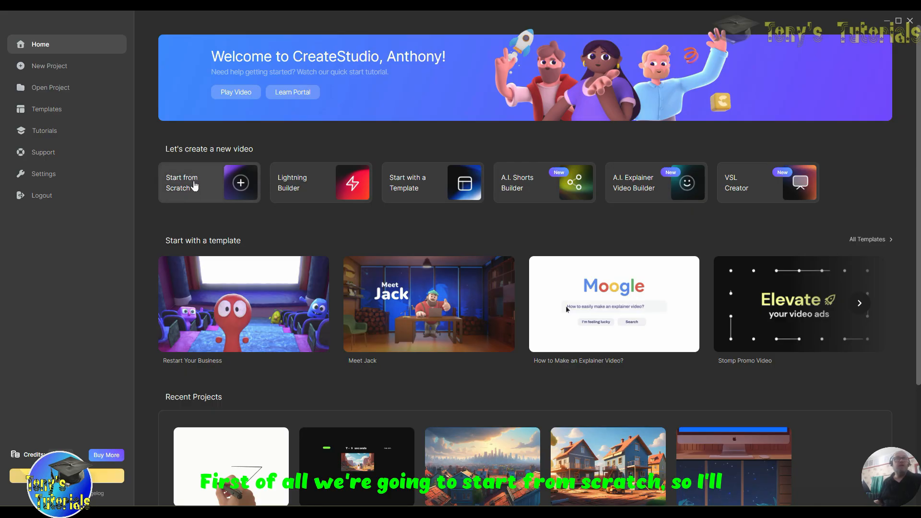
Step: Start a new project from scratch and import background.png from the Jigsaw folder into the media library
left_click(194, 184)
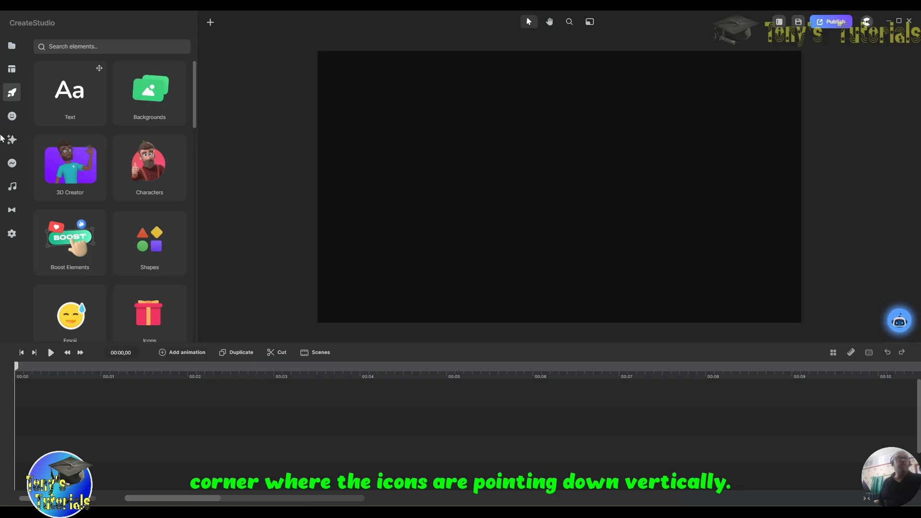
left_click(12, 48)
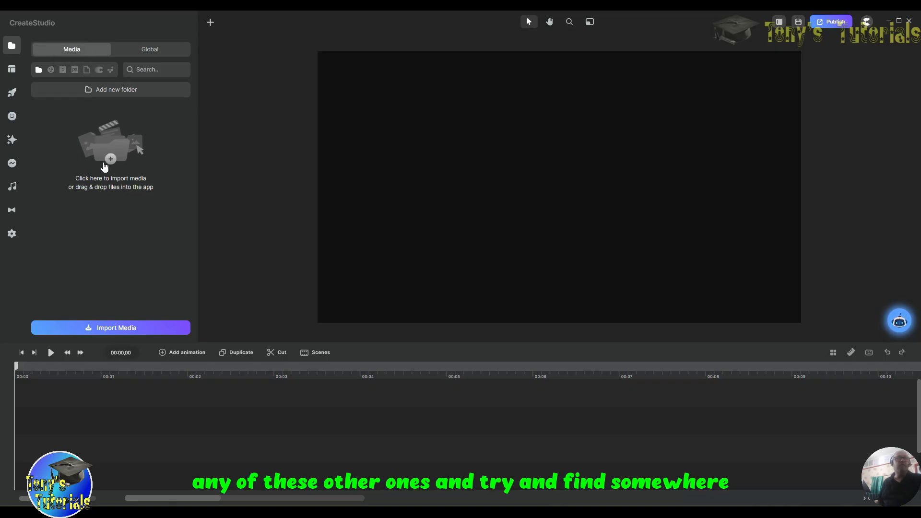
left_click(105, 329)
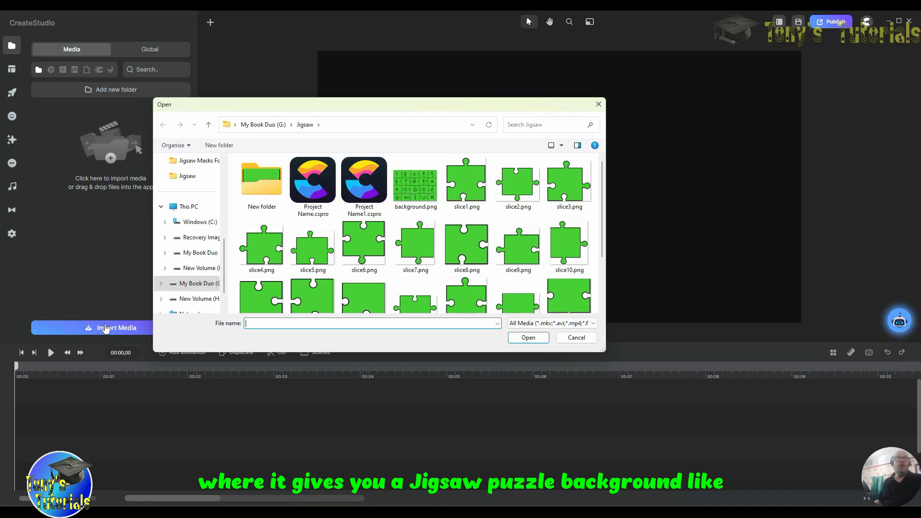
left_click(428, 194)
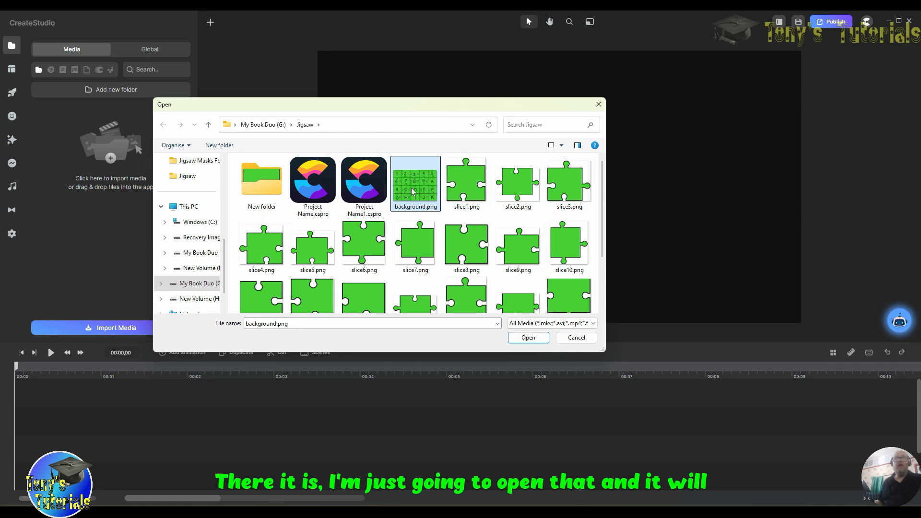
left_click(528, 338)
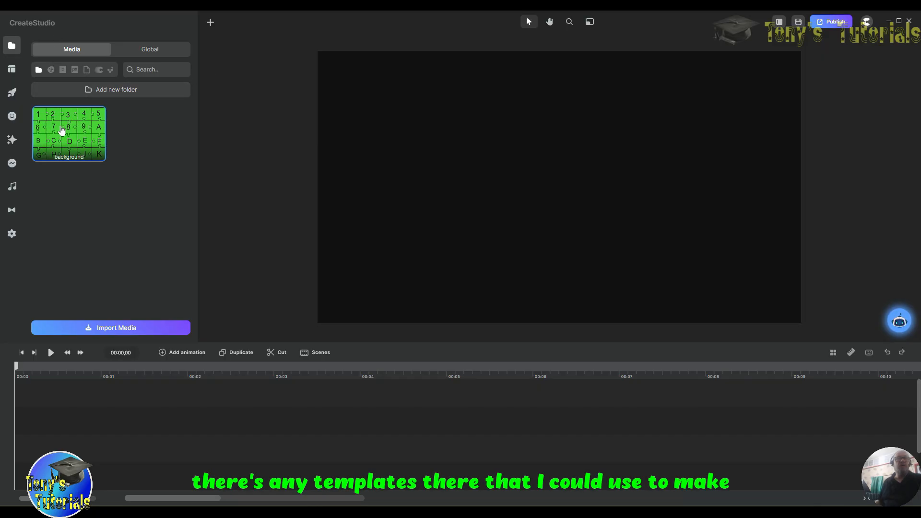
Step: Place the jigsaw background image on the canvas, then reduce its height and align it so it exactly fills the canvas
left_click_drag(60, 132, 510, 198)
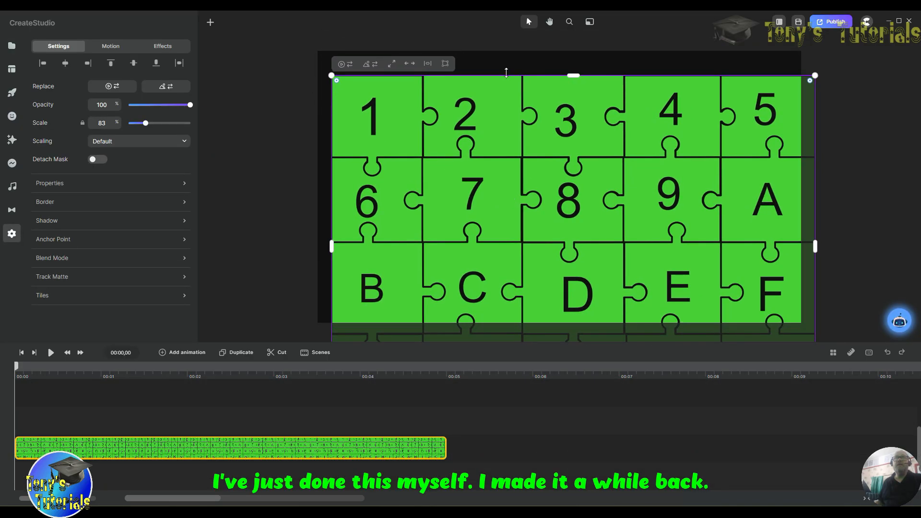
left_click_drag(576, 75, 573, 139)
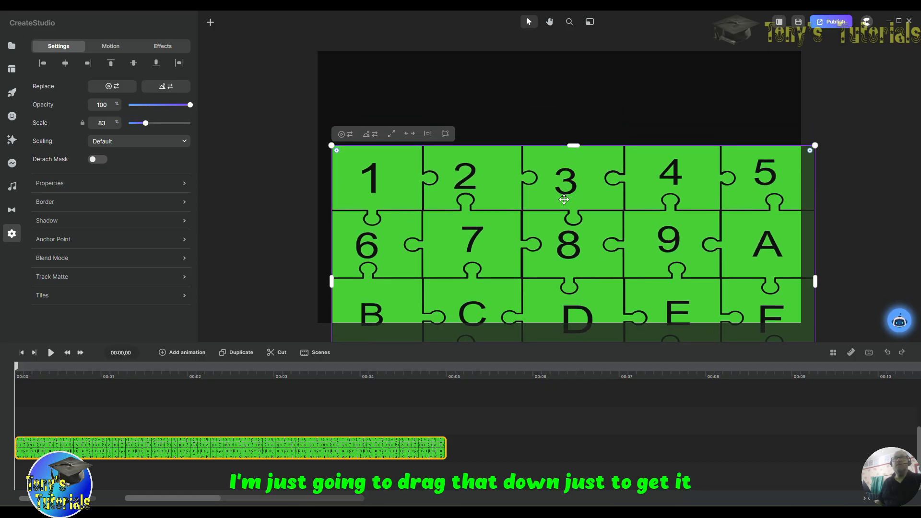
left_click_drag(569, 212, 550, 123)
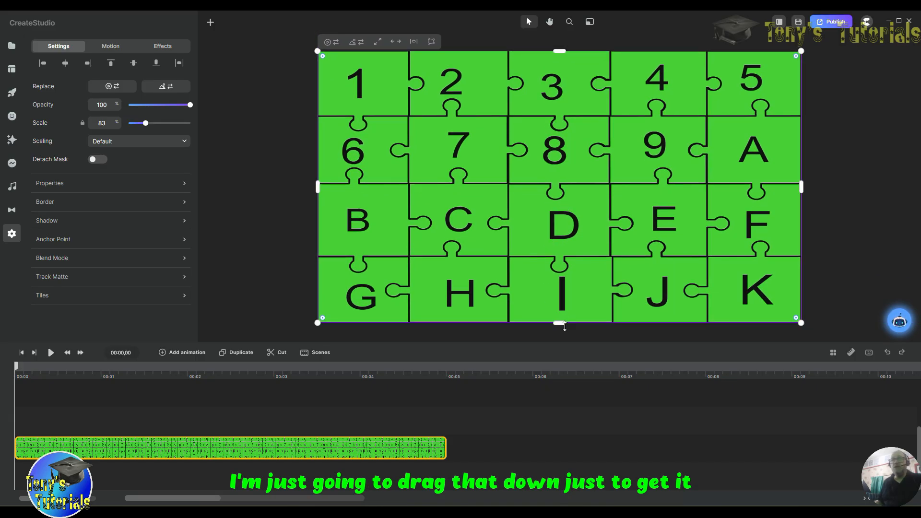
mouse_move(561, 314)
left_mouse_down()
mouse_move(561, 284)
mouse_move(561, 322)
left_mouse_up()
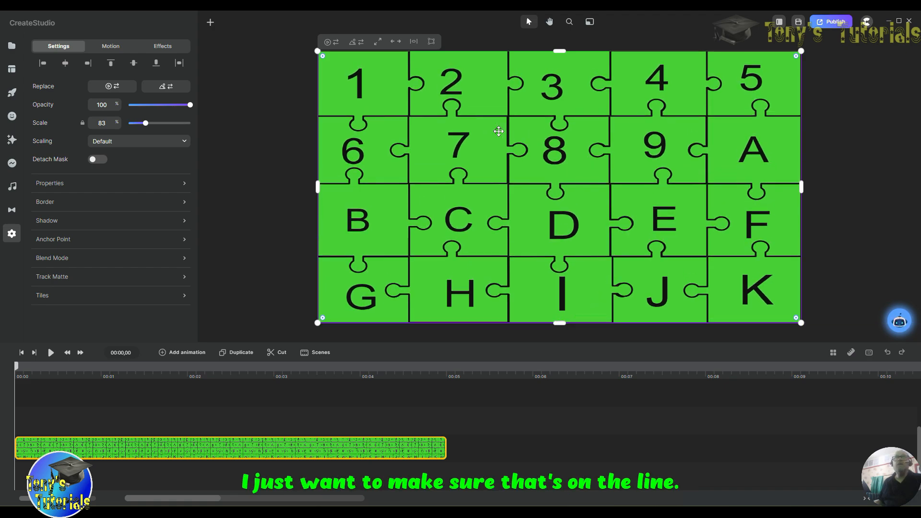
mouse_move(560, 51)
left_mouse_down()
mouse_move(561, 60)
mouse_move(560, 51)
left_mouse_up()
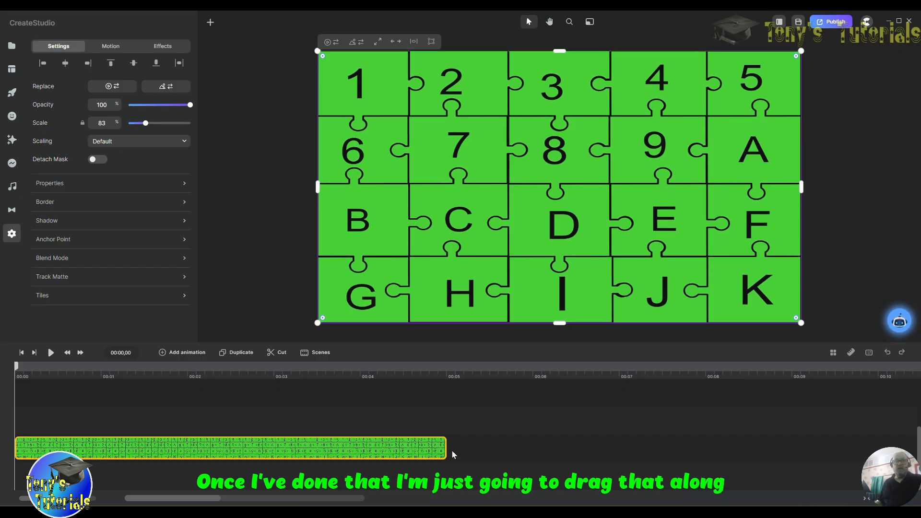
Step: Extend the background clip to about 10 seconds on the timeline and lock it
left_click_drag(446, 446, 881, 429)
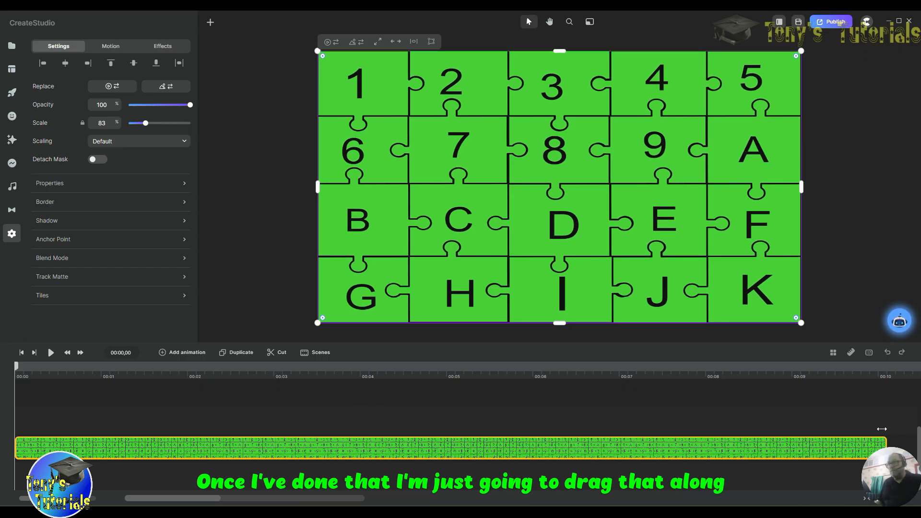
right_click(330, 447)
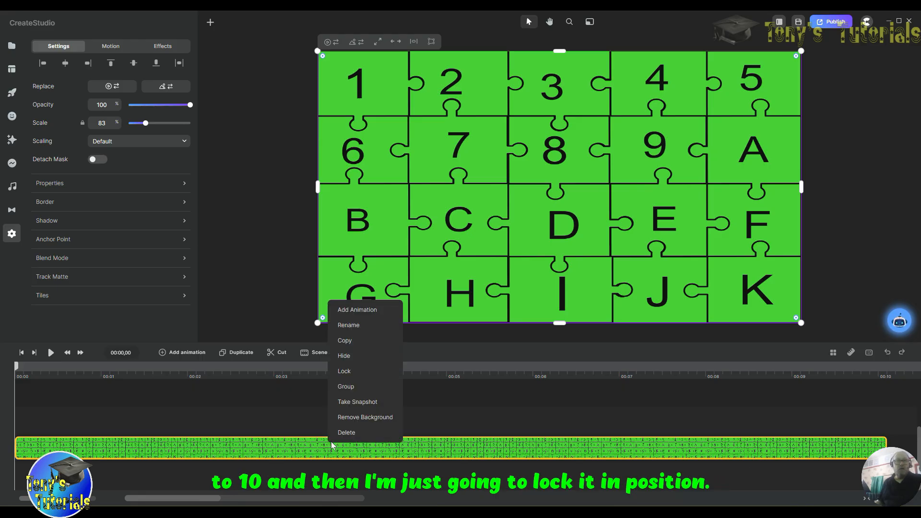
left_click(378, 368)
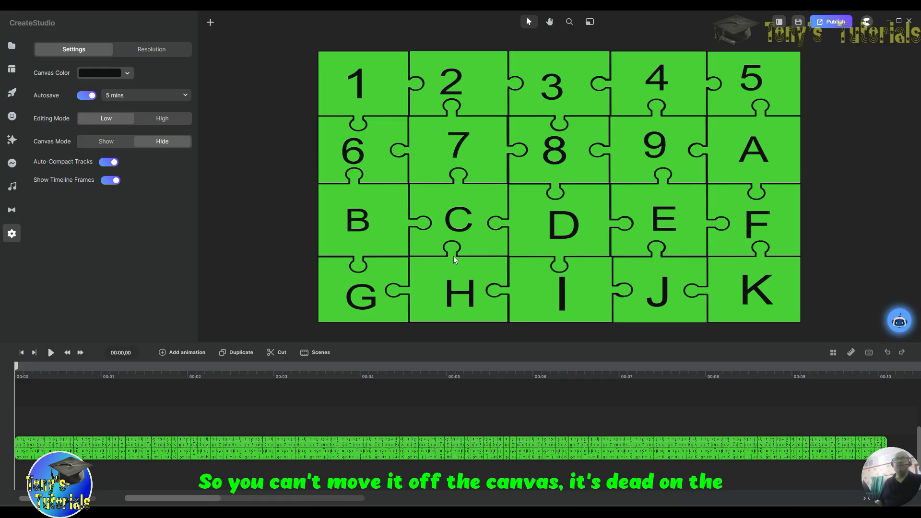
Step: Start a Pen path at the upper-left corner of puzzle piece 1 and run it straight down to the piece's lower-left corner
left_click(571, 25)
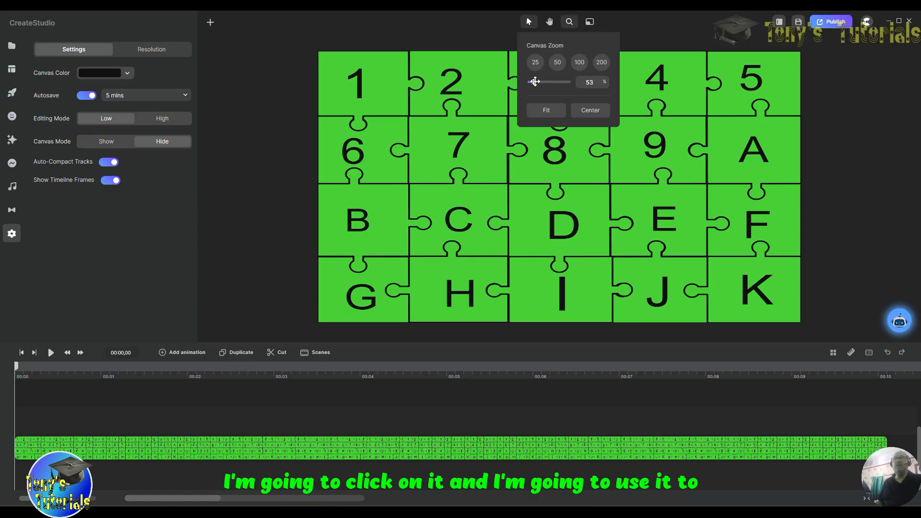
left_click_drag(535, 81, 556, 82)
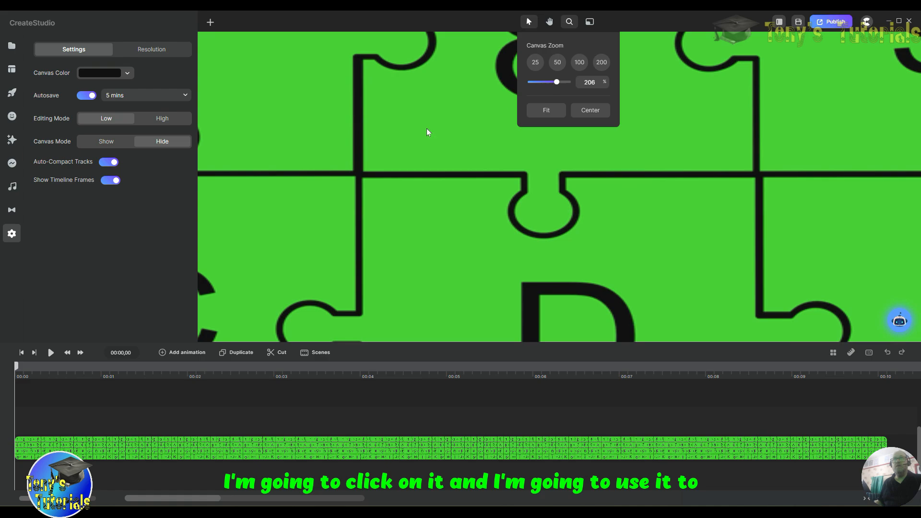
left_click(318, 131)
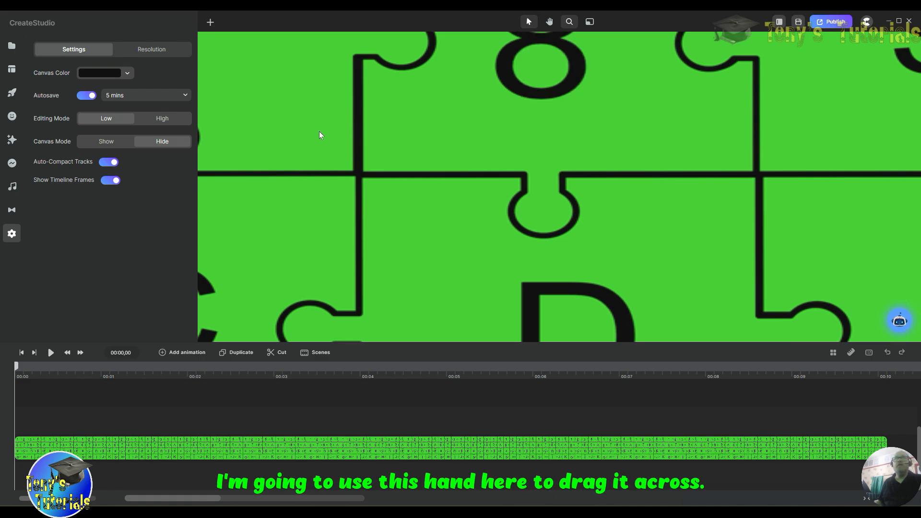
left_click(550, 22)
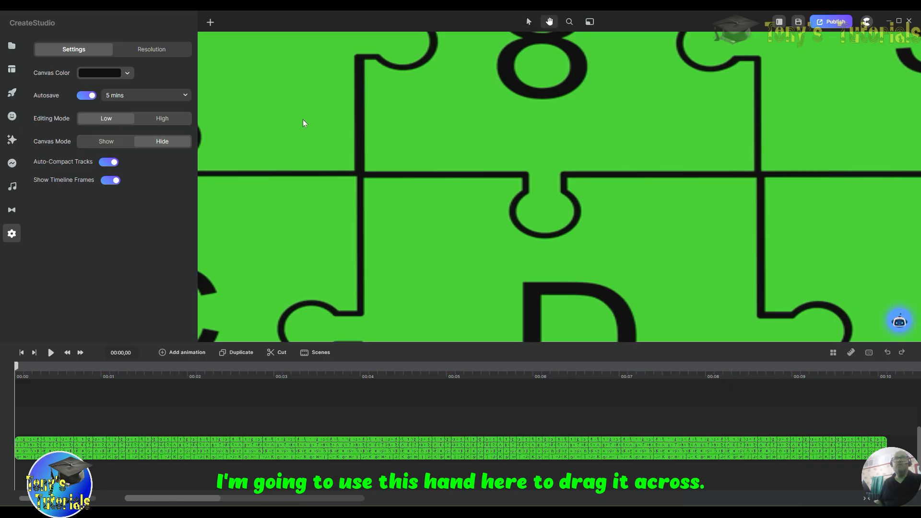
left_click_drag(303, 119, 671, 237)
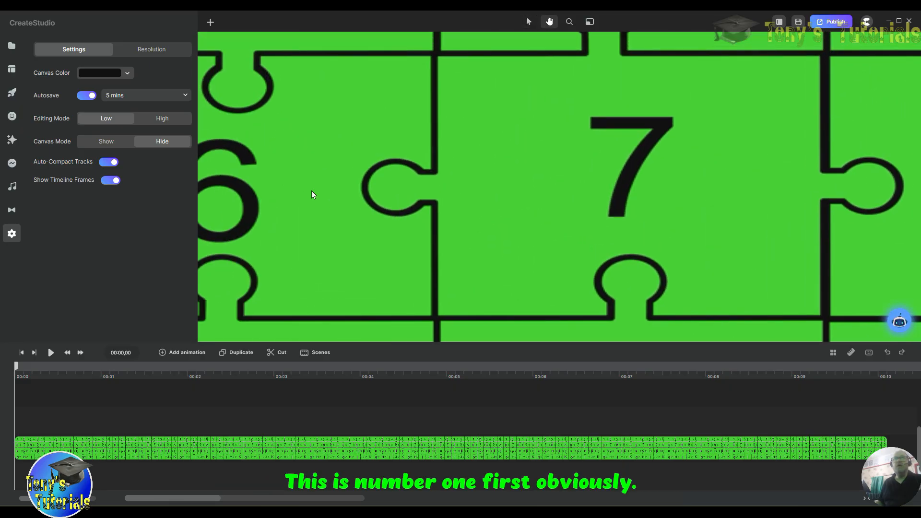
left_click_drag(312, 191, 512, 330)
left_click_drag(532, 164, 584, 231)
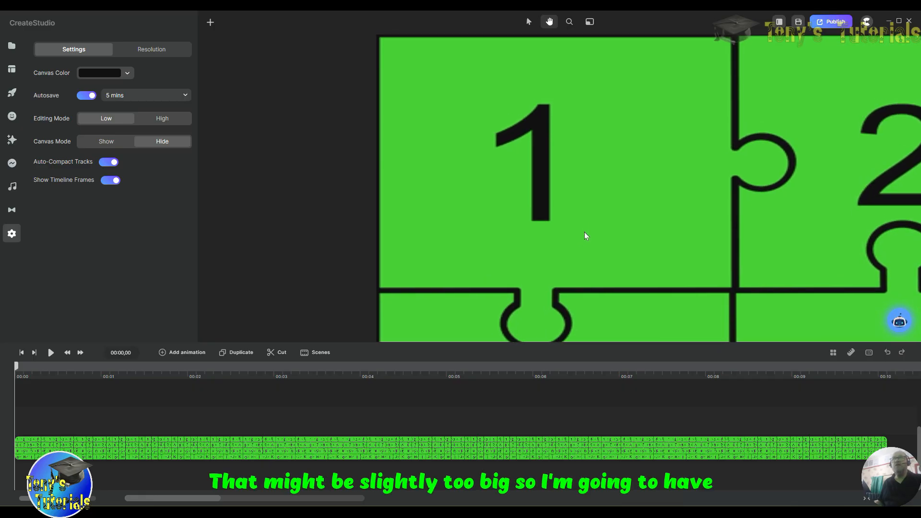
left_click(570, 22)
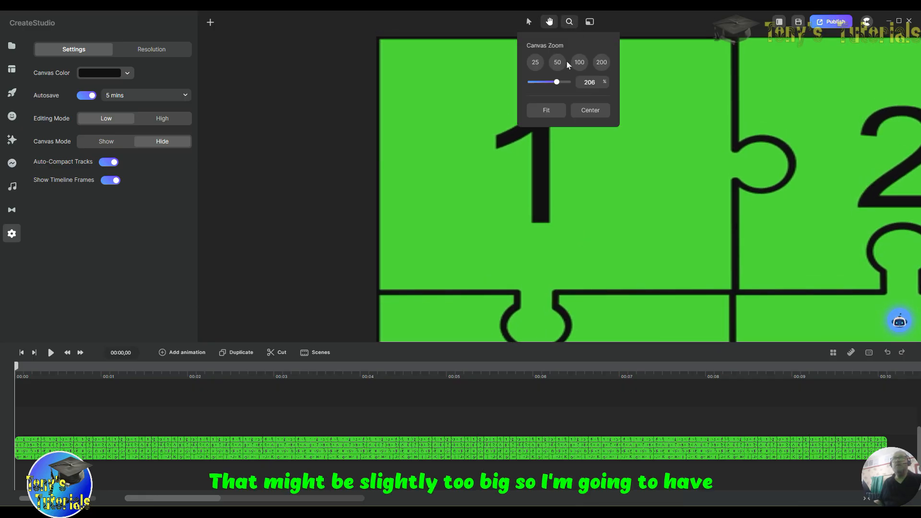
left_click_drag(555, 80, 553, 82)
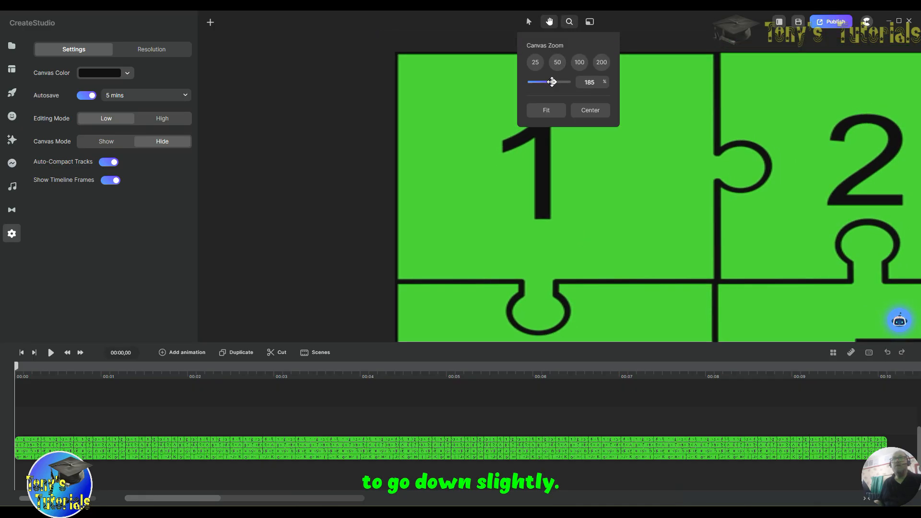
left_click(636, 188)
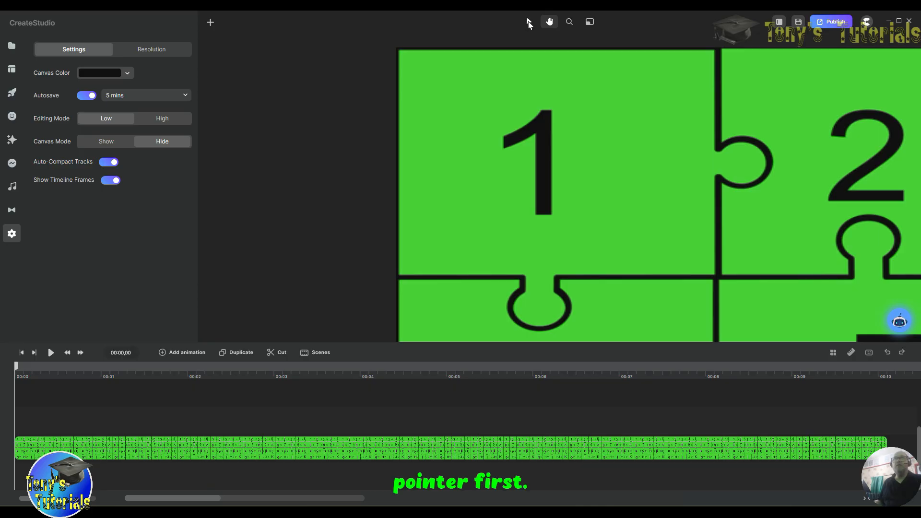
left_click(211, 24)
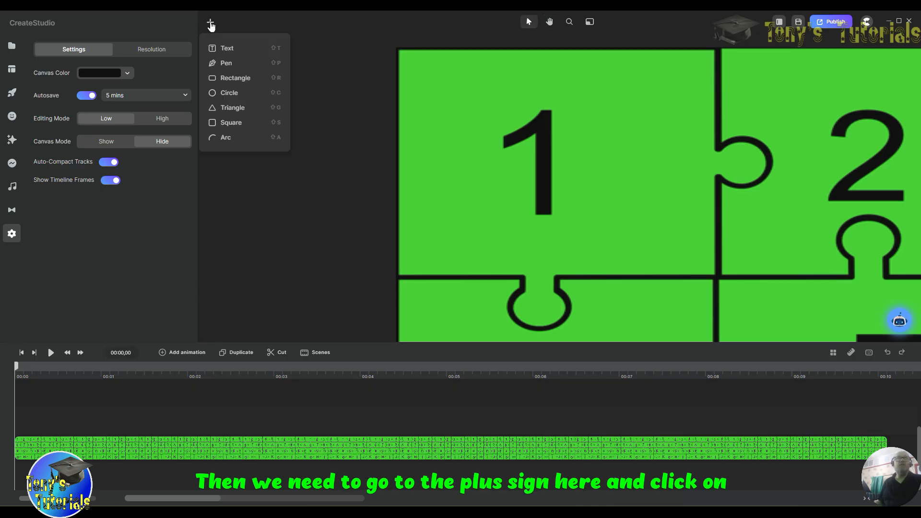
left_click(224, 64)
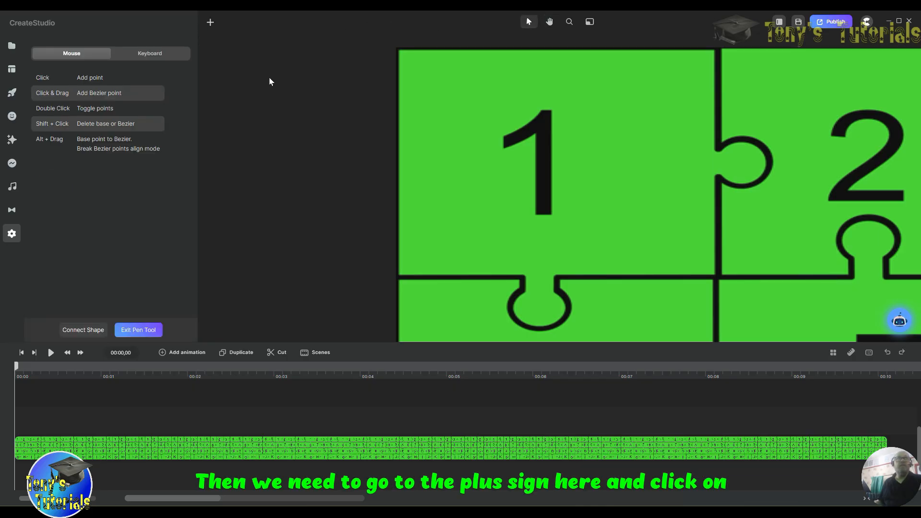
left_click(399, 51)
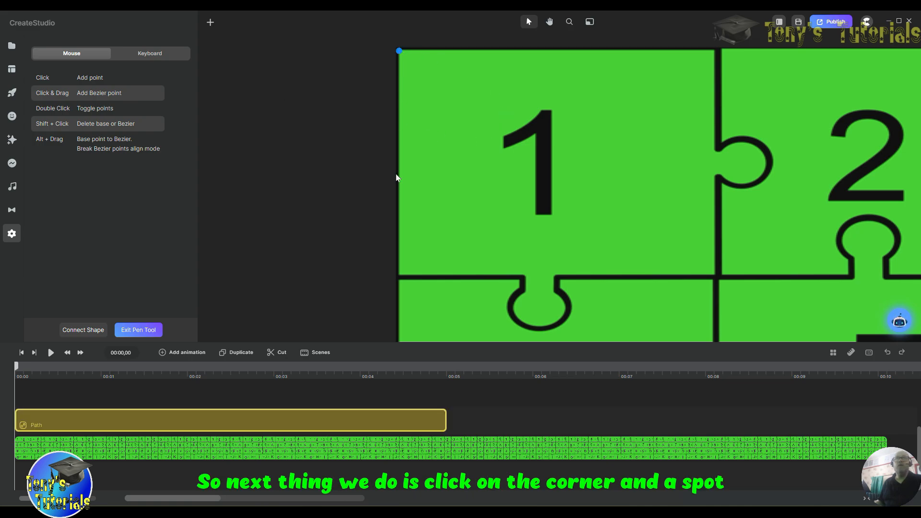
left_click(399, 273)
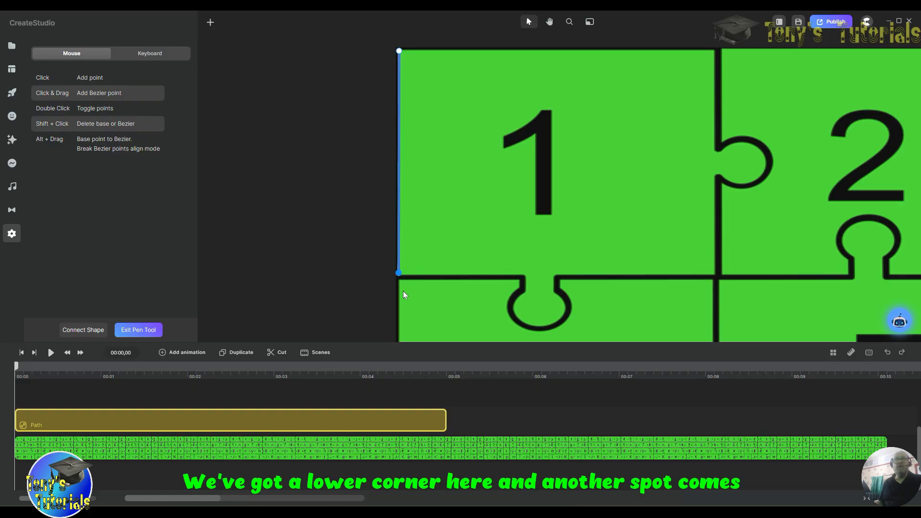
Step: Continue the Pen path along piece 1's bottom edge, around its rounded tab with three points, and on to the lower-right corner
left_click(525, 275)
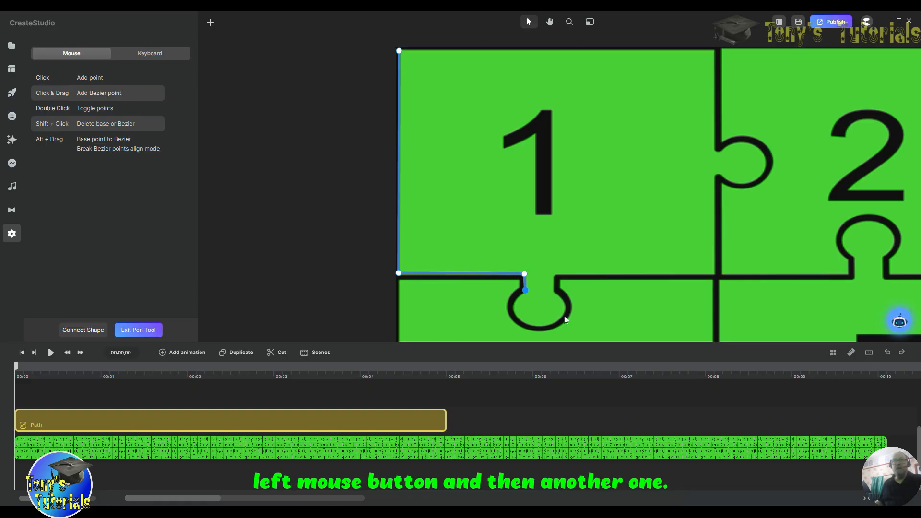
left_click(525, 273)
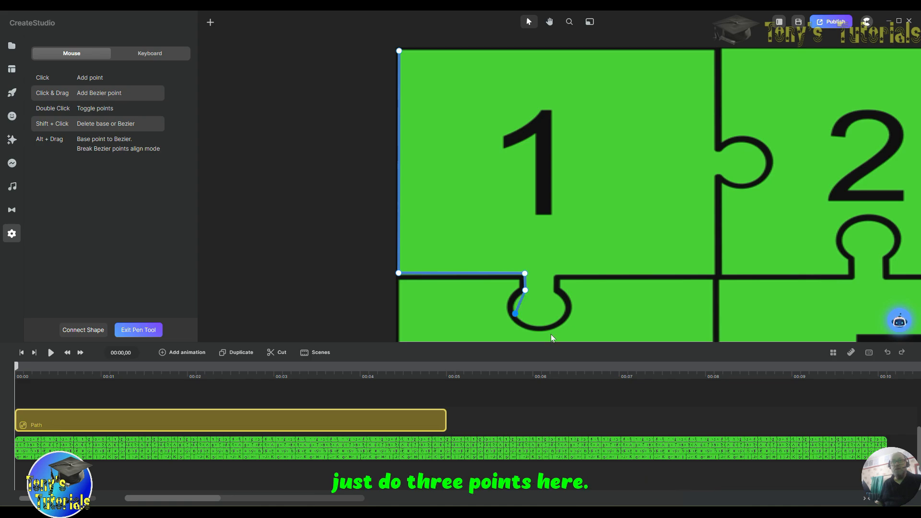
left_click(540, 325)
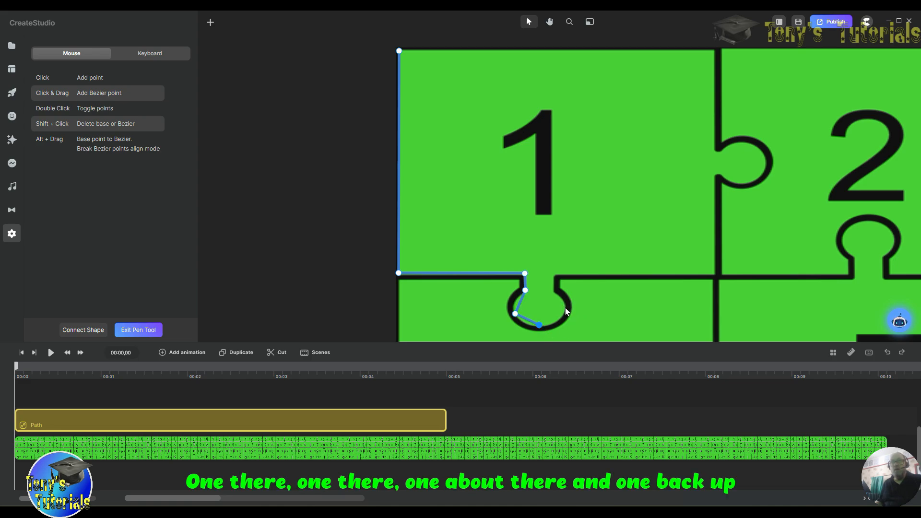
left_click(565, 307)
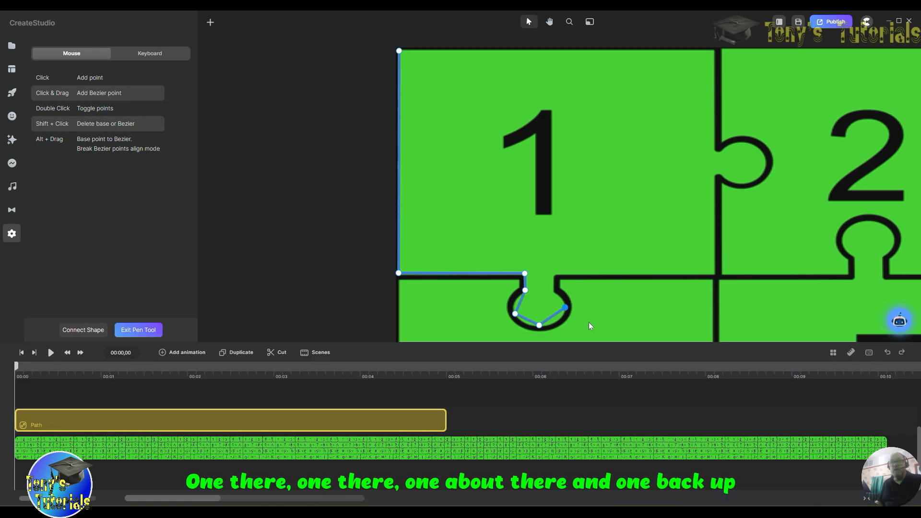
left_click(554, 290)
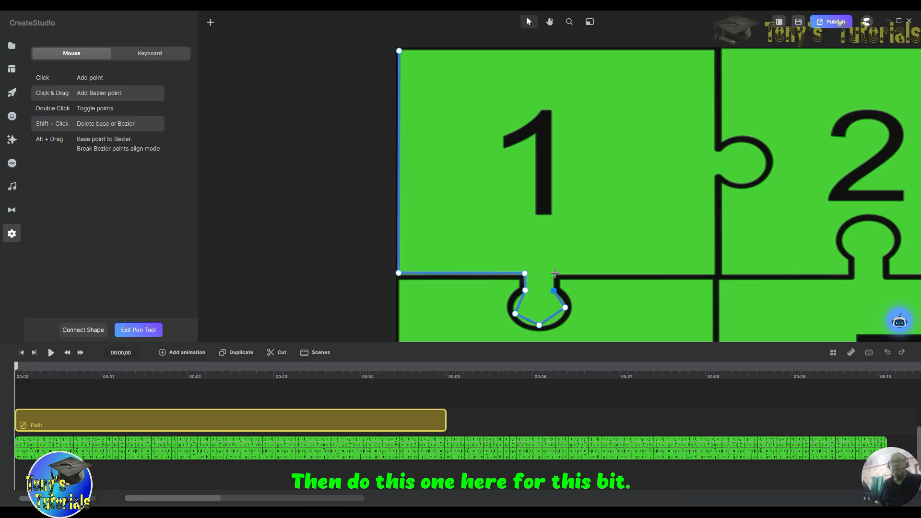
left_click(554, 273)
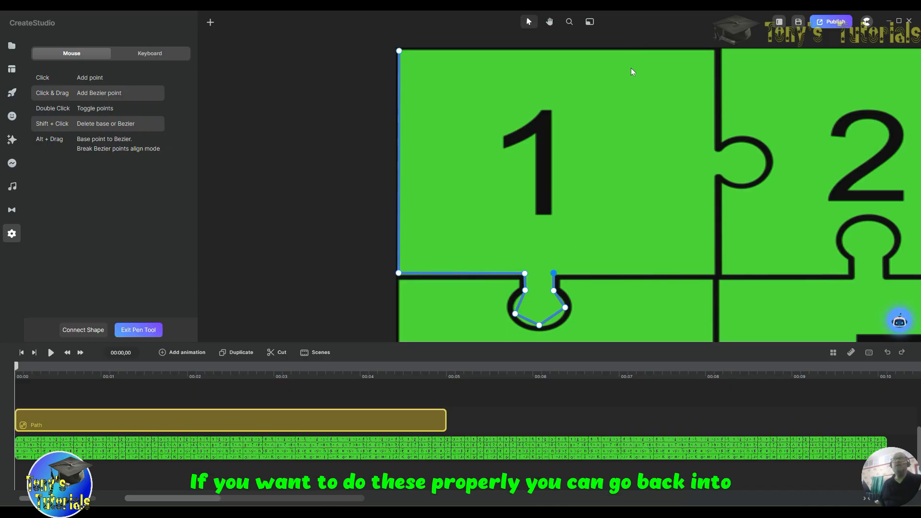
left_click(714, 273)
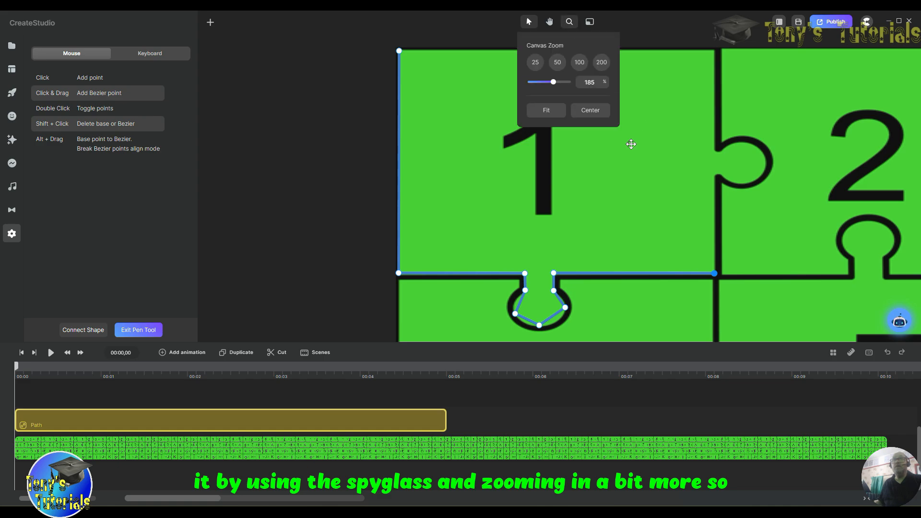
Step: Bend the Pen path's straight segments around piece 1's bottom tab outward so they follow the tab's rounded inner outline
left_click_drag(555, 82, 583, 84)
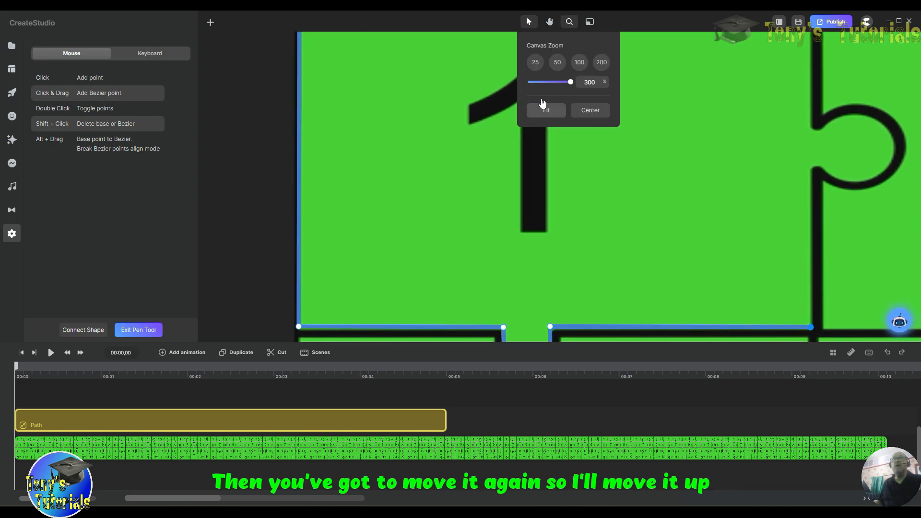
left_click(549, 22)
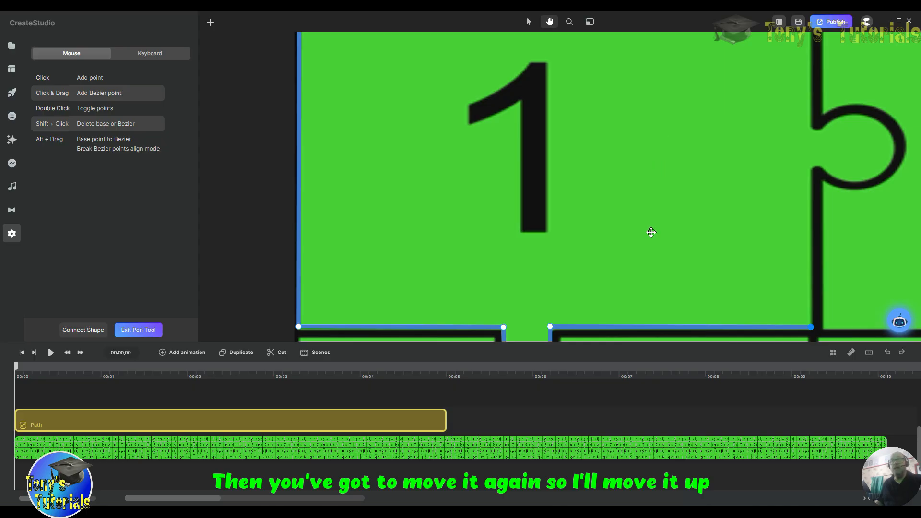
left_click_drag(652, 232, 668, 79)
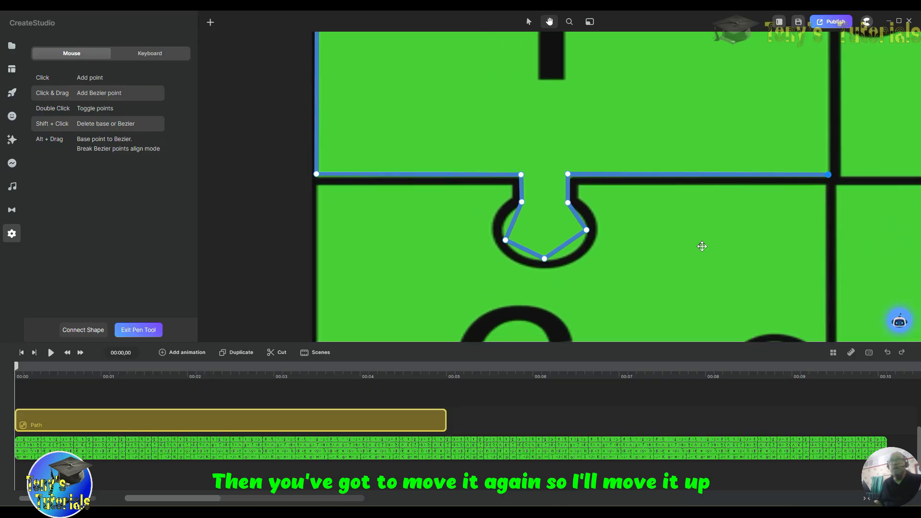
left_click_drag(701, 244, 693, 206)
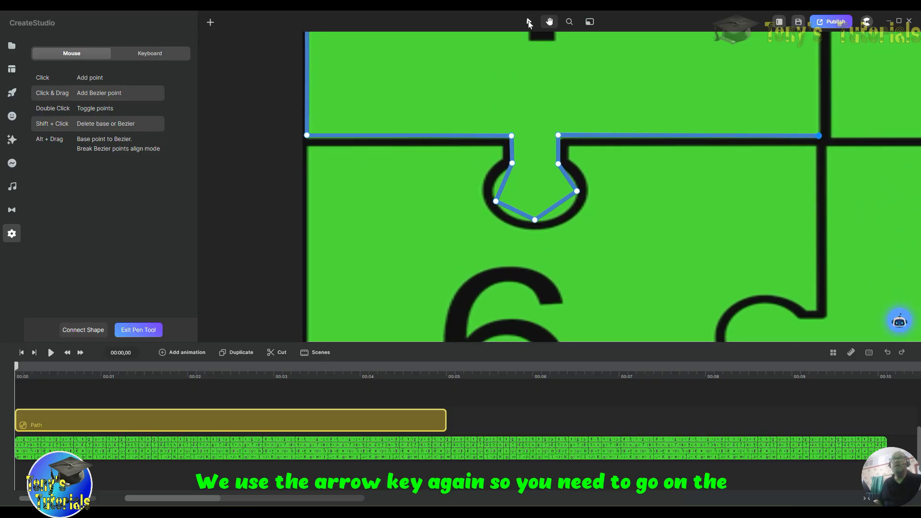
left_click(530, 22)
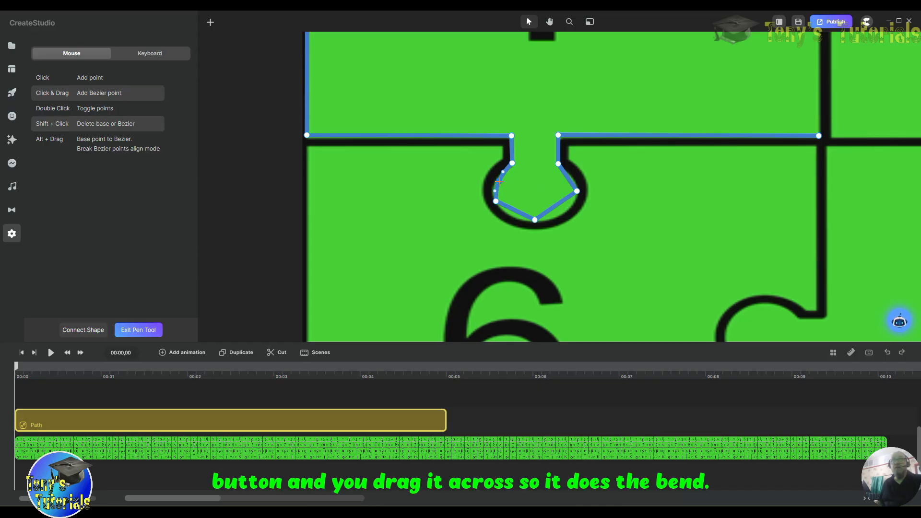
left_click_drag(503, 182, 497, 181)
left_click(513, 210)
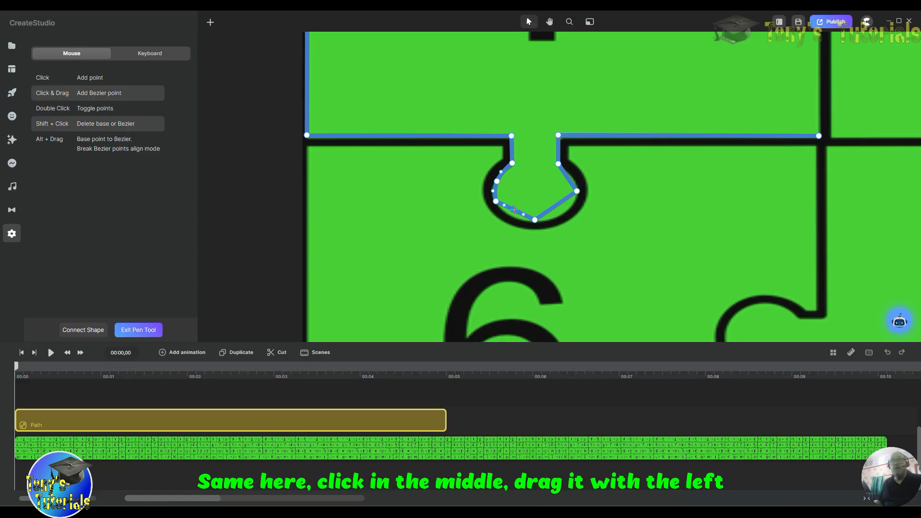
left_click_drag(513, 210, 513, 214)
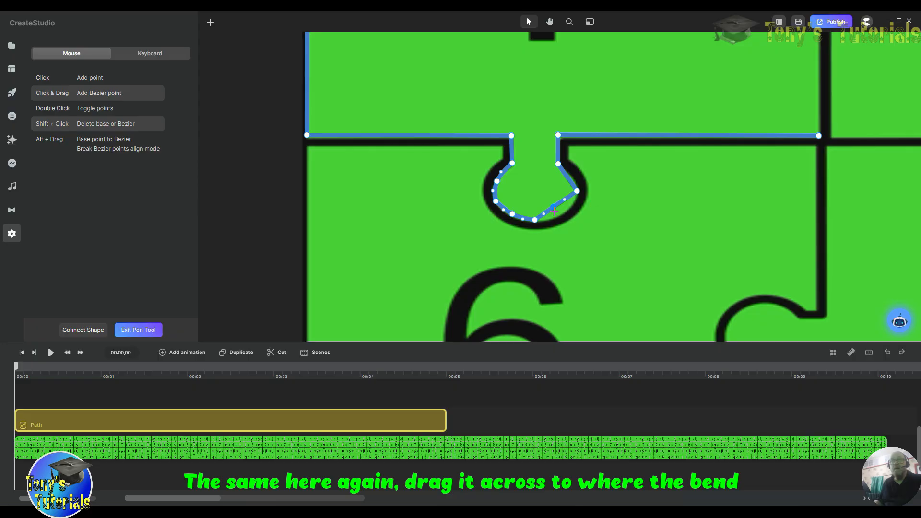
left_click_drag(552, 207, 563, 213)
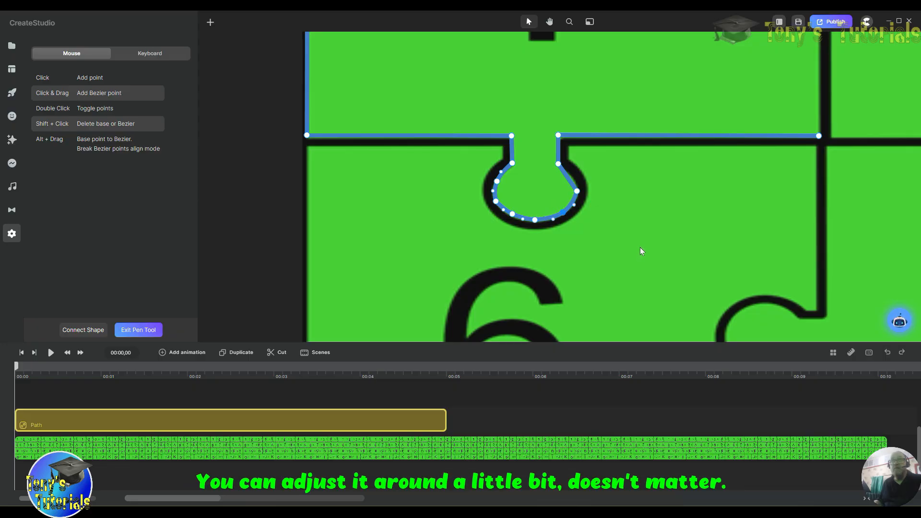
left_click(567, 177)
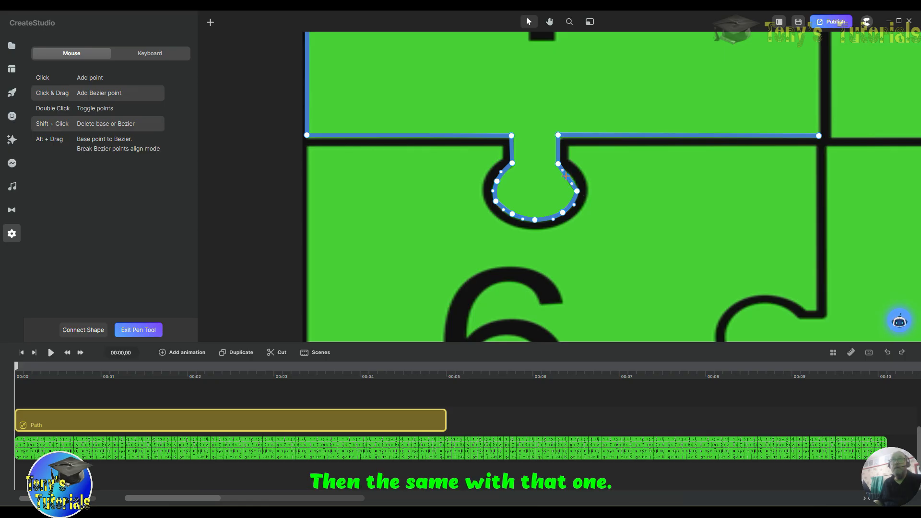
left_click_drag(566, 176, 572, 174)
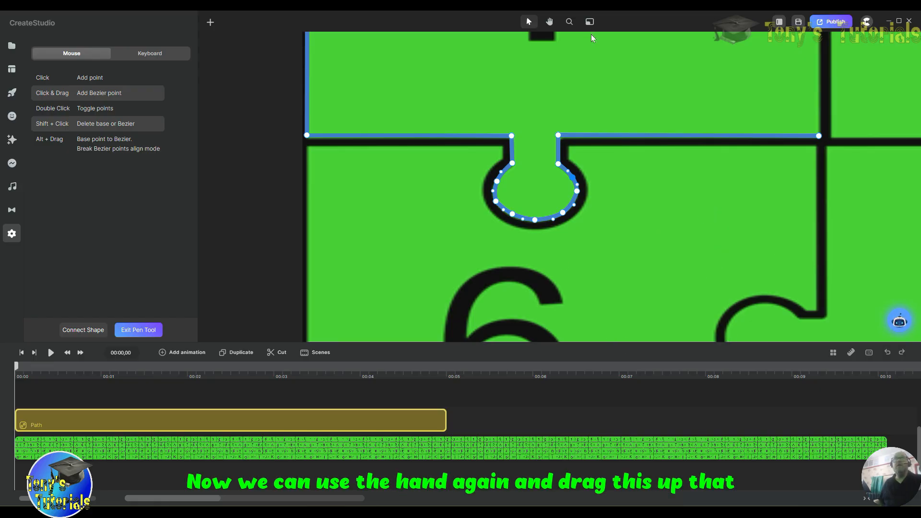
Step: Continue the Pen path up piece 1's right edge to the side tab and around the tab with three points to its upper neck
left_click(549, 23)
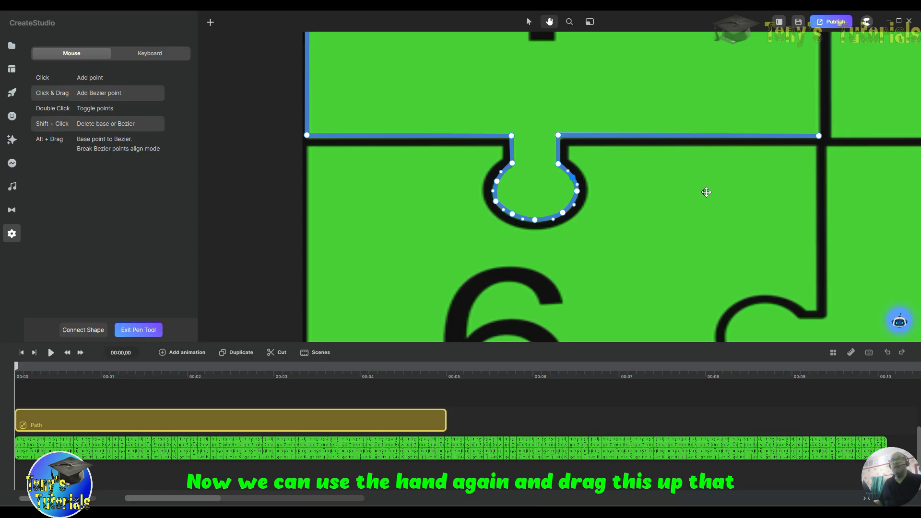
left_click_drag(707, 192, 591, 318)
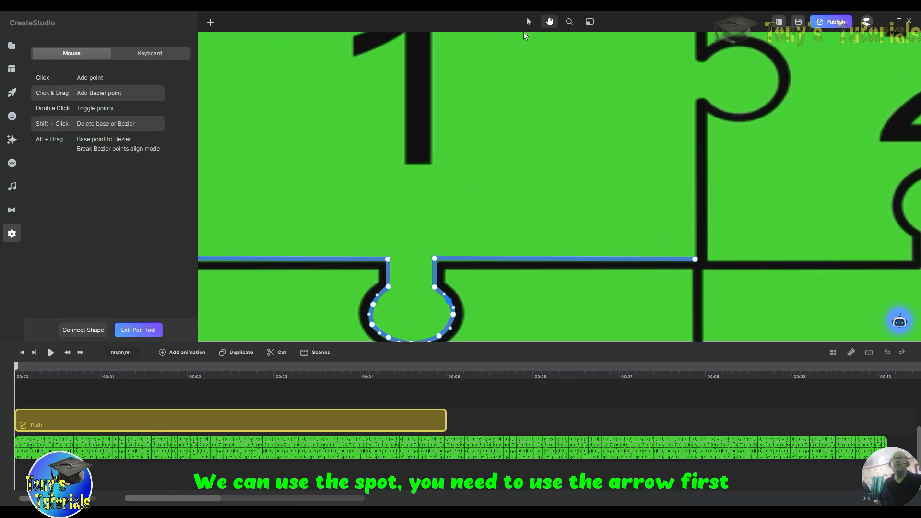
left_click(528, 22)
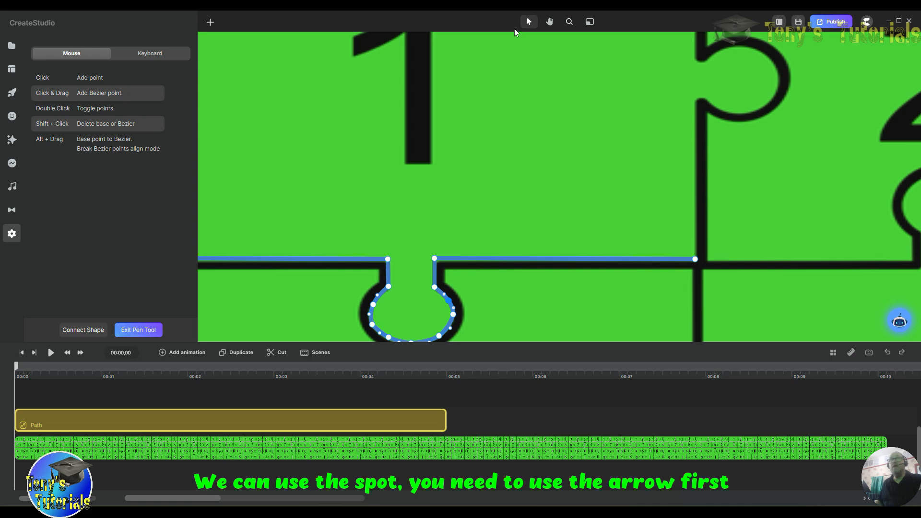
left_click(693, 98)
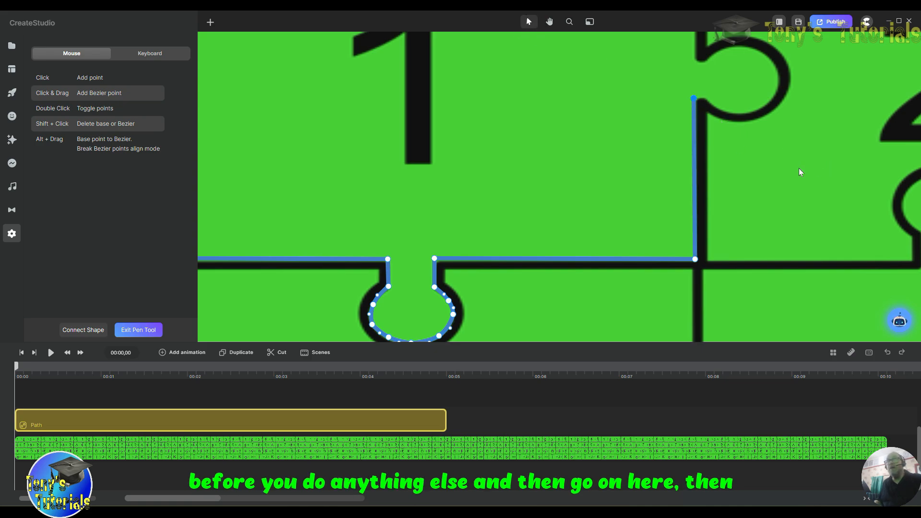
left_click(705, 98)
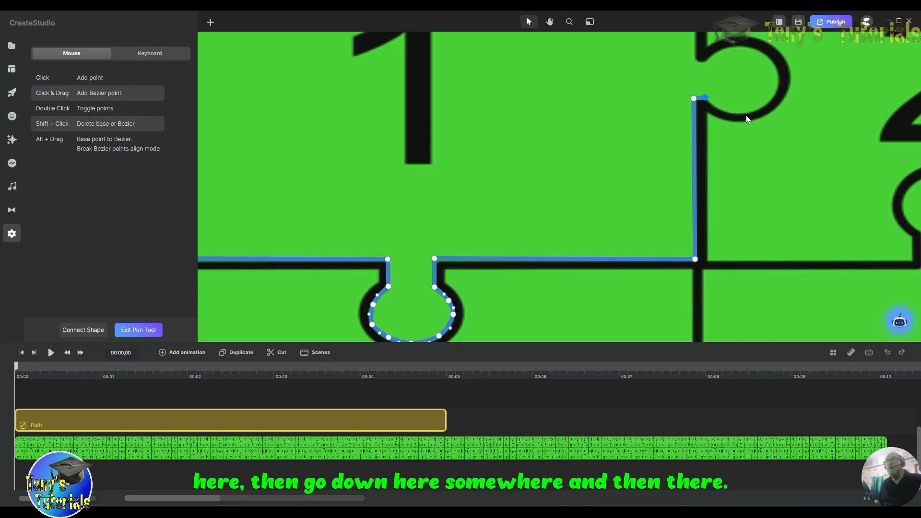
left_click(741, 113)
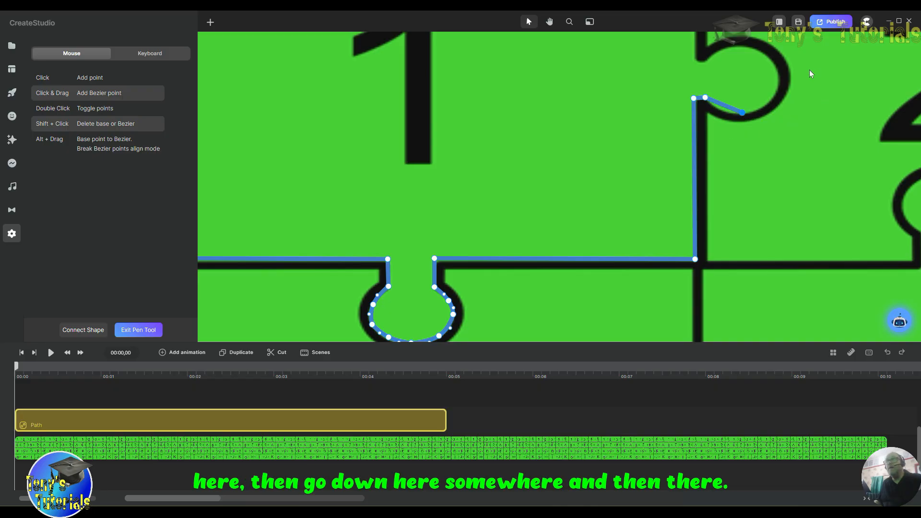
left_click(777, 78)
left_click(738, 47)
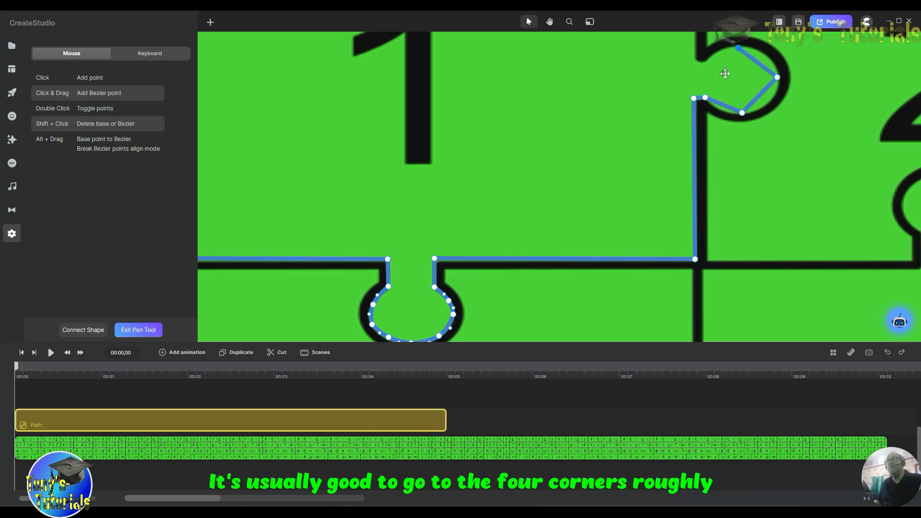
left_click(701, 61)
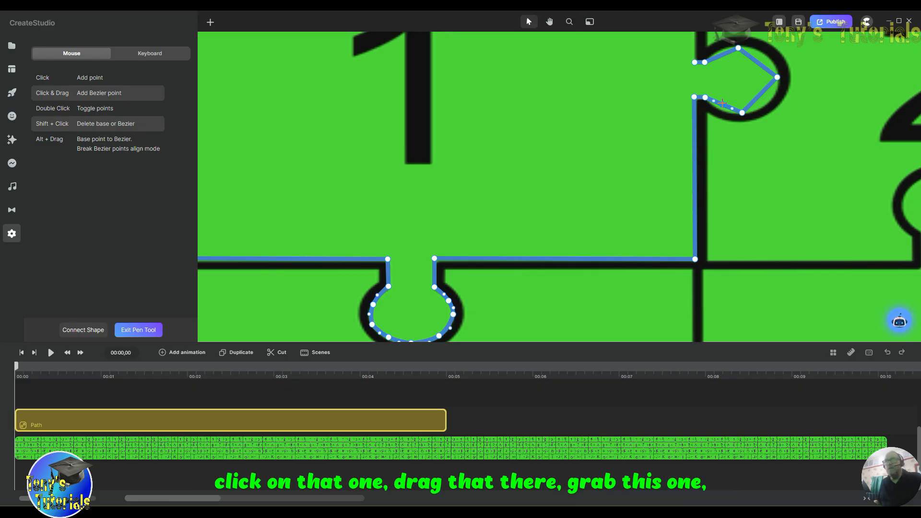
Step: Bend the path segments around piece 1's right-hand tab outward to match its rounded outline
left_click_drag(721, 103, 719, 109)
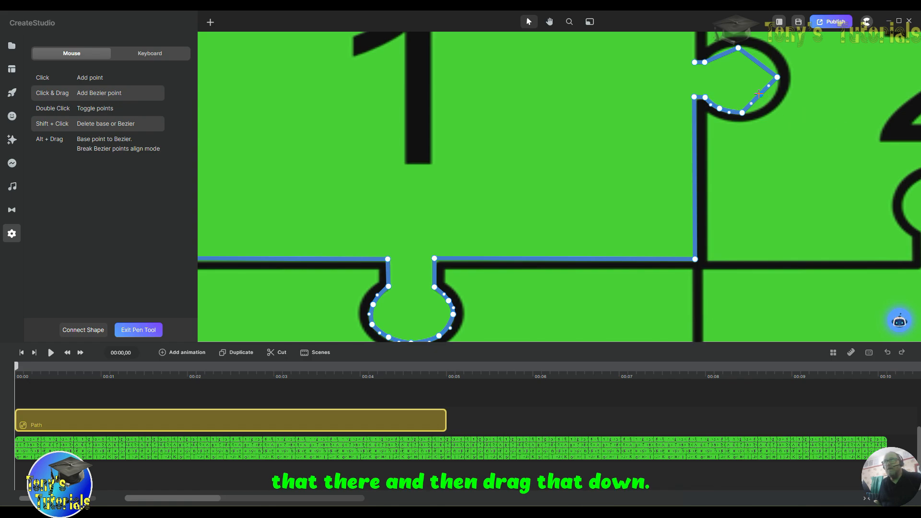
left_click_drag(758, 93, 770, 99)
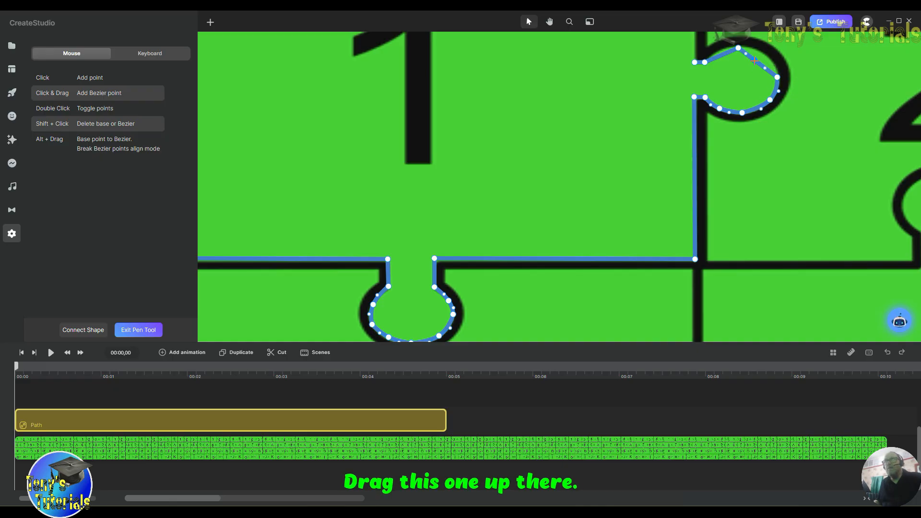
left_click_drag(752, 58, 766, 57)
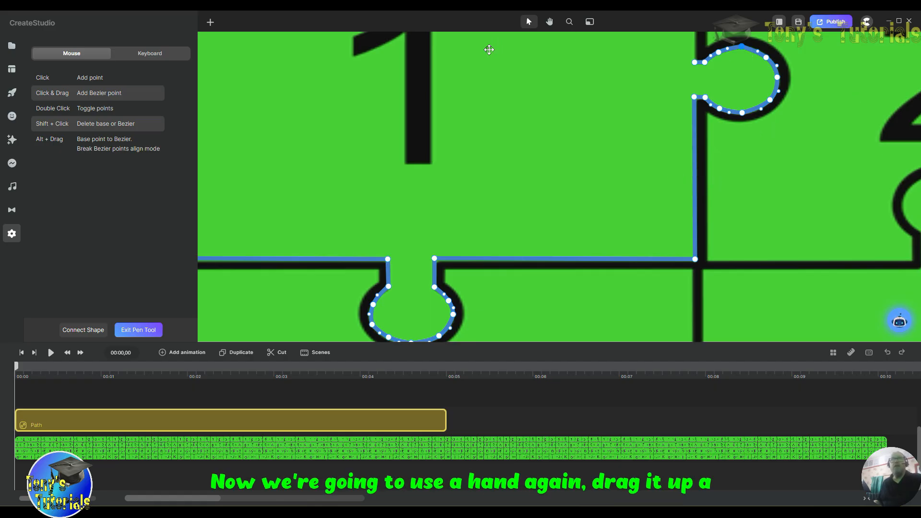
Step: Run the Pen path up to piece 1's upper-right corner and connect it to the starting point as a closed shape
left_click(549, 22)
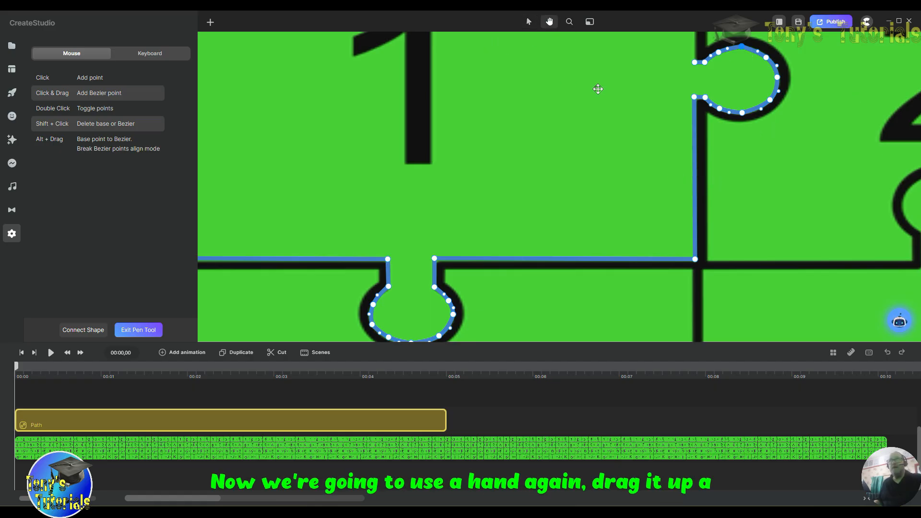
left_click_drag(598, 90, 608, 249)
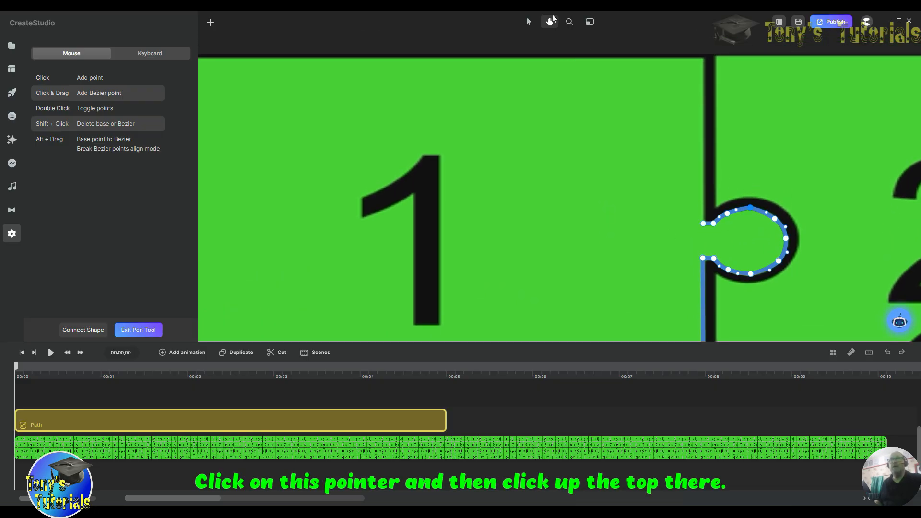
left_click(529, 24)
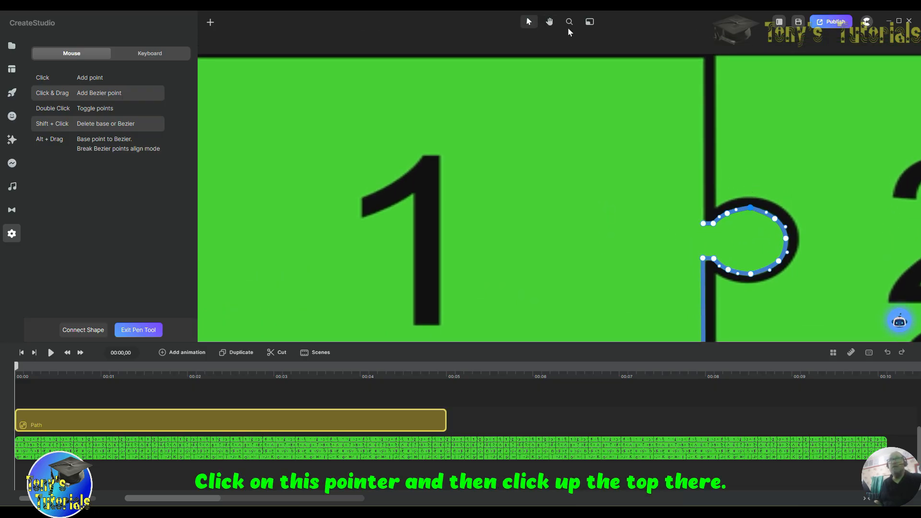
left_click(702, 58)
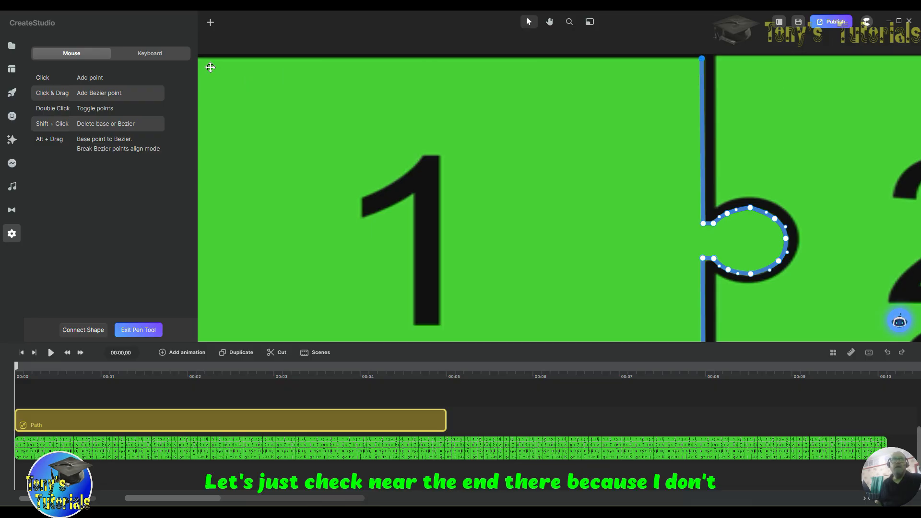
left_click(550, 22)
left_click_drag(465, 191, 528, 188)
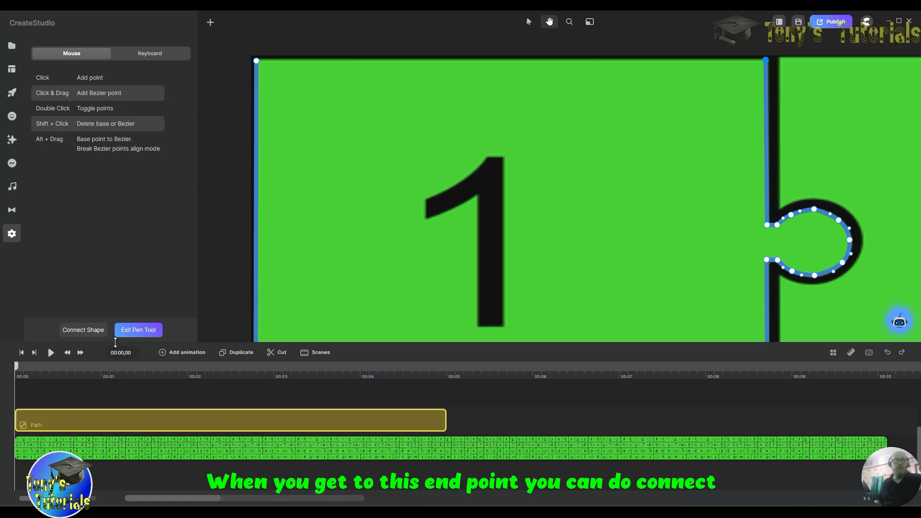
left_click(67, 330)
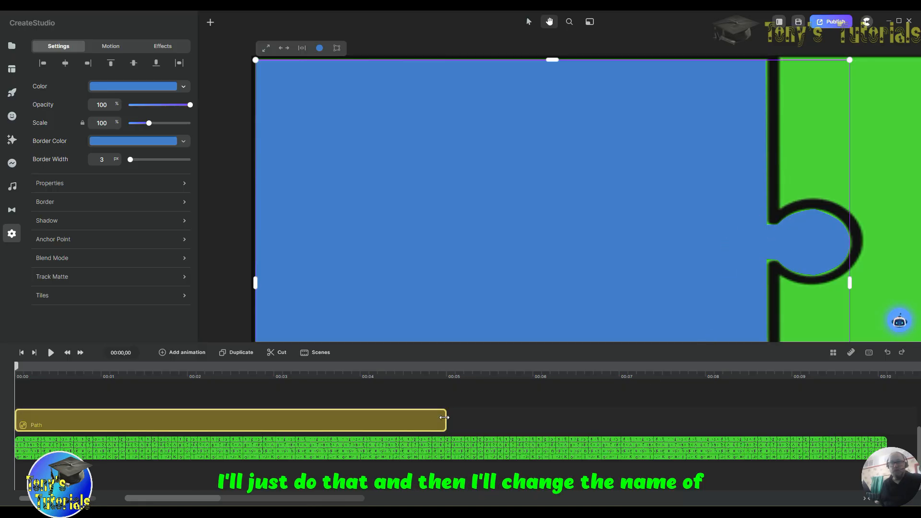
Step: Extend the path clip to the background clip's end at about 10 seconds and rename it Path 1
left_click_drag(445, 420, 884, 417)
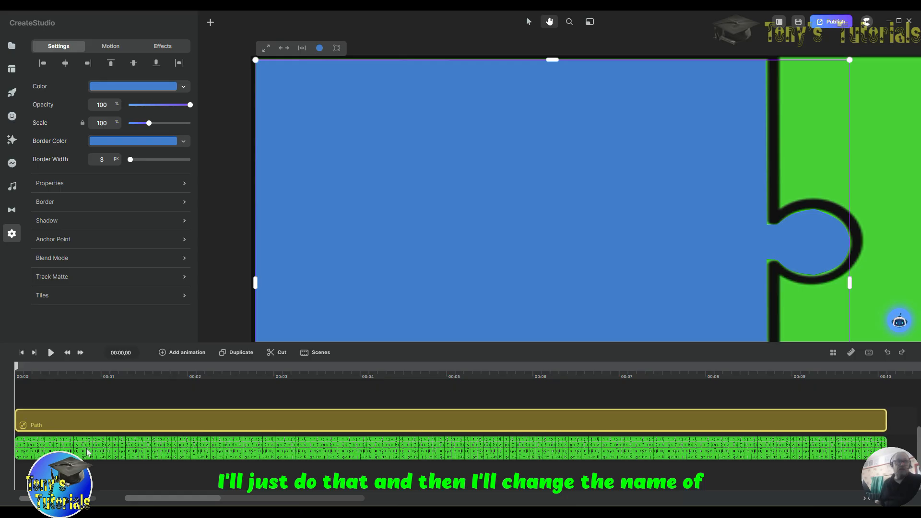
right_click(68, 419)
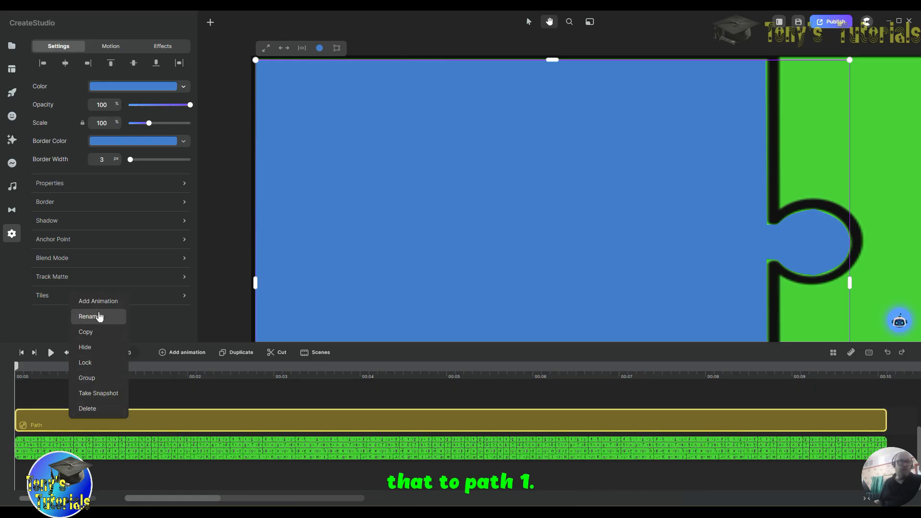
left_click(98, 314)
left_click(60, 416)
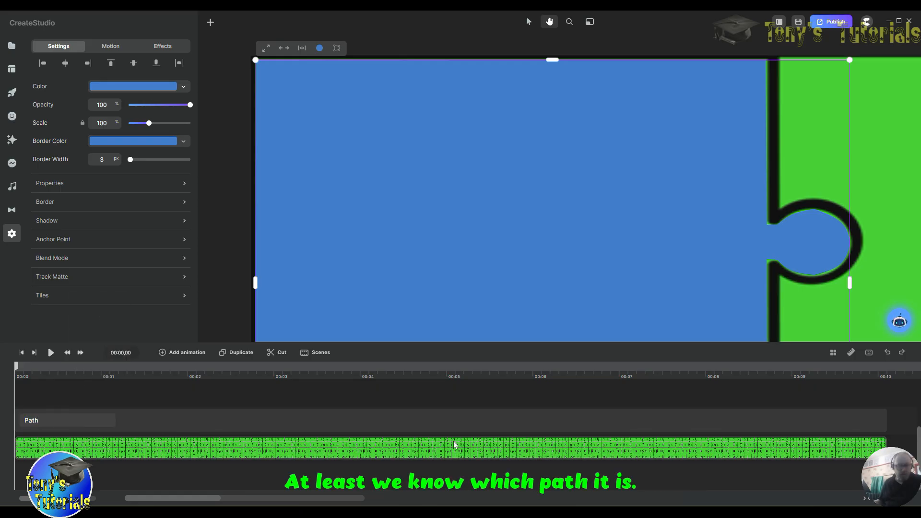
type("1")
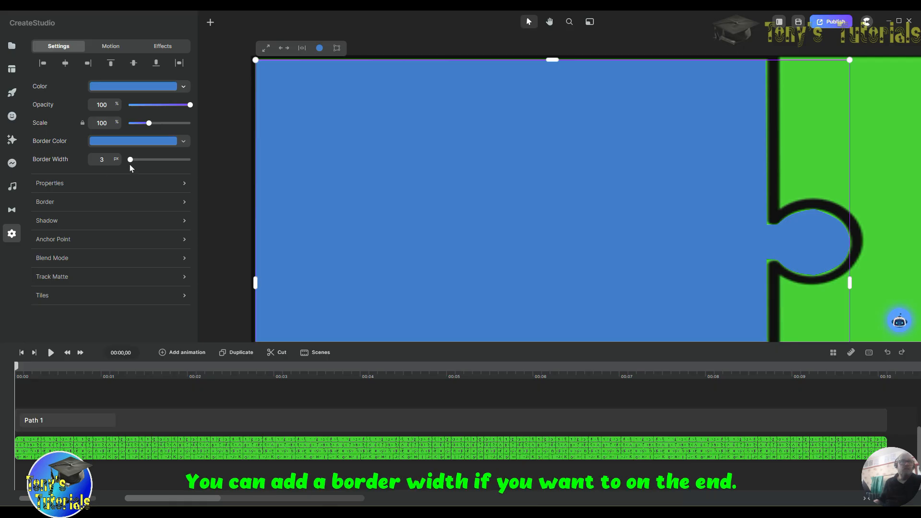
Step: Give the Path 1 shape a 20 px border in near-black, colour 070a0f
left_click_drag(130, 159, 140, 162)
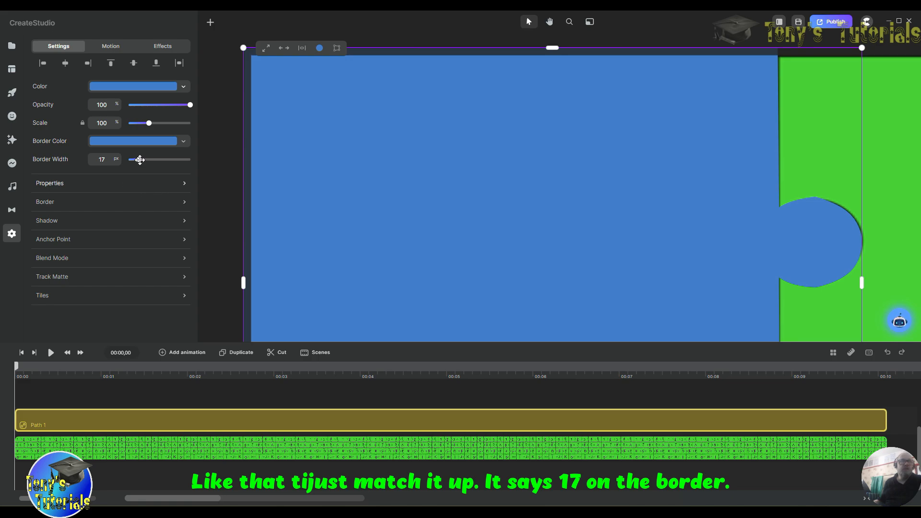
left_click_drag(138, 159, 141, 159)
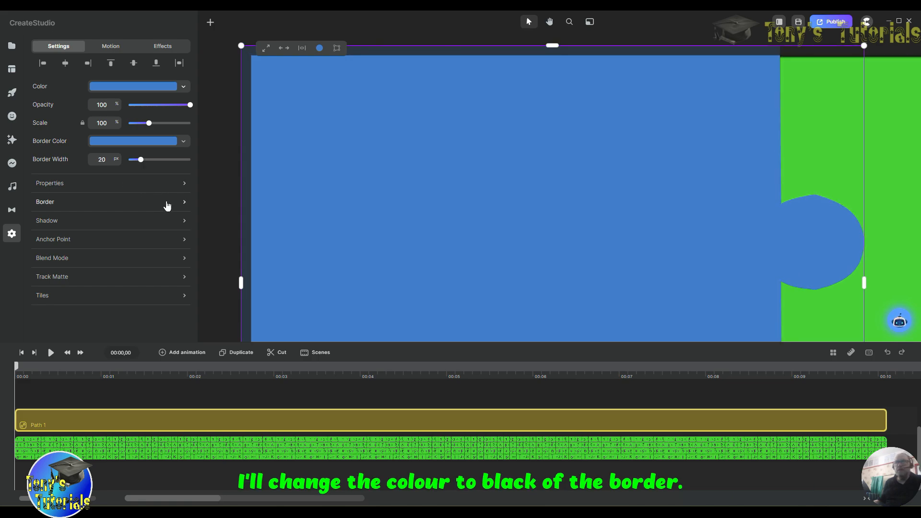
left_click(136, 146)
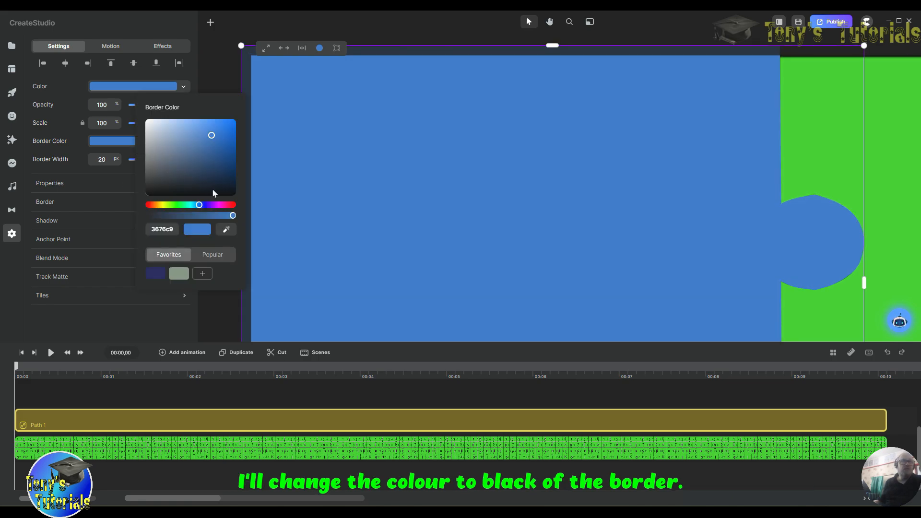
left_click(193, 191)
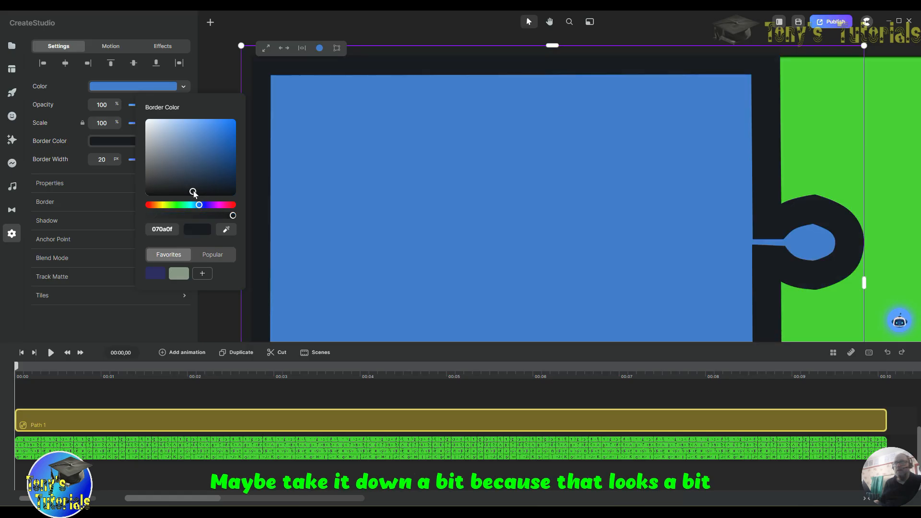
Step: Set the Path 1 shape's border width to 10 px and hide the shape
left_click(108, 160)
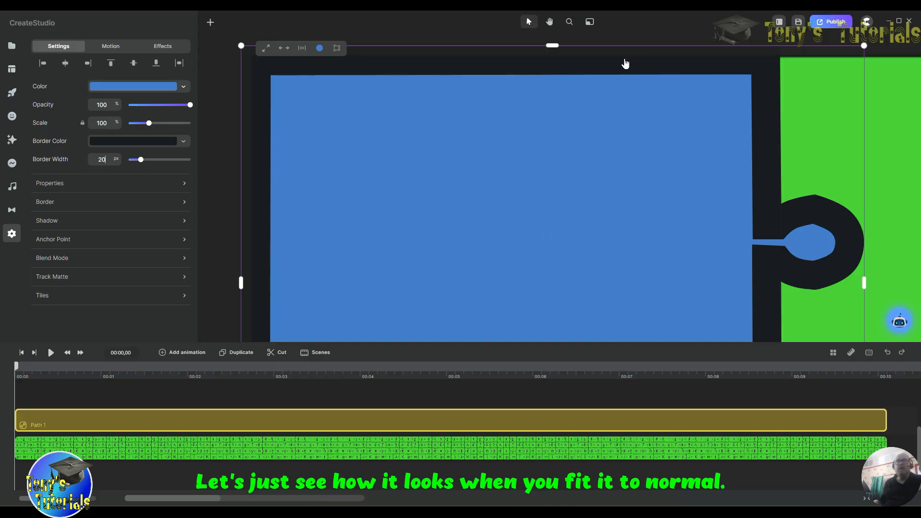
left_click(568, 22)
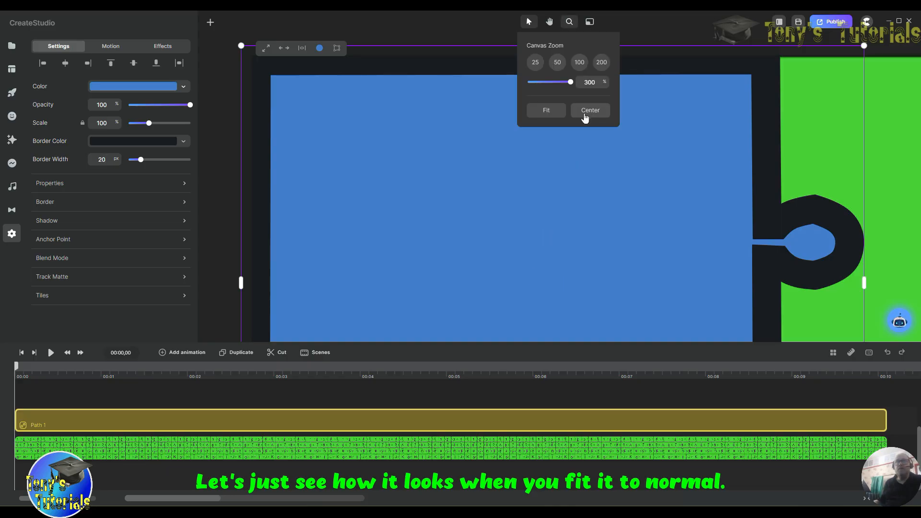
left_click(551, 111)
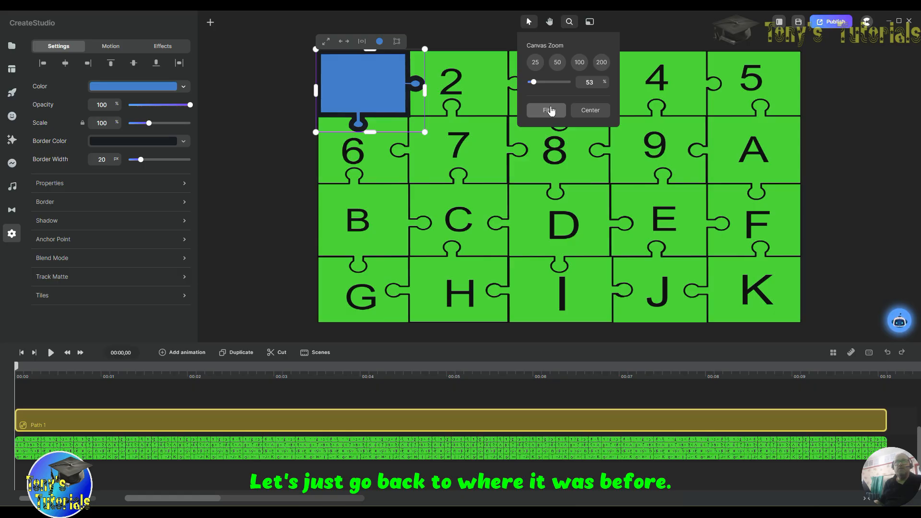
left_click_drag(533, 82, 547, 82)
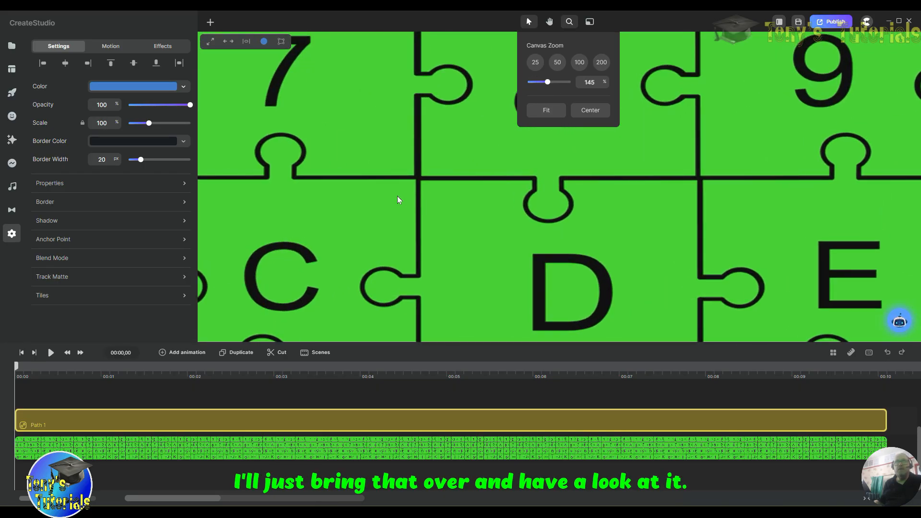
left_click(549, 22)
left_click_drag(387, 111, 829, 335)
left_click_drag(663, 247, 687, 270)
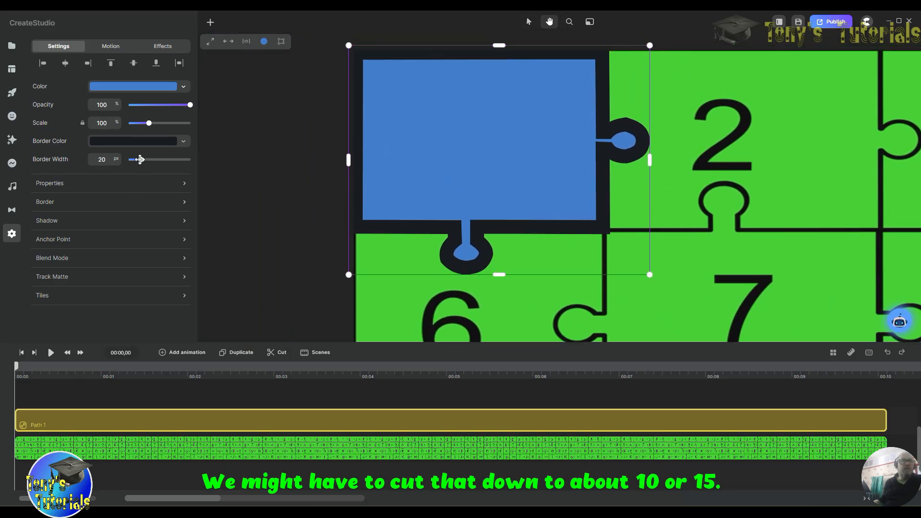
left_click_drag(140, 158, 135, 159)
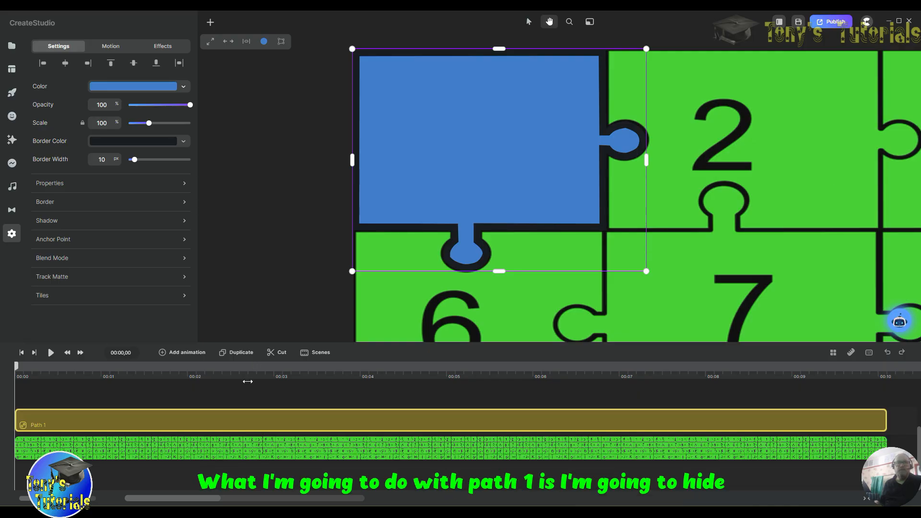
right_click(318, 419)
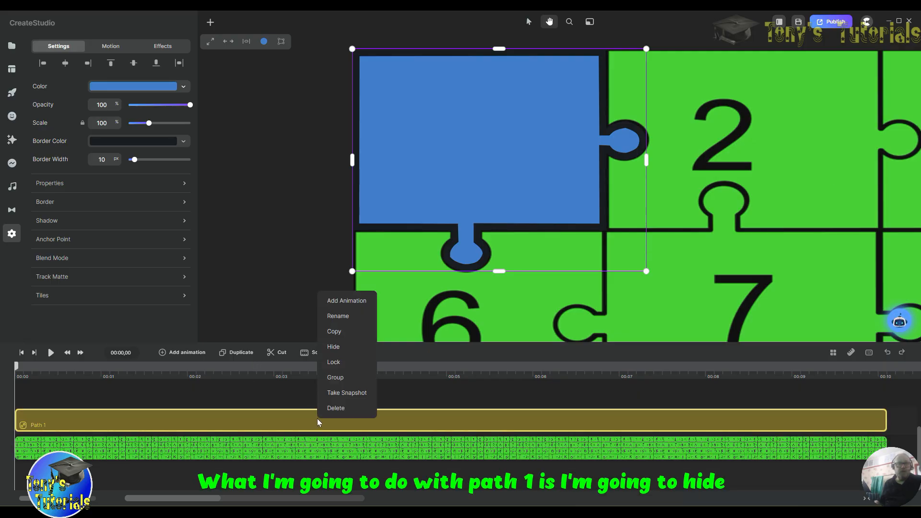
left_click(360, 353)
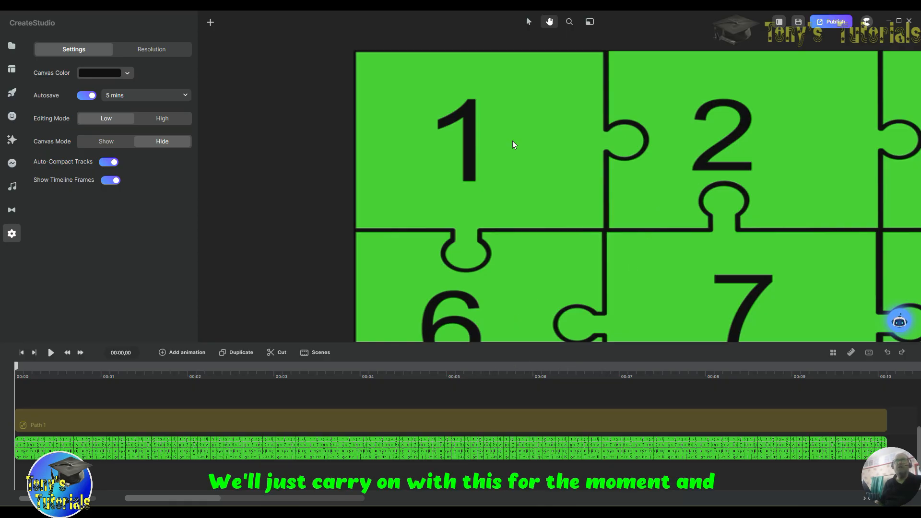
Step: Start a Pen path at piece 2's upper-left corner and run it down the left edge to the notch
left_click(550, 22)
left_click_drag(789, 159, 585, 197)
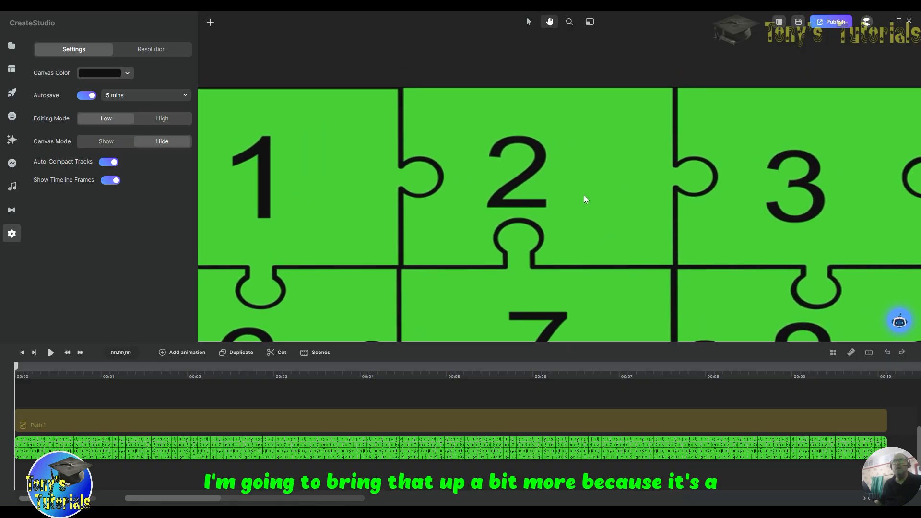
left_click(569, 22)
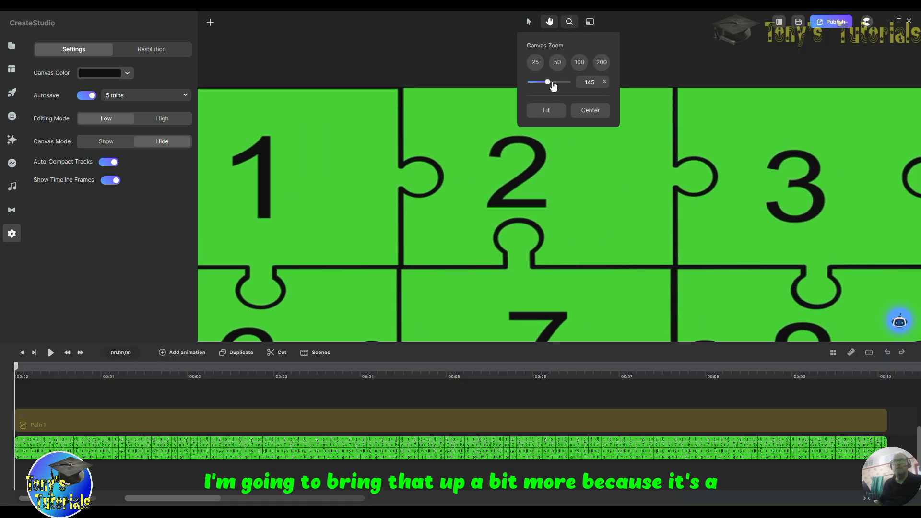
left_click_drag(550, 82, 557, 82)
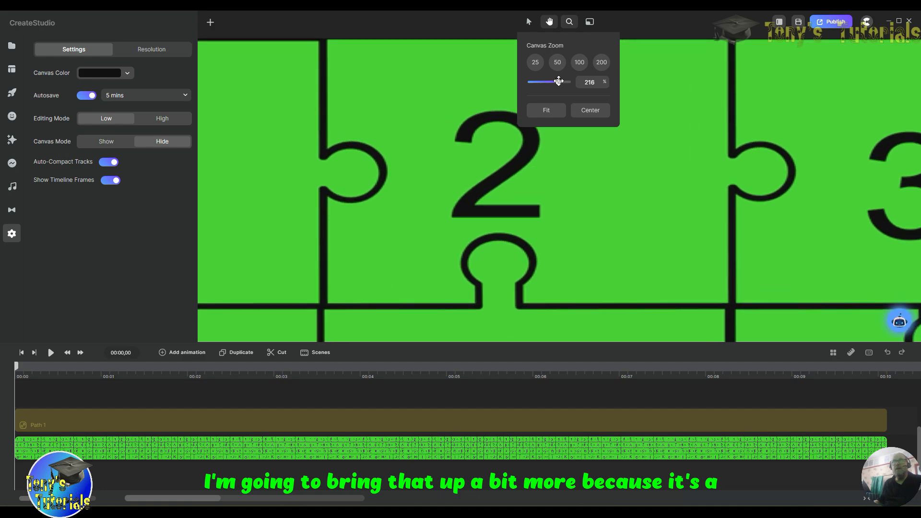
left_click_drag(643, 184, 646, 205)
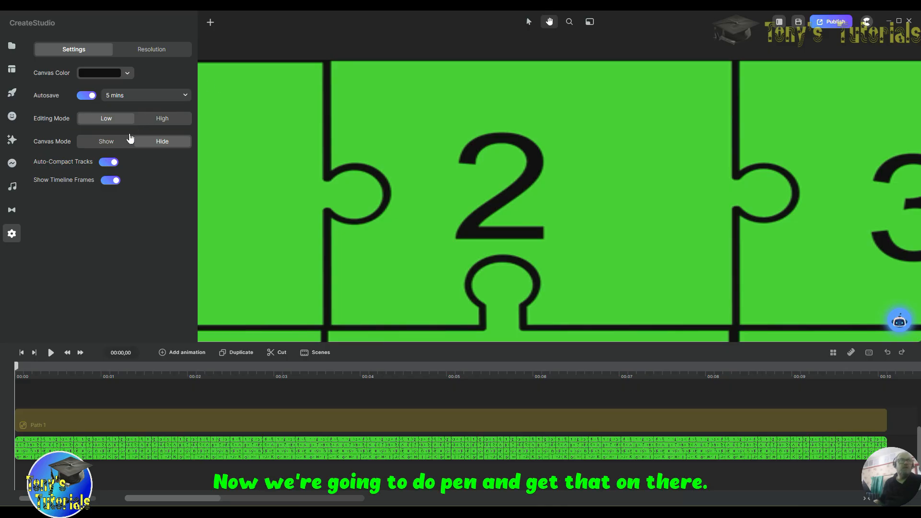
left_click(212, 24)
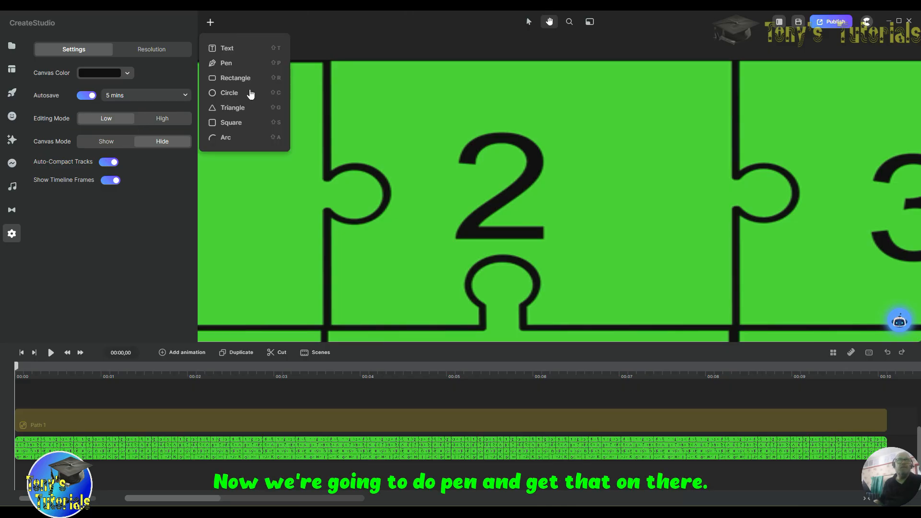
left_click(230, 62)
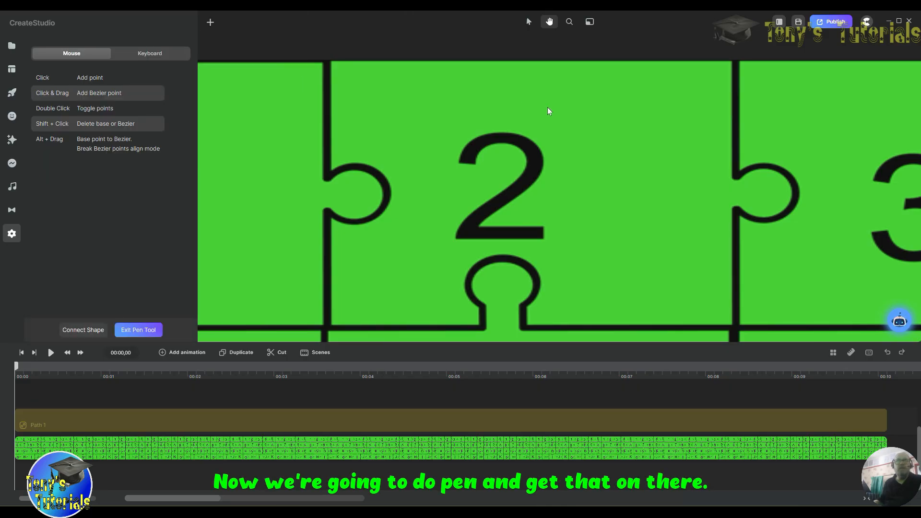
left_click(531, 22)
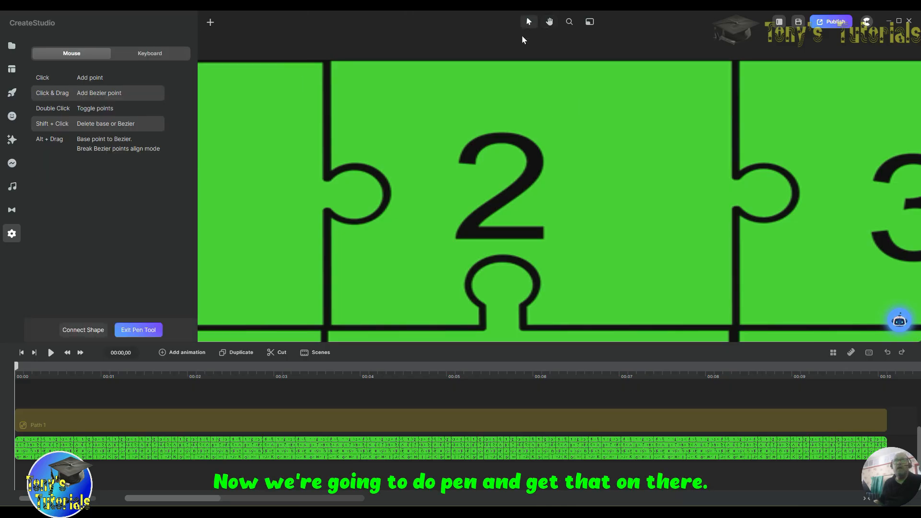
left_click(332, 61)
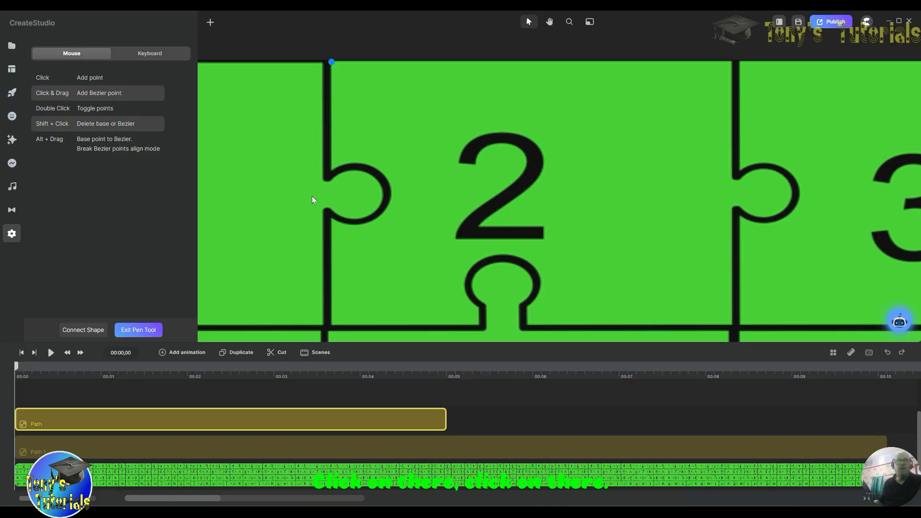
left_click(330, 168)
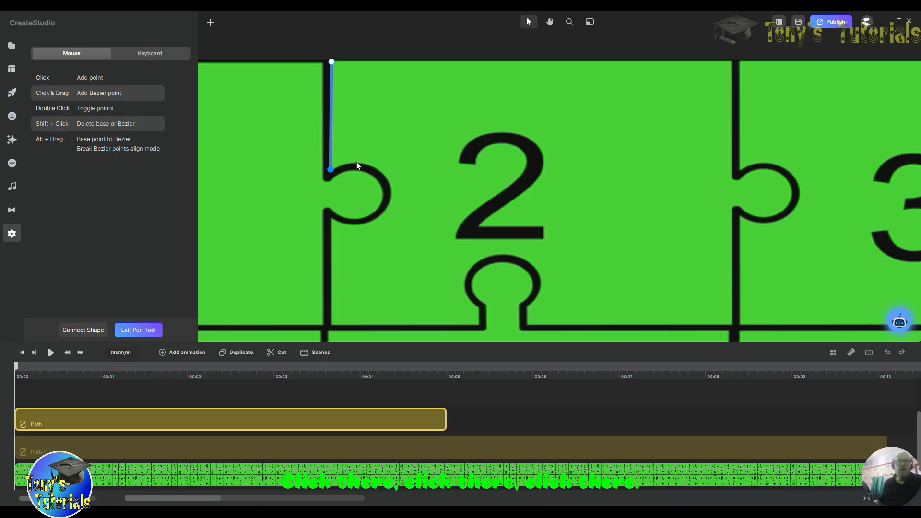
Step: Continue the path with points around piece 2's left-hand notch and down to its lower-left corner
left_click(390, 195)
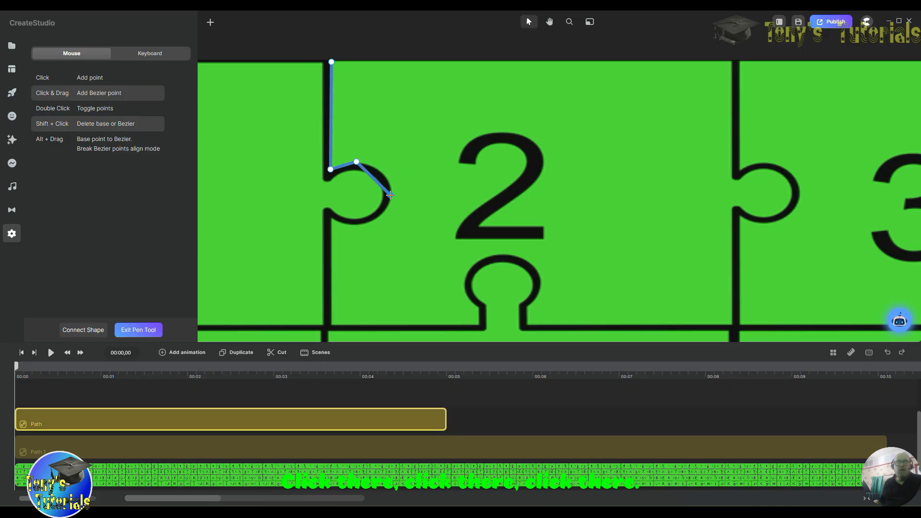
left_click(353, 225)
left_click(331, 219)
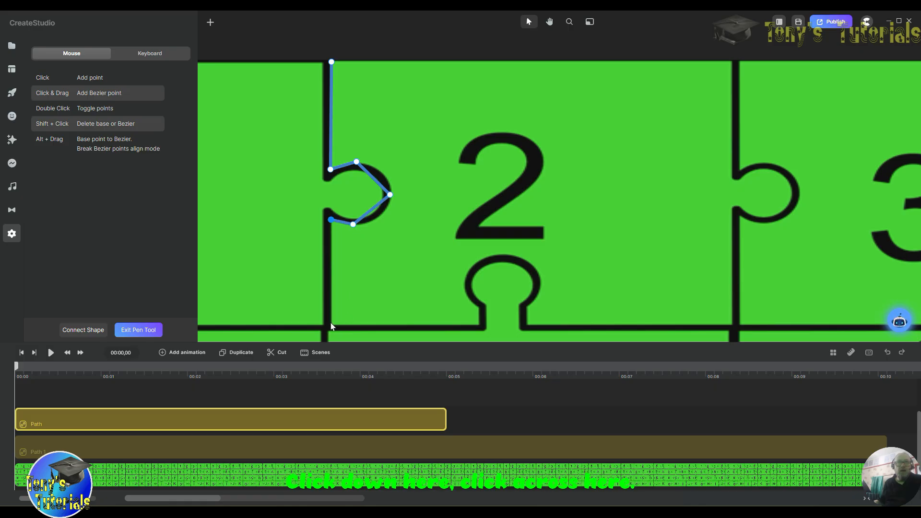
left_click(330, 322)
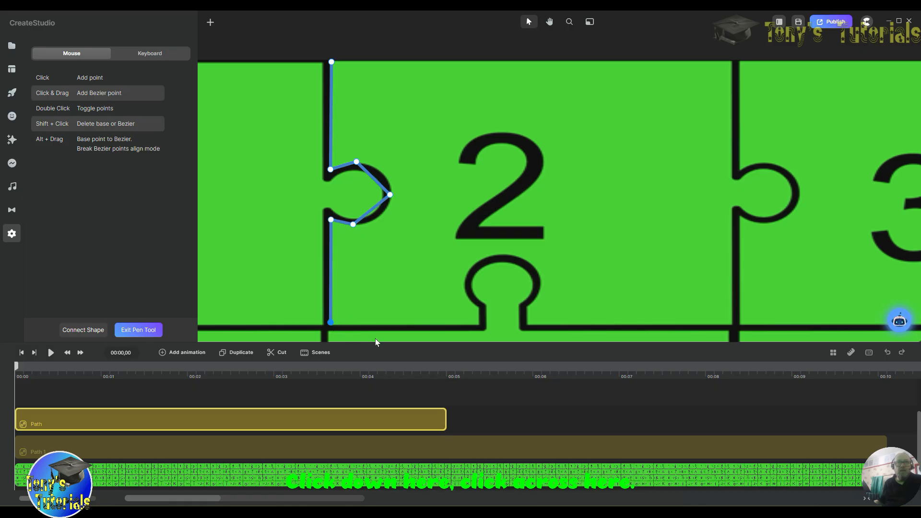
Step: Trace piece 2's bottom edge to the notch and place path points around the notch back to the edge
left_click(477, 323)
left_click(479, 306)
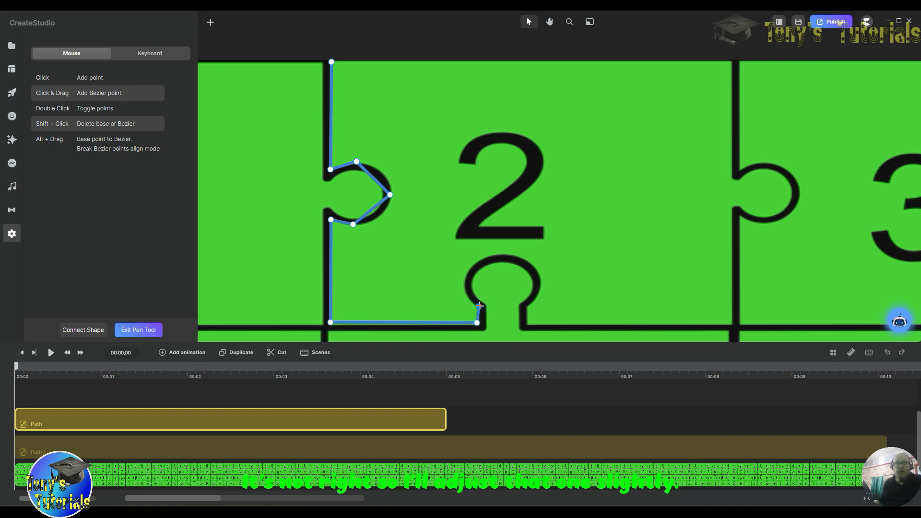
left_click_drag(479, 305, 477, 306)
left_click(464, 277)
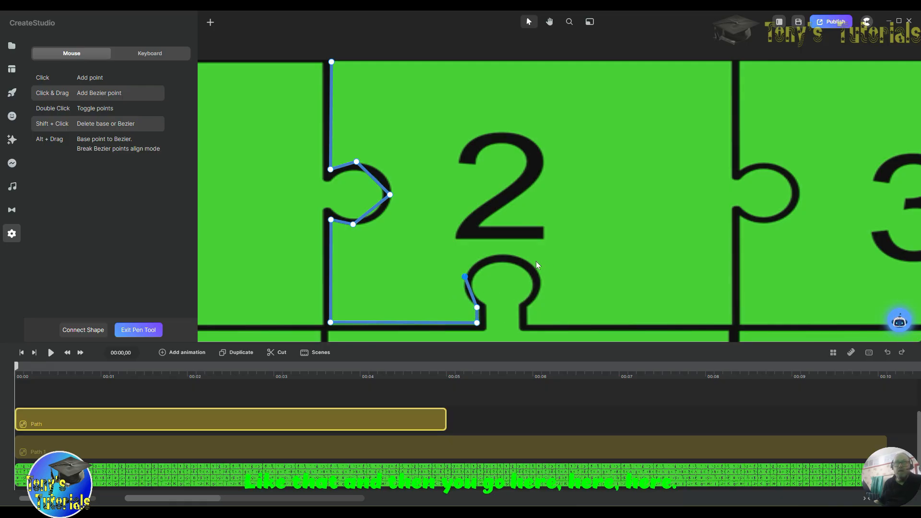
left_click(502, 252)
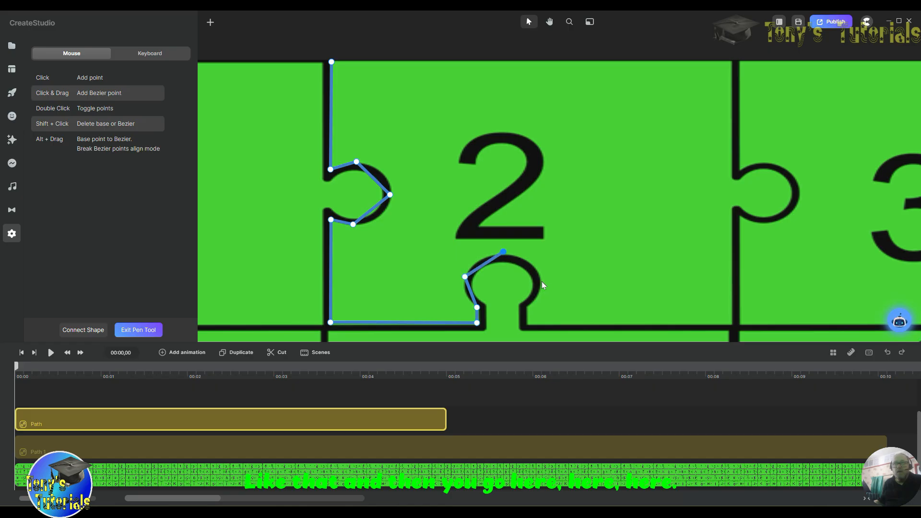
left_click(539, 278)
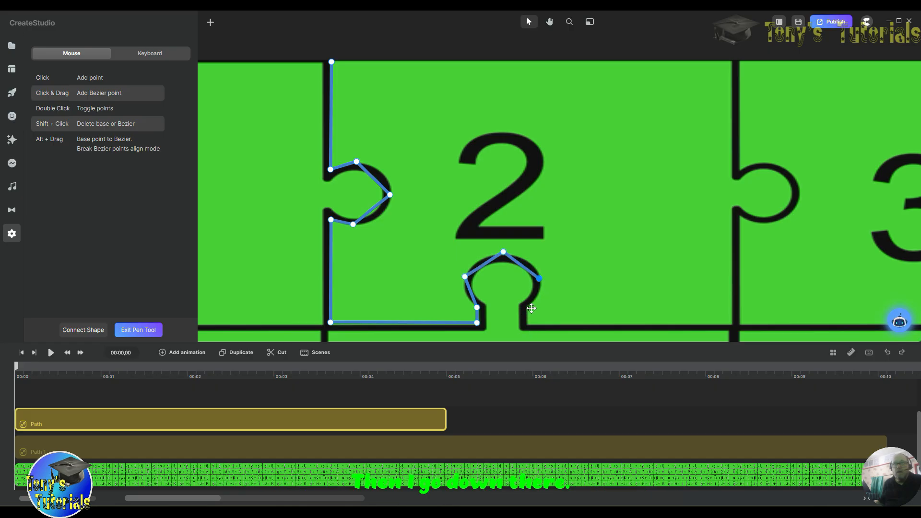
left_click(528, 308)
left_click(528, 323)
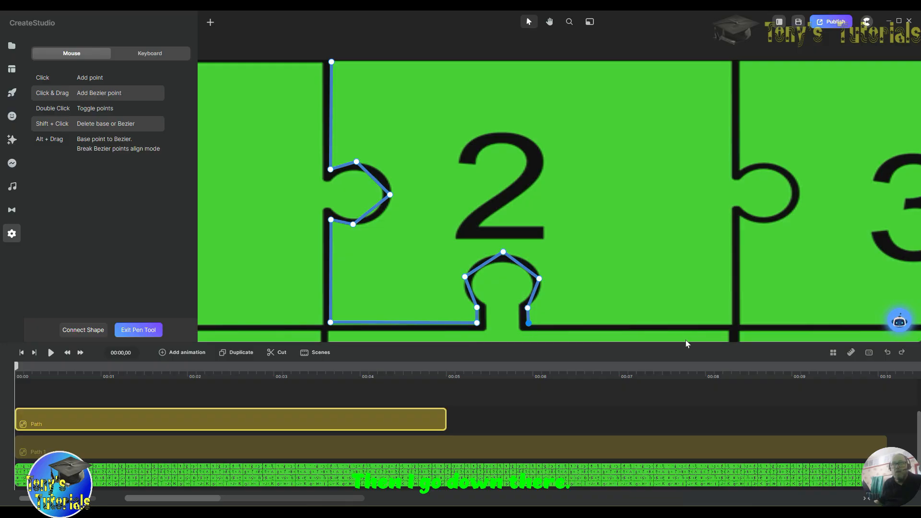
Step: Run the path through piece 2's lower-right corner, up the right edge and around the right-hand tab
left_click(731, 324)
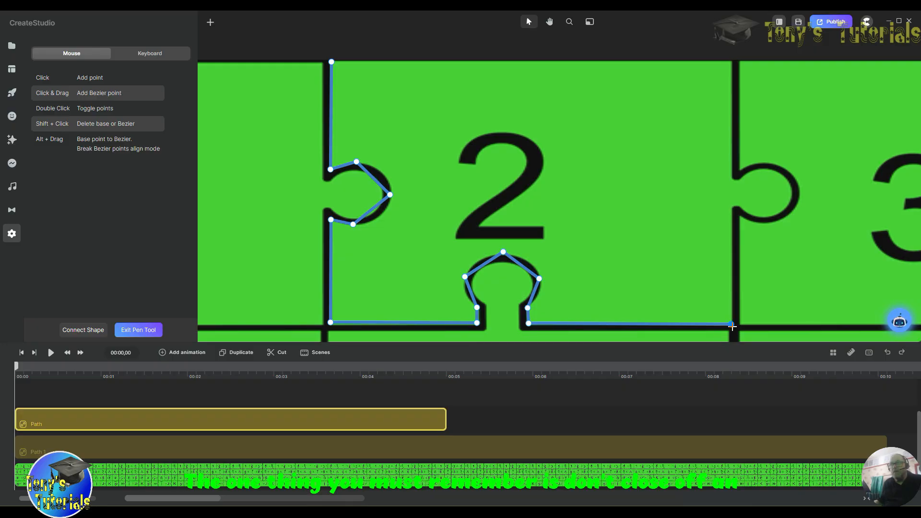
left_click(731, 206)
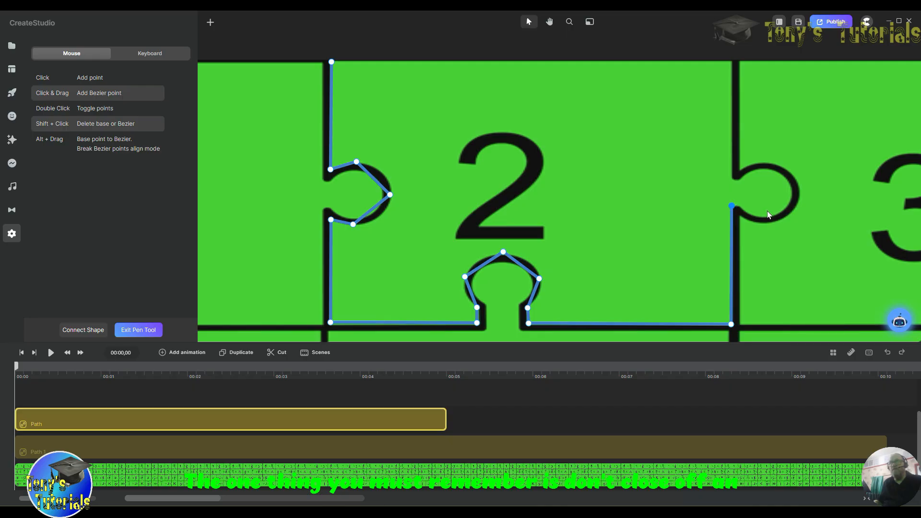
left_click(739, 205)
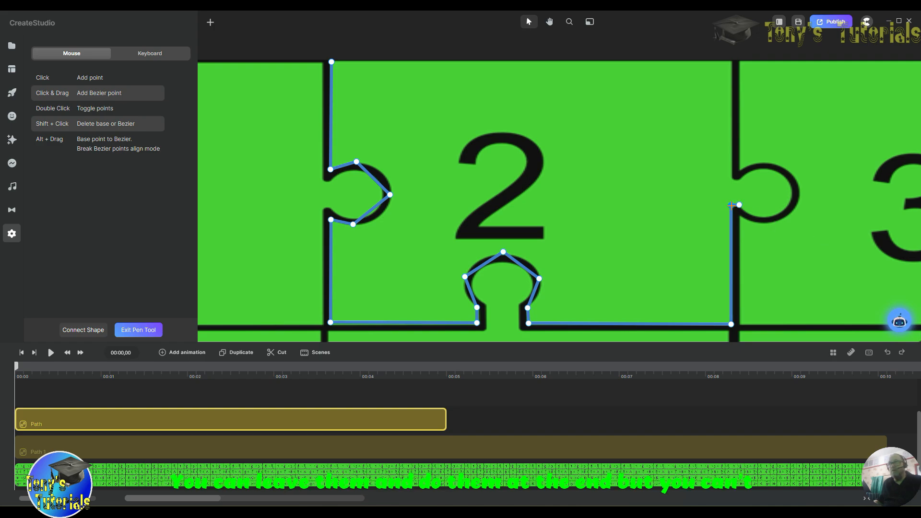
left_click(764, 217)
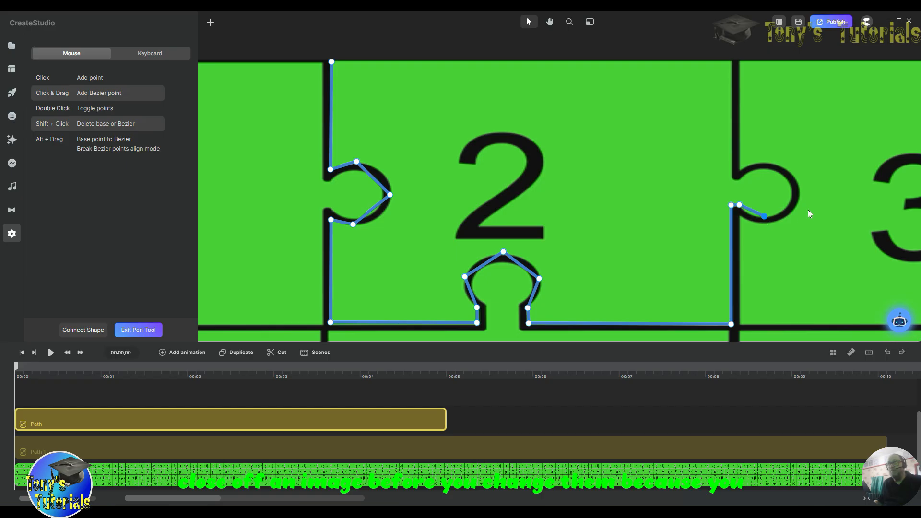
left_click(791, 192)
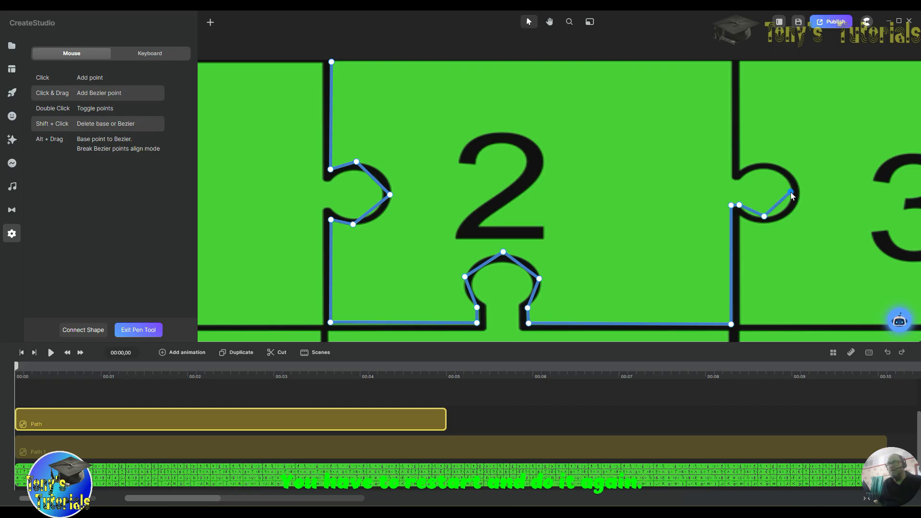
left_click(762, 170)
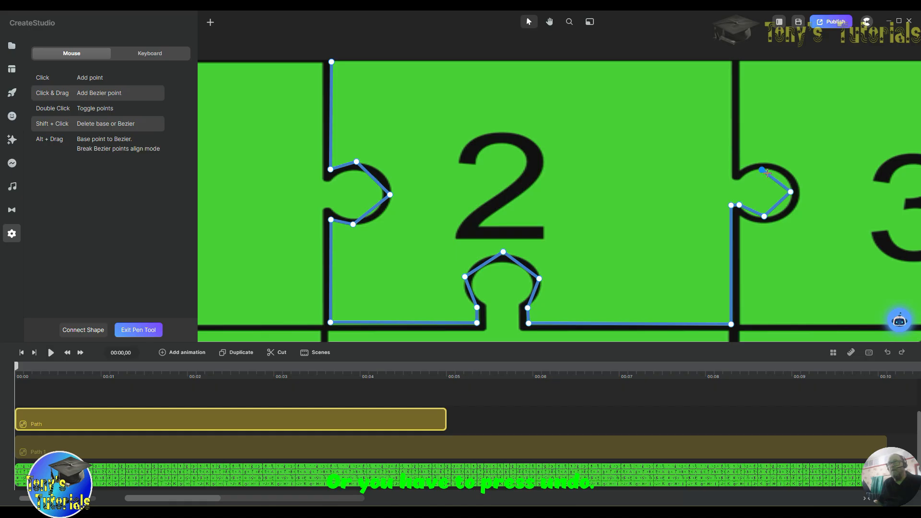
left_click(733, 178)
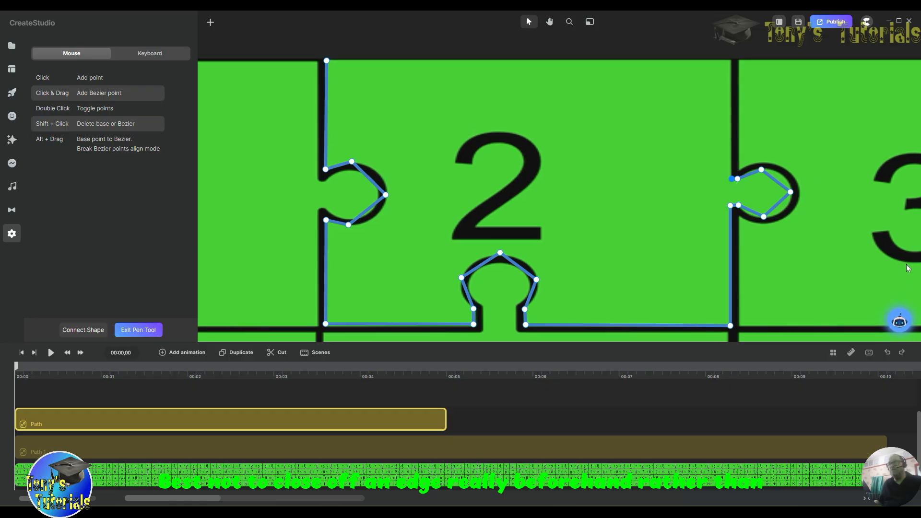
Step: Extend the path from the right-hand tab up to piece 2's upper-right corner
left_click(554, 23)
mouse_move(624, 104)
left_mouse_down()
mouse_move(621, 123)
mouse_move(625, 116)
left_mouse_up()
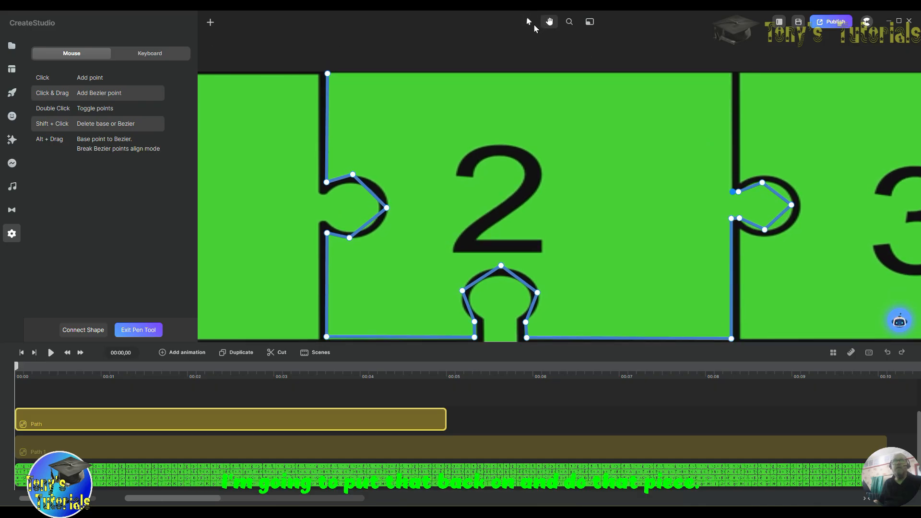
left_click(529, 22)
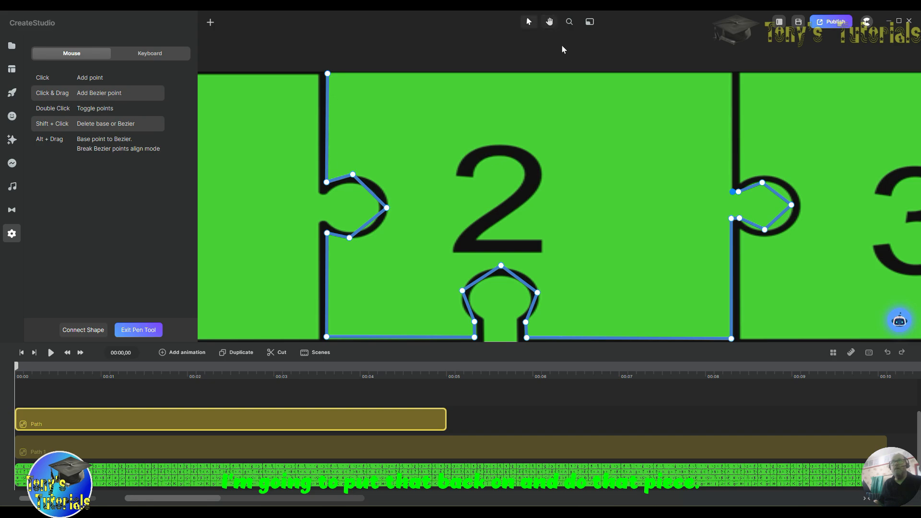
left_click(730, 75)
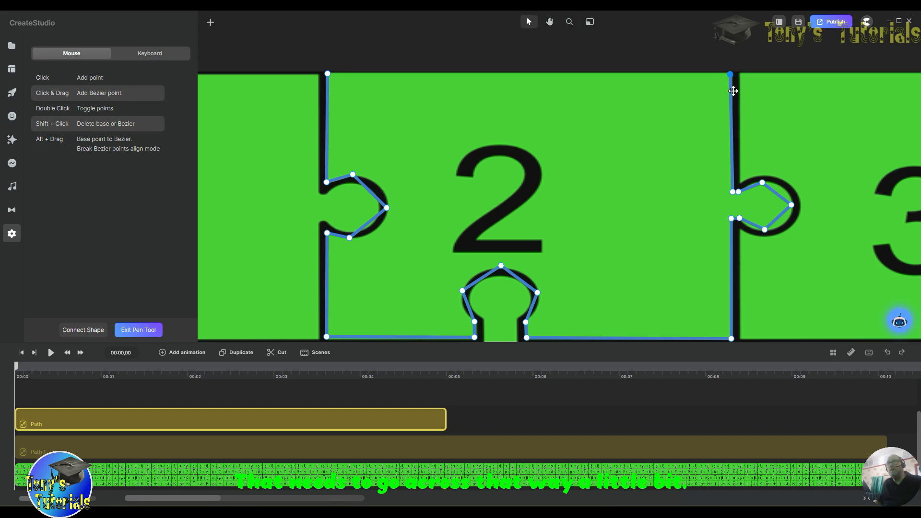
Step: Align piece 2's upper-right corner point with the outline and curve the path segments around the right-hand tab
left_click(731, 73)
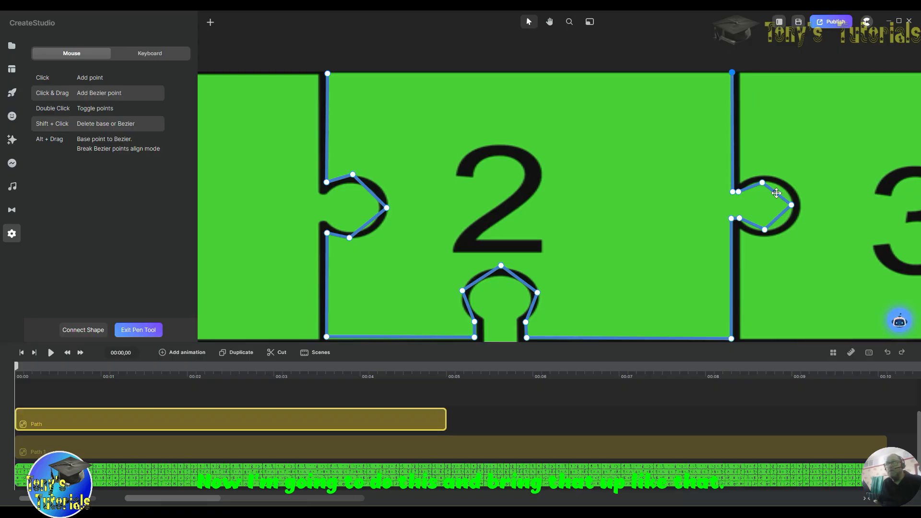
left_click_drag(777, 194, 785, 224)
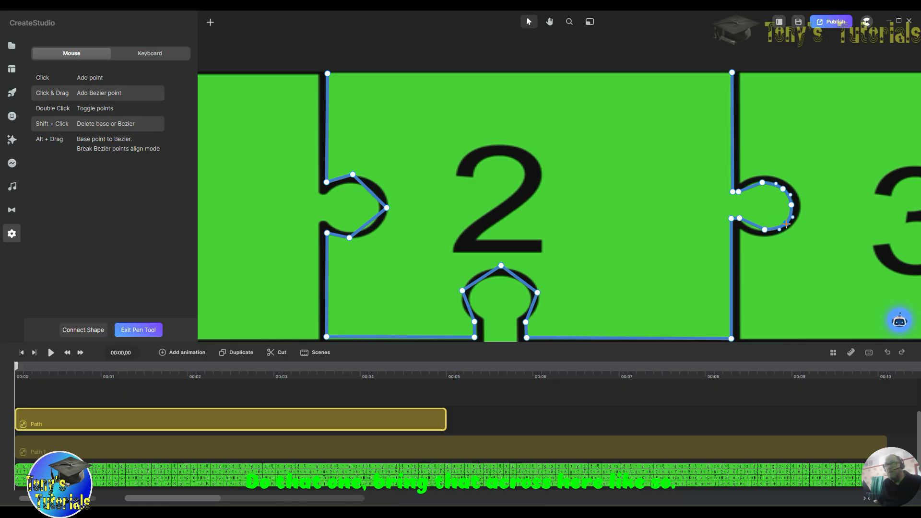
left_click(752, 223)
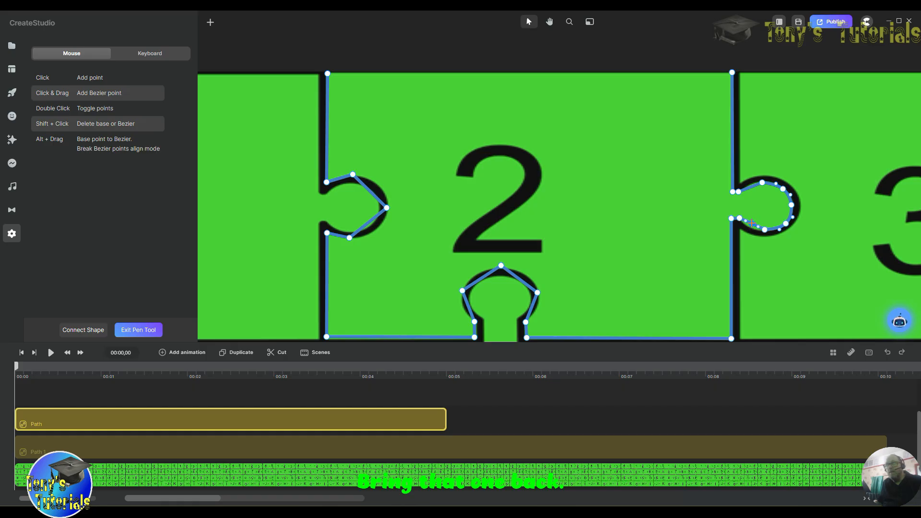
left_click_drag(751, 223, 750, 225)
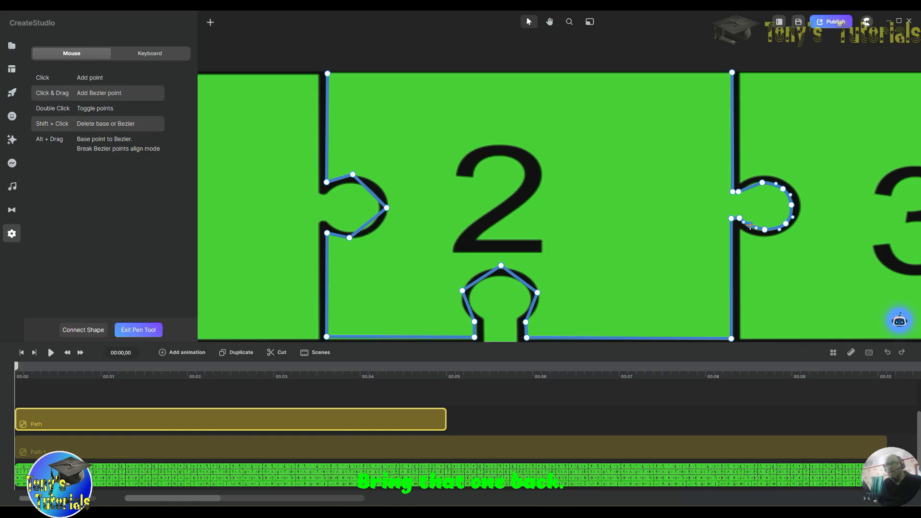
left_click(752, 186)
left_click_drag(752, 185, 752, 185)
Step: Bend the path segments around piece 2's bottom notch outward into curves that follow the notch outline
left_click(532, 305)
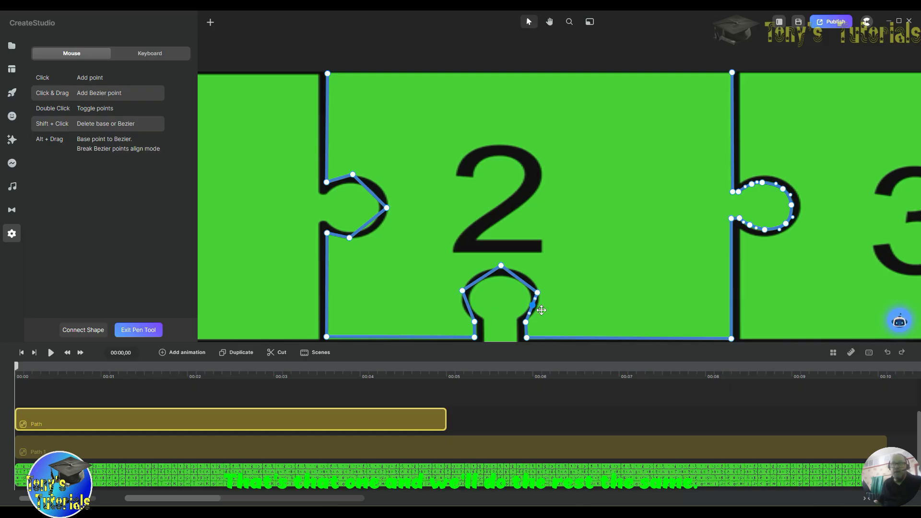
left_click_drag(532, 305, 537, 306)
left_click(519, 277)
left_click_drag(521, 276, 526, 274)
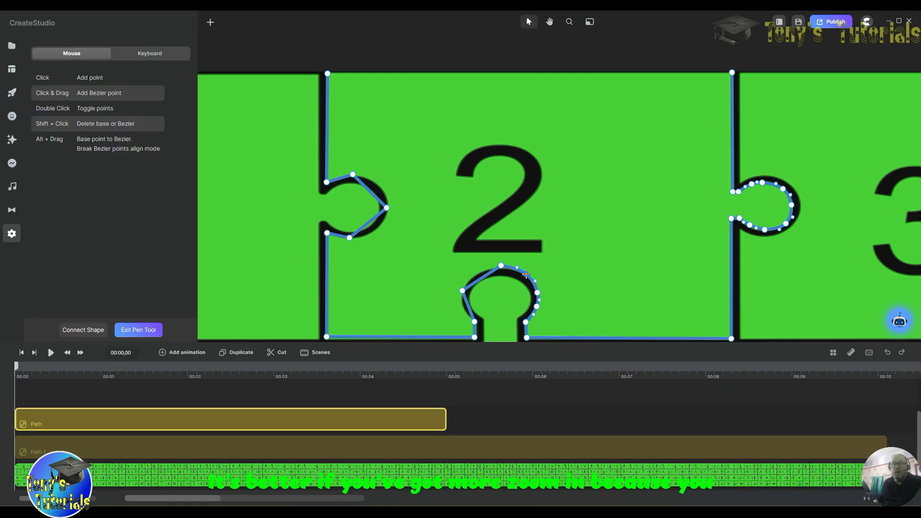
left_click(501, 265)
left_click(481, 279)
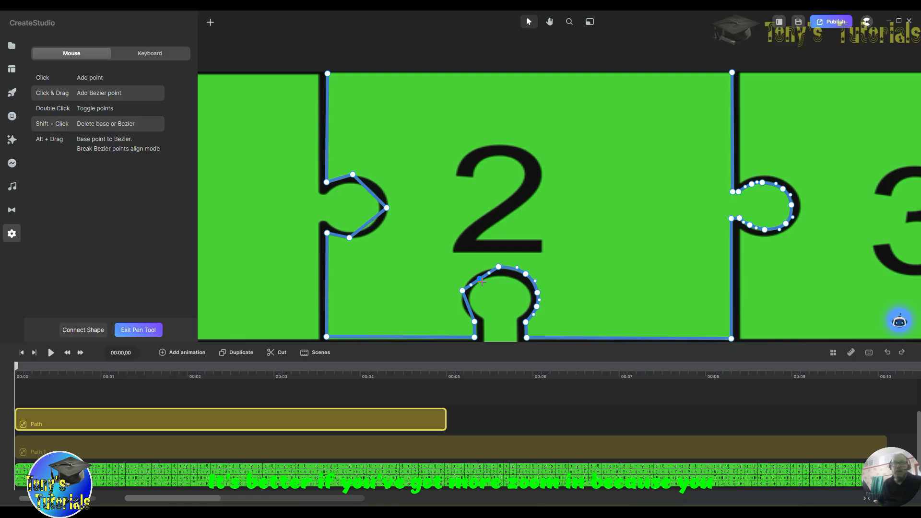
left_click_drag(480, 279, 474, 276)
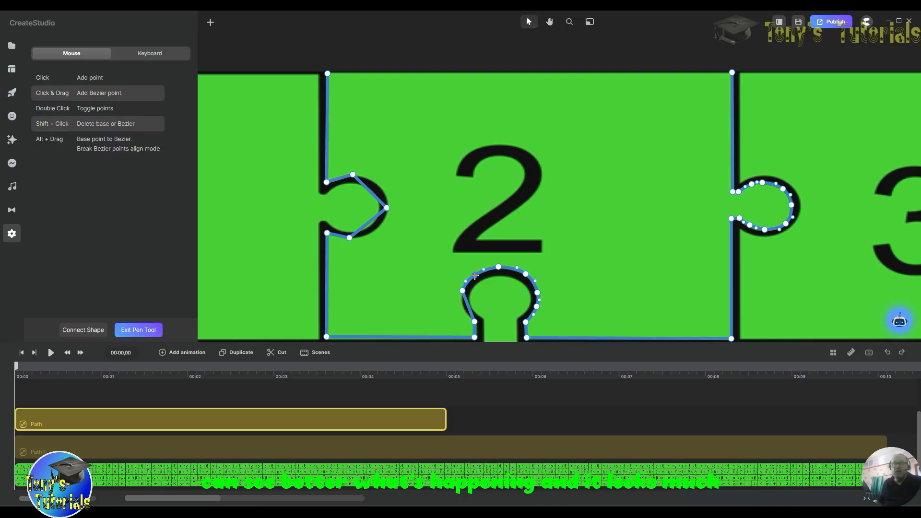
left_click(466, 304)
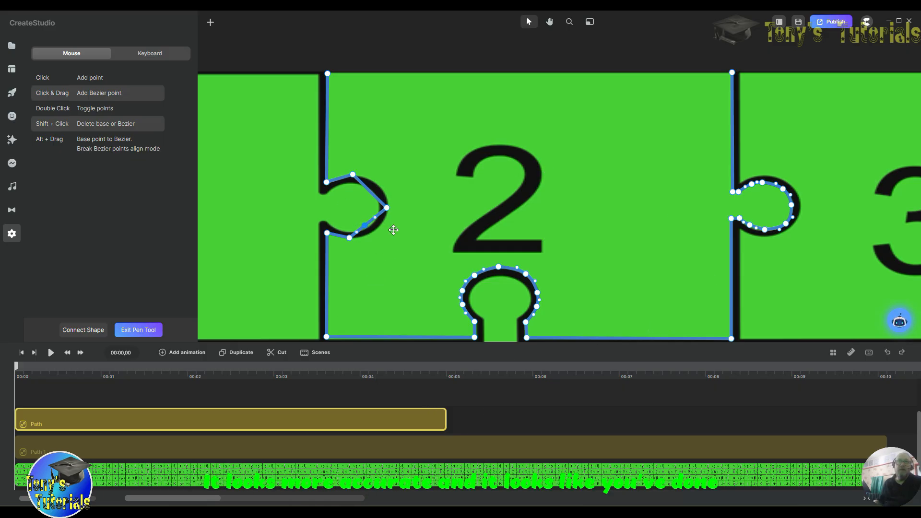
Step: Curve the path around piece 2's left-hand notch, adjusting its lower point to follow the outline
left_click(363, 225)
left_click_drag(363, 225, 376, 231)
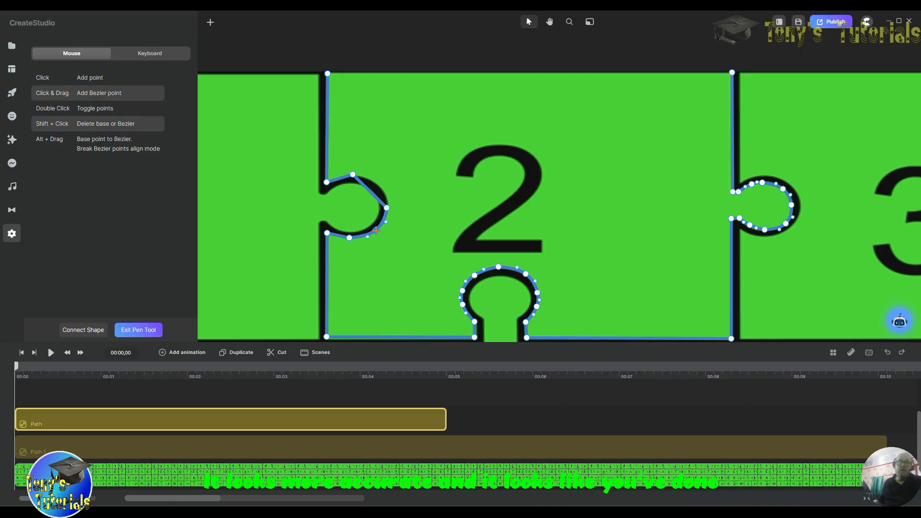
left_click(368, 189)
left_click_drag(370, 190, 378, 183)
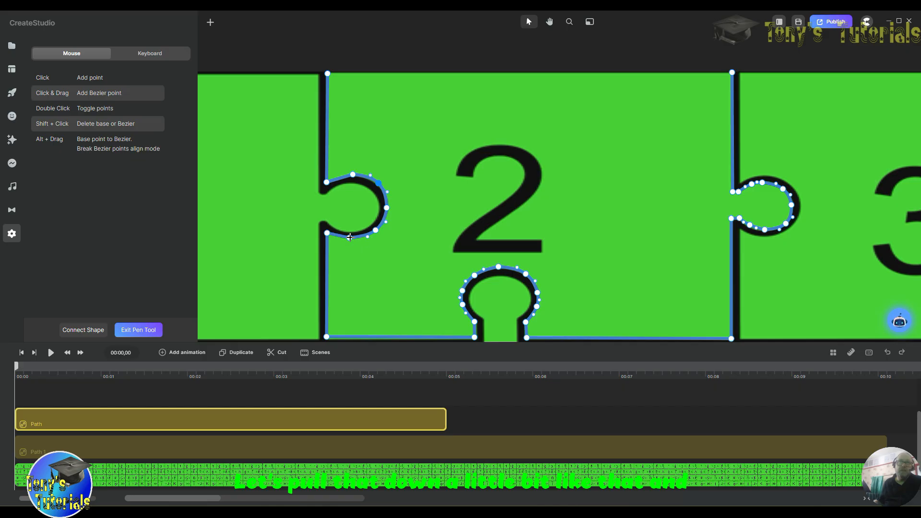
left_click_drag(350, 238, 349, 241)
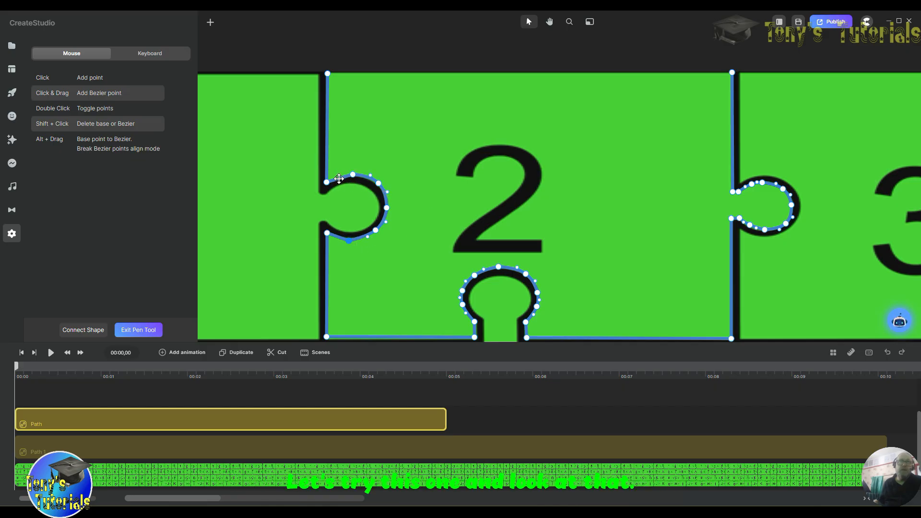
left_click(338, 179)
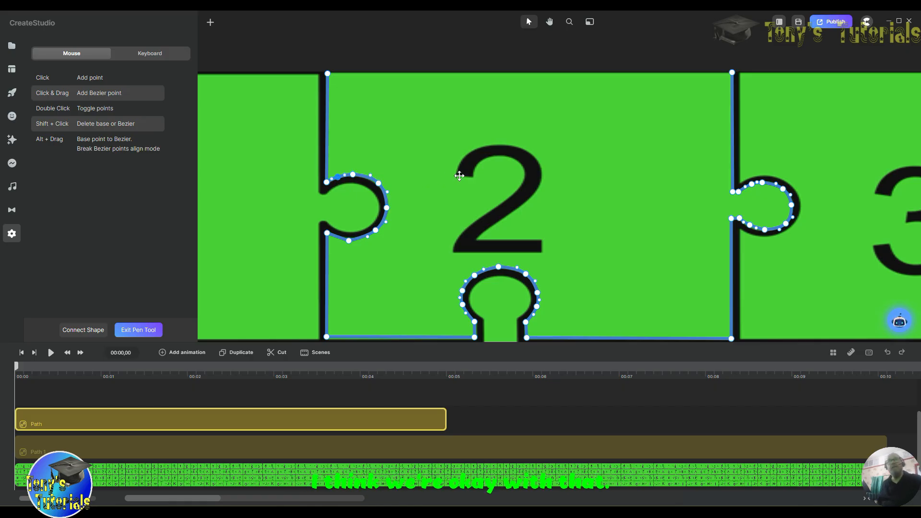
left_click(336, 237)
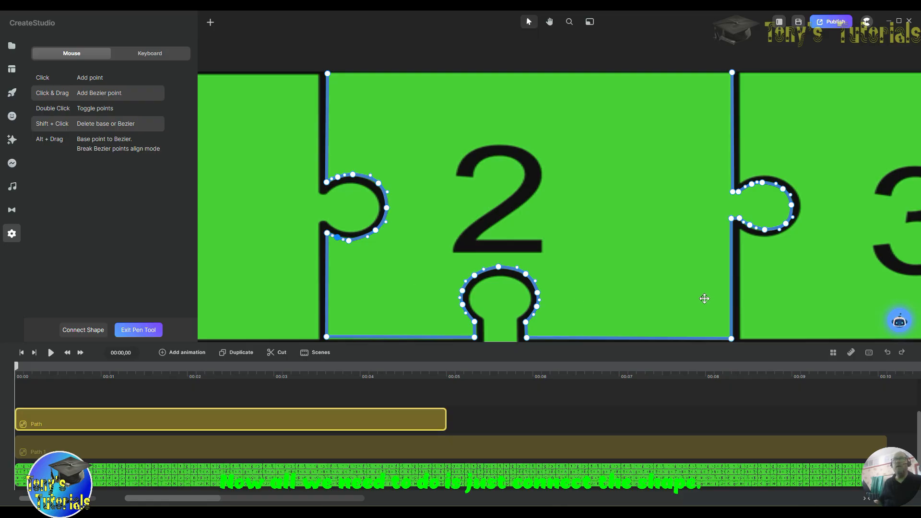
Step: Connect the piece 2 path into a closed shape and give it a 010102 black border 10 px wide
left_click(85, 331)
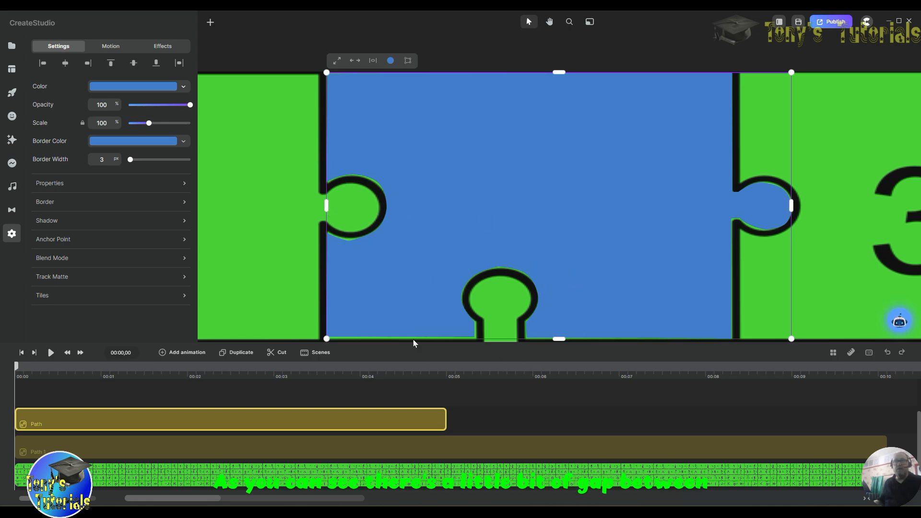
left_click(130, 144)
left_click(186, 197)
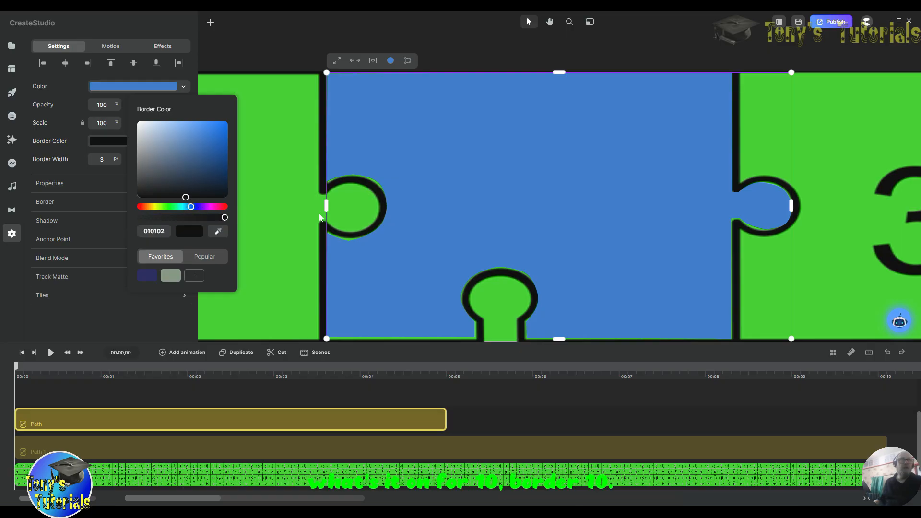
double_click(109, 159)
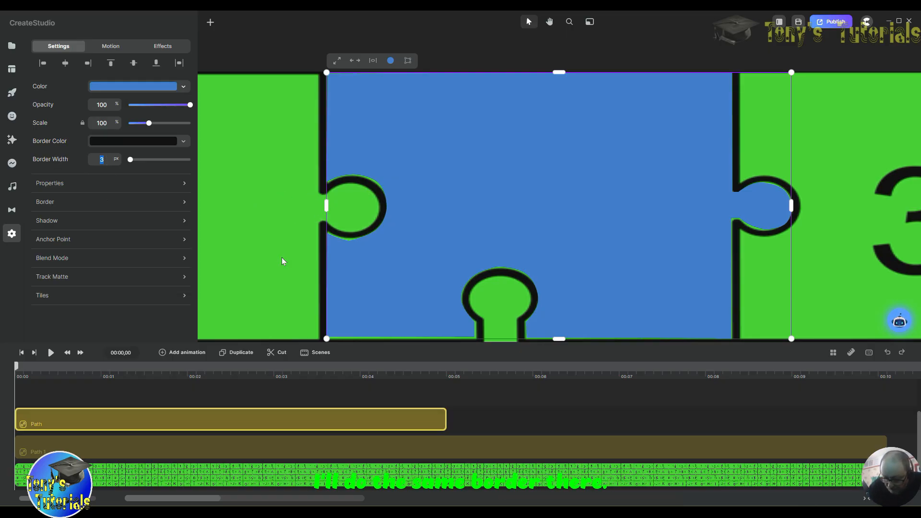
type("10")
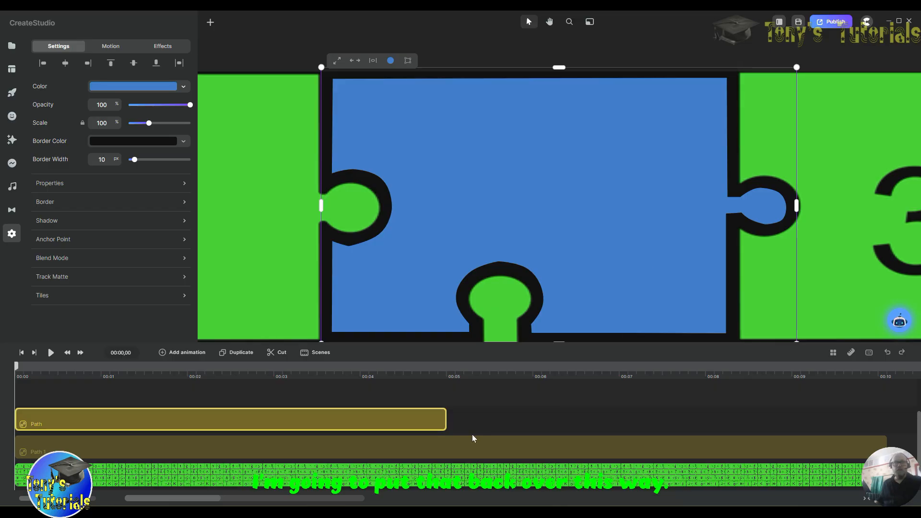
Step: Extend the piece 2 path layer on the timeline to end level with Path 1, and open its name for editing
left_click_drag(445, 418, 885, 419)
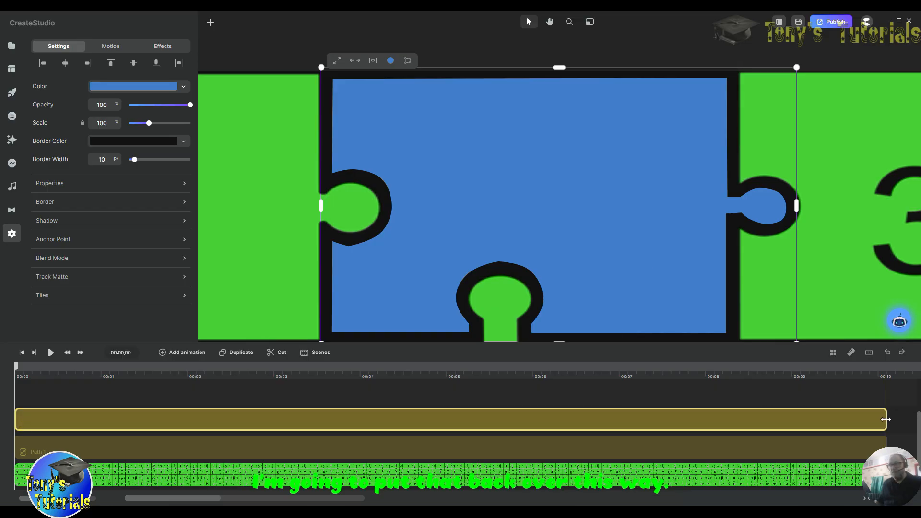
right_click(93, 421)
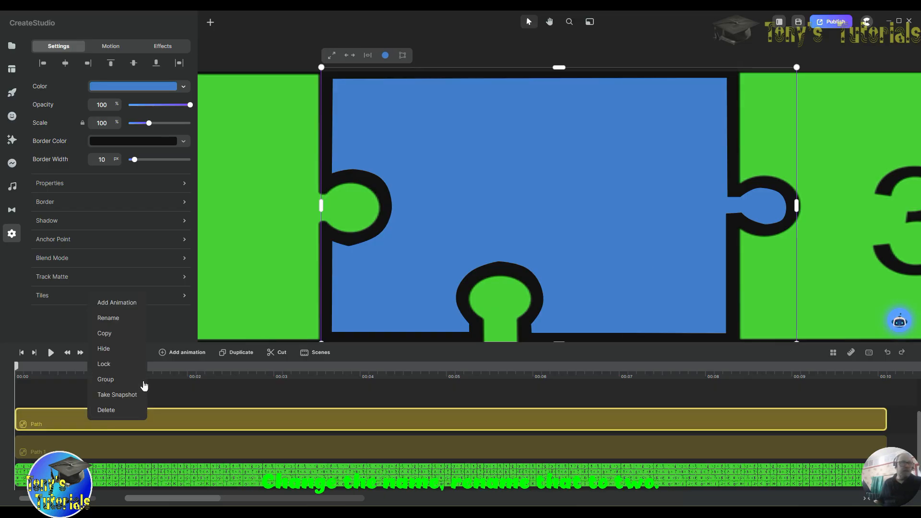
left_click(119, 318)
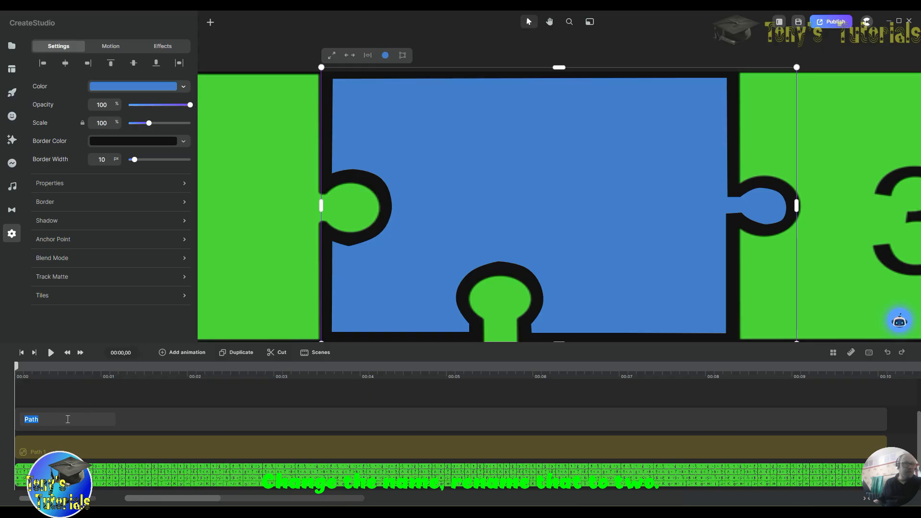
left_click_drag(60, 420, 825, 71)
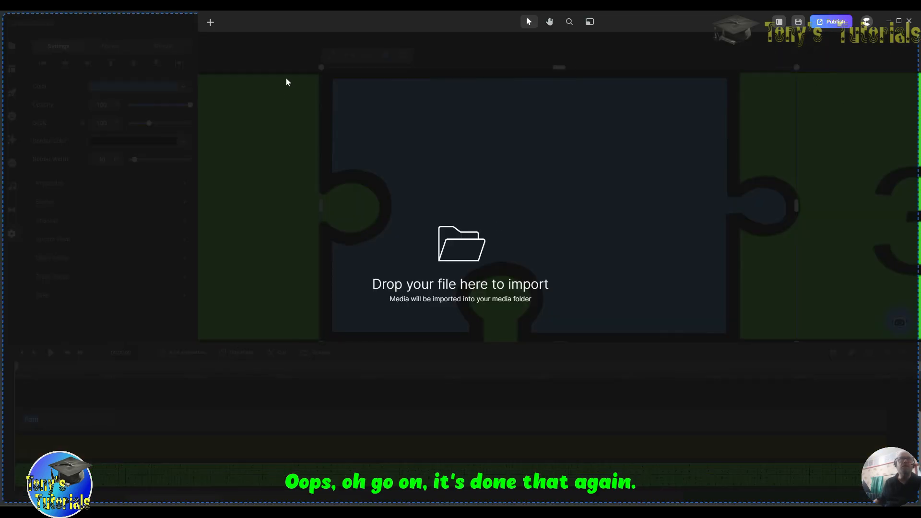
left_click_drag(278, 78, 355, 459)
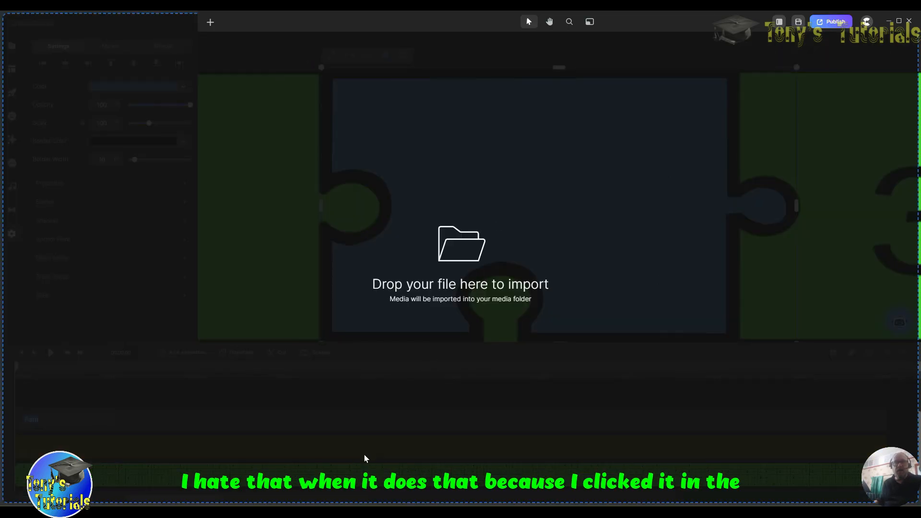
left_click(551, 509)
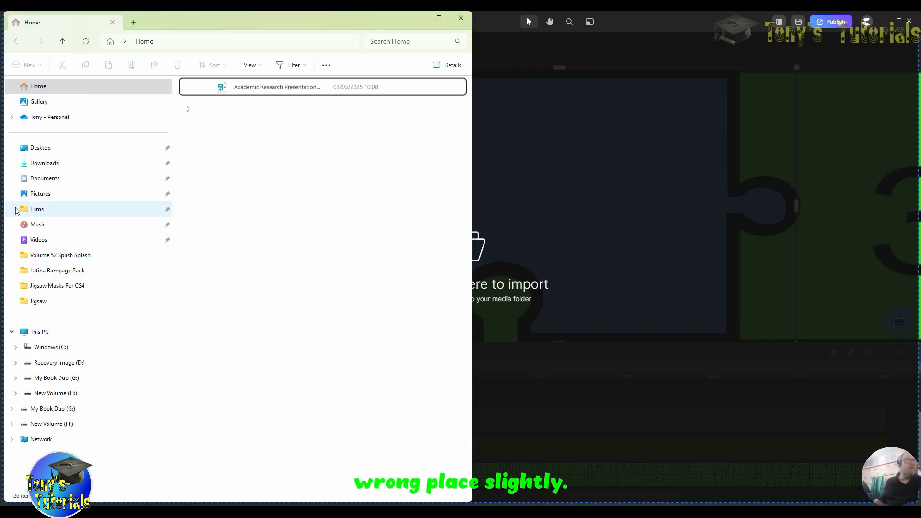
left_click(44, 193)
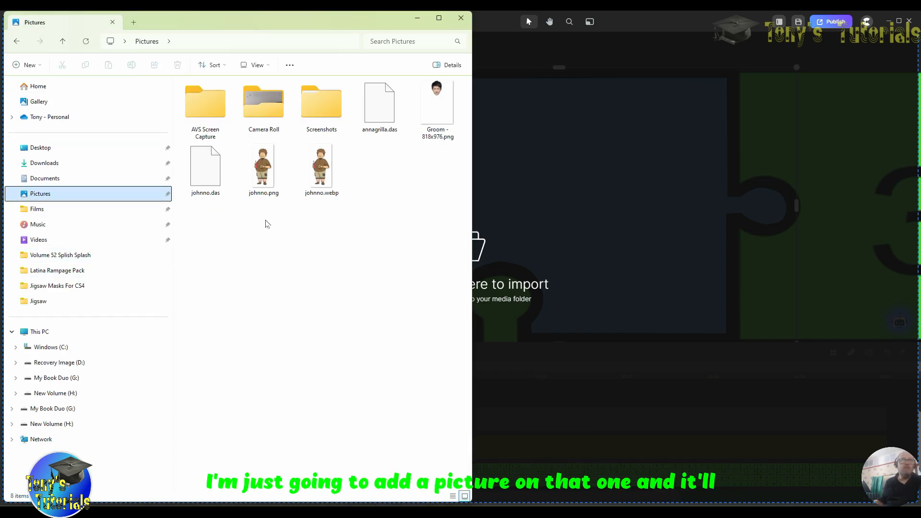
left_click(318, 168)
left_click_drag(318, 168, 565, 245)
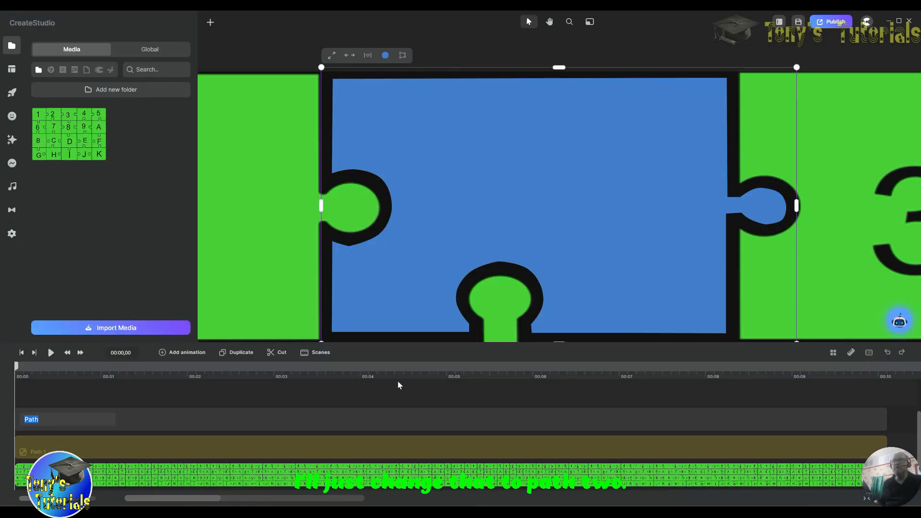
Step: Rename the piece 2 path layer as Path 2 and hide it
right_click(85, 419)
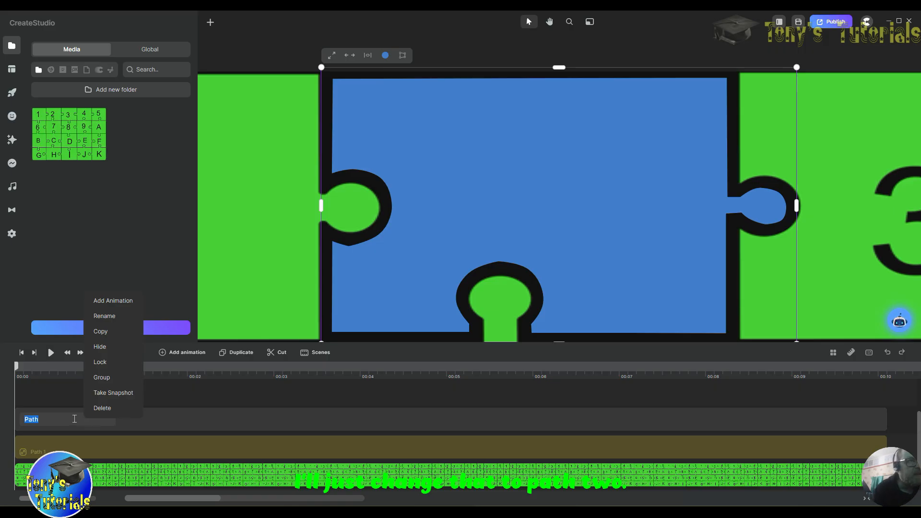
left_click(74, 419)
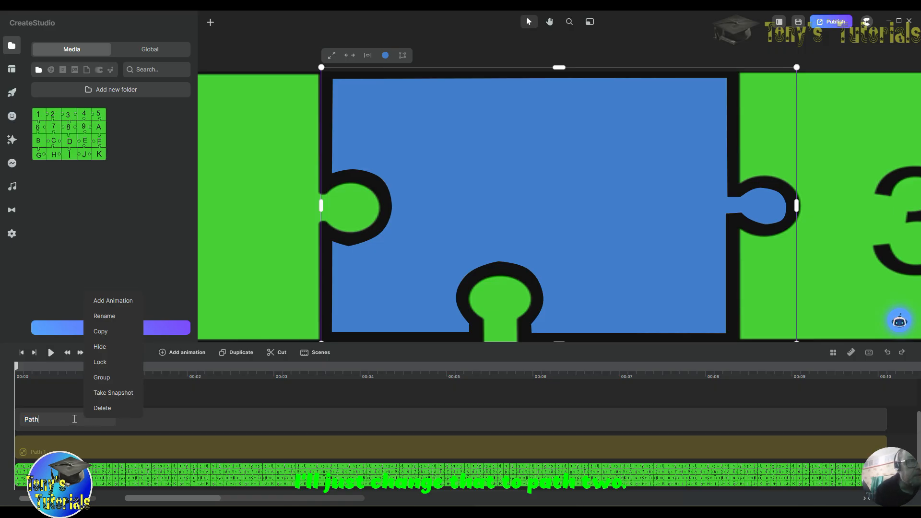
type("2")
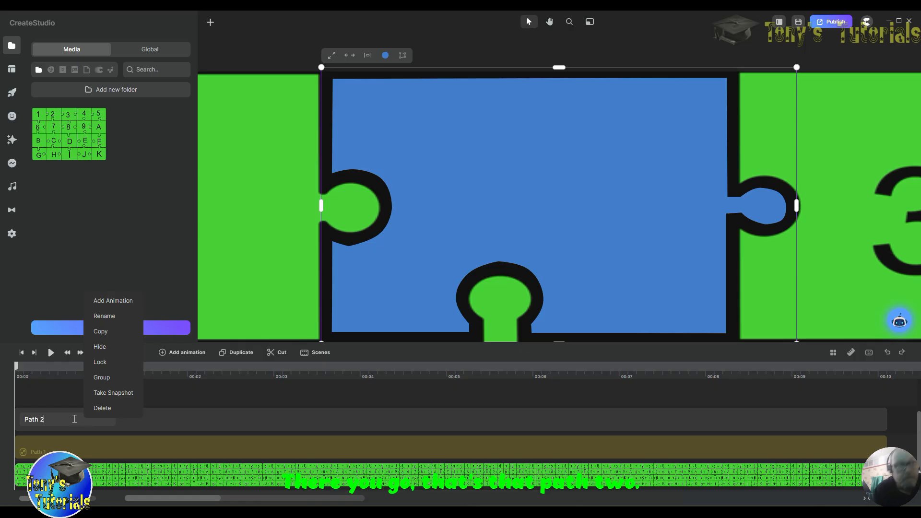
key("Return")
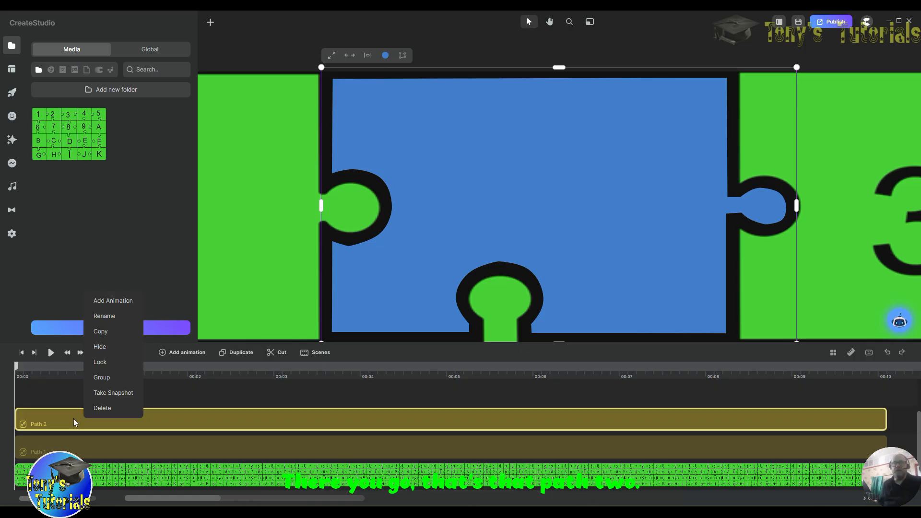
right_click(442, 416)
left_click(473, 346)
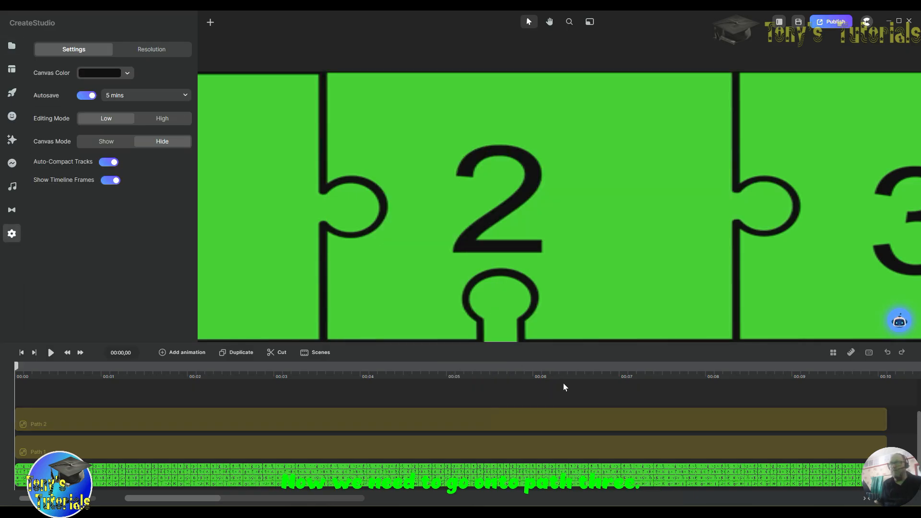
Step: Frame the whole of puzzle piece 3 on the canvas, including its side notches and bottom tab
left_click(549, 22)
left_click_drag(825, 265, 459, 237)
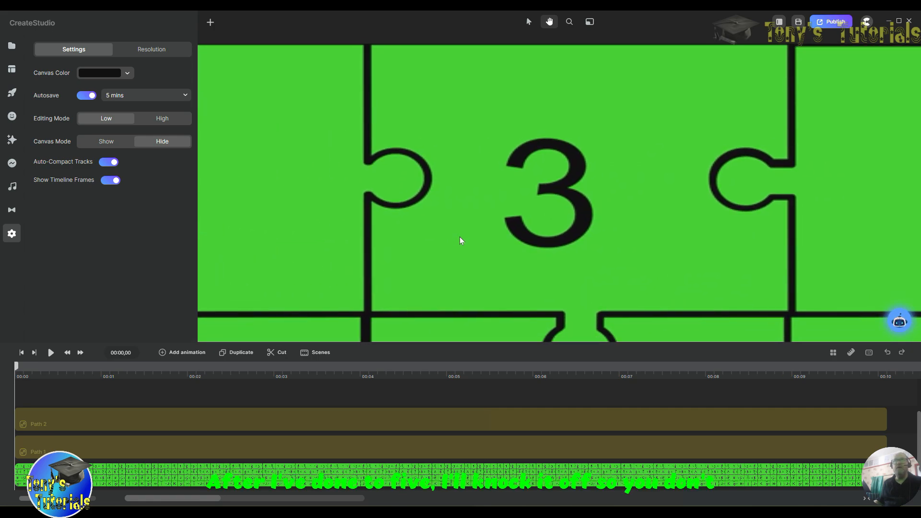
left_click(569, 24)
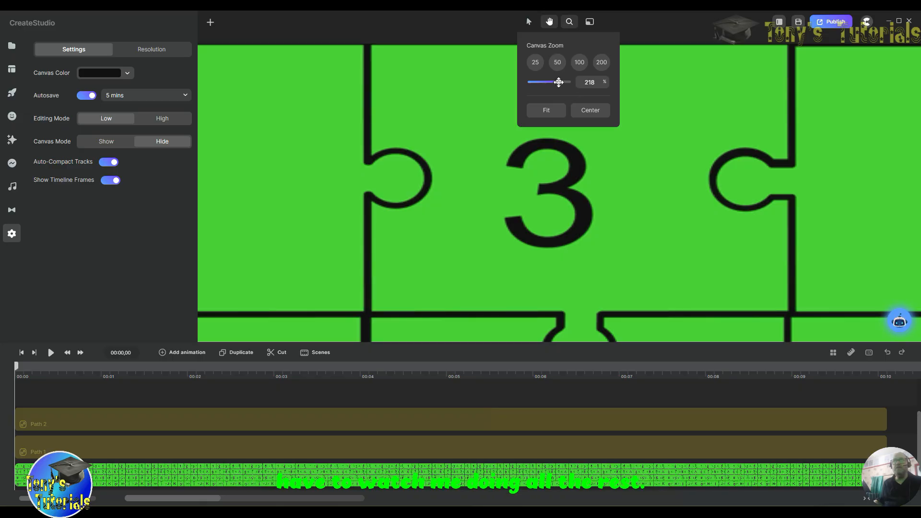
left_click_drag(557, 82, 551, 84)
left_click_drag(627, 194, 628, 189)
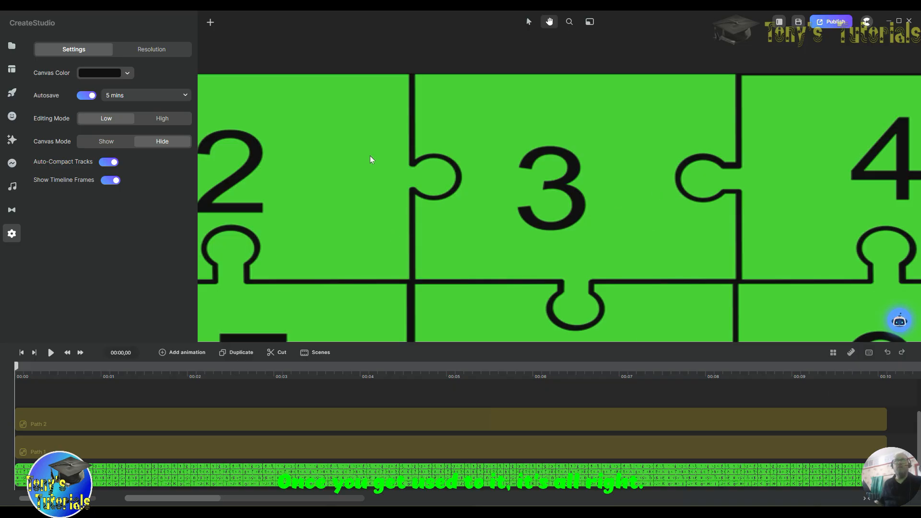
left_click(528, 23)
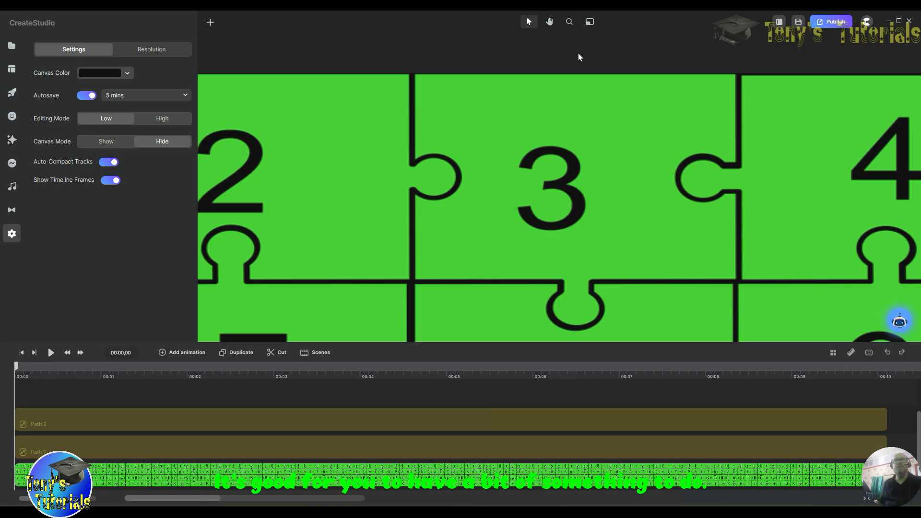
Step: Start a new Pen path for piece 3 and trace its left edge from the top-left corner, around the notch, to the bottom-left corner
left_click(209, 22)
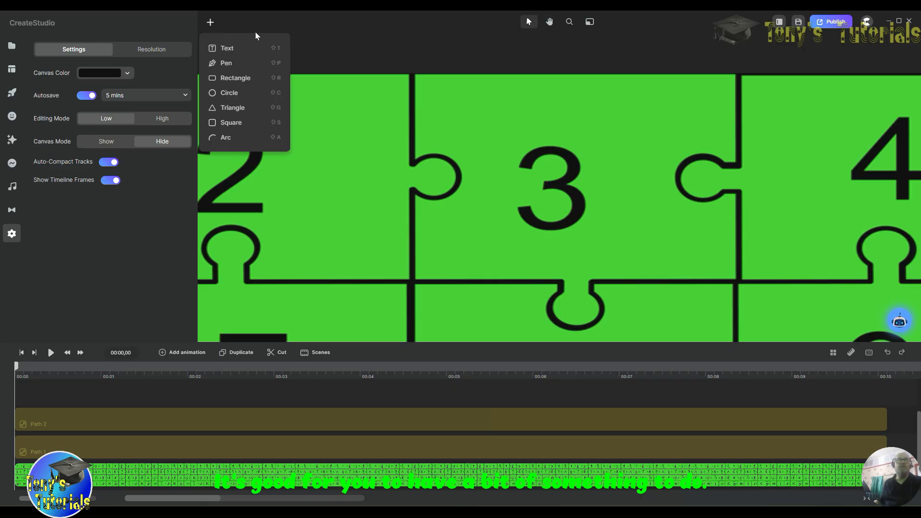
left_click(225, 64)
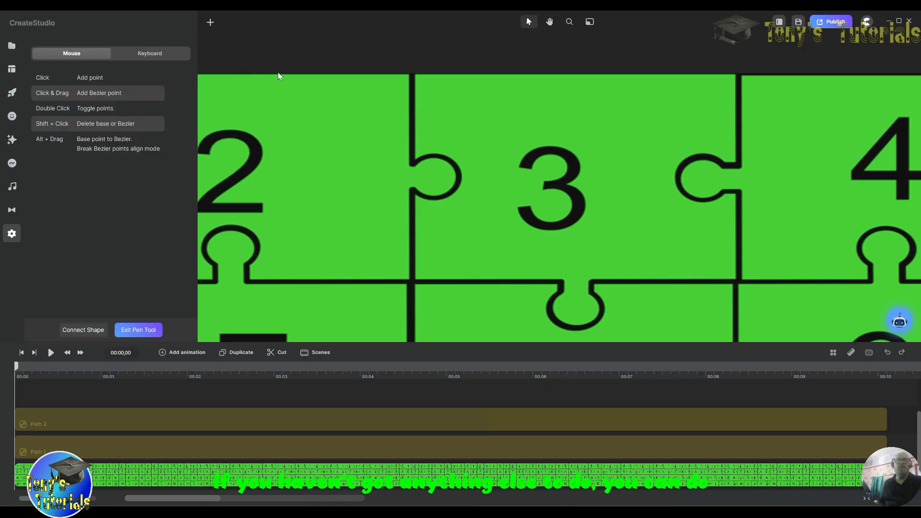
left_click(415, 75)
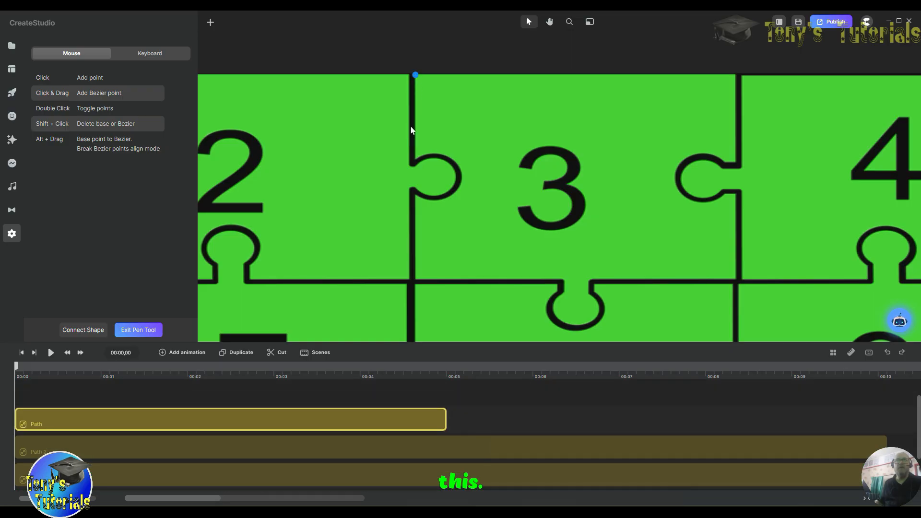
left_click(413, 158)
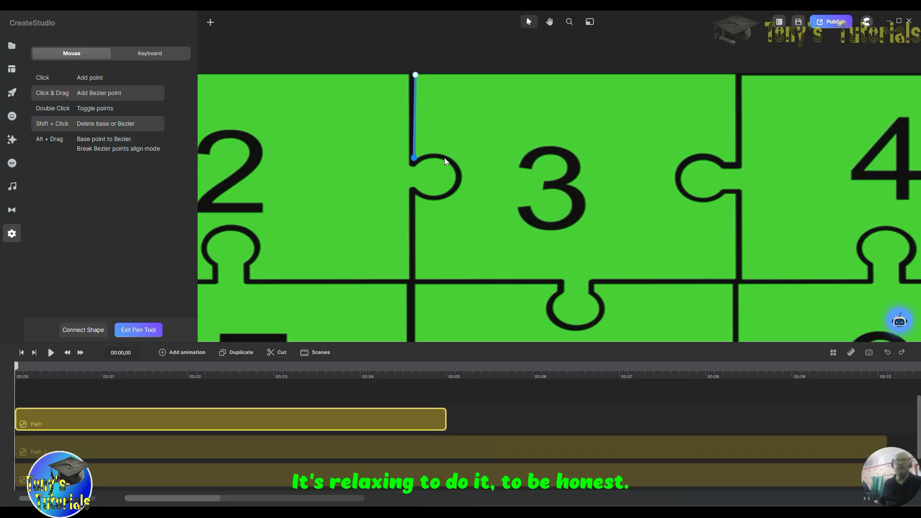
left_click(433, 152)
left_click(461, 177)
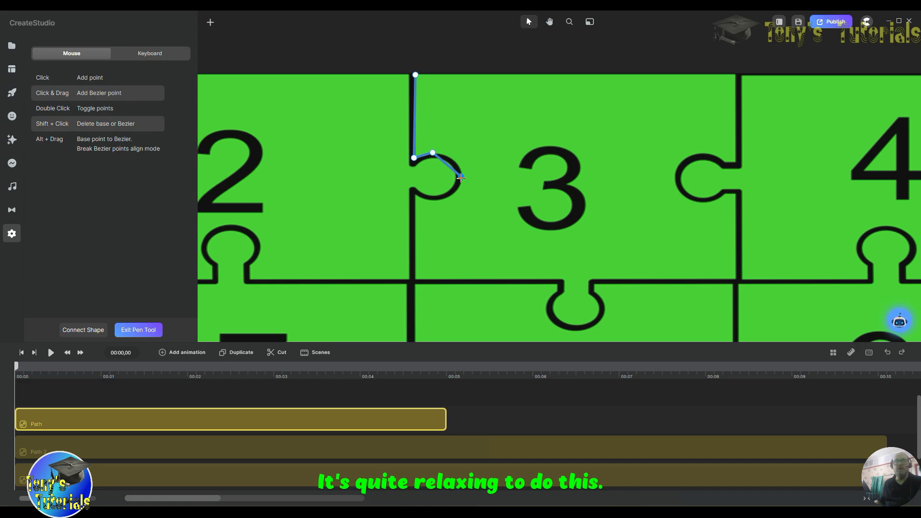
left_click(414, 195)
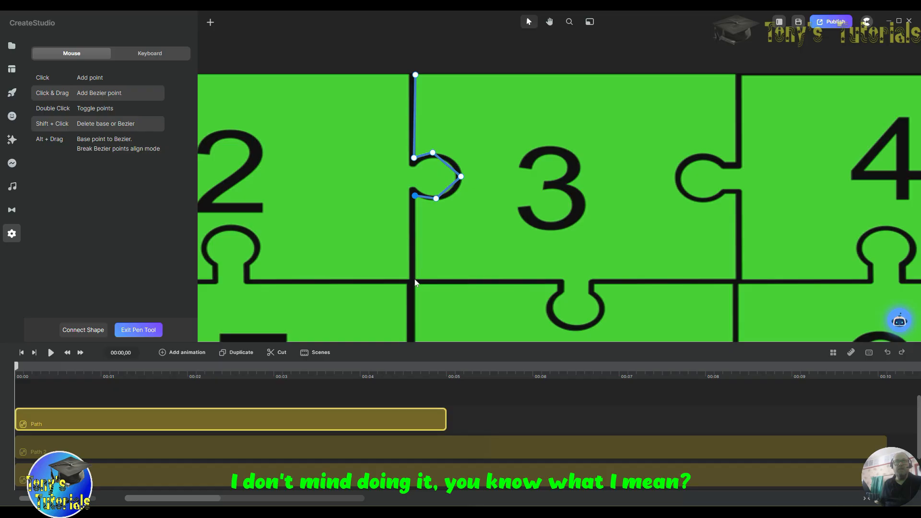
left_click(415, 279)
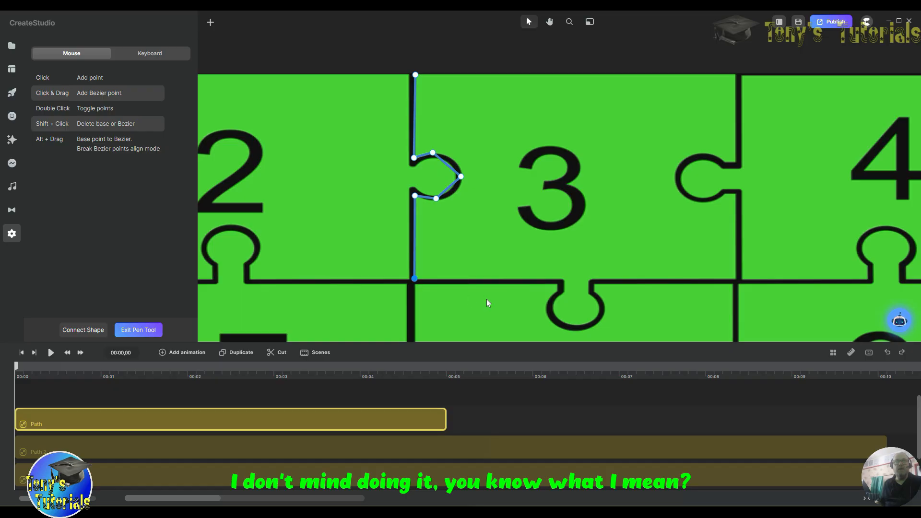
Step: Continue the piece 3 path along the bottom edge, around the protruding tab, to the bottom-right corner
left_click(563, 278)
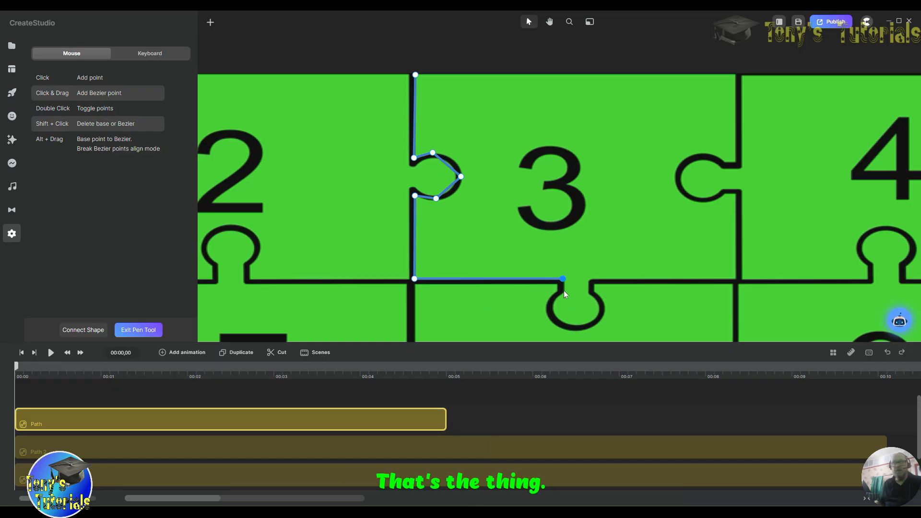
left_click(552, 311)
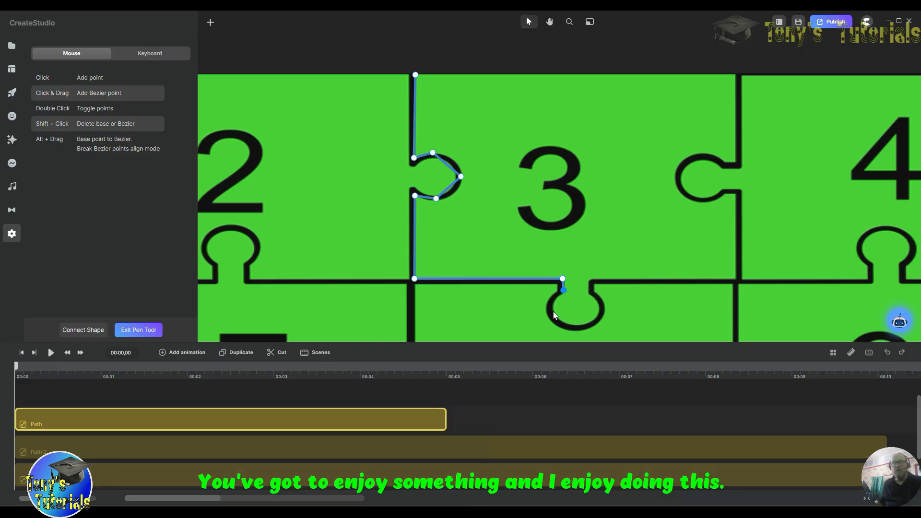
left_click(576, 326)
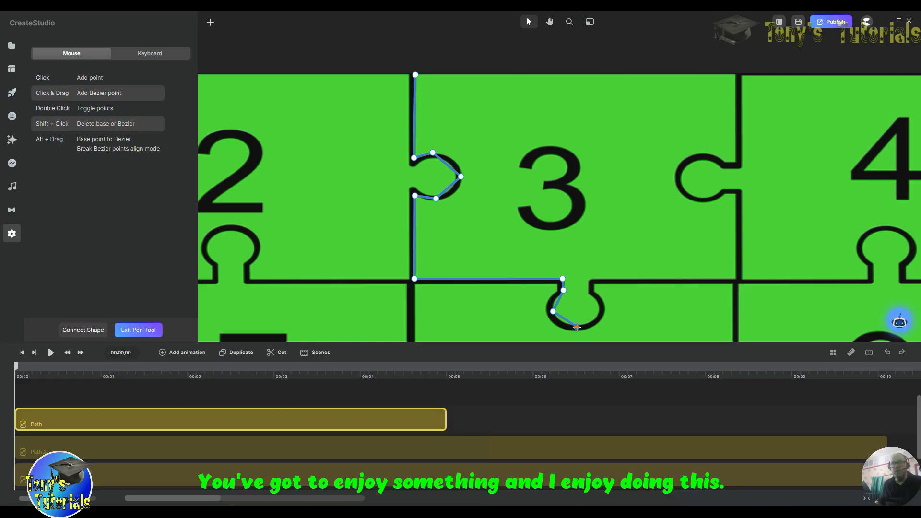
left_click(599, 308)
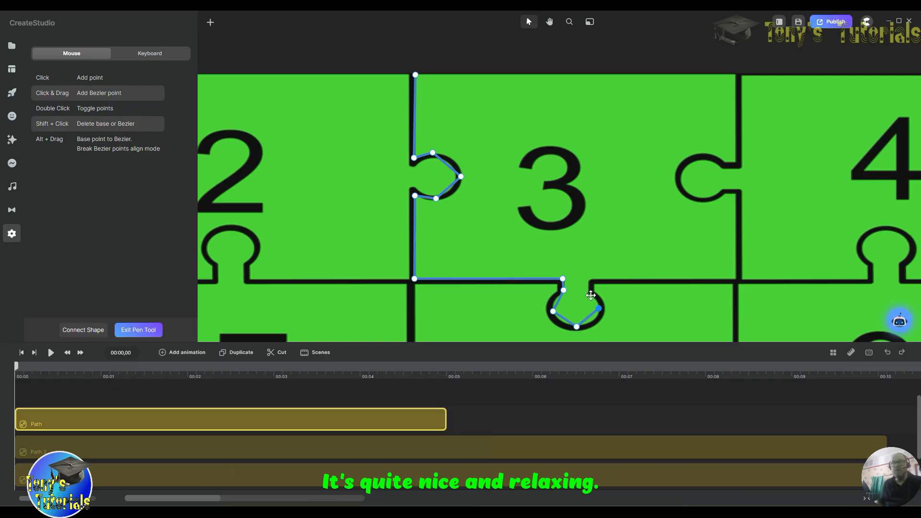
left_click(588, 280)
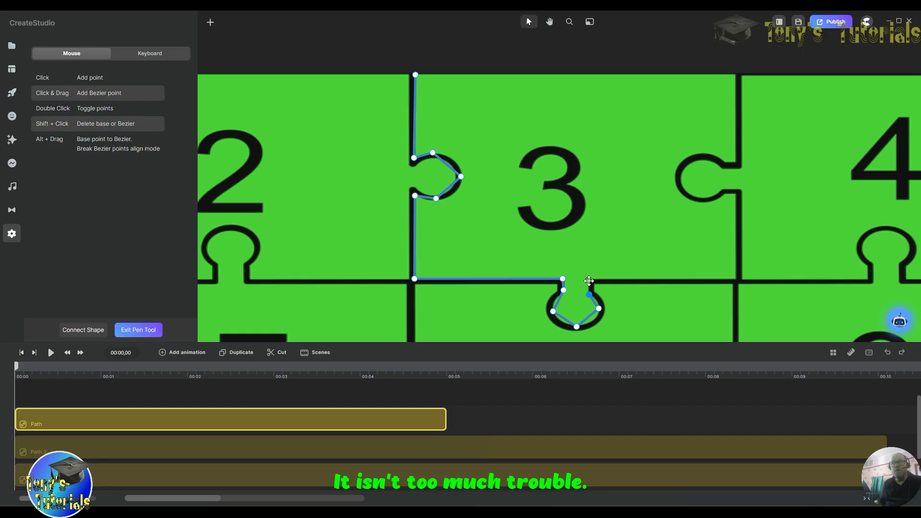
left_click(735, 279)
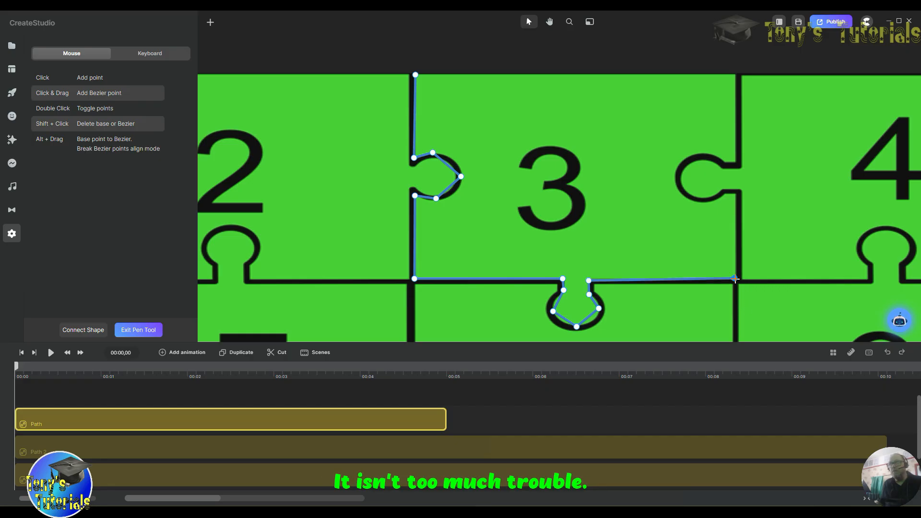
Step: Trace piece 3's right edge upward from the bottom-right corner and around the round part of the right notch
left_click(735, 193)
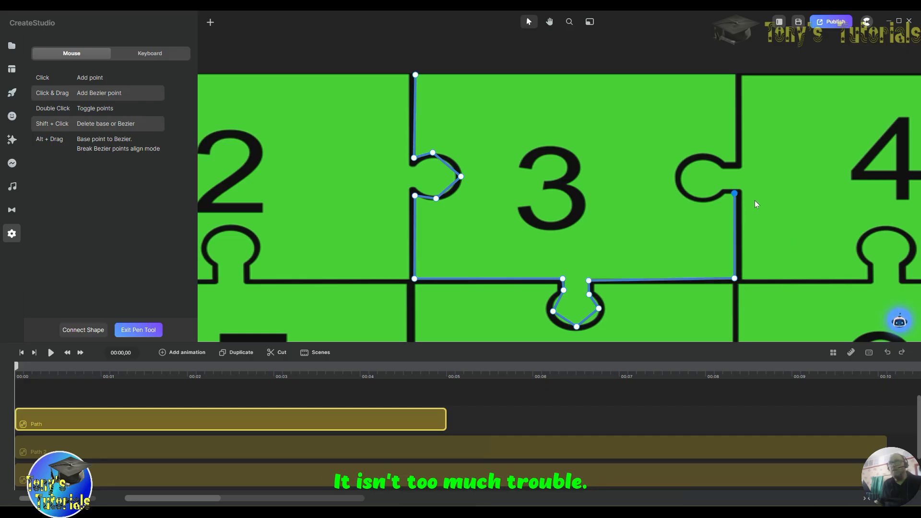
left_click(727, 195)
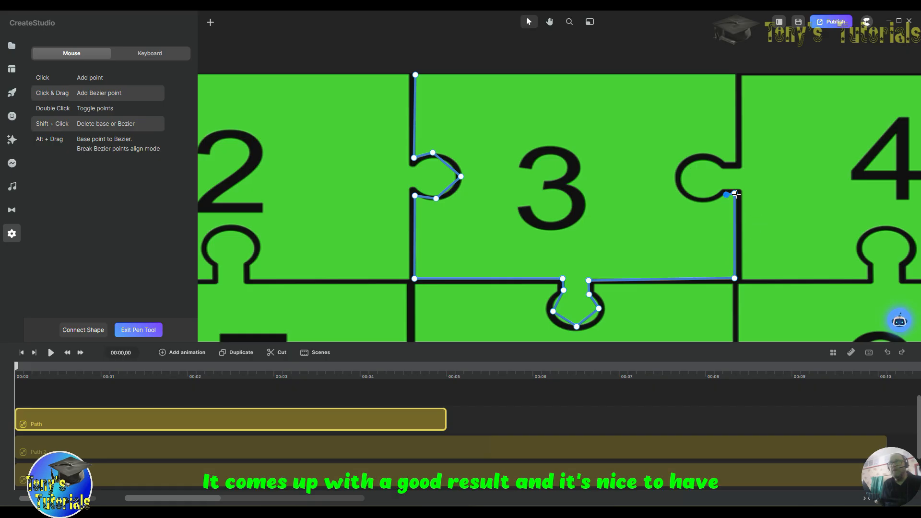
left_click(735, 194)
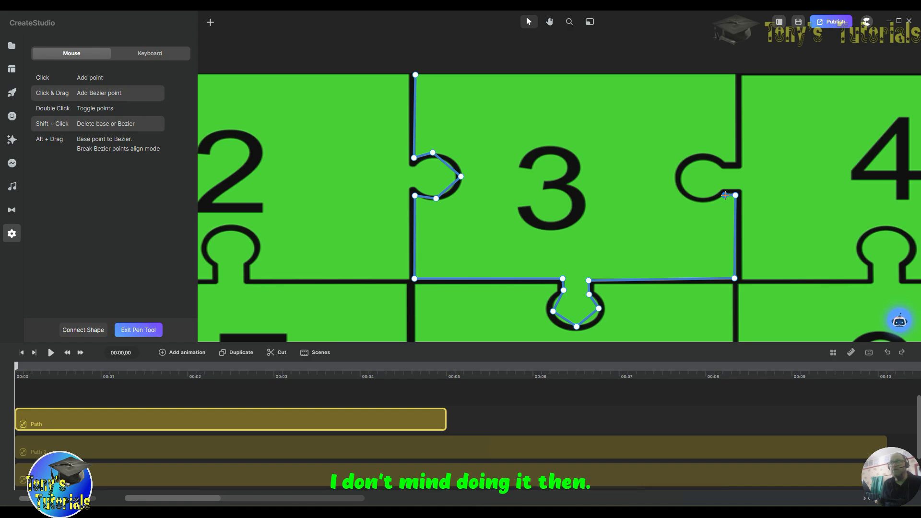
left_click(699, 200)
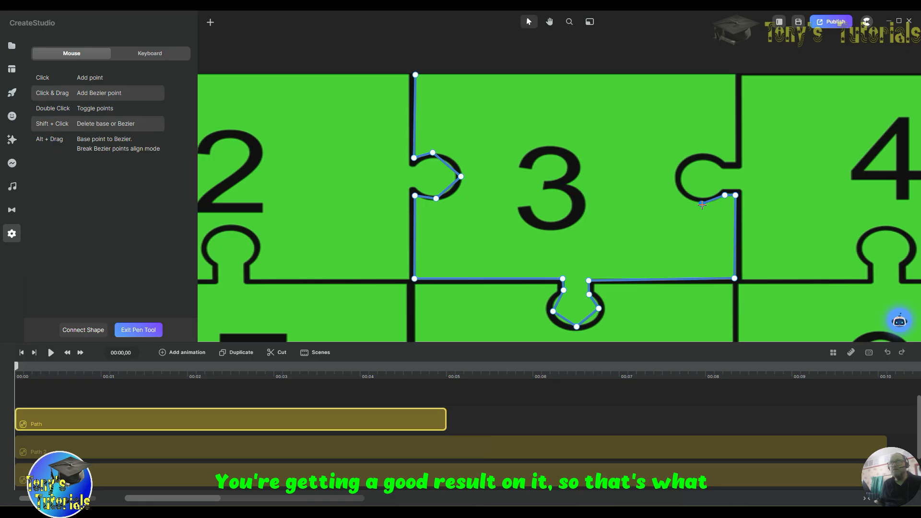
left_click(676, 175)
left_click(703, 152)
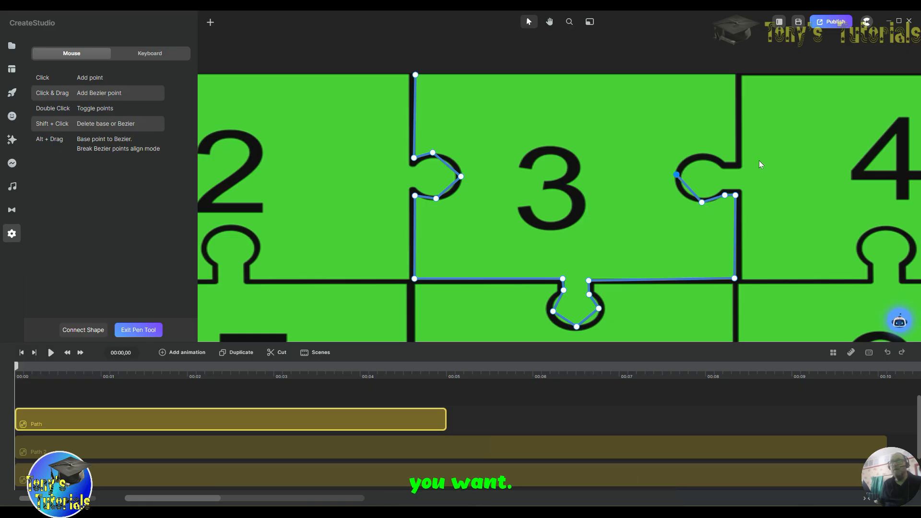
Step: Complete piece 3's right edge up to the top-right corner and nudge the notch's two upper neck points onto the outline
left_click(724, 163)
left_click(734, 160)
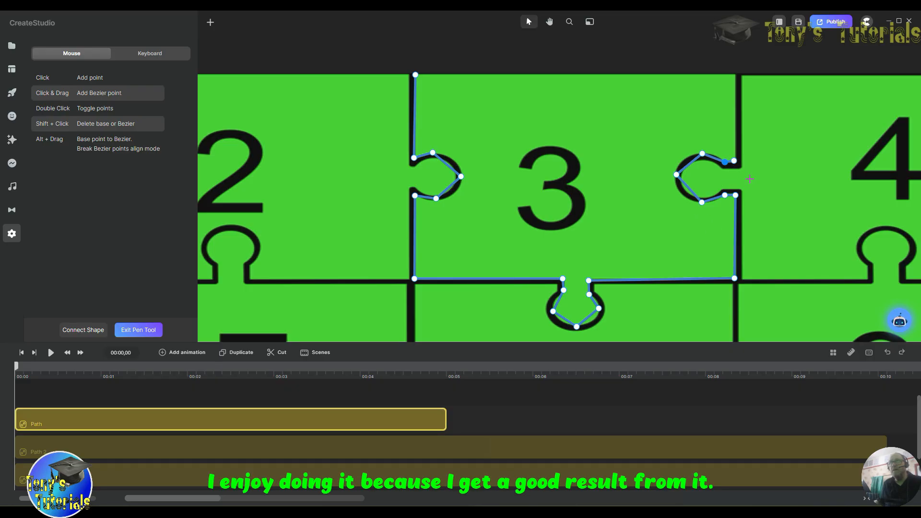
scroll(778, 198, "up", 1)
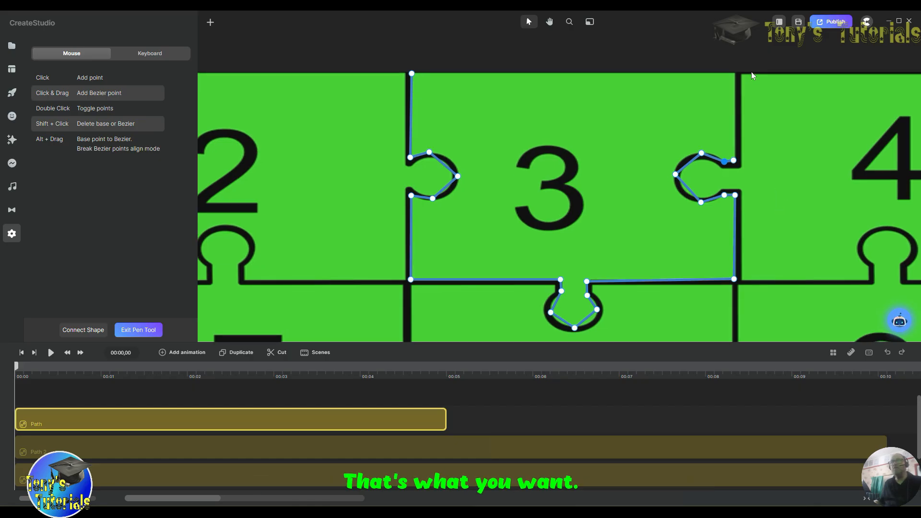
left_click(734, 73)
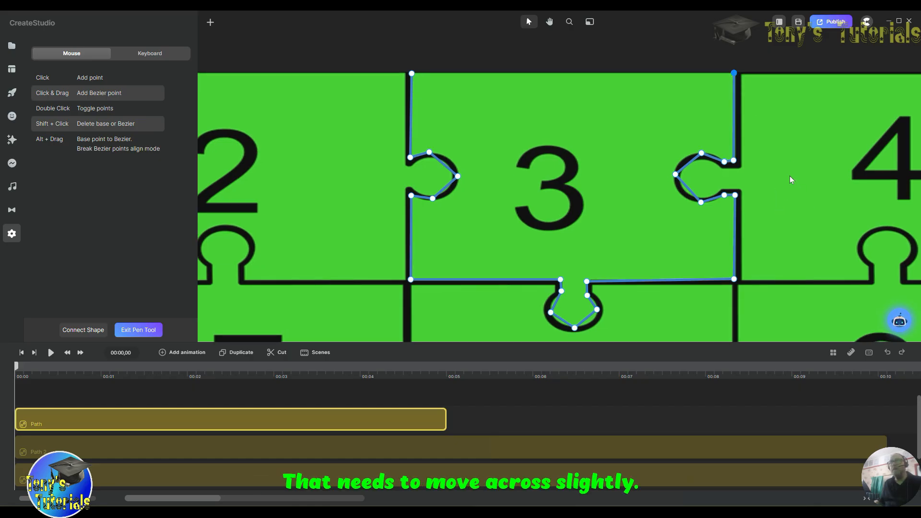
left_click_drag(735, 160, 736, 160)
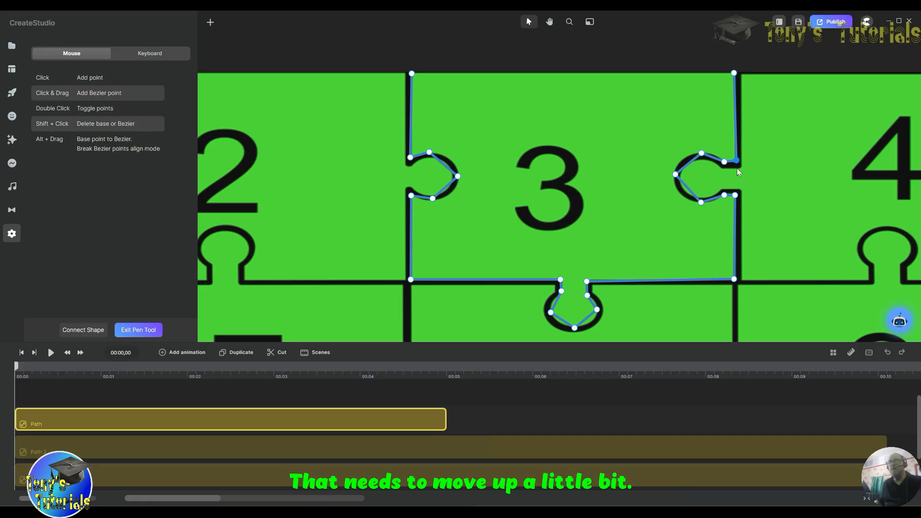
left_click_drag(726, 161, 727, 161)
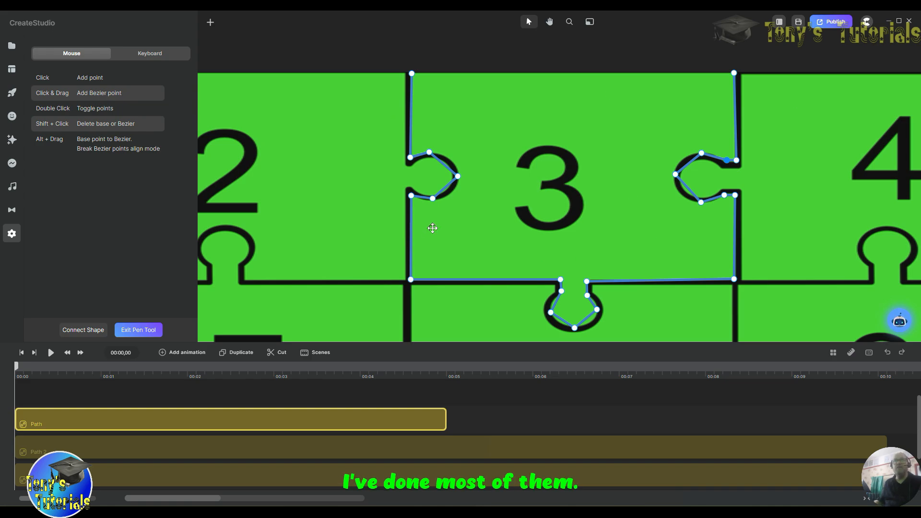
Step: Curve the upper half of piece 3's left notch by adding points between the corners and moving them onto the outline
left_click(440, 162)
left_click_drag(444, 160, 451, 158)
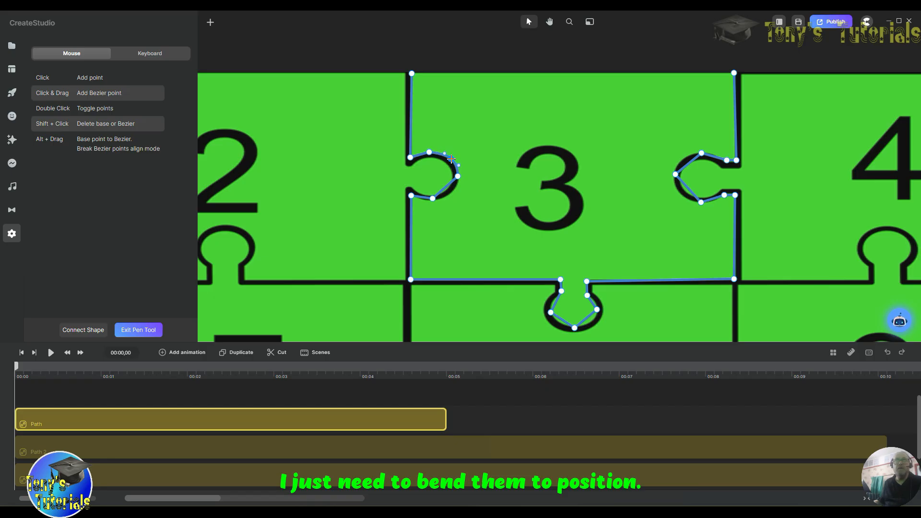
left_click(419, 154)
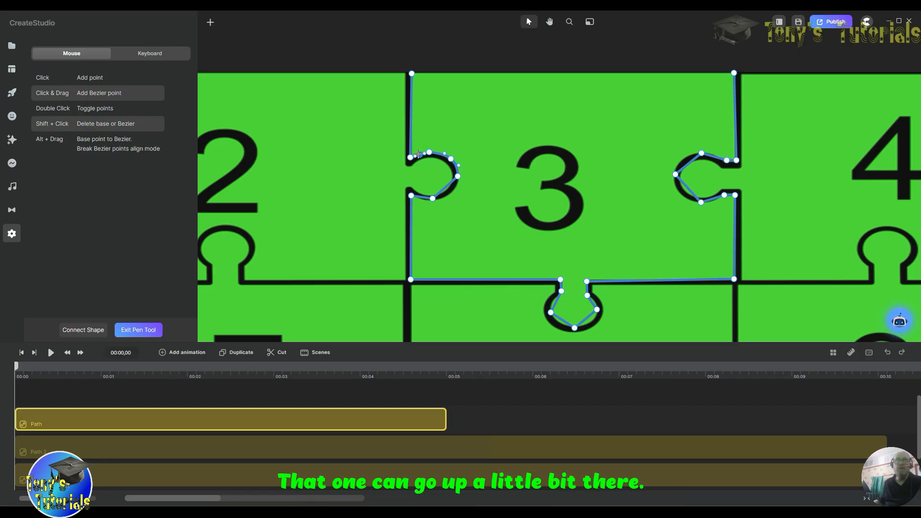
left_click_drag(418, 153, 418, 152)
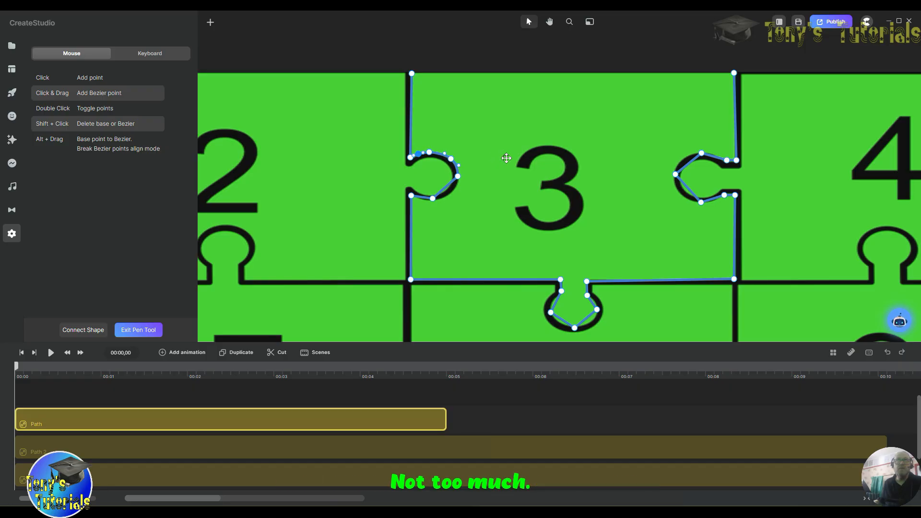
left_click_drag(409, 158, 411, 158)
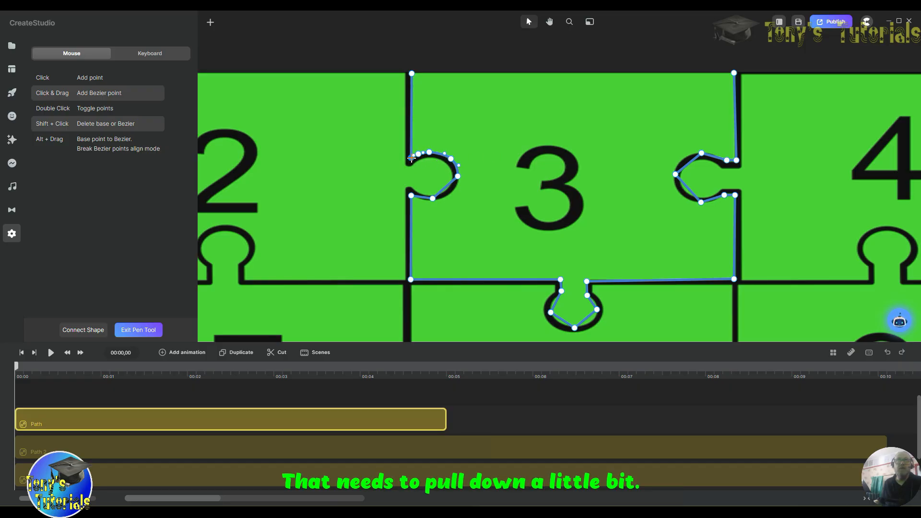
Step: Curve the lower half of piece 3's left notch with extra points pulled out to the black outline
left_click(444, 188)
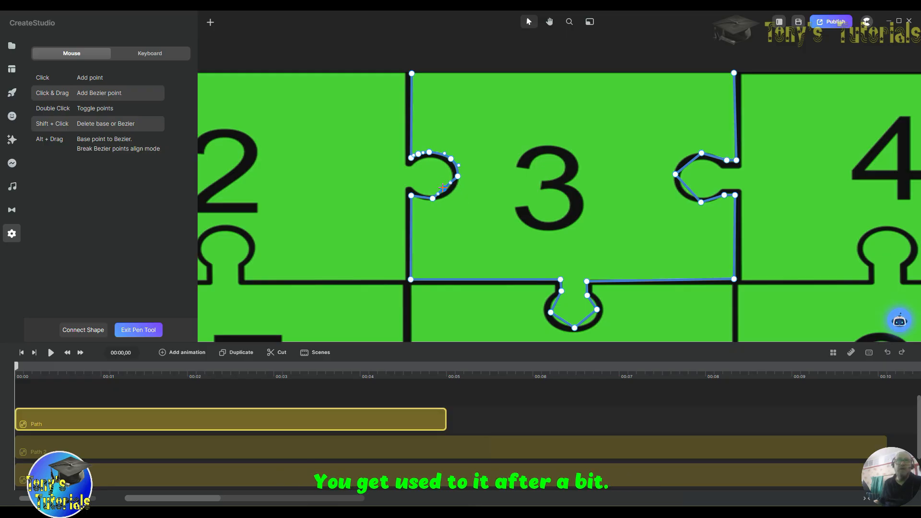
left_click_drag(445, 190, 451, 195)
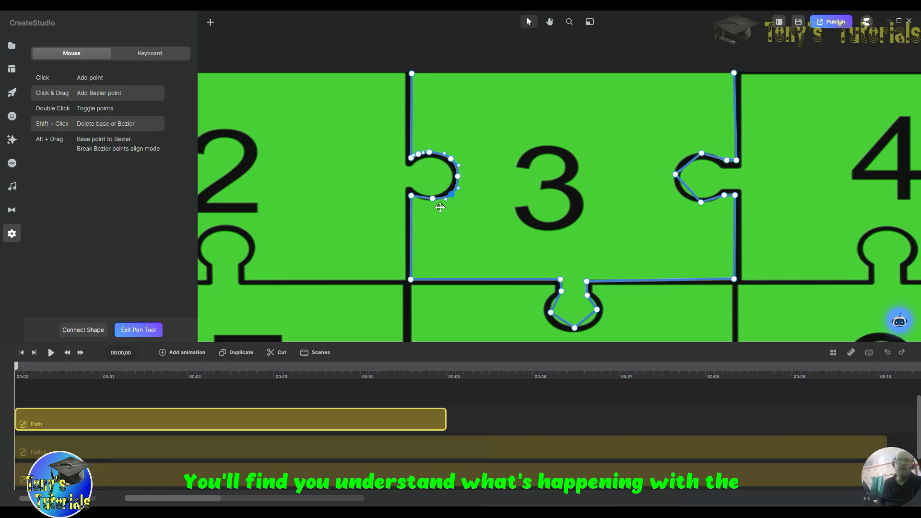
left_click_drag(433, 198, 432, 200)
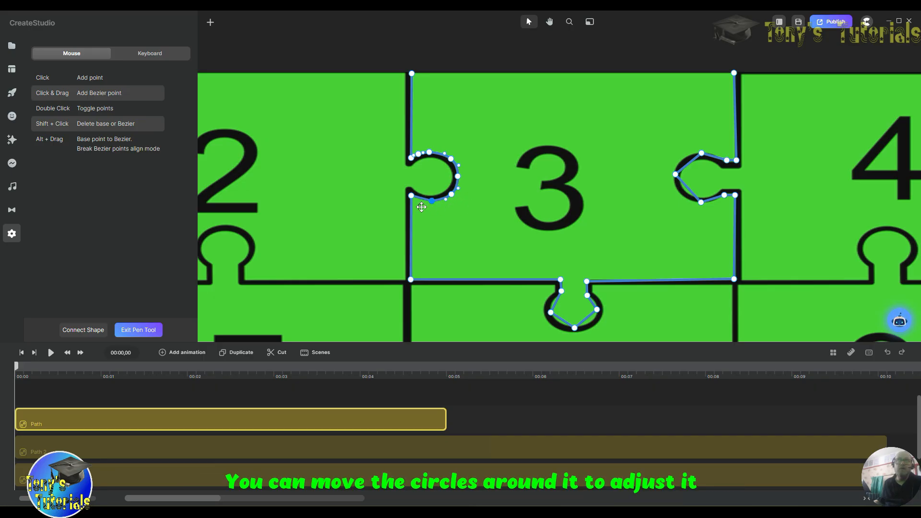
left_click(419, 197)
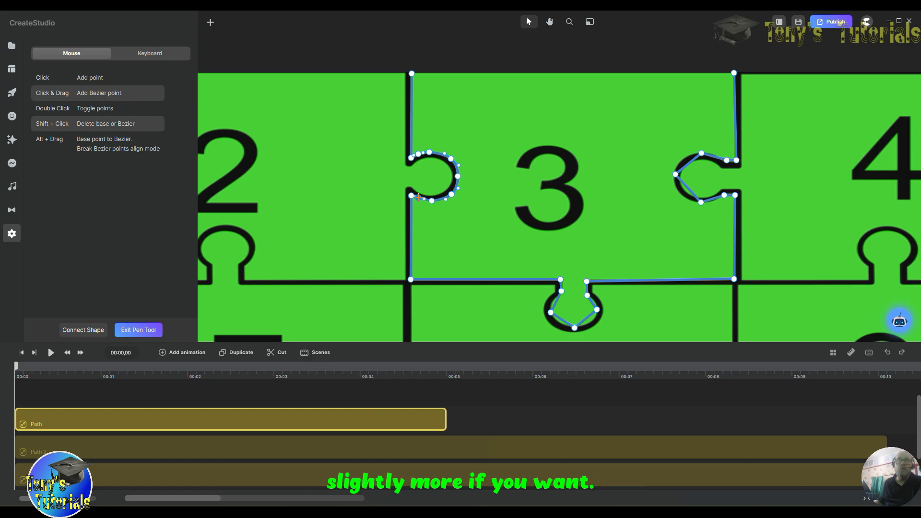
left_click_drag(419, 197, 420, 200)
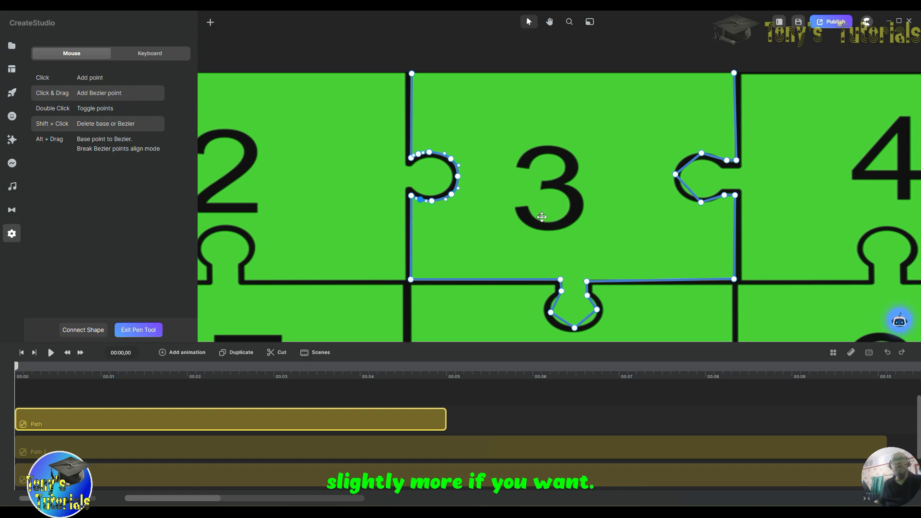
Step: Round piece 3's bottom tab by adding points between the existing ones and pulling them out to the black outline
left_click(556, 301)
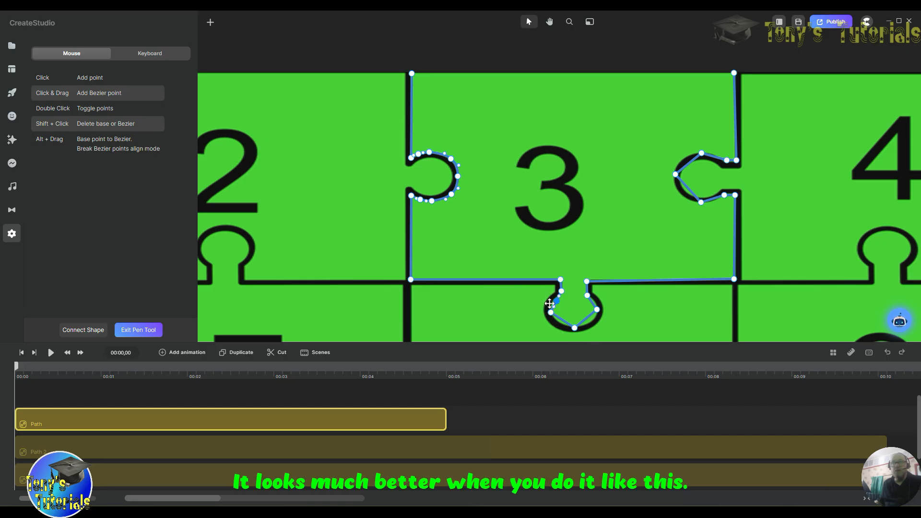
left_click_drag(556, 301, 553, 299)
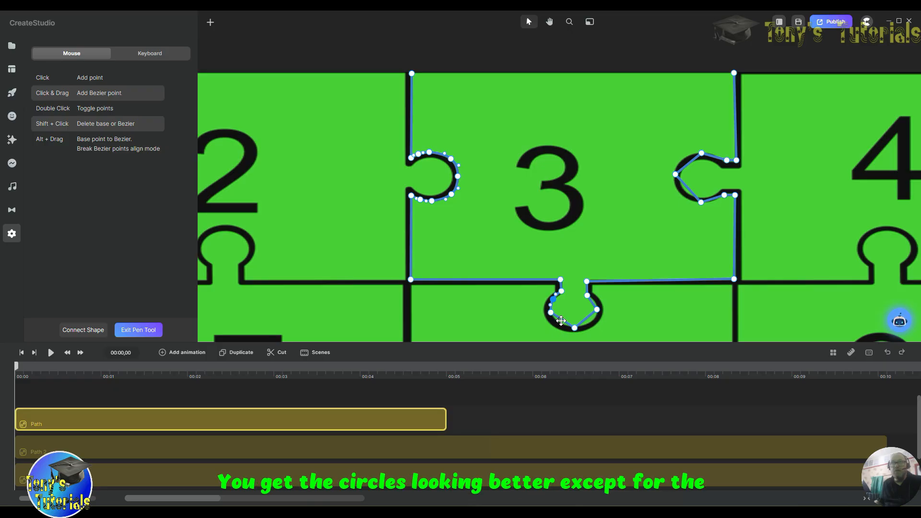
left_click(561, 319)
left_click_drag(561, 320, 559, 322)
left_click_drag(585, 319, 591, 323)
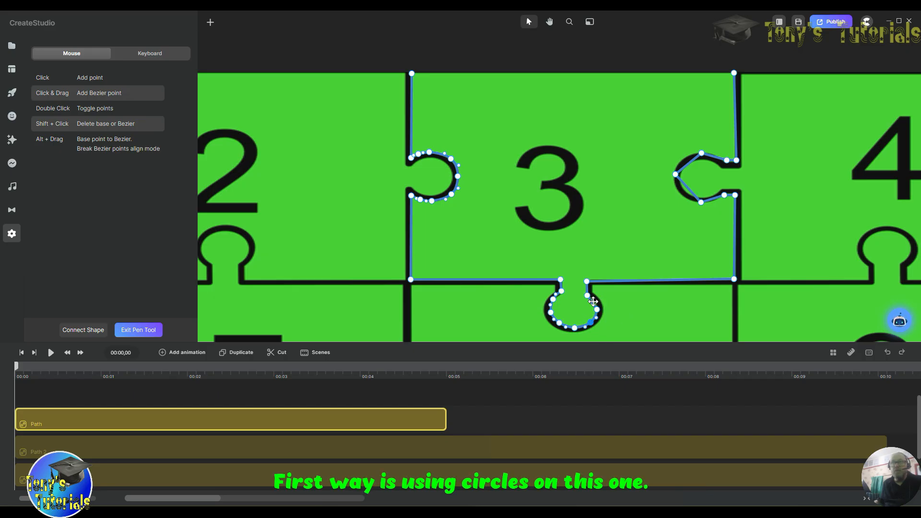
left_click(592, 301)
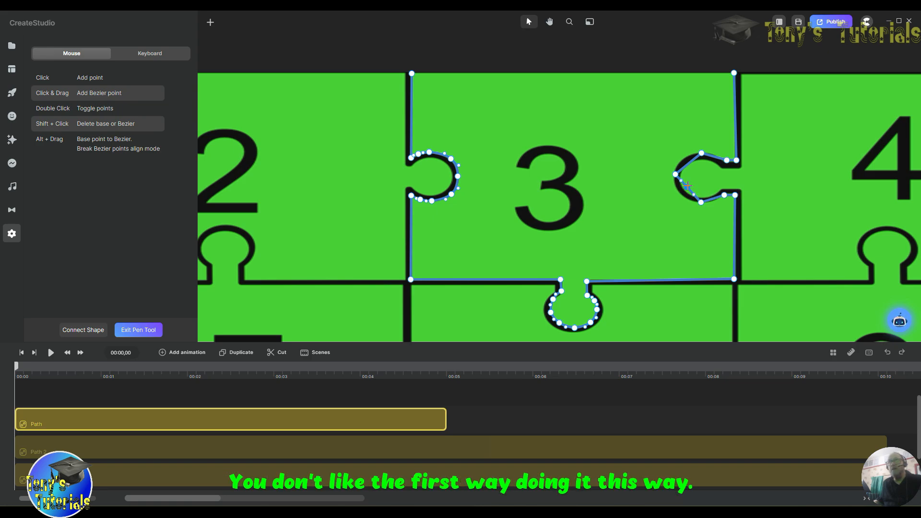
Step: Round piece 3's right notch with extra points pulled onto the black outline, and connect the path into a closed shape
left_click_drag(686, 184, 677, 190)
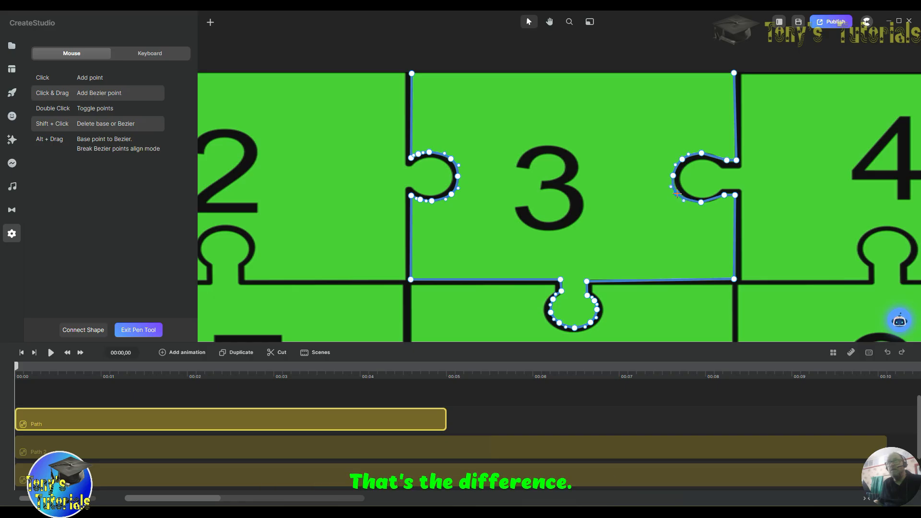
left_click_drag(677, 191, 700, 205)
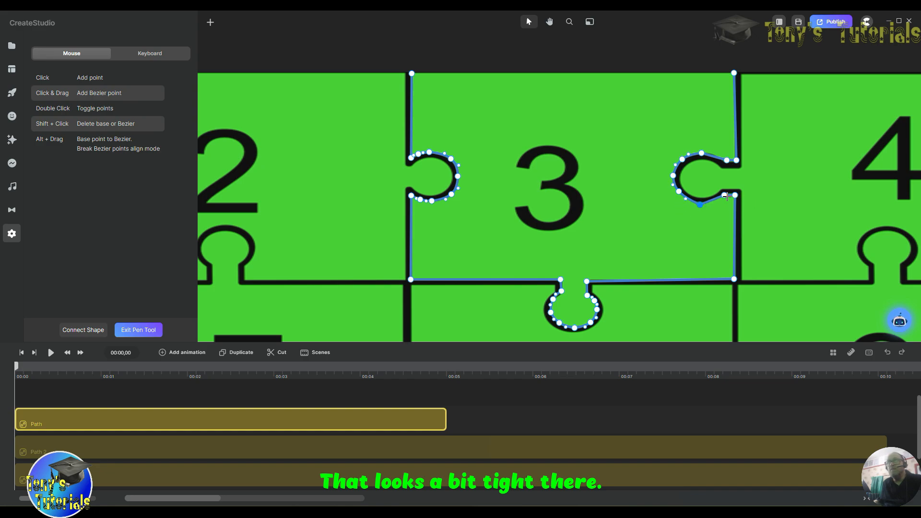
left_click(711, 200)
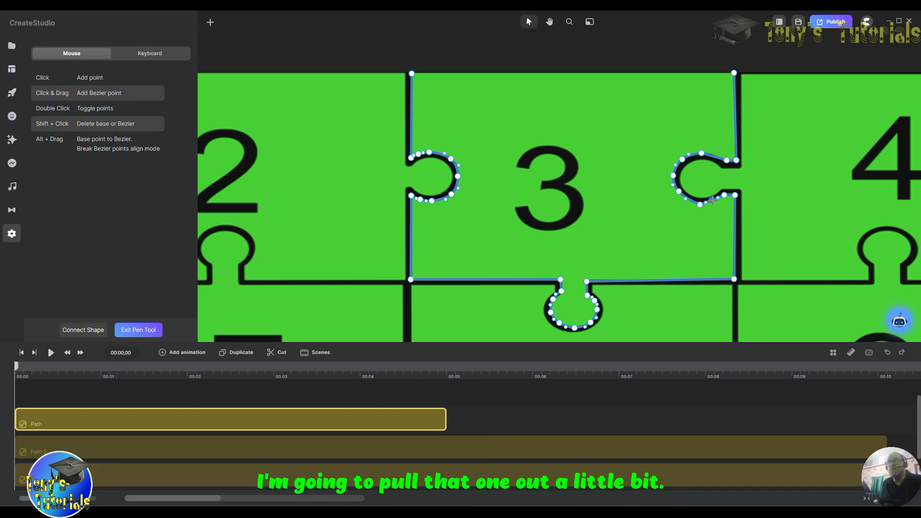
left_click_drag(713, 201, 715, 204)
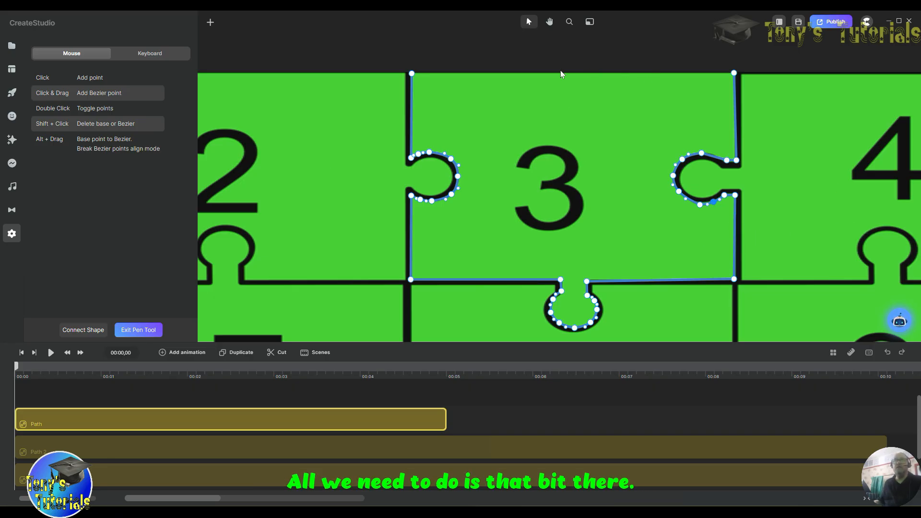
left_click(715, 157)
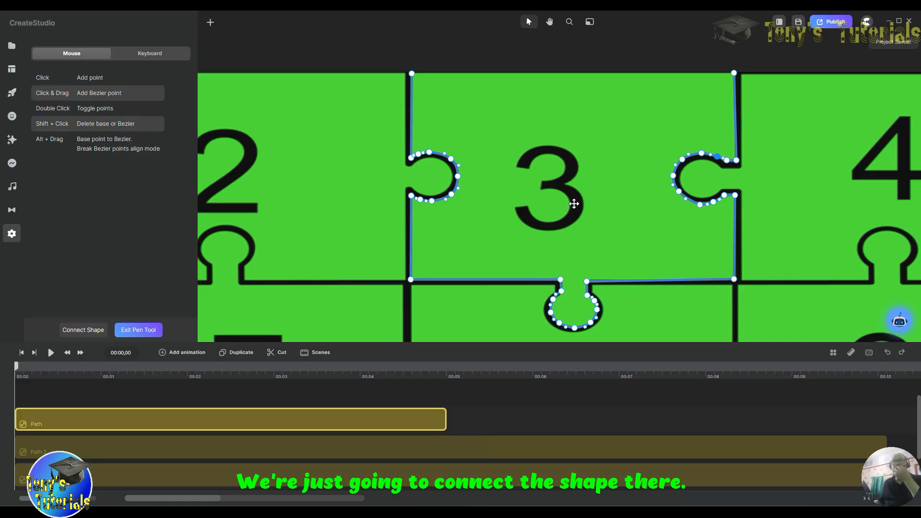
left_click(83, 330)
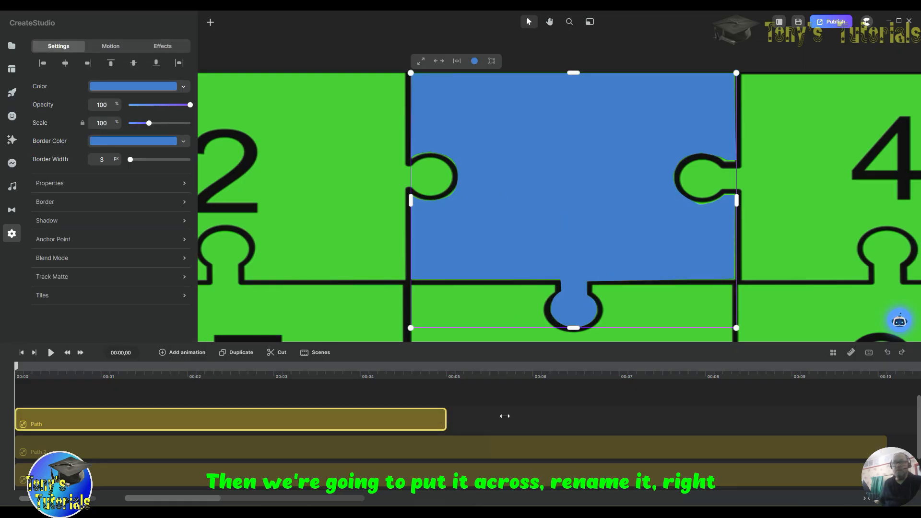
Step: Extend piece 3's layer to the 10-second mark on the timeline and rename it Path 3
left_click_drag(505, 415, 887, 417)
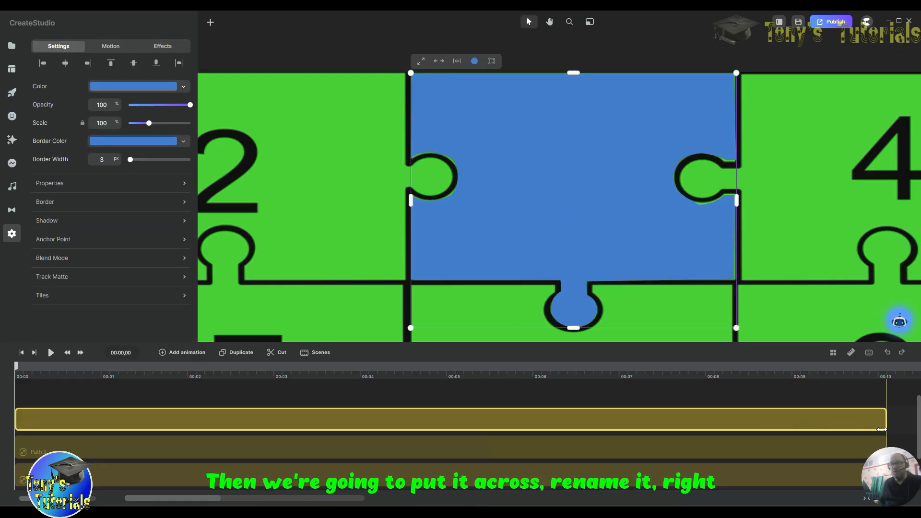
right_click(114, 421)
left_click(152, 316)
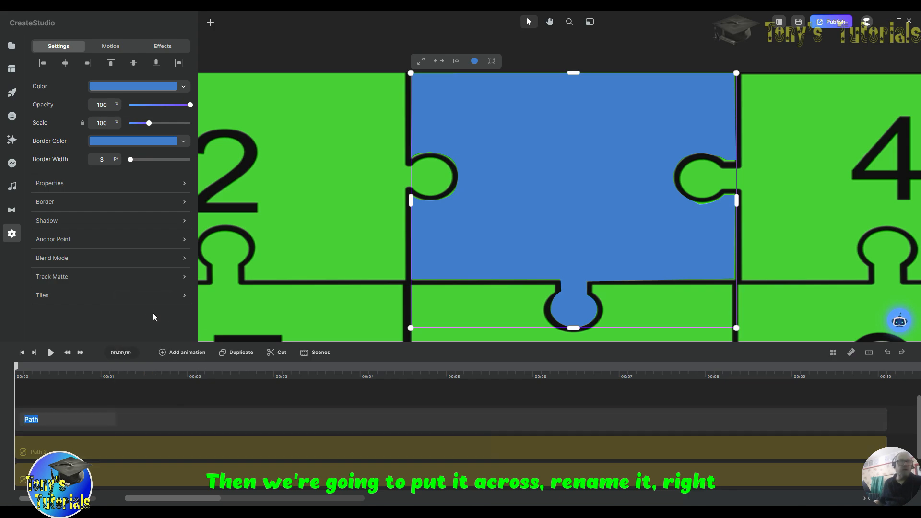
left_click(60, 418)
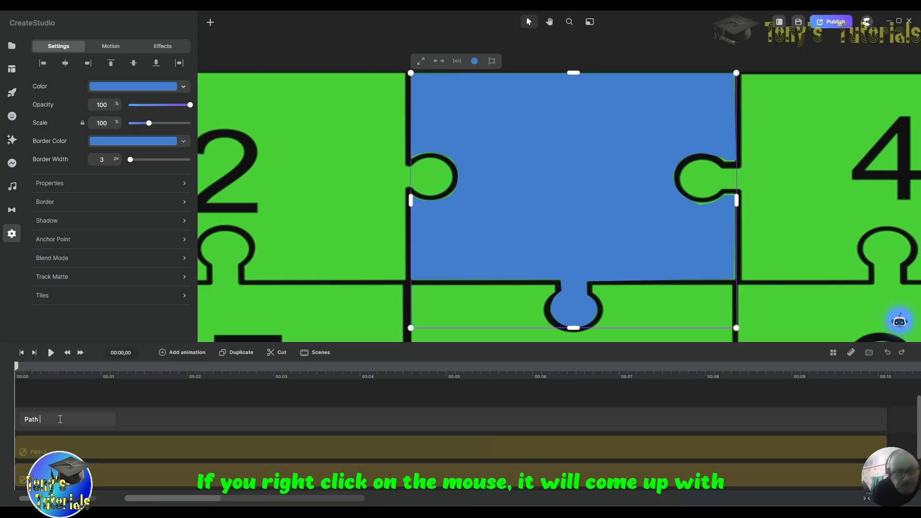
type("3")
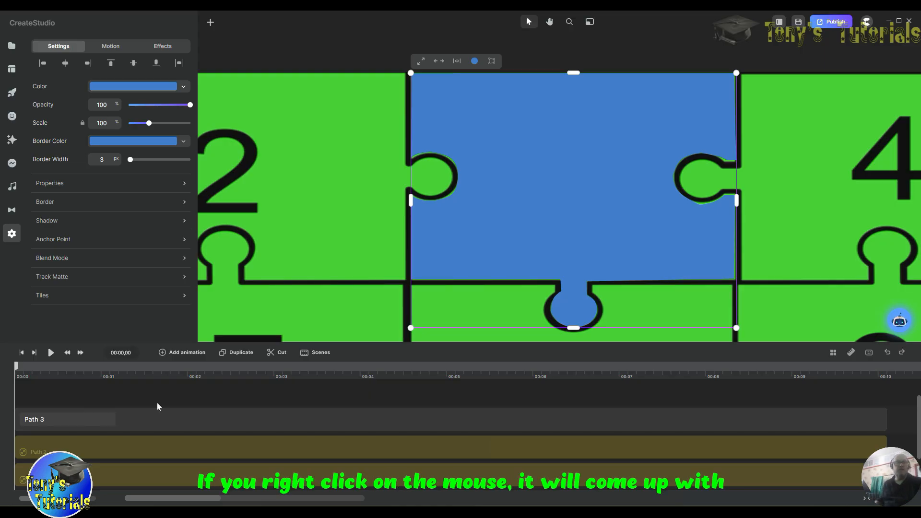
right_click(206, 412)
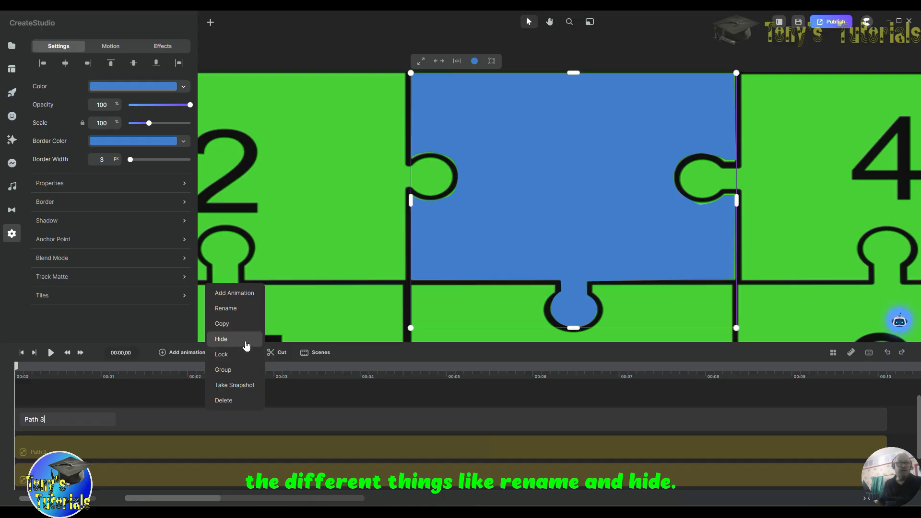
left_click(392, 387)
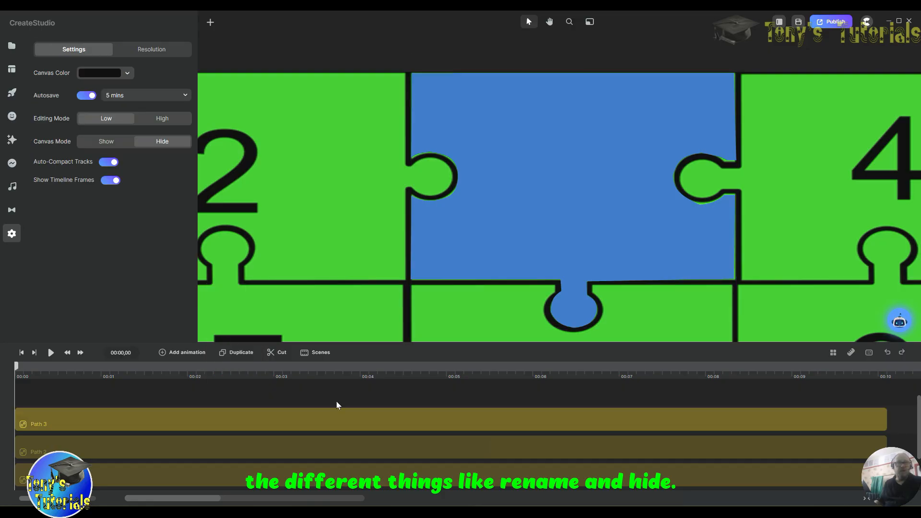
Step: Hide the Path 3 layer and show it again
right_click(300, 421)
left_click(345, 355)
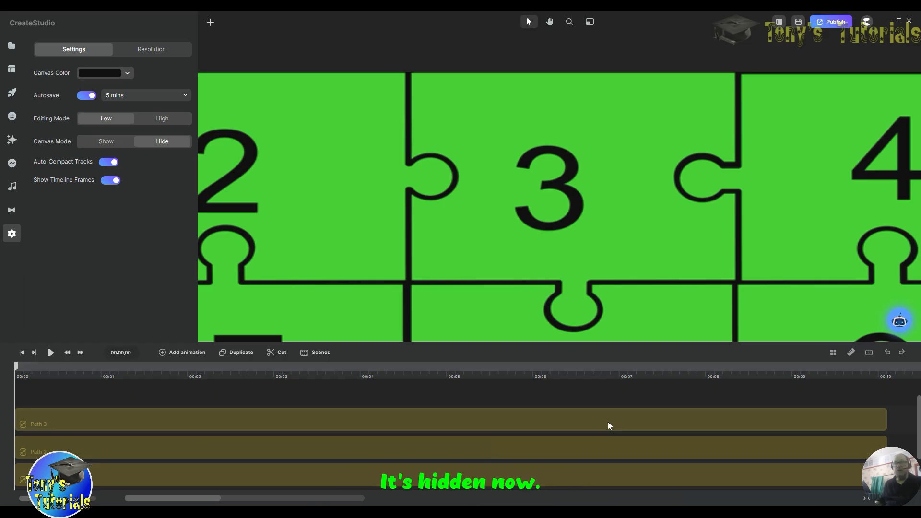
right_click(480, 417)
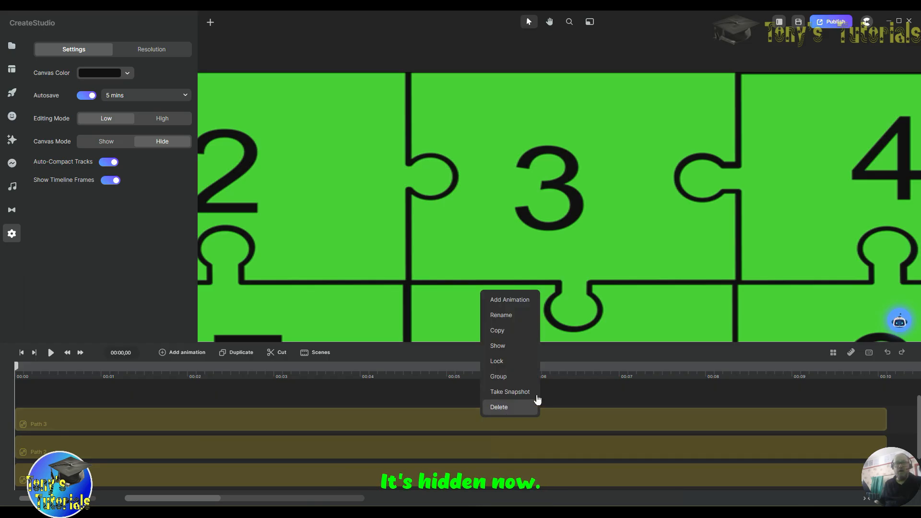
left_click(514, 347)
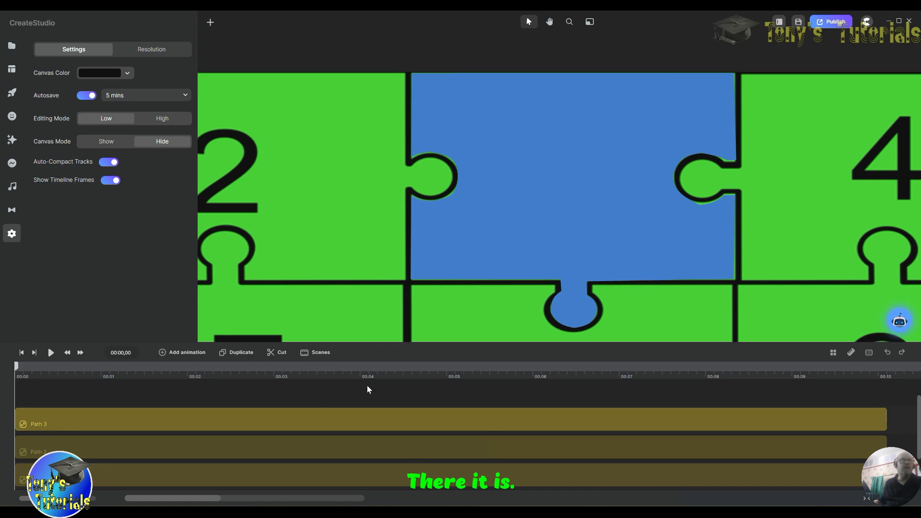
Step: Give the piece 3 shape a 10 px border in near-black (030507)
left_click(583, 243)
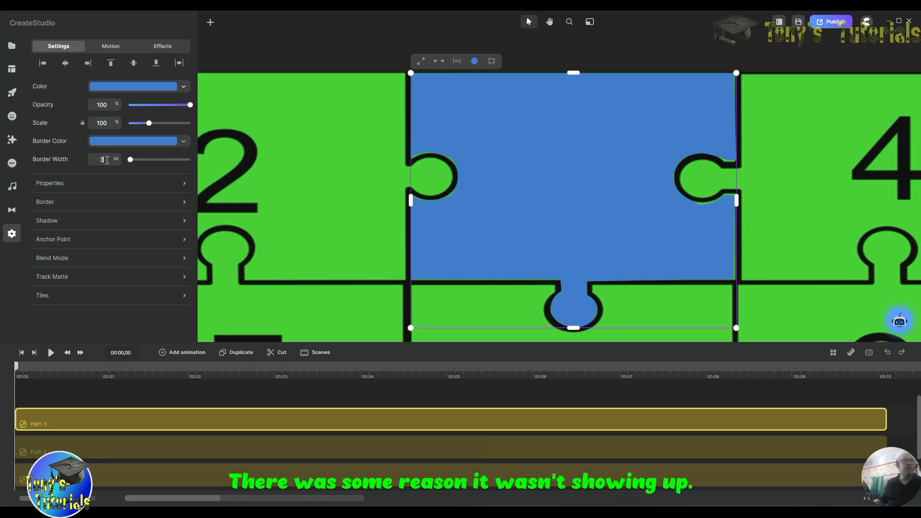
type("10")
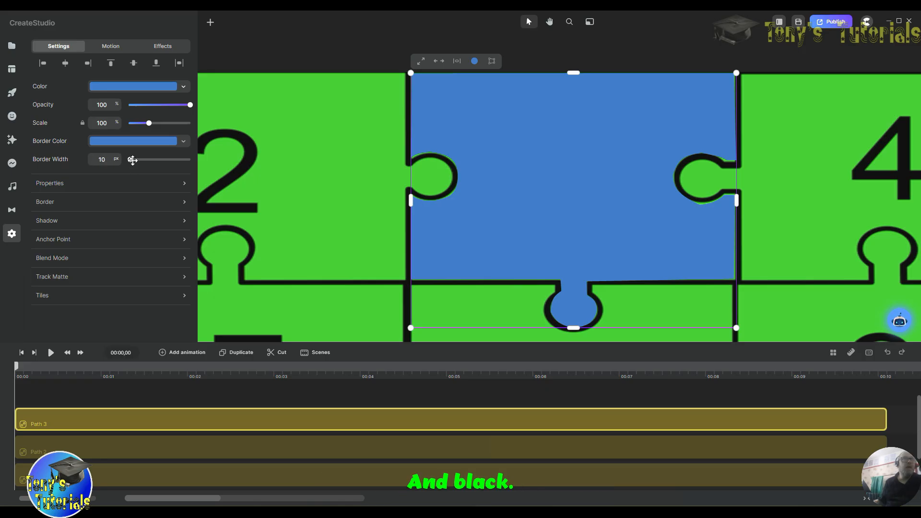
left_click(130, 142)
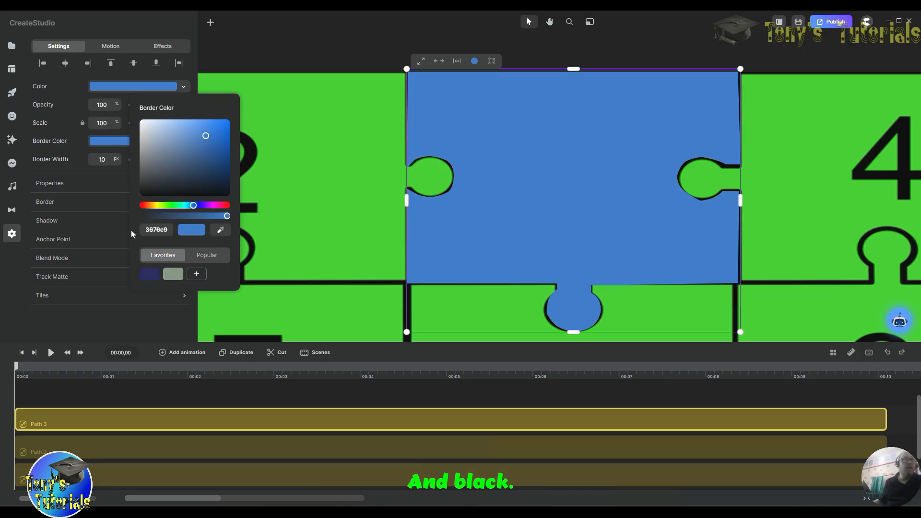
left_click(185, 195)
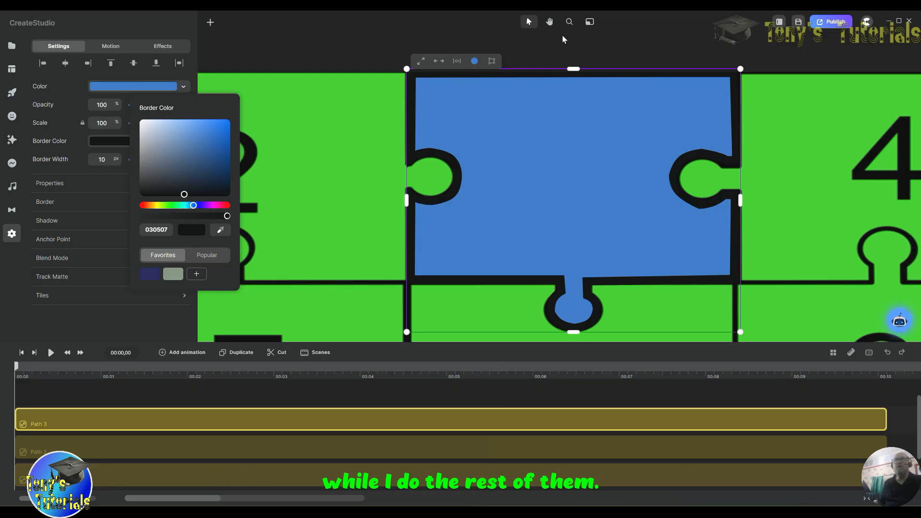
Step: Hide the finished Path 3 layer and bring pieces 4 and 5 into view
left_click(549, 21)
left_click_drag(807, 225, 351, 239)
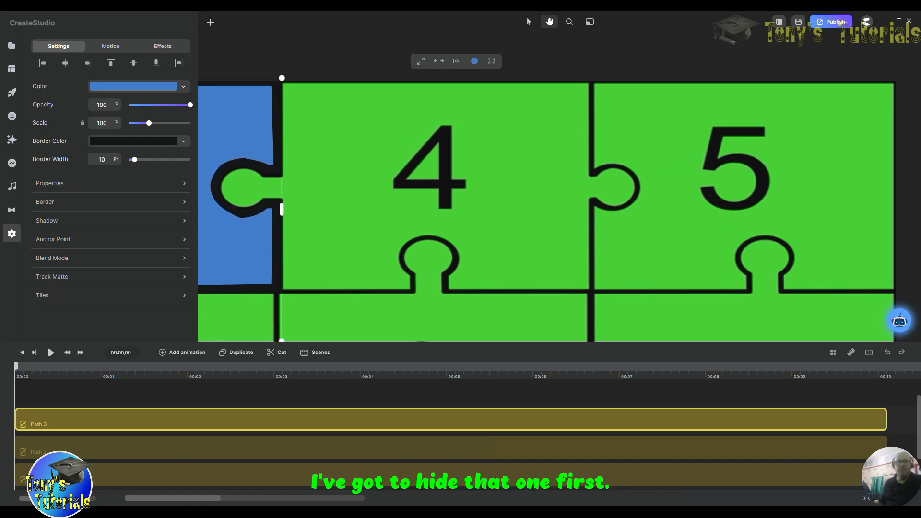
right_click(394, 415)
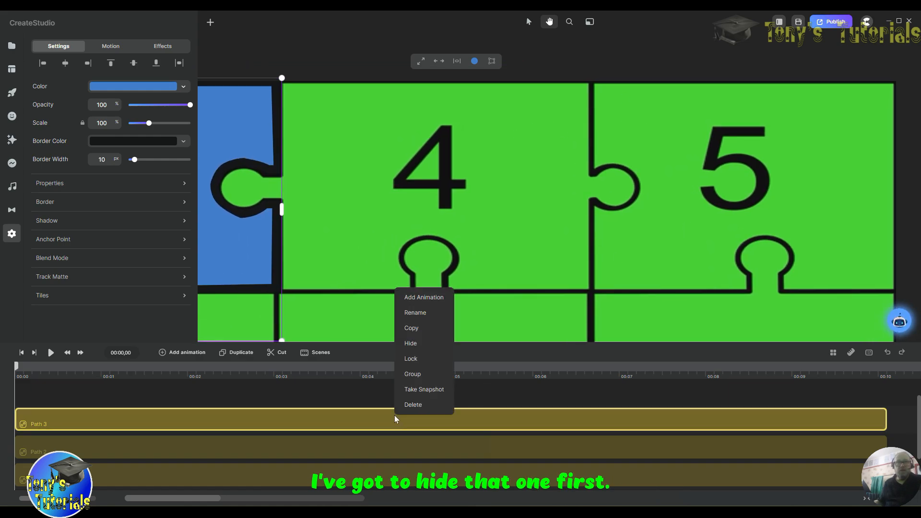
left_click(417, 343)
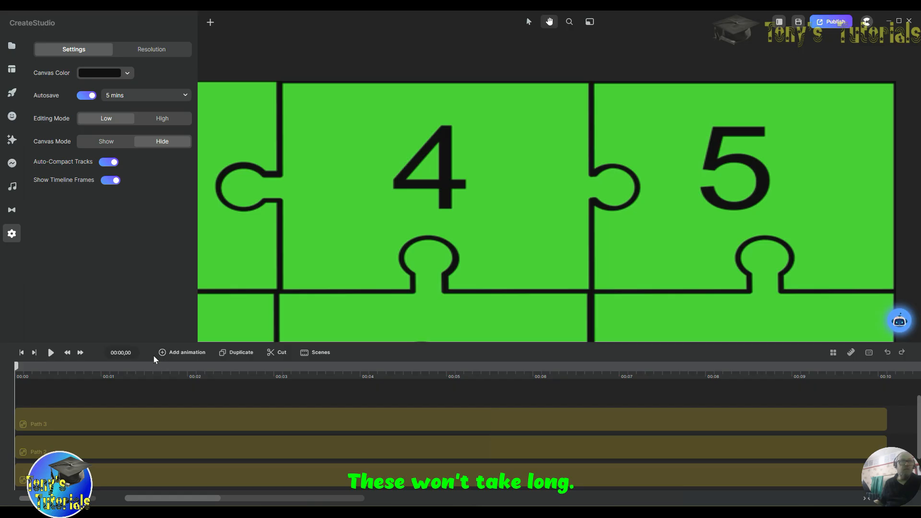
Step: Start a Pen tool path at piece 4's top-left corner, trace down to the left tab's upper neck, and align the neck corner with the outline
left_click(528, 22)
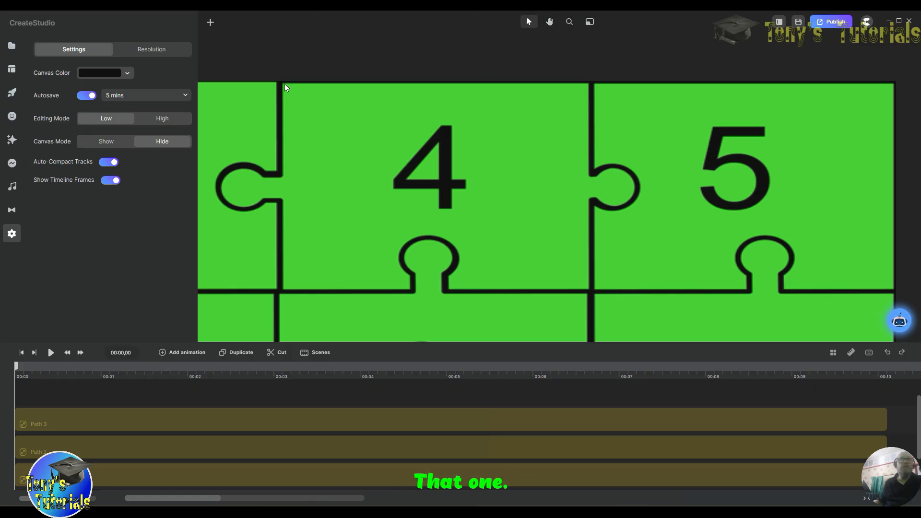
left_click(210, 22)
left_click(227, 63)
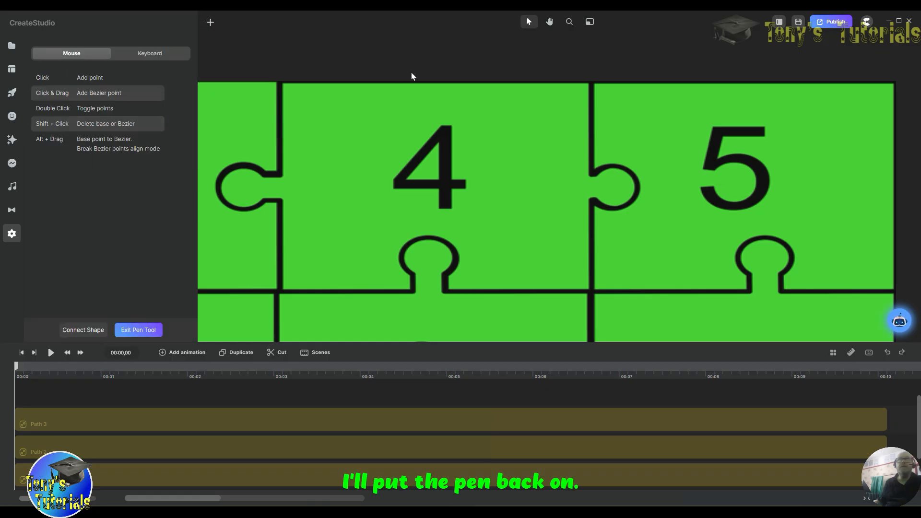
left_click(283, 84)
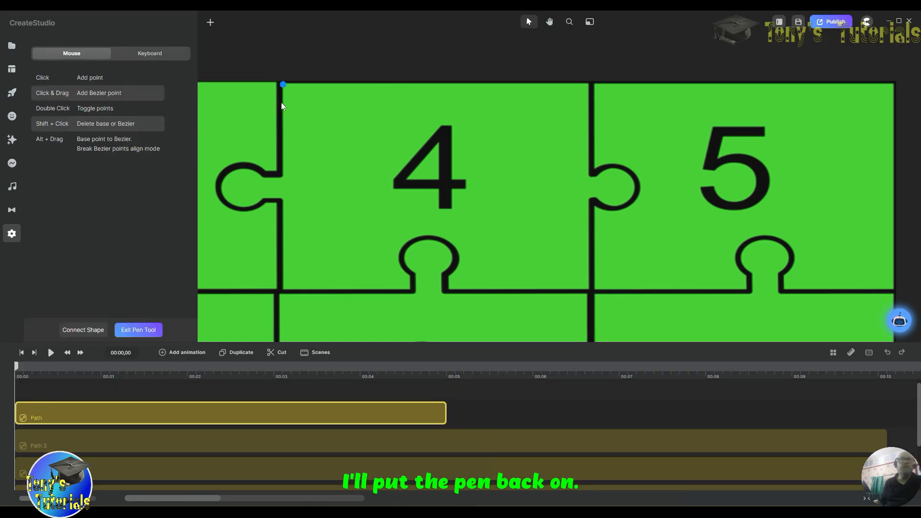
left_click(282, 176)
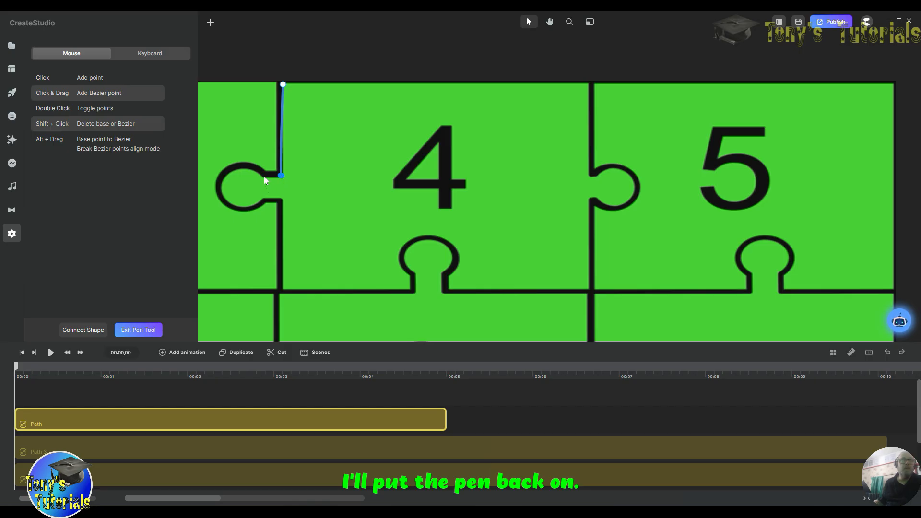
left_click(264, 176)
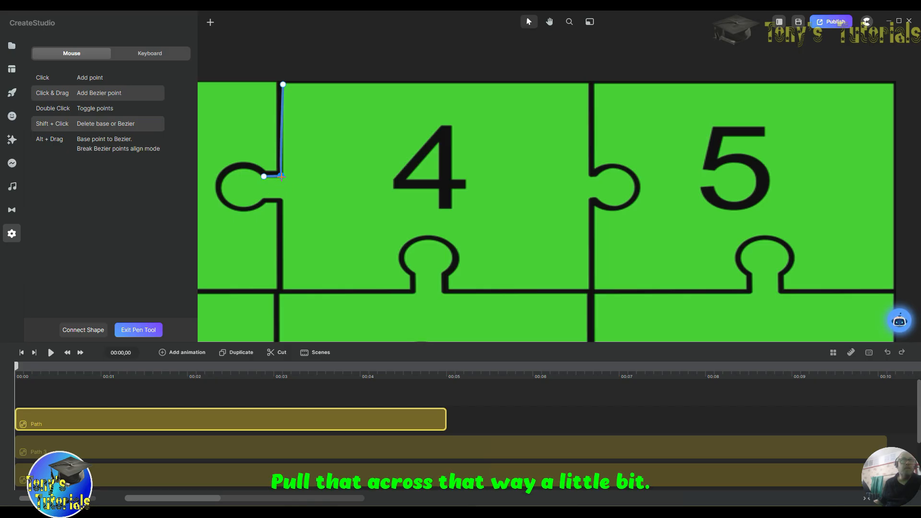
left_click_drag(281, 175, 283, 177)
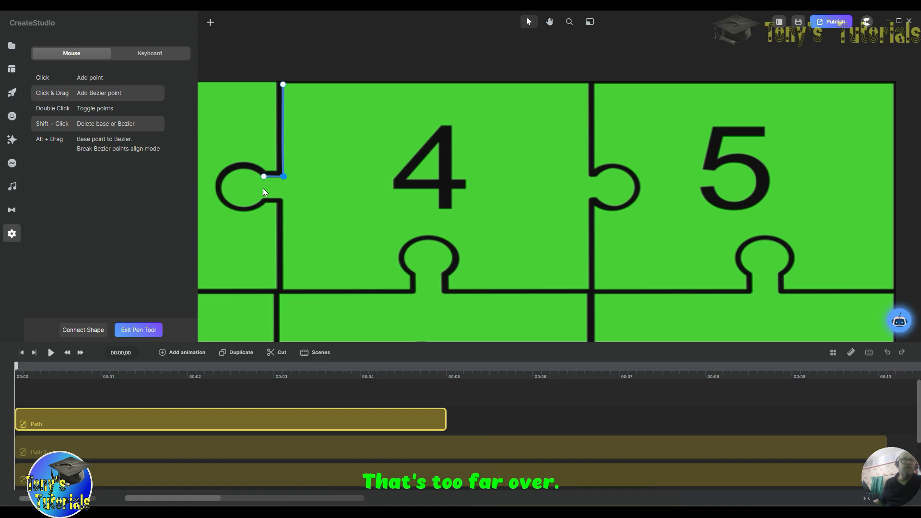
Step: Trace around the round part of piece 4's left tab to its lower neck with straight segments
left_click(242, 169)
left_click(221, 186)
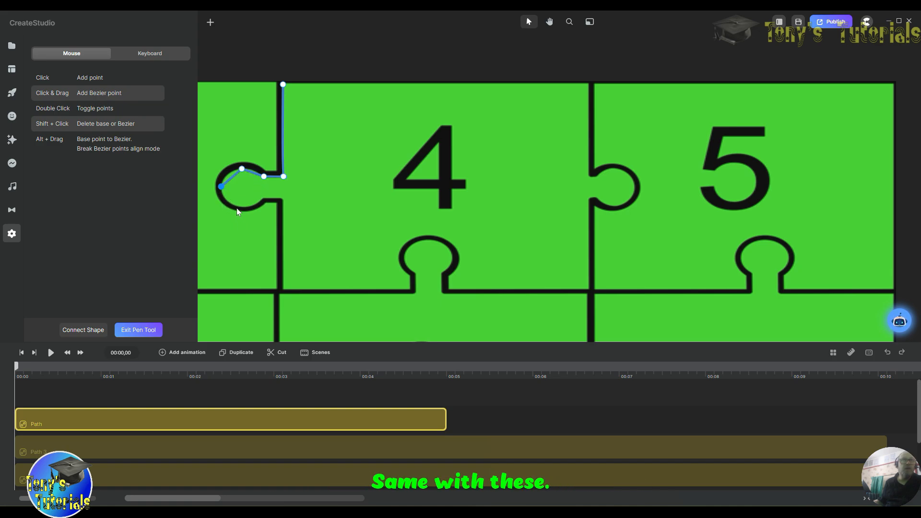
left_click(236, 207)
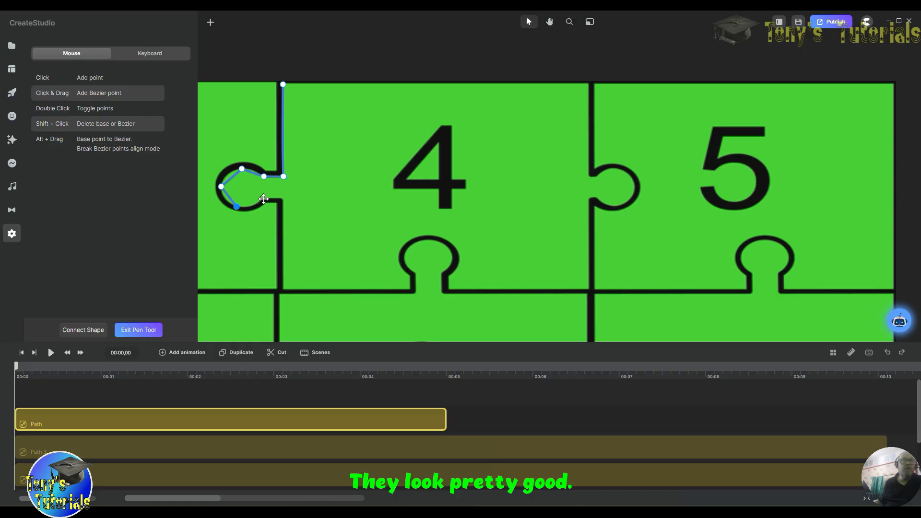
left_click(264, 198)
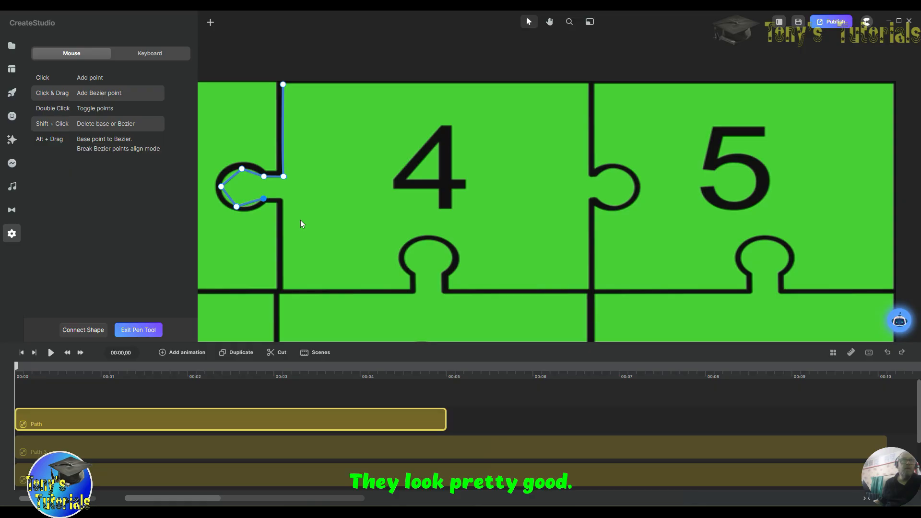
Step: Continue piece 4's path from the left tab's lower neck to the bottom-left corner and along the bottom edge to the socket
left_click(283, 199)
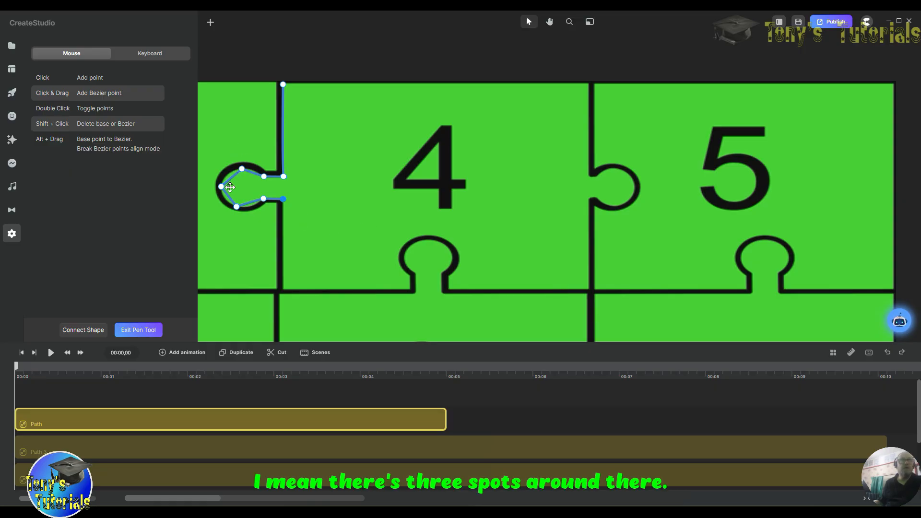
left_click(282, 289)
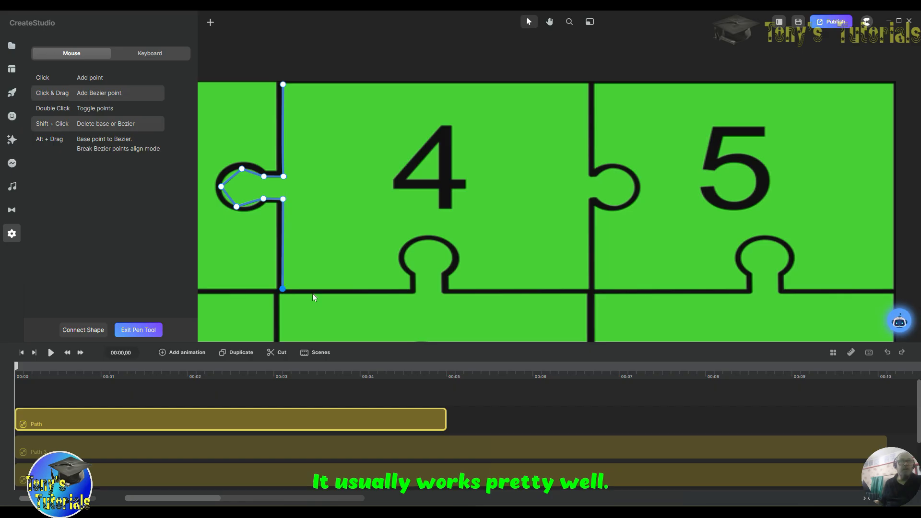
left_click(408, 288)
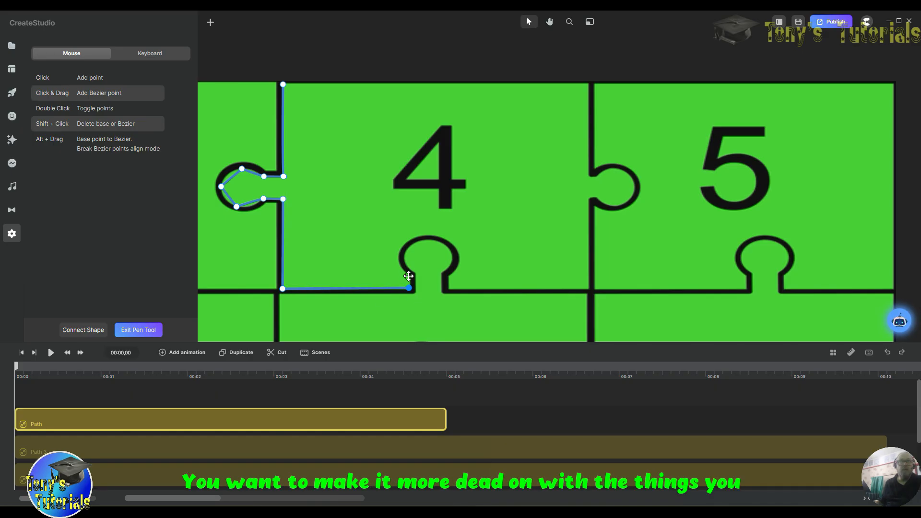
Step: Trace around piece 4's bottom socket with straight segments, ending at the right side of its opening on the bottom edge
left_click(408, 276)
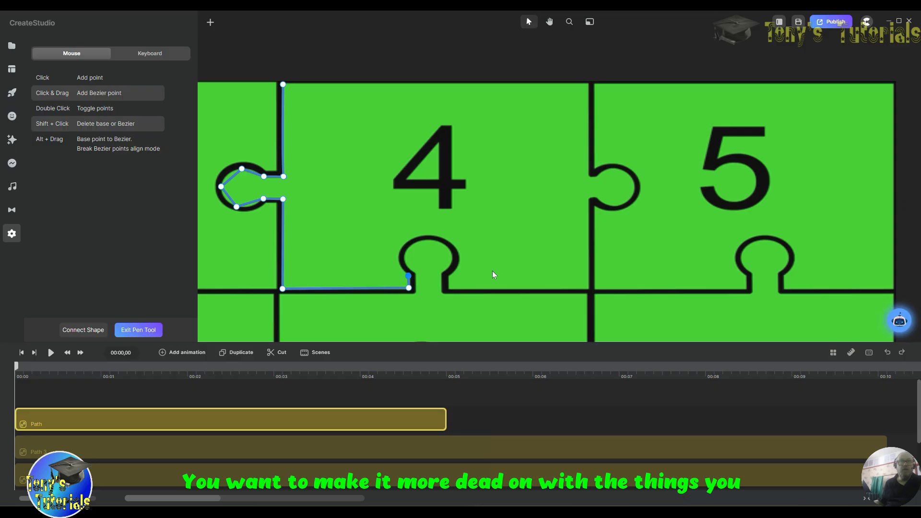
left_click(401, 248)
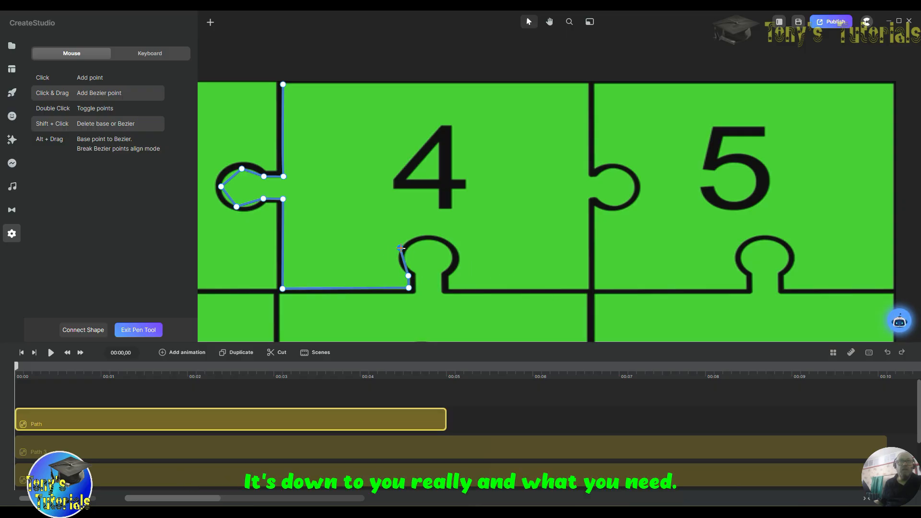
left_click(427, 234)
left_click(458, 252)
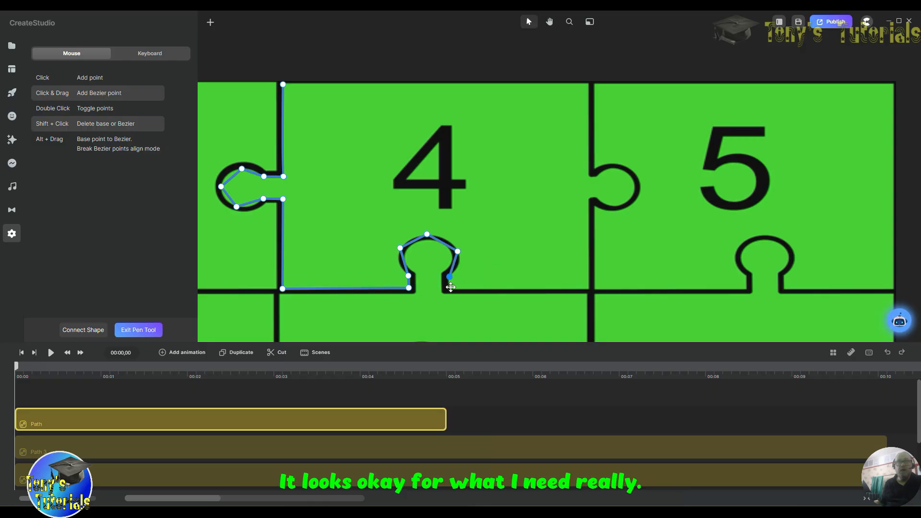
left_click(448, 288)
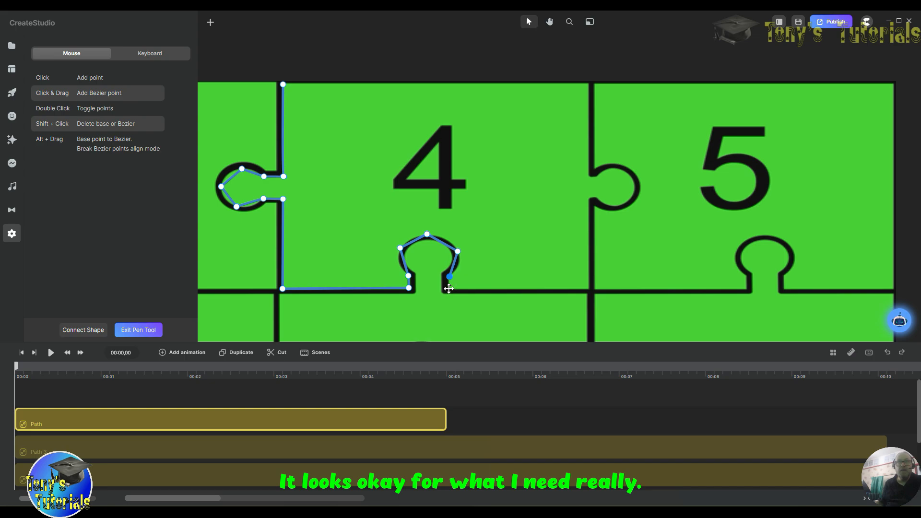
Step: Extend the path through piece 4's bottom-right corner up to the right tab's lower neck, and align the neck corner with the outline
left_click(588, 290)
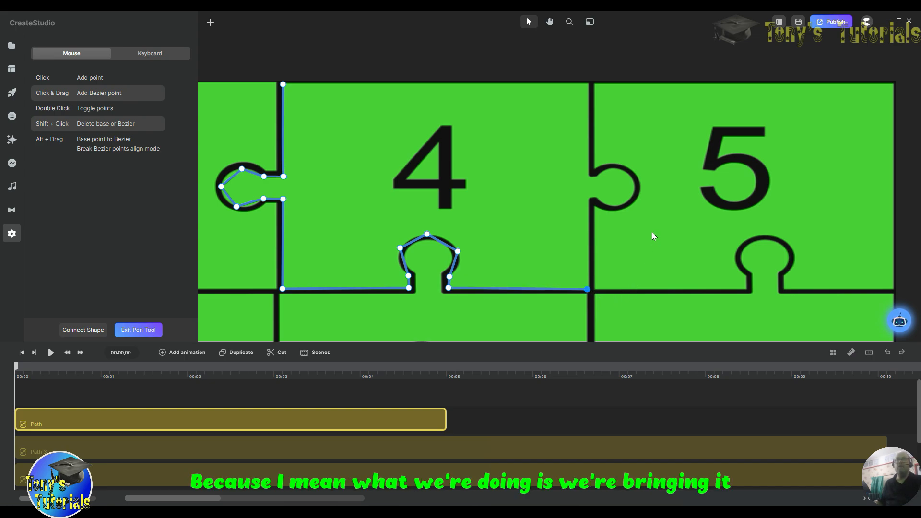
left_click(587, 198)
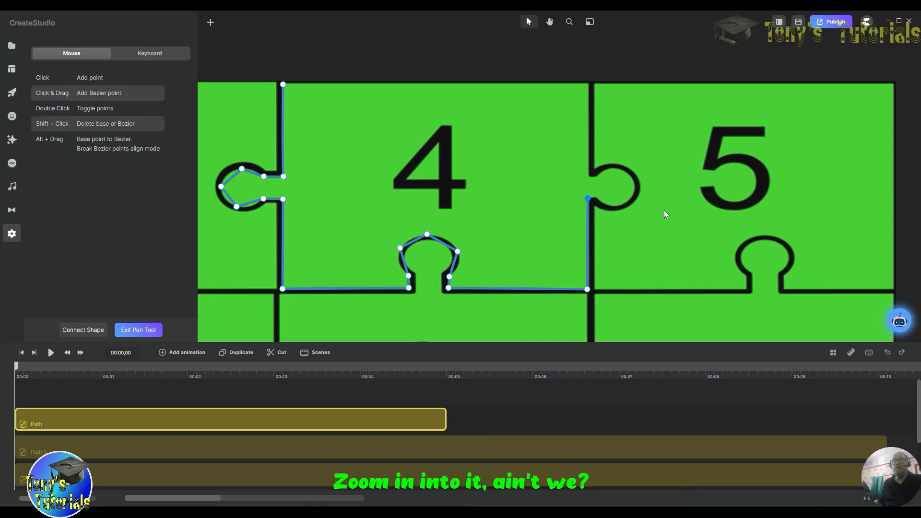
left_click(595, 197)
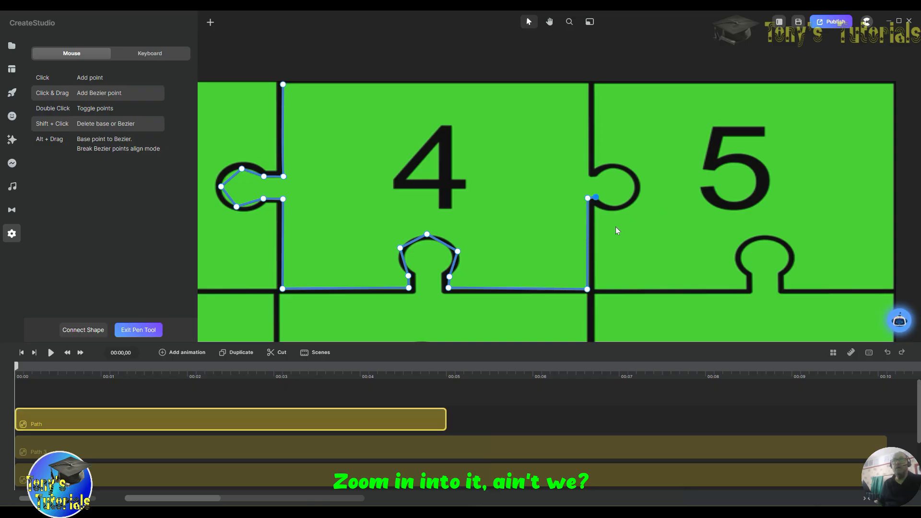
left_click(586, 197)
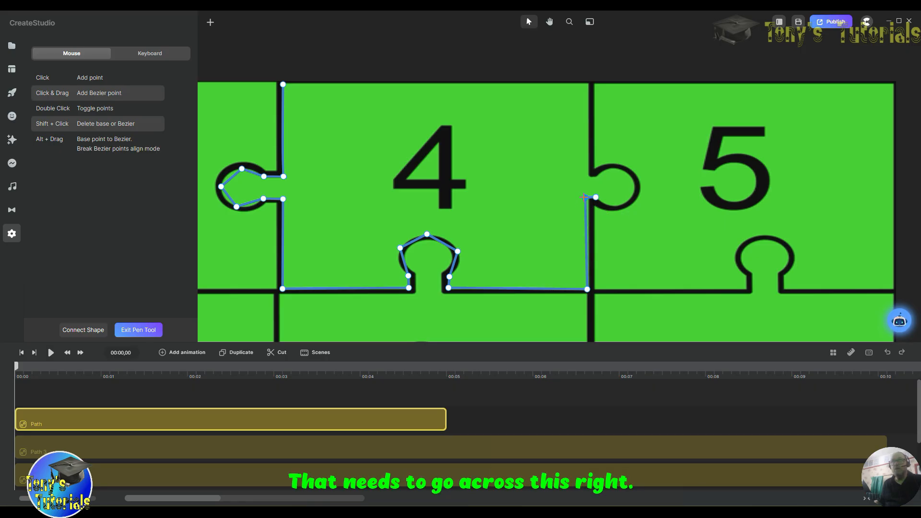
left_click_drag(583, 197, 586, 196)
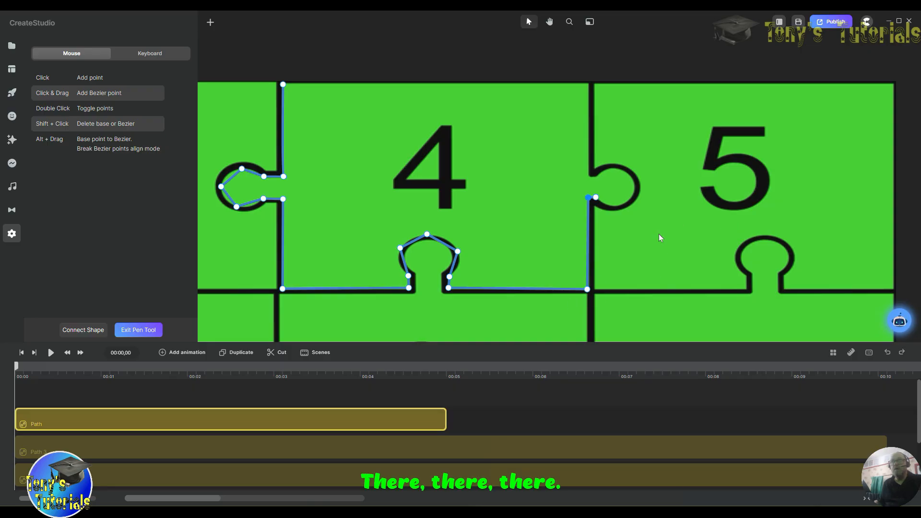
Step: Trace around piece 4's right tab to its upper neck with straight segments, shifting the tab's top point slightly right
left_click(614, 205)
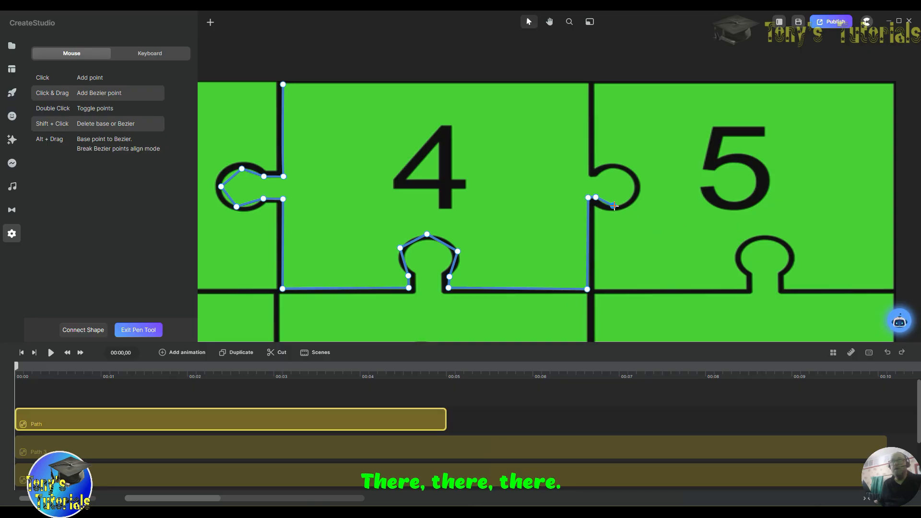
left_click(634, 188)
left_click(610, 169)
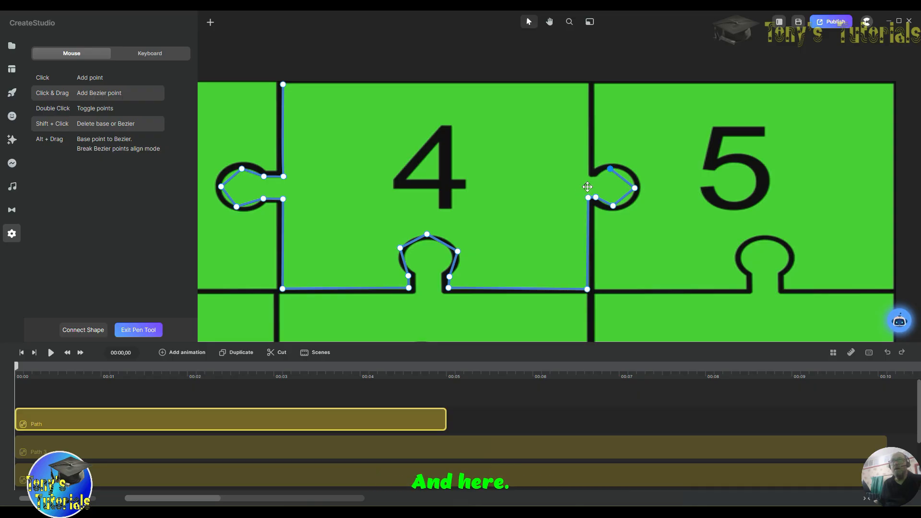
left_click(599, 176)
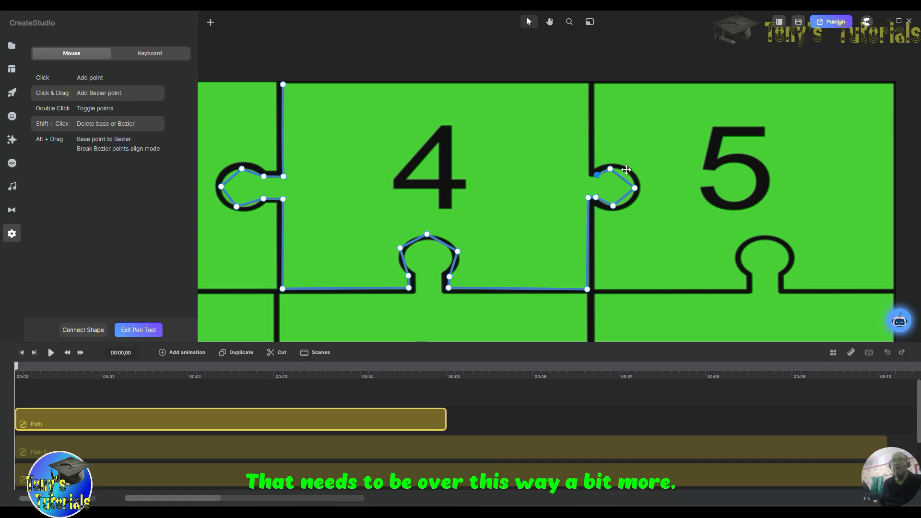
left_click_drag(609, 169, 616, 169)
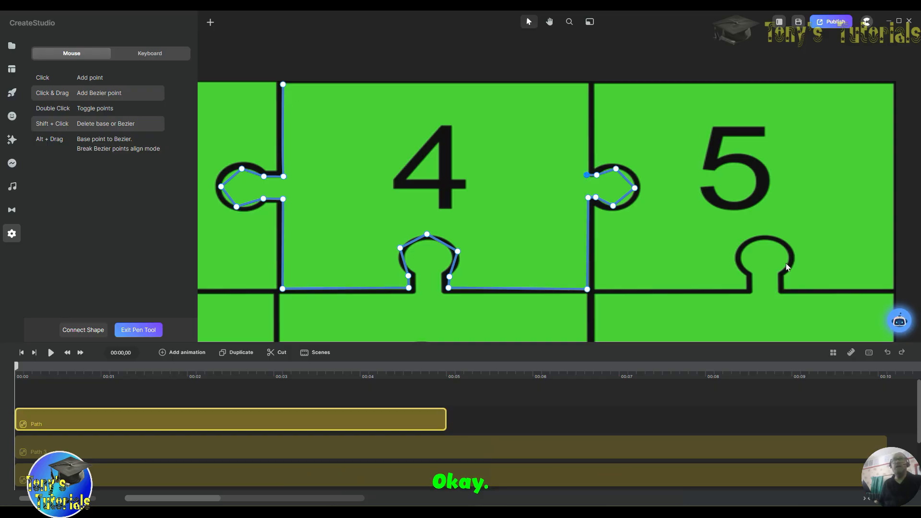
Step: Extend the path up to piece 4's top-right corner and align the right edge's upper points with the outline
left_click(586, 85)
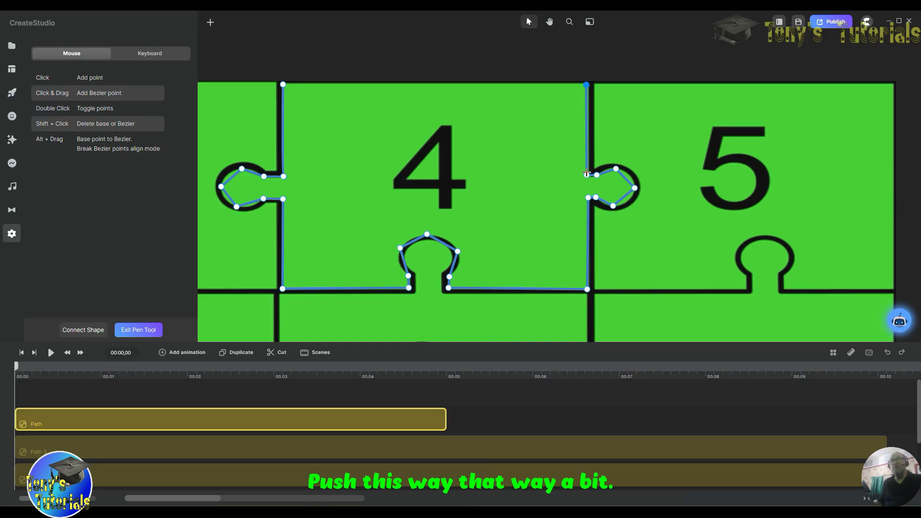
left_click(586, 175)
left_click(587, 84)
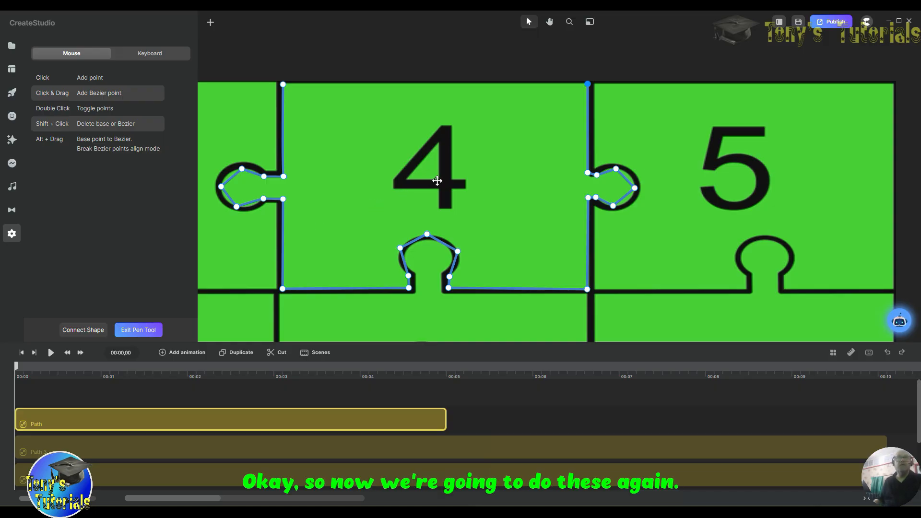
Step: Round piece 4's right tab by adding Bezier points between its straight segments and fitting them to the outline
left_click(606, 171)
left_click_drag(605, 171, 604, 169)
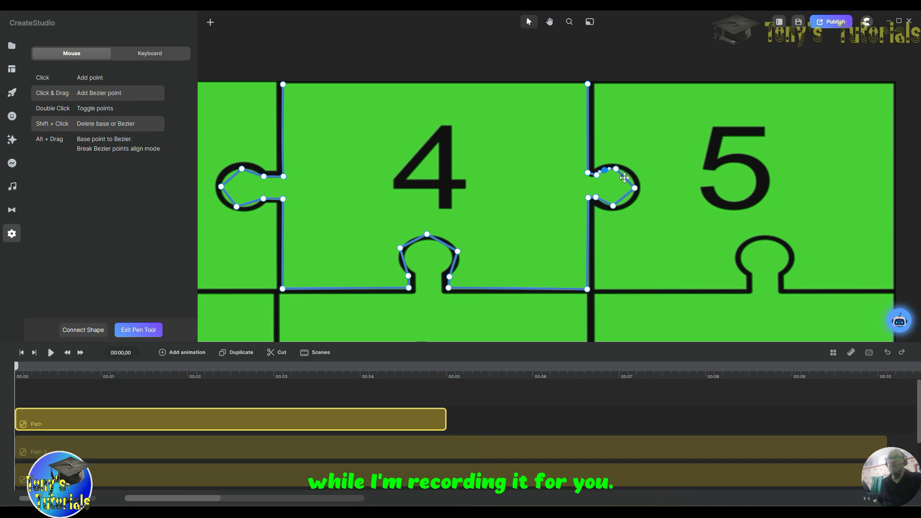
left_click(625, 178)
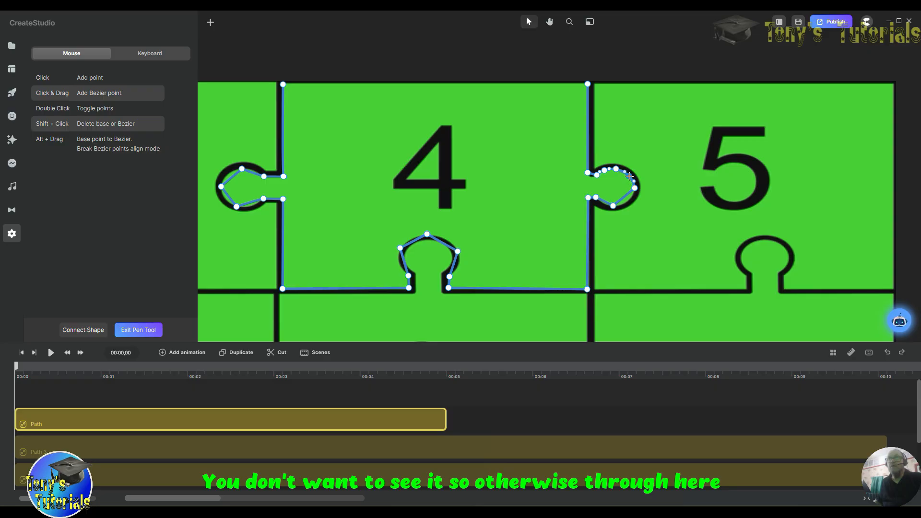
left_click(620, 198)
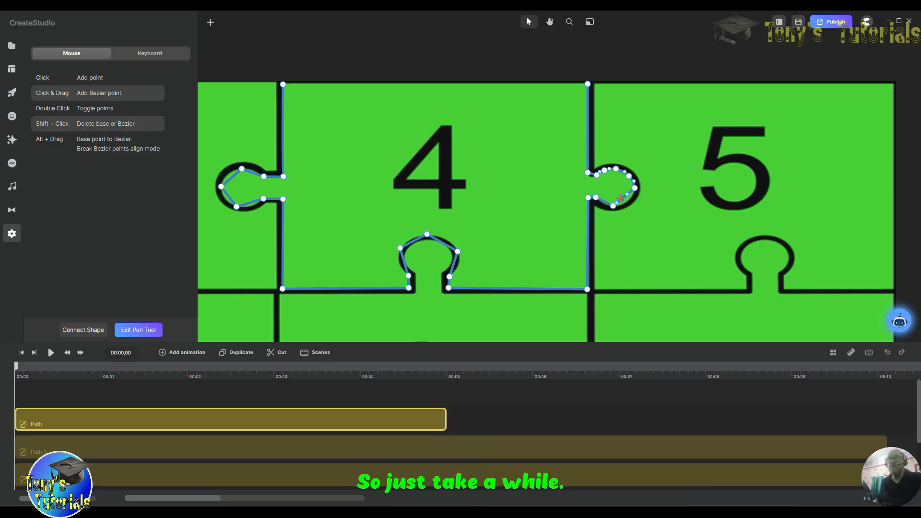
left_click_drag(620, 199, 627, 201)
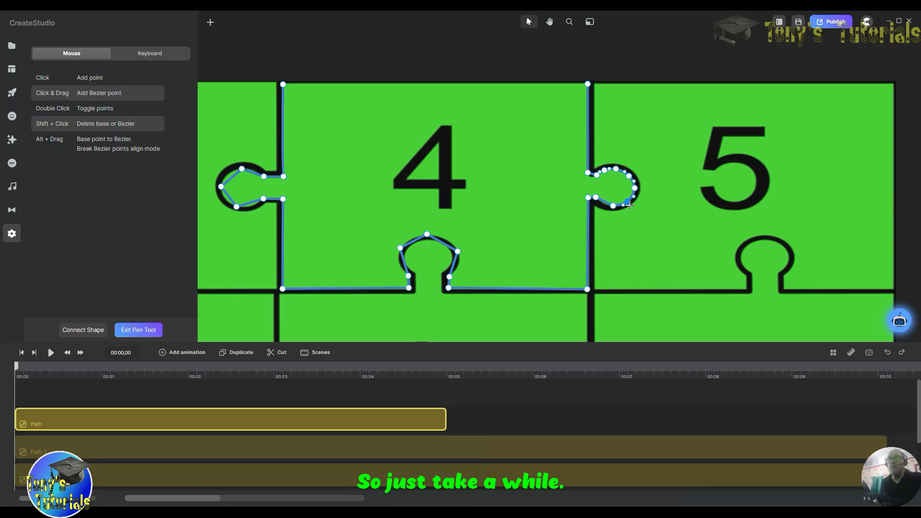
left_click(605, 202)
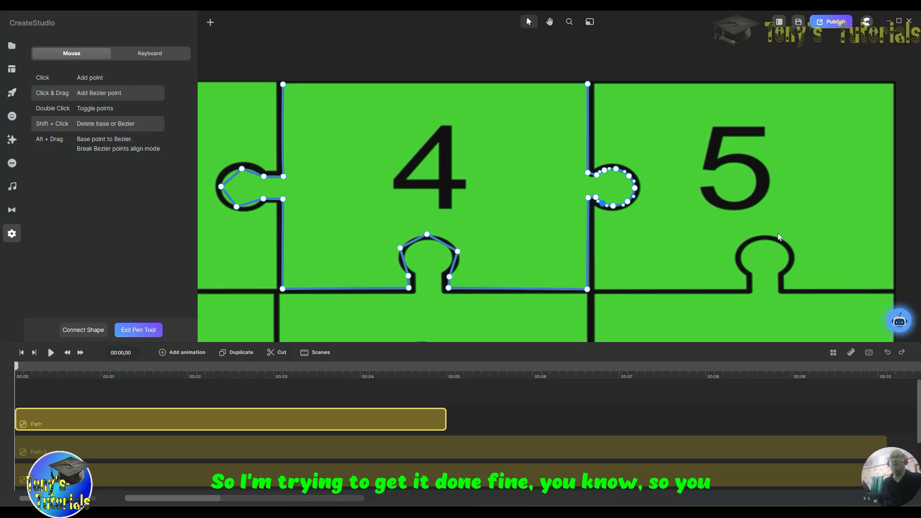
Step: Round piece 4's bottom socket by adding Bezier points along its segments and pulling them out to the outline
left_click(453, 265)
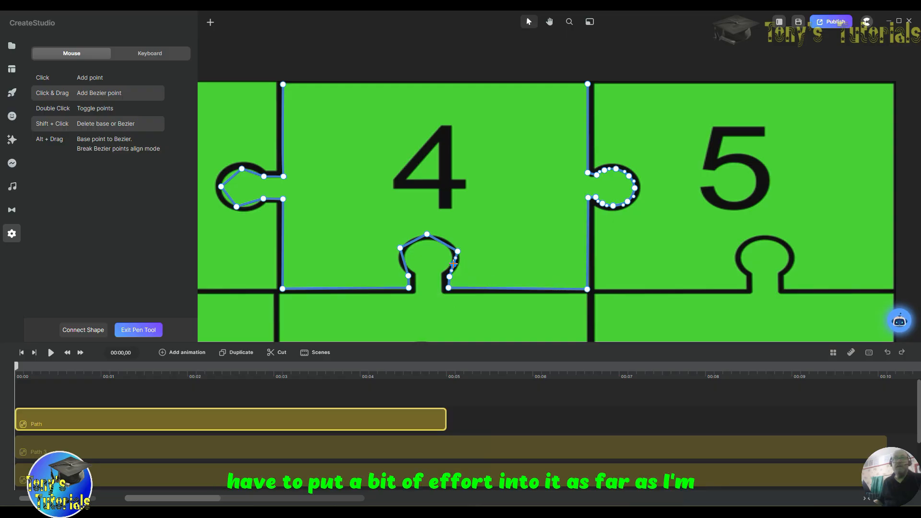
left_click_drag(453, 264, 458, 265)
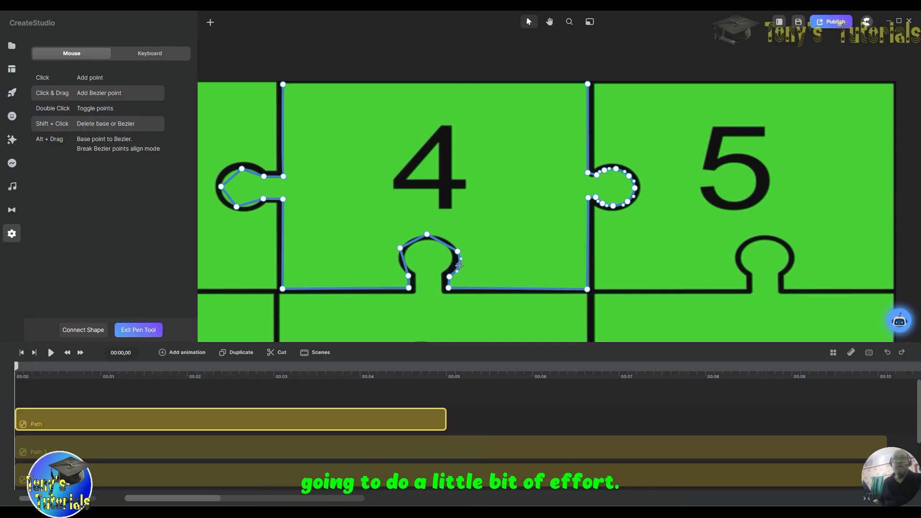
left_click(440, 243)
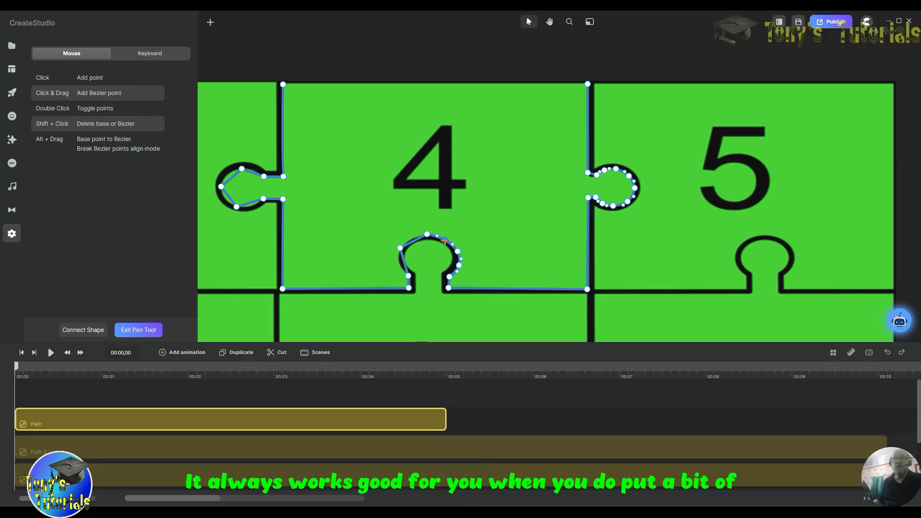
left_click(412, 241)
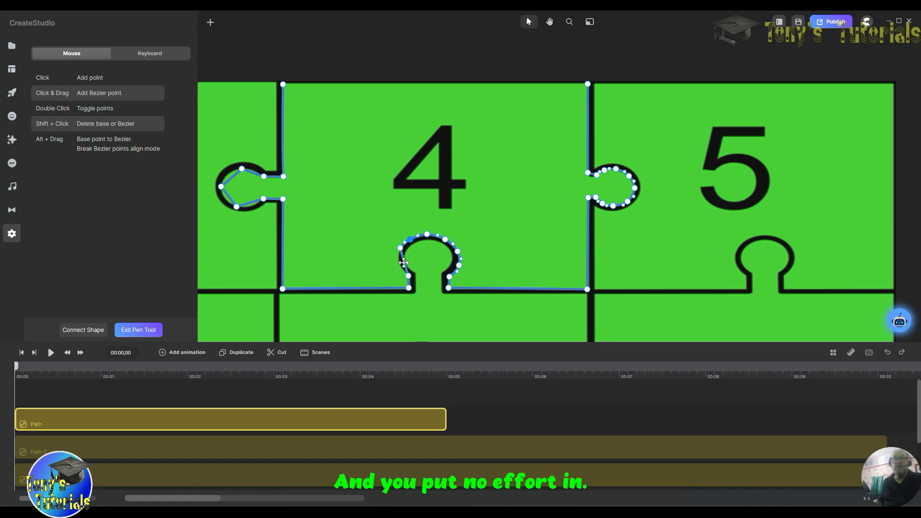
left_click(404, 262)
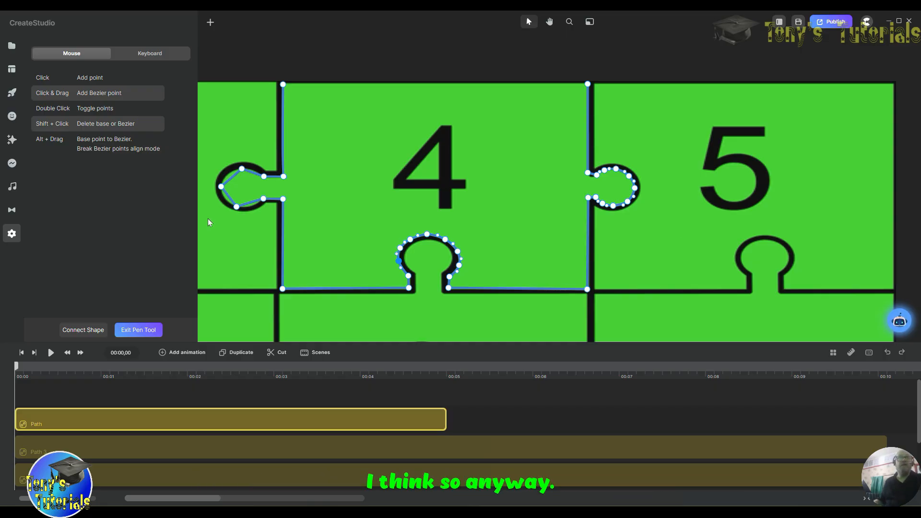
Step: Round piece 4's left tab by adding Bezier points along its segments and pulling them out to the outline
left_click(248, 202)
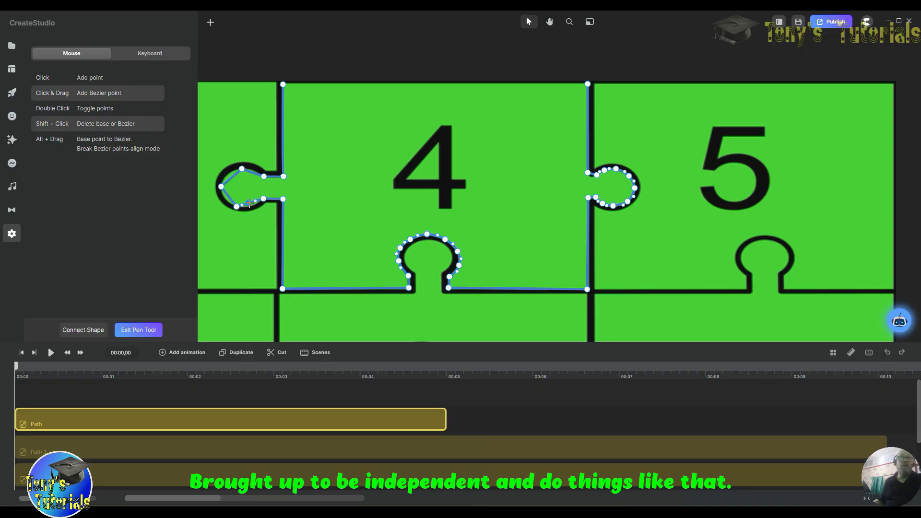
left_click_drag(248, 203, 249, 207)
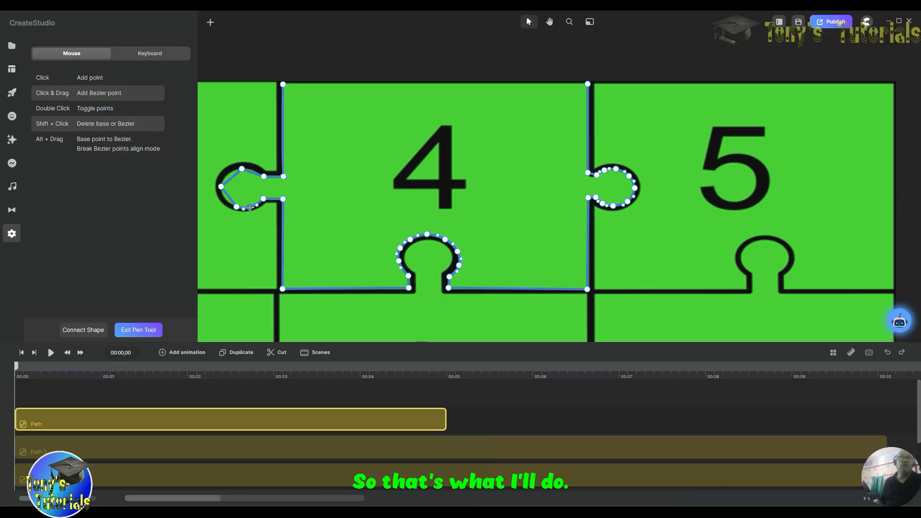
left_click(226, 195)
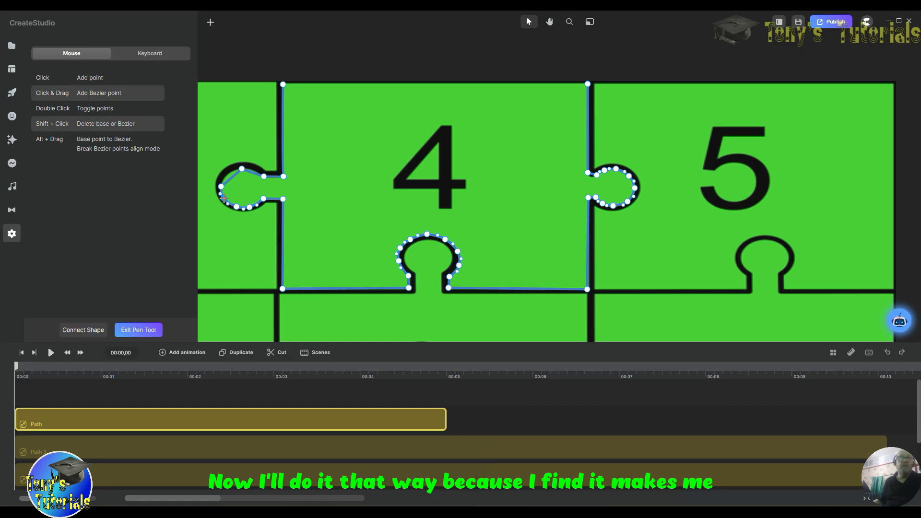
left_click(234, 175)
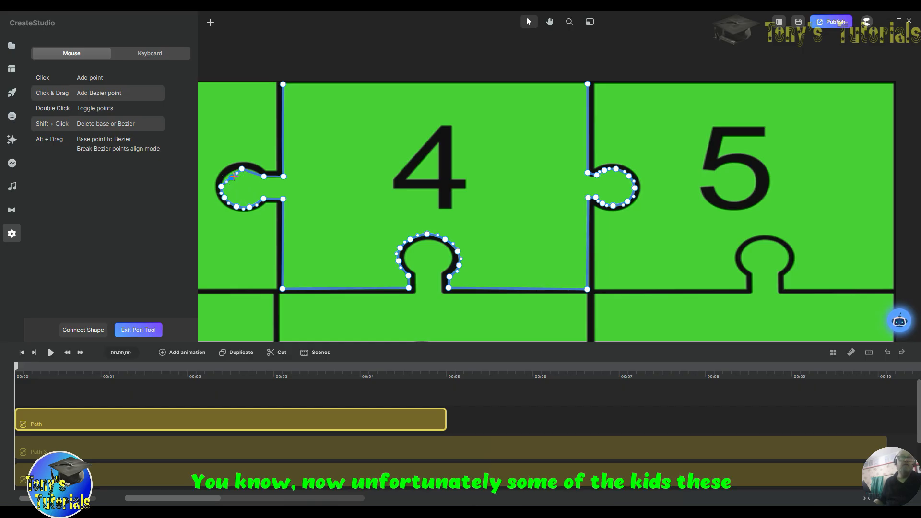
left_click(228, 173)
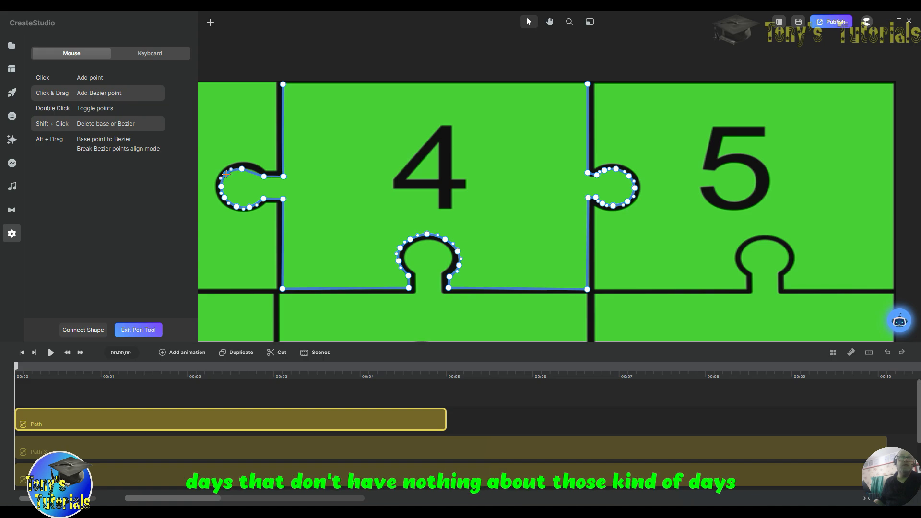
left_click(252, 172)
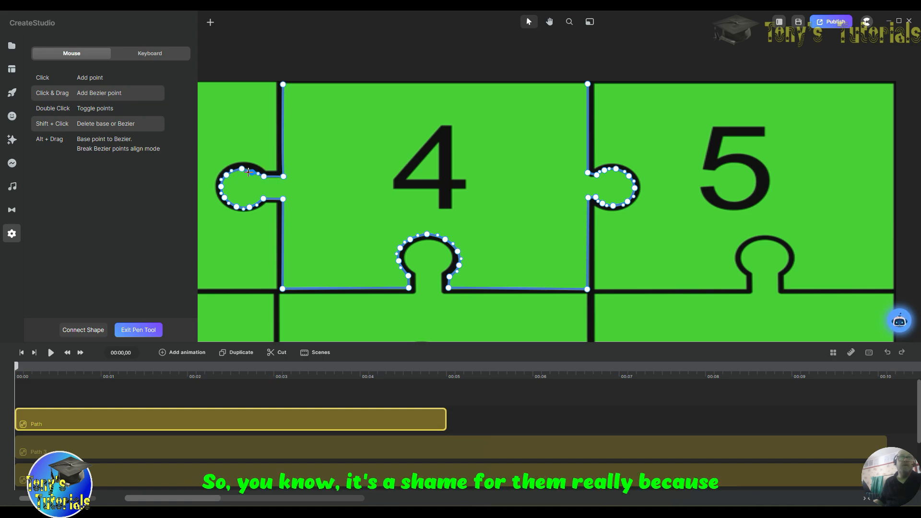
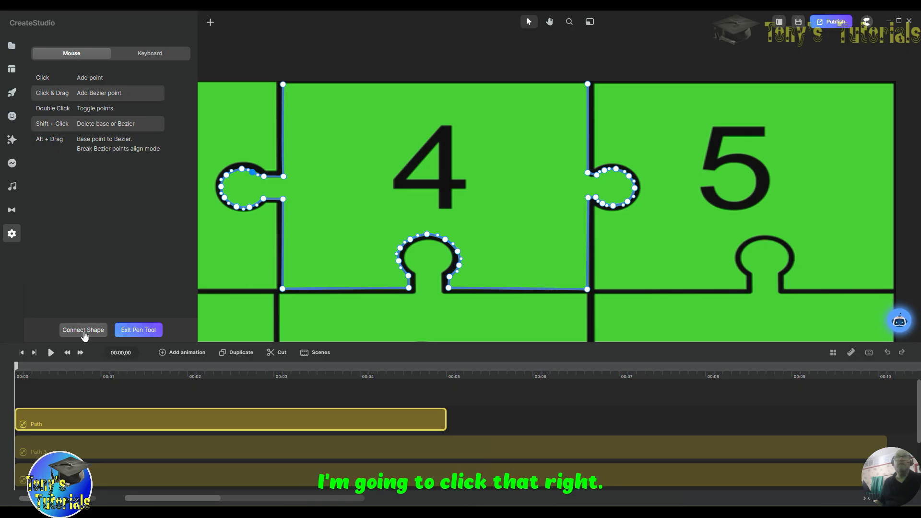
Step: Connect piece 4's path into a filled shape and extend its layer to match the duration of the layers below
left_click(84, 331)
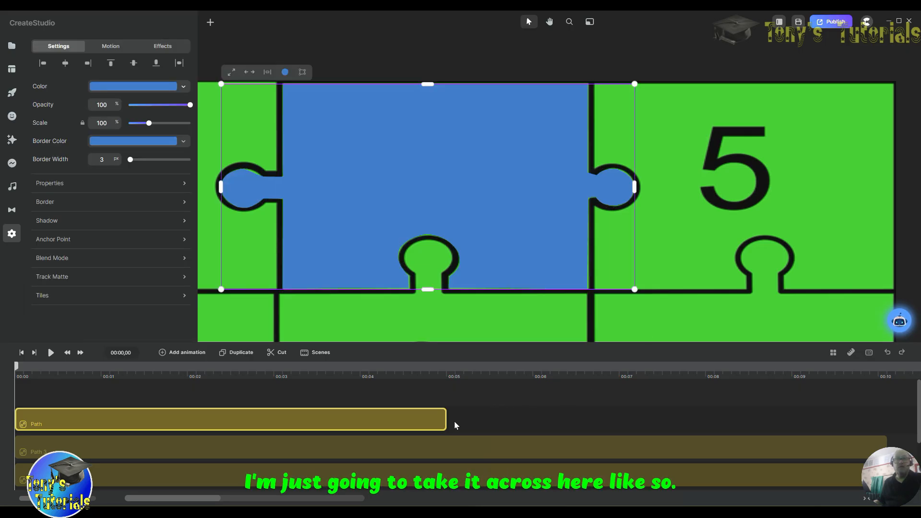
left_click_drag(445, 419, 885, 409)
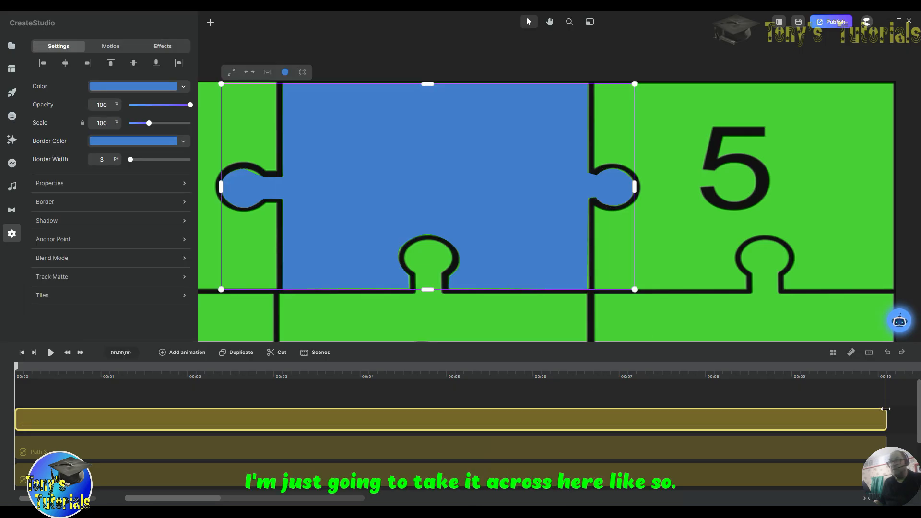
Step: Rename piece 4's layer as Path 4
right_click(110, 418)
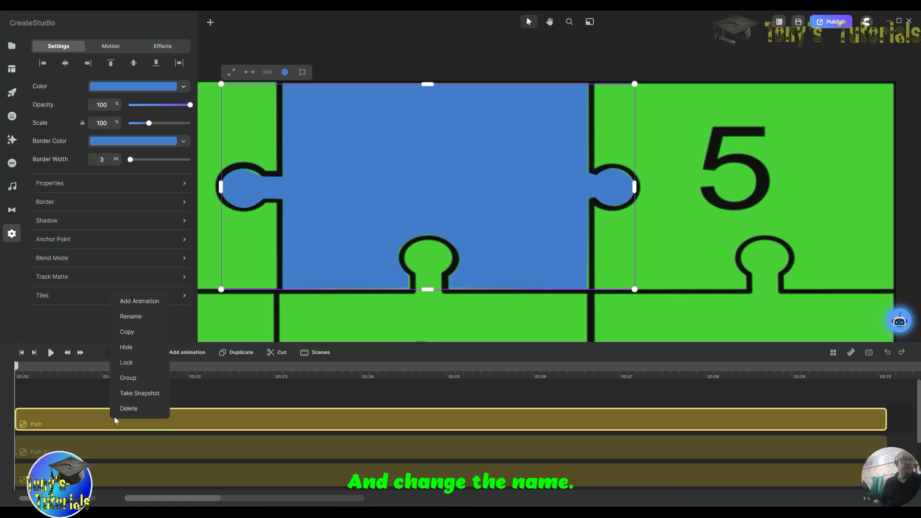
left_click(142, 319)
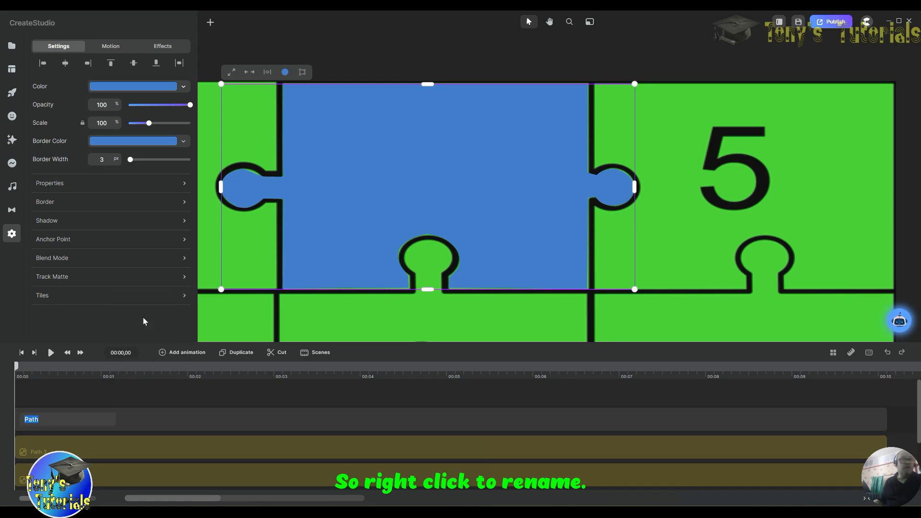
left_click(59, 421)
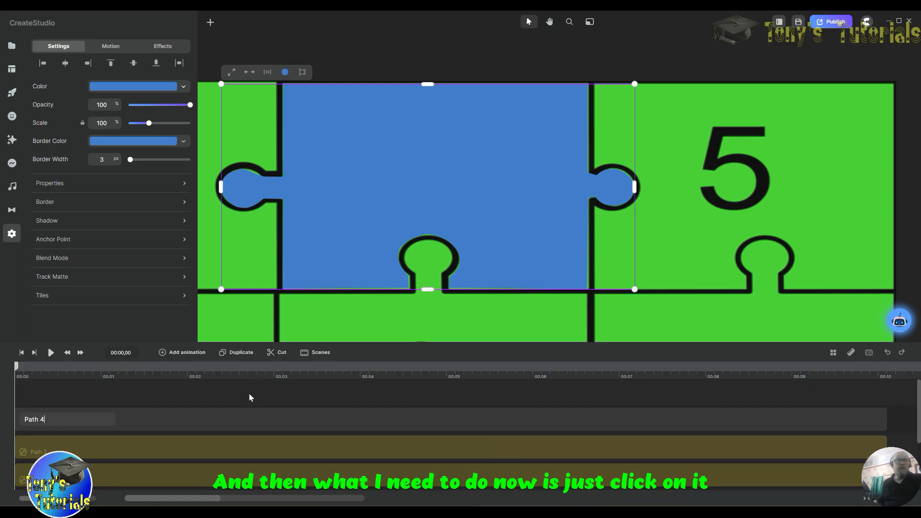
left_click(323, 395)
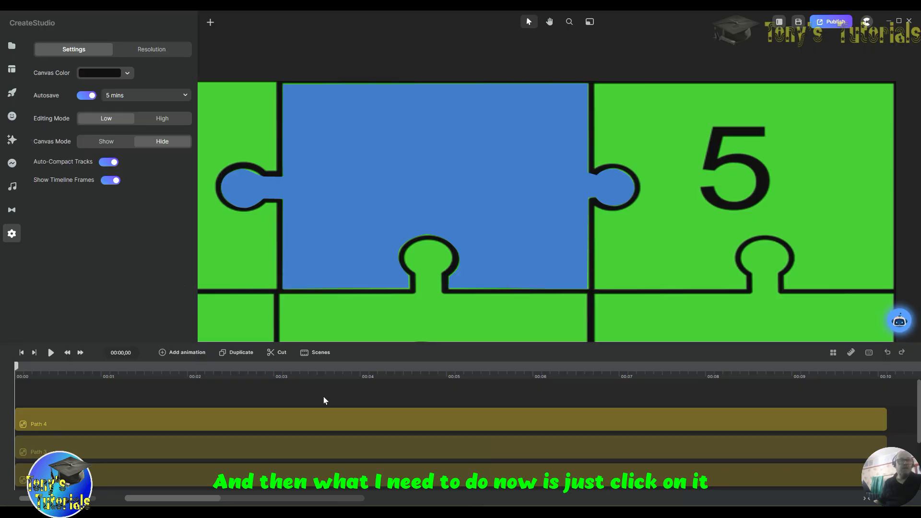
Step: Give Path 4 a black (030507) border with a width of 10 px, and hide its layer
left_click(229, 424)
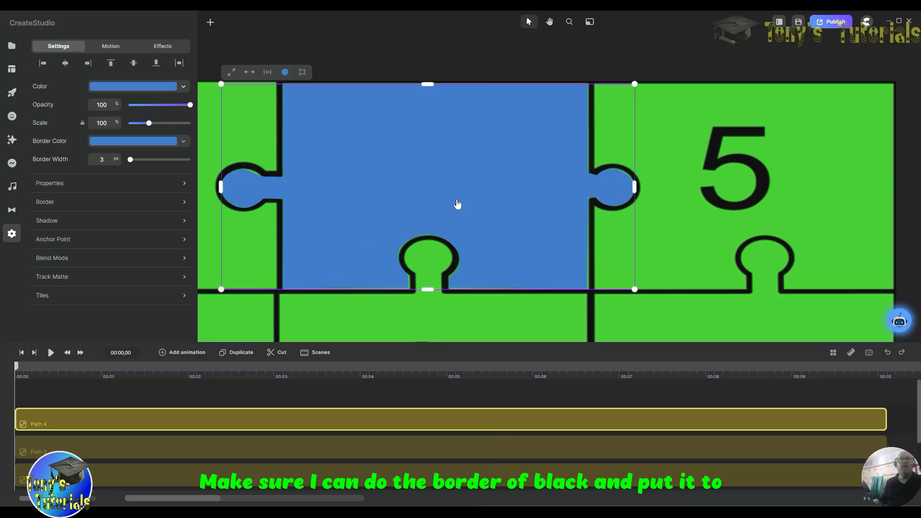
left_click(120, 142)
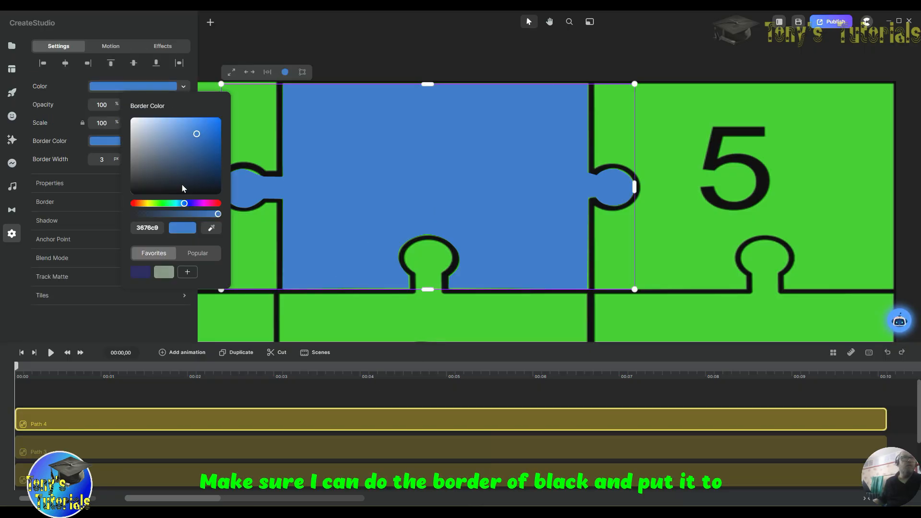
left_click(176, 193)
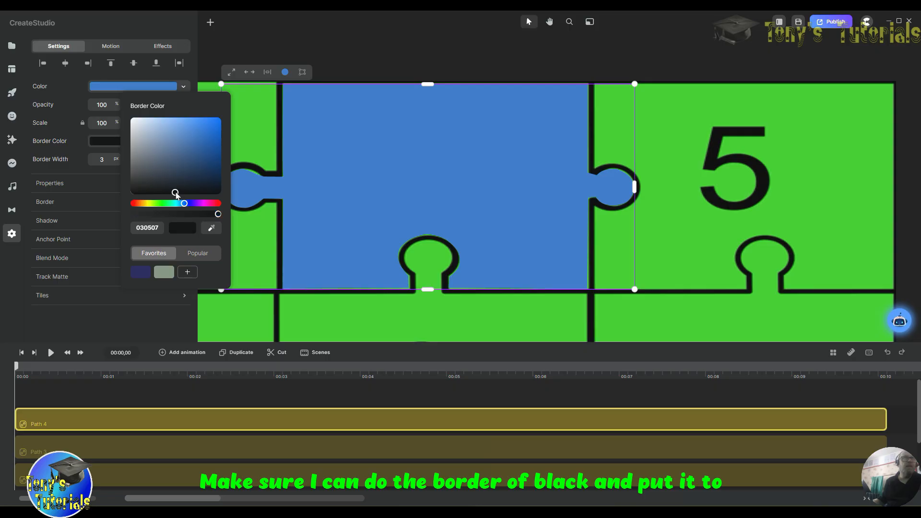
left_click(102, 160)
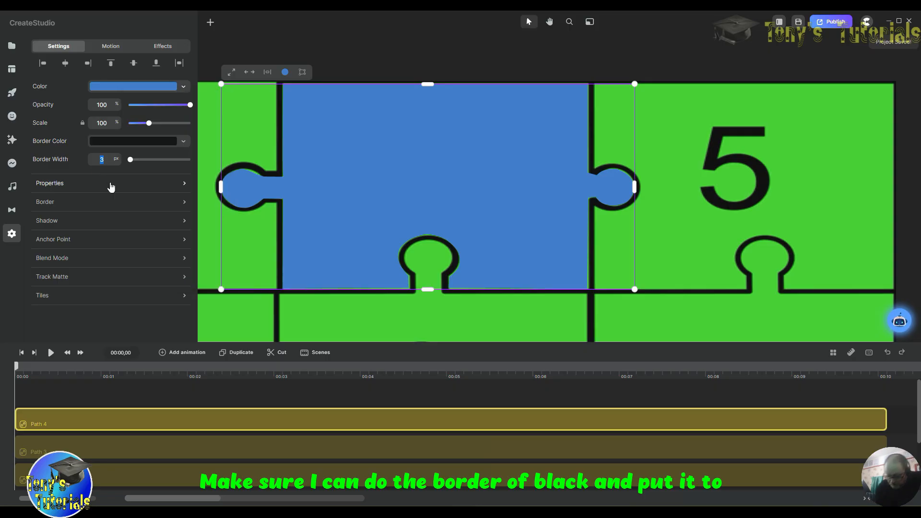
type("10")
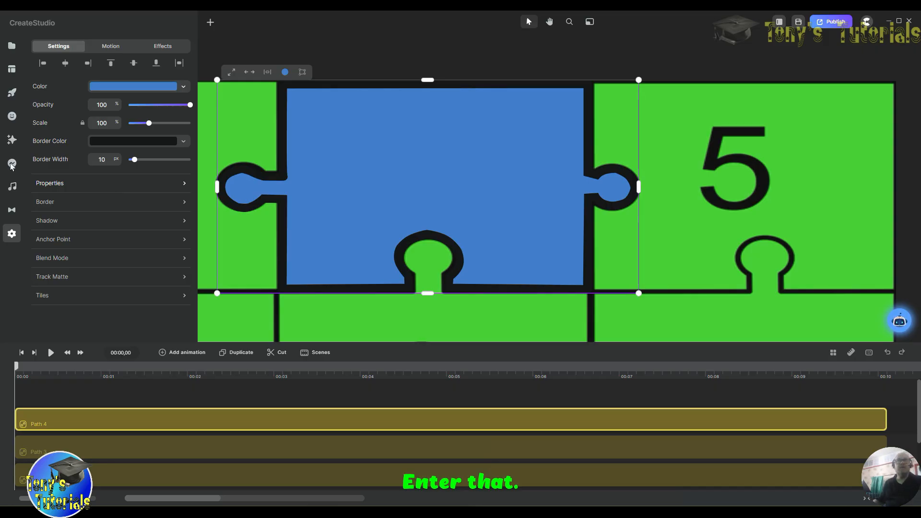
left_click(163, 405)
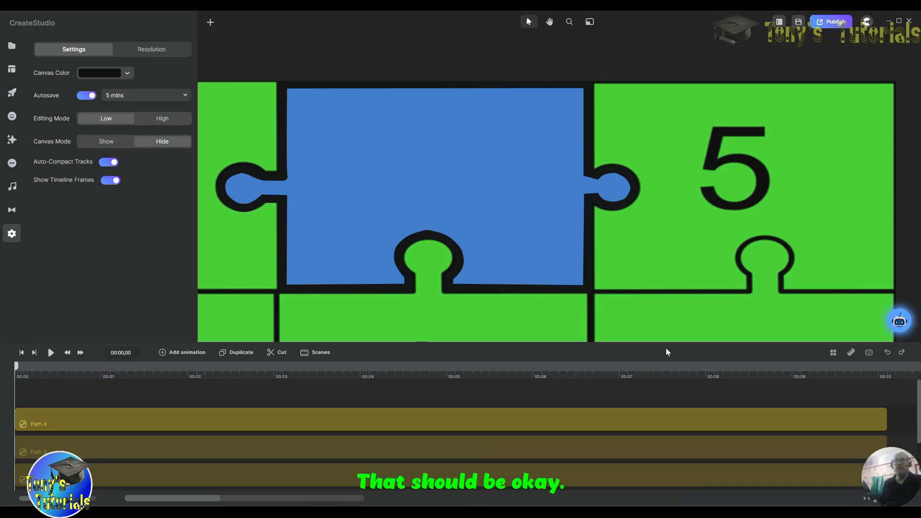
right_click(407, 422)
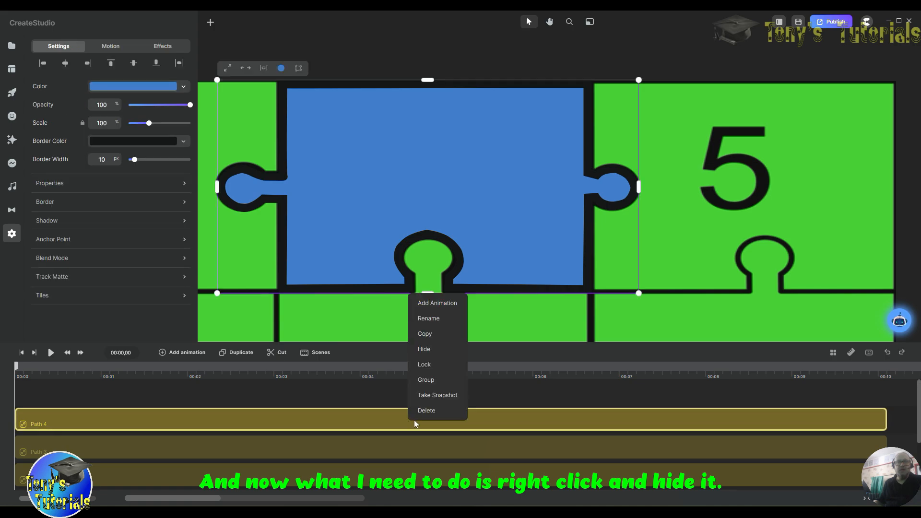
left_click(446, 352)
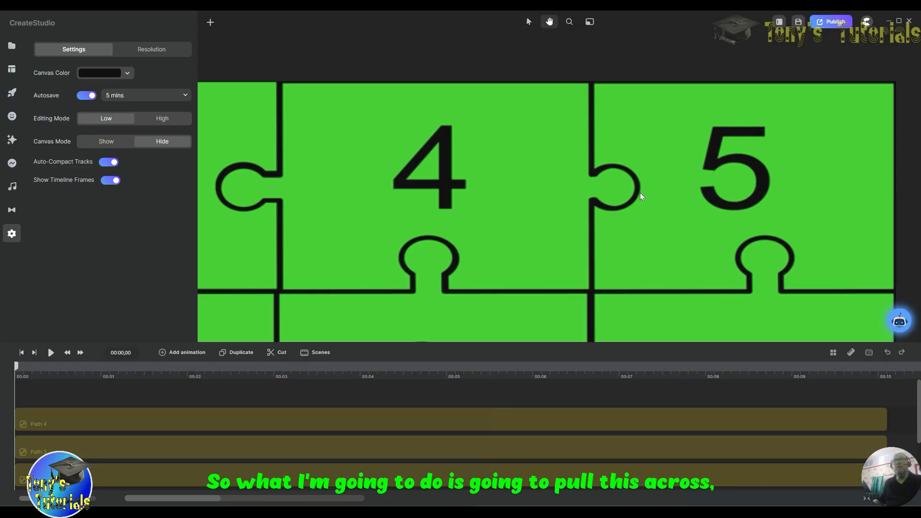
Step: Start a new Pen path at piece 5's top-left corner and extend it down to the upper edge of its left socket
left_click_drag(639, 193, 422, 197)
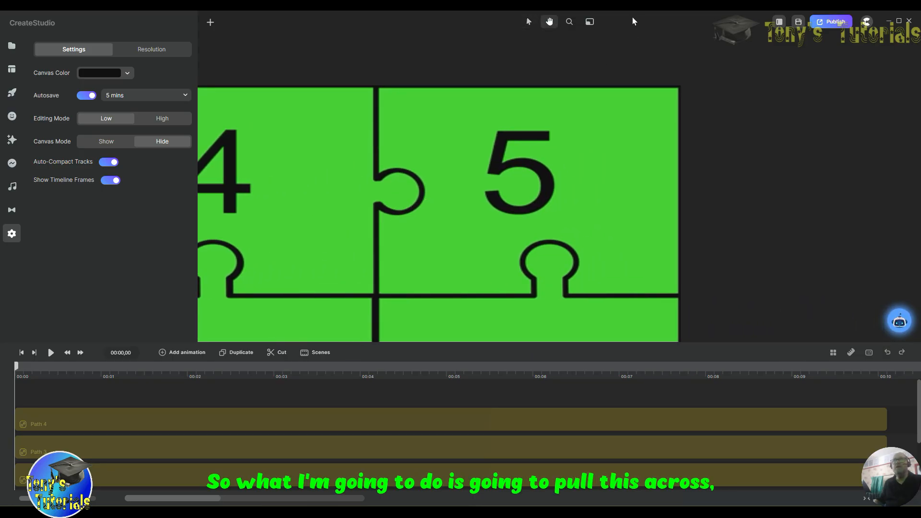
left_click(570, 23)
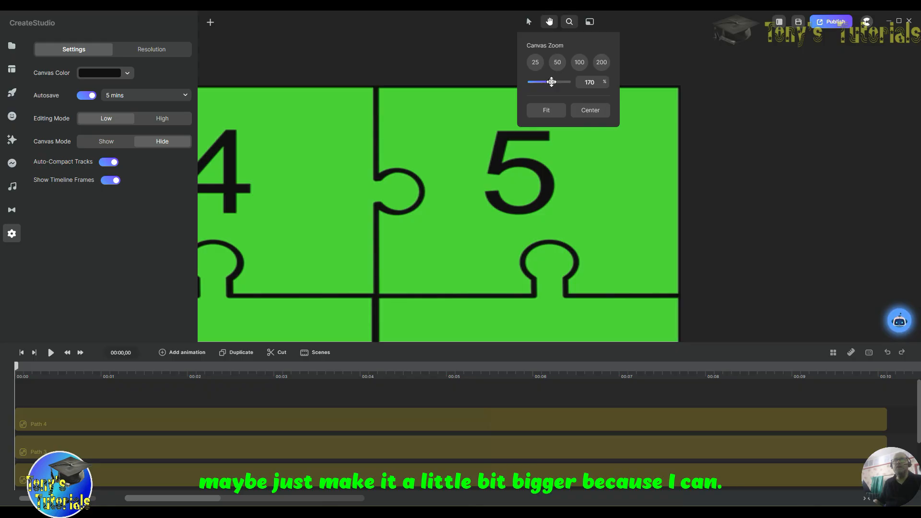
left_click_drag(551, 82, 556, 82)
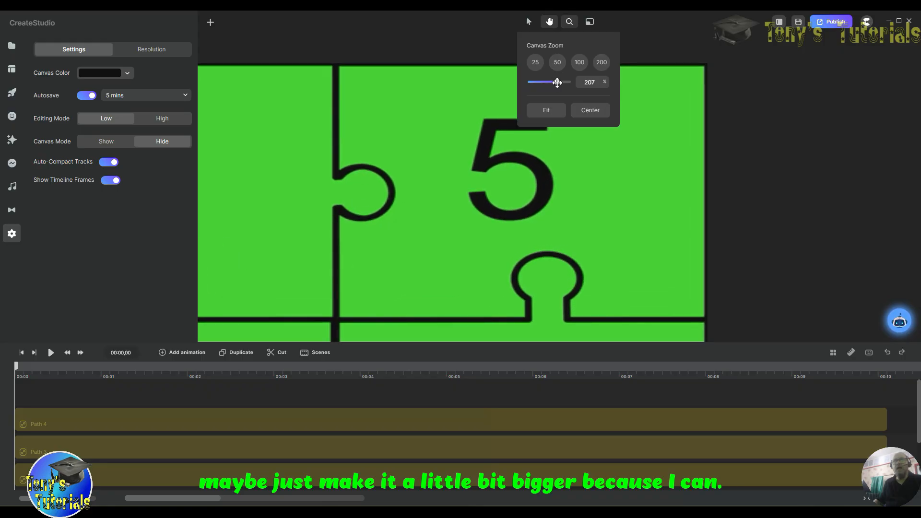
left_click(731, 208)
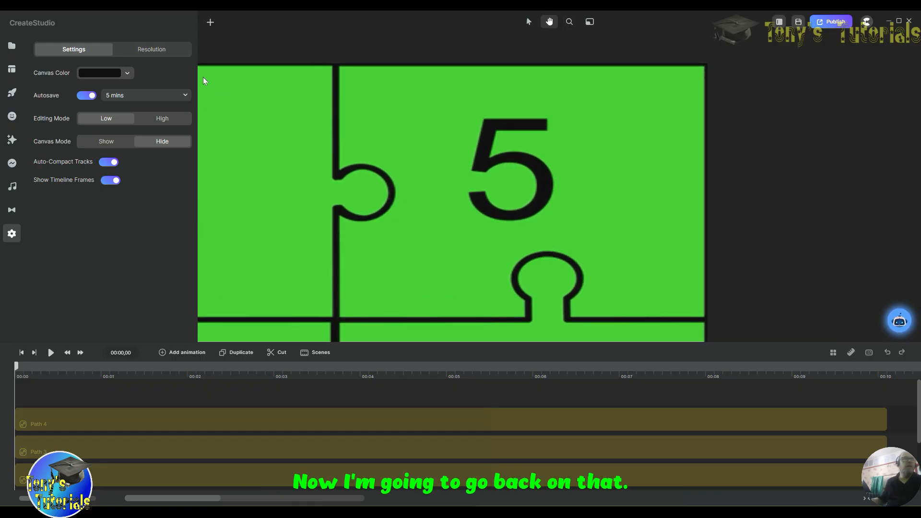
left_click(528, 23)
left_click(210, 22)
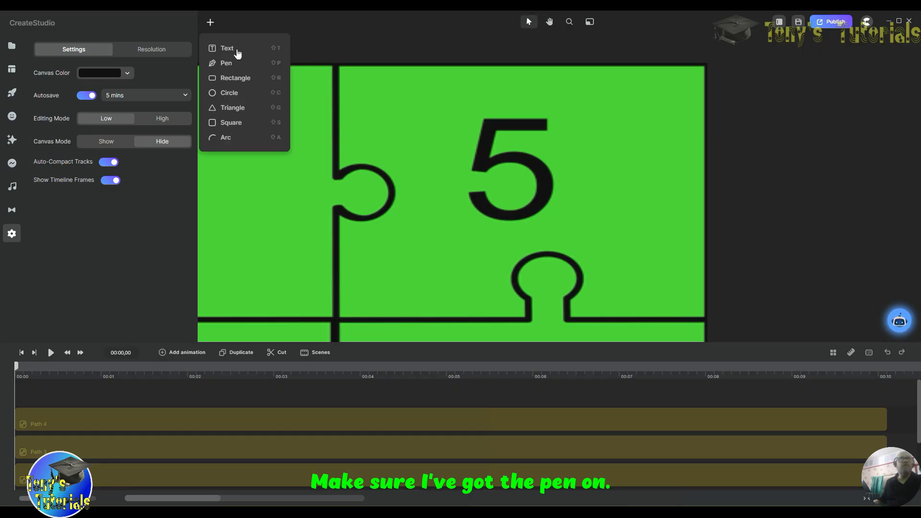
left_click(220, 63)
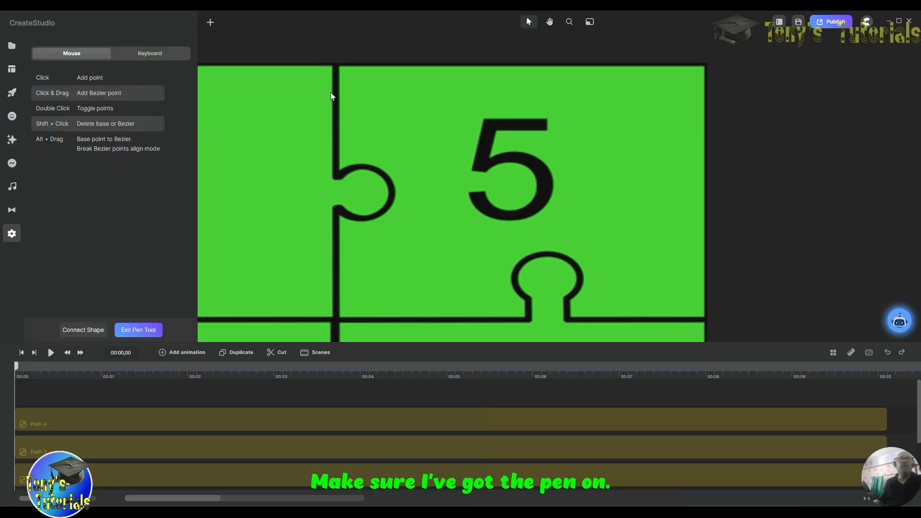
left_click(340, 67)
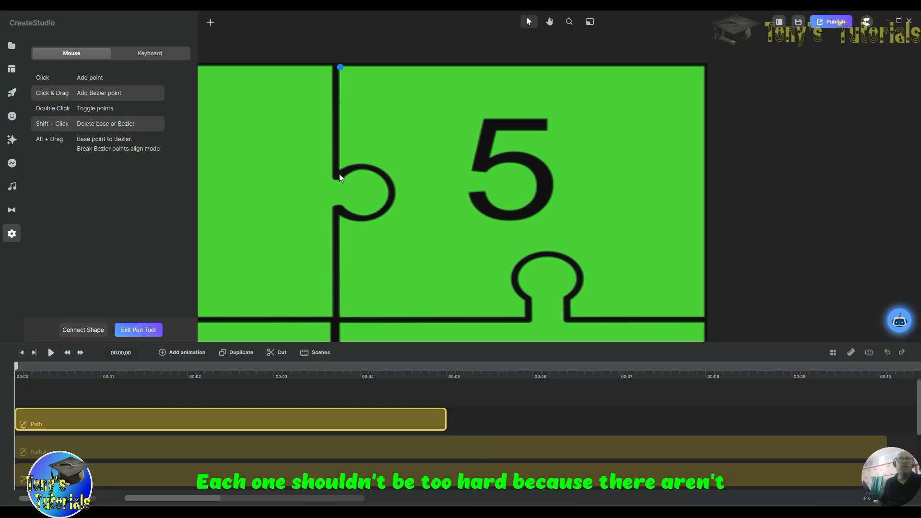
left_click(337, 171)
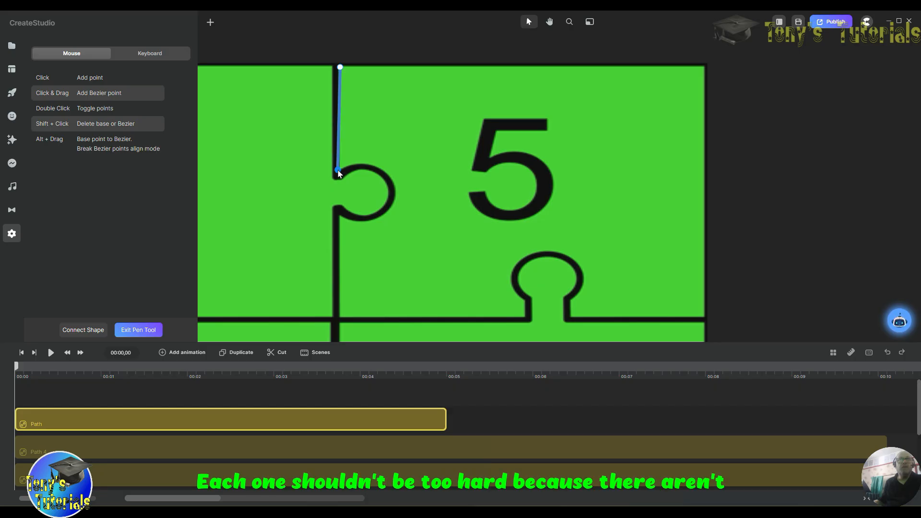
Step: Trace piece 5's left socket with straight segments and continue the path down to the bottom-left corner
left_click(366, 162)
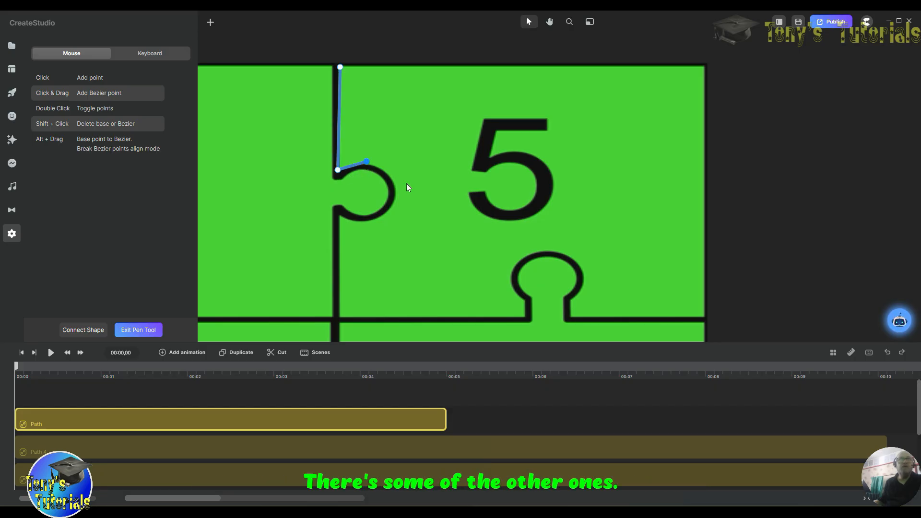
left_click(396, 191)
left_click(363, 222)
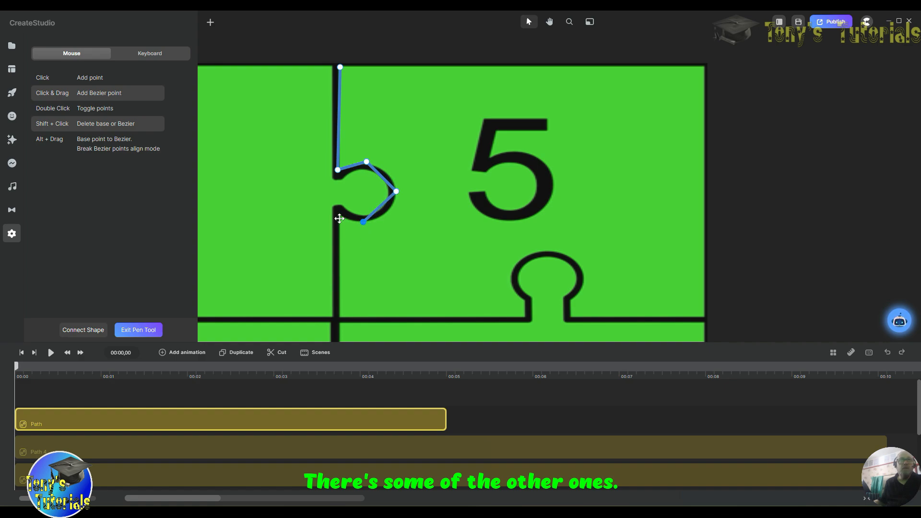
left_click(340, 217)
left_click(338, 316)
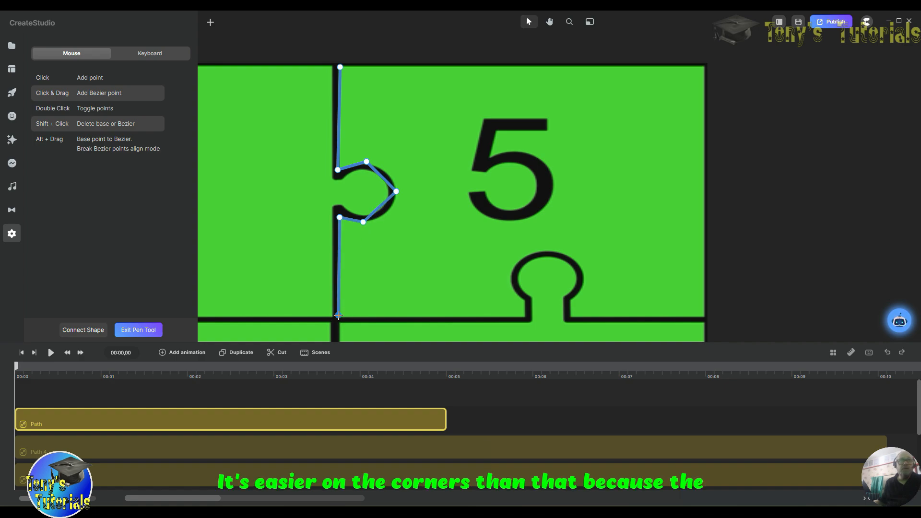
Step: Trace piece 5's bottom edge and socket with straight segments, and continue along the right edge up to the top-right corner
left_click(523, 316)
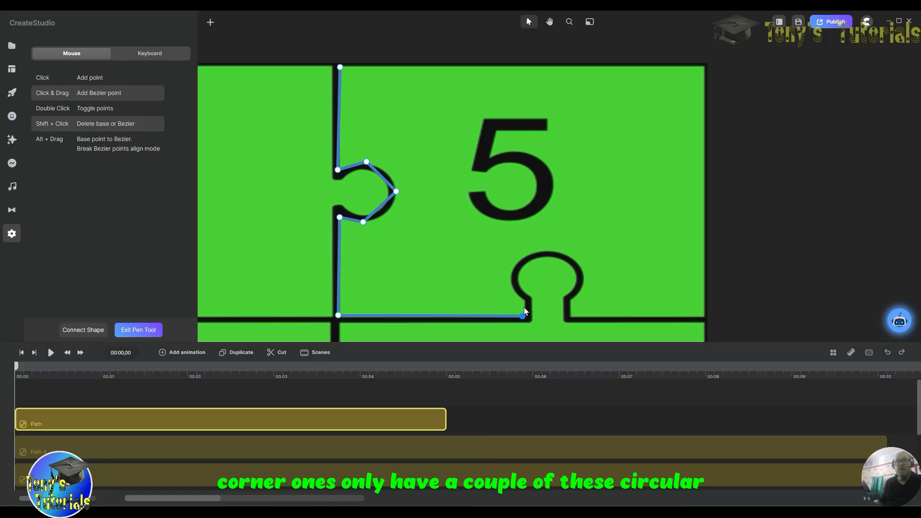
left_click(522, 300)
left_click(511, 271)
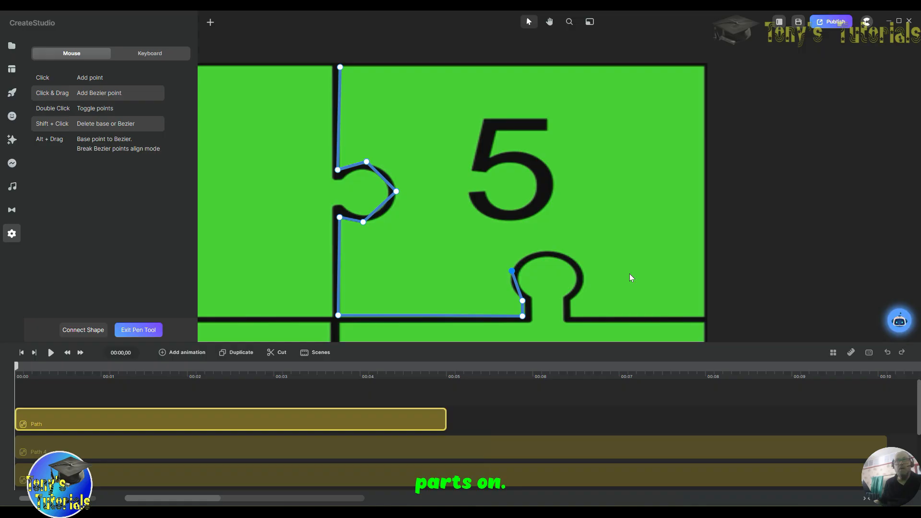
left_click(546, 249)
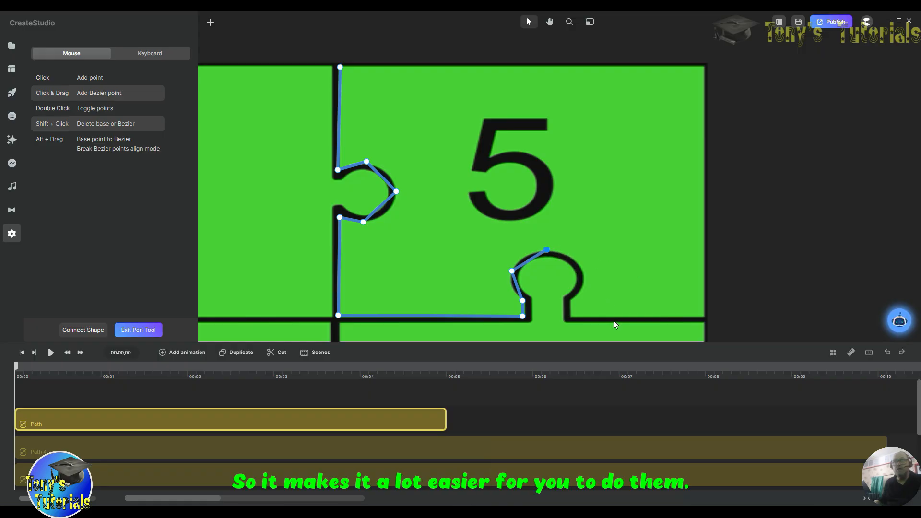
left_click(583, 274)
left_click(573, 301)
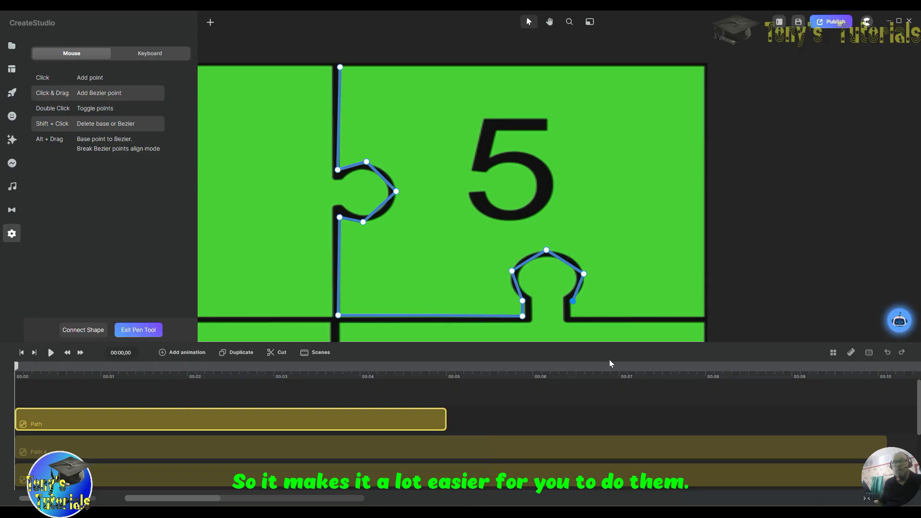
left_click(571, 316)
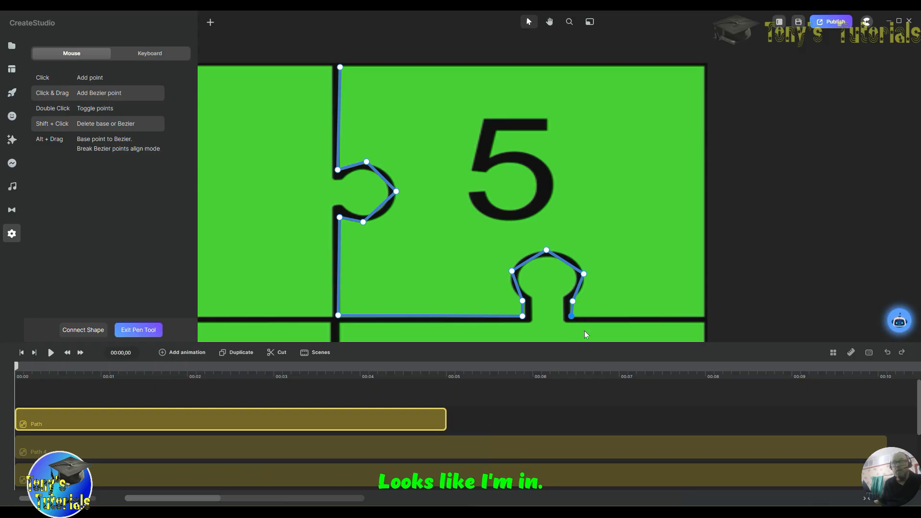
left_click(703, 315)
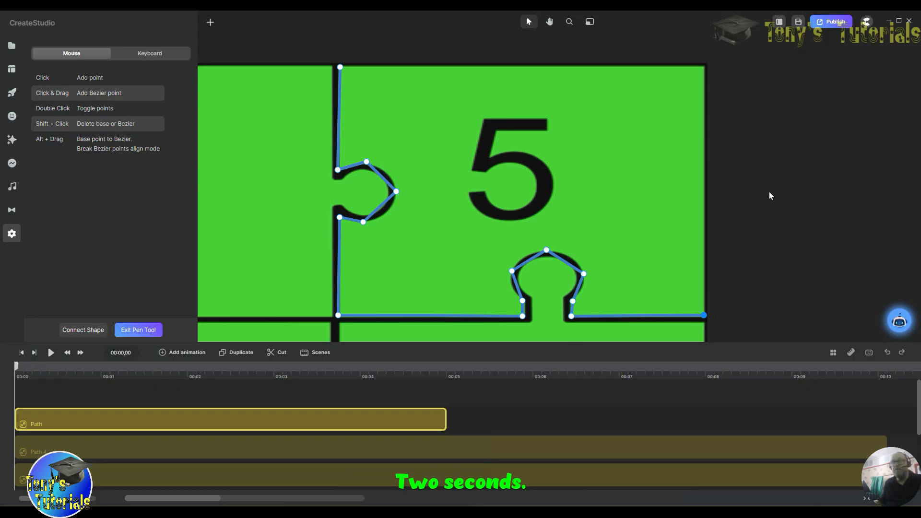
left_click(702, 67)
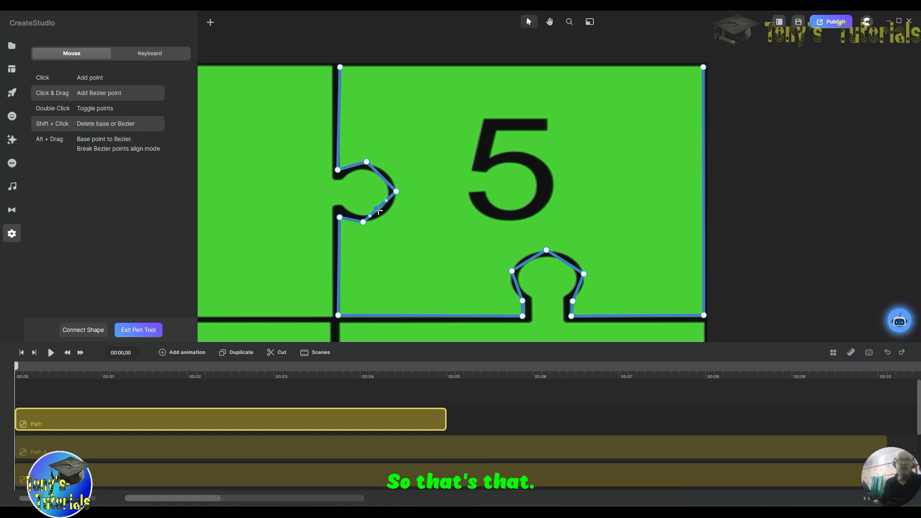
Step: Round piece 5's left socket by adding Bezier points along its straight segments and bending them onto the traced outline
left_click_drag(379, 211, 383, 212)
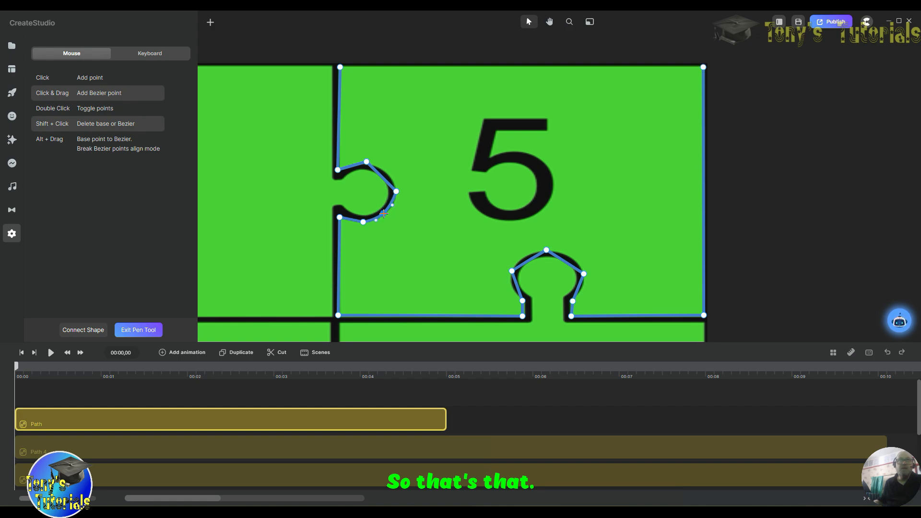
left_click(382, 171)
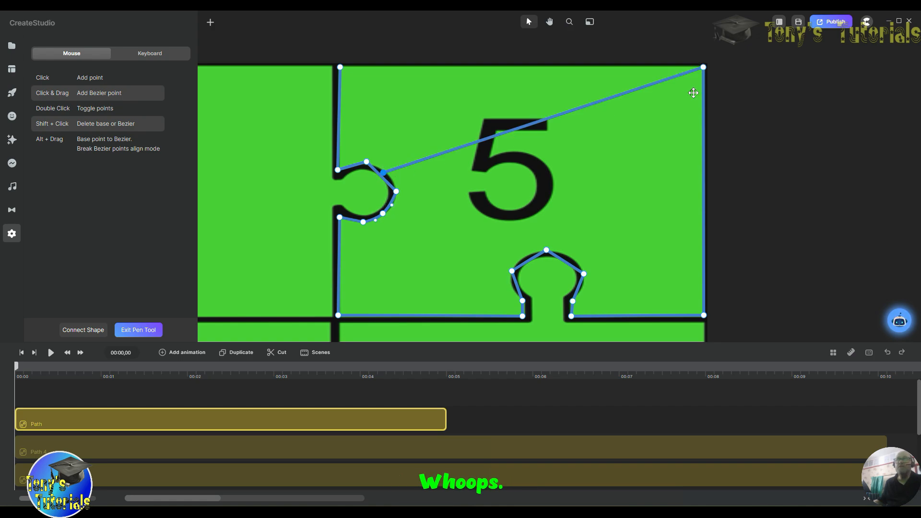
left_click(887, 354)
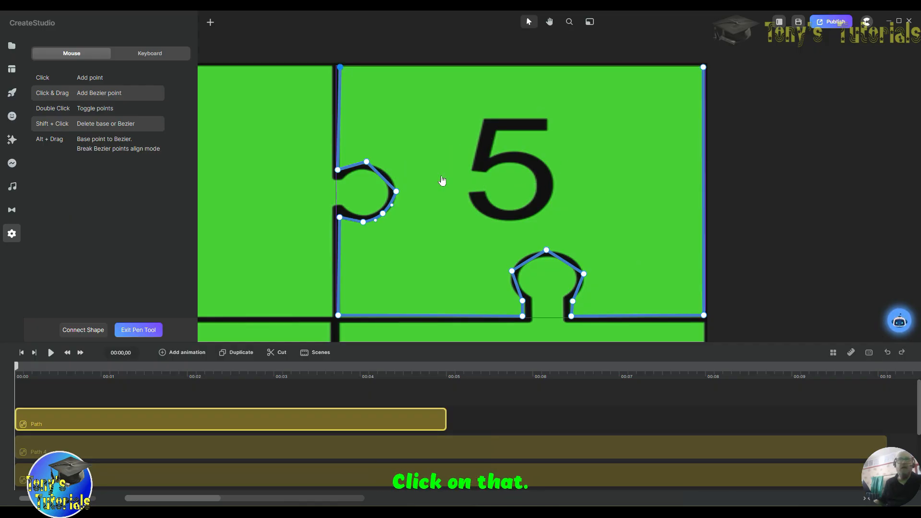
left_click(380, 176)
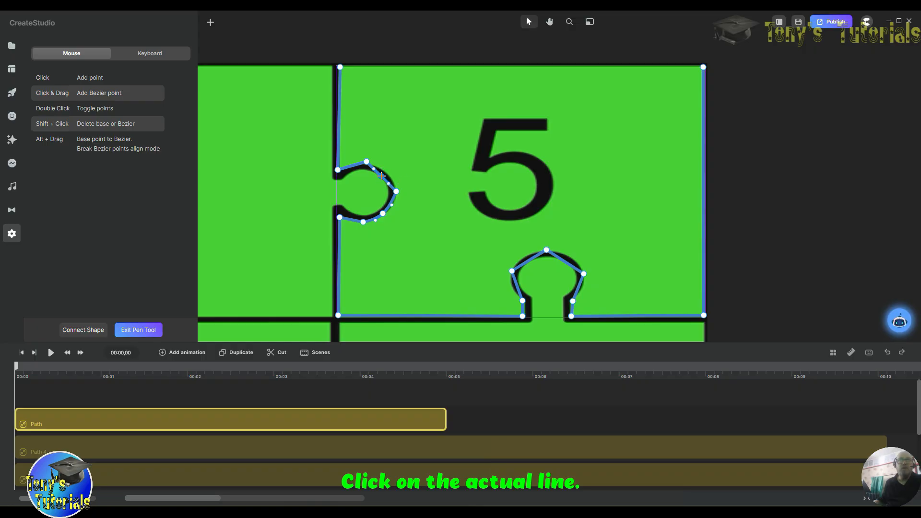
left_click_drag(381, 176, 385, 172)
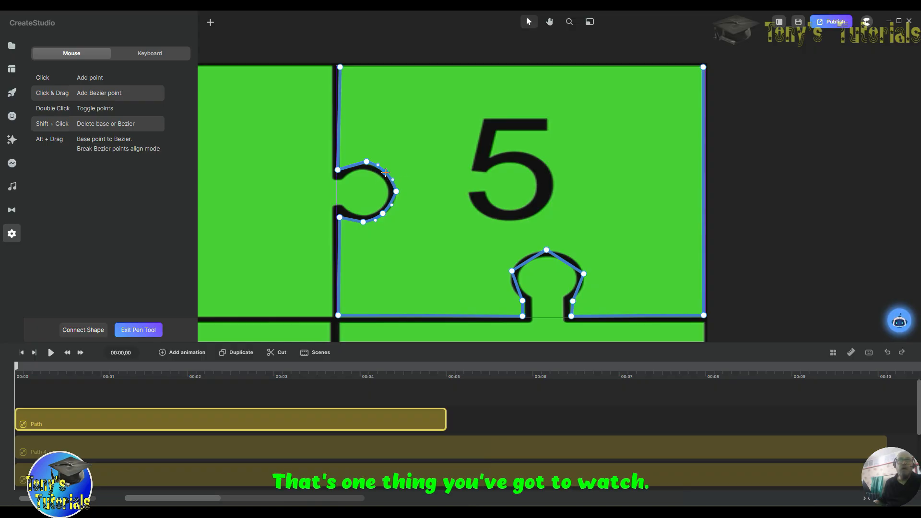
left_click(350, 166)
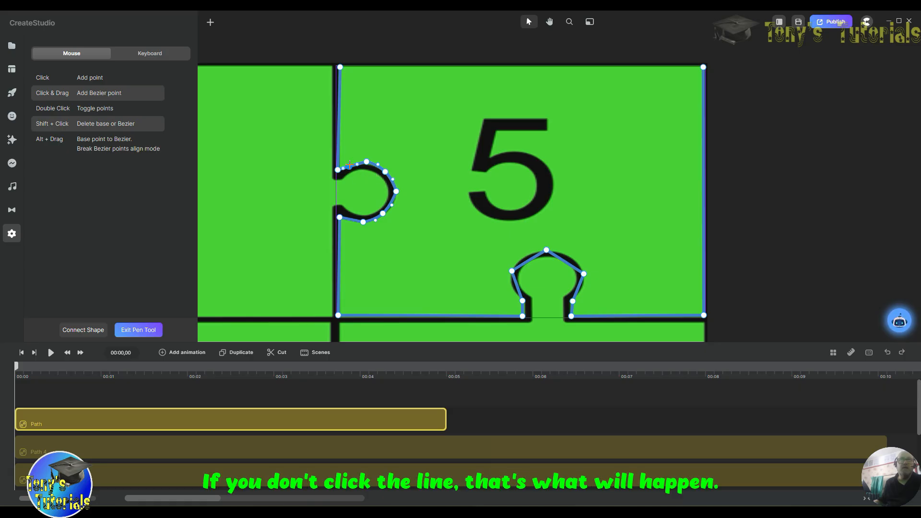
left_click(350, 218)
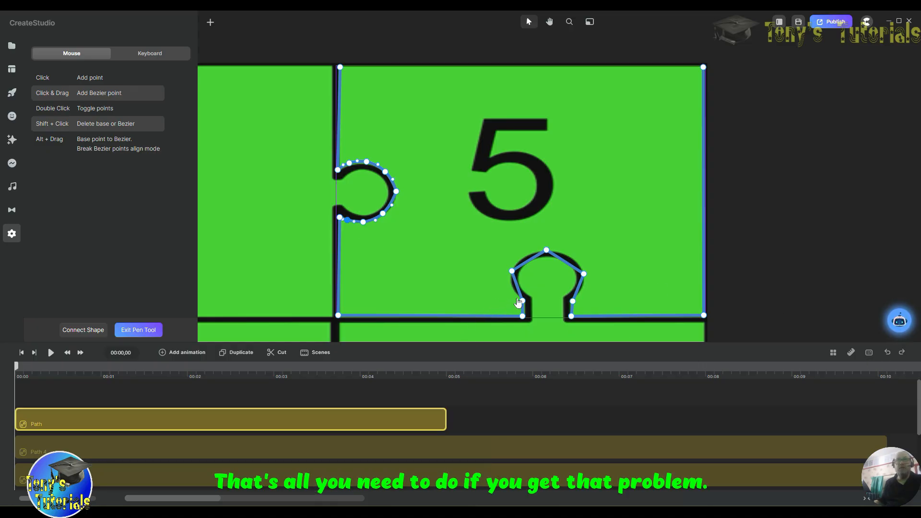
Step: Round piece 5's bottom socket with Bezier points that follow the traced outline, and connect the path into a closed shape
left_click(516, 283)
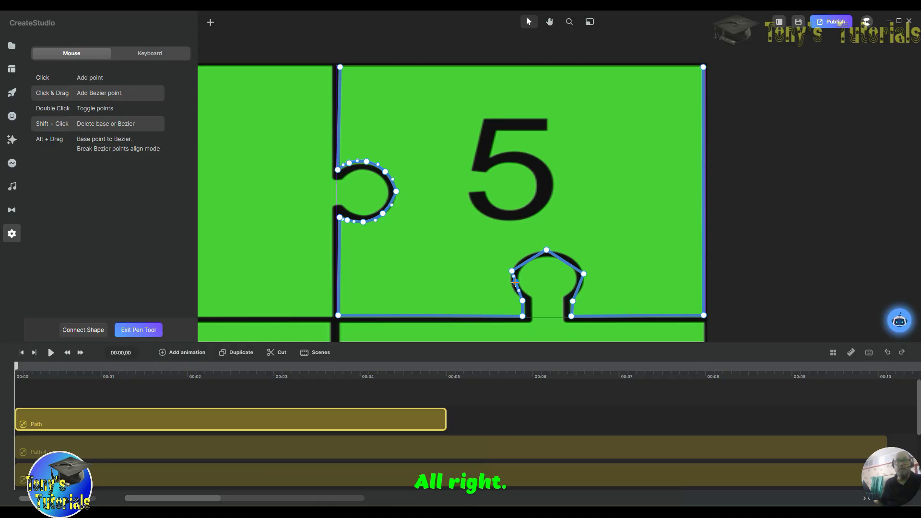
left_click_drag(516, 282, 509, 286)
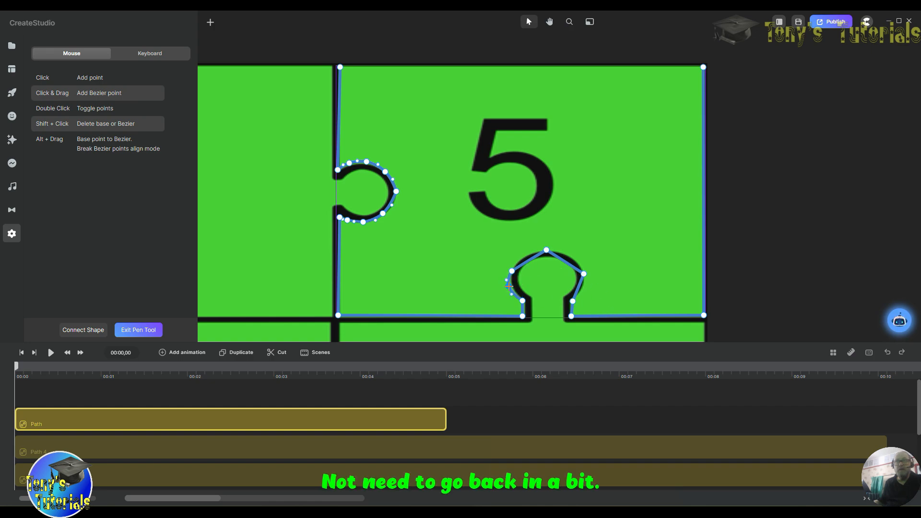
left_click(530, 259)
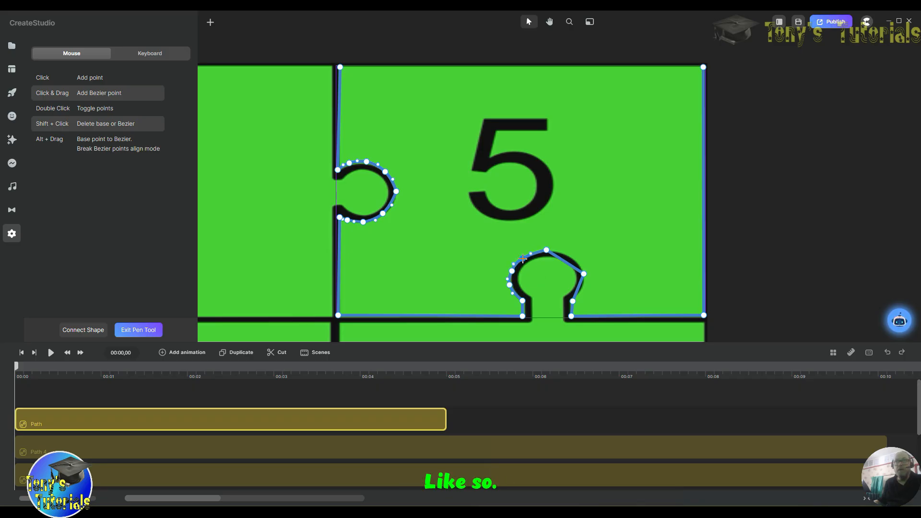
left_click(567, 263)
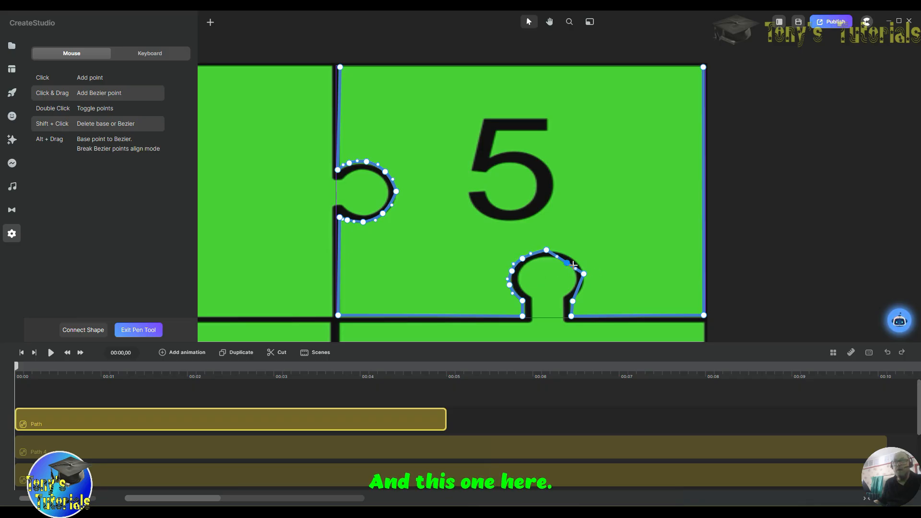
left_click_drag(568, 263, 574, 261)
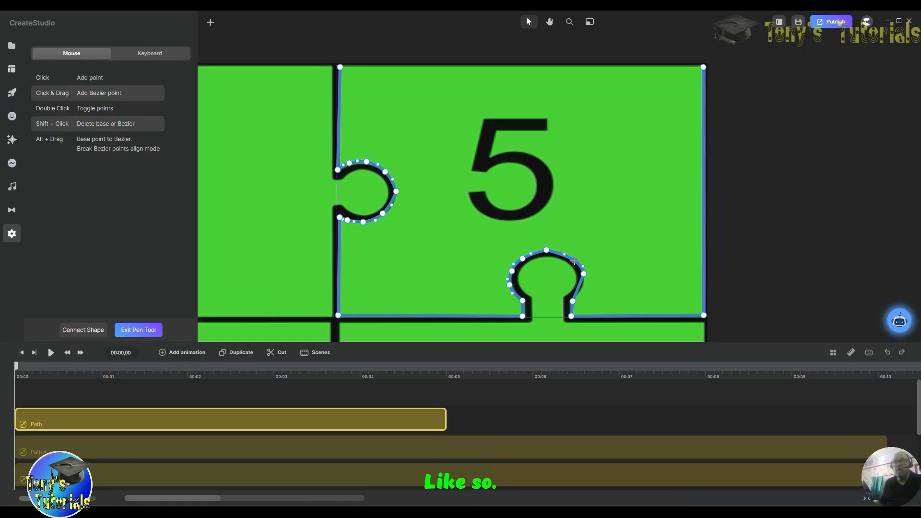
left_click(578, 290)
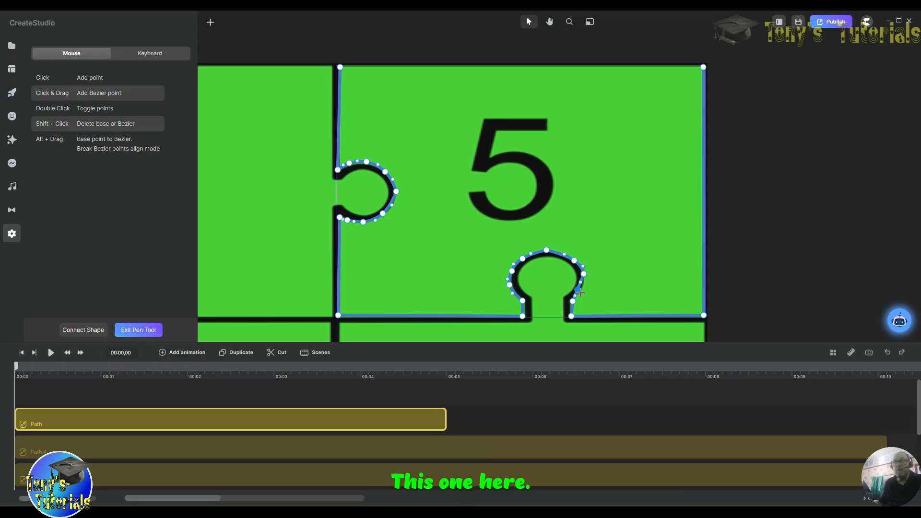
left_click_drag(578, 289, 581, 292)
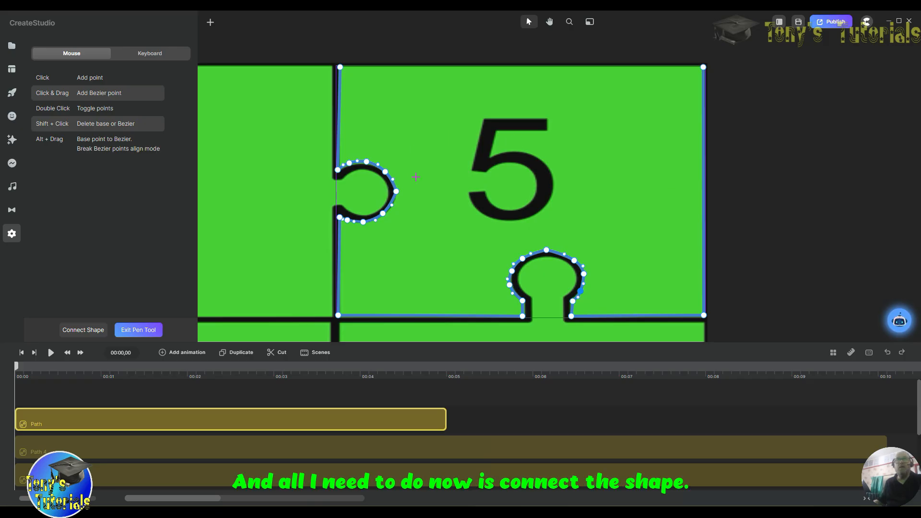
left_click(84, 331)
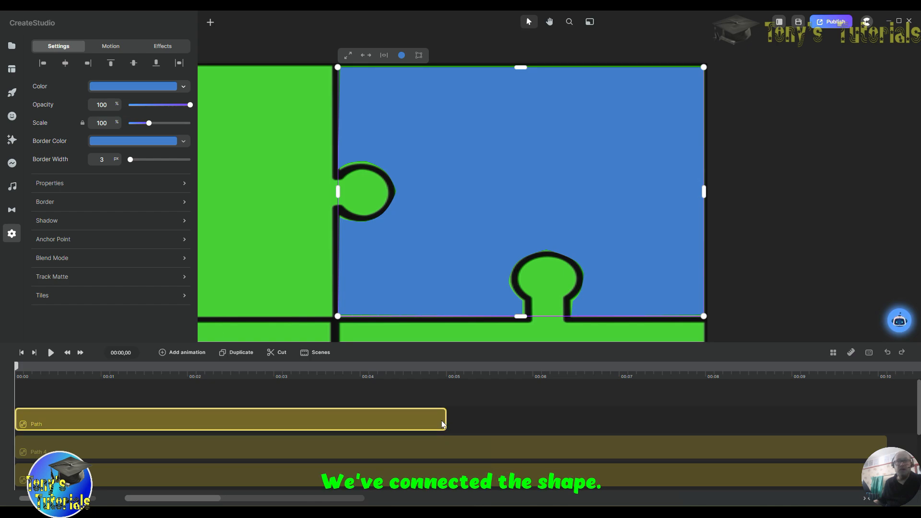
Step: Extend piece 5's path layer to the same 10-second end as the other path layers, and rename it Path 5
left_click_drag(444, 418, 886, 417)
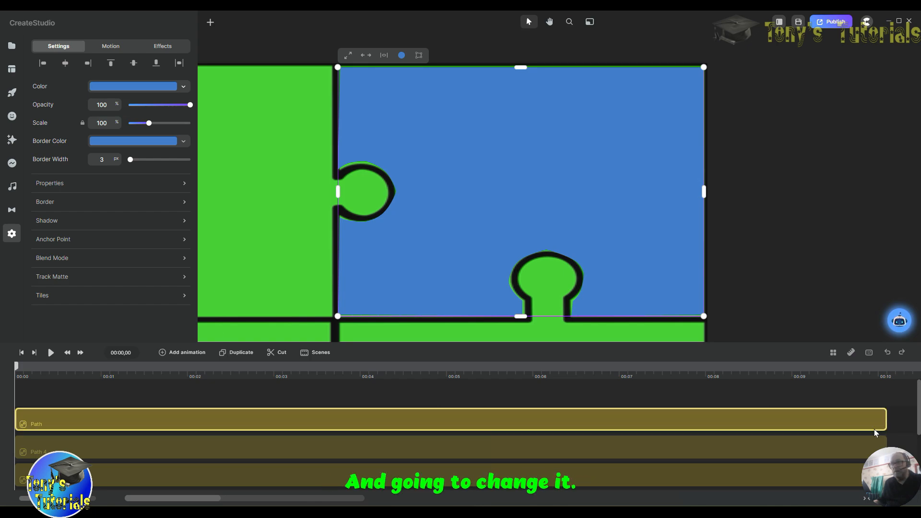
right_click(90, 418)
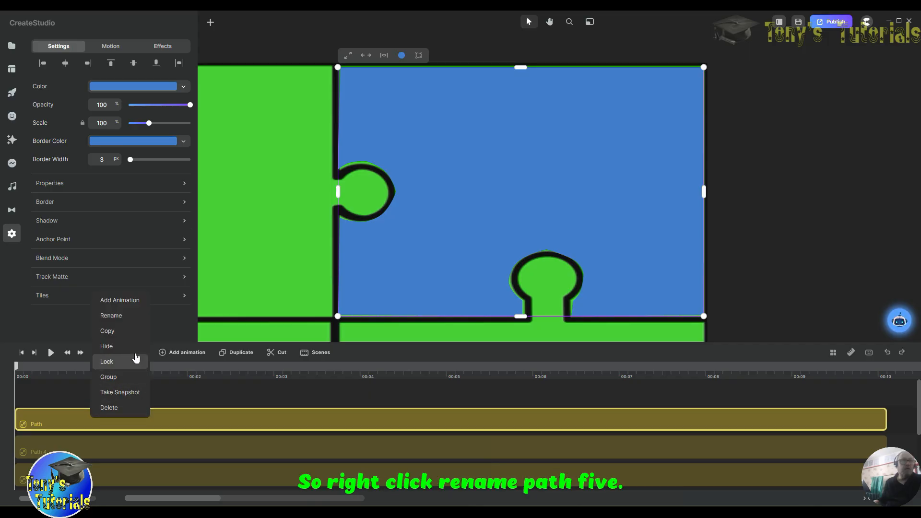
left_click(132, 318)
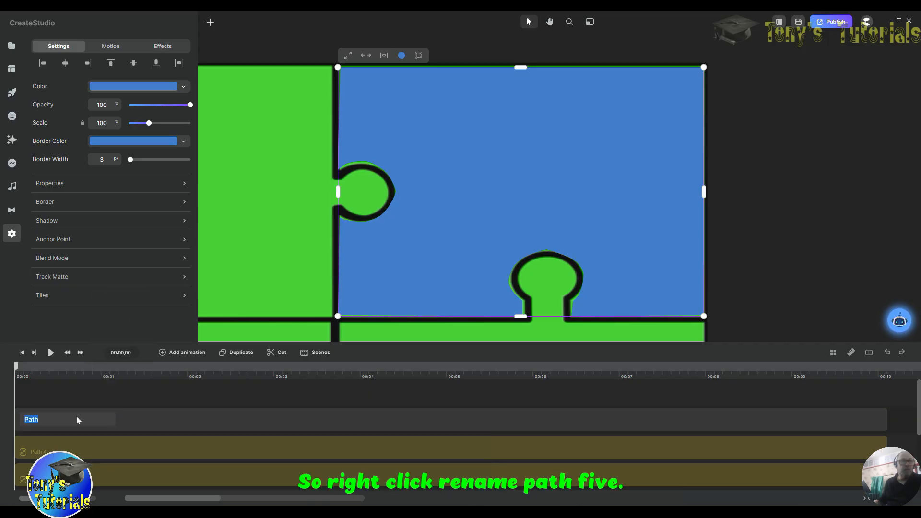
left_click(59, 421)
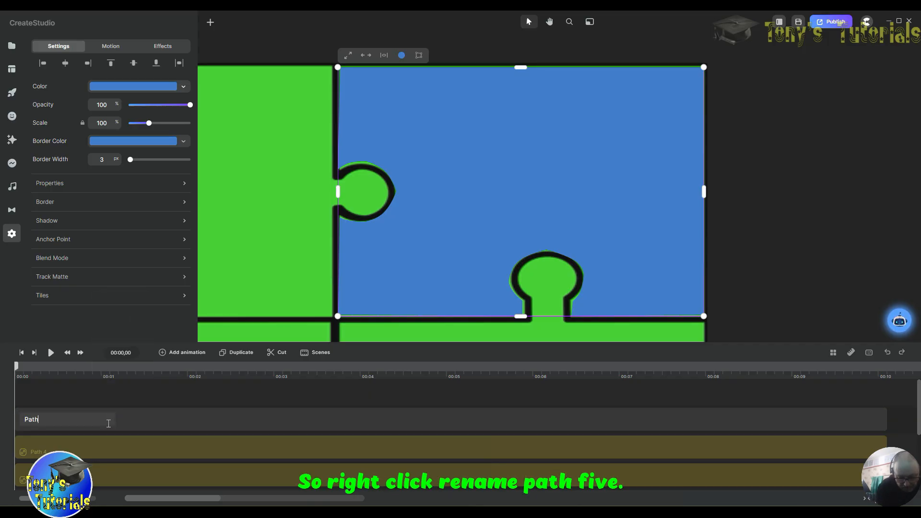
type("5")
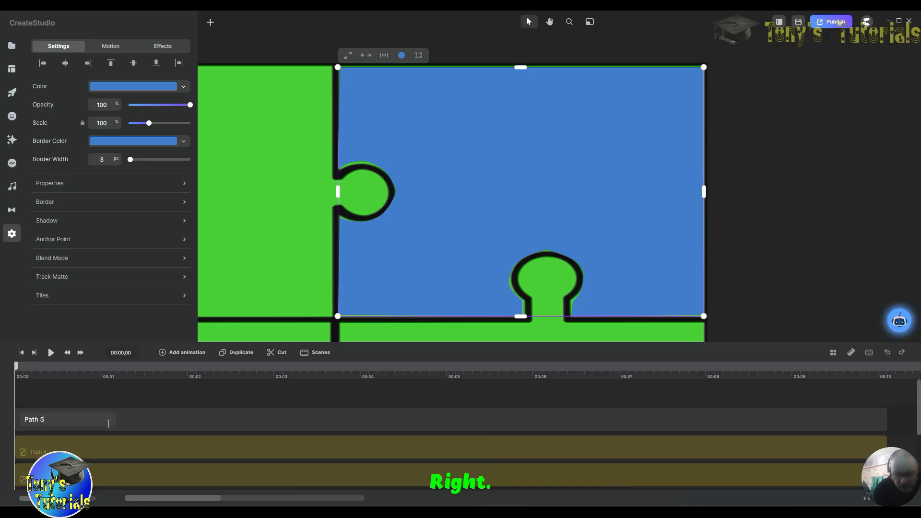
left_click(345, 394)
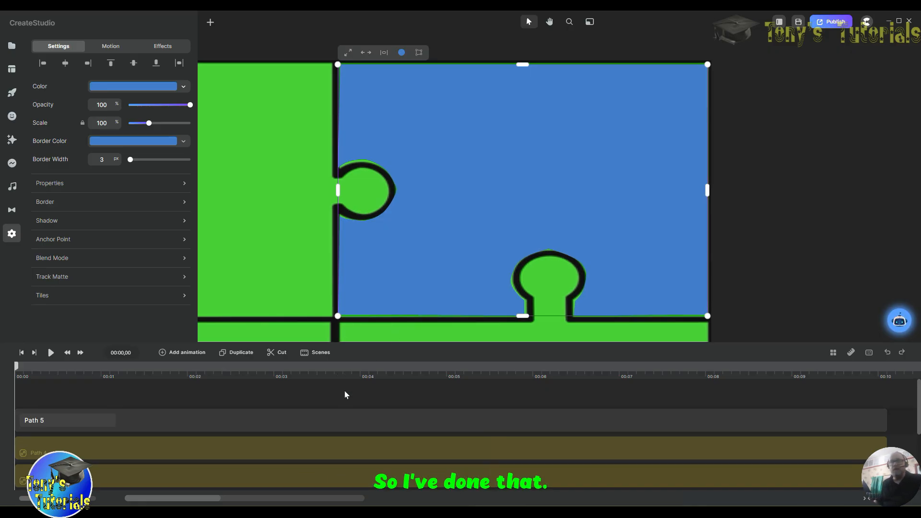
left_click(355, 394)
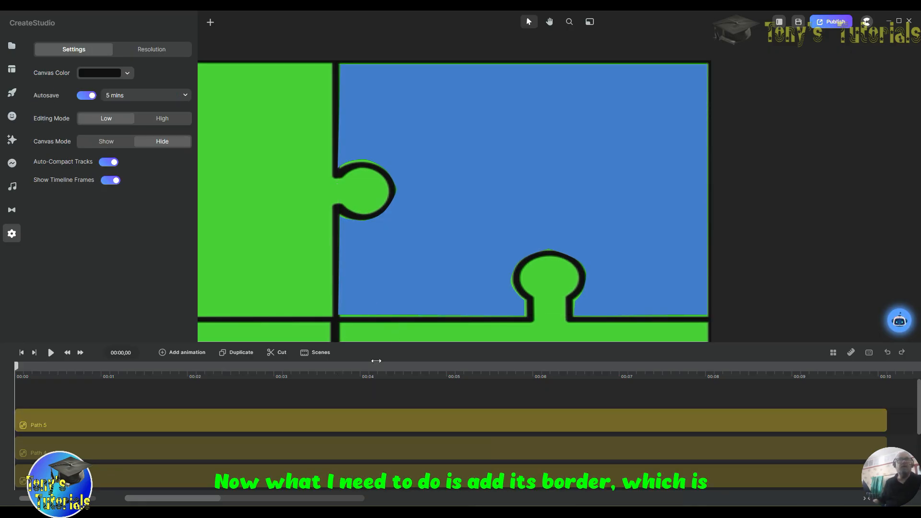
Step: Give Path 5 a black (020305) border with a width of 10 px
left_click(458, 282)
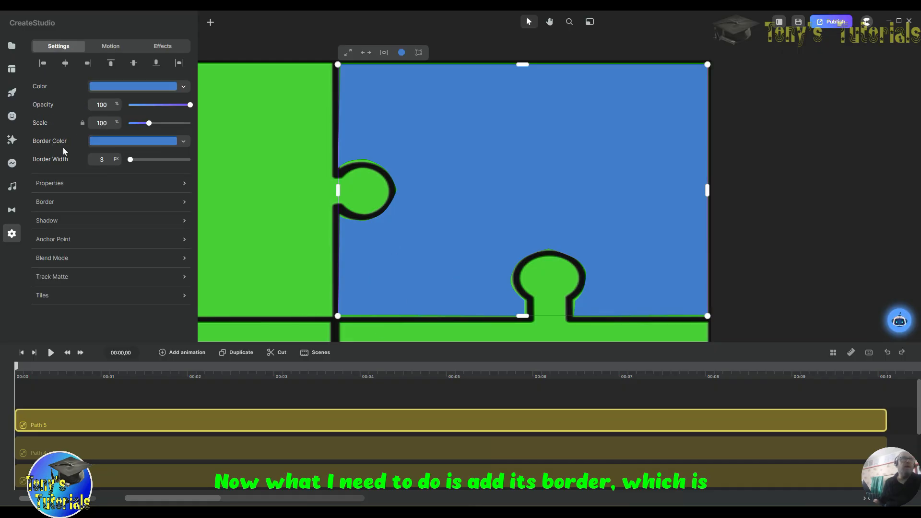
left_click(142, 145)
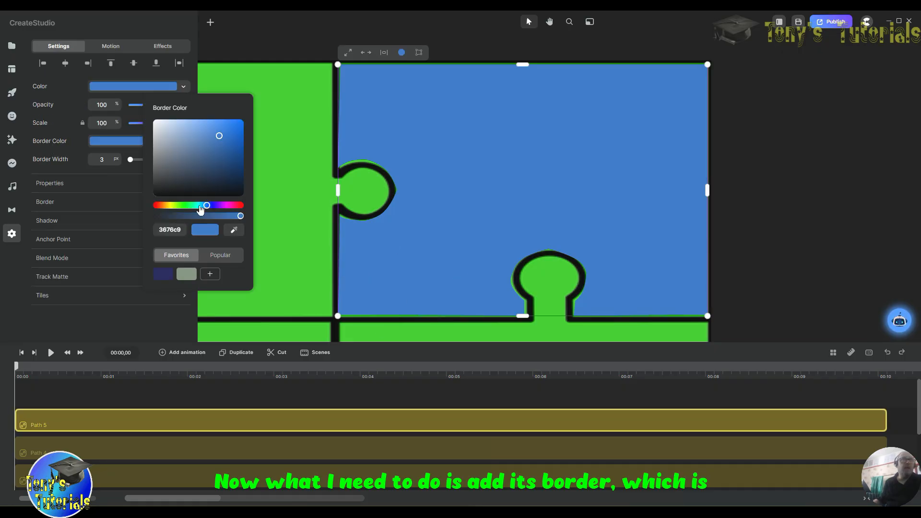
left_click(196, 194)
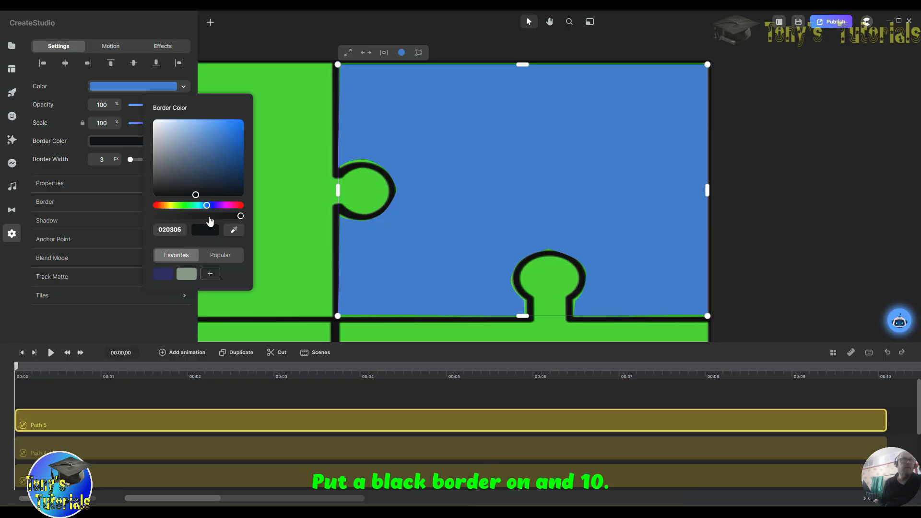
double_click(102, 160)
type("10")
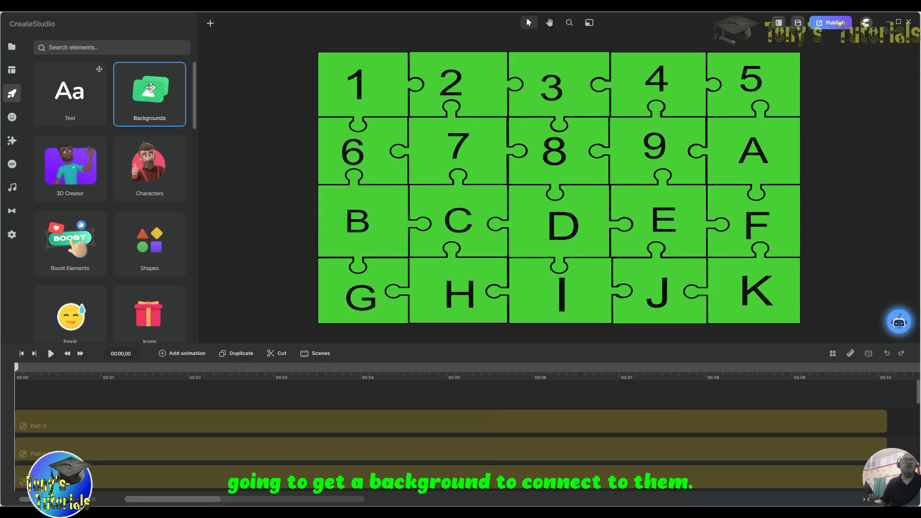
Step: Add the View on Manhattan background to the timeline above all the puzzle path layers
left_click(172, 91)
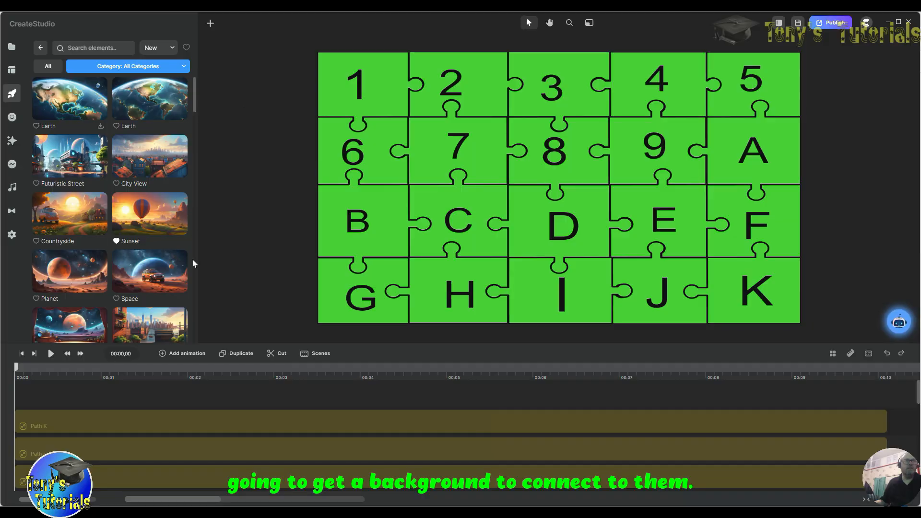
scroll(190, 267, "down", 5)
left_click_drag(163, 121, 32, 399)
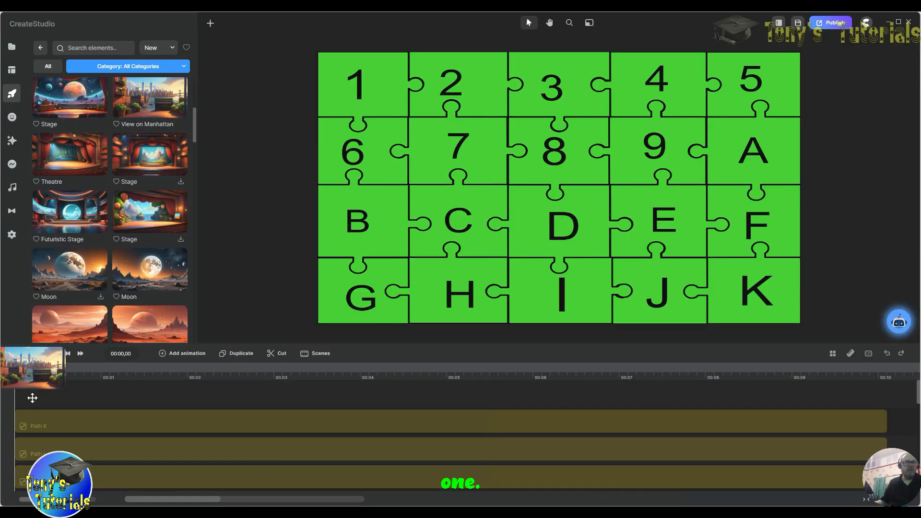
left_click_drag(128, 98, 112, 413)
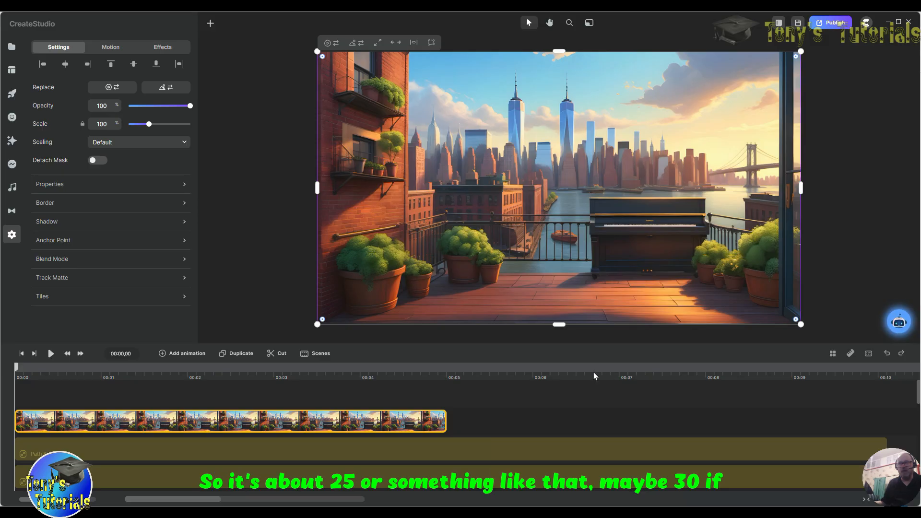
Step: Extend the Manhattan background clip to the path layers' 10-second end, and lengthen all layers together to 30 seconds
left_click_drag(595, 374, 472, 370)
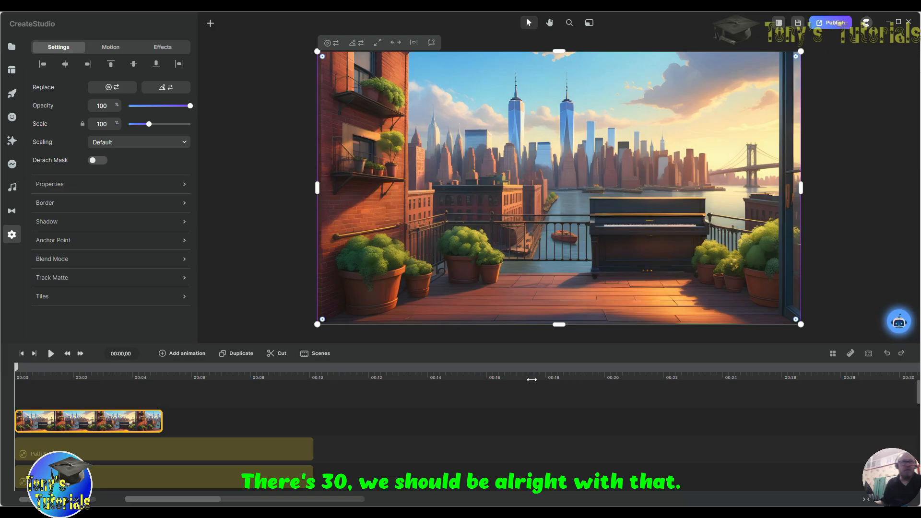
left_click_drag(162, 420, 314, 421)
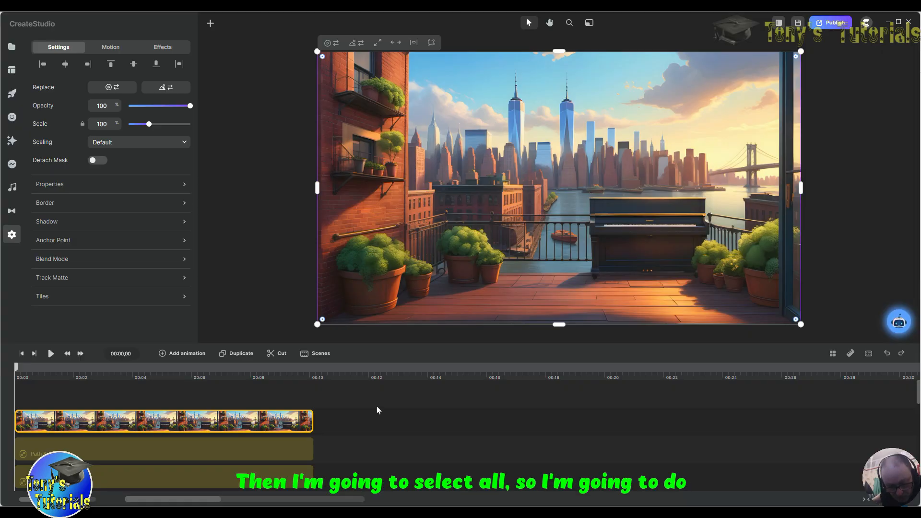
key("ctrl+a")
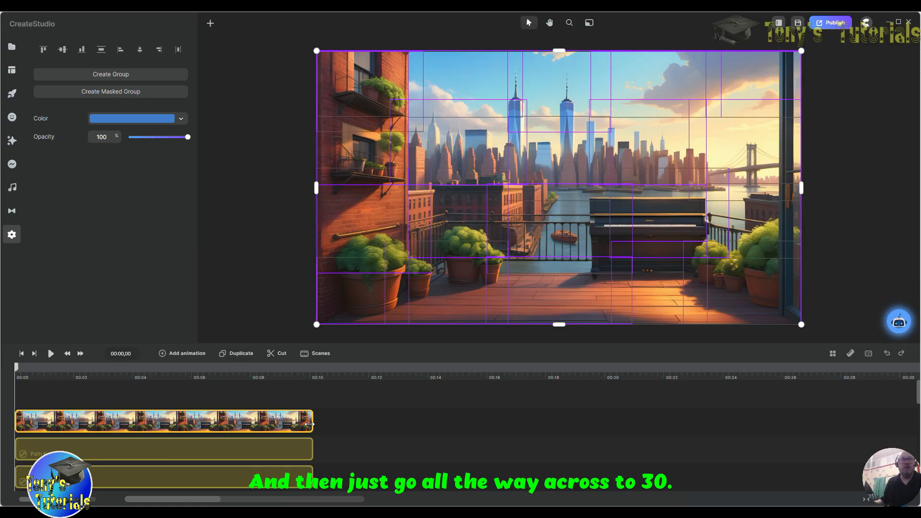
left_click_drag(309, 423, 910, 425)
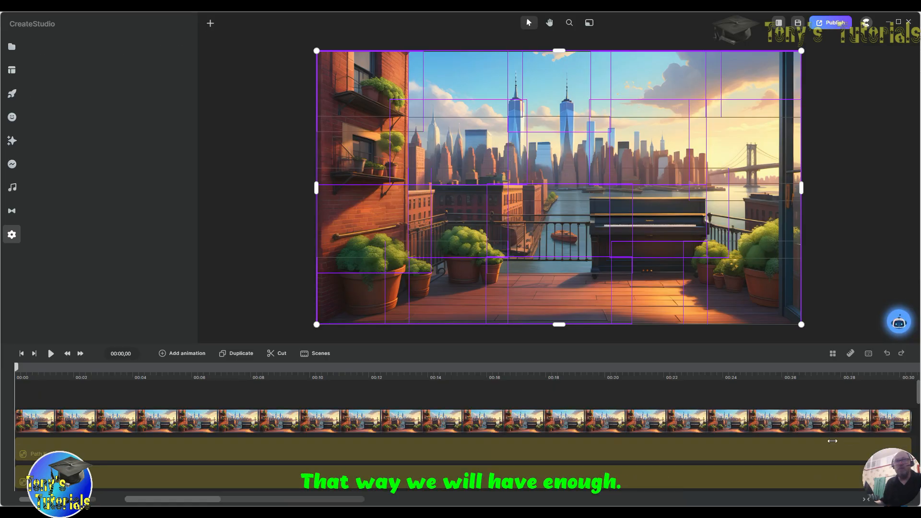
left_click(428, 396)
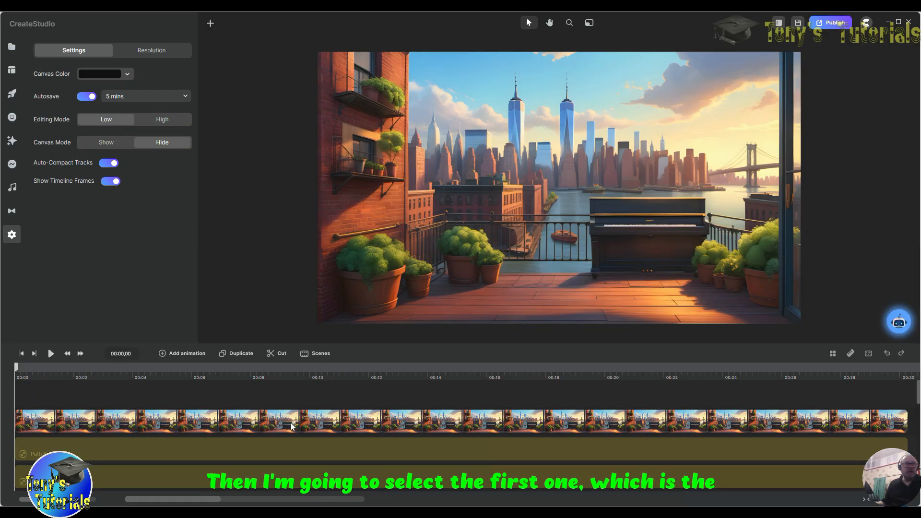
Step: Duplicate the 30-second Manhattan background clip several times to stack full-length copies above the path layers
left_click(306, 426)
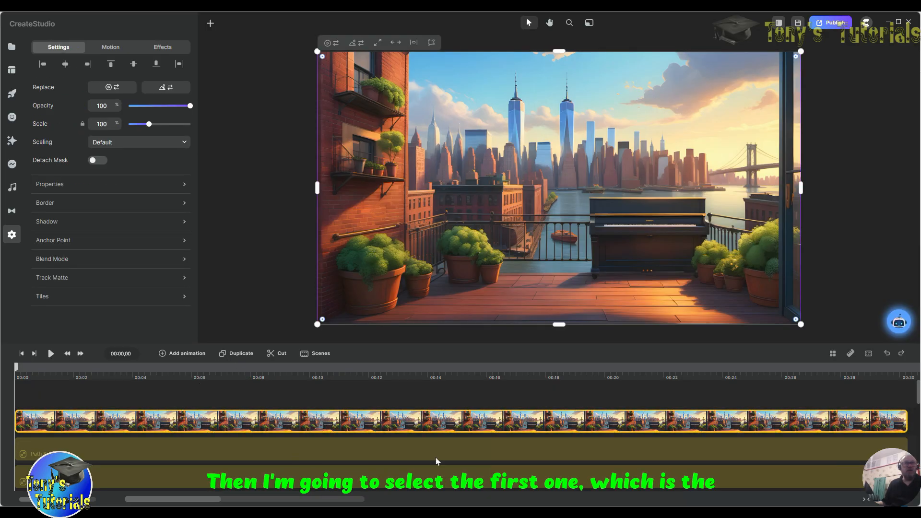
left_click(237, 355)
left_click(237, 355)
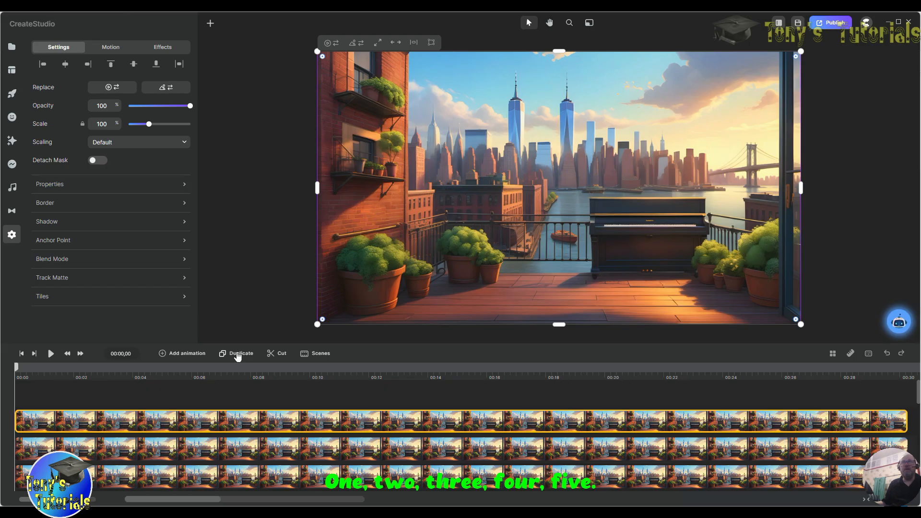
scroll(376, 399, "down", 3)
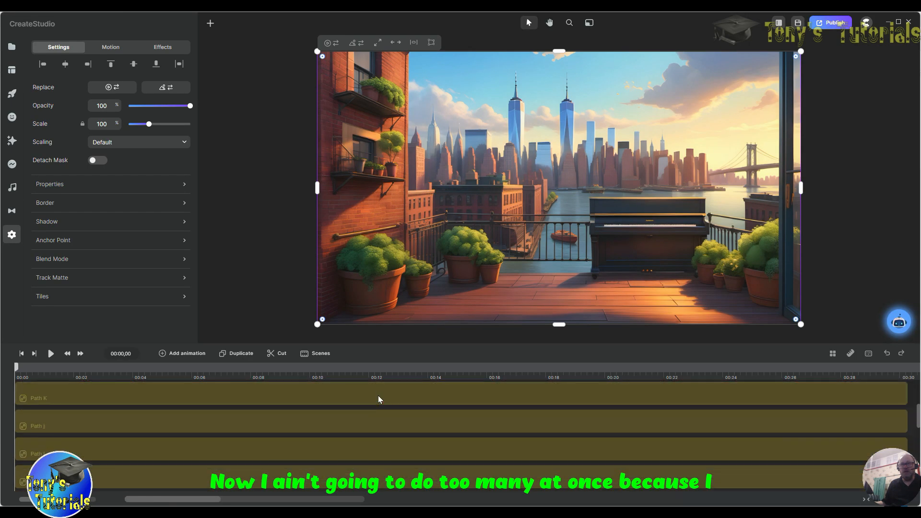
scroll(375, 404, "up", 3)
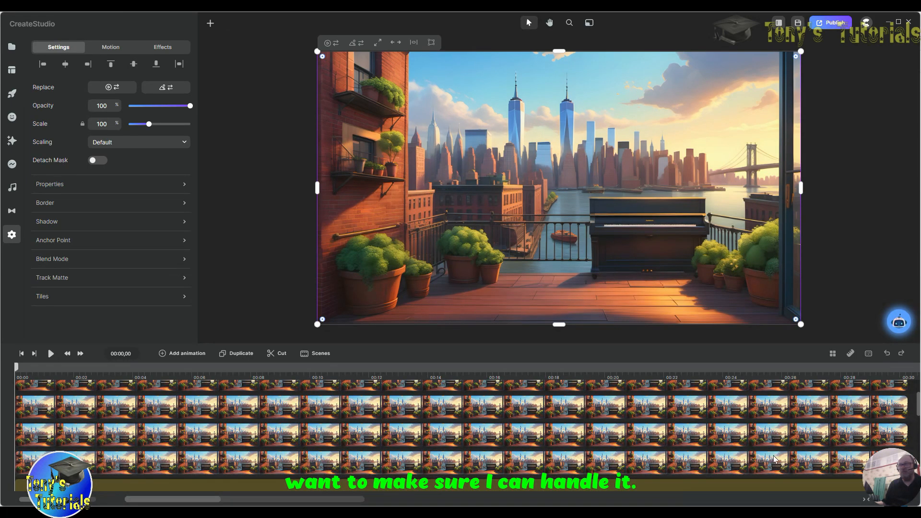
Step: Mask the lowest Manhattan image copy with the Path K layer directly beneath it
left_click(575, 368)
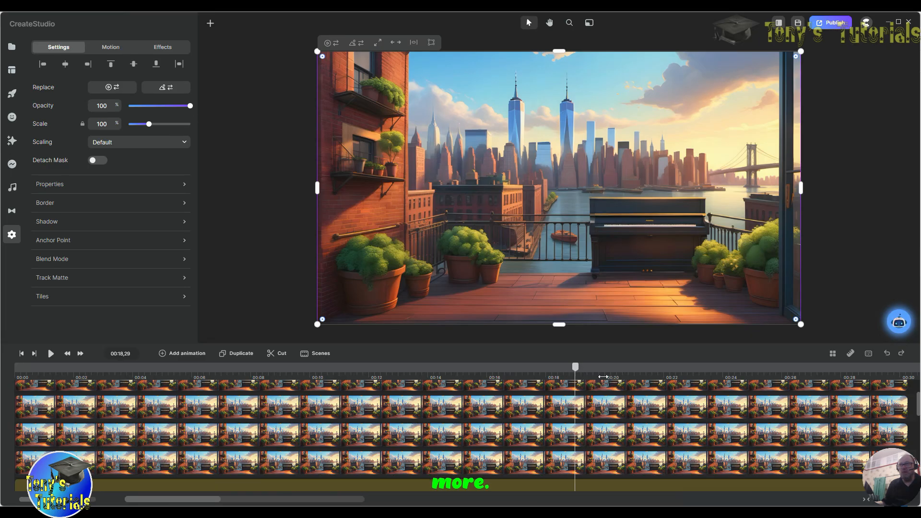
scroll(643, 370, "up", 1)
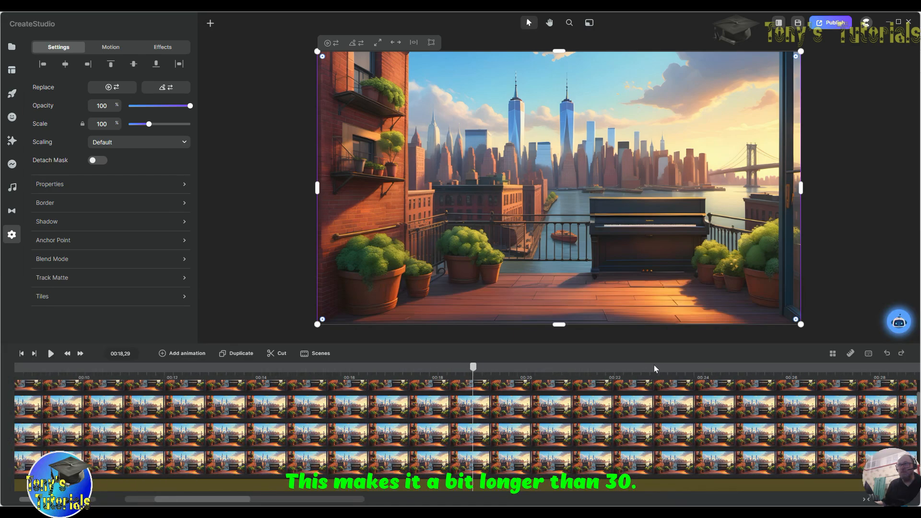
scroll(621, 368, "down", 1)
left_click(619, 369)
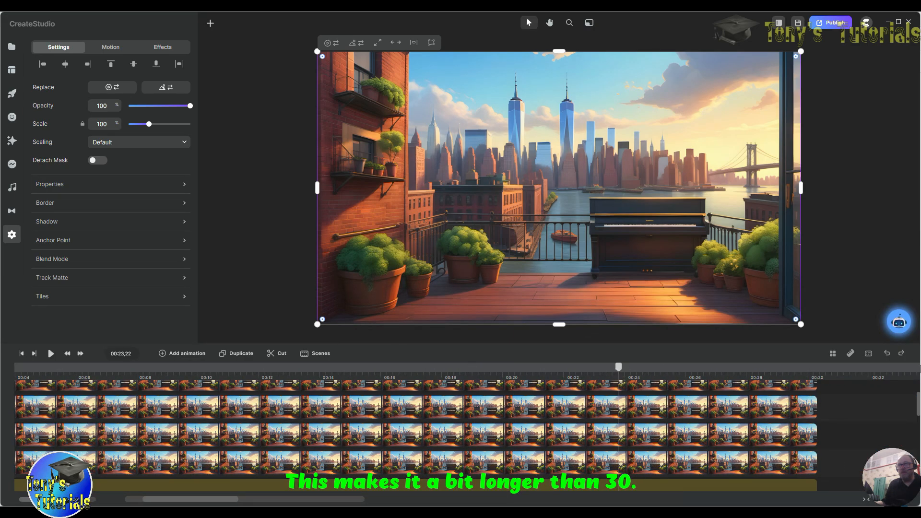
scroll(844, 427, "down", 2)
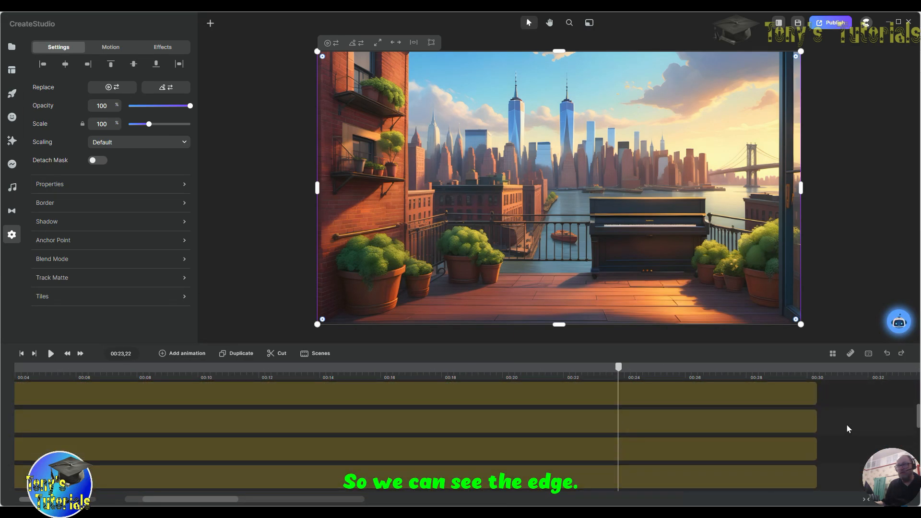
scroll(846, 427, "up", 2)
left_click_drag(842, 462, 751, 488)
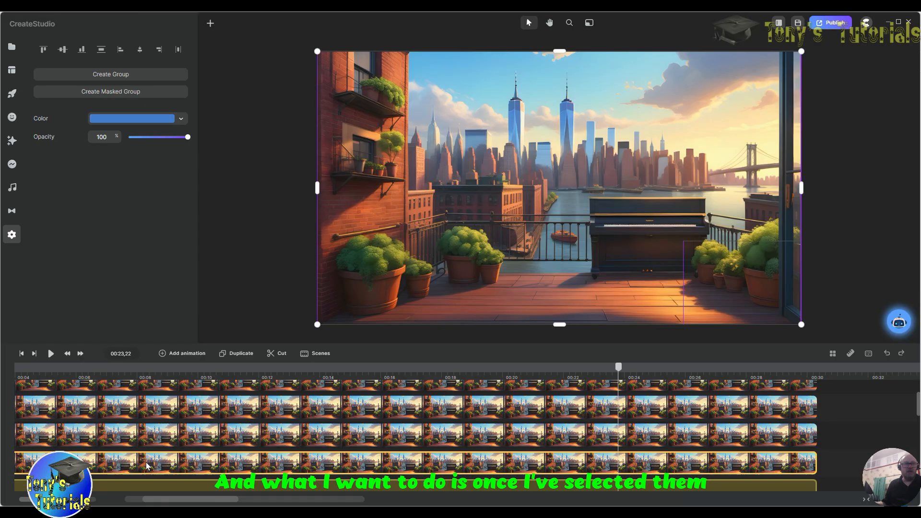
right_click(309, 461)
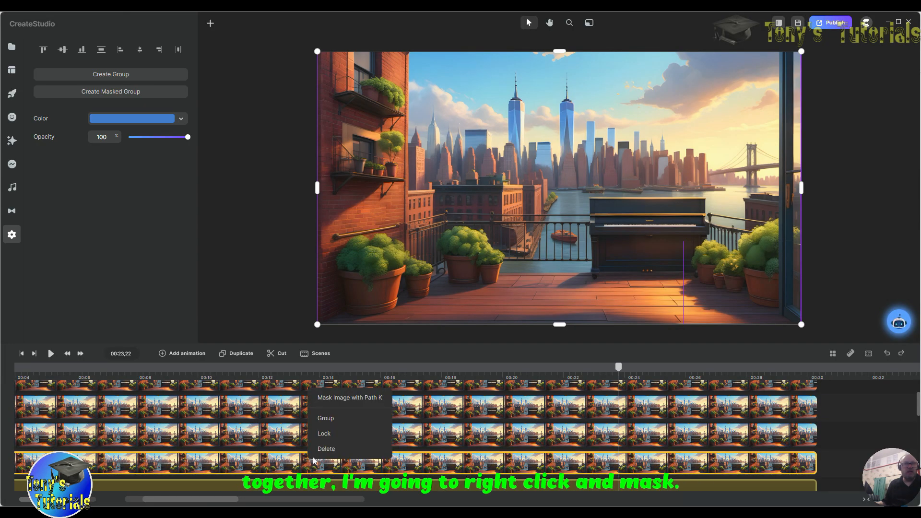
left_click(360, 401)
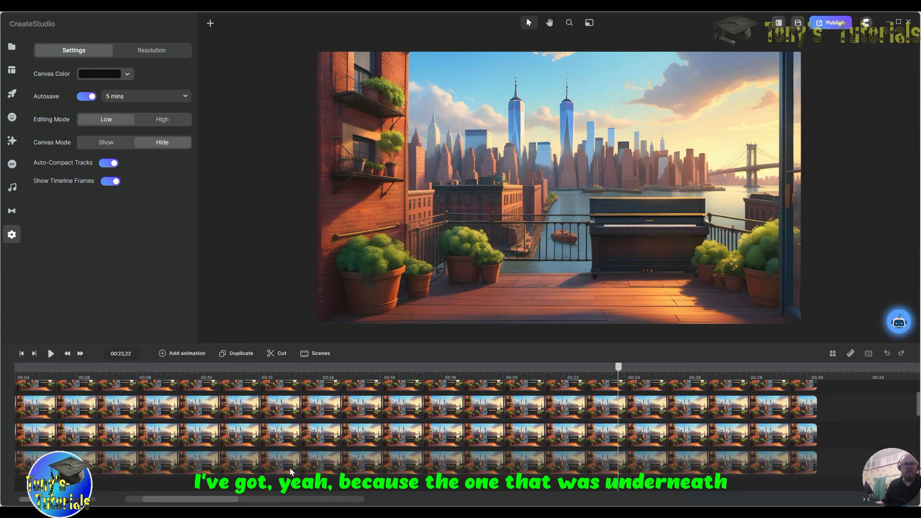
Step: Show the hidden image masked with Path K and shift its clip to start at about 17 seconds
right_click(369, 467)
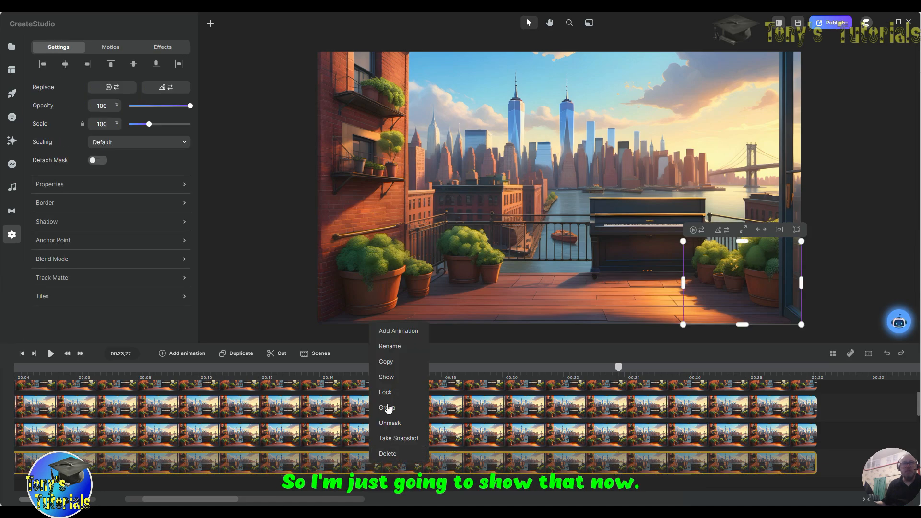
left_click(396, 377)
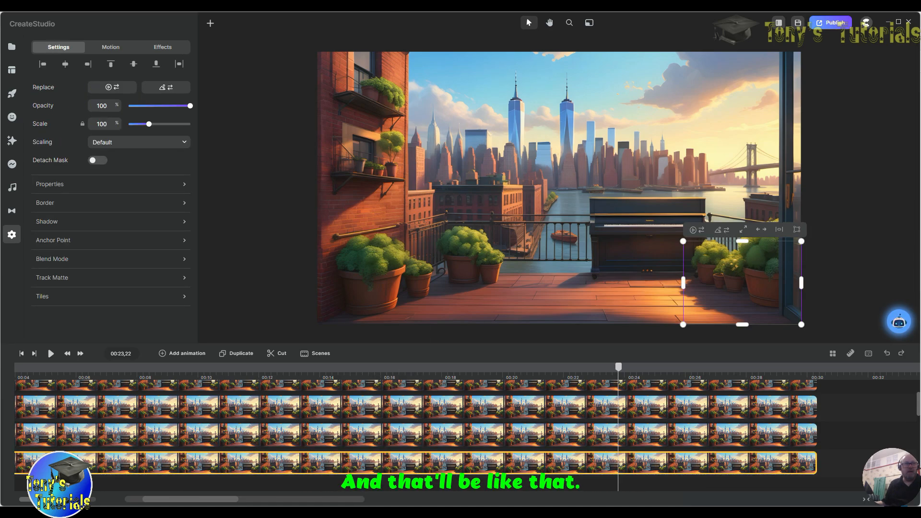
left_click_drag(204, 462, 610, 453)
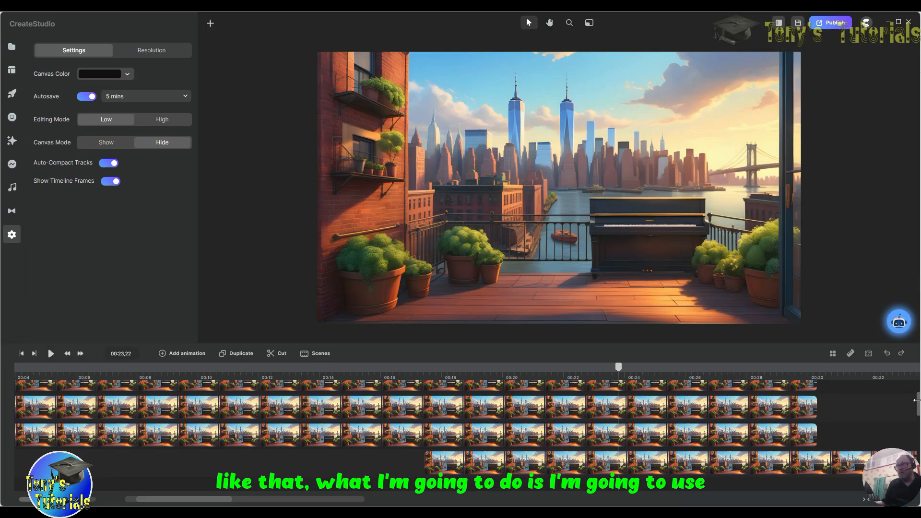
Step: Mask the lowest unmasked Manhattan image copy with the Path j layer
left_click_drag(917, 405, 916, 416)
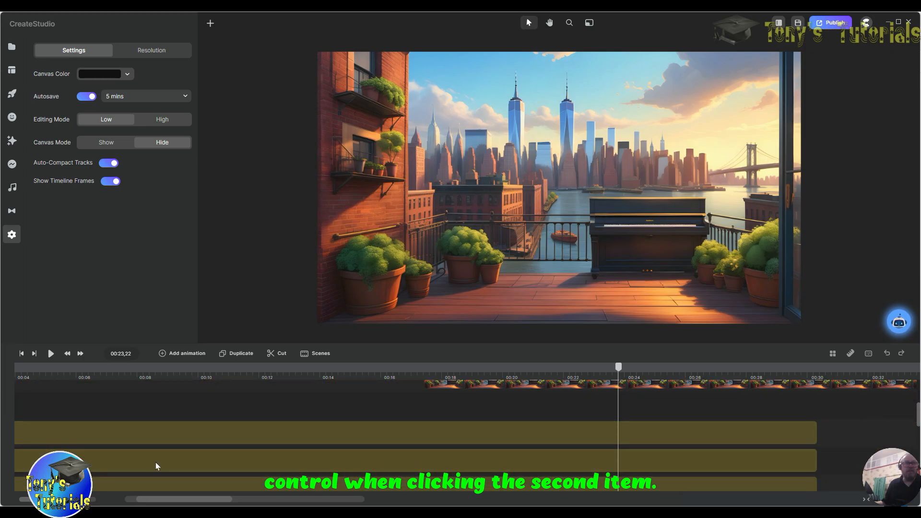
left_click(176, 434)
scroll(215, 404, "up", 3)
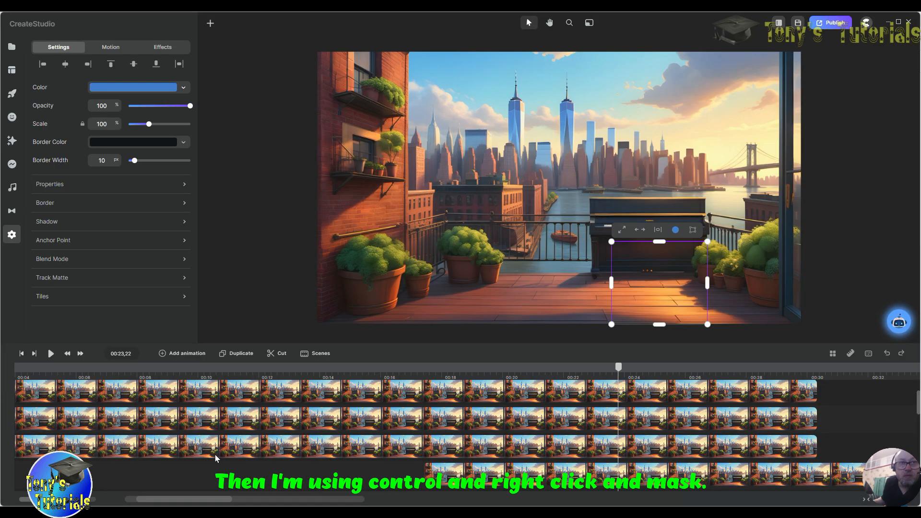
right_click(260, 448, "ctrl")
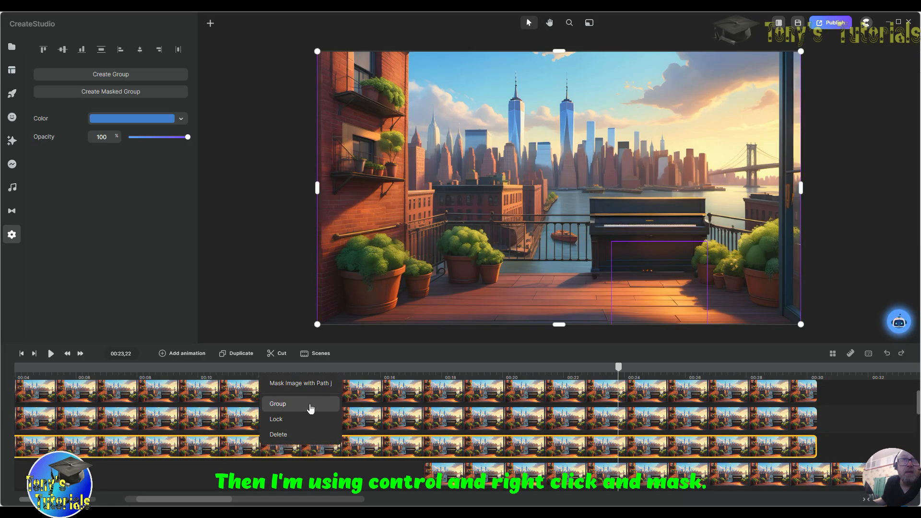
left_click(322, 388)
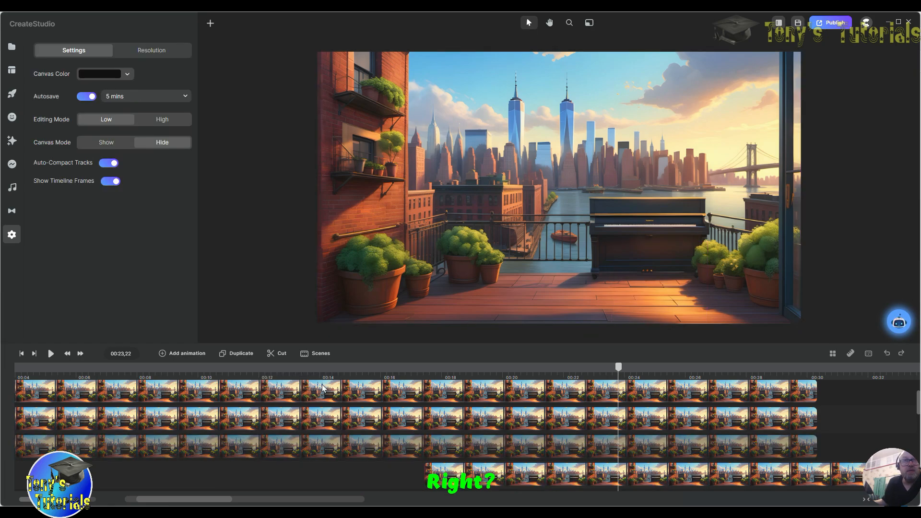
Step: Show the image masked with Path j and align its clip's start with the shifted Path K clip
right_click(272, 450)
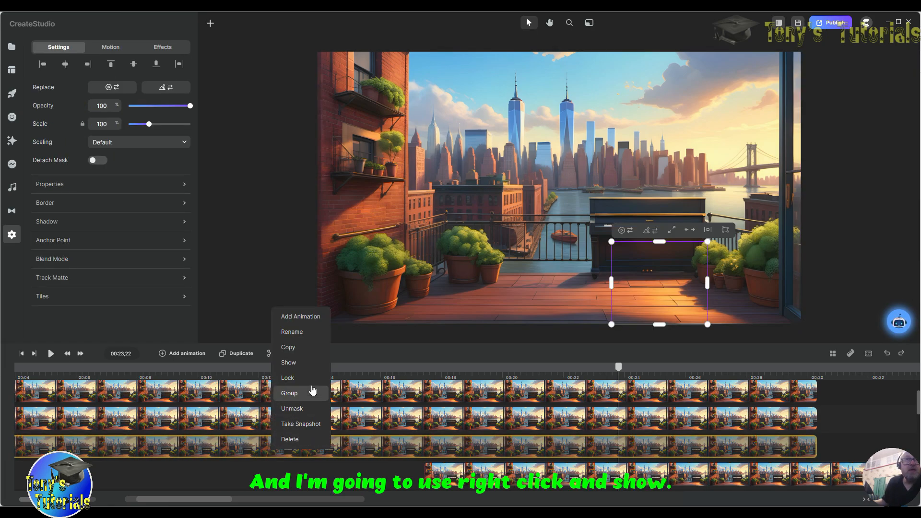
left_click(303, 365)
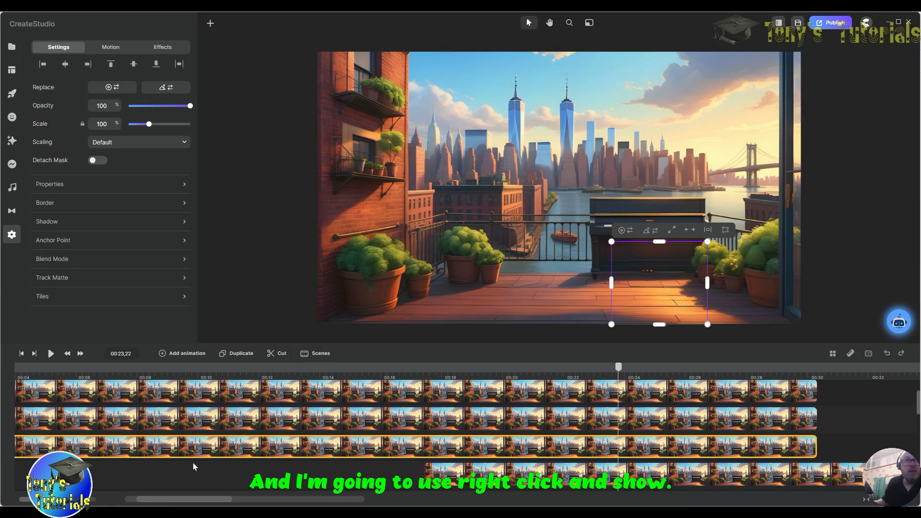
left_click_drag(329, 450, 517, 452)
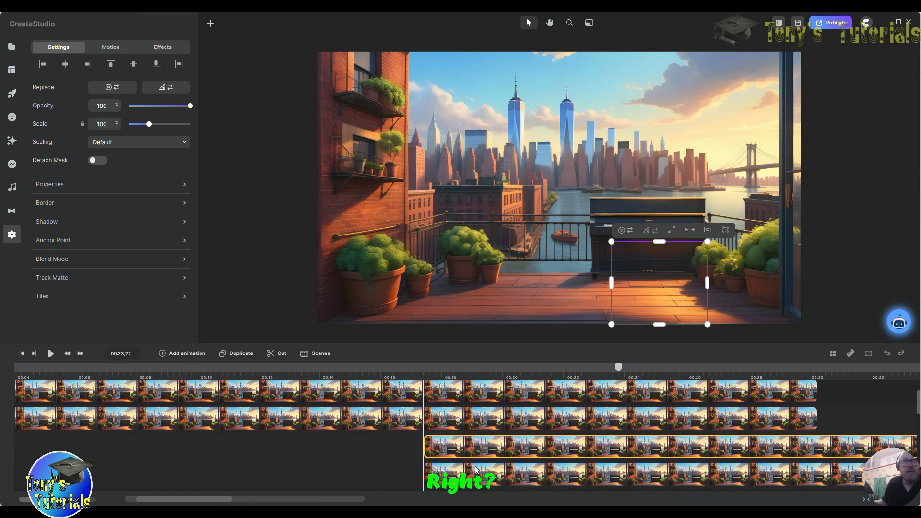
Step: Mask the next Manhattan image copy up with the Path I layer
scroll(289, 458, "down", 3)
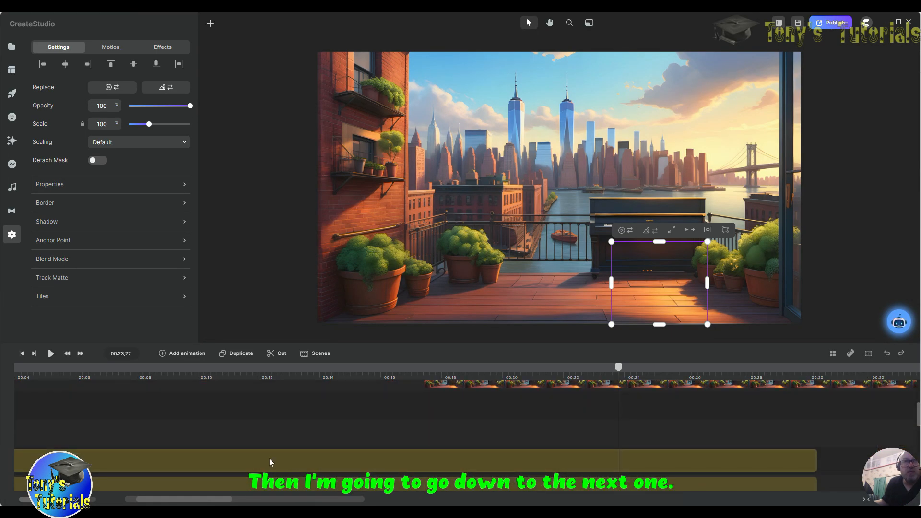
left_click(269, 459)
scroll(290, 439, "up", 3)
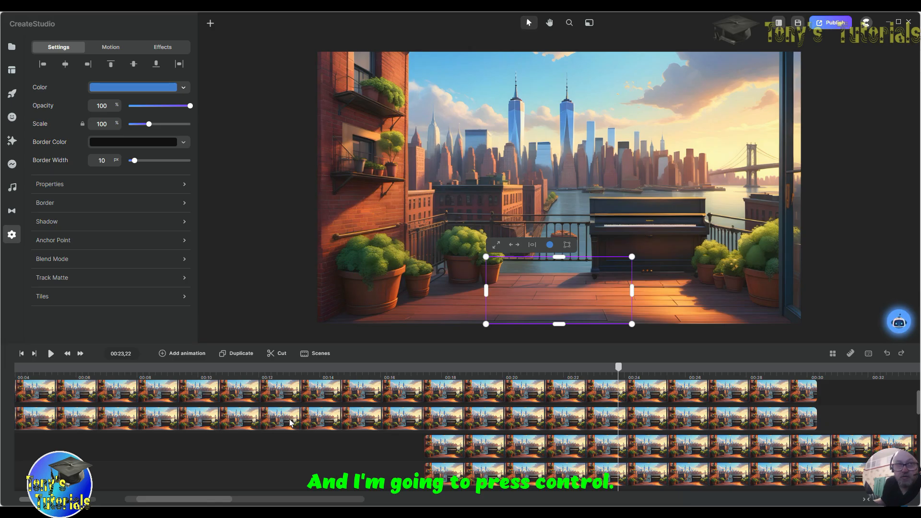
left_click(290, 422, "ctrl")
right_click(290, 422)
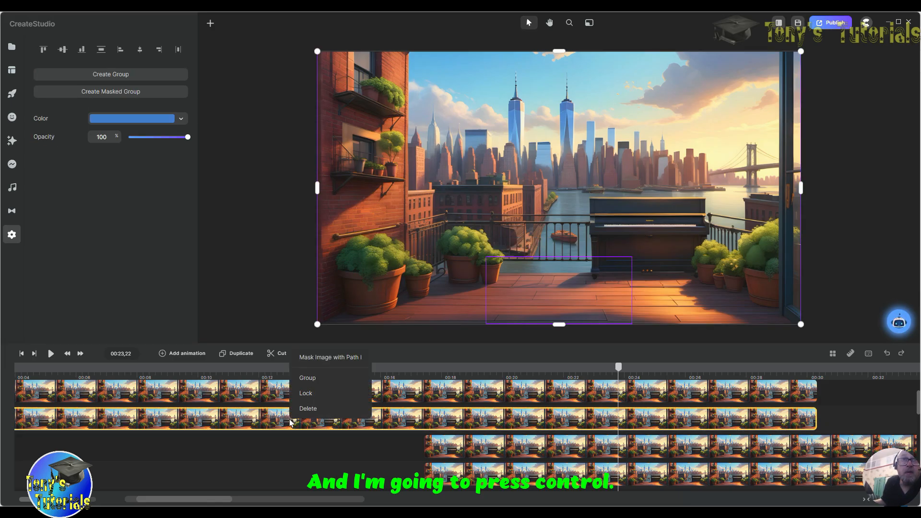
left_click(328, 360)
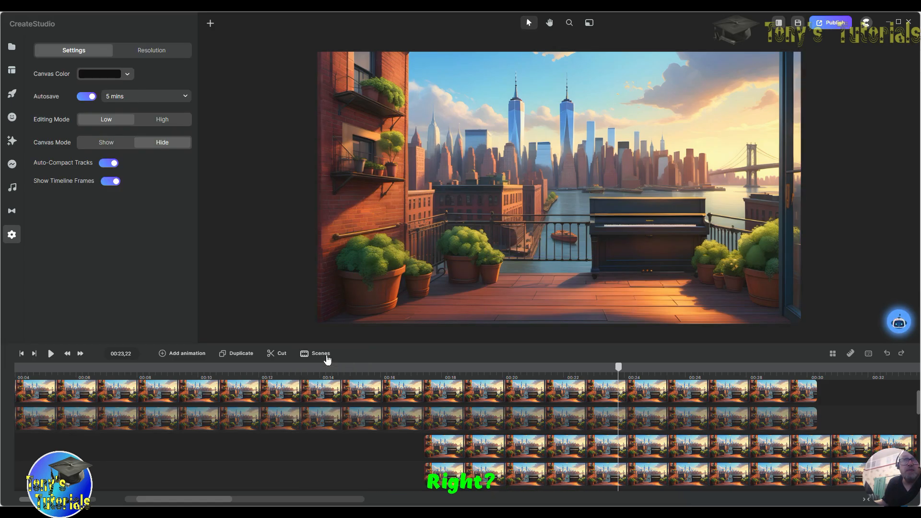
Step: Align the Path I masked clip's start with the other shifted clips and show the hidden image
left_click(192, 419)
left_click_drag(293, 416, 546, 422)
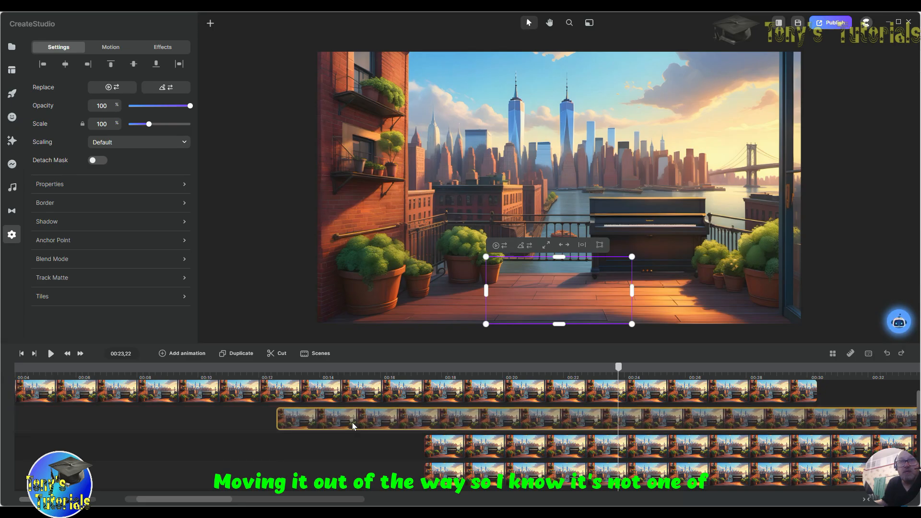
left_click_drag(353, 425, 501, 425)
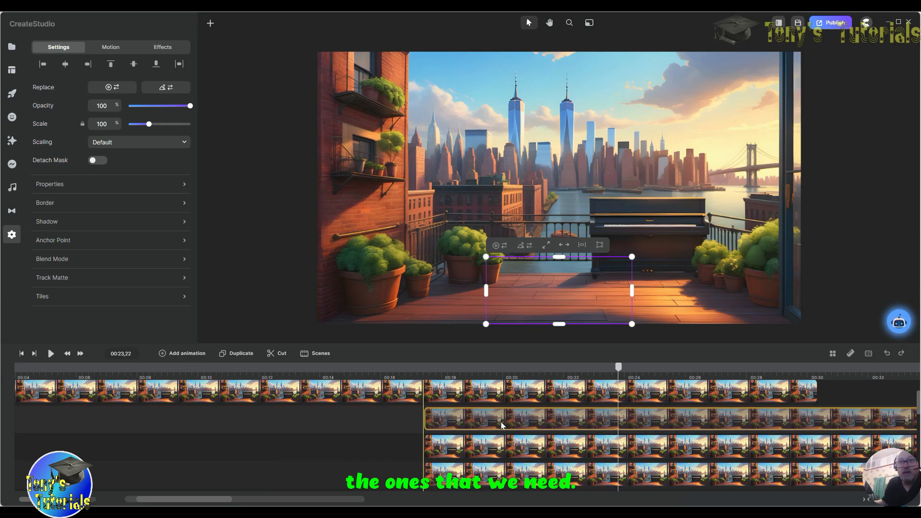
right_click(499, 420)
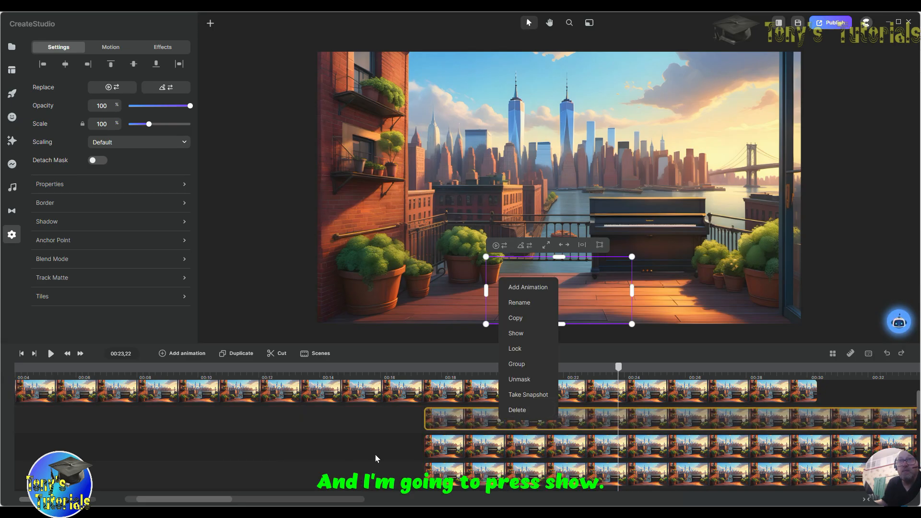
left_click(531, 334)
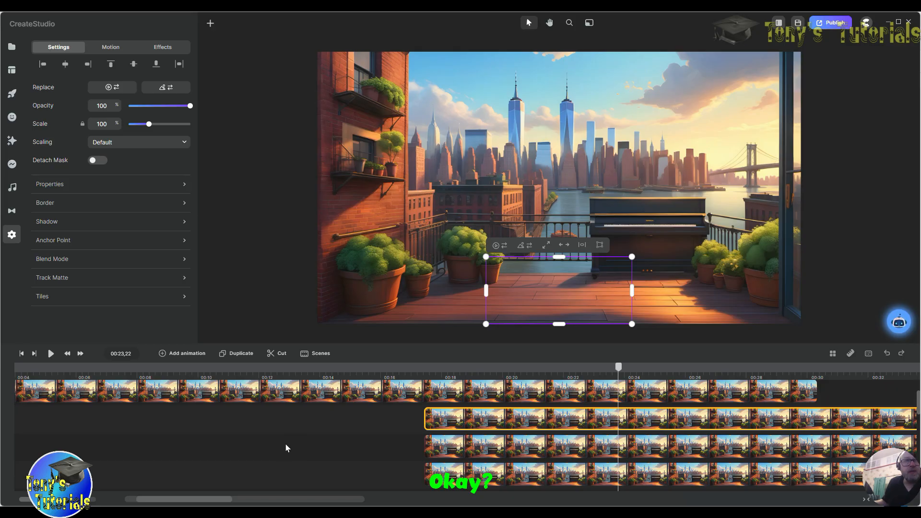
Step: Mask the next unmasked Manhattan image copy with the next puzzle path layer down
scroll(284, 446, "down", 3)
scroll(287, 441, "up", 2)
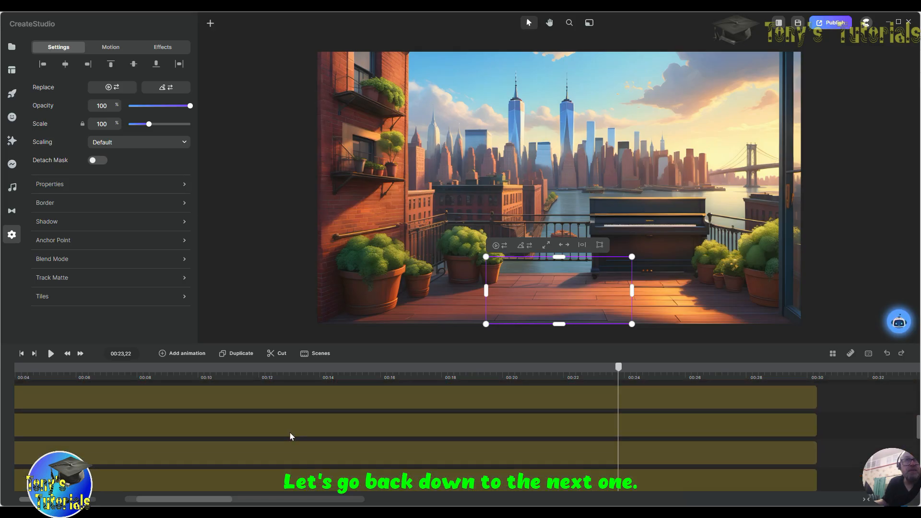
Step: Mask the lowest full-length background copy with the path shape Path h
left_click(267, 481)
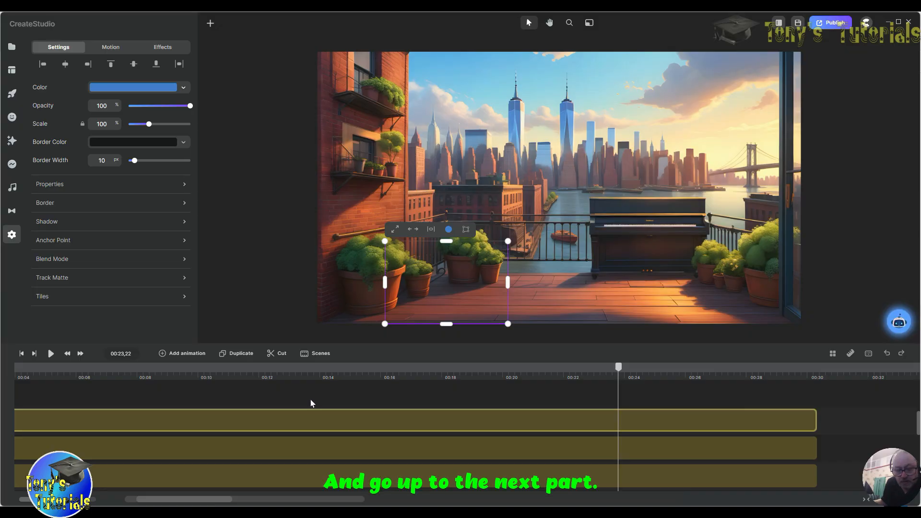
scroll(312, 402, "up", 2)
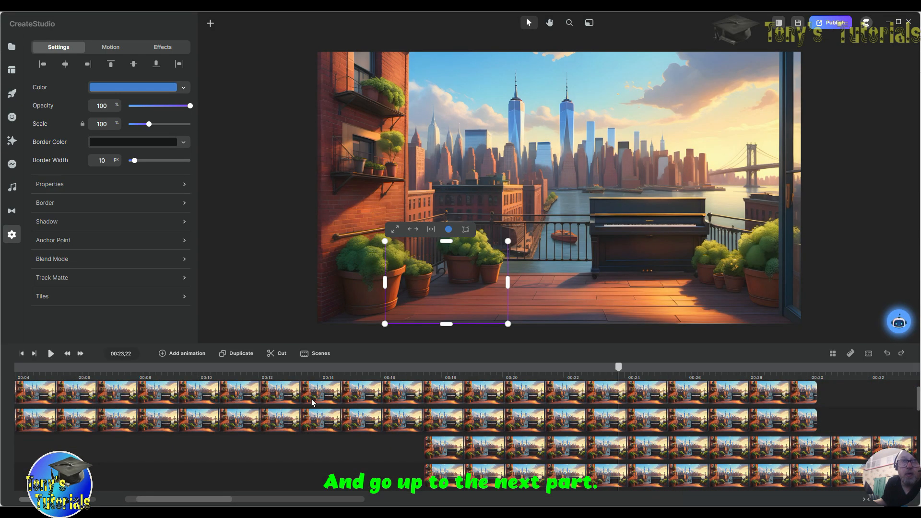
right_click(292, 423)
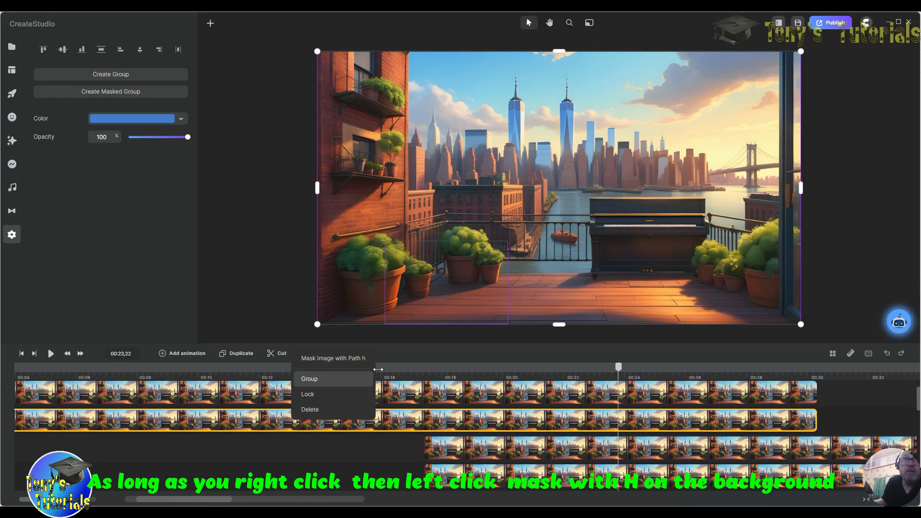
left_click(359, 360)
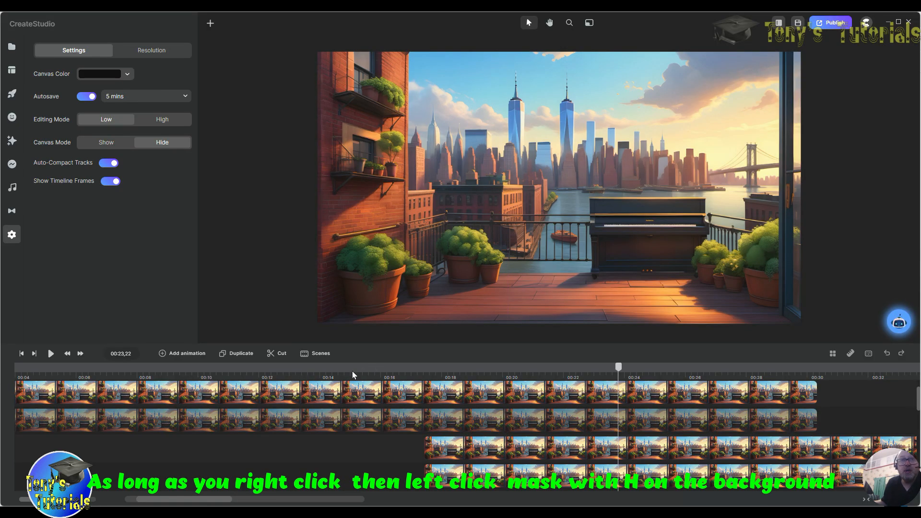
Step: Show the background copy masked with Path h and move it along the timeline to start with the other masked clips, at about 00:17
right_click(311, 417)
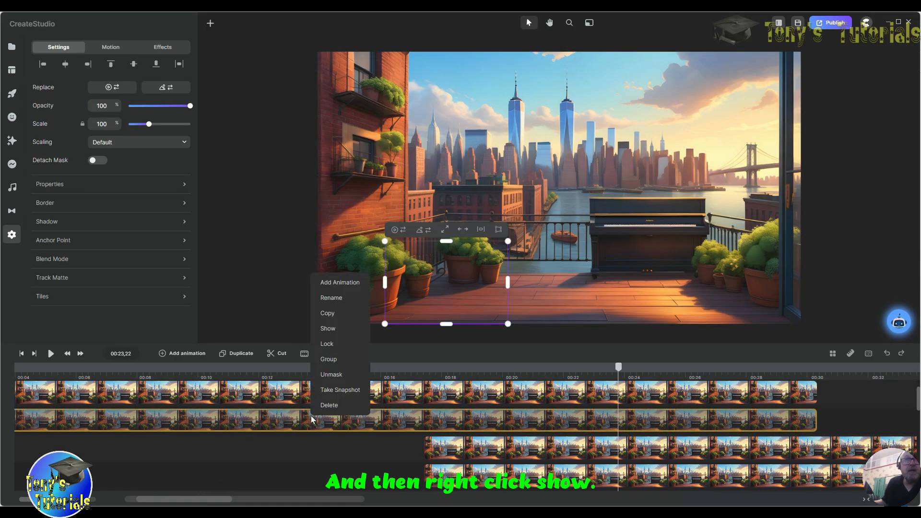
left_click(330, 329)
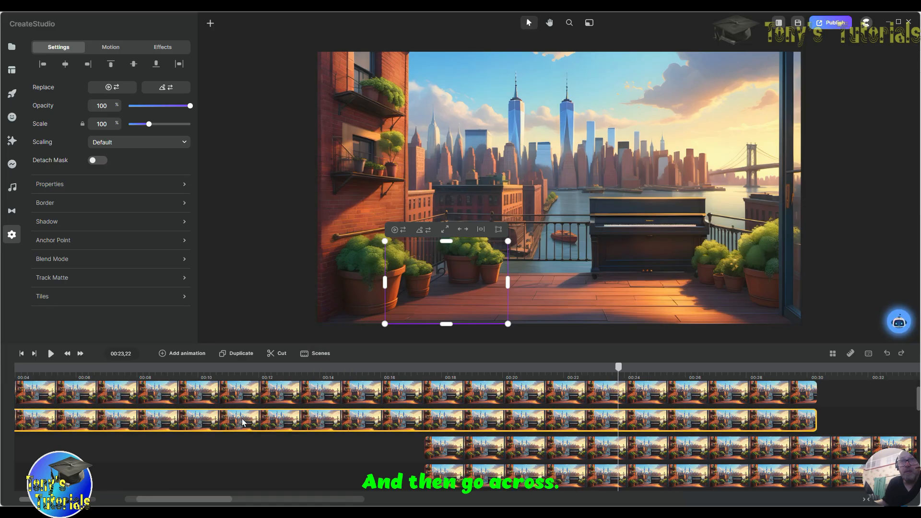
left_click_drag(242, 423, 531, 430)
left_click_drag(376, 424, 489, 426)
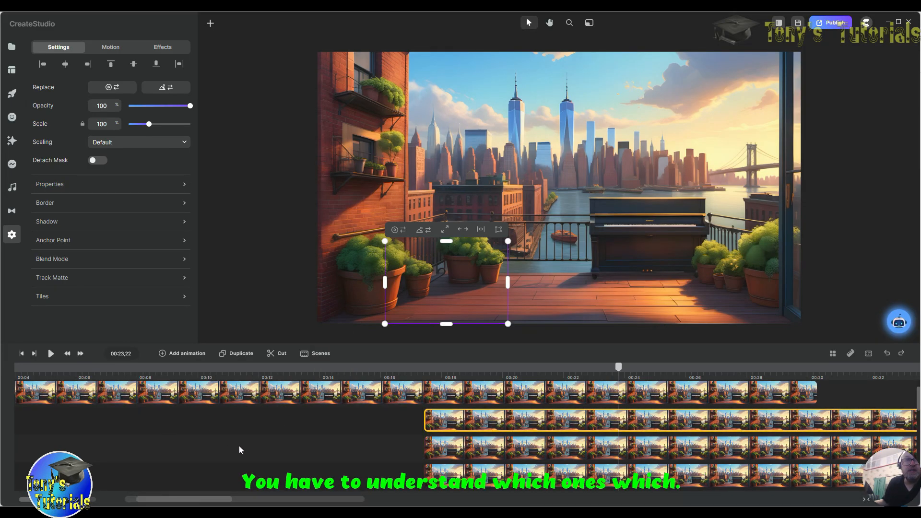
Step: Select Path g together with the lowest remaining full-length background copy and mask the image with that path
scroll(259, 439, "down", 4)
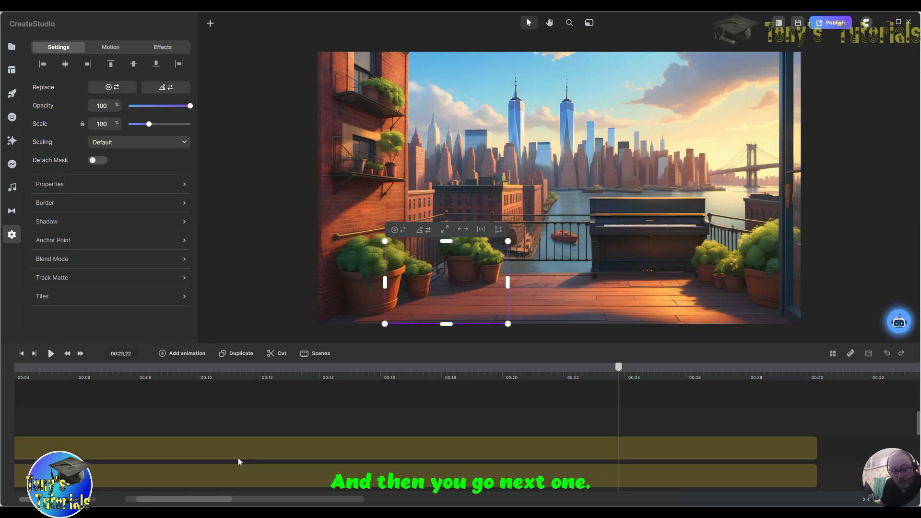
left_click(252, 453)
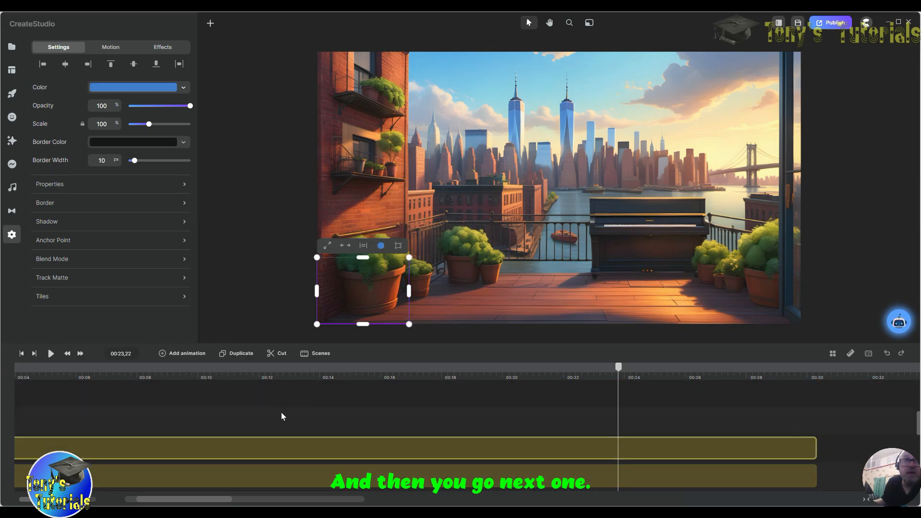
scroll(281, 412, "up", 4)
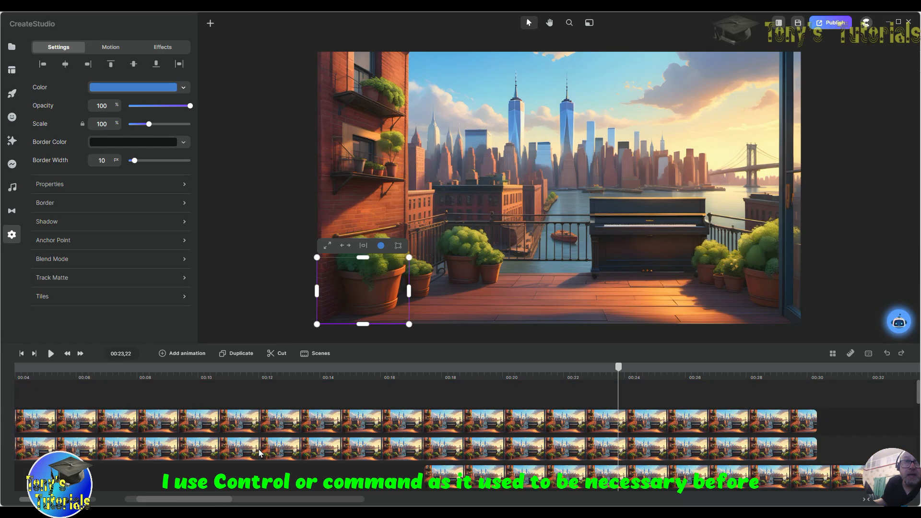
left_click(259, 452, "ctrl")
right_click(259, 453)
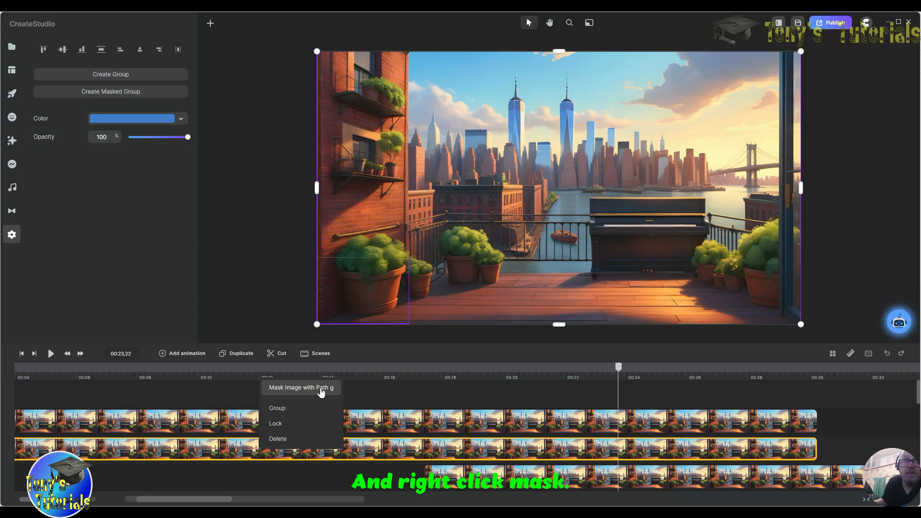
left_click(321, 389)
Step: Show the background copy masked with Path g and shift it along the timeline to align its start with the clips below
right_click(279, 448)
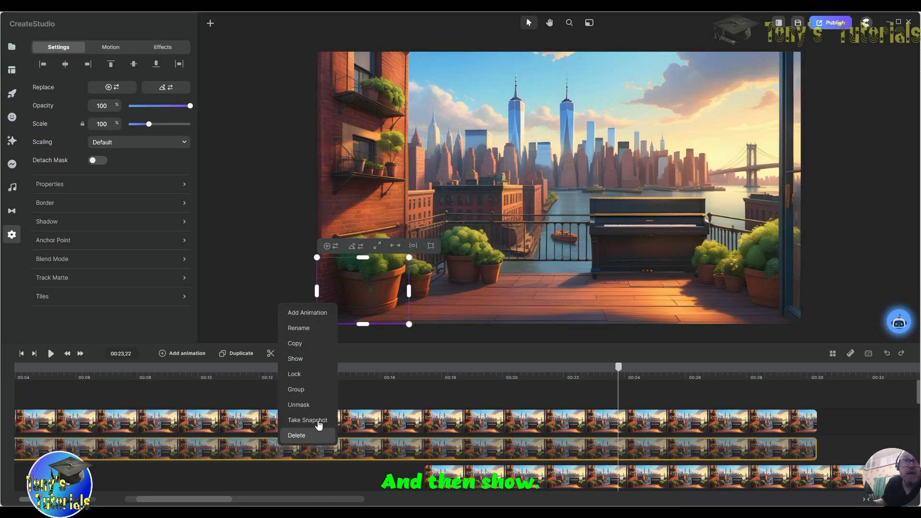
left_click(315, 359)
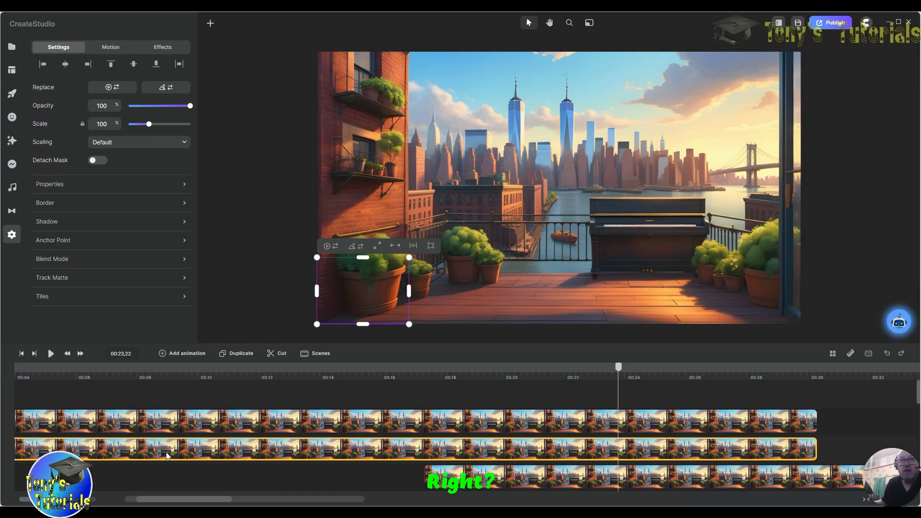
left_click_drag(166, 455, 493, 461)
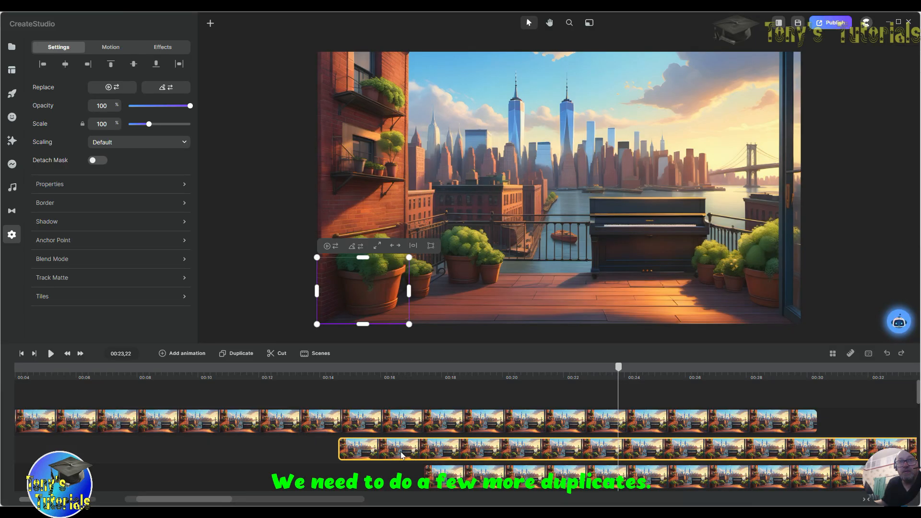
left_click_drag(402, 455, 485, 458)
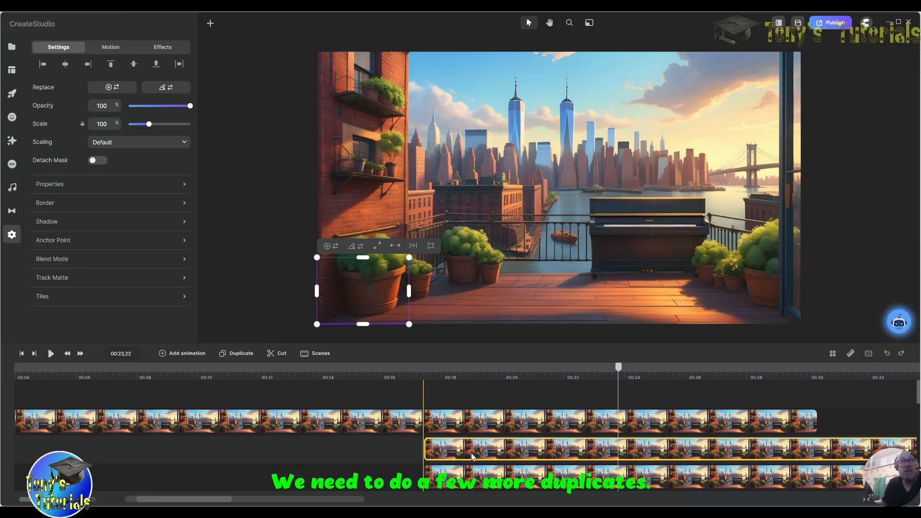
Step: Duplicate the remaining full-length background clip several times to provide images for the unused paths
left_click(225, 421)
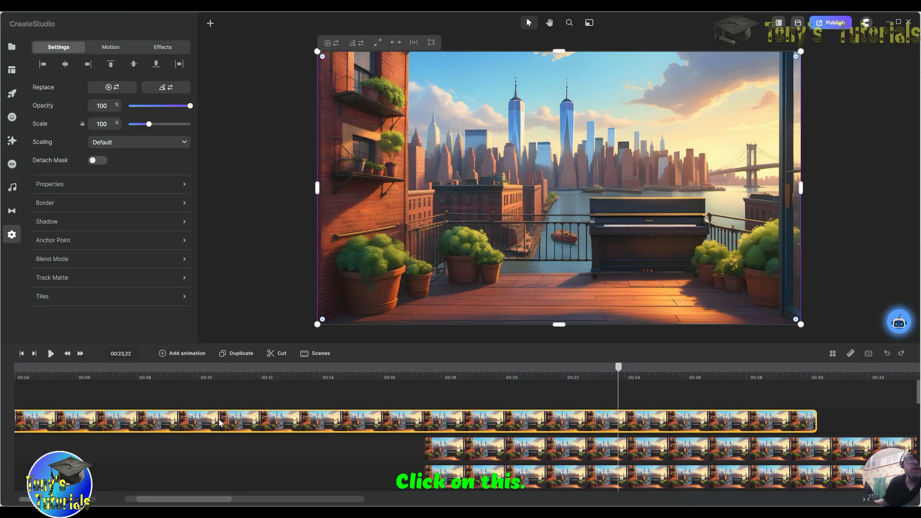
left_click(232, 355)
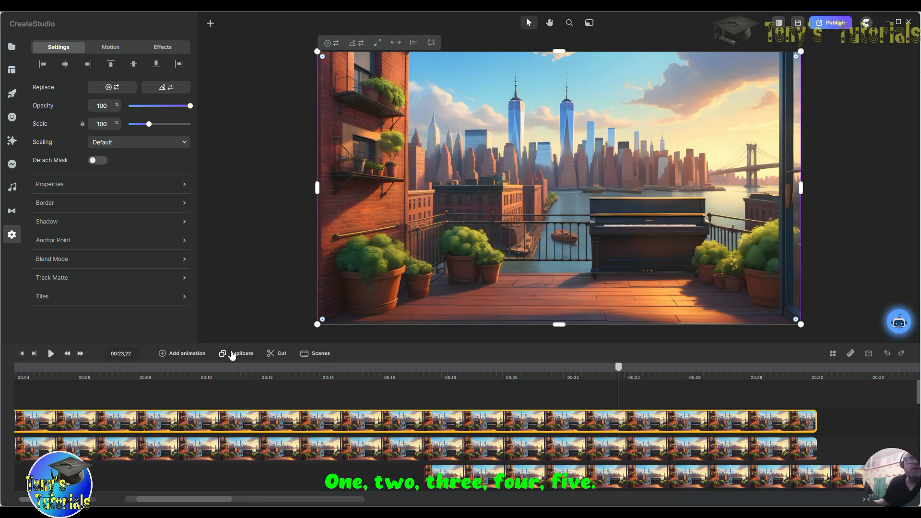
left_click(232, 355)
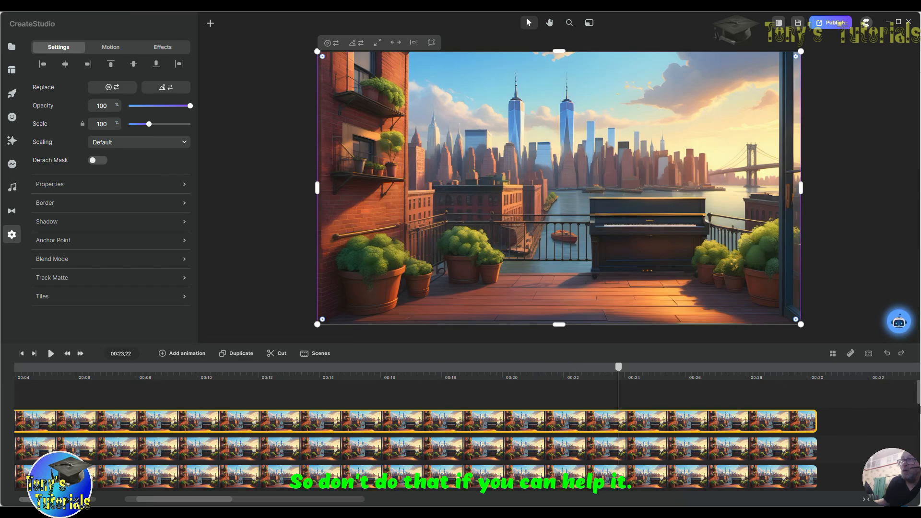
Step: Find Path f among the remaining path layers and use it to mask the lowest full-length background copy
scroll(912, 409, "down", 5)
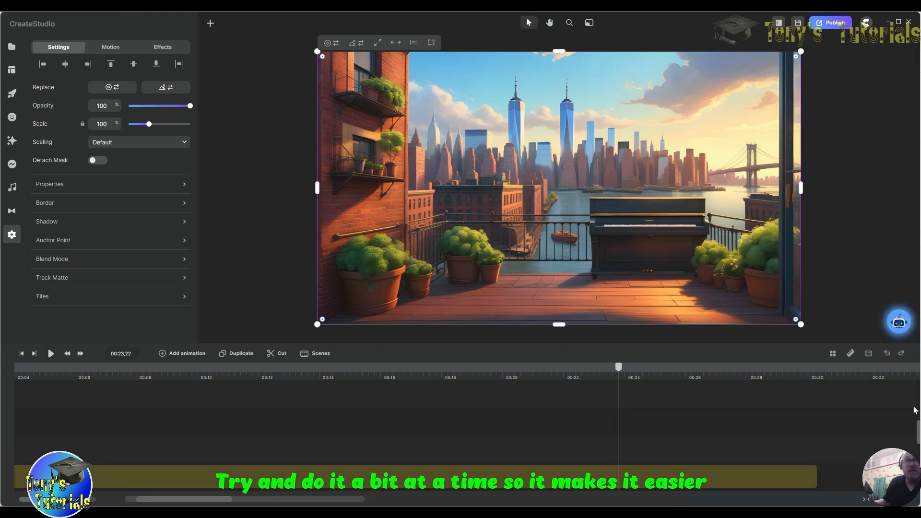
scroll(913, 410, "down", 3)
scroll(913, 410, "up", 3)
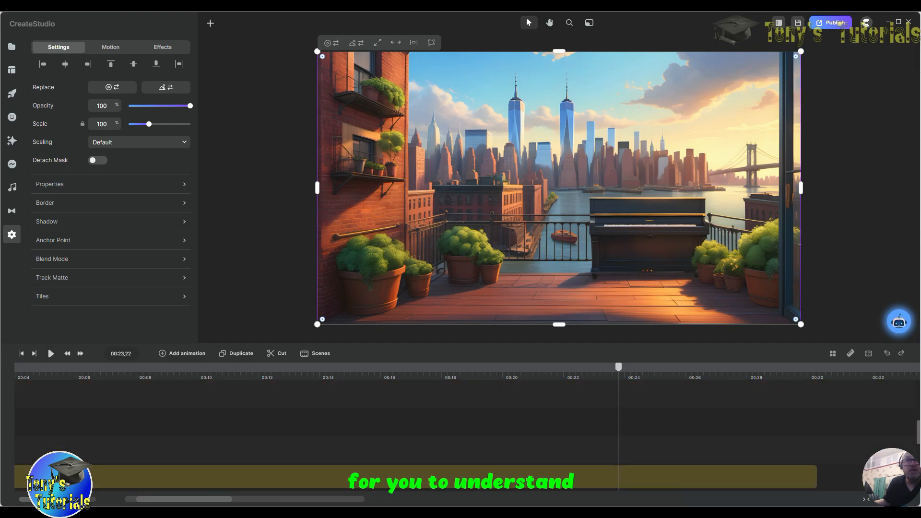
left_click_drag(216, 500, 179, 503)
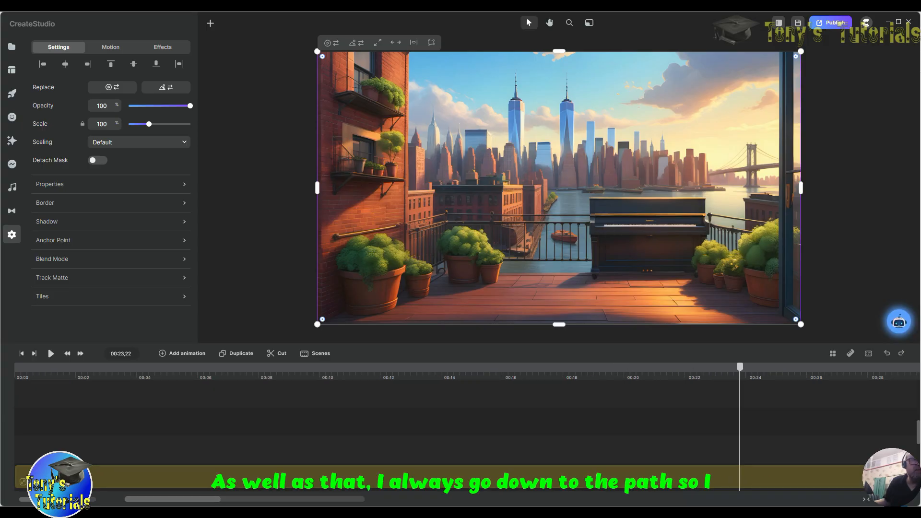
scroll(110, 465, "down", 3)
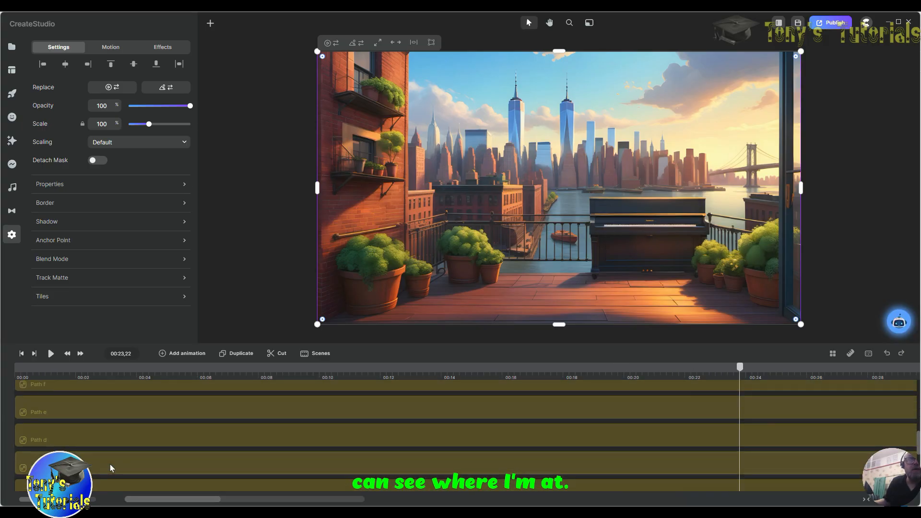
scroll(110, 464, "up", 3)
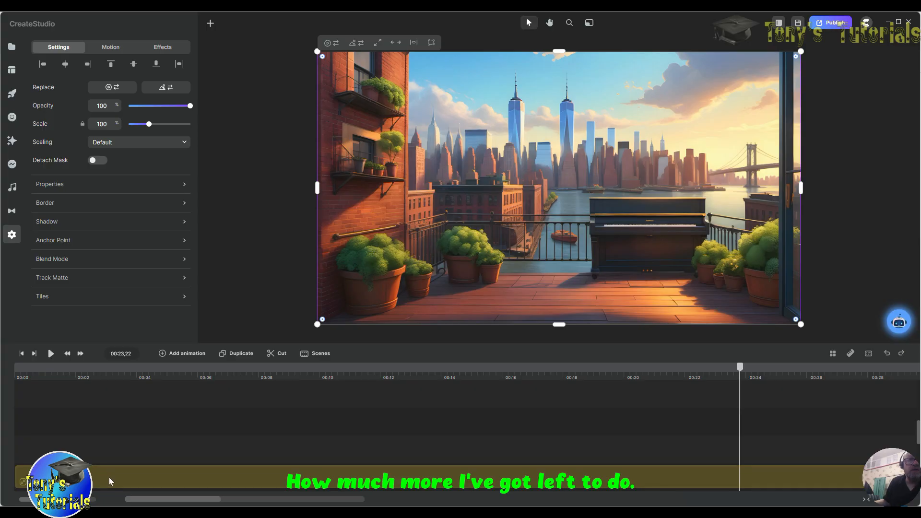
left_click(108, 477)
scroll(260, 402, "down", 3)
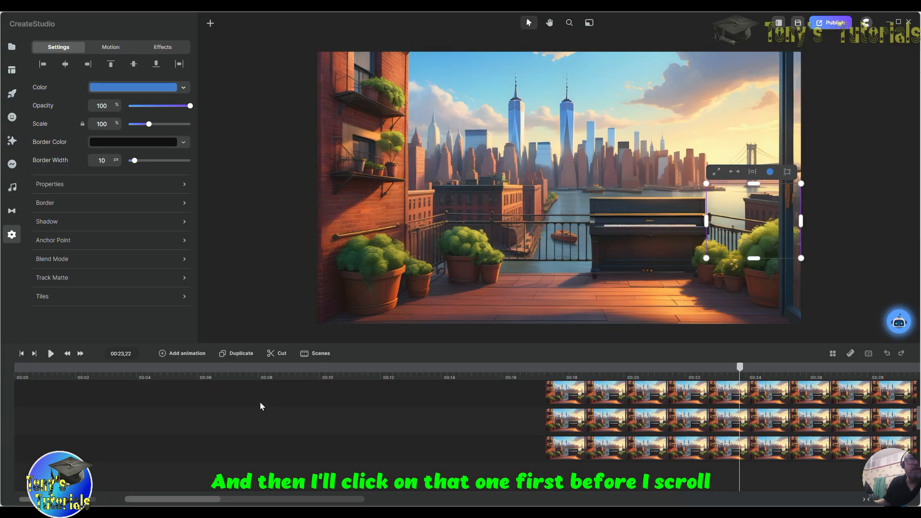
scroll(259, 405, "up", 3)
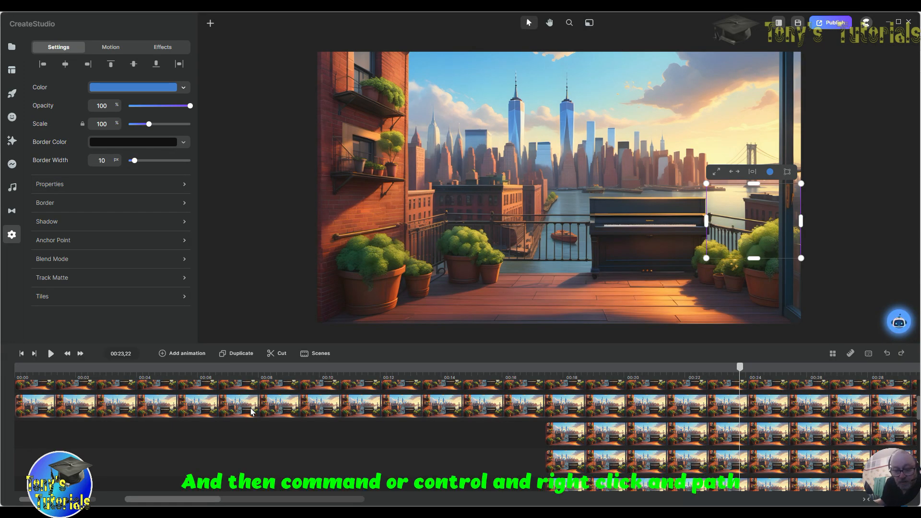
right_click(252, 411, "ctrl")
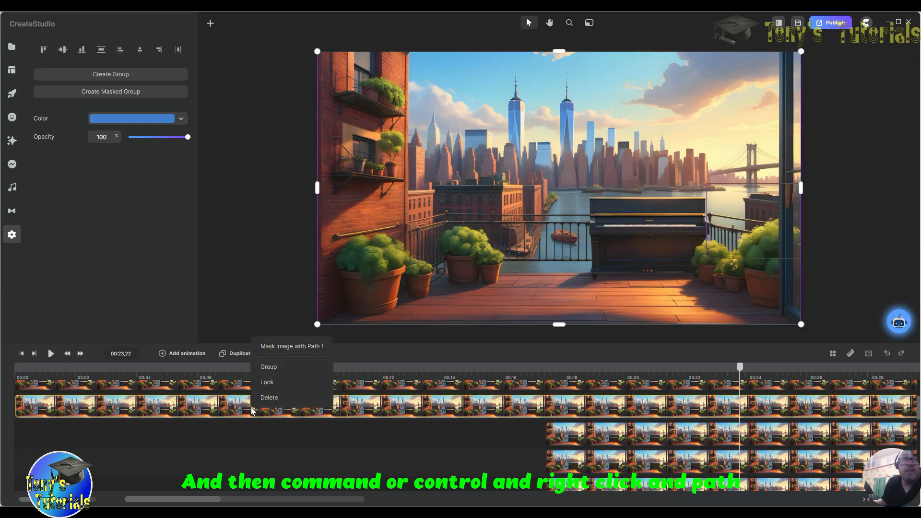
left_click(317, 347)
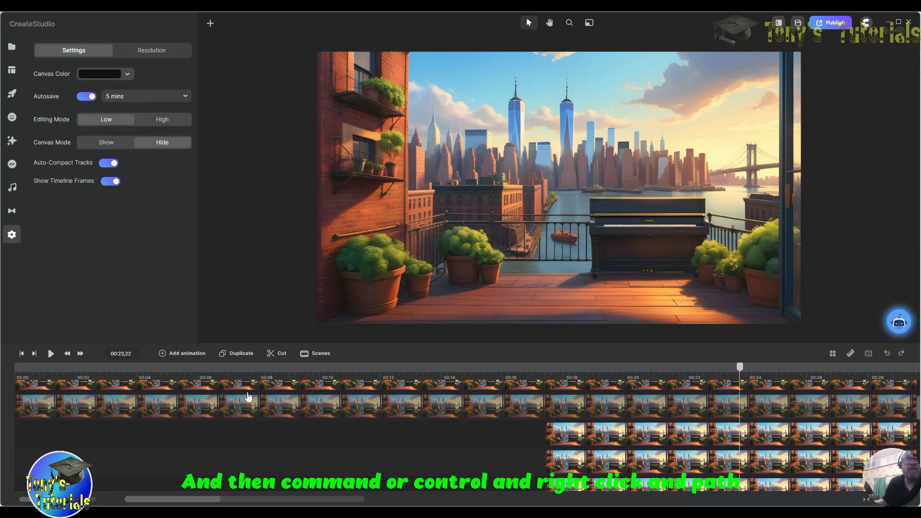
Step: Show the background copy masked with Path f and move it later on the timeline, aligned with the other masked clips
right_click(239, 409)
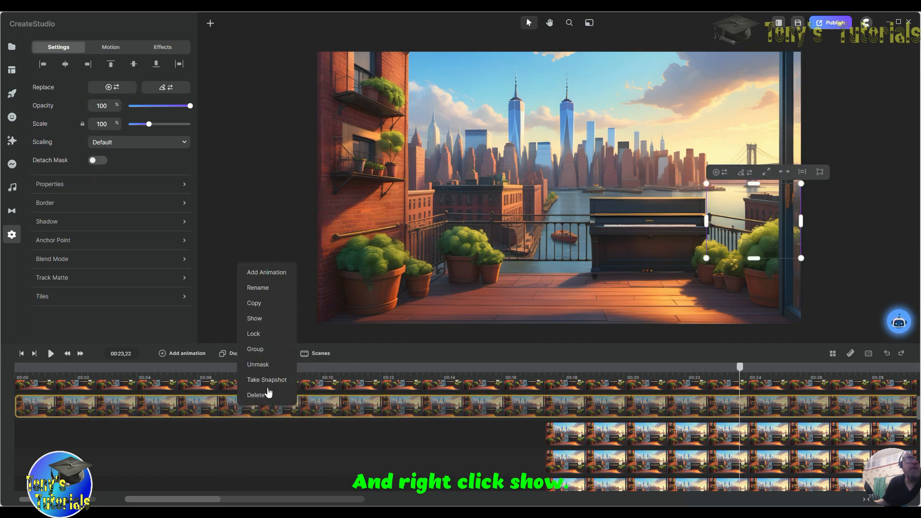
left_click(281, 318)
left_click_drag(78, 404, 591, 442)
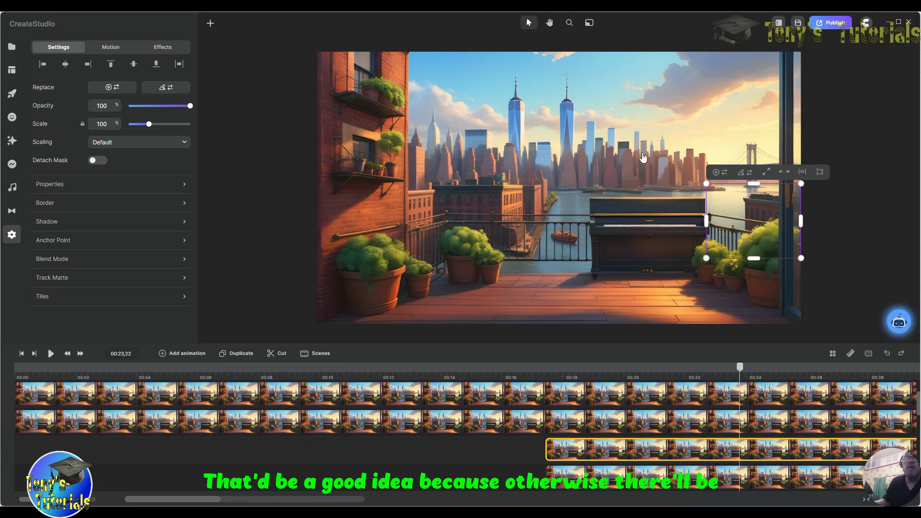
Step: Select Path e together with the lowest full-length background copy and mask the image with that path
scroll(248, 474, "down", 5)
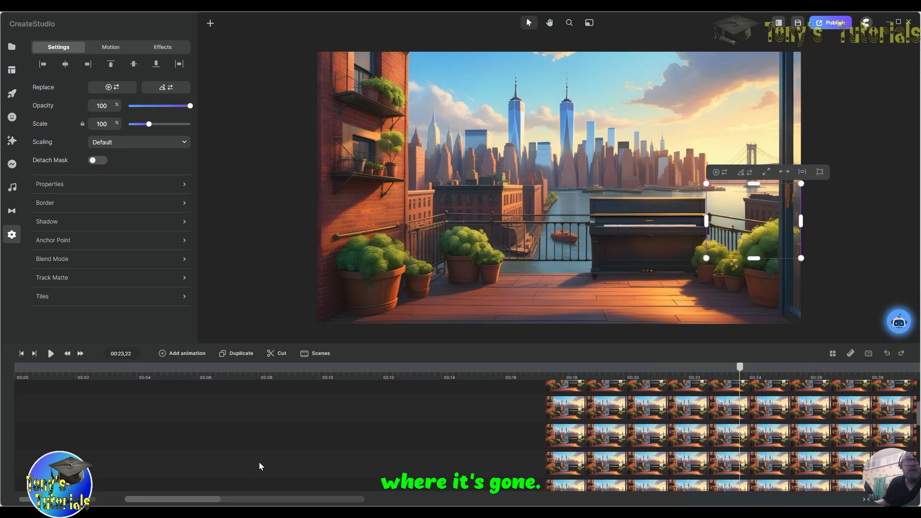
scroll(270, 455, "down", 2)
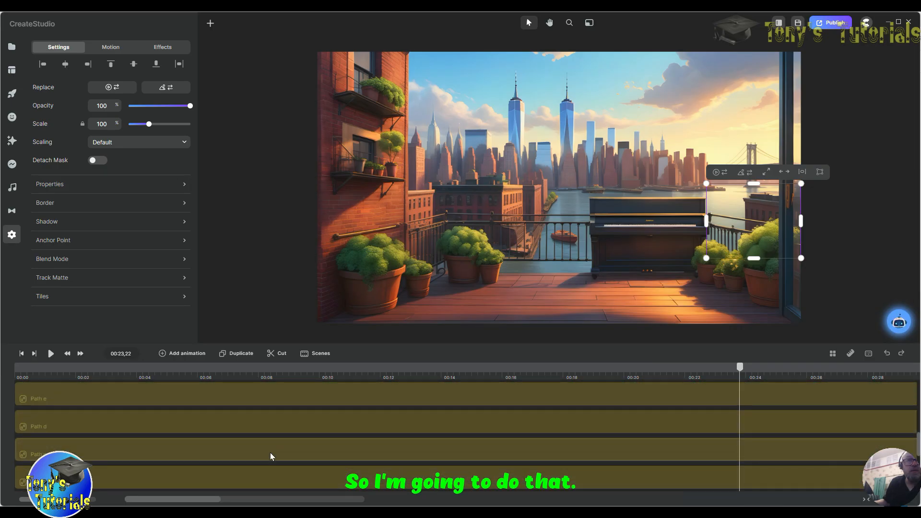
scroll(269, 431, "up", 2)
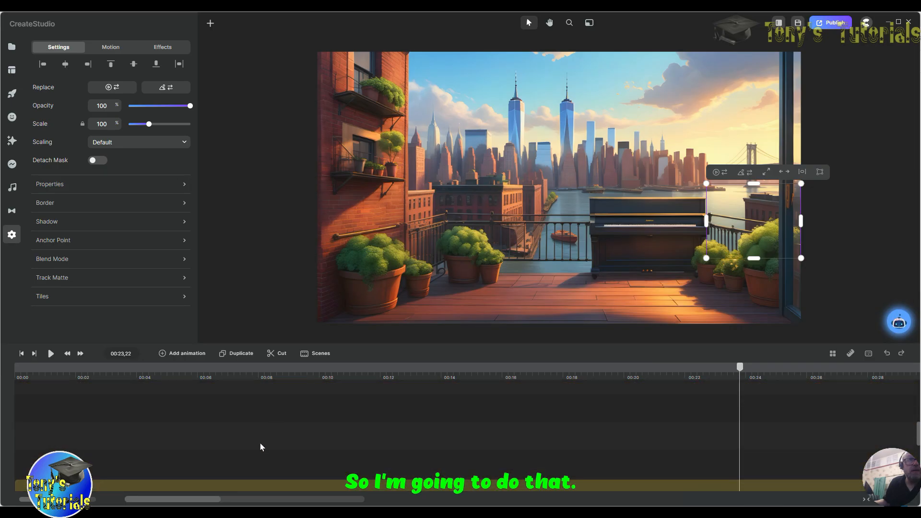
left_click(203, 482)
scroll(242, 470, "down", 2)
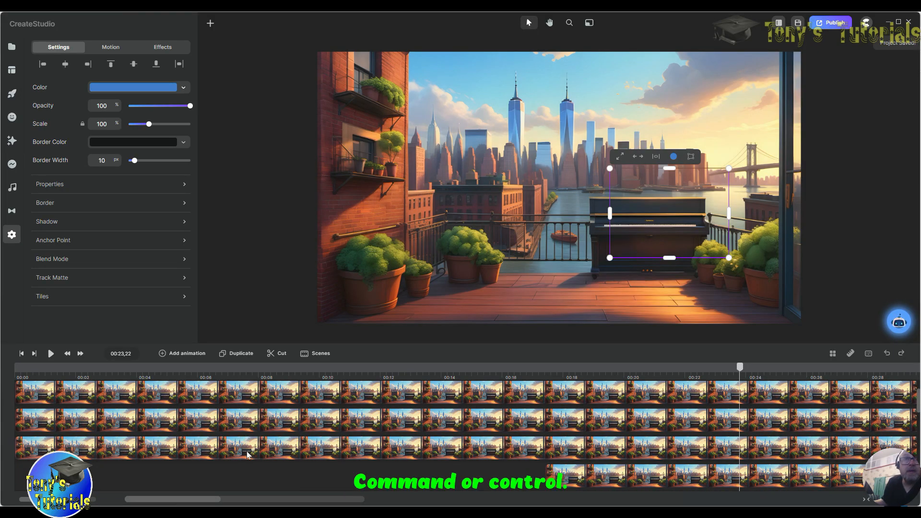
left_click(262, 446, "ctrl")
right_click(262, 446)
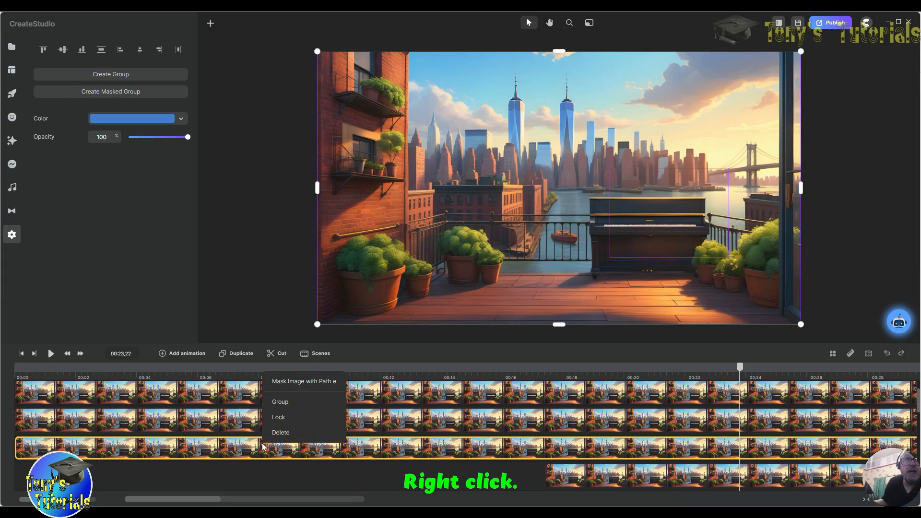
left_click(324, 380)
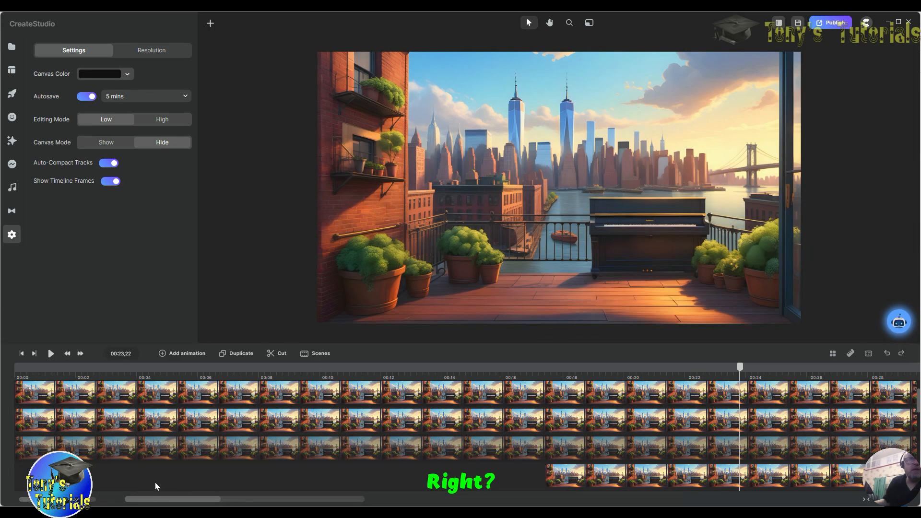
Step: Show the background copy masked with Path e and move it later on the timeline, aligned with the other masked clips
right_click(263, 445)
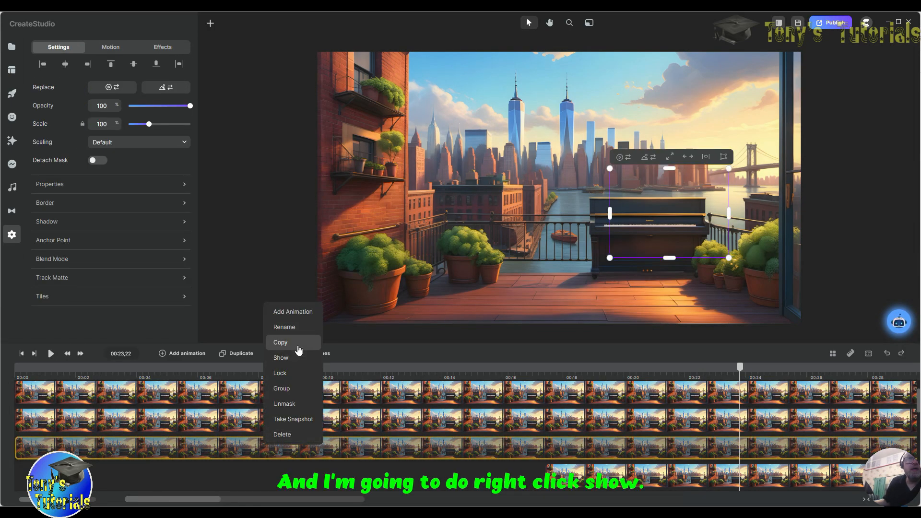
left_click(292, 359)
left_click_drag(211, 449, 717, 451)
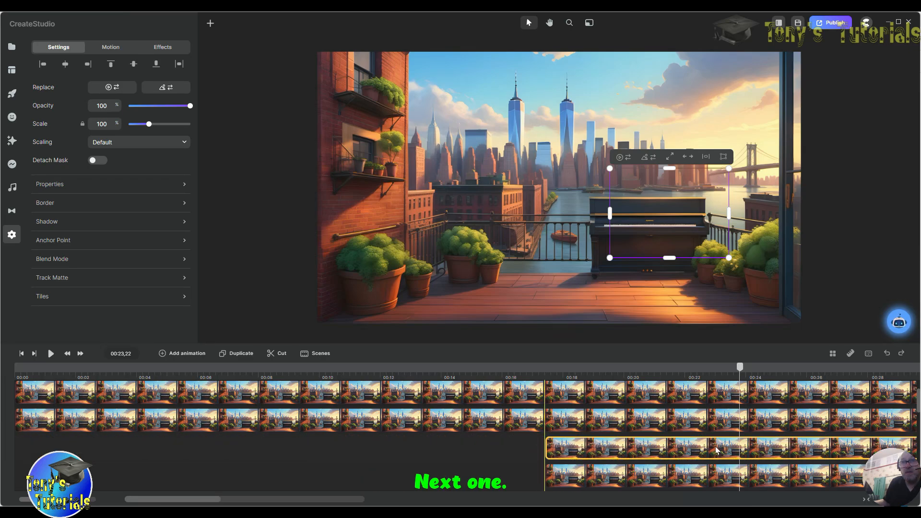
Step: Mask the lowest full-length background copy with Path d and move the masked clip later, in line with the other pieces
scroll(338, 453, "down", 6)
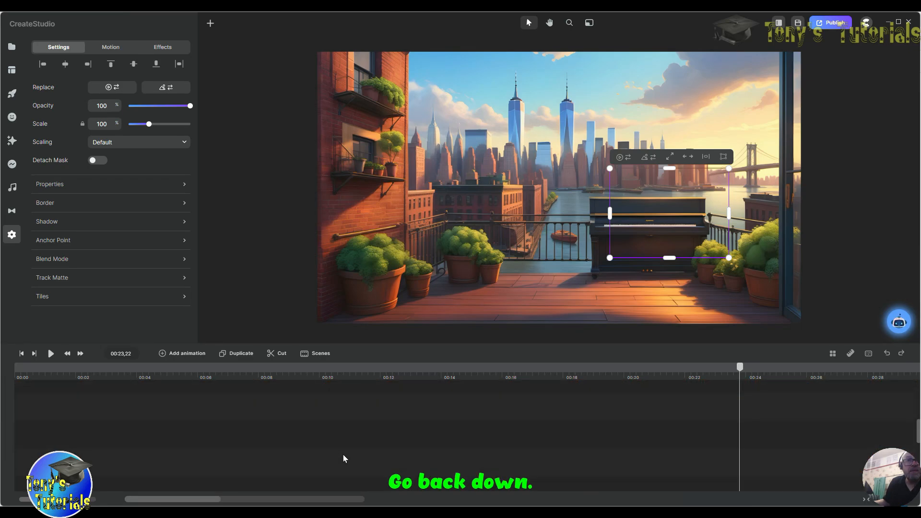
scroll(347, 447, "up", 2)
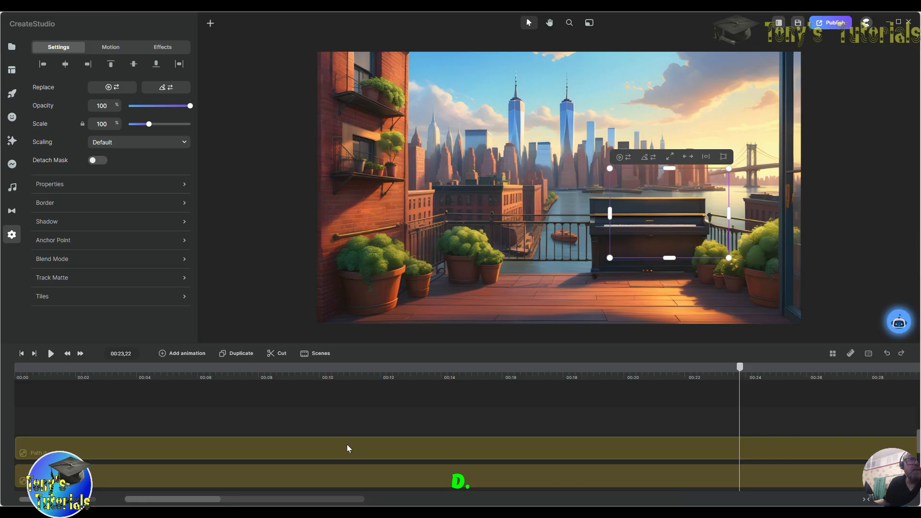
left_click(238, 451)
scroll(324, 422, "up", 4)
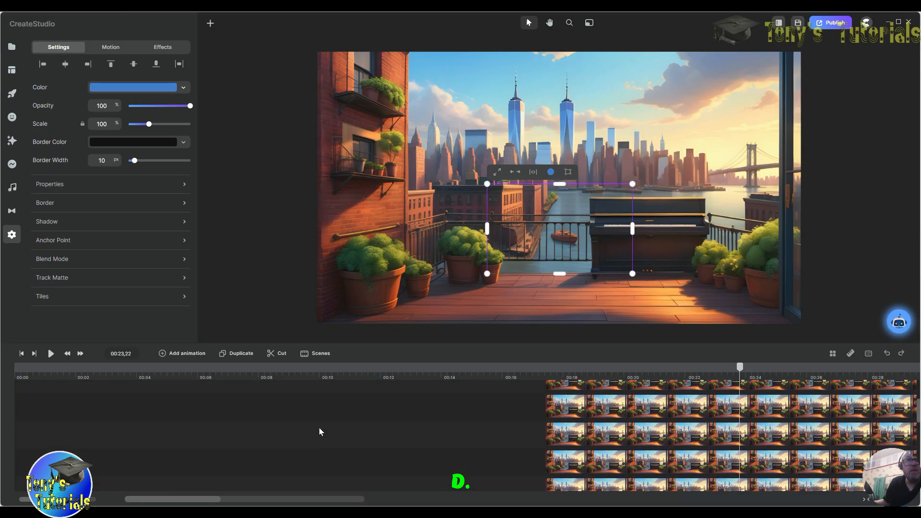
scroll(320, 430, "up", 2)
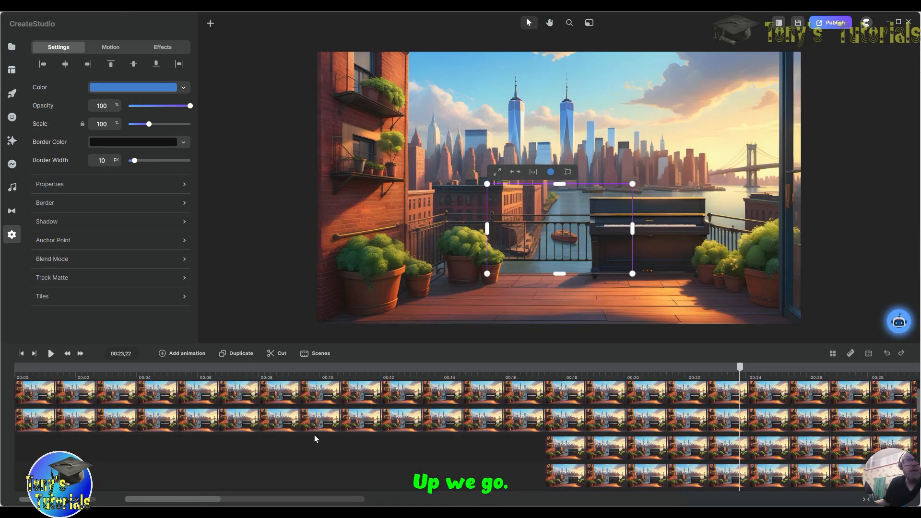
left_click(335, 419, "ctrl")
right_click(335, 420)
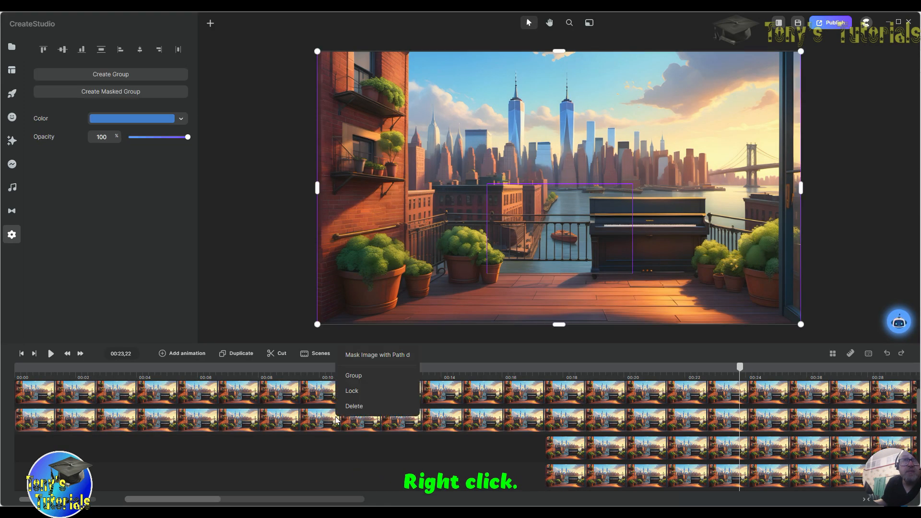
left_click(382, 353)
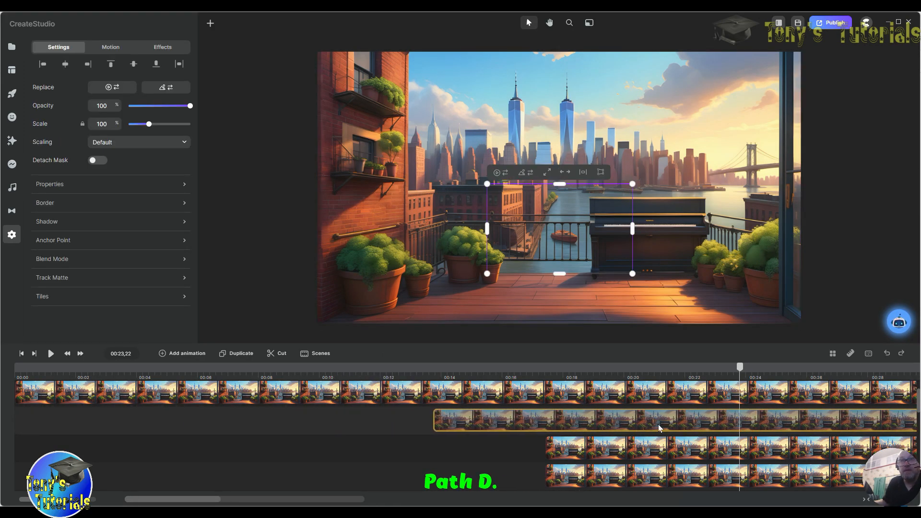
left_click_drag(726, 425, 740, 424)
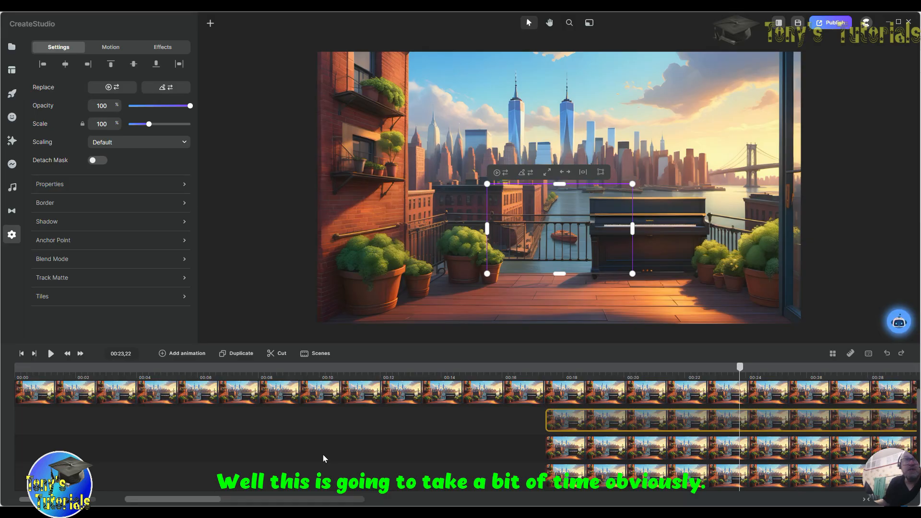
Step: Select Path c together with the lowest full-length background copy and mask the image with that path
scroll(325, 451, "down", 2)
scroll(331, 448, "down", 5)
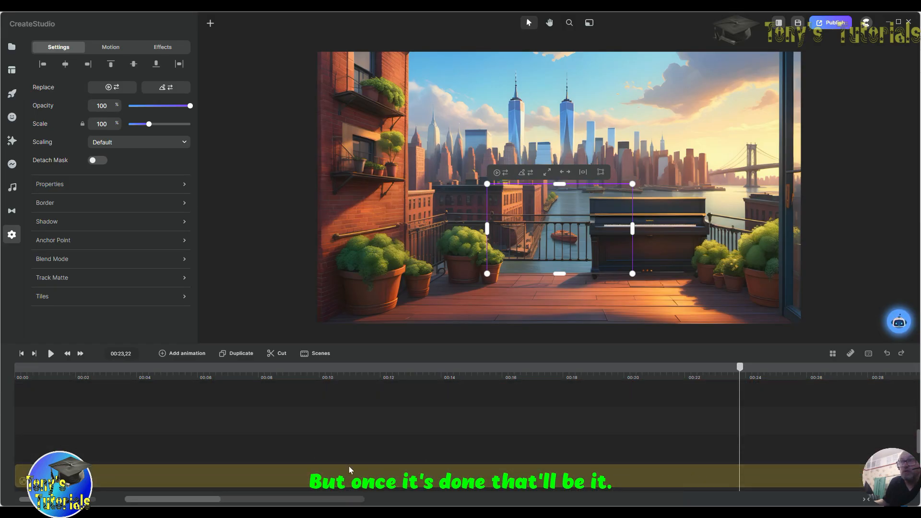
left_click(300, 477)
scroll(361, 438, "up", 5)
scroll(353, 443, "up", 2)
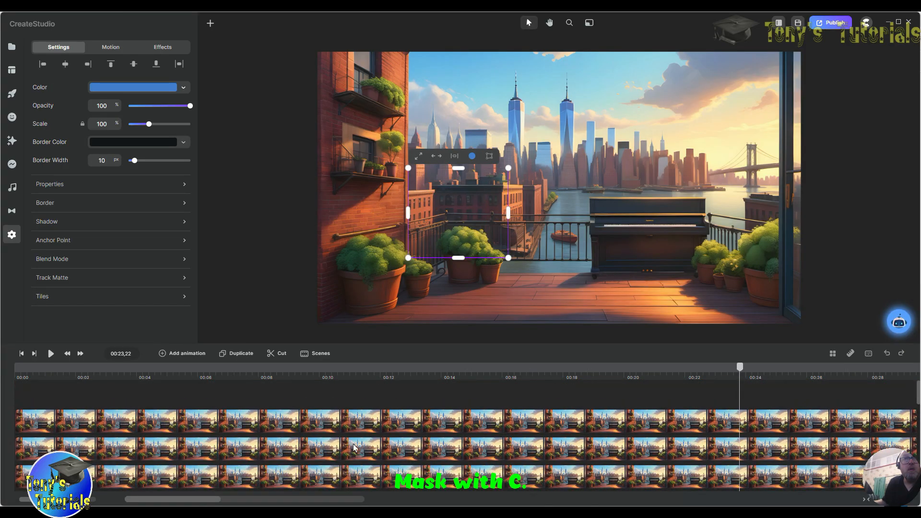
right_click(330, 479)
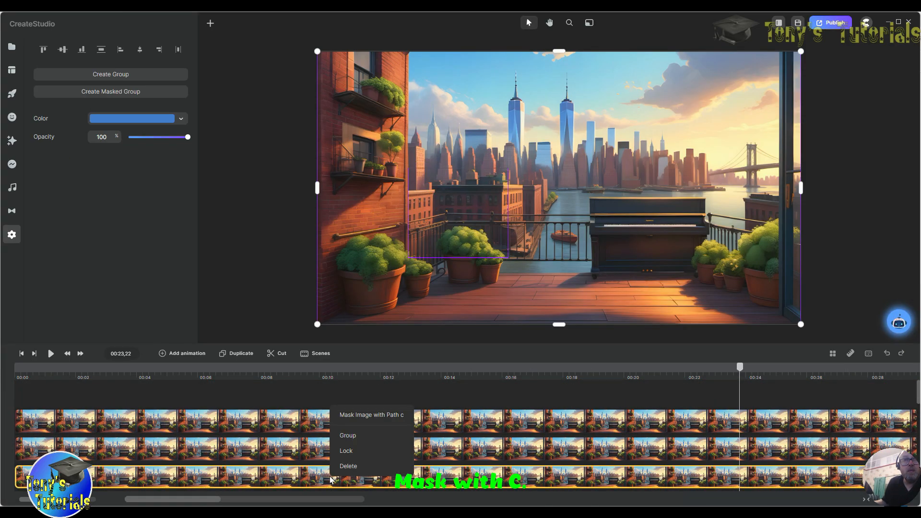
left_click(387, 420)
Step: Show the background copy masked with Path c and shift it later to line up with the other masked clips
right_click(243, 478)
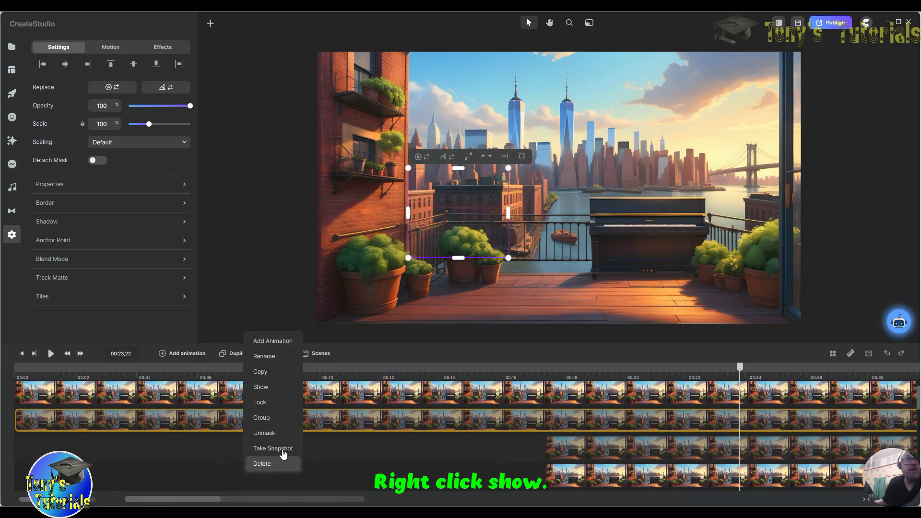
left_click(261, 388)
left_click_drag(194, 423, 721, 428)
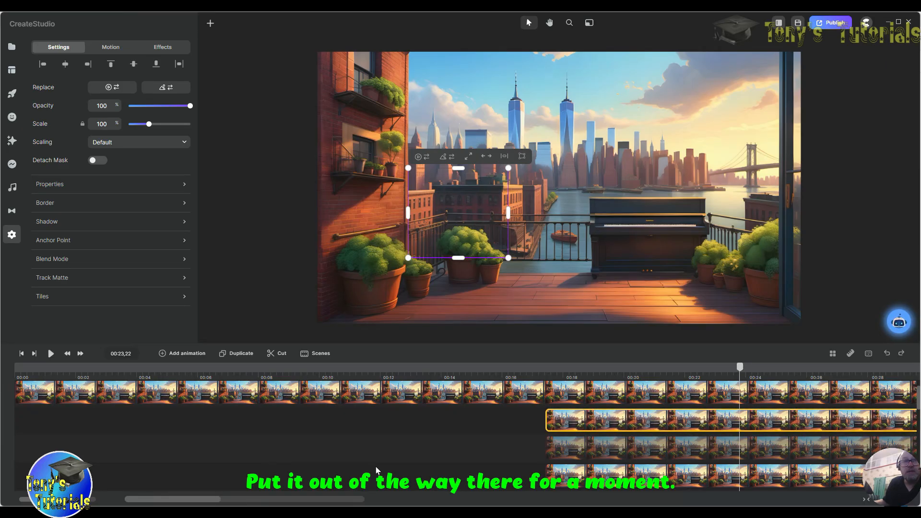
Step: Try to select all the masked puzzle-piece clips together for a joint move back to the start of the timeline
scroll(375, 471, "down", 5)
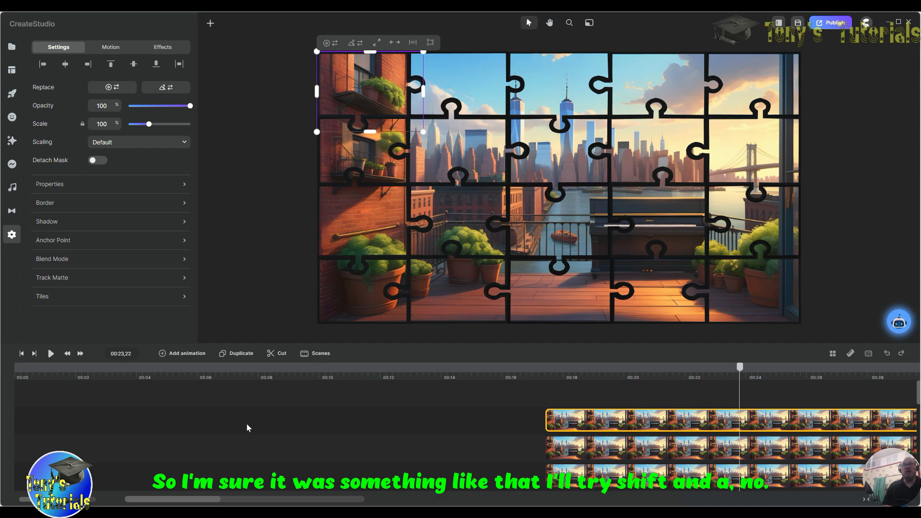
left_click(318, 445)
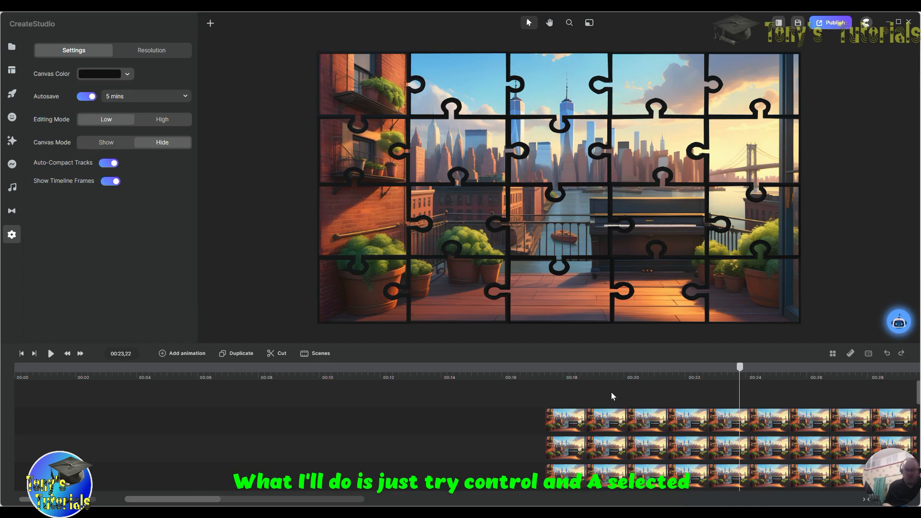
key("ctrl+a")
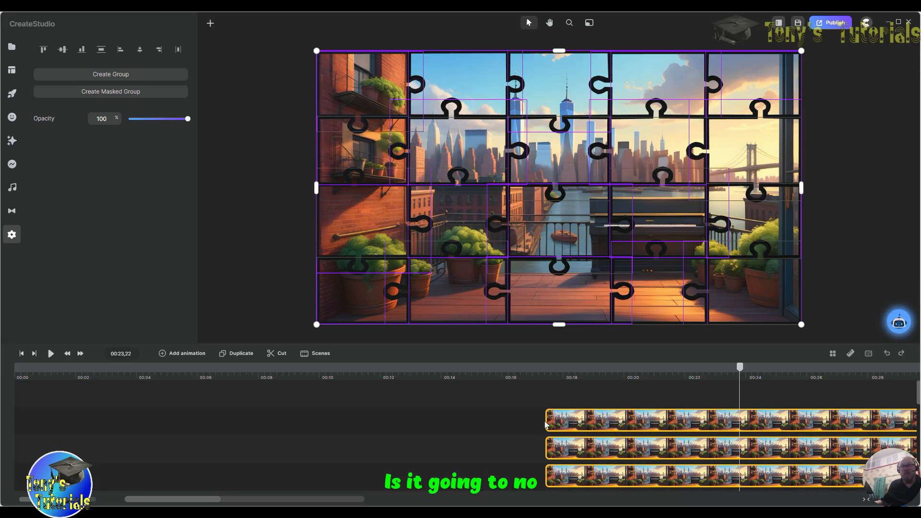
left_click(366, 417)
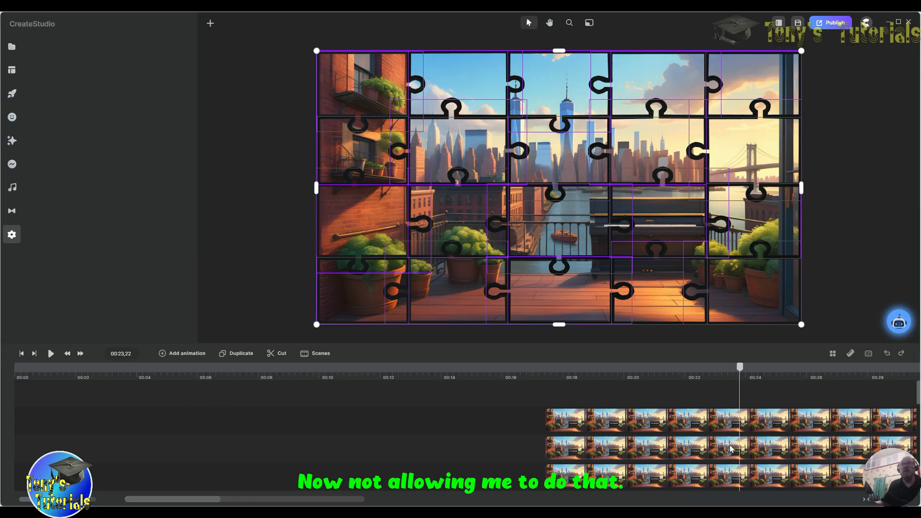
Step: Move the clips of the five puzzle pieces in the image's first row back to the start of the timeline, each on its own track
left_click_drag(682, 422, 163, 417)
left_click(269, 448)
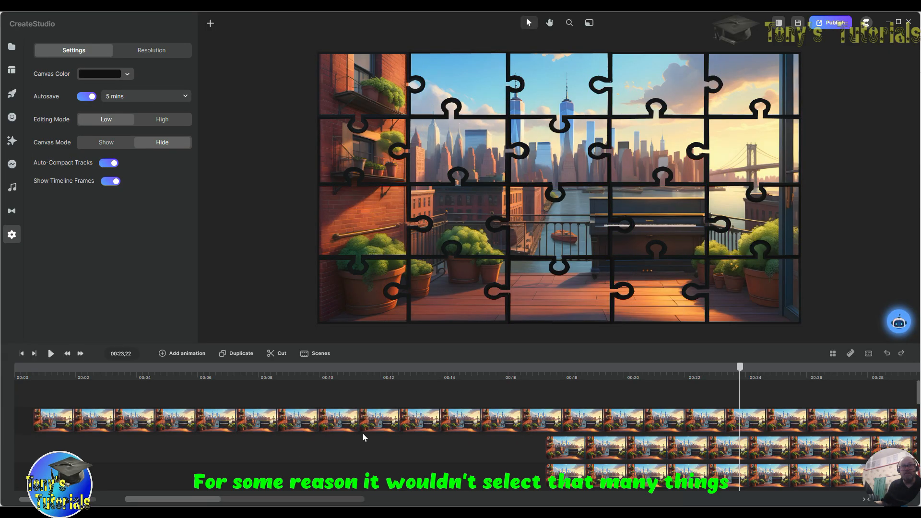
left_click_drag(325, 422, 315, 423)
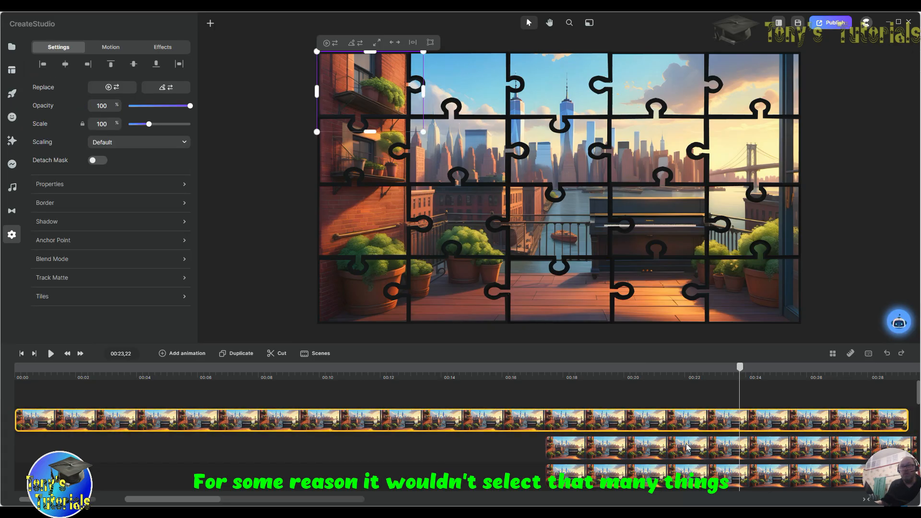
left_click_drag(690, 447, 103, 427)
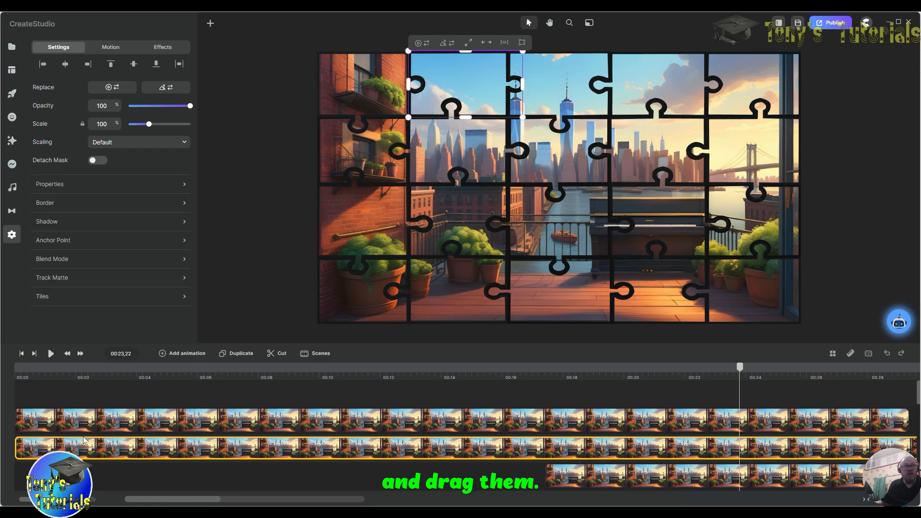
left_click_drag(633, 478, 29, 443)
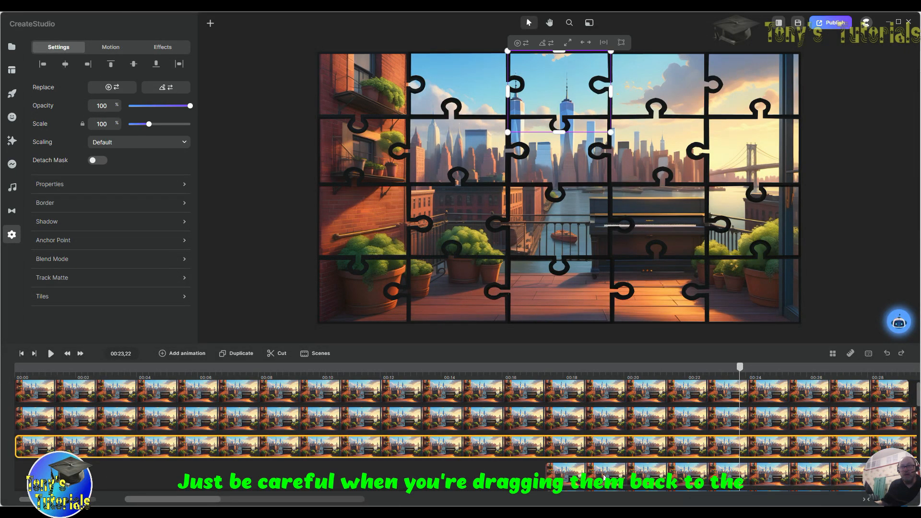
left_click_drag(603, 478, 72, 474)
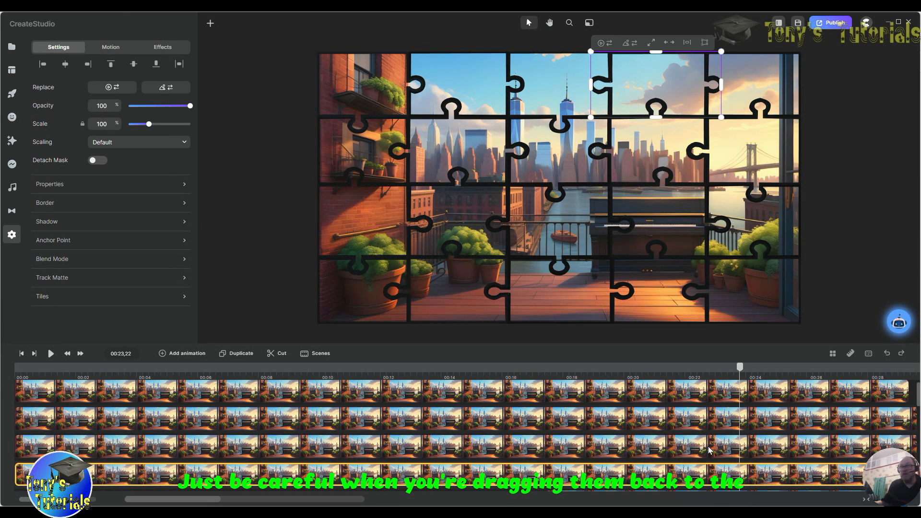
scroll(708, 449, "down", 4)
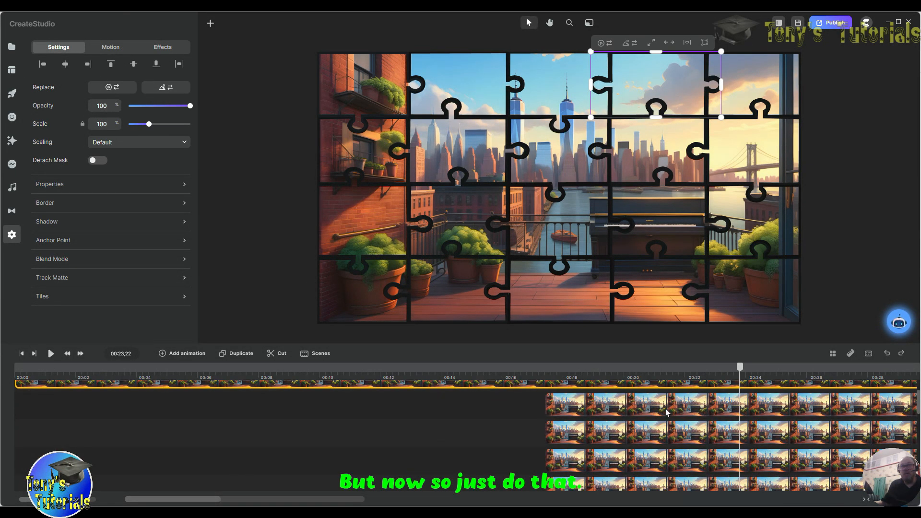
left_click_drag(665, 412, 139, 409)
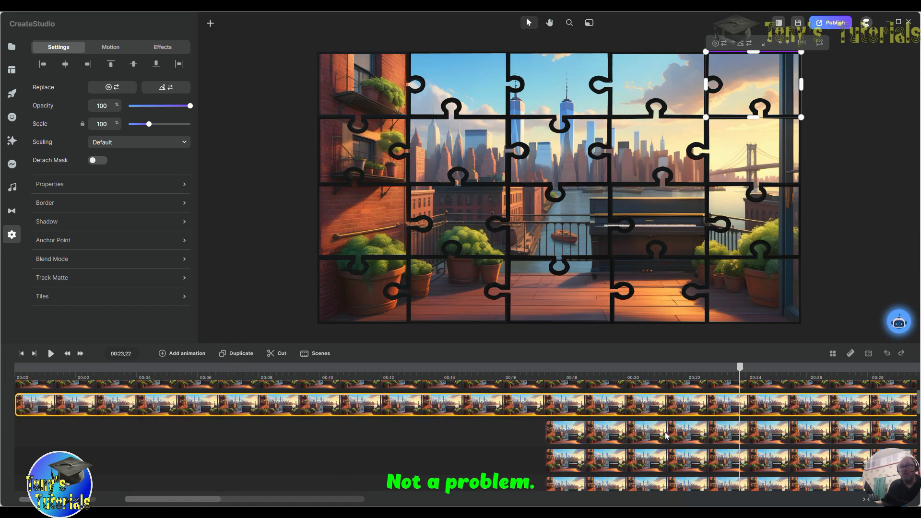
Step: Move the clips of the first three puzzle pieces in the second row back to the start of the timeline
left_click_drag(741, 436, 171, 437)
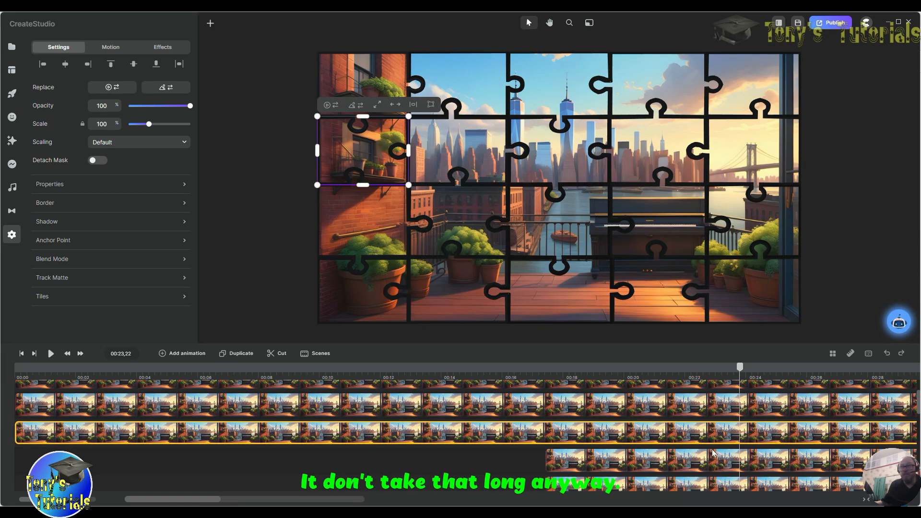
left_click_drag(714, 459, 156, 459)
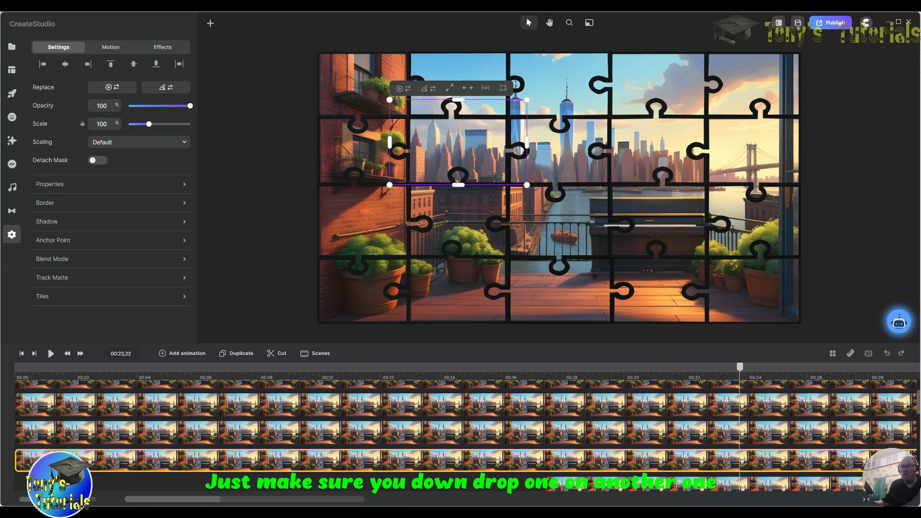
left_click_drag(640, 479, 108, 405)
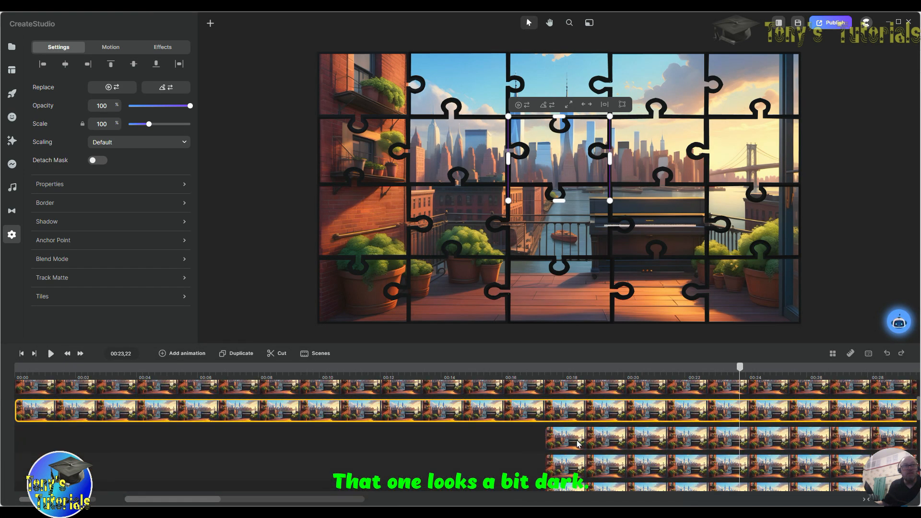
Step: Check whether the clip of the second puzzle piece in the second row is set to hidden
right_click(349, 387)
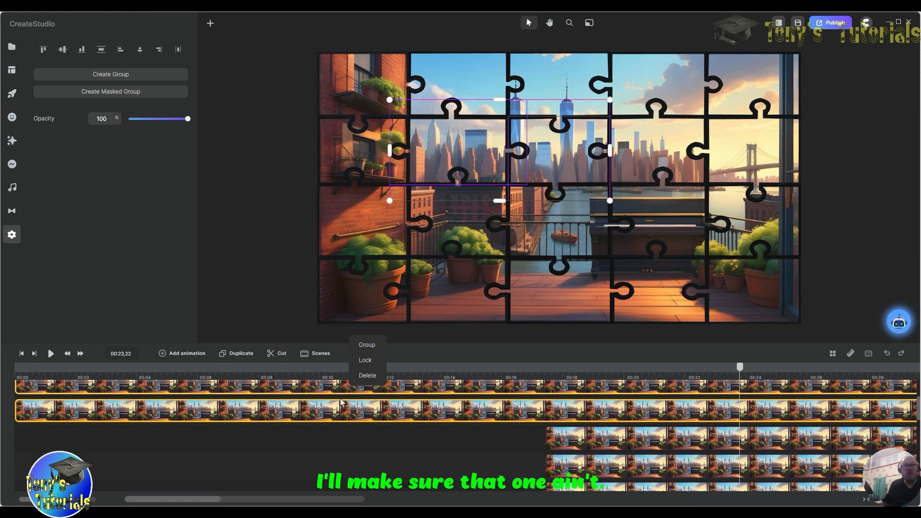
left_click(341, 403)
right_click(377, 389)
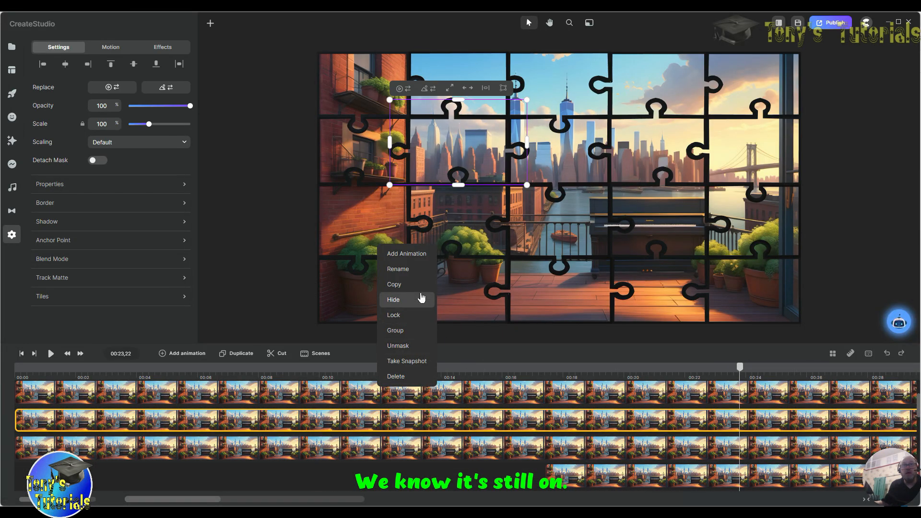
left_click(455, 486)
Step: Move the clips of the fourth and fifth puzzle pieces in the second row back to the start of the timeline
left_click_drag(647, 480, 98, 415)
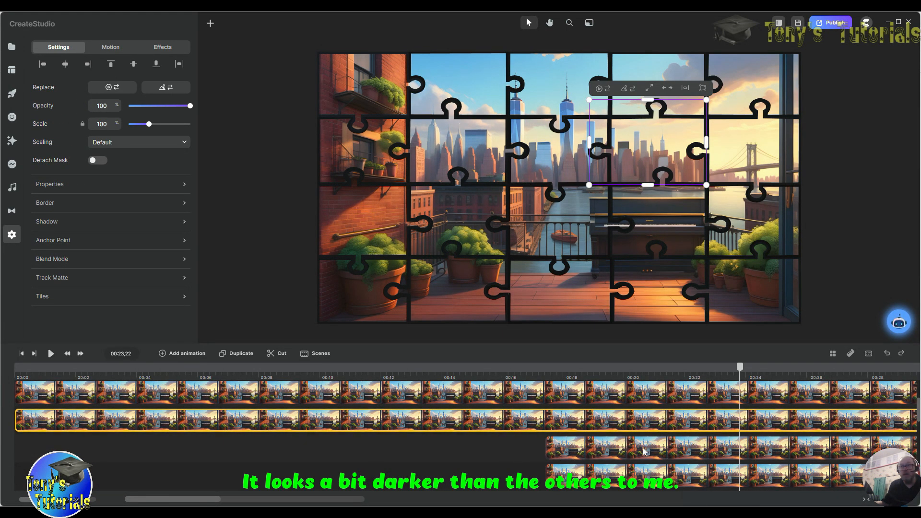
left_click(437, 452)
left_click_drag(622, 450, 616, 451)
left_click_drag(73, 440, 58, 445)
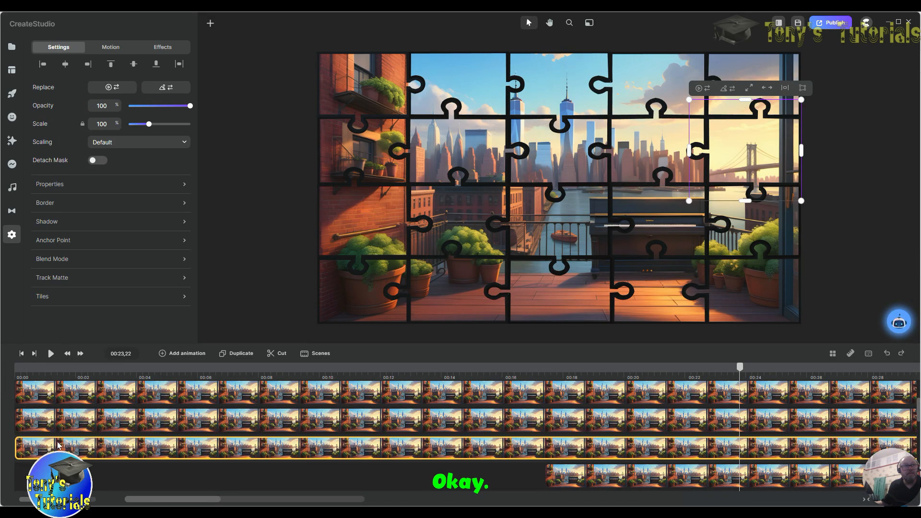
Step: Move the clips of the first four puzzle pieces in the third row back to the start of the timeline
left_click_drag(617, 479, 66, 426)
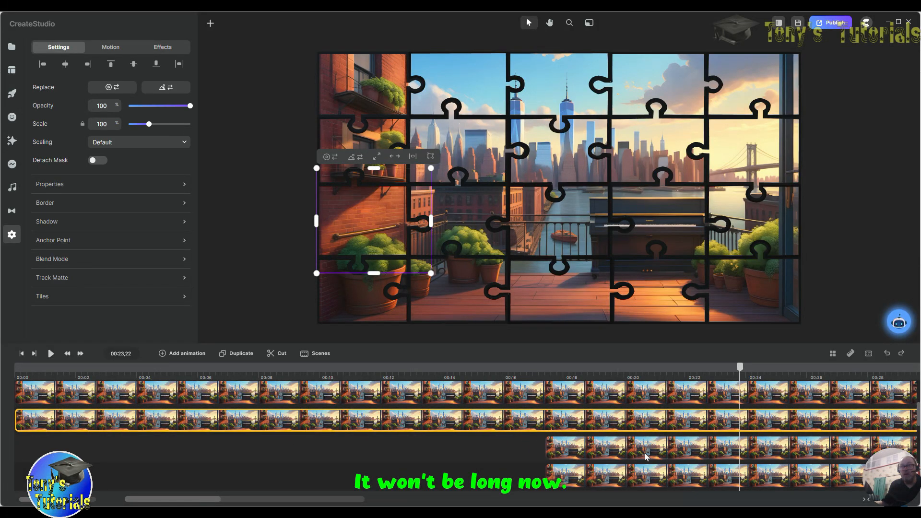
left_click_drag(637, 453, 98, 456)
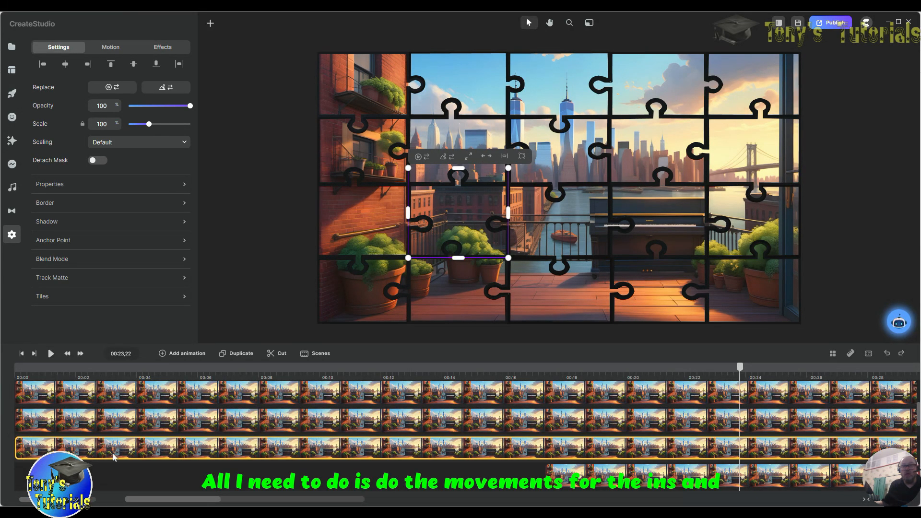
left_click_drag(625, 477, 93, 420)
left_click_drag(657, 451, 134, 446)
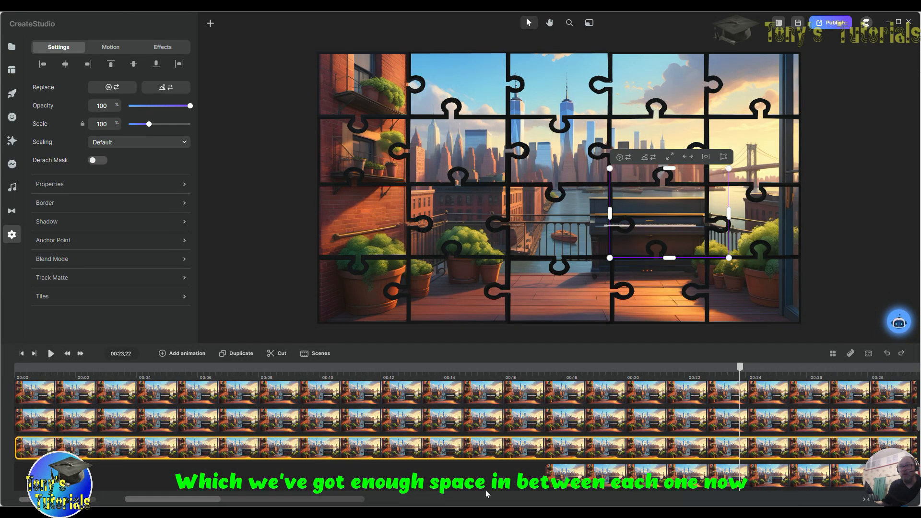
Step: Move the clips of the last puzzle piece in the third row and all five in the fourth row back to the timeline start
left_click_drag(660, 479, 92, 424)
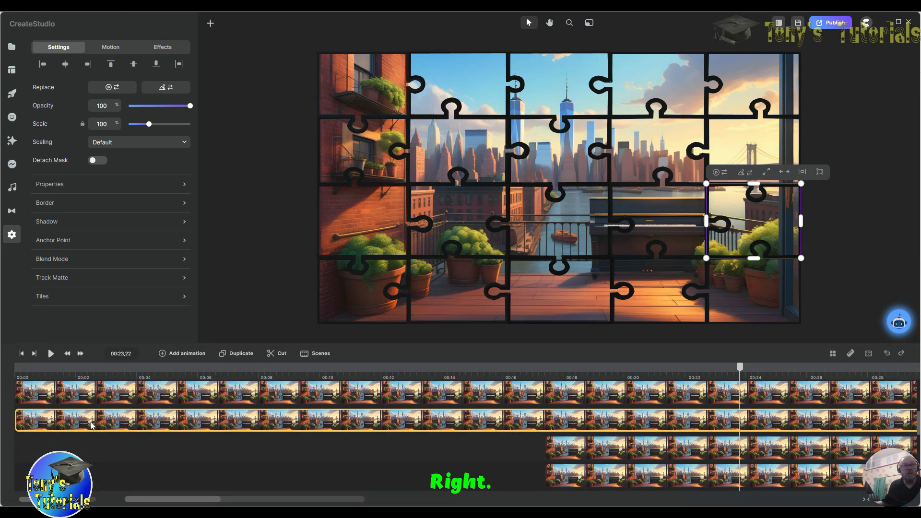
left_click_drag(644, 449, 114, 446)
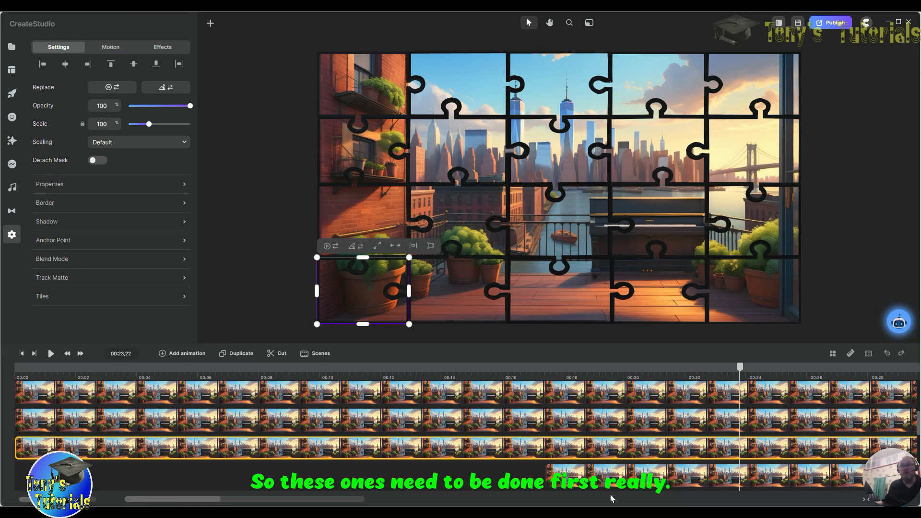
left_click_drag(623, 485, 77, 419)
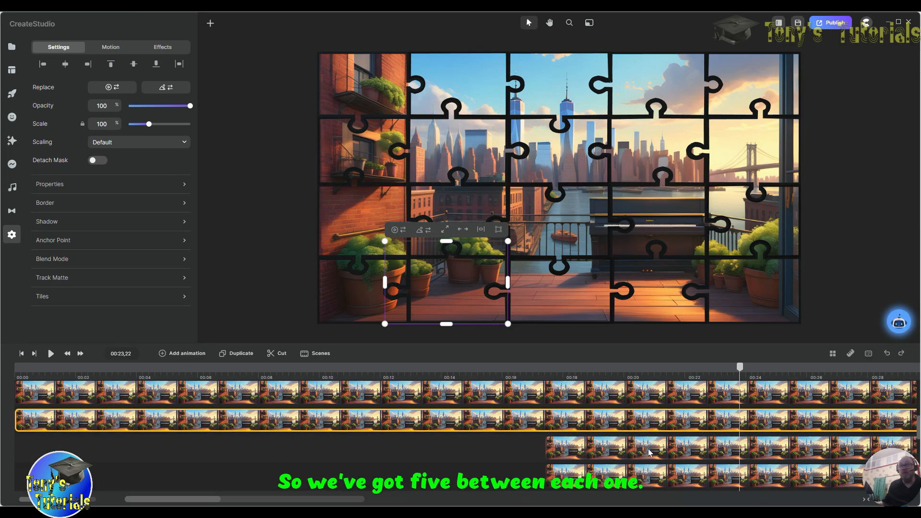
left_click_drag(598, 451, 94, 451)
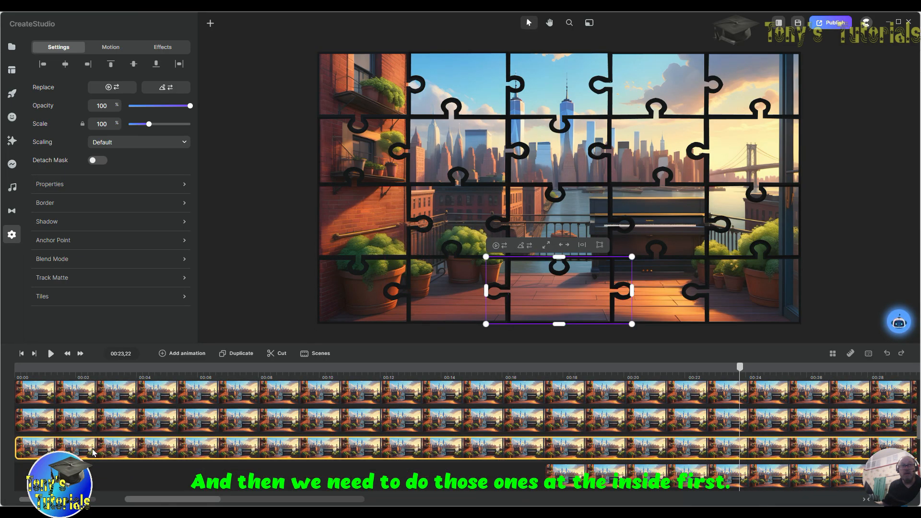
left_click_drag(629, 473, 66, 416)
left_click_drag(660, 456, 129, 444)
Step: Stagger the second-row clips so the first puzzle piece starts at about 4 s and the second at about 2 s
scroll(626, 398, "down", 3)
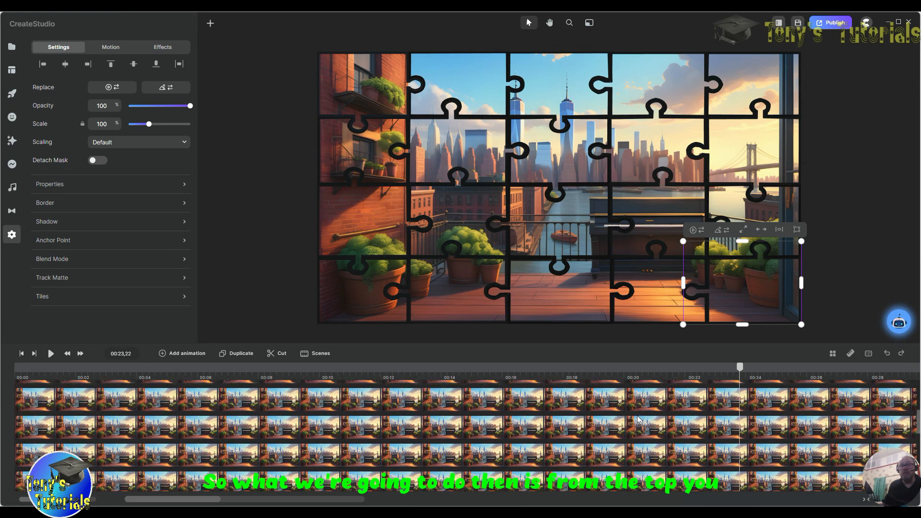
scroll(625, 398, "up", 3)
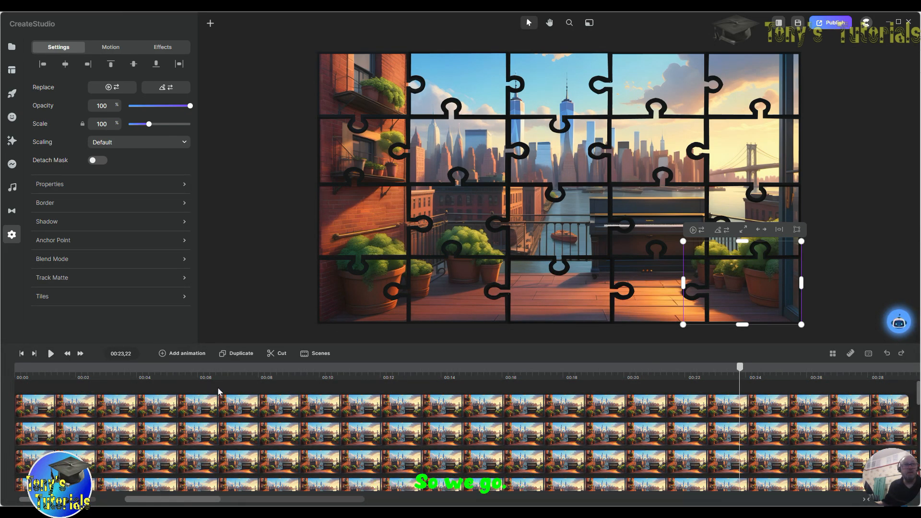
scroll(228, 420, "down", 1)
scroll(288, 408, "up", 2)
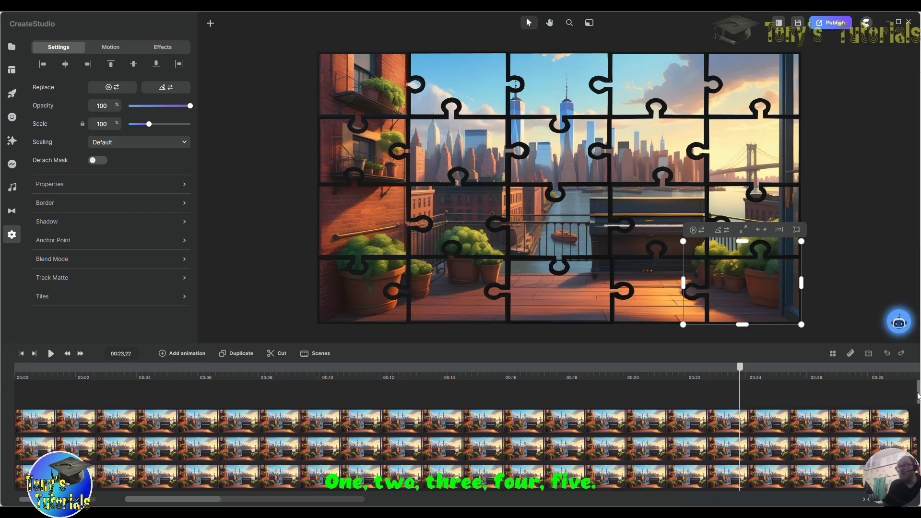
mouse_move(918, 395)
left_mouse_down()
mouse_move(917, 413)
mouse_move(916, 406)
left_mouse_up()
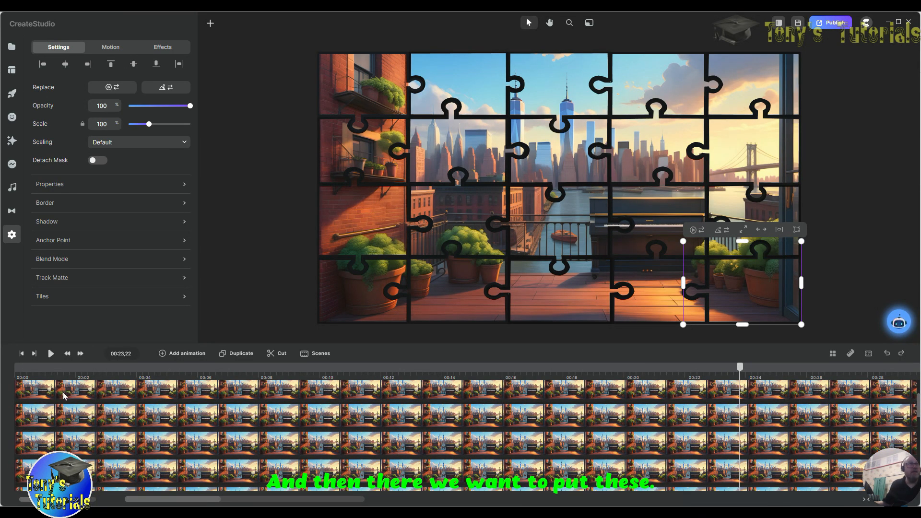
left_click_drag(48, 393, 407, 427)
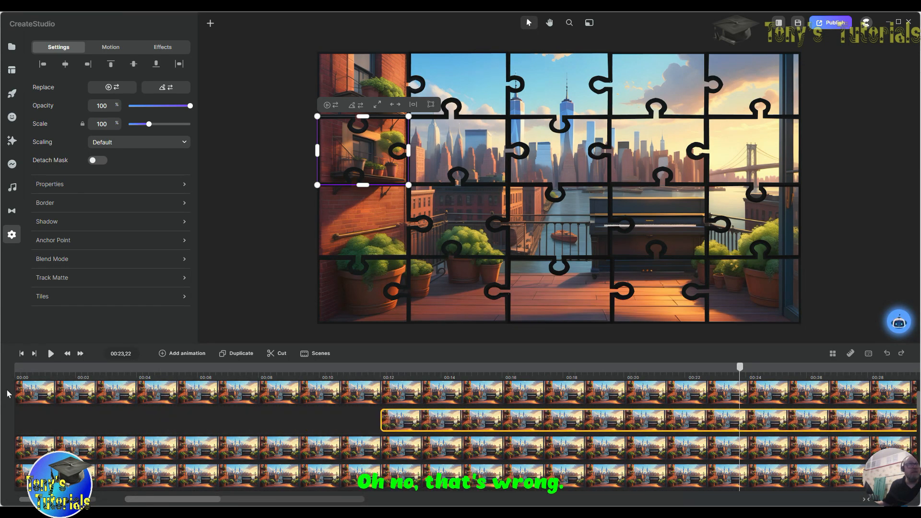
left_click_drag(495, 421, 319, 428)
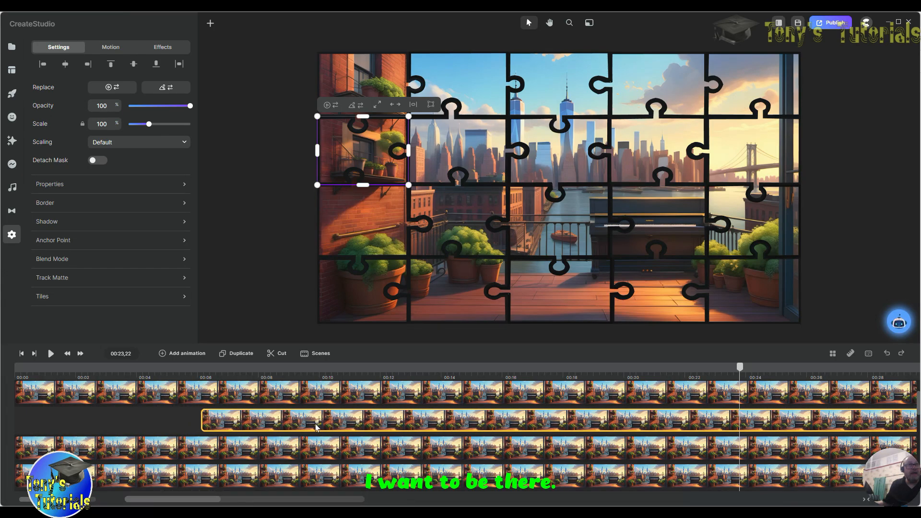
left_click_drag(161, 450, 282, 456)
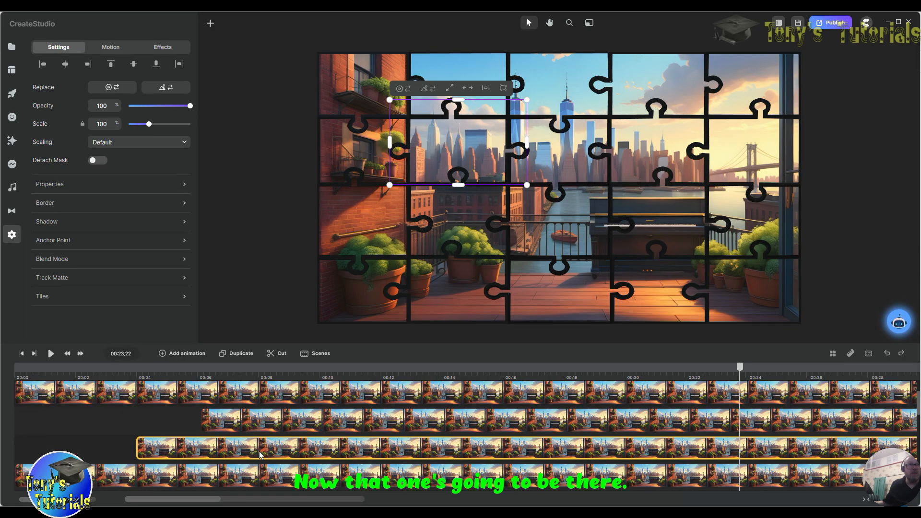
left_click_drag(259, 454, 239, 459)
left_click_drag(303, 431, 245, 431)
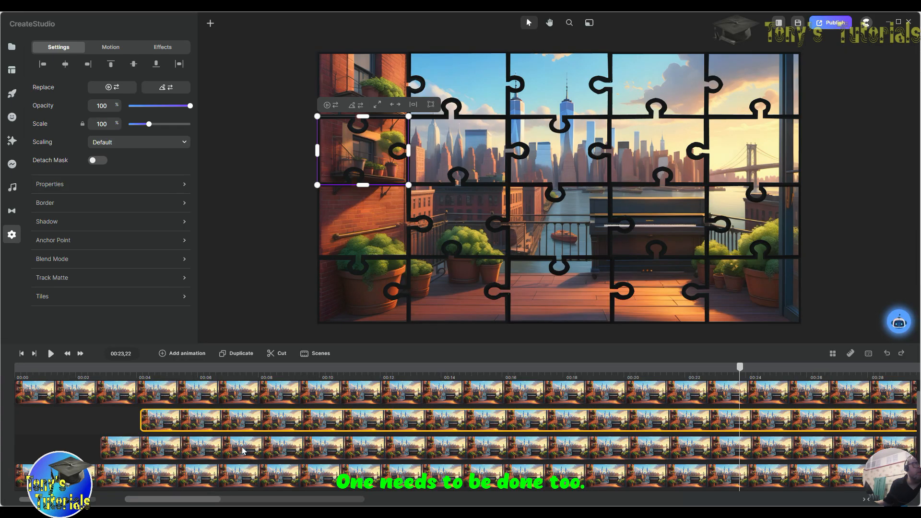
left_click_drag(243, 451, 252, 428)
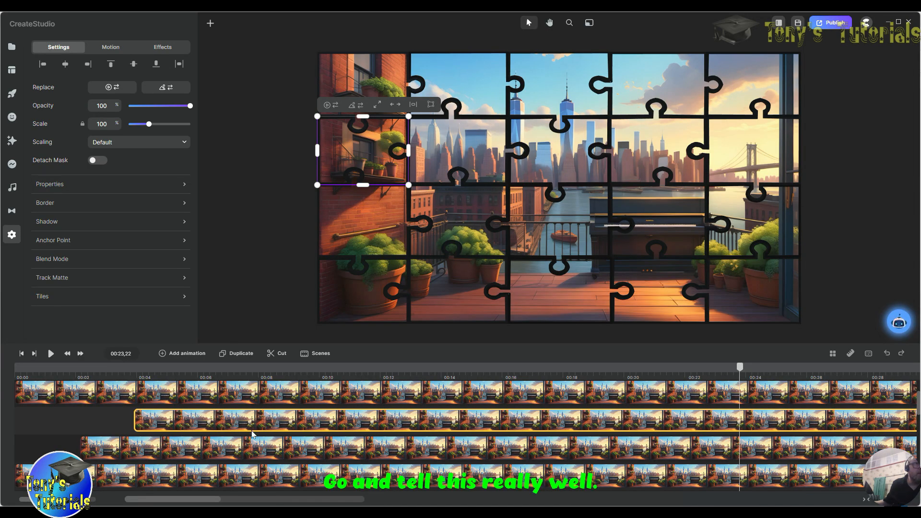
left_click(227, 456)
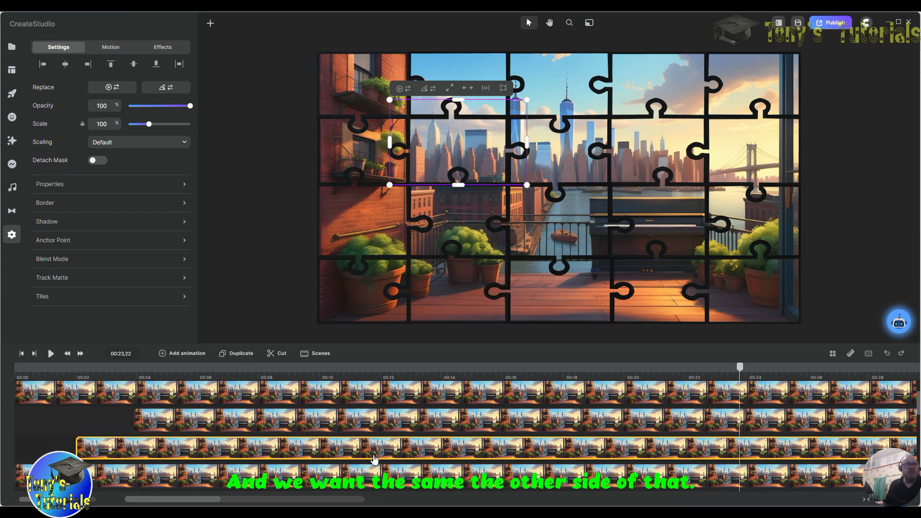
Step: Start the clip of the fourth puzzle piece in the second row at about 2 s and the fifth at about 4 s
scroll(374, 460, "down", 2)
scroll(399, 436, "up", 2)
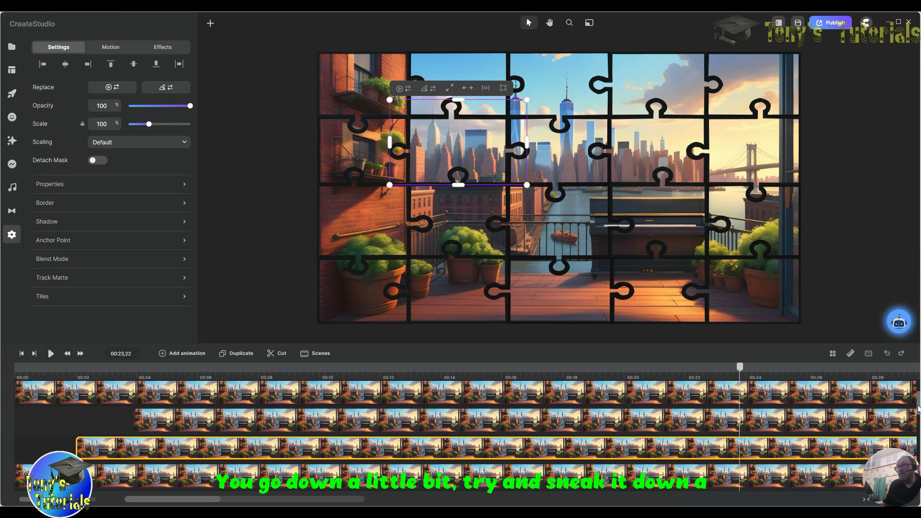
scroll(917, 408, "down", 3)
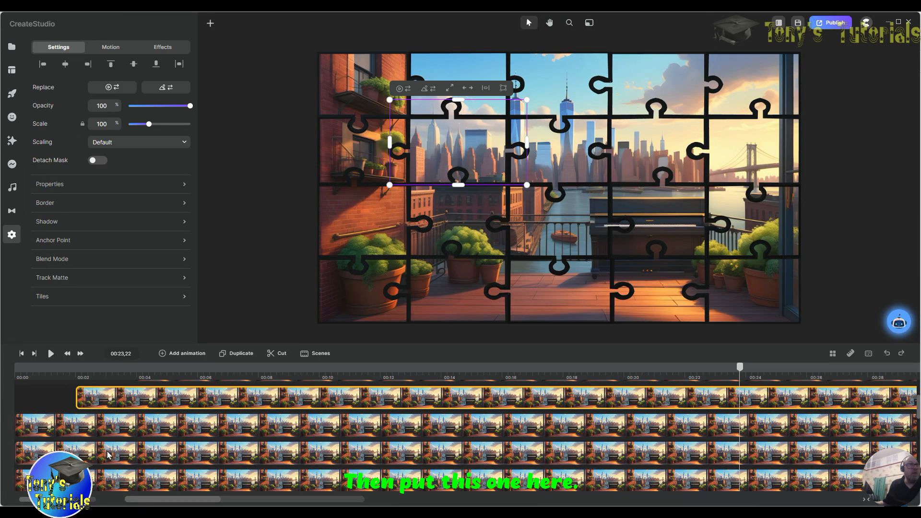
left_click_drag(109, 455, 174, 456)
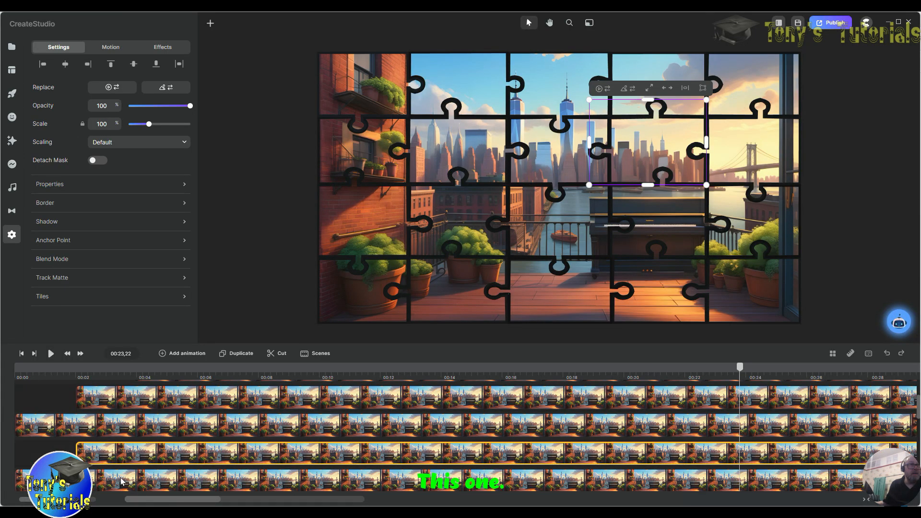
left_click_drag(123, 482, 241, 424)
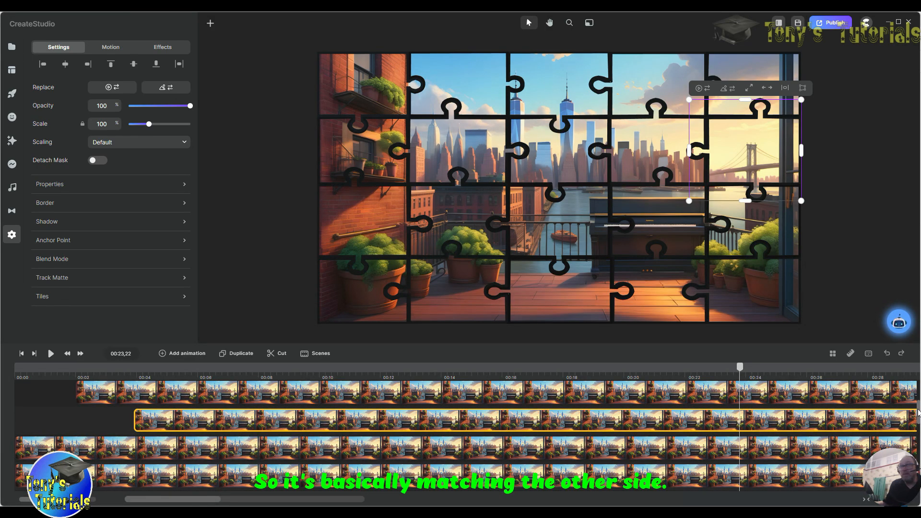
Step: Start the third-row clips of the first and fifth puzzle pieces at about 4 s, and the second and fourth at about 2 s
mouse_move(918, 412)
left_mouse_down()
mouse_move(917, 421)
mouse_move(914, 412)
left_mouse_up()
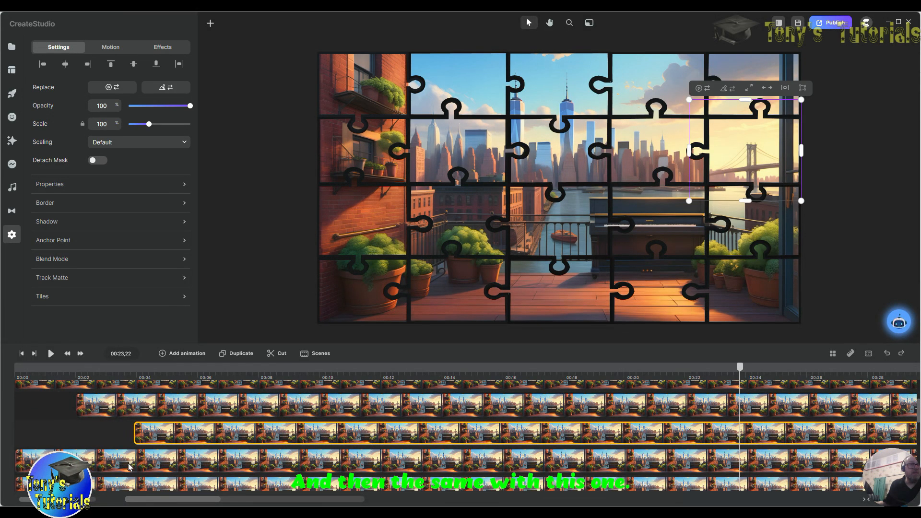
left_click_drag(128, 466, 243, 469)
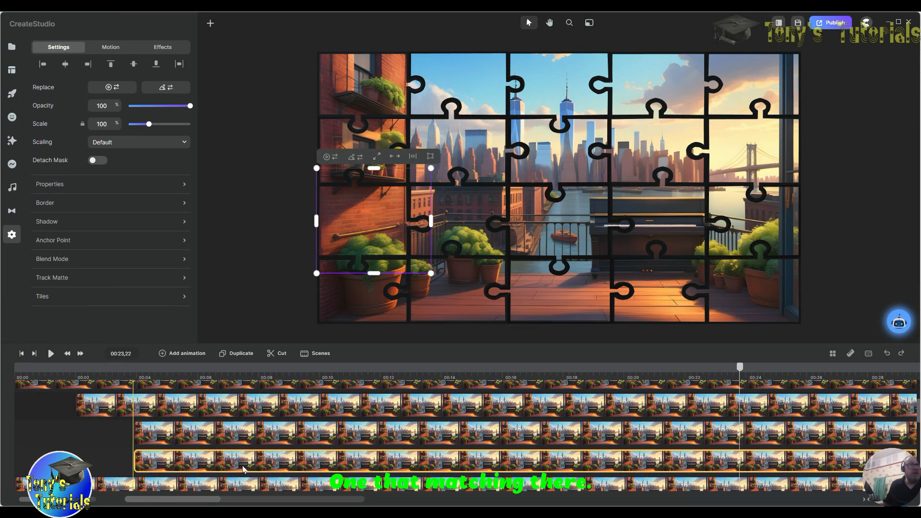
left_click_drag(96, 490, 156, 403)
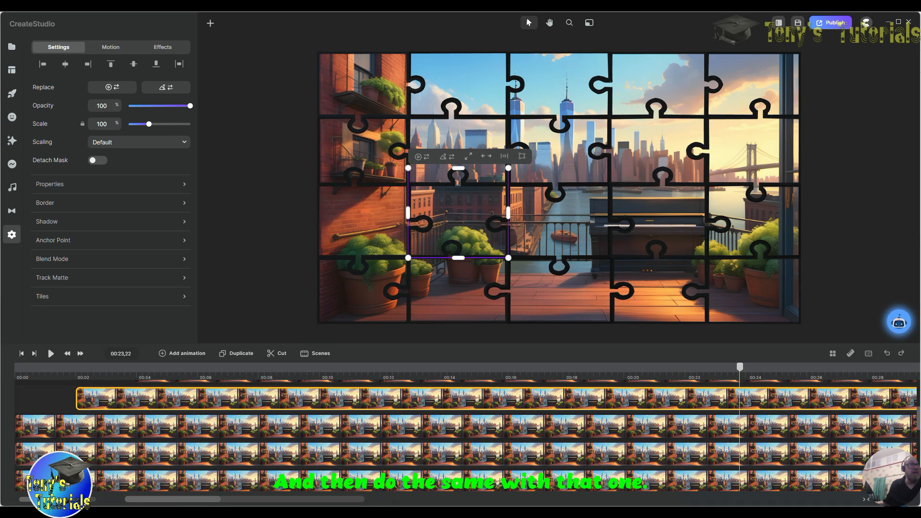
left_click_drag(94, 453, 124, 455)
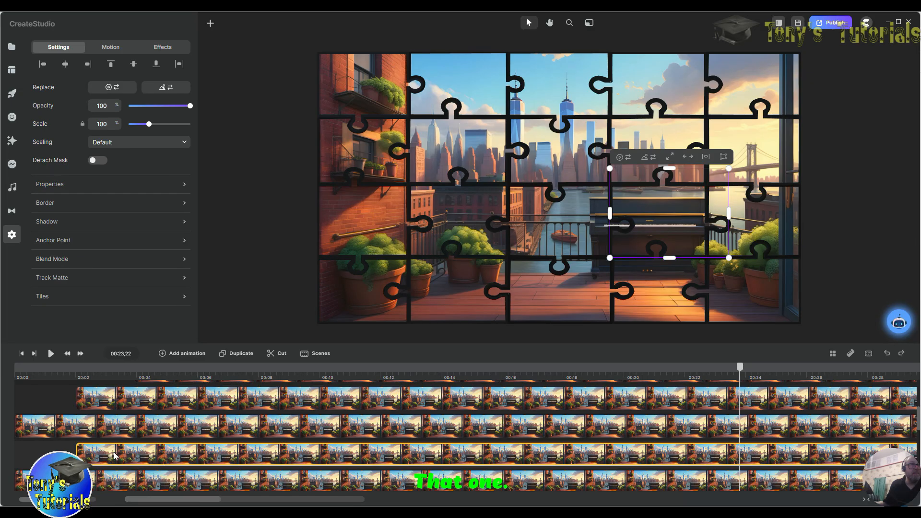
mouse_move(51, 482)
left_mouse_down()
mouse_move(129, 480)
mouse_move(175, 435)
mouse_move(165, 423)
left_mouse_up()
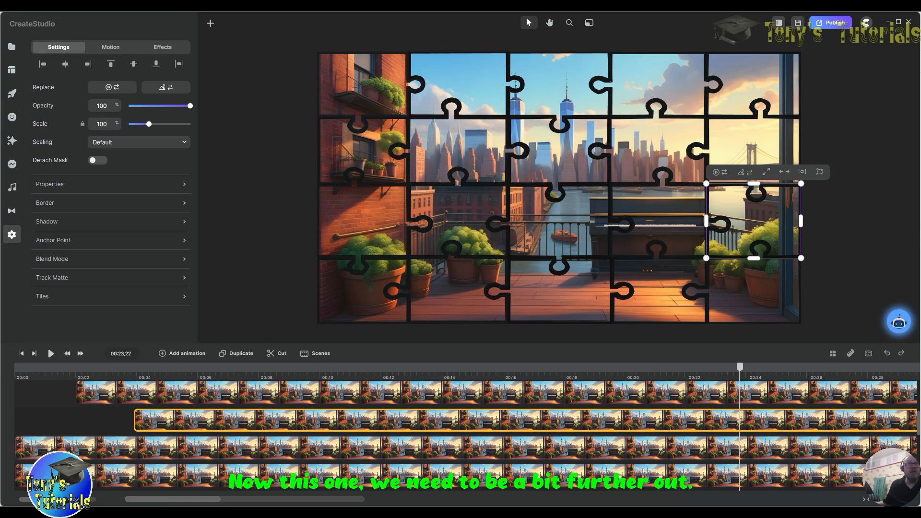
Step: Stagger the fourth-row clips of the third, fourth and fifth puzzle pieces to start at about 8 s, 10 s and 12 s
left_click(254, 374)
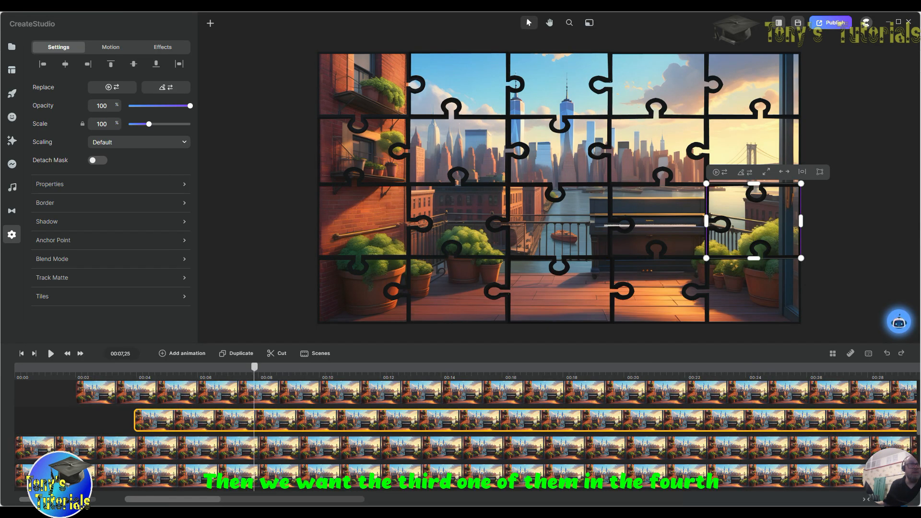
scroll(44, 411, "down", 2)
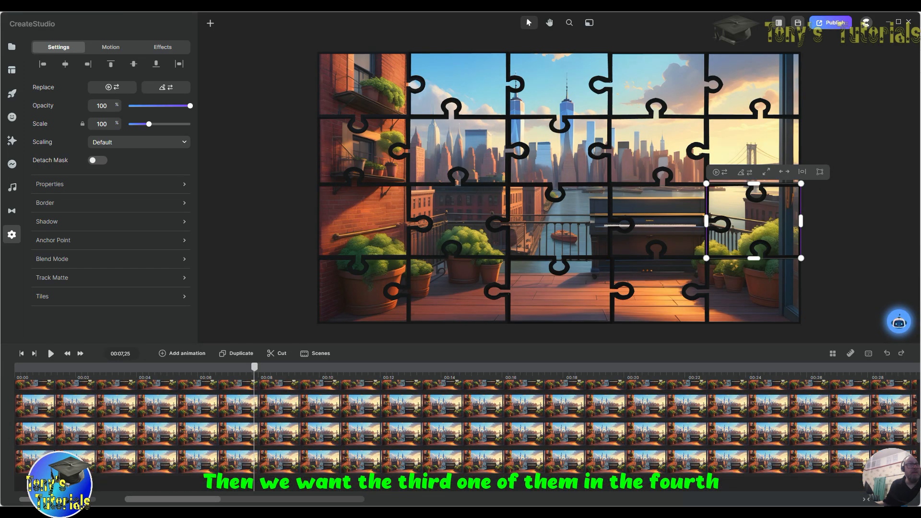
left_click_drag(38, 408, 276, 416)
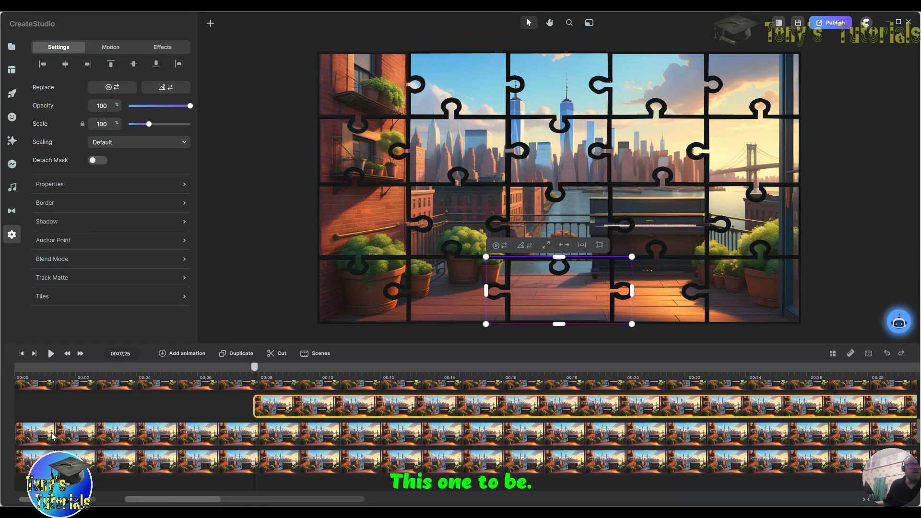
left_click_drag(32, 436, 260, 441)
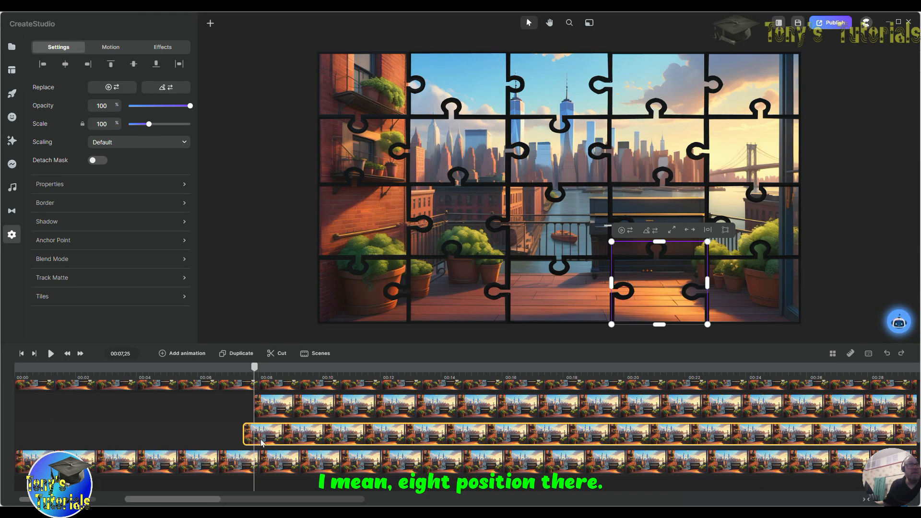
left_click_drag(281, 411, 355, 428)
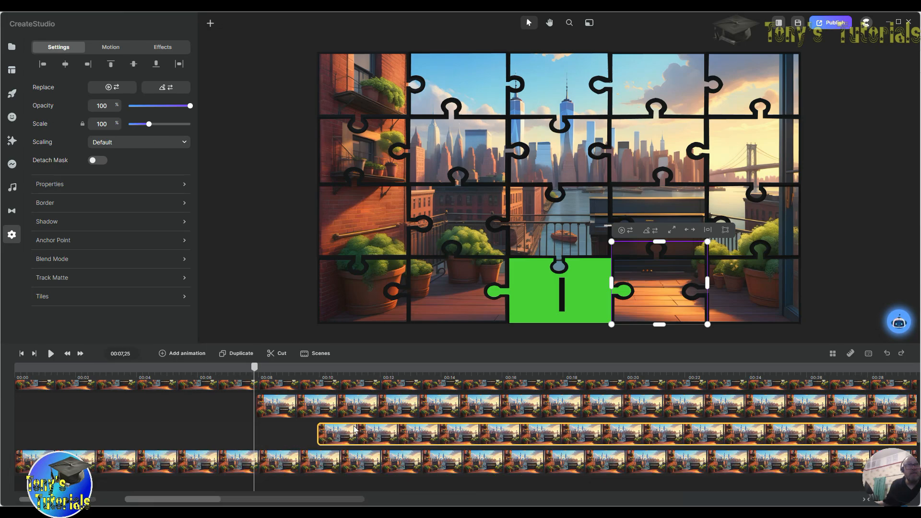
left_click_drag(235, 460, 538, 453)
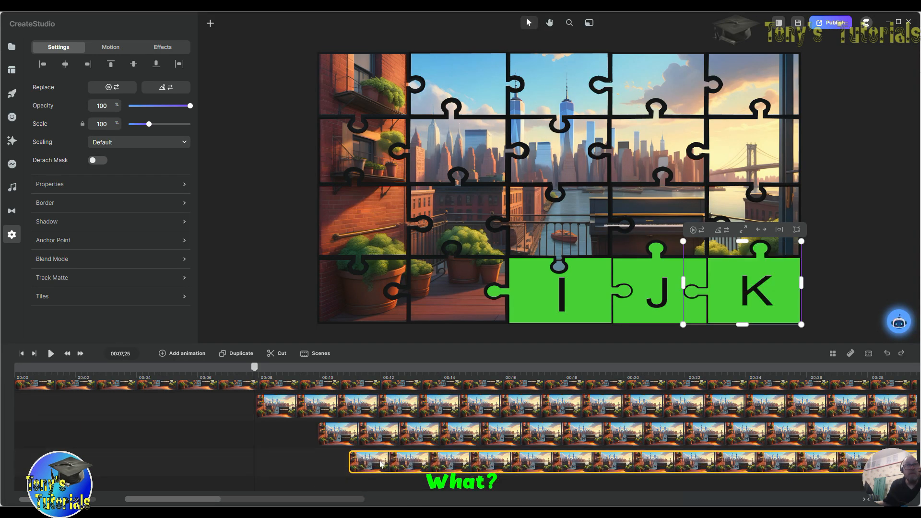
left_click_drag(390, 461, 415, 460)
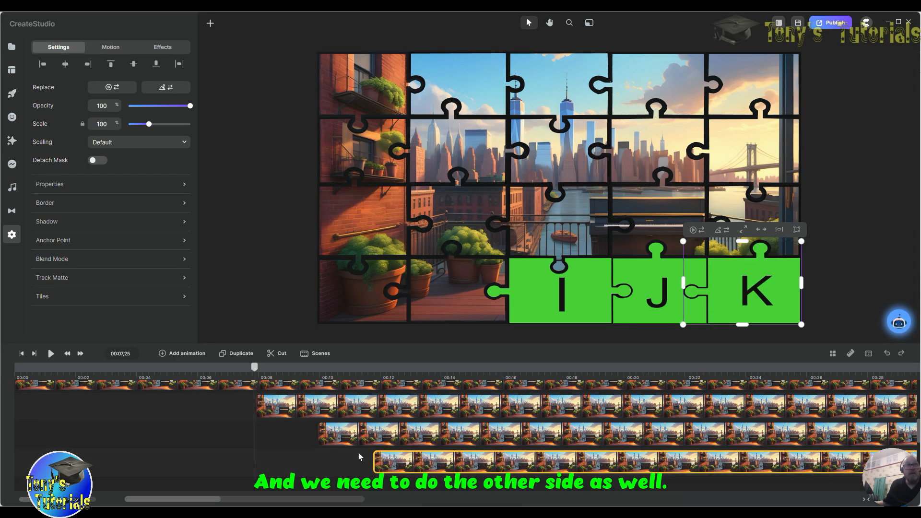
Step: Start the clip of the second puzzle piece in the fourth row at about 10 s and the first piece's clip even later
scroll(359, 453, "down", 3)
scroll(357, 456, "up", 3)
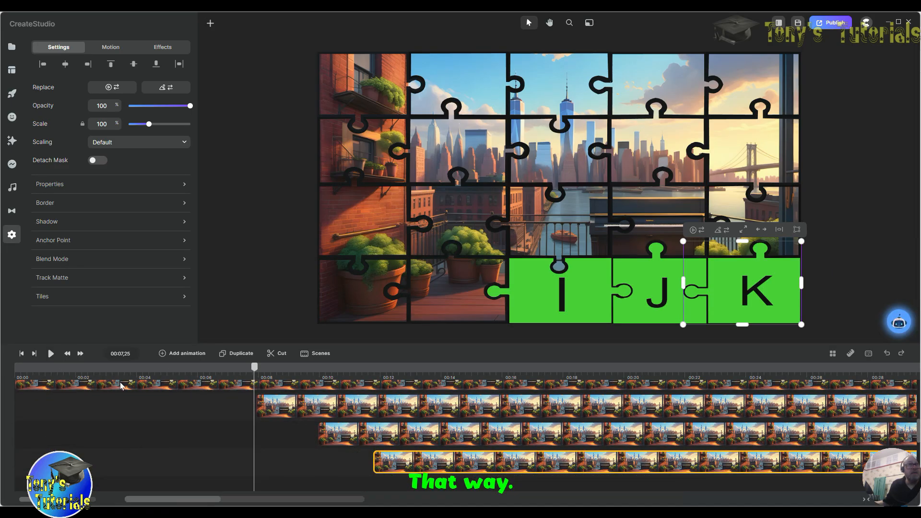
left_click_drag(120, 386, 427, 453)
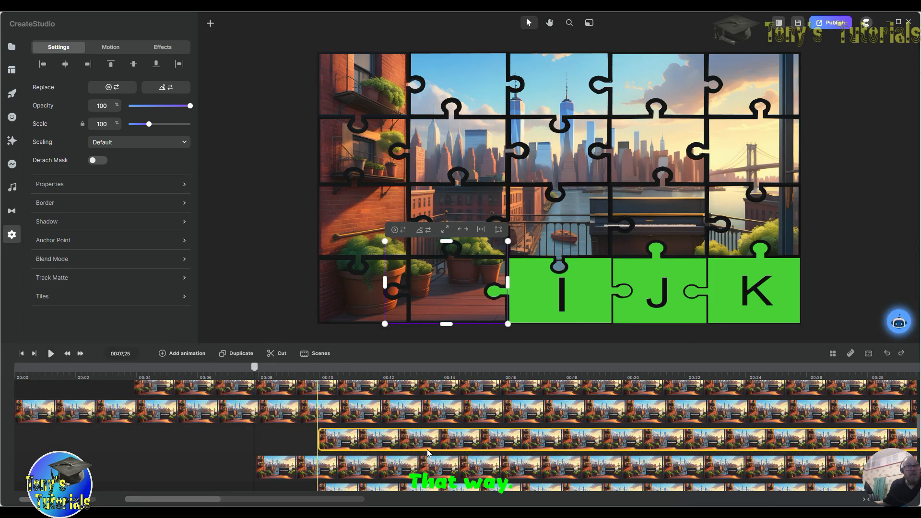
left_click_drag(353, 451, 353, 451)
left_click_drag(74, 412, 422, 412)
Step: Start the clip of the third puzzle piece in the top row at about 8 s
scroll(347, 431, "up", 3)
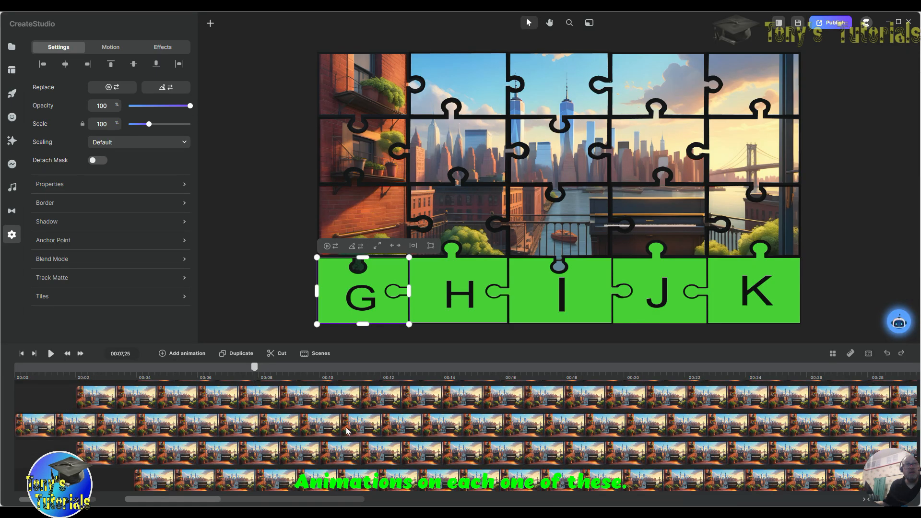
scroll(348, 430, "down", 3)
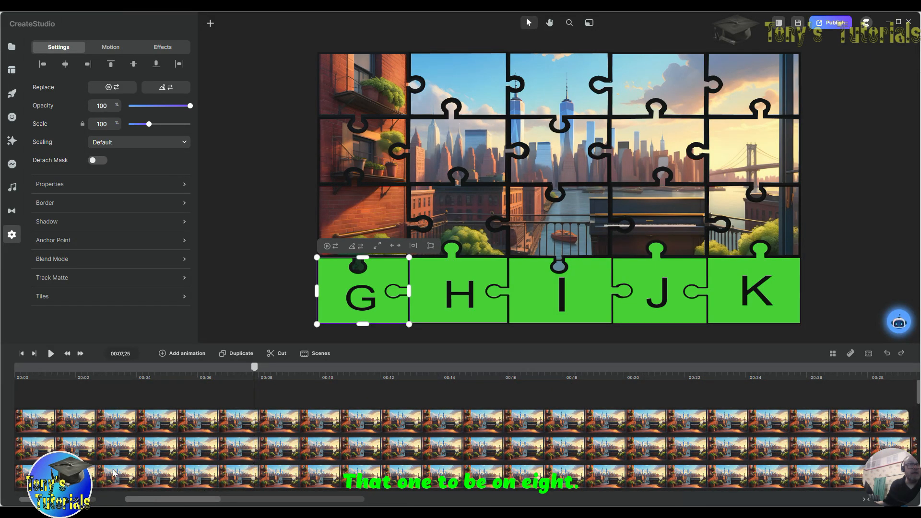
left_click_drag(113, 474, 361, 423)
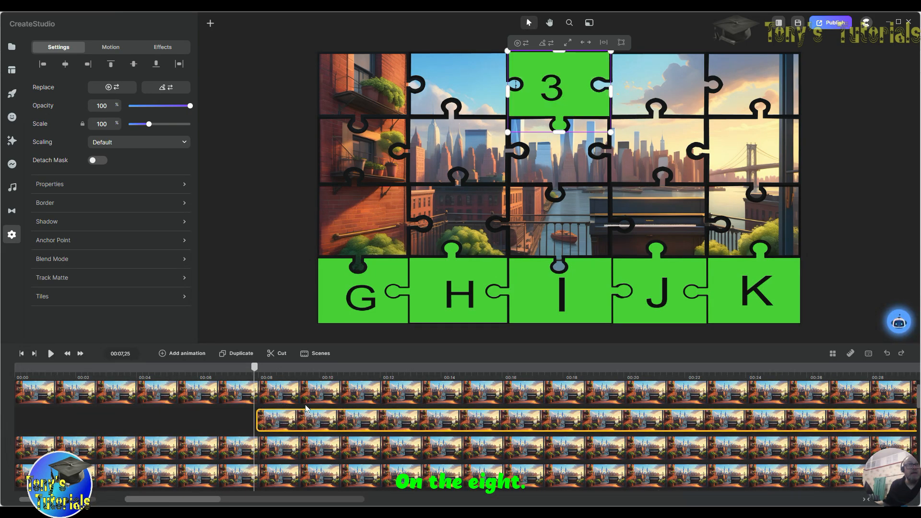
Step: Start the top-row clips of the second and fourth puzzle pieces at about 10 s, and the first and fifth at about 12 s
left_click_drag(155, 389, 458, 423)
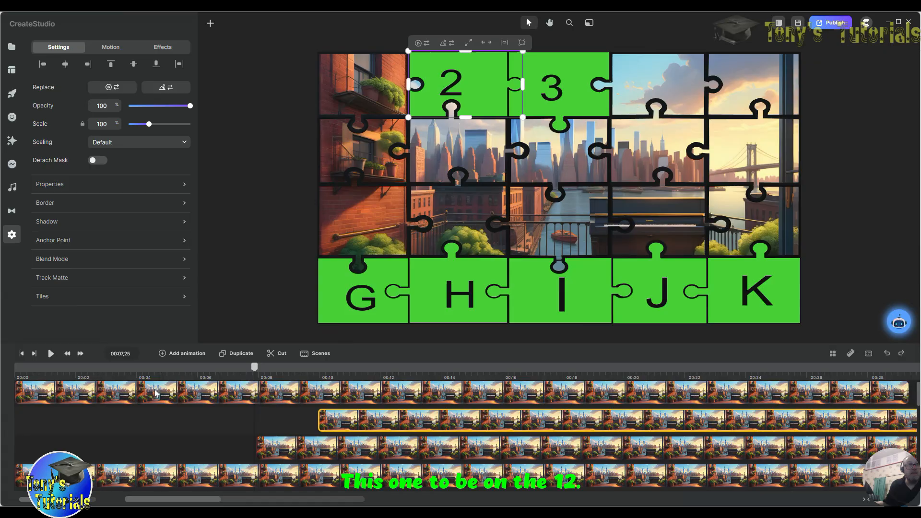
left_click_drag(155, 389, 520, 428)
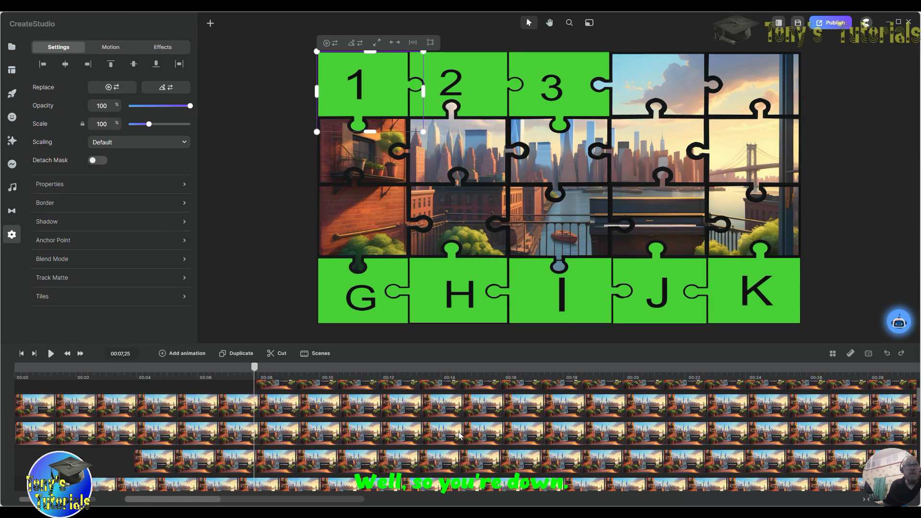
left_click_drag(141, 401, 440, 407)
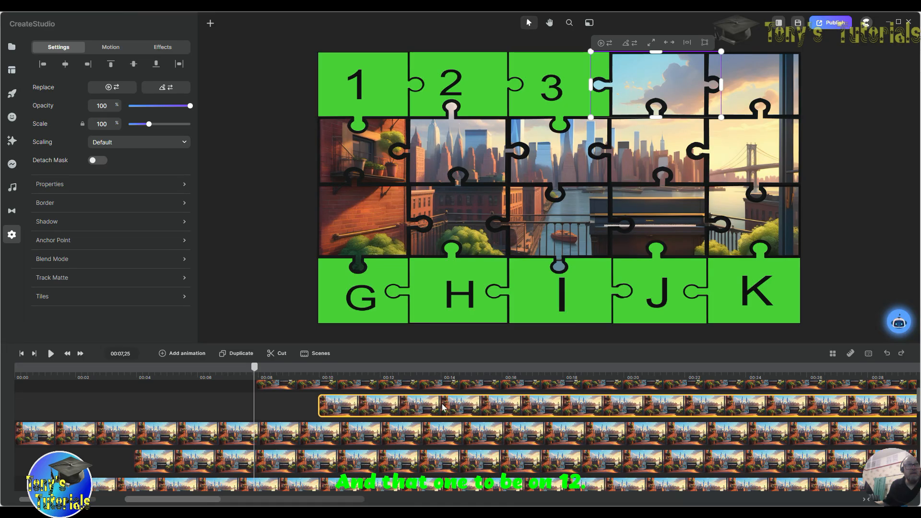
left_click_drag(76, 434, 439, 443)
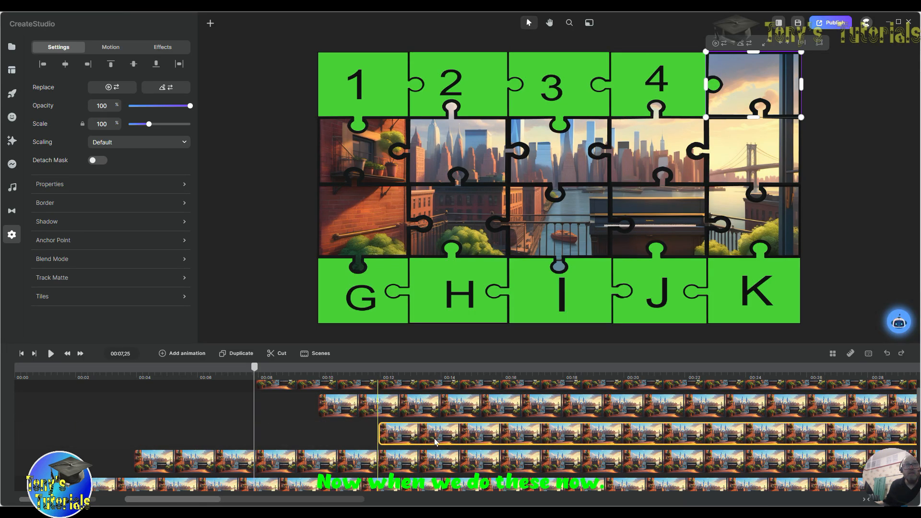
Step: Give the first puzzle piece in the top row a Right position motion for its entrance
left_click(461, 373)
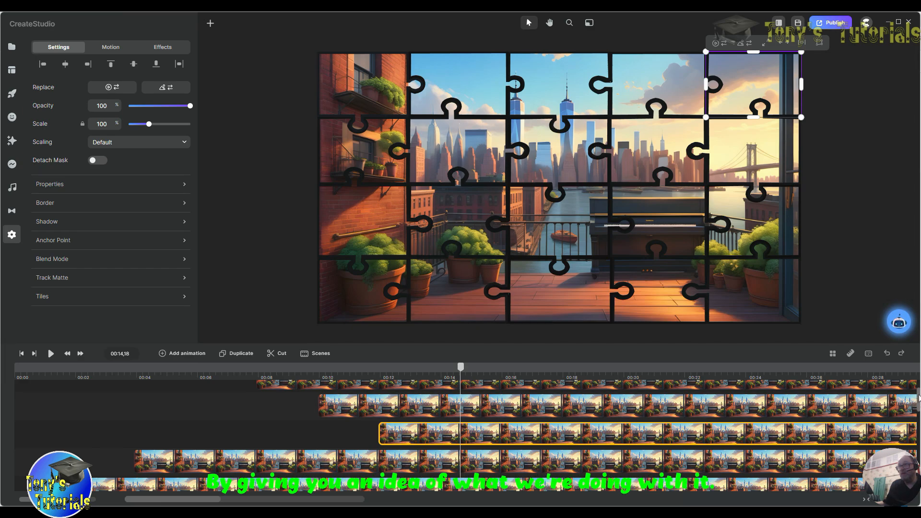
left_click_drag(918, 398, 919, 382)
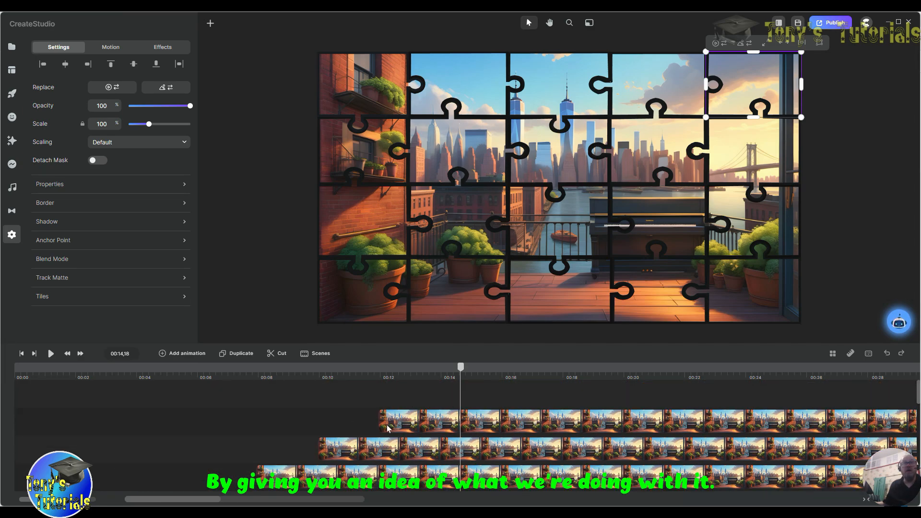
left_click_drag(462, 366, 392, 379)
left_click(408, 428)
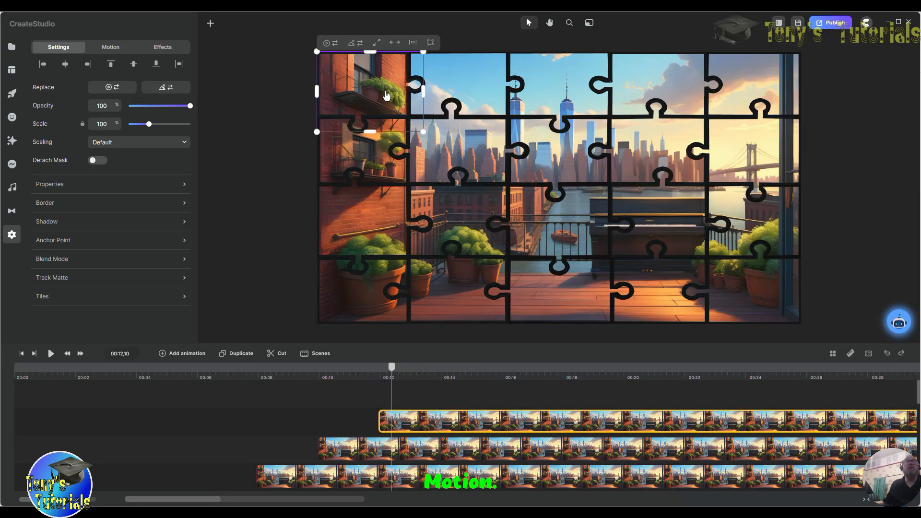
left_click(111, 47)
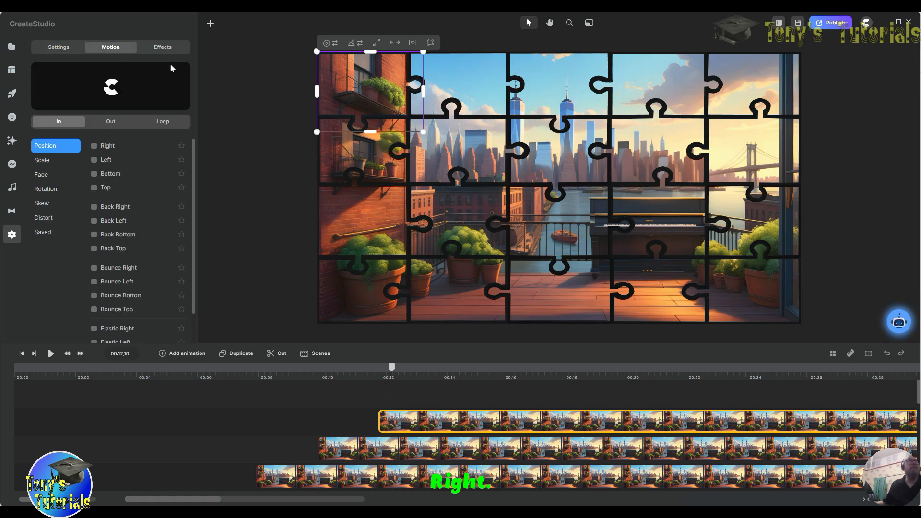
left_click(94, 146)
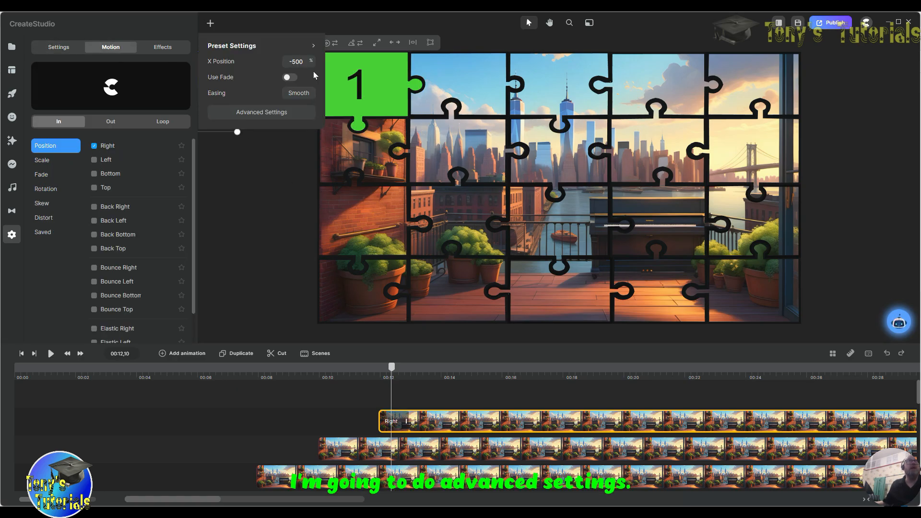
Step: In the first top-row piece's advanced entrance settings, set the rotation to -180 with Linear In & Out easing
left_click(265, 113)
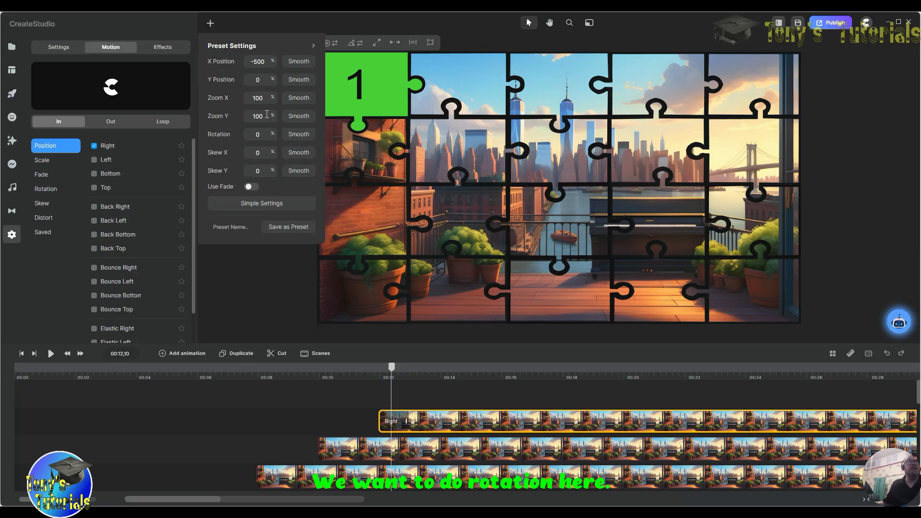
left_click(304, 136)
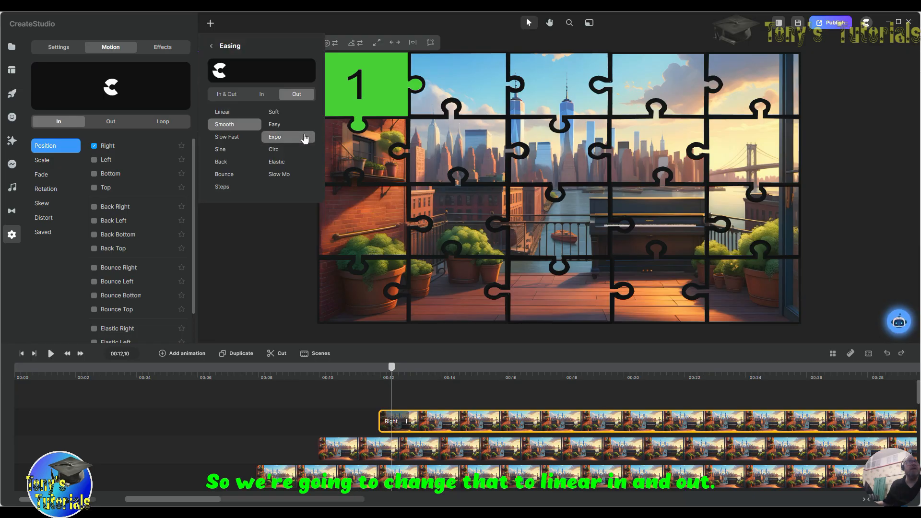
left_click(230, 113)
left_click(229, 95)
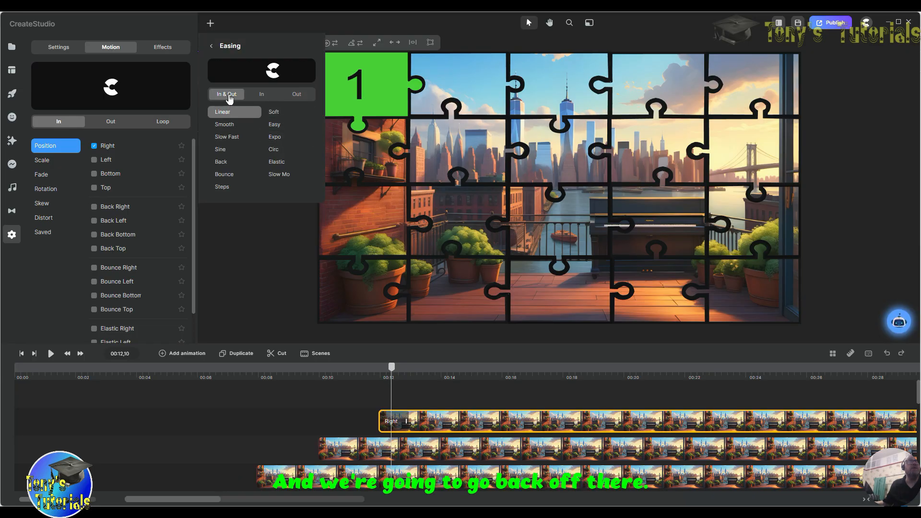
left_click(212, 48)
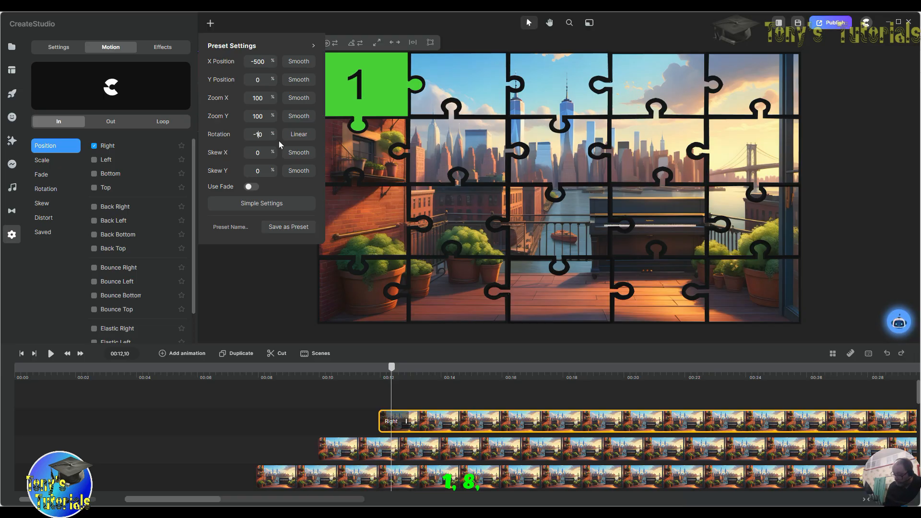
type("8")
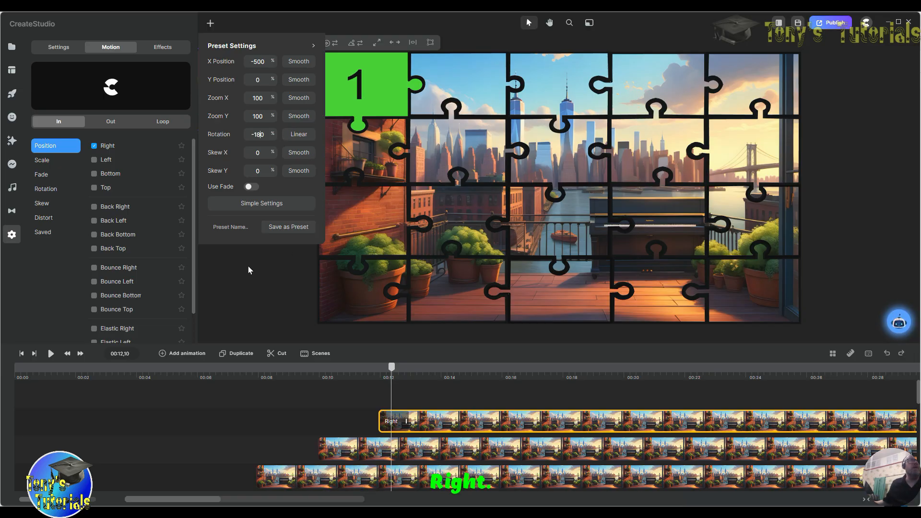
left_click(239, 286)
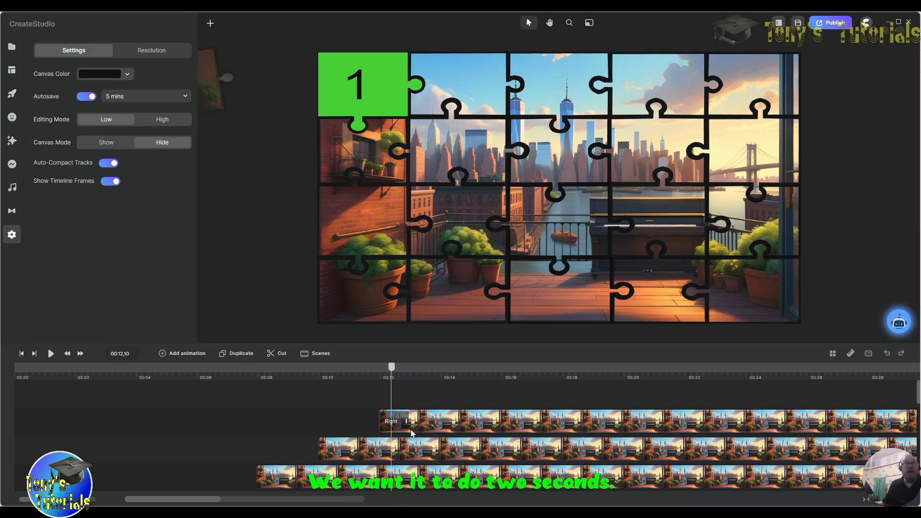
Step: Stretch the Right entrance motion on the first top-row piece's clip to end just before 14 s
left_click_drag(403, 421, 438, 423)
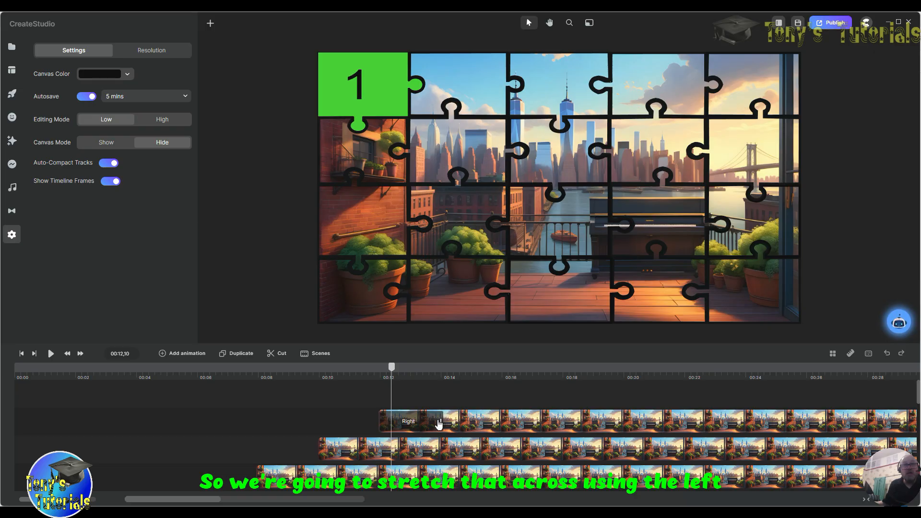
left_click(439, 421)
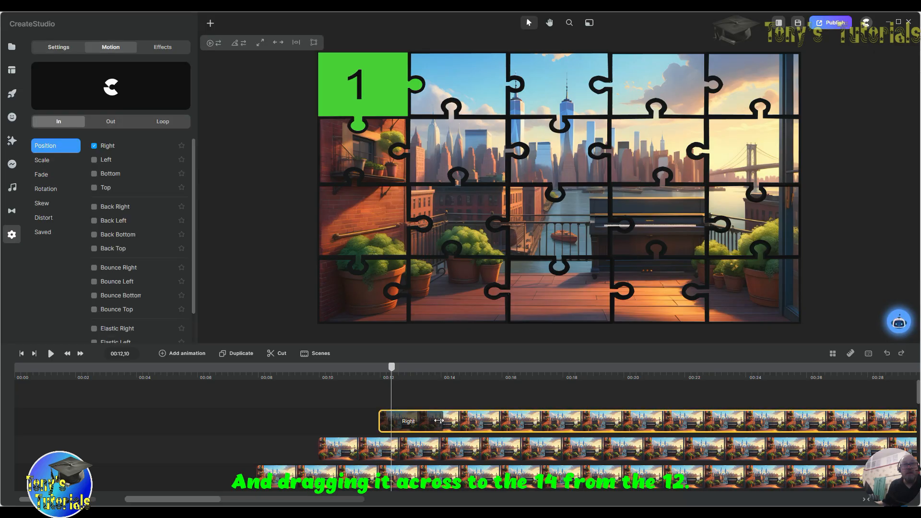
left_click(398, 426)
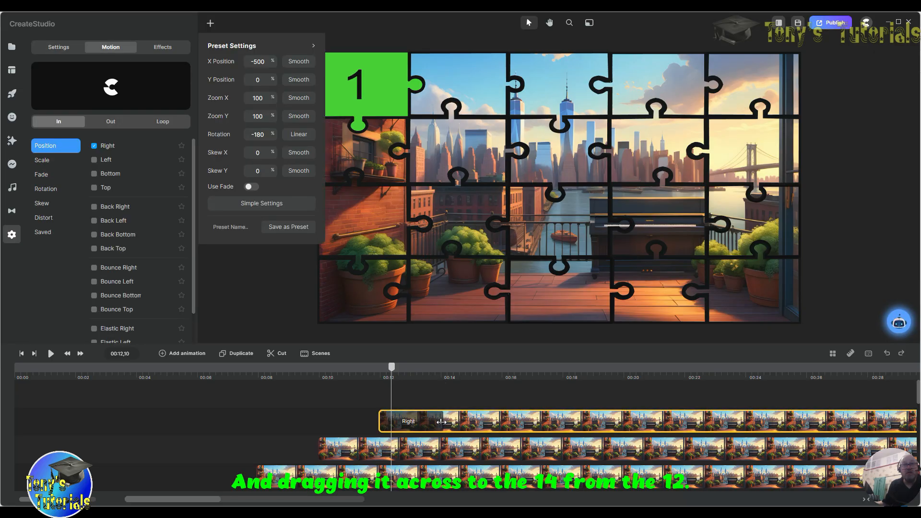
left_click_drag(440, 422, 437, 423)
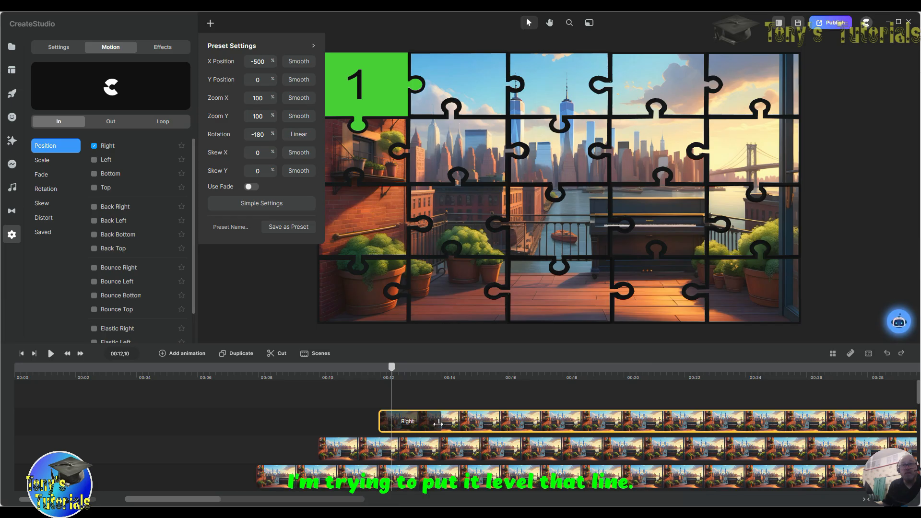
left_click(440, 366)
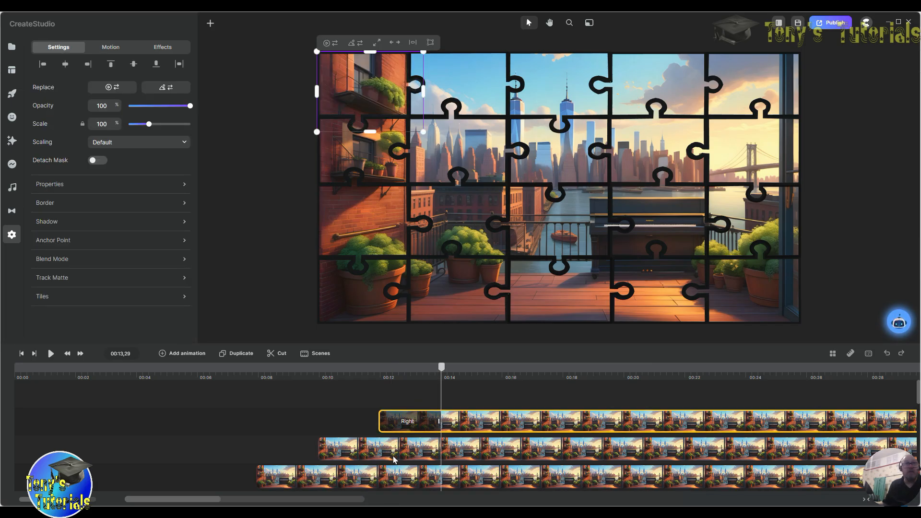
Step: Add a Right position entrance motion to the second puzzle piece in the top row
left_click(327, 453)
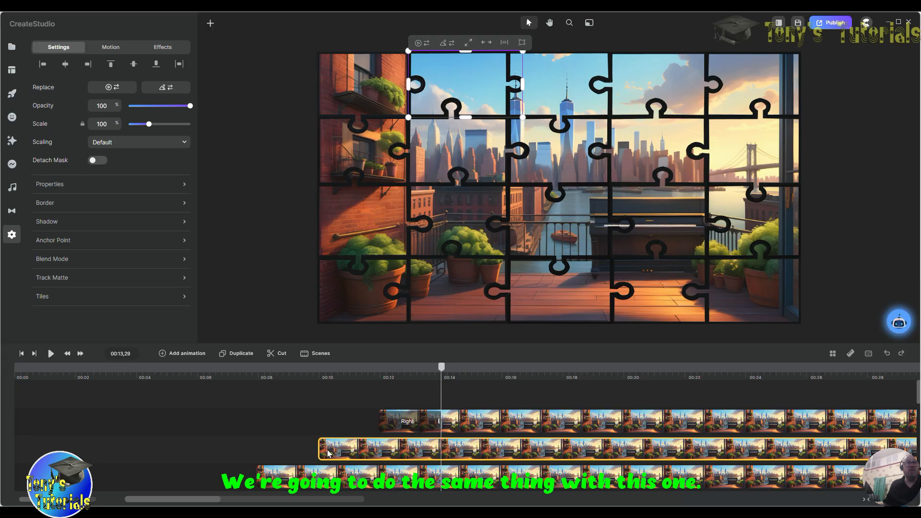
left_click(106, 48)
left_click(95, 147)
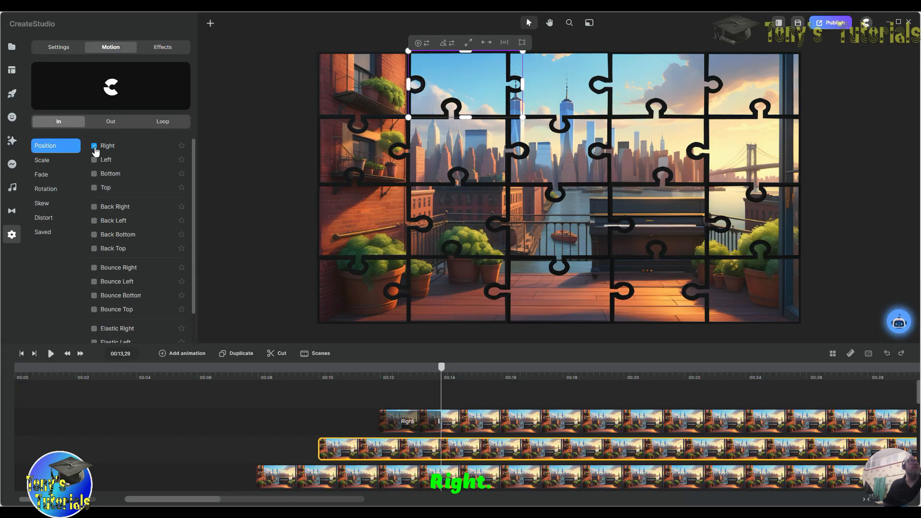
Step: Give the second top-row piece's entrance a -180 rotation with Linear In & Out easing, and stretch the motion to about 12 s
left_click(263, 113)
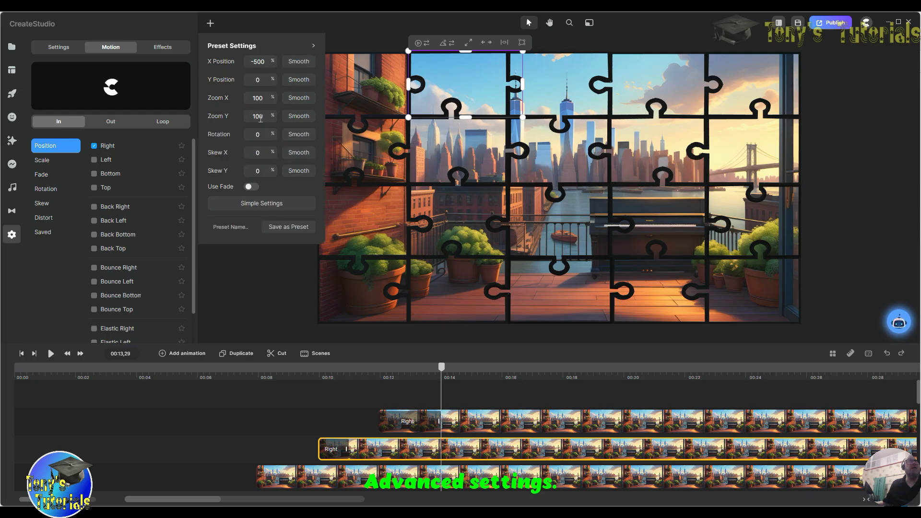
left_click(295, 136)
left_click(227, 115)
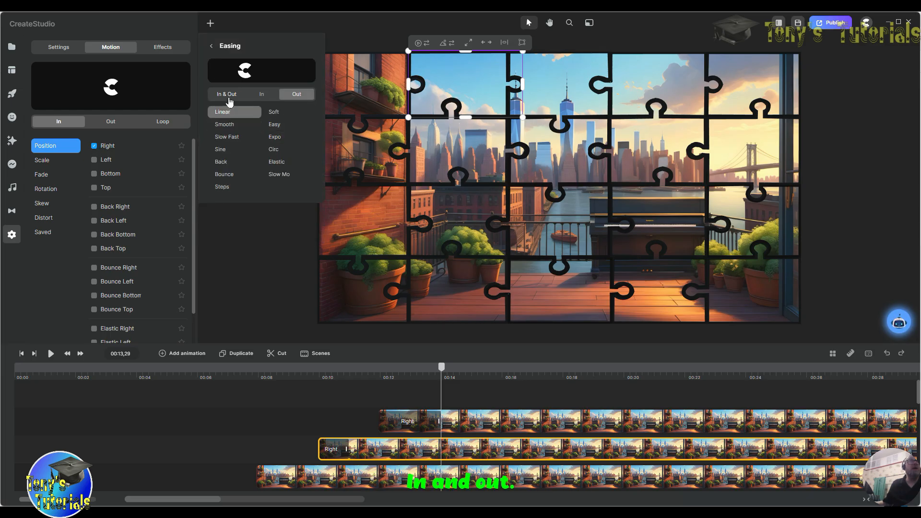
left_click(230, 95)
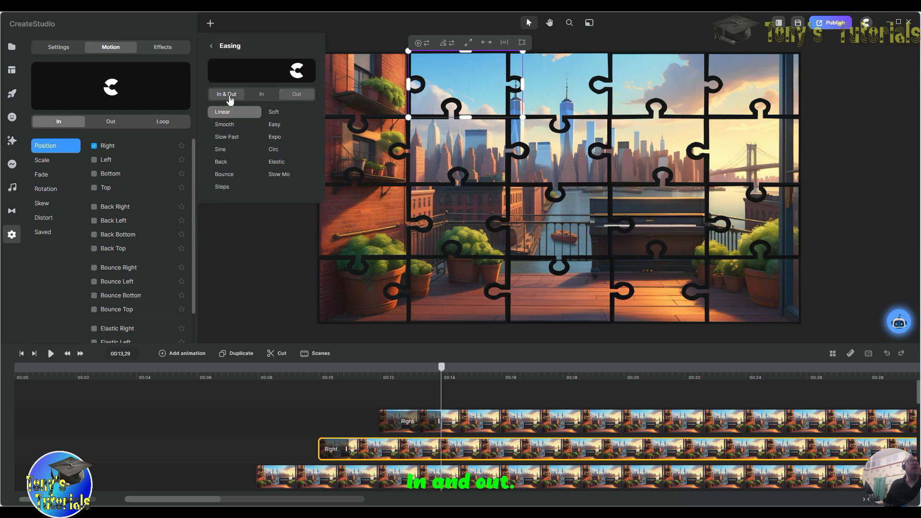
left_click(211, 48)
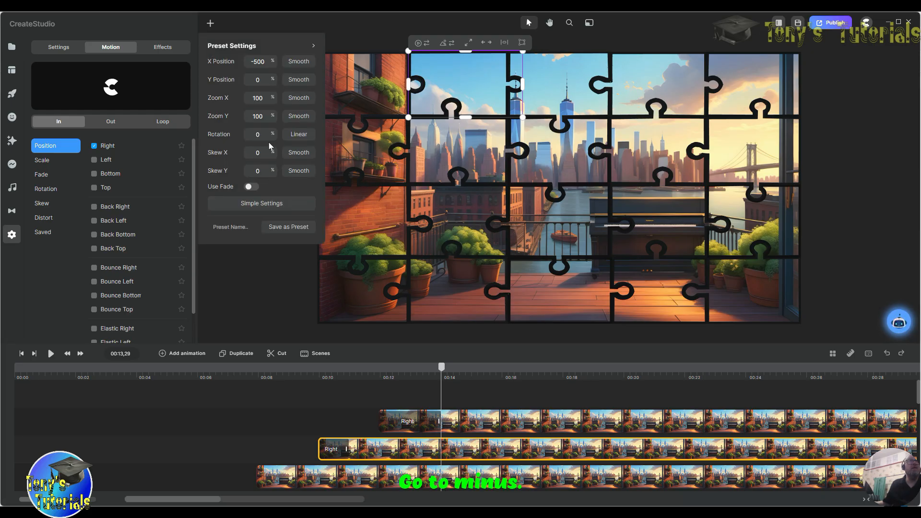
type("-")
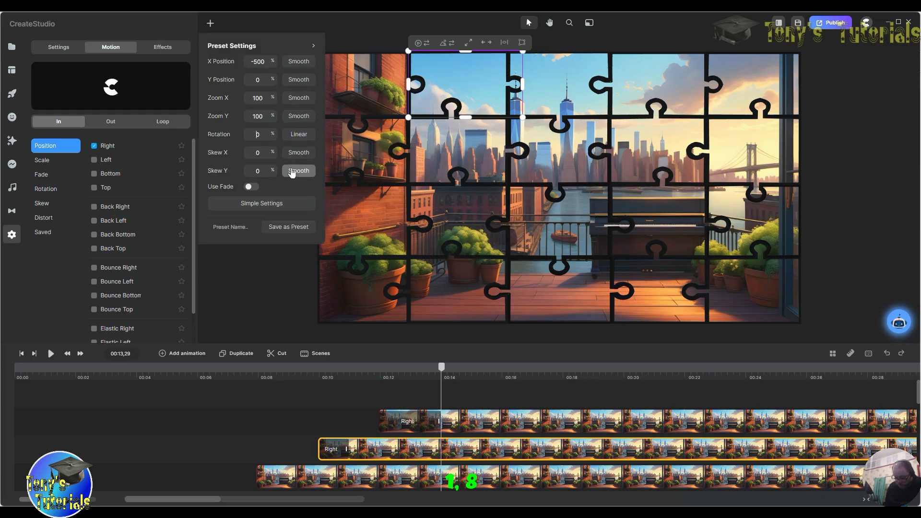
type("18")
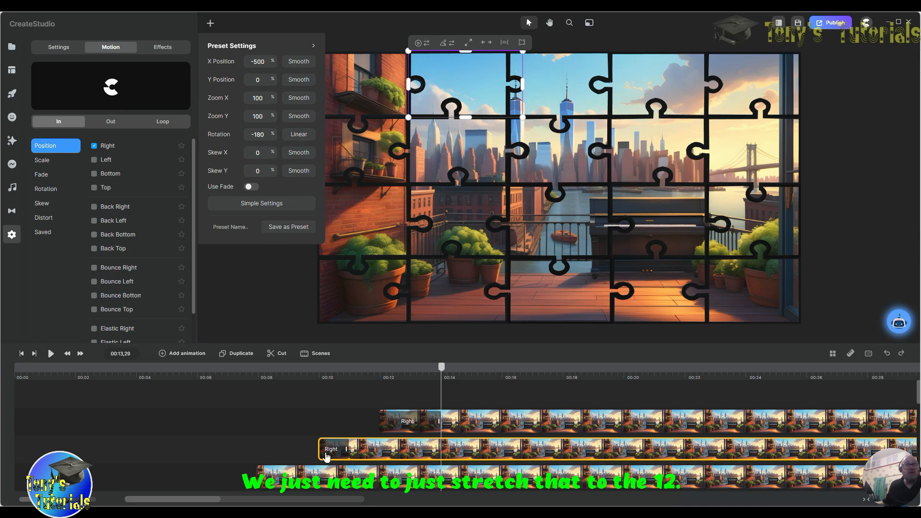
left_click_drag(347, 449, 378, 449)
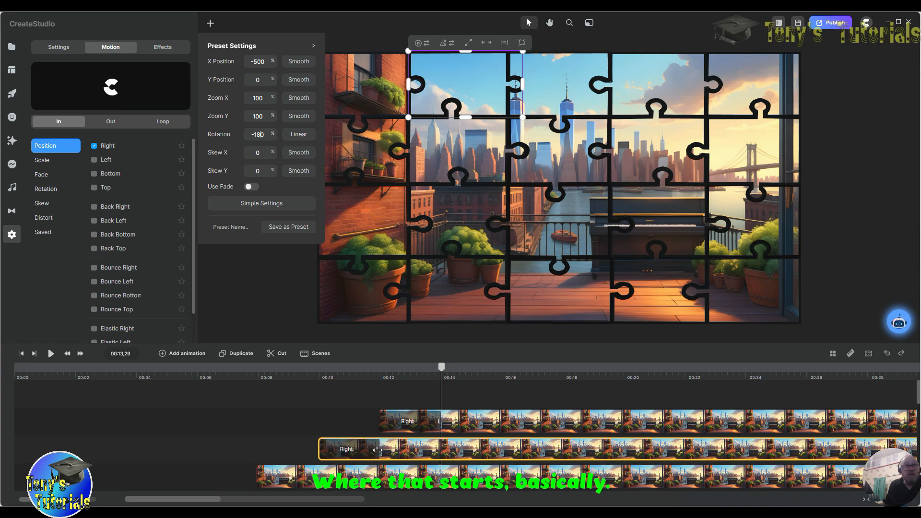
left_click(379, 387)
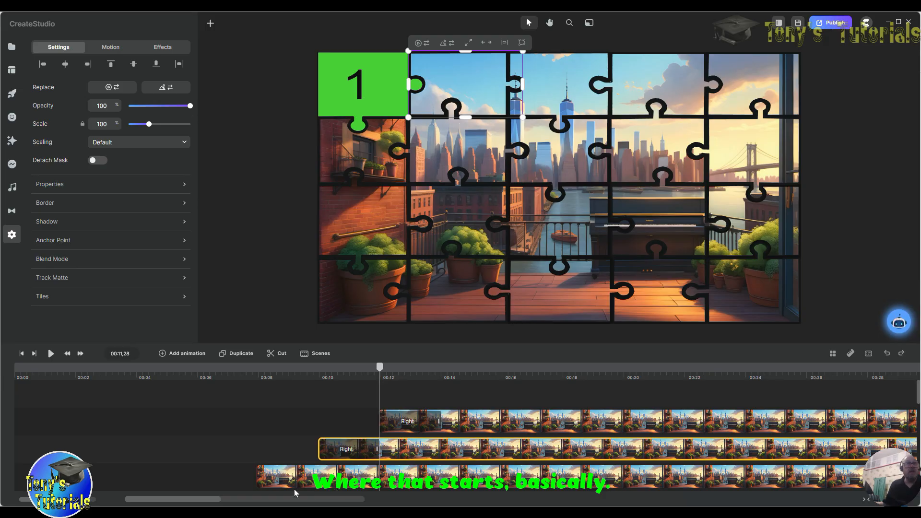
Step: Add a Bottom position entrance motion to the third puzzle piece in the top row
left_click(280, 480)
scroll(278, 480, "down", 1)
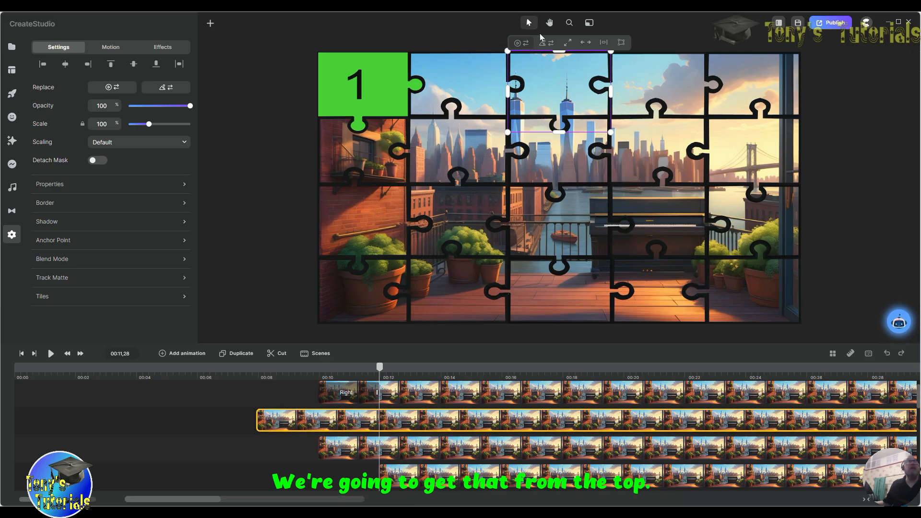
left_click(111, 48)
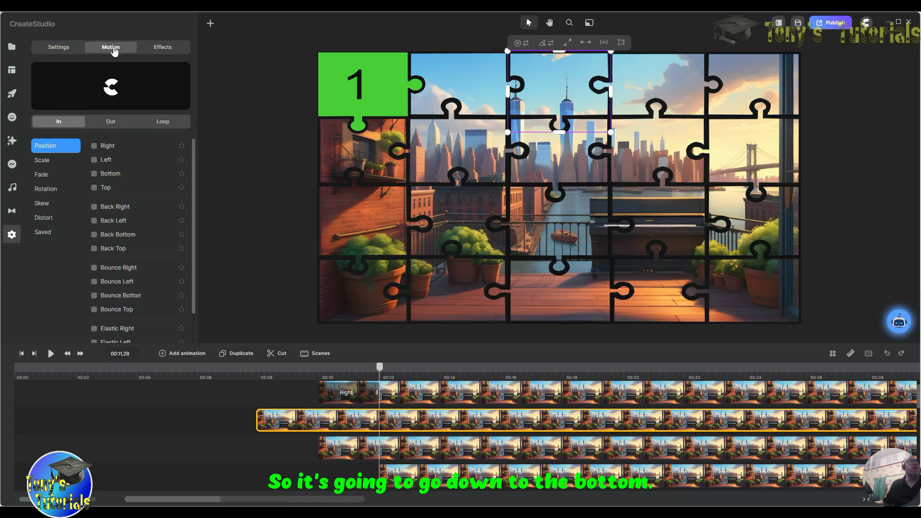
left_click(94, 174)
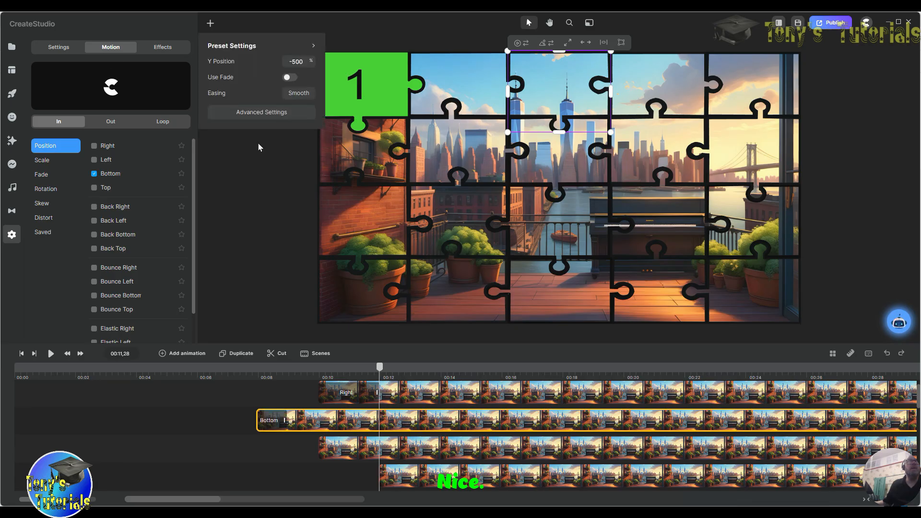
Step: Give the third top-row piece's entrance a -180 rotation with Linear In & Out easing, and stretch the motion to just before 10 s
left_click(261, 114)
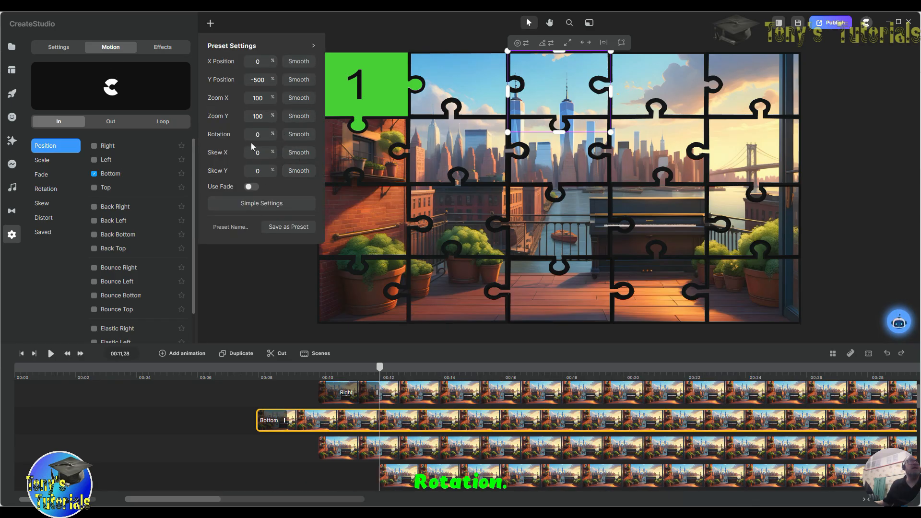
type("-")
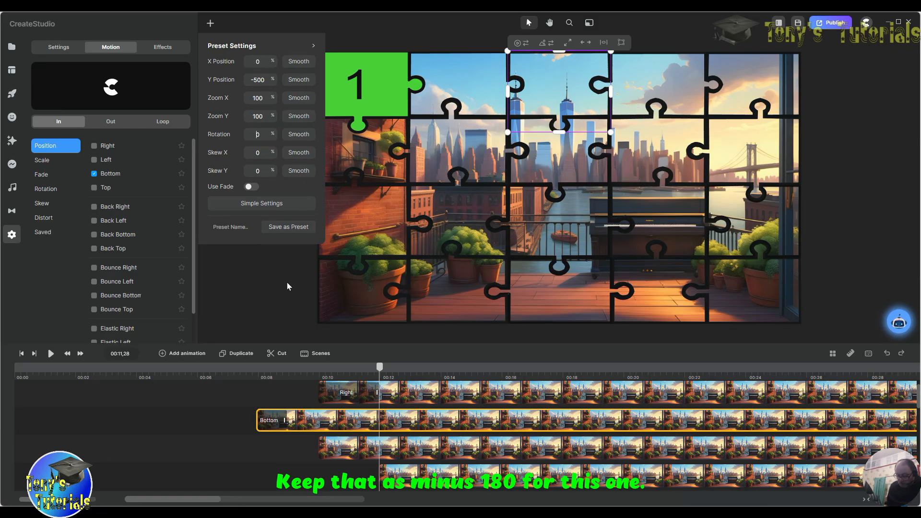
type("18")
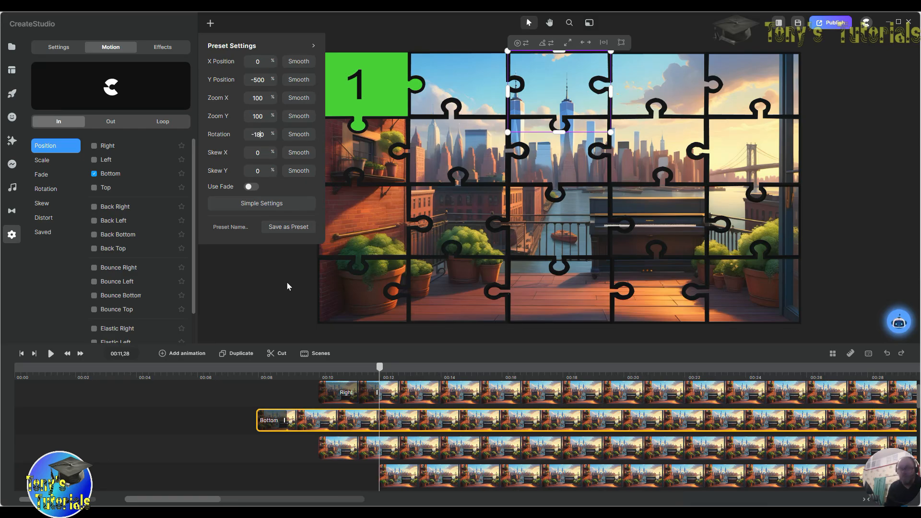
left_click(298, 135)
left_click(224, 113)
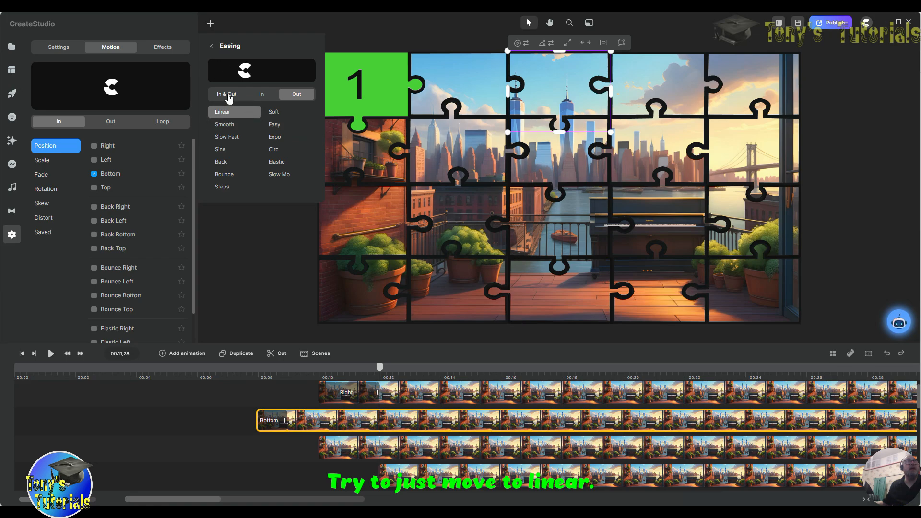
left_click(231, 94)
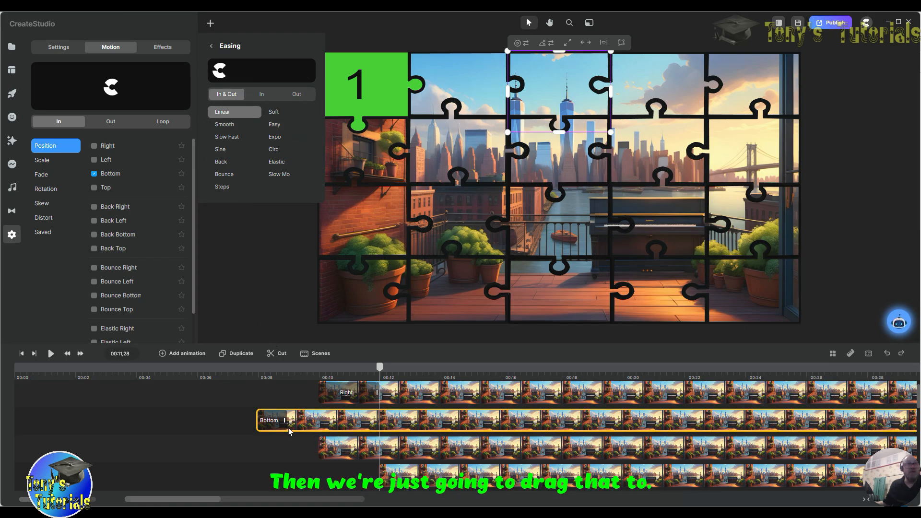
left_click_drag(291, 420, 316, 421)
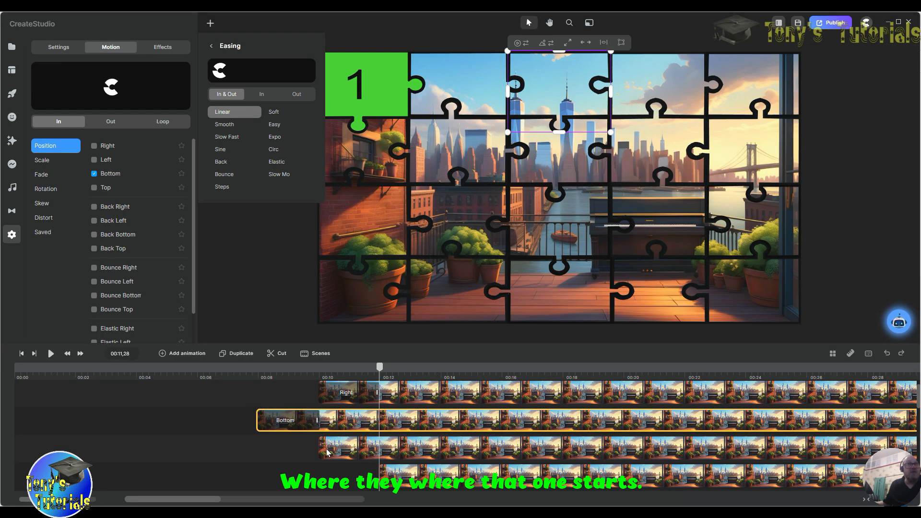
left_click(317, 404)
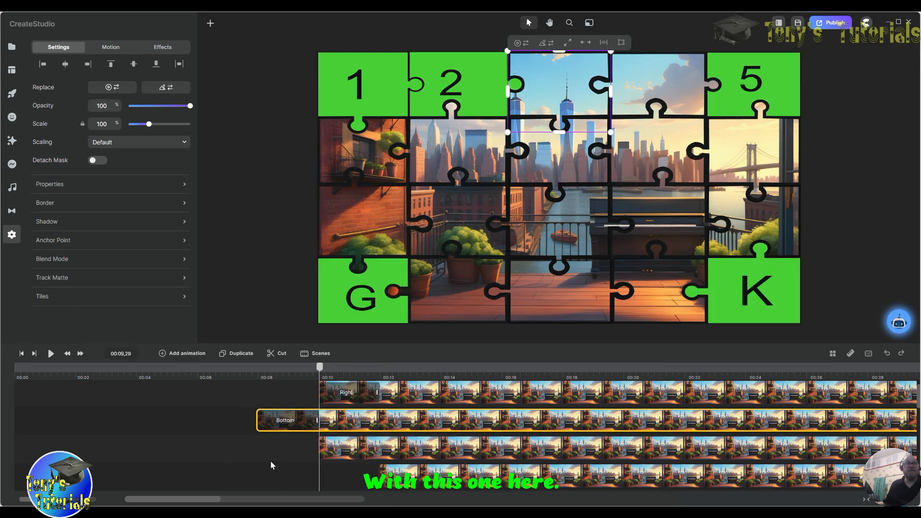
Step: Add a Left position entrance motion to the fourth puzzle piece in the top row
left_click(338, 452)
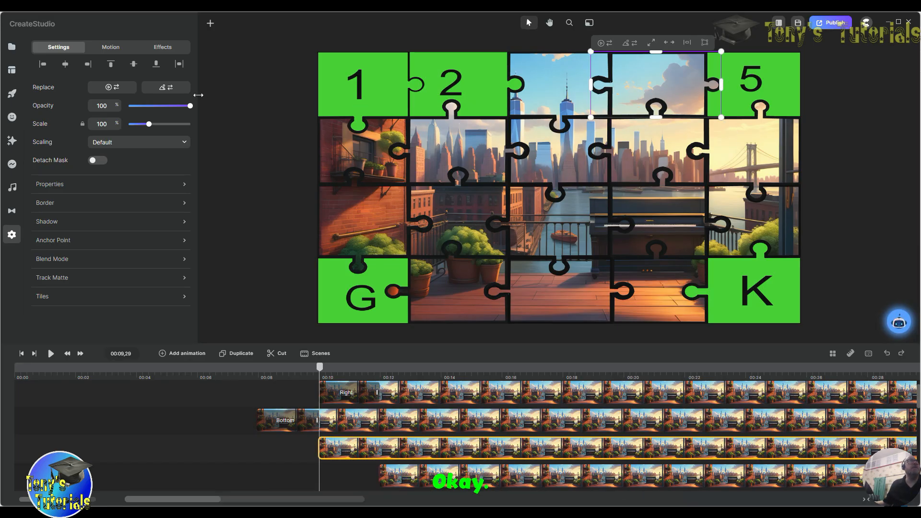
left_click(110, 50)
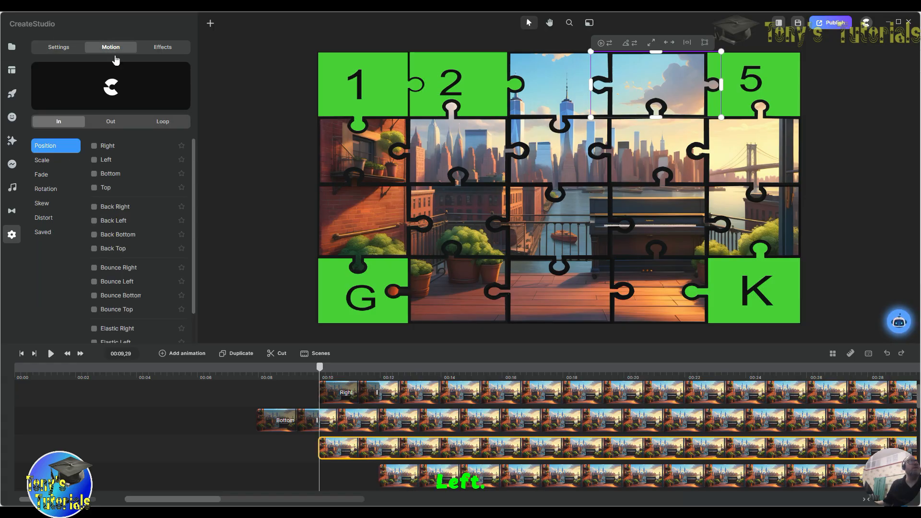
left_click(95, 159)
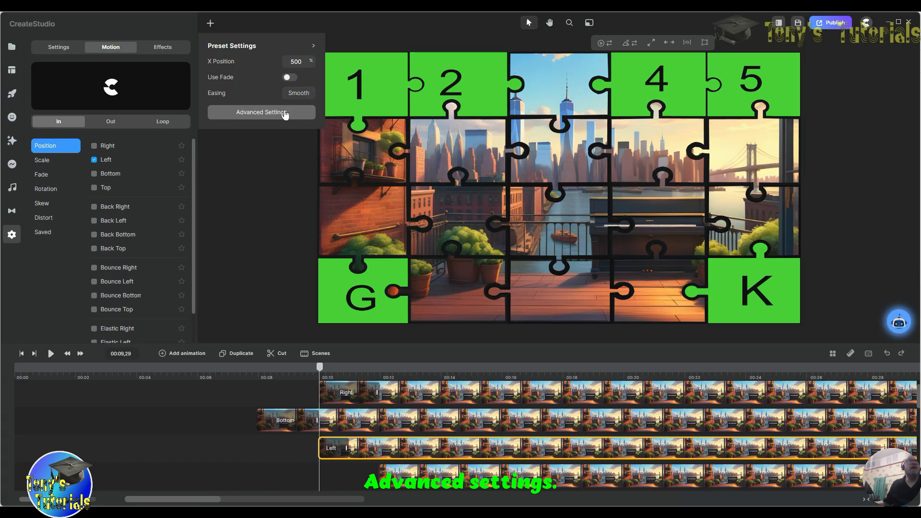
Step: Give the fourth top-row piece's entrance a 180 rotation with Linear In & Out easing, and stretch the motion to just before 12 s
left_click(254, 113)
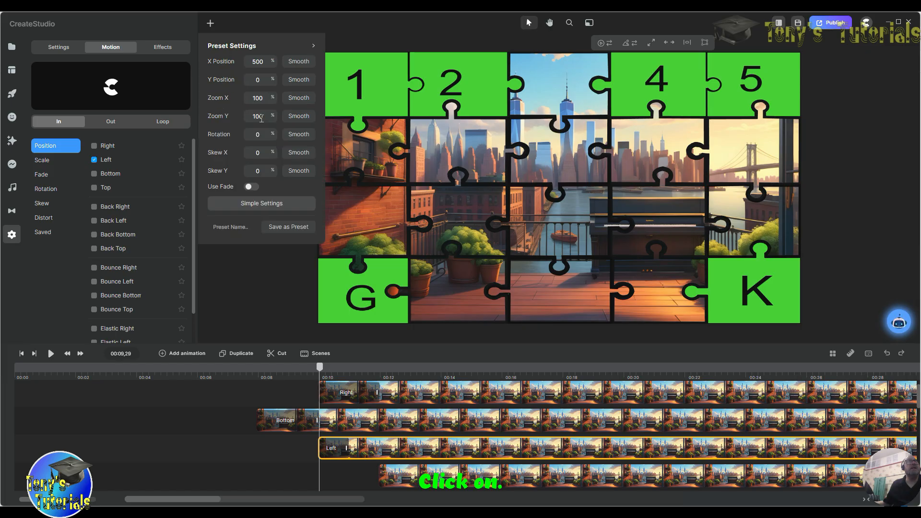
left_click(300, 136)
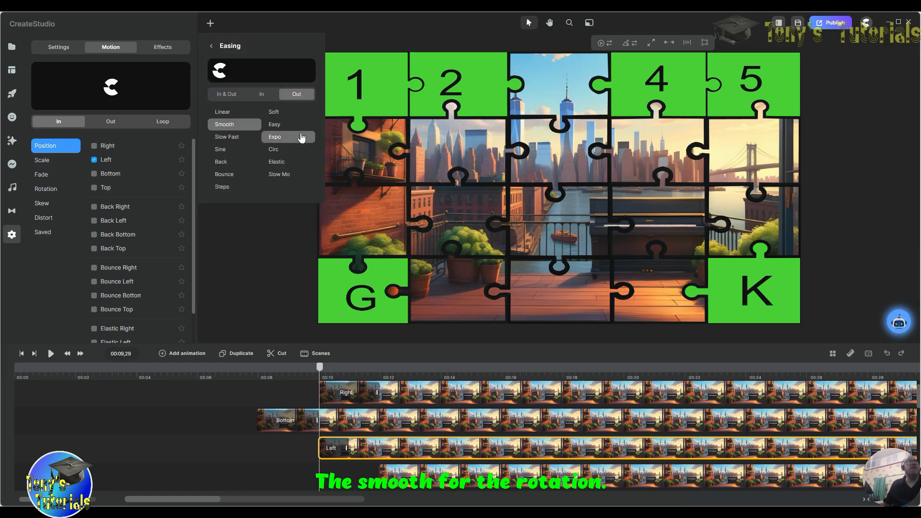
left_click(222, 111)
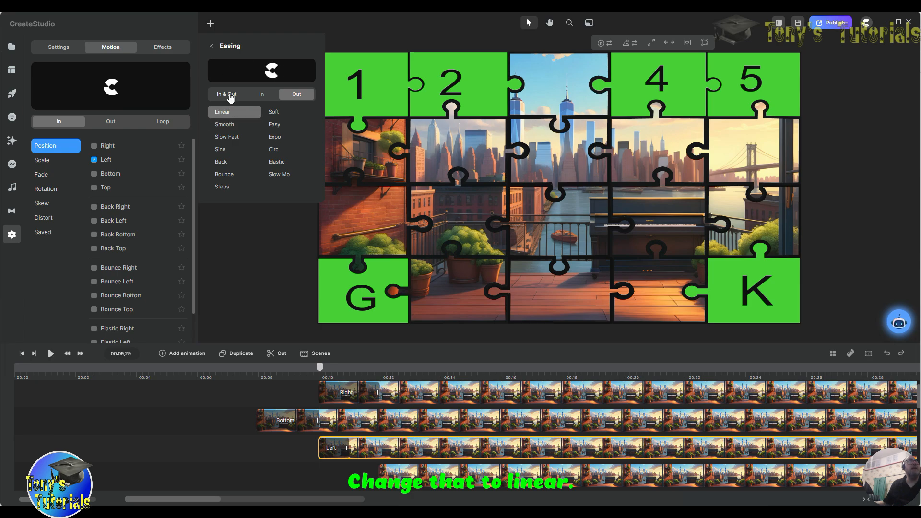
left_click(230, 95)
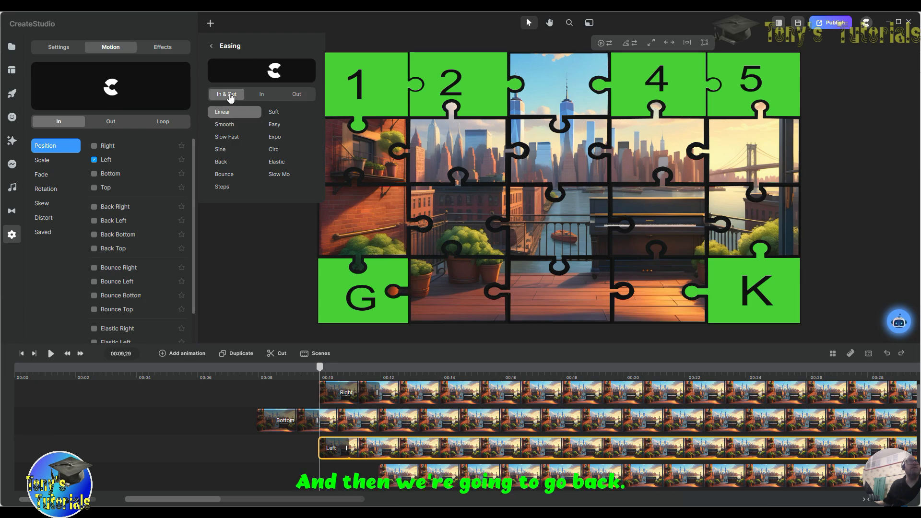
left_click(212, 46)
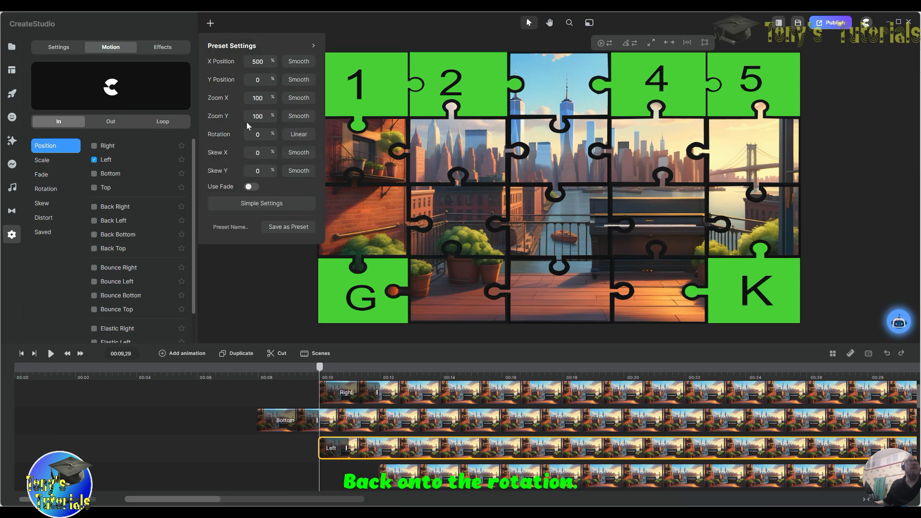
left_click(253, 134)
type("1")
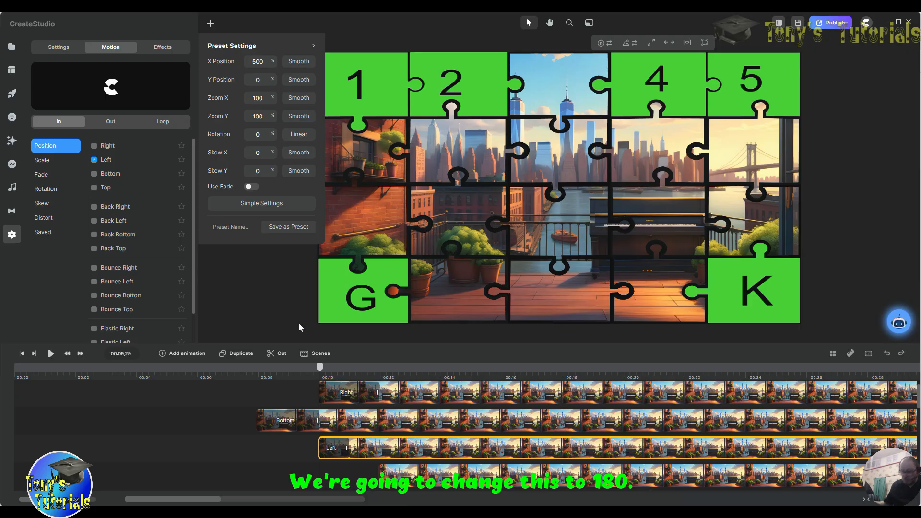
type("8")
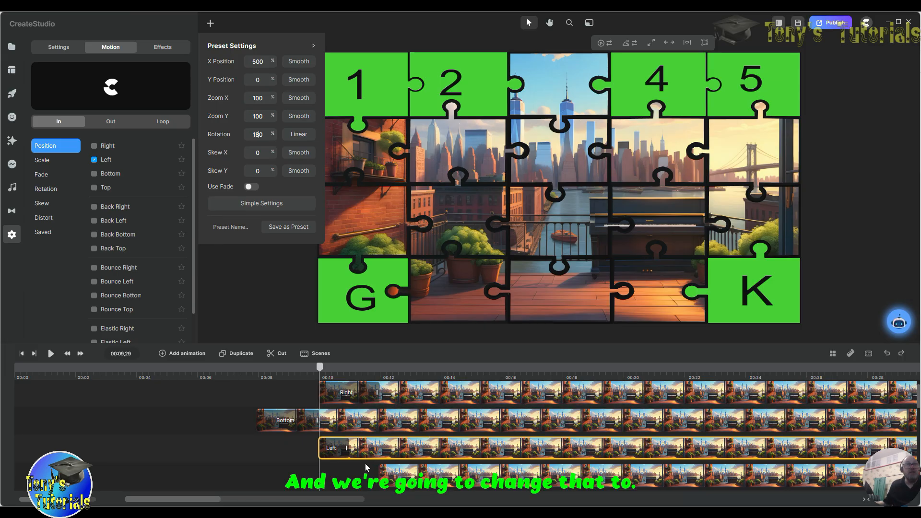
left_click_drag(344, 447, 377, 450)
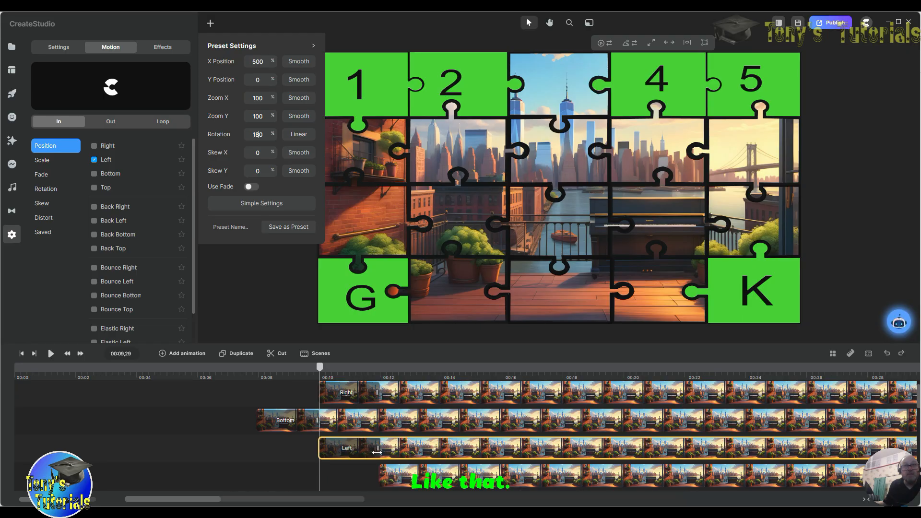
left_click_drag(377, 452, 375, 452)
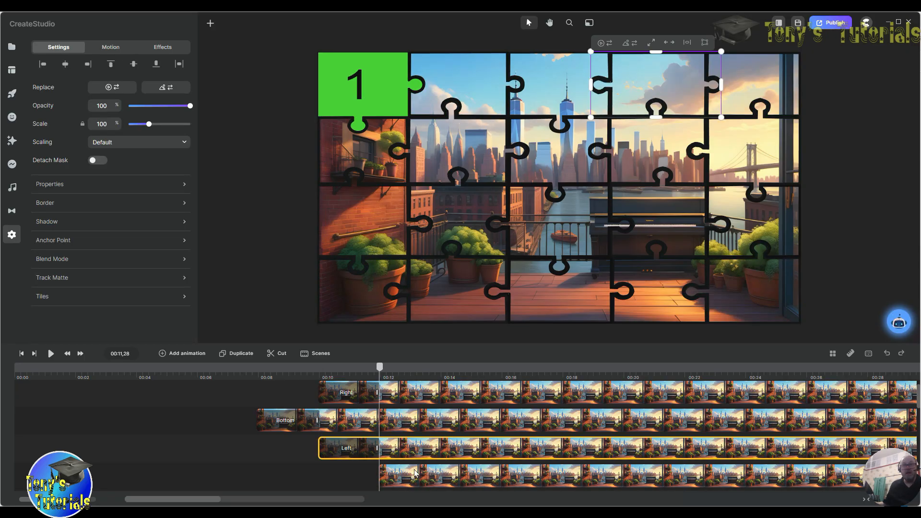
Step: Add a Left position entrance motion to the fifth puzzle piece in the top row
left_click(425, 470)
scroll(415, 471, "down", 1)
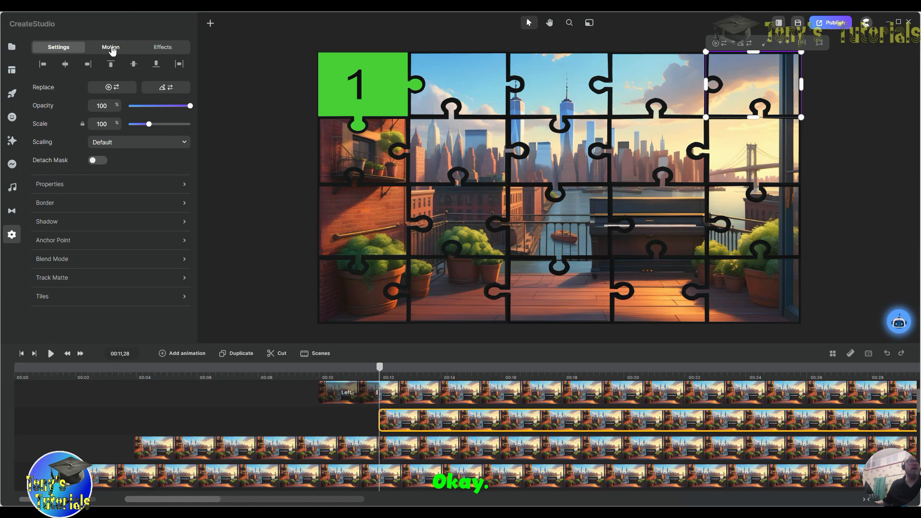
left_click(111, 48)
left_click(99, 163)
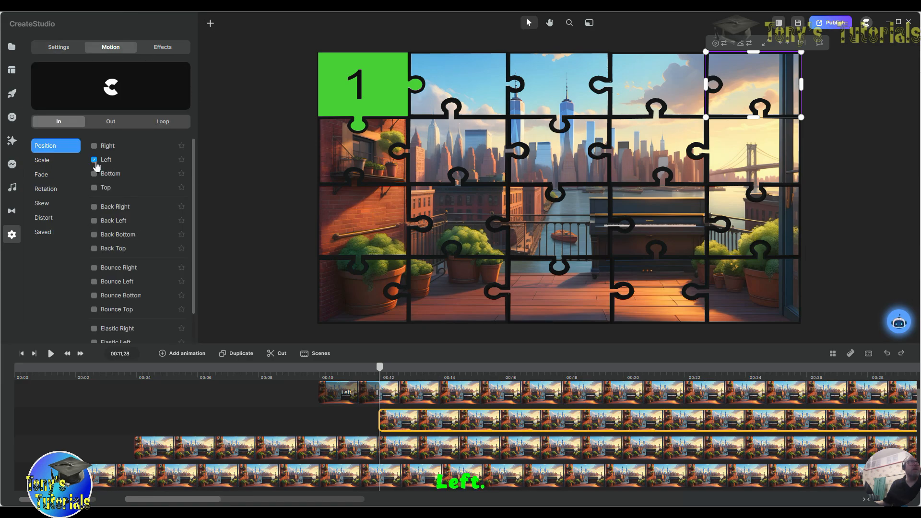
Step: Give the fifth top-row piece's entrance a 180 rotation with Linear In & Out easing, and stretch the motion to just before 14 s
left_click(273, 115)
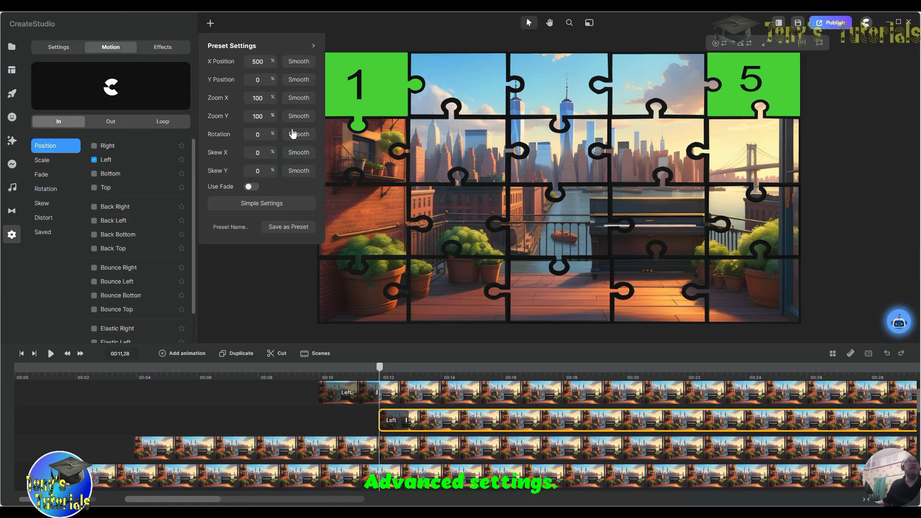
left_click(285, 135)
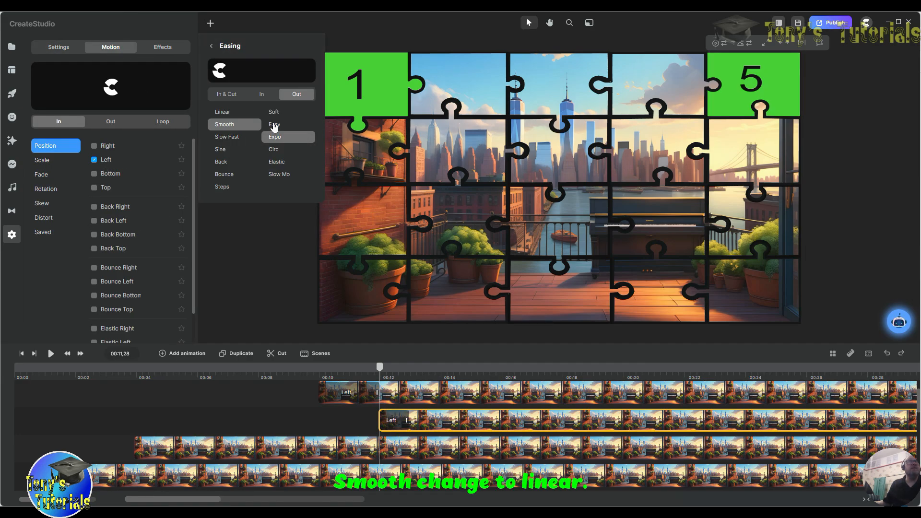
left_click(223, 111)
left_click(229, 92)
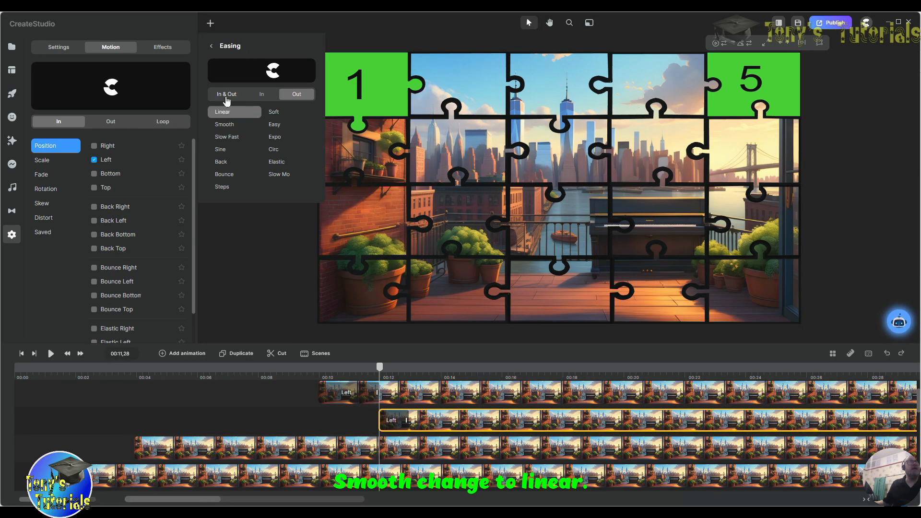
left_click(212, 47)
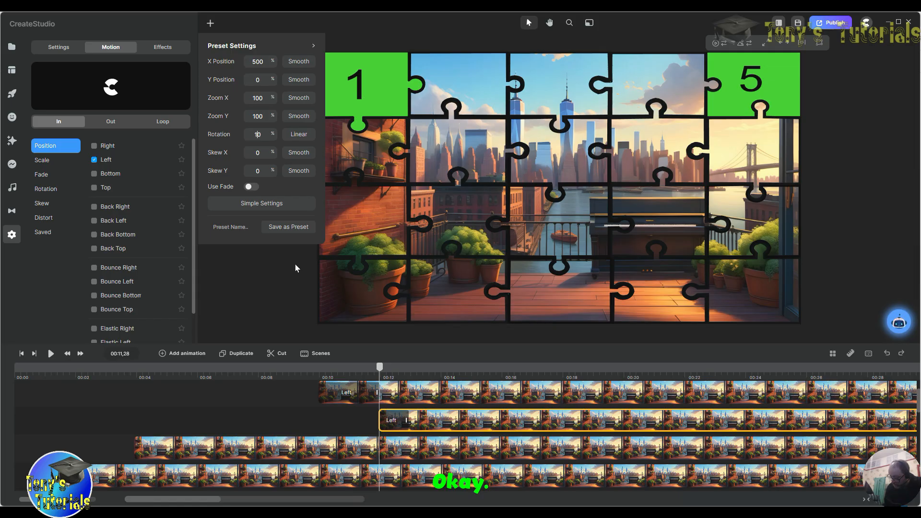
type("18")
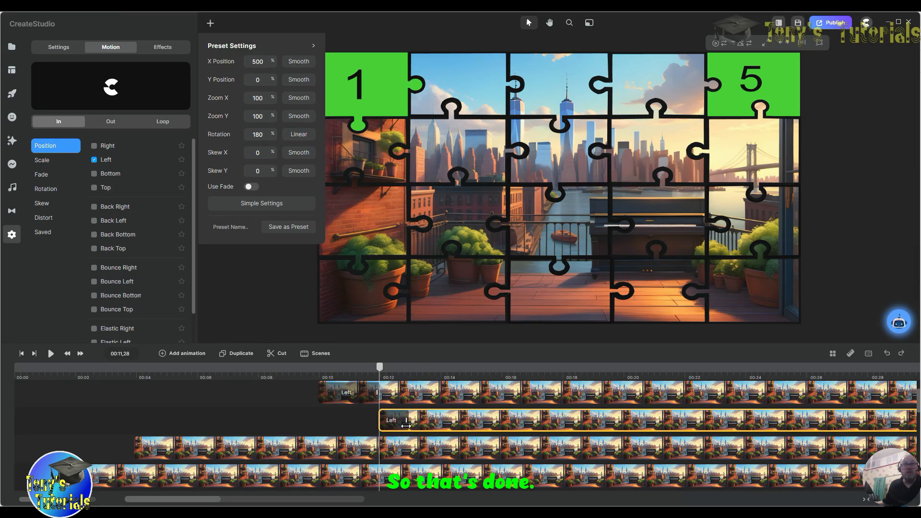
left_click_drag(408, 420, 440, 420)
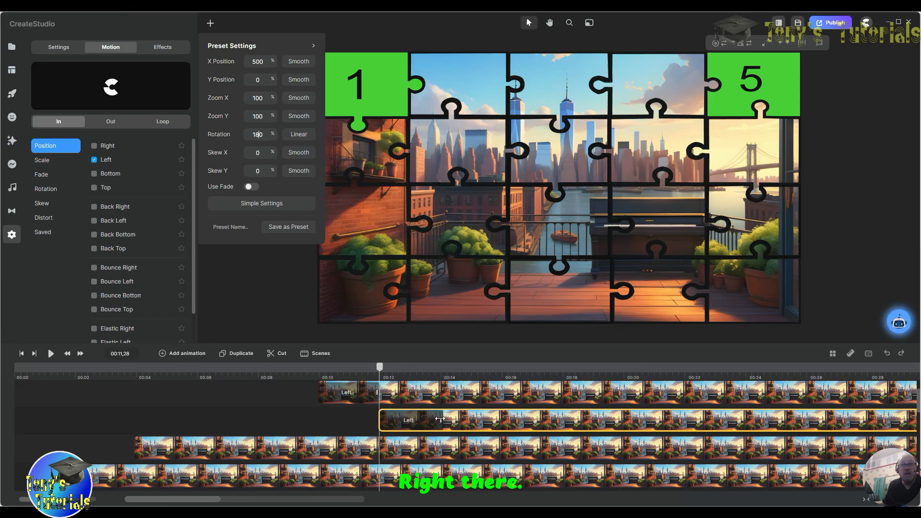
left_click(441, 488)
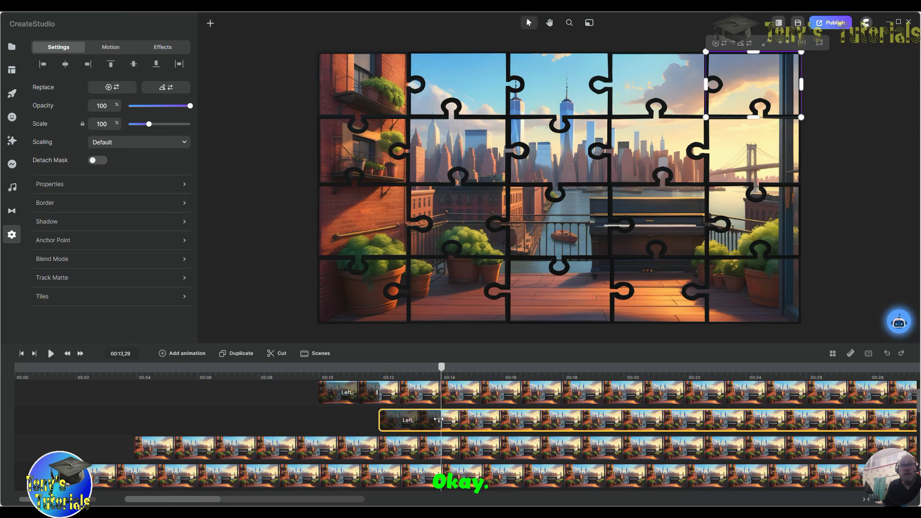
Step: Check where the first second-row piece's clip starts on the timeline, and identify which piece the last animated clip belongs to
left_click(150, 450)
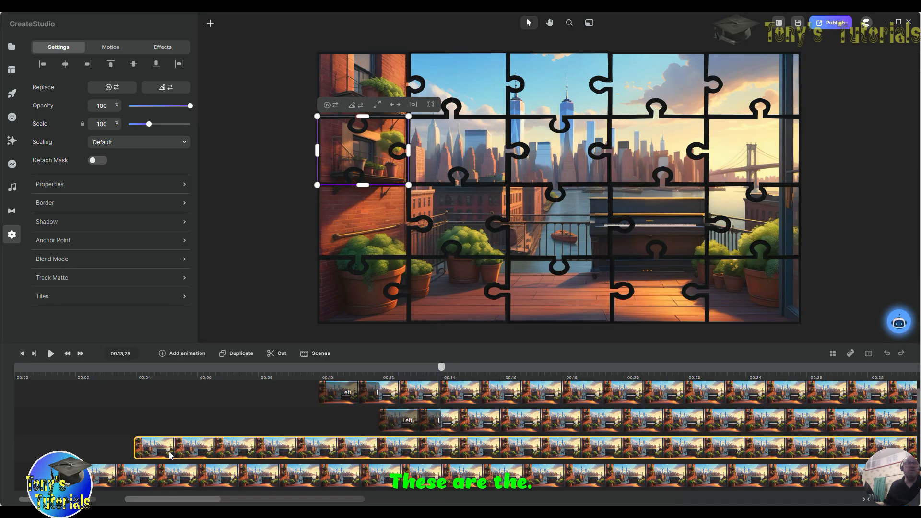
left_click(160, 378)
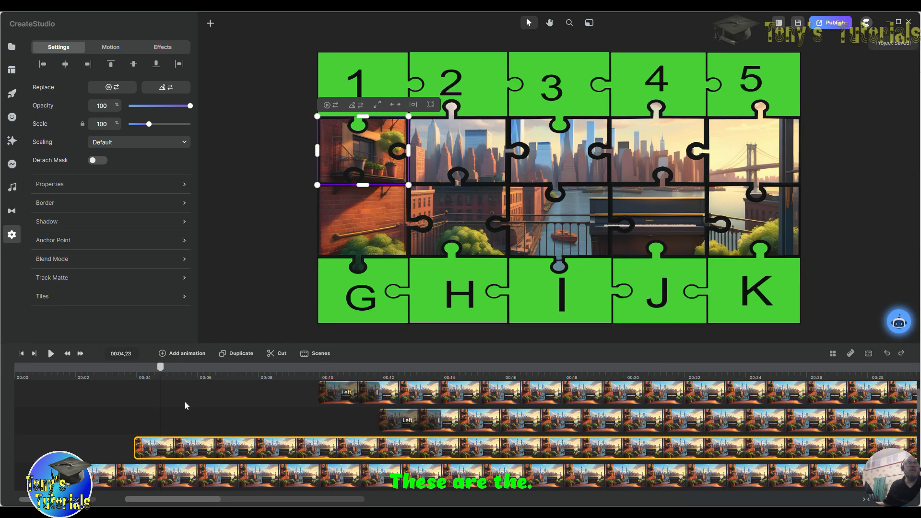
left_click_drag(162, 379, 136, 380)
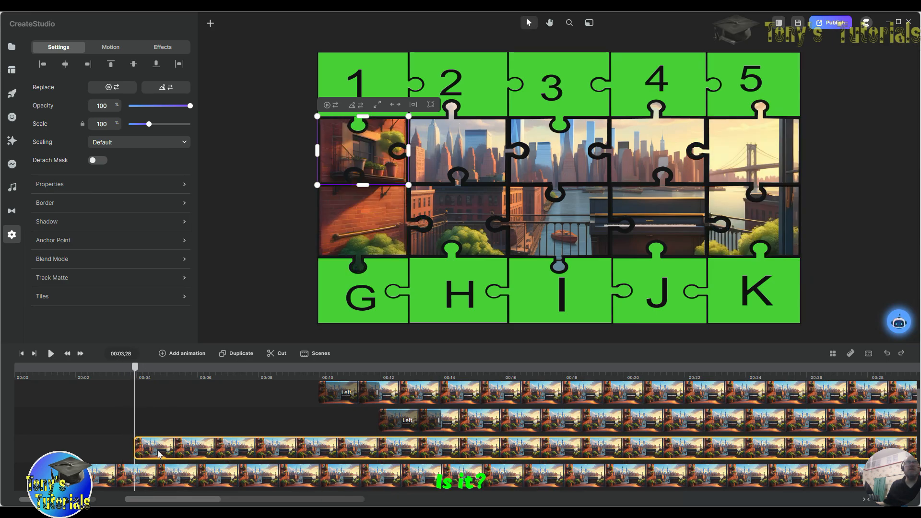
left_click(486, 420)
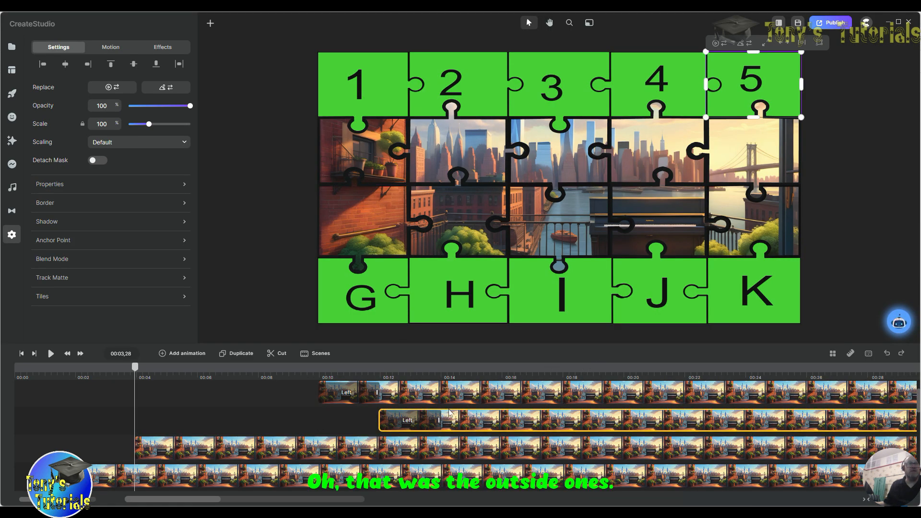
Step: Add a Right position entrance motion to the first puzzle piece in the second row
left_click(154, 447)
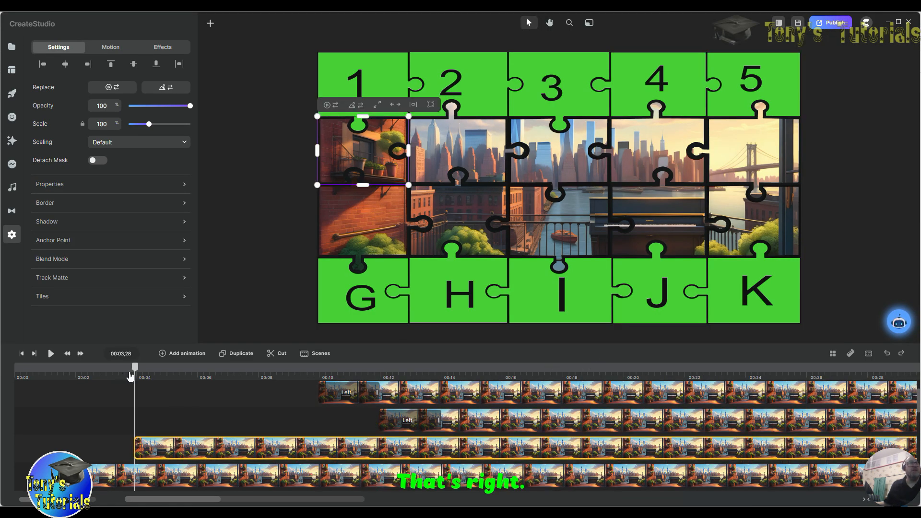
left_click_drag(134, 368, 144, 369)
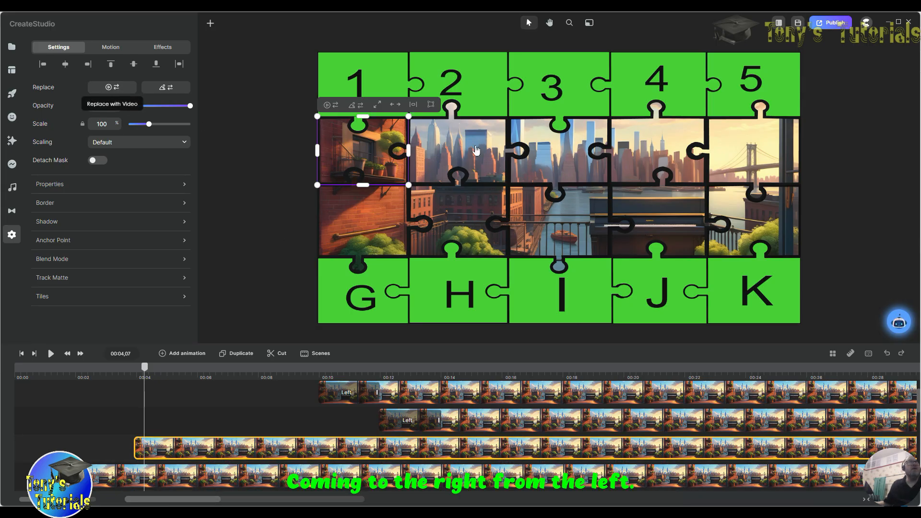
left_click(110, 47)
left_click(94, 147)
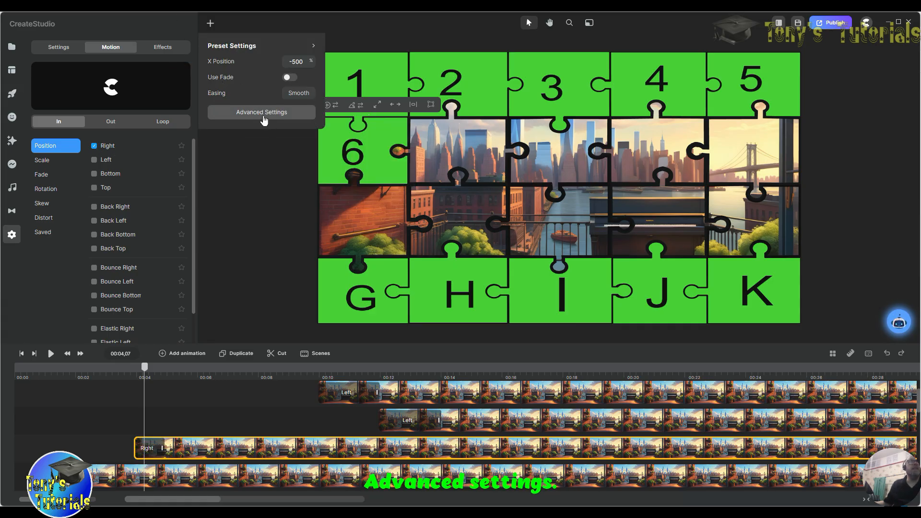
Step: Give the first second-row piece's entrance a -180 rotation with Linear In & Out easing
left_click(263, 113)
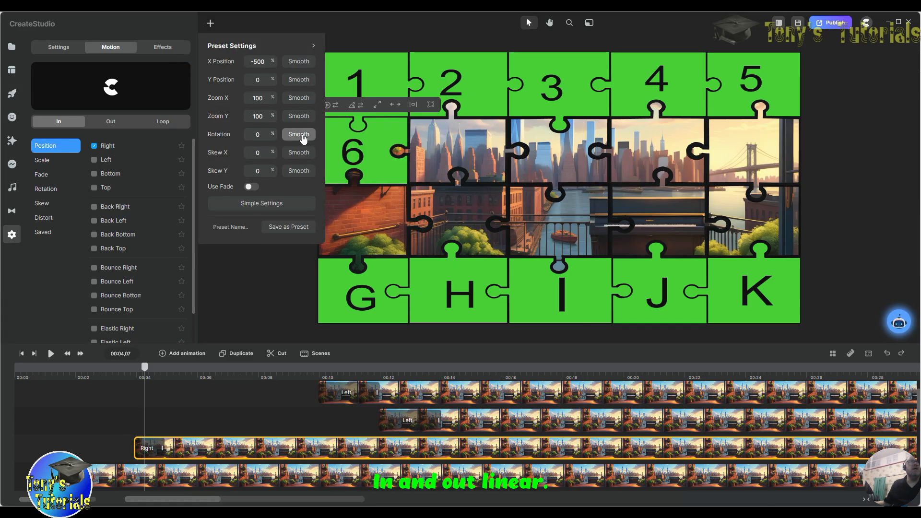
left_click(299, 135)
left_click(228, 96)
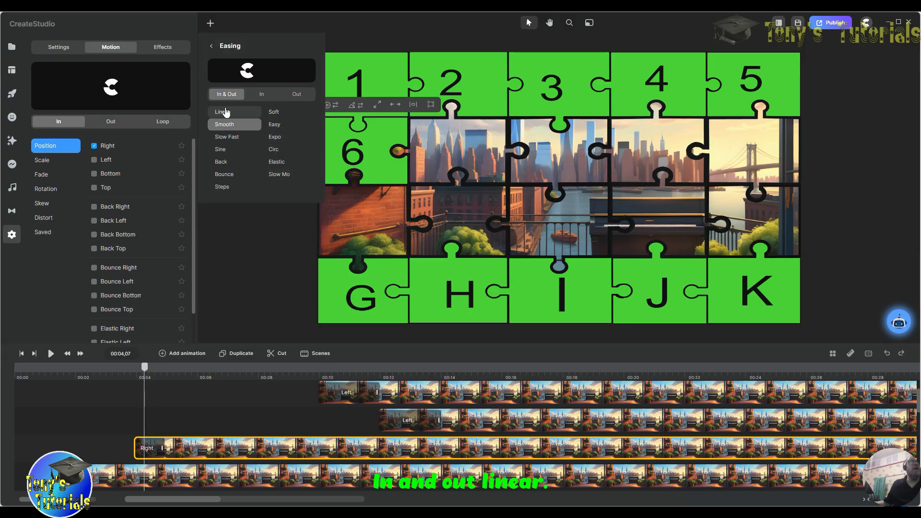
left_click(231, 113)
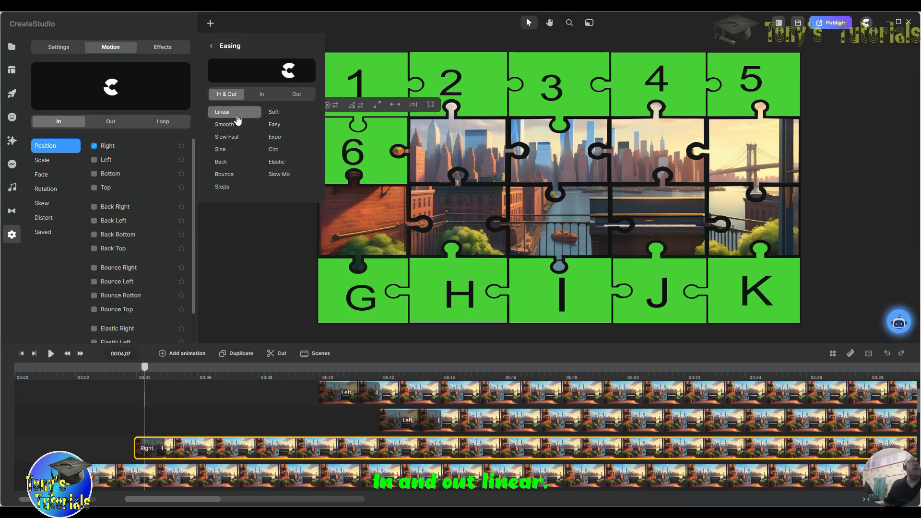
left_click(212, 48)
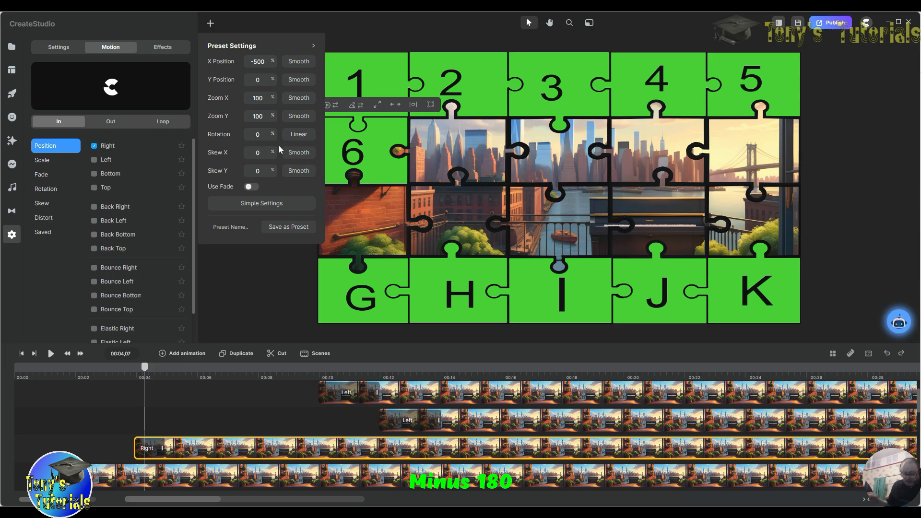
type("-")
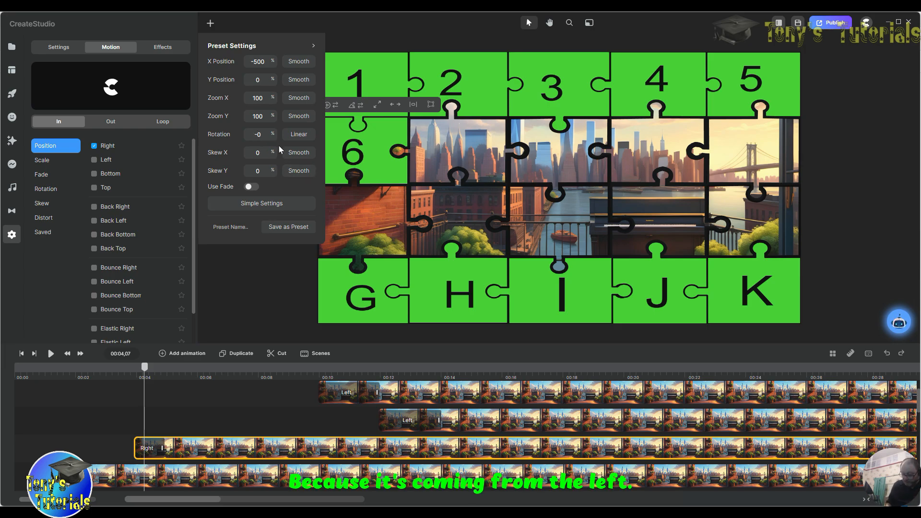
type("18")
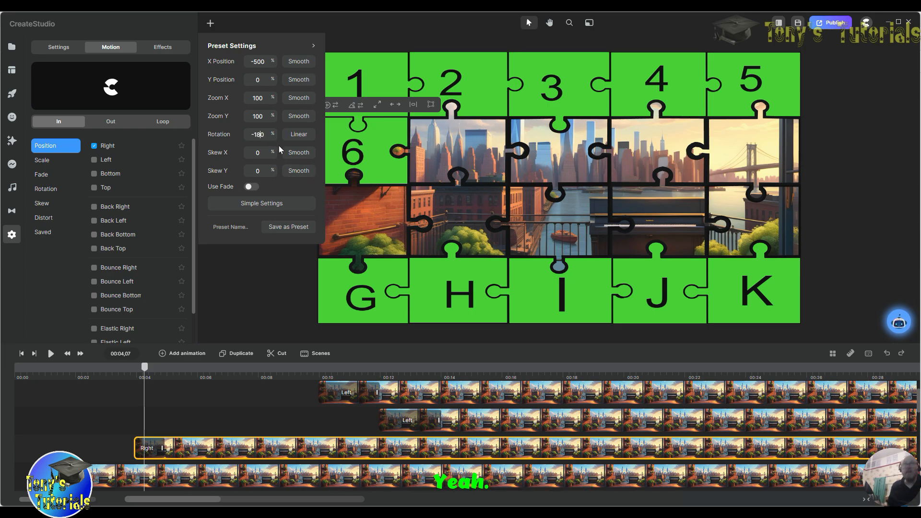
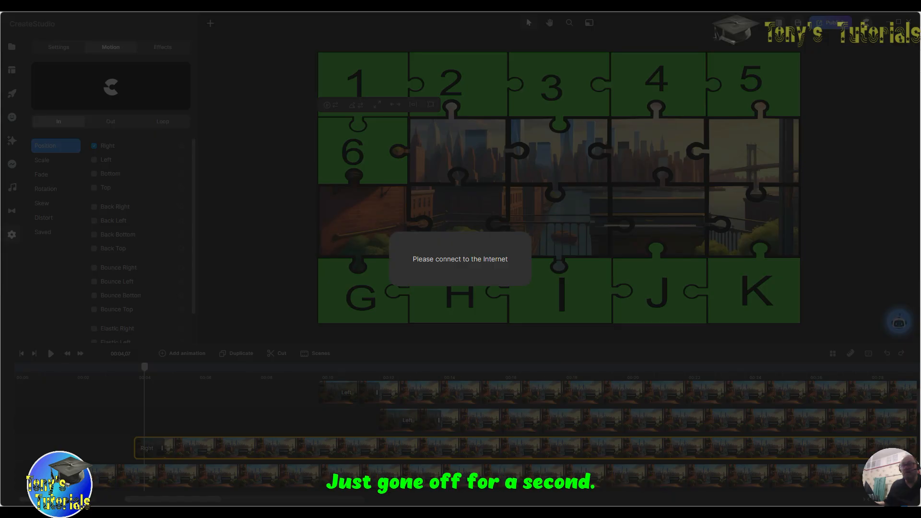
Step: Check the system's network options for the dropped internet connection
key("super+a")
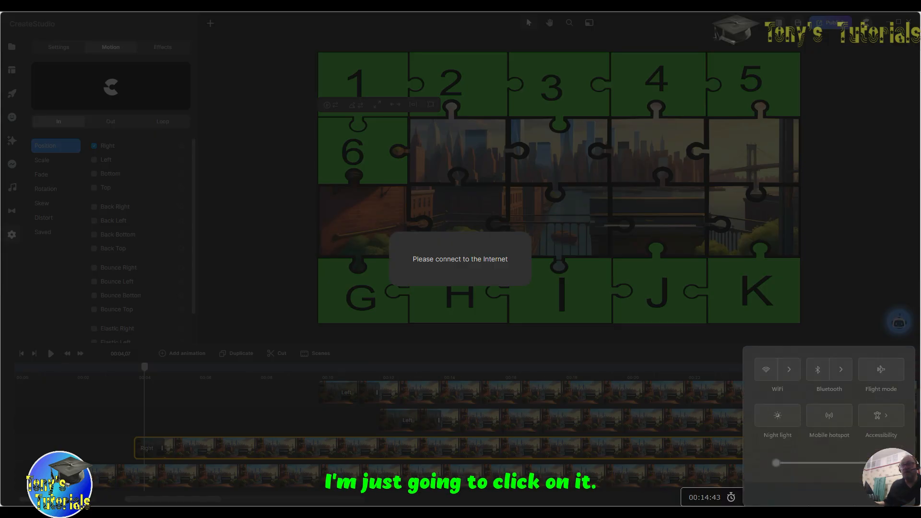
key("Escape")
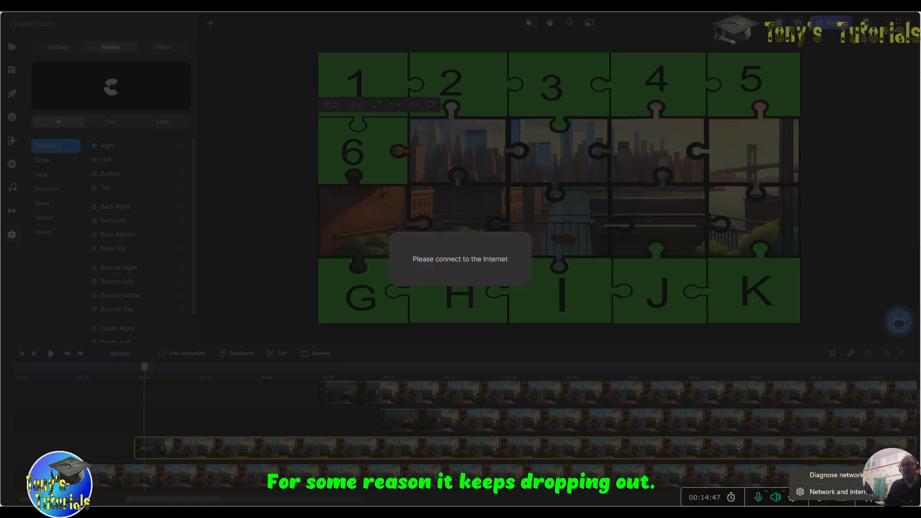
key("Escape")
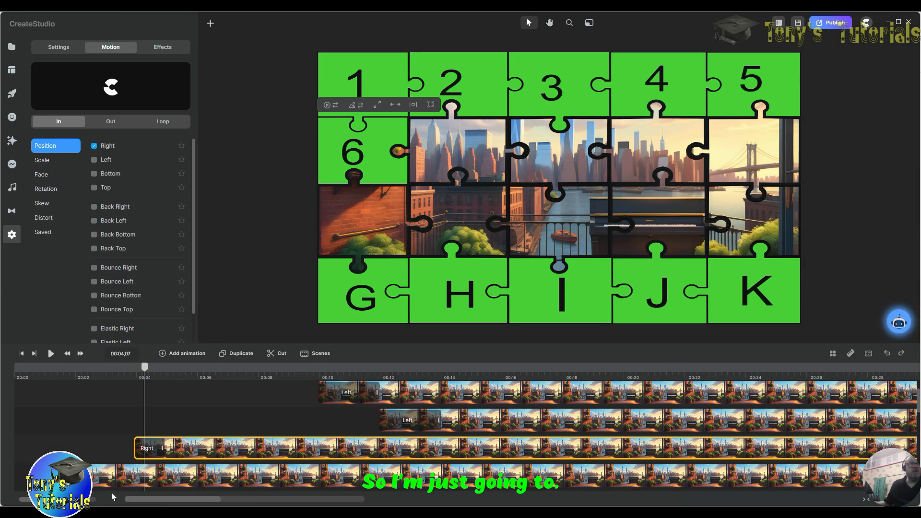
Step: Stretch the first second-row piece's entrance motion to just before 6 s
left_click_drag(163, 448, 194, 447)
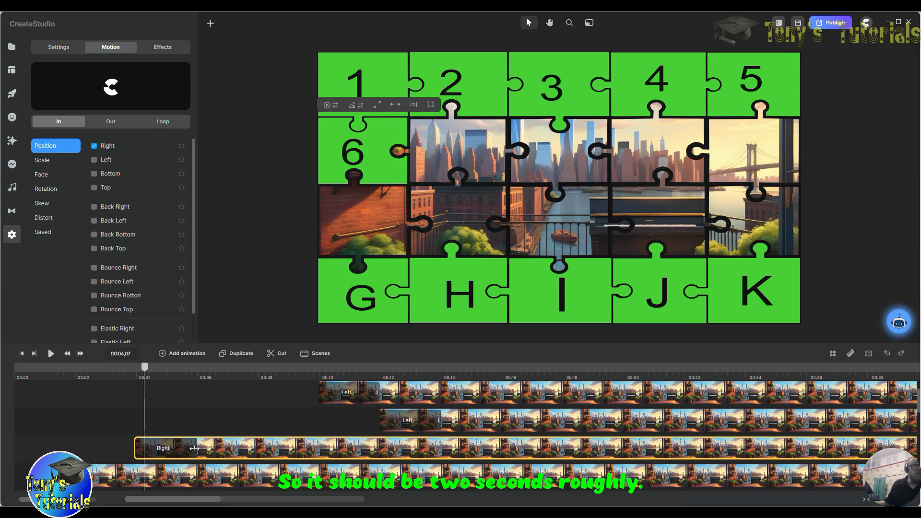
left_click(195, 448)
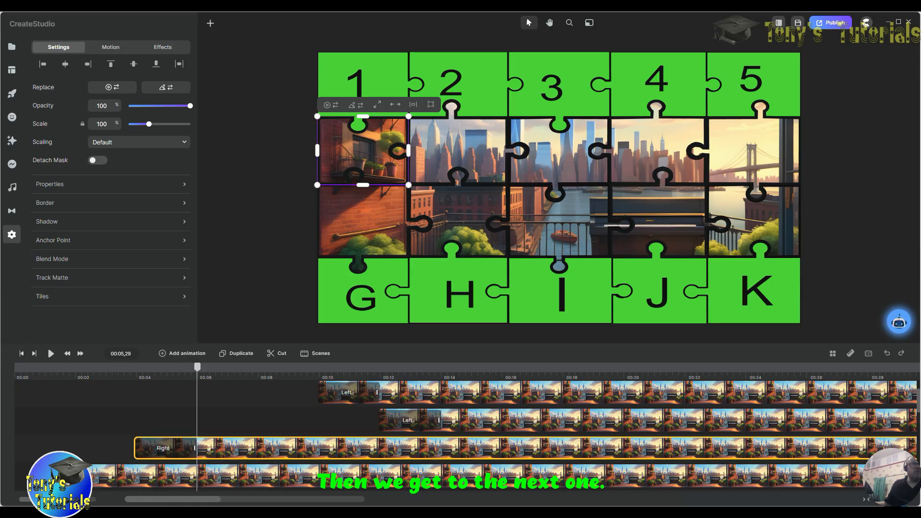
Step: Add a Right position entrance motion to the second puzzle piece in the second row
scroll(195, 448, "down", 2)
left_click(195, 420)
left_click_drag(197, 370, 91, 395)
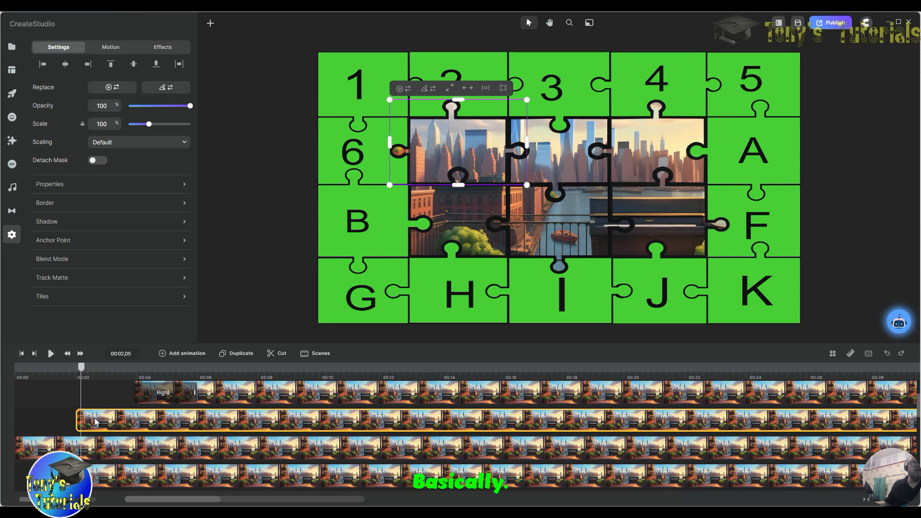
left_click(111, 47)
left_click(94, 146)
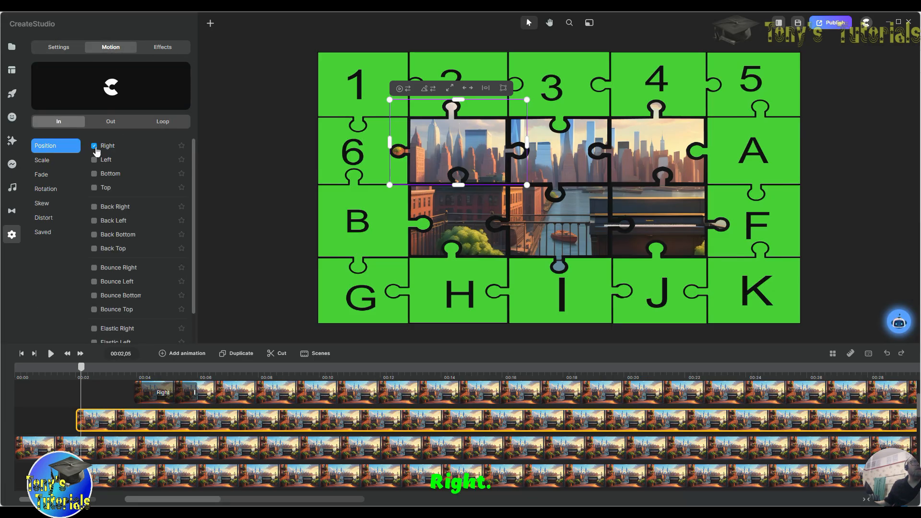
Step: Give the second second-row piece's entrance a negative rotation with Linear In & Out easing, and stretch the motion to just before 4 s
left_click(259, 116)
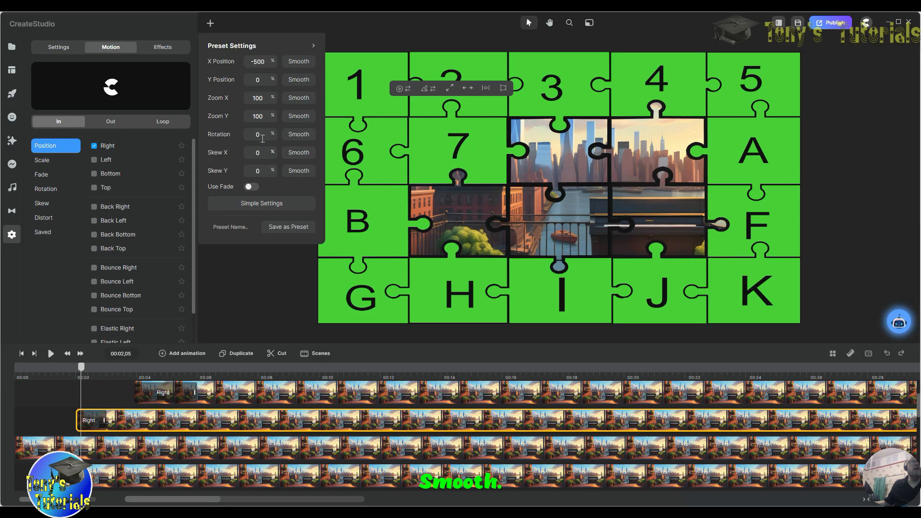
left_click(298, 135)
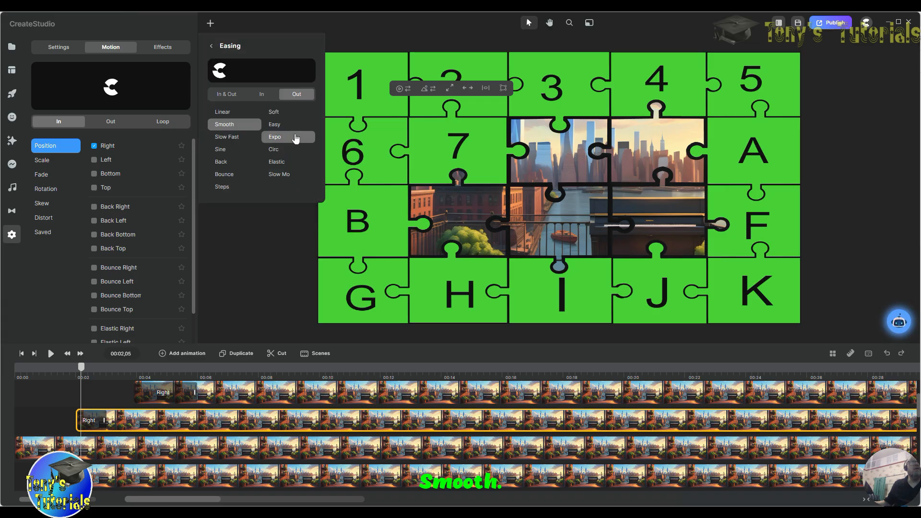
left_click(225, 111)
left_click(227, 94)
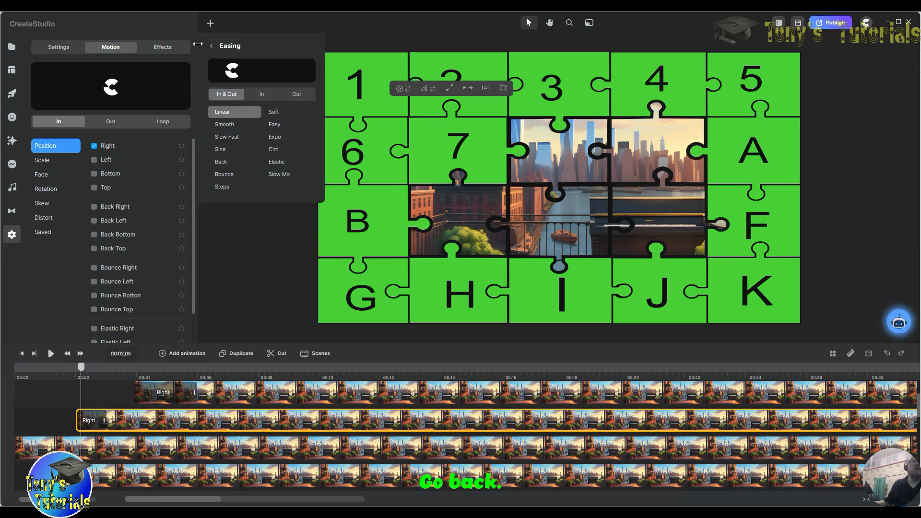
left_click(212, 46)
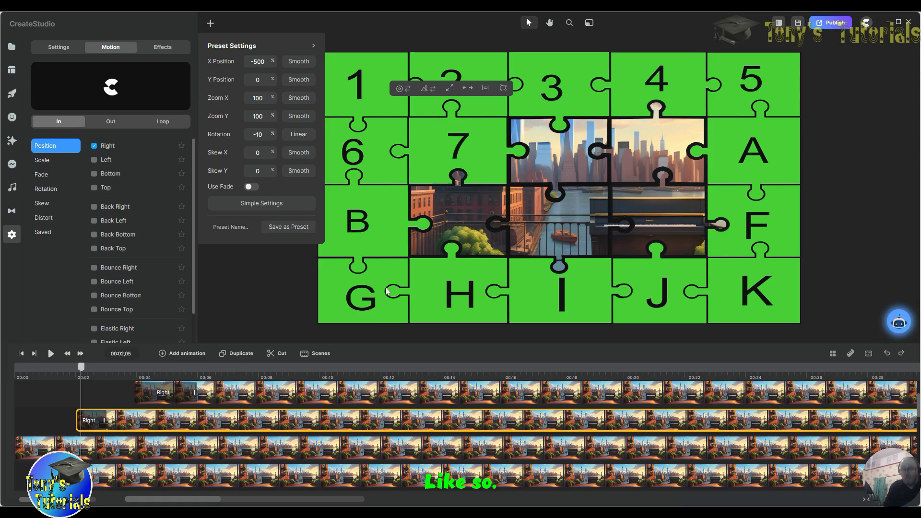
left_click(251, 291)
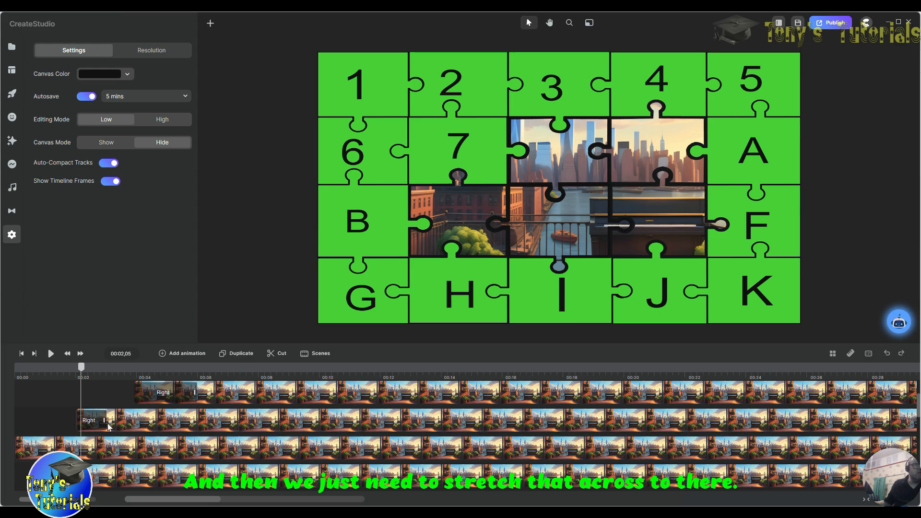
left_click_drag(111, 419, 135, 420)
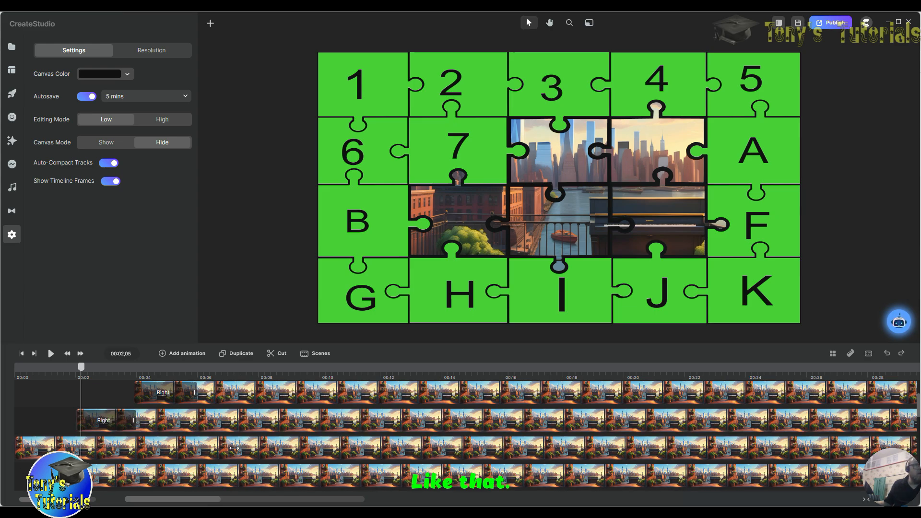
left_click_drag(234, 448, 234, 448)
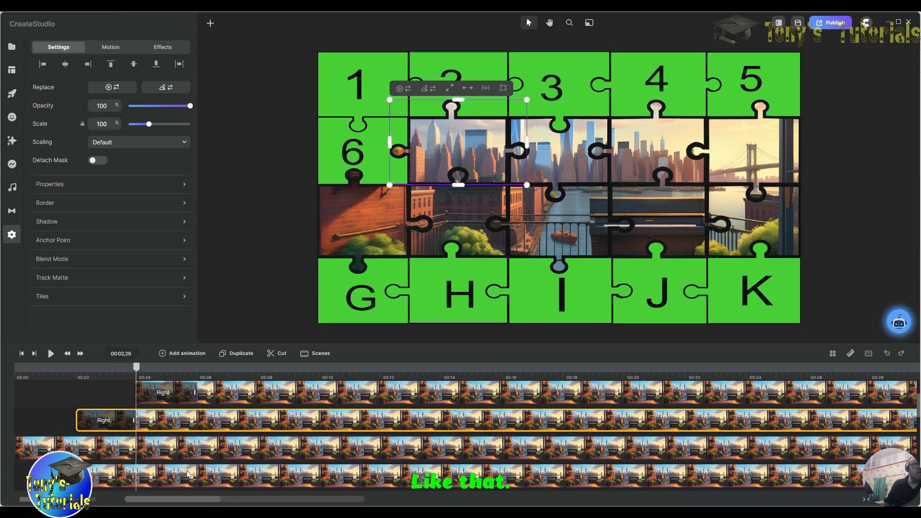
Step: Add a Bottom position entrance motion to the third second-row piece, with a -180 rotation and Linear In & Out easing
left_click(34, 451)
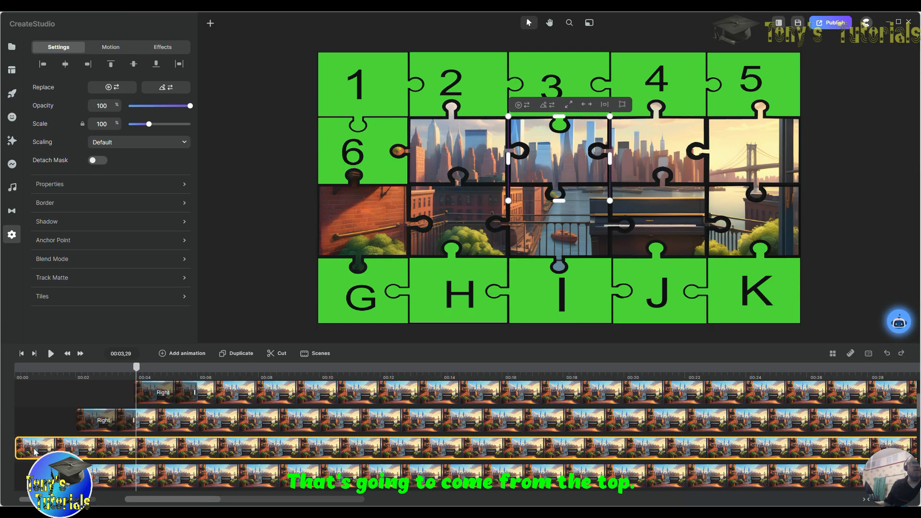
left_click(126, 49)
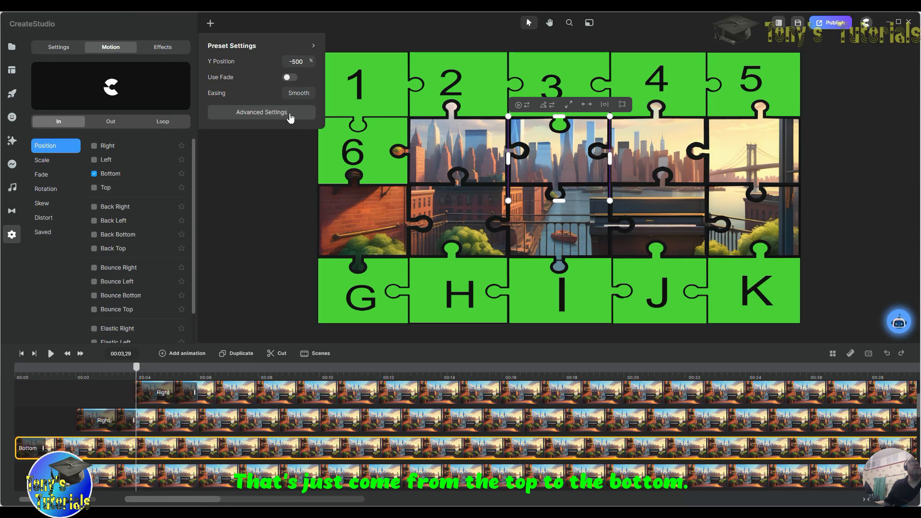
left_click(264, 114)
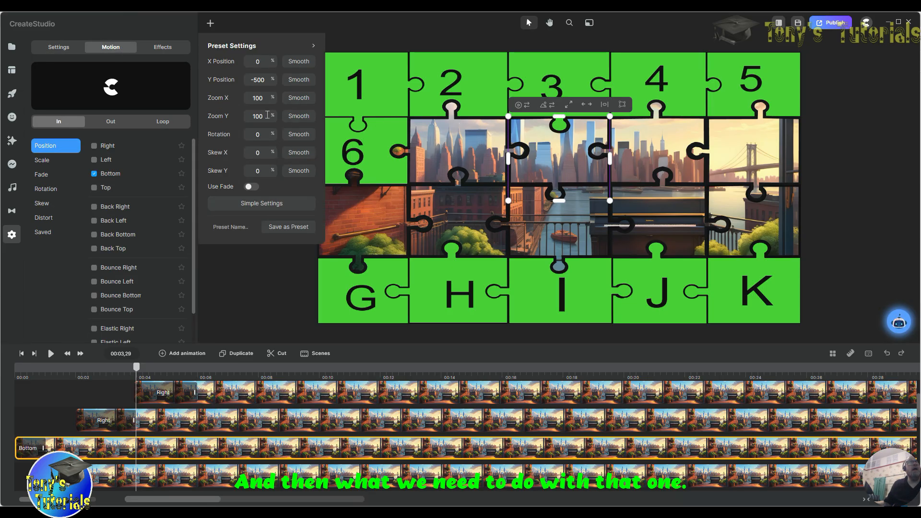
left_click(299, 134)
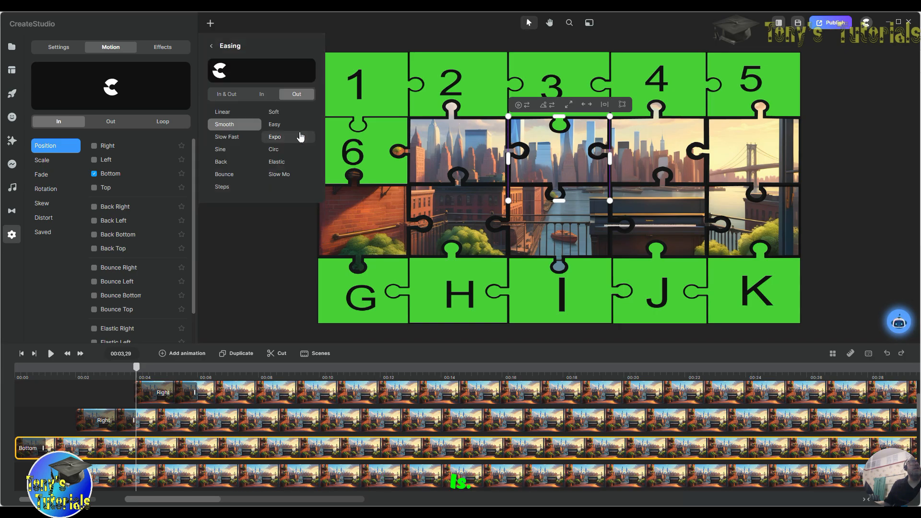
left_click(223, 113)
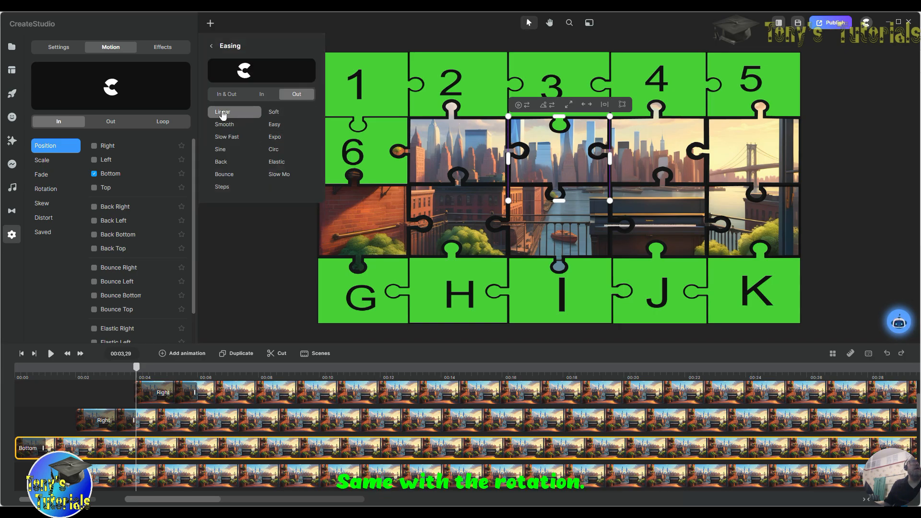
left_click(226, 94)
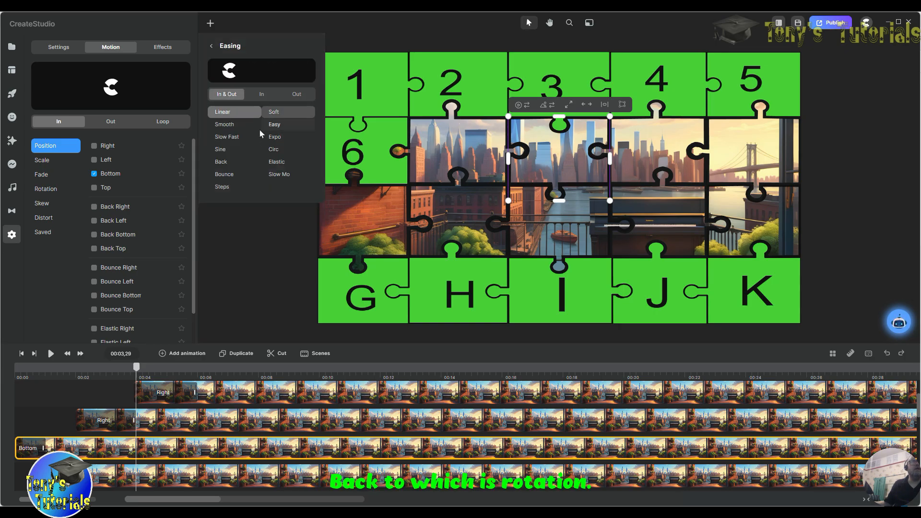
left_click(212, 46)
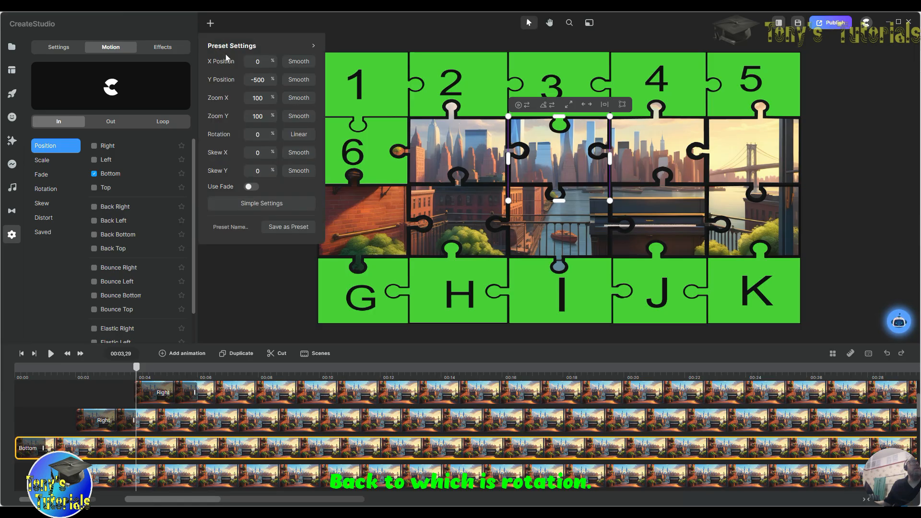
left_click(249, 139)
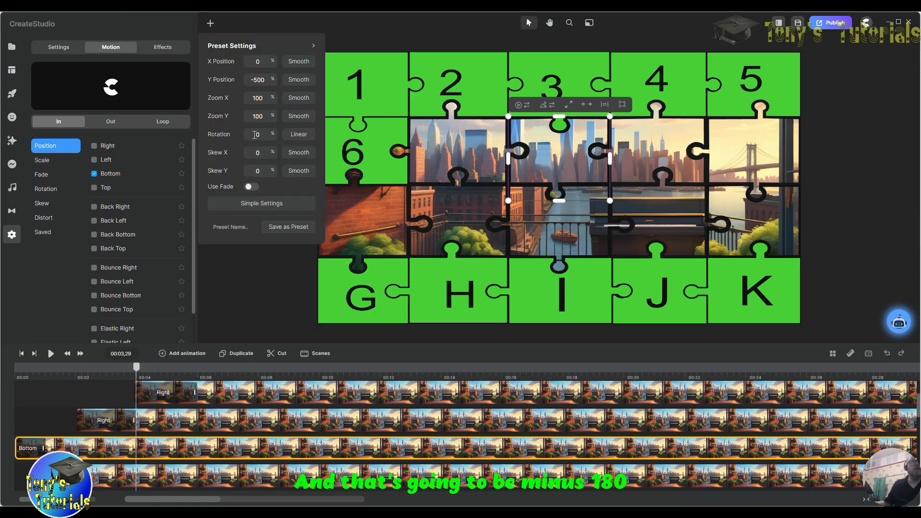
left_click(243, 297)
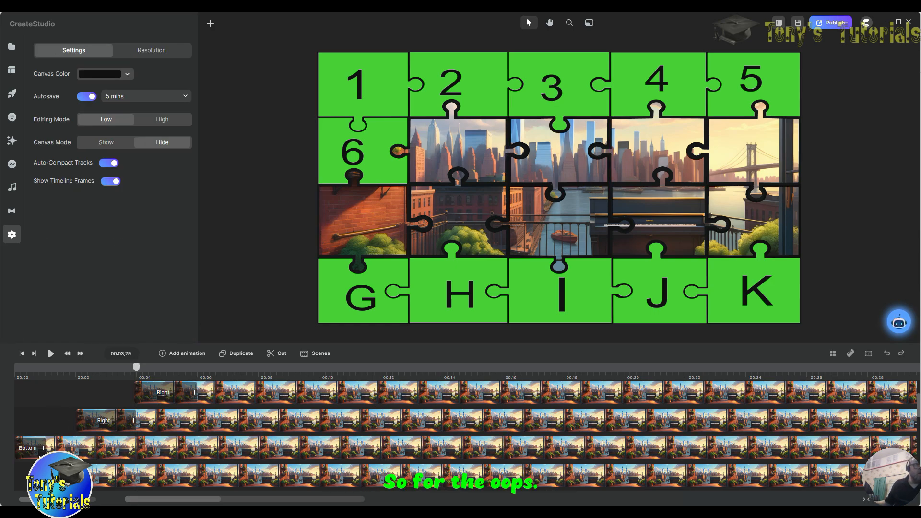
Step: Stretch the third second-row piece's Bottom motion to just before 2 s, keeping its clip starting at 0 s
left_click(38, 451)
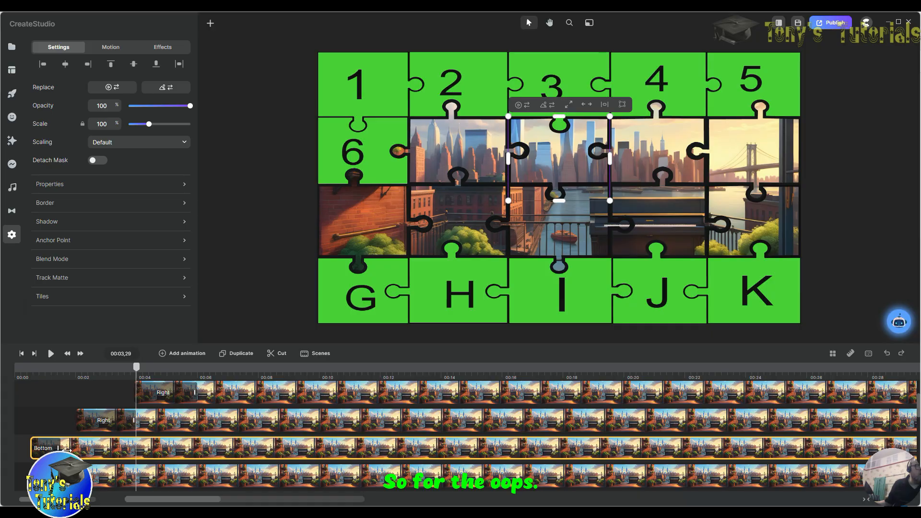
left_click(38, 450)
left_click_drag(43, 448, 72, 449)
left_click(240, 455)
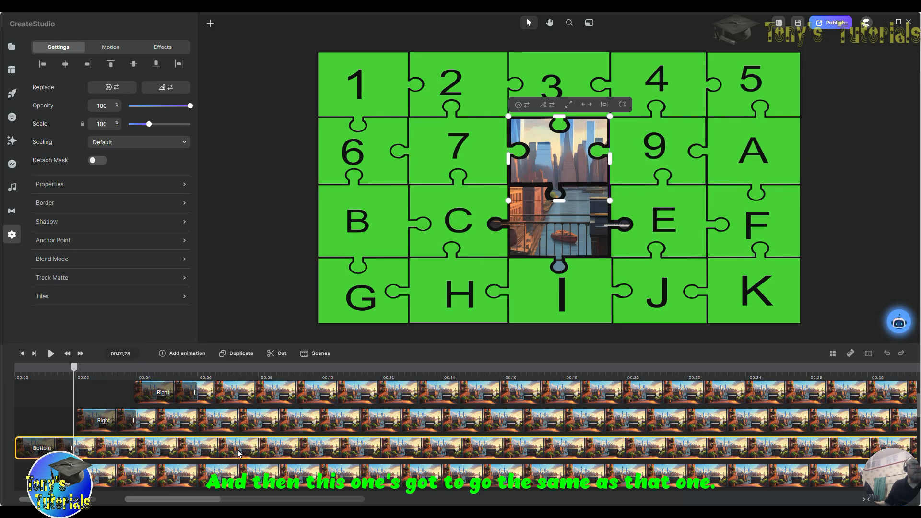
Step: Add a Left position entrance motion to the fourth puzzle piece in the second row
left_click(105, 483)
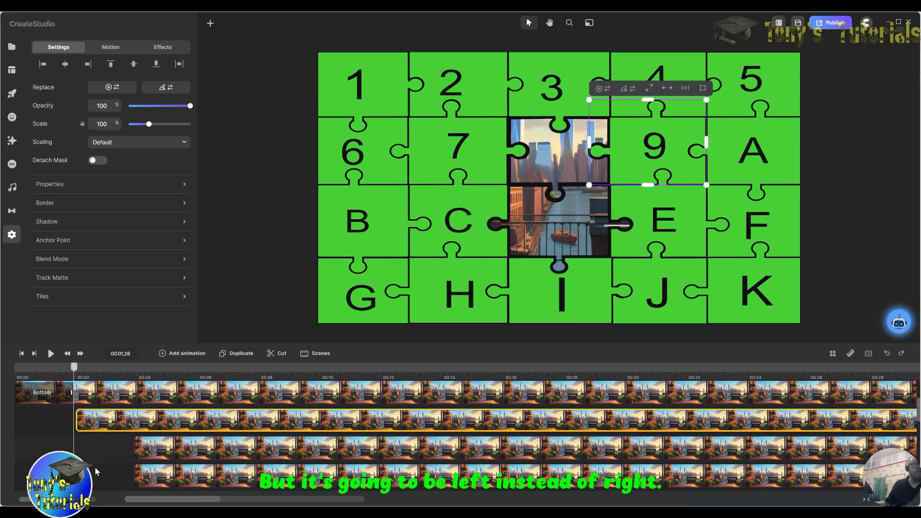
scroll(134, 437, "up", 3)
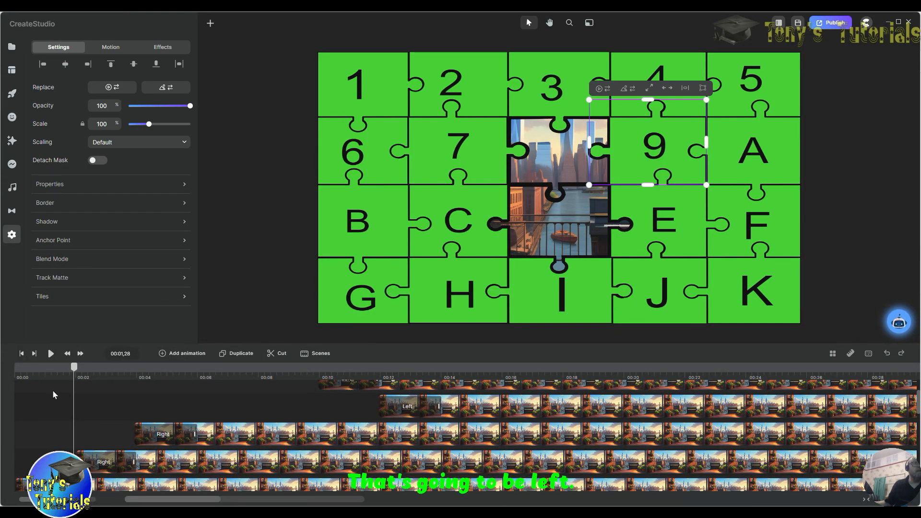
scroll(66, 388, "down", 3)
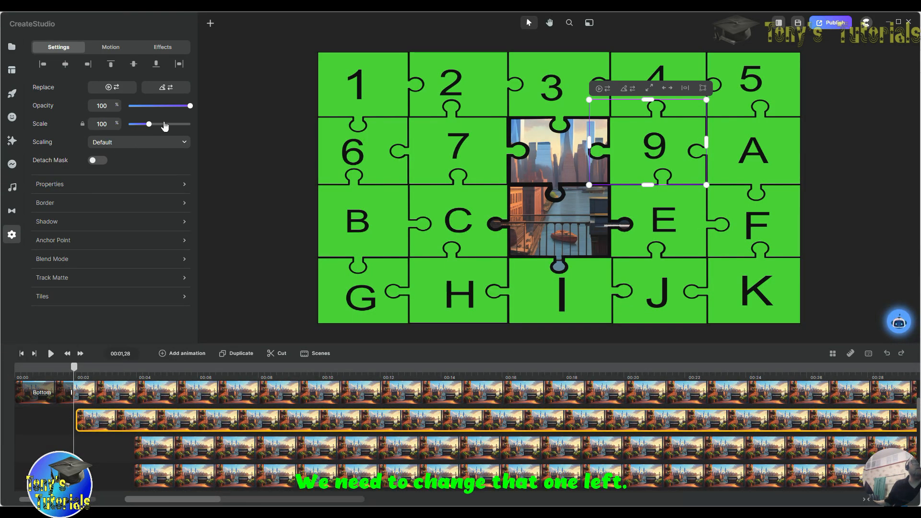
left_click(111, 48)
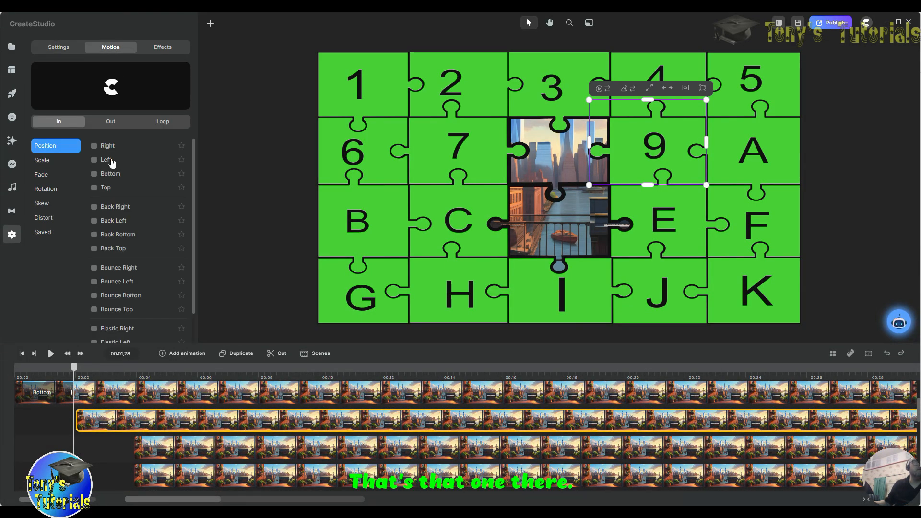
left_click(94, 160)
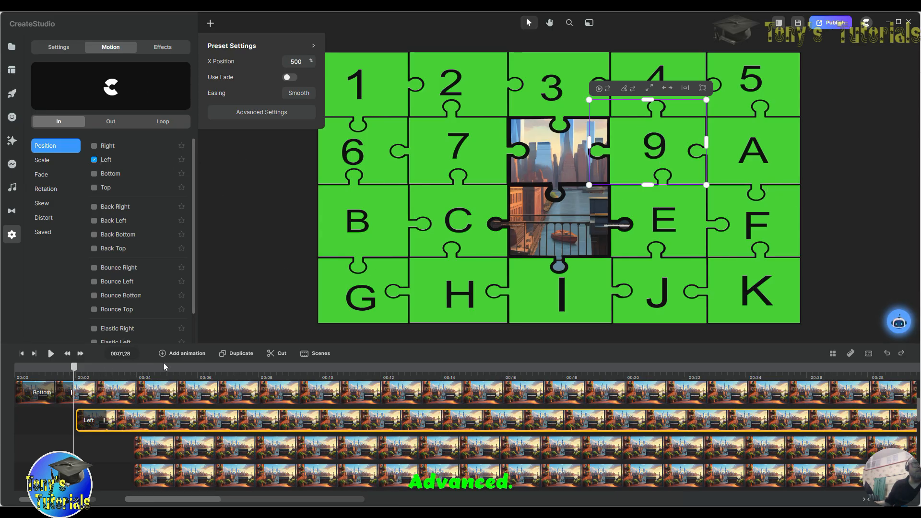
Step: Give the fourth second-row piece's entrance a 180 rotation with Linear In & Out easing, and stretch the motion to just before 4 s
left_click(268, 115)
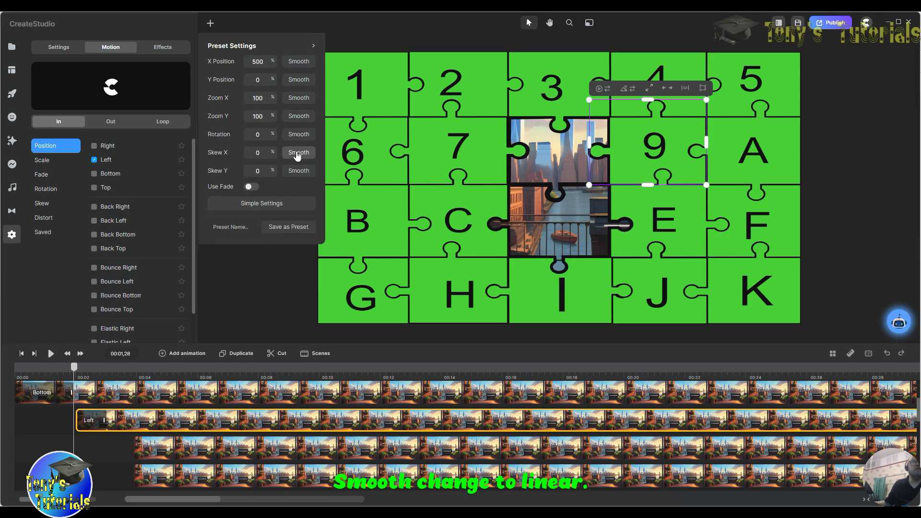
left_click(298, 135)
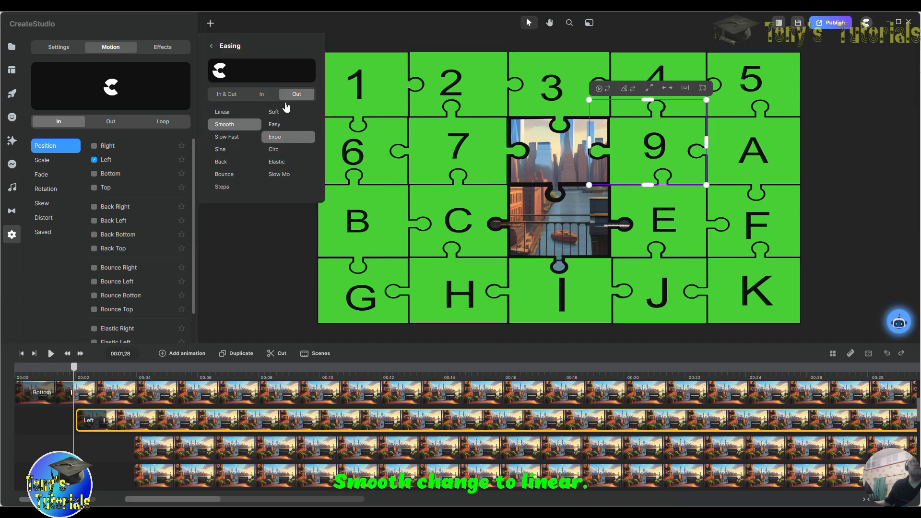
left_click(225, 112)
left_click(227, 96)
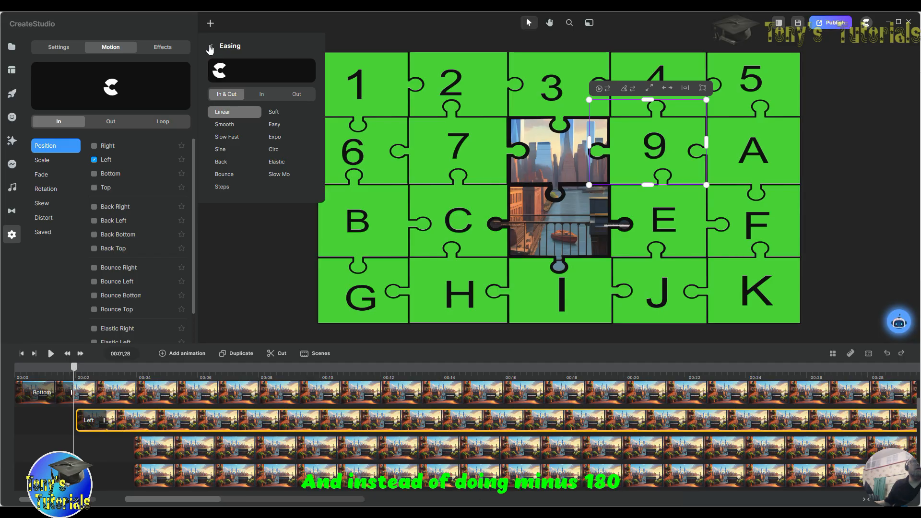
left_click(211, 47)
left_click(253, 135)
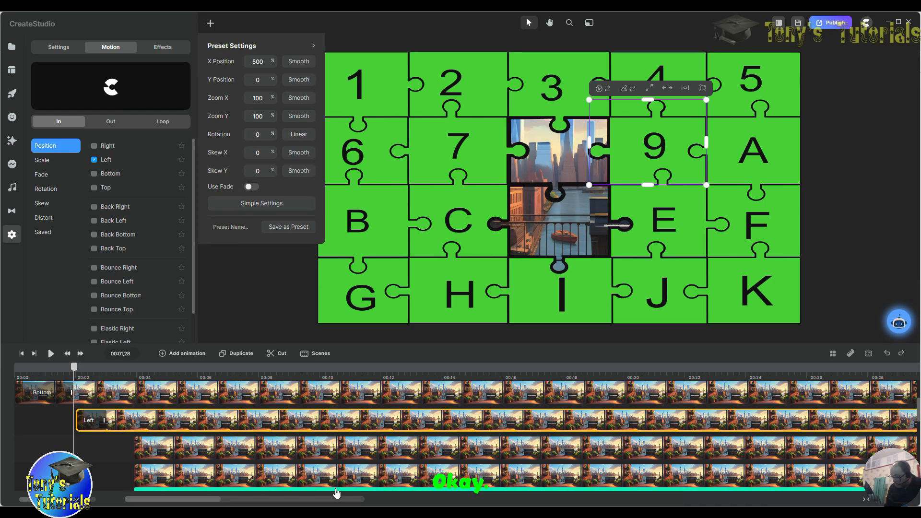
type("18")
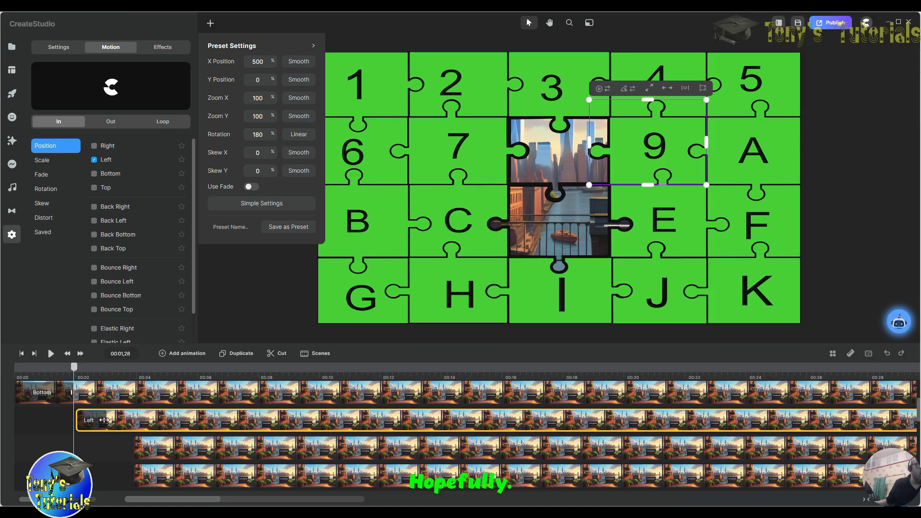
left_click_drag(104, 420, 135, 420)
left_click(132, 421)
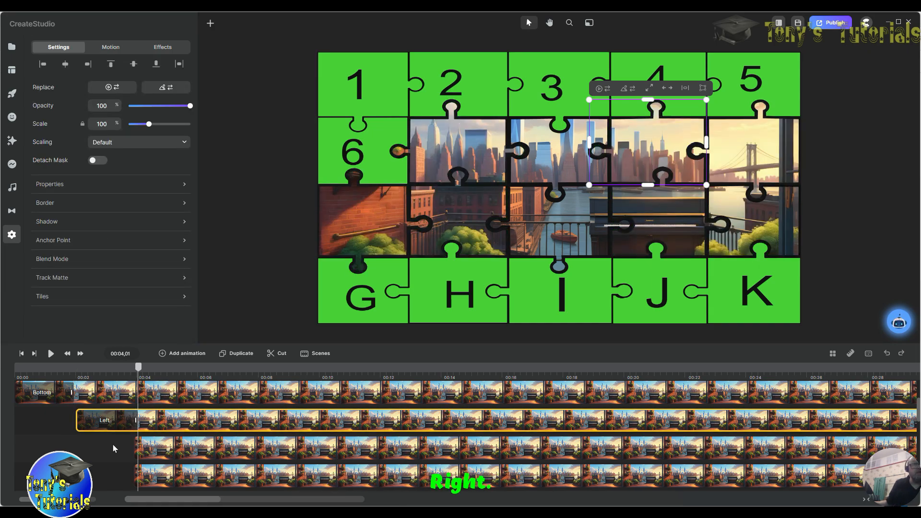
Step: Add a Left position entrance motion to the fifth second-row piece, with a 180 rotation and Linear In & Out easing
left_click(155, 447)
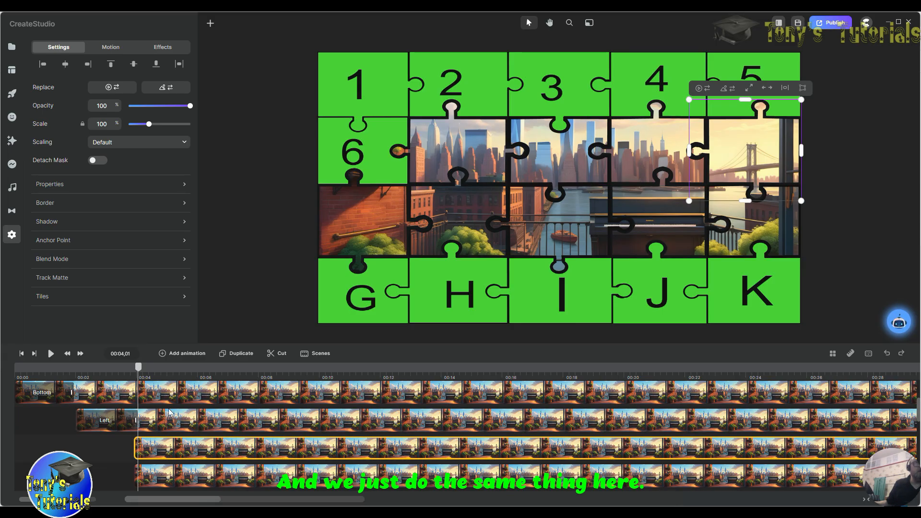
left_click(111, 47)
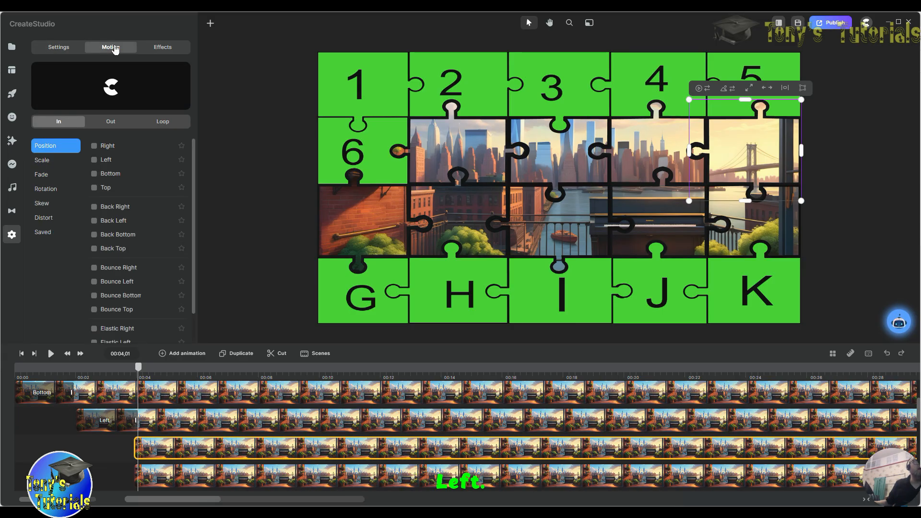
left_click(98, 161)
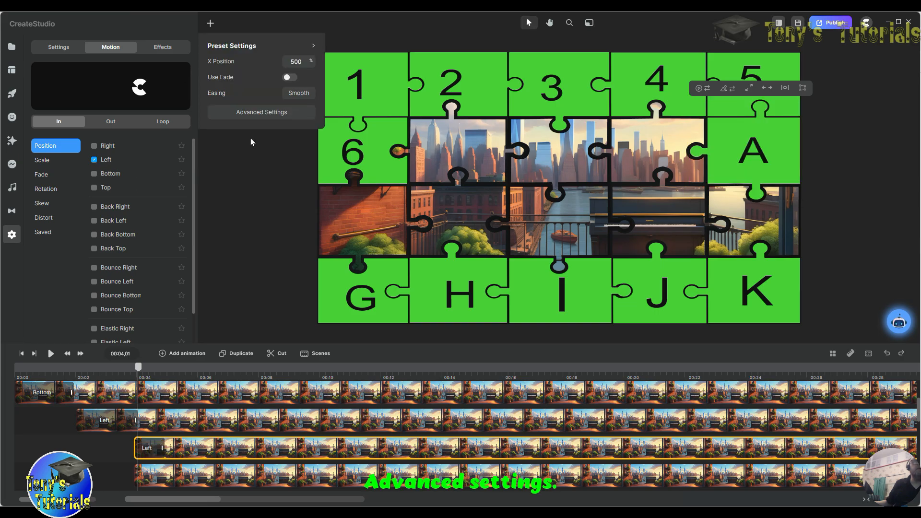
left_click(268, 113)
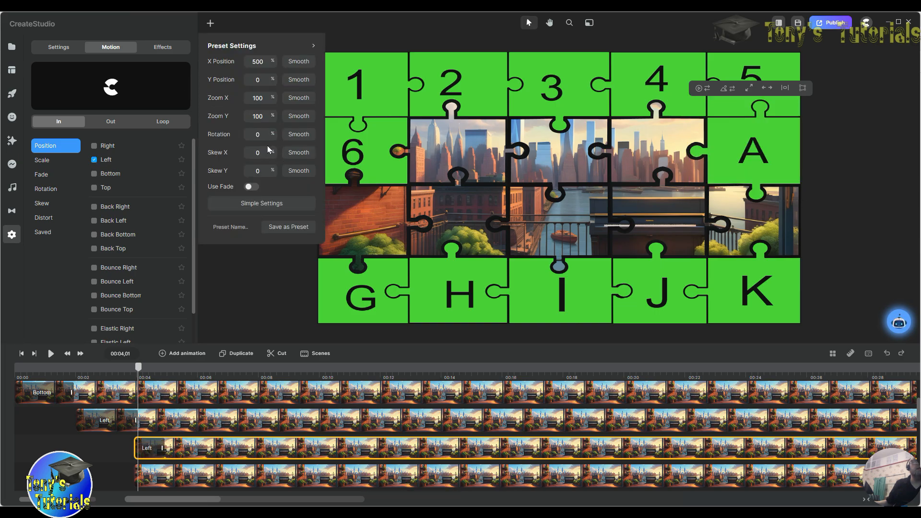
left_click(290, 139)
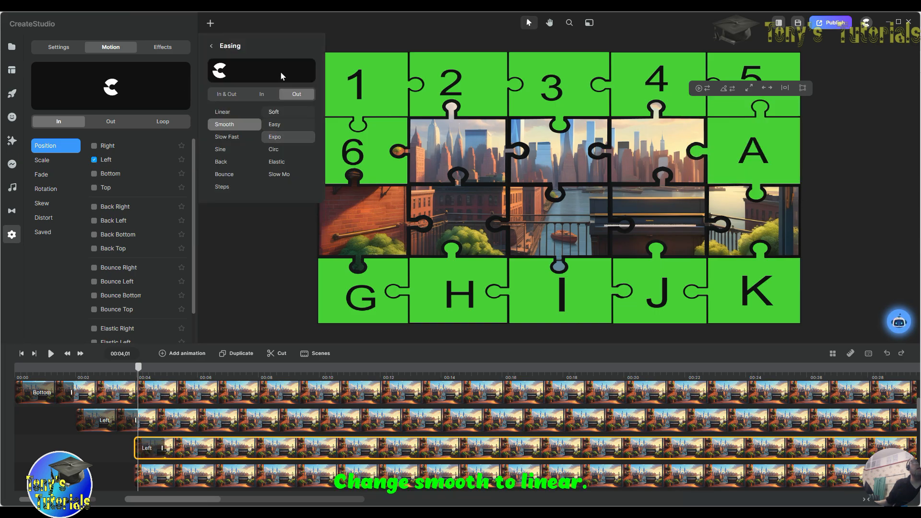
left_click(222, 111)
left_click(223, 93)
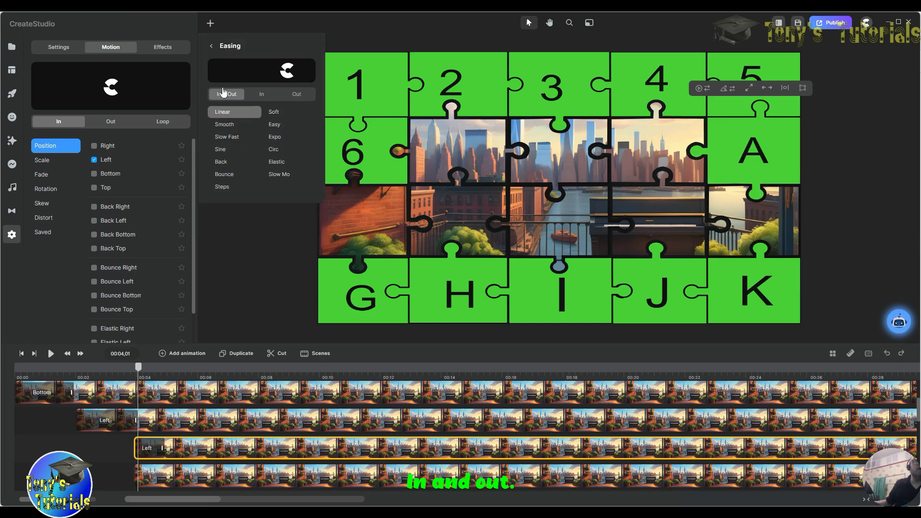
left_click(212, 45)
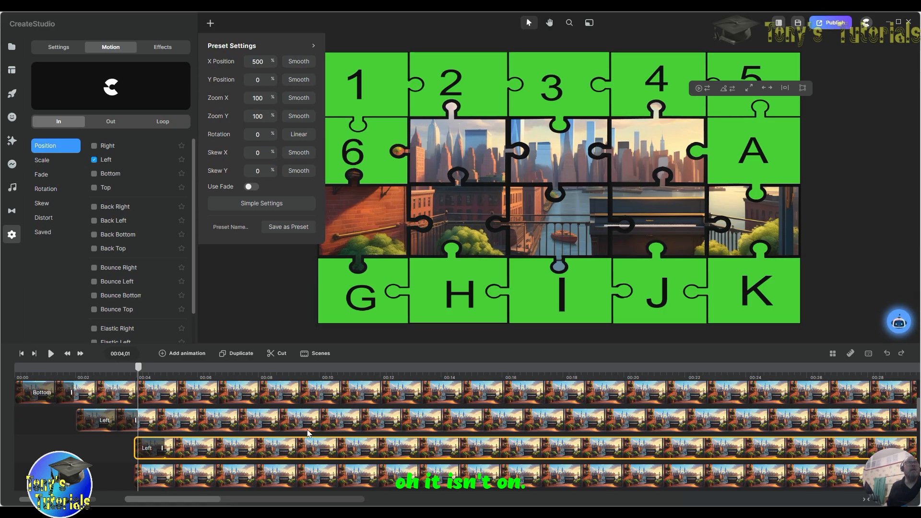
left_click(258, 135)
type("180")
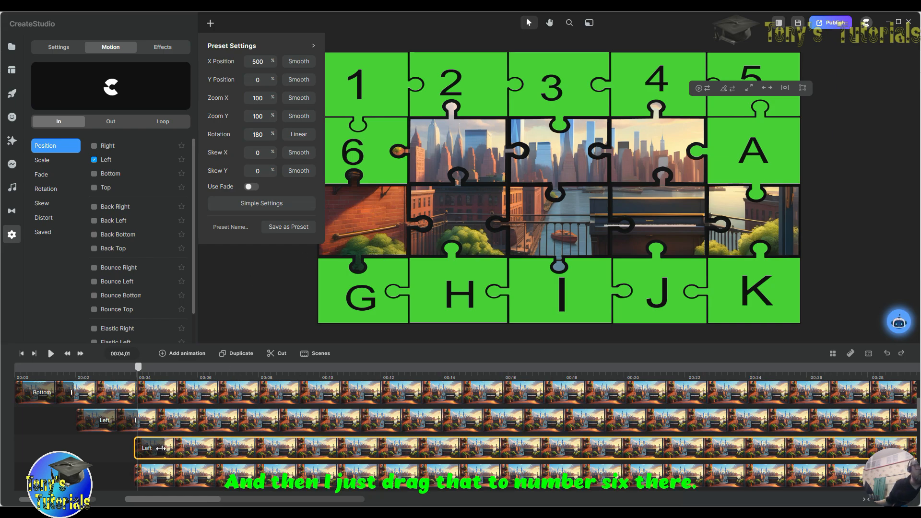
Step: Stretch the fifth second-row piece's Left motion to just before 6 s and compare it with the Right motion starting at 4 s
left_click_drag(164, 447, 193, 448)
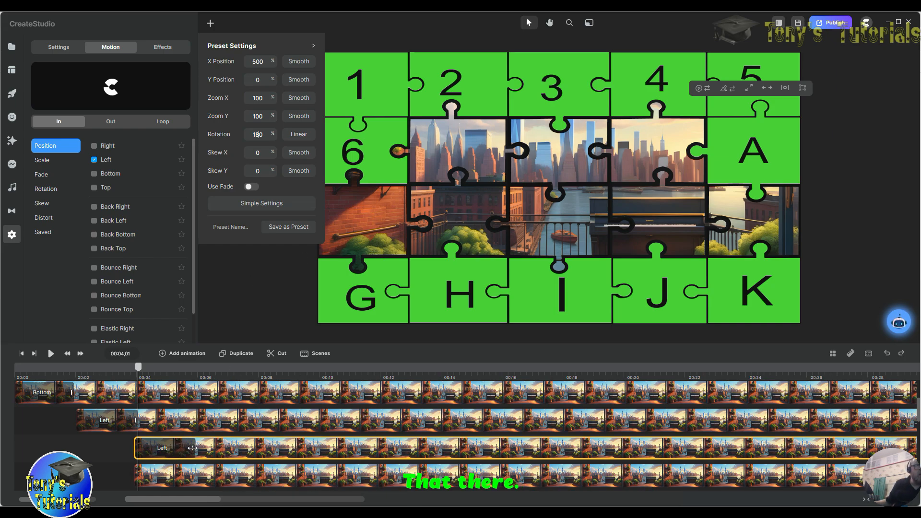
left_click(197, 377)
scroll(218, 396, "up", 3)
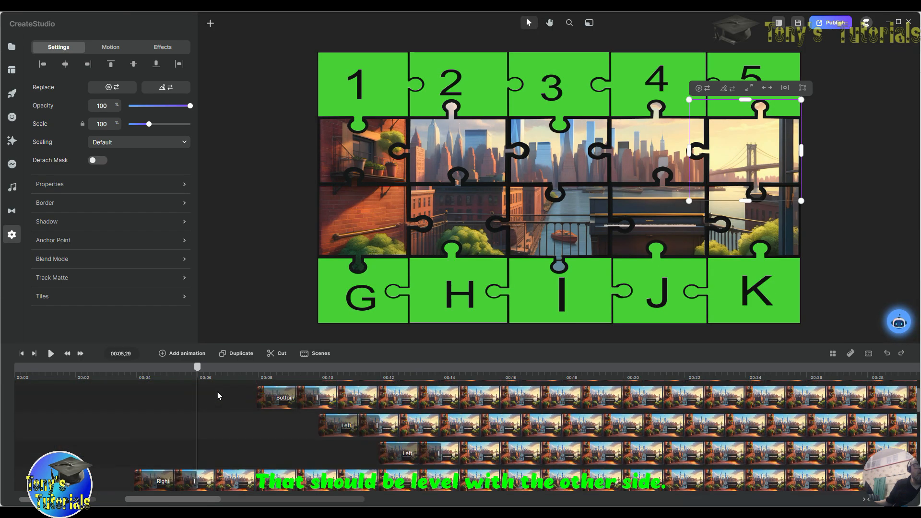
scroll(218, 397, "up", 2)
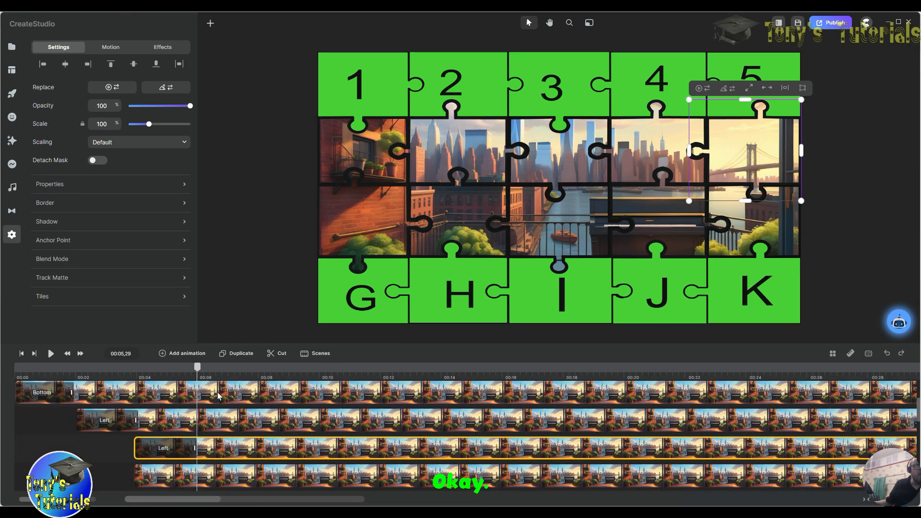
Step: Add a Right position entrance motion to the first third-row piece, with a -180 rotation and Linear In & Out easing
left_click(164, 480)
scroll(164, 479, "down", 2)
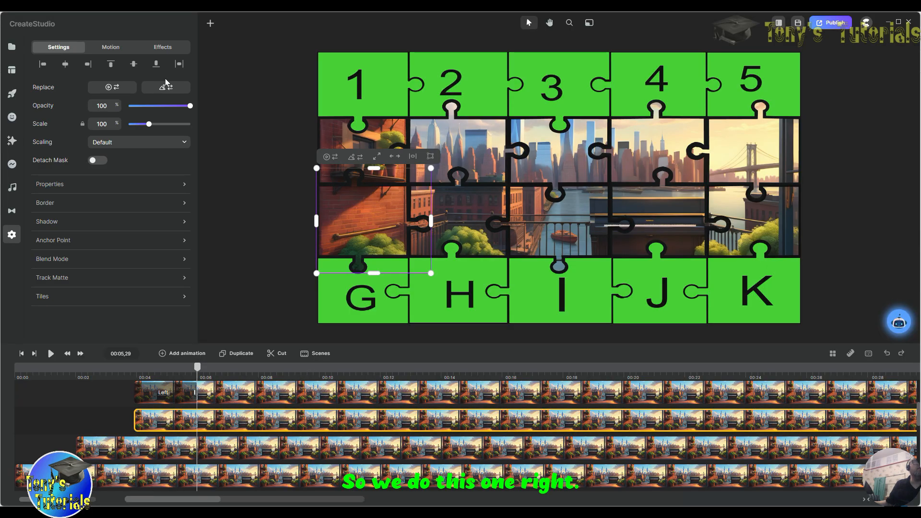
left_click(109, 47)
left_click(95, 146)
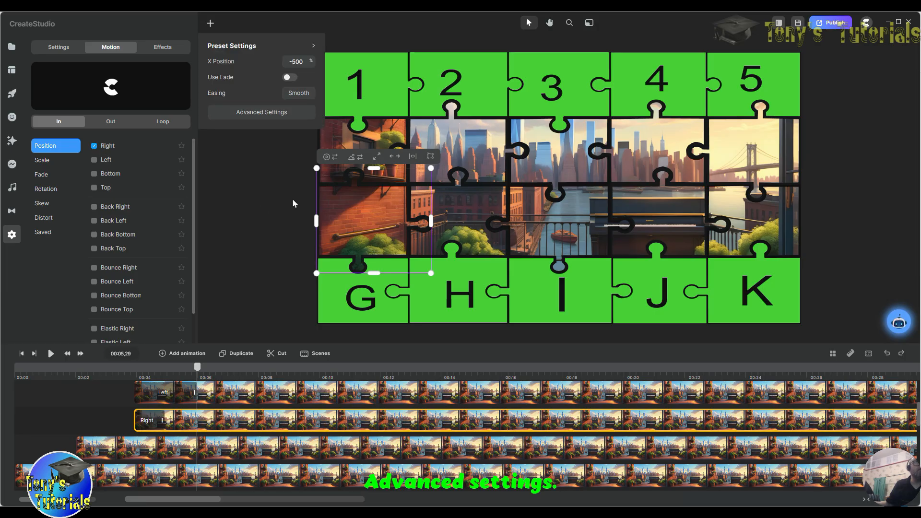
left_click(270, 114)
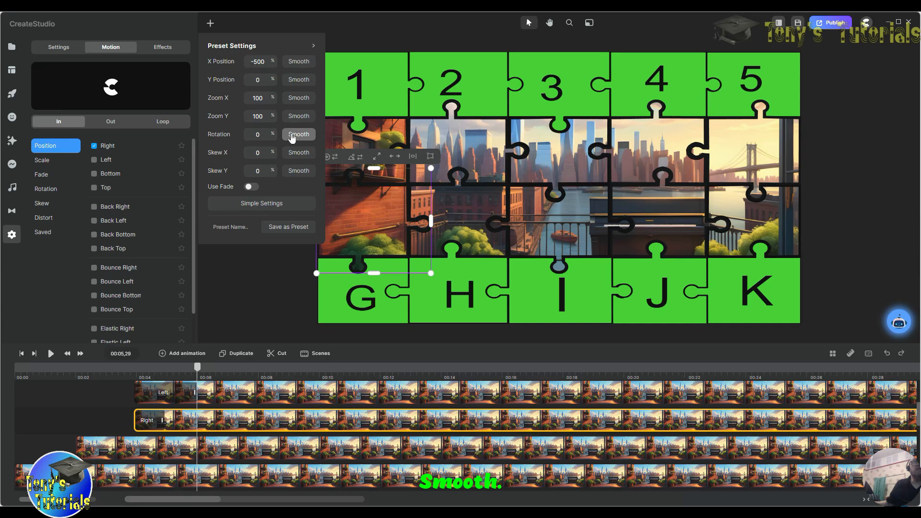
left_click(290, 134)
left_click(223, 112)
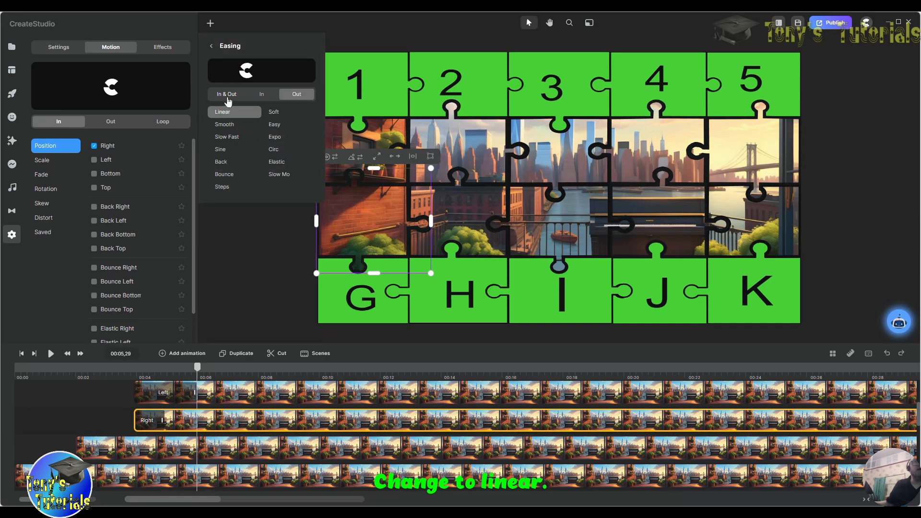
left_click(226, 94)
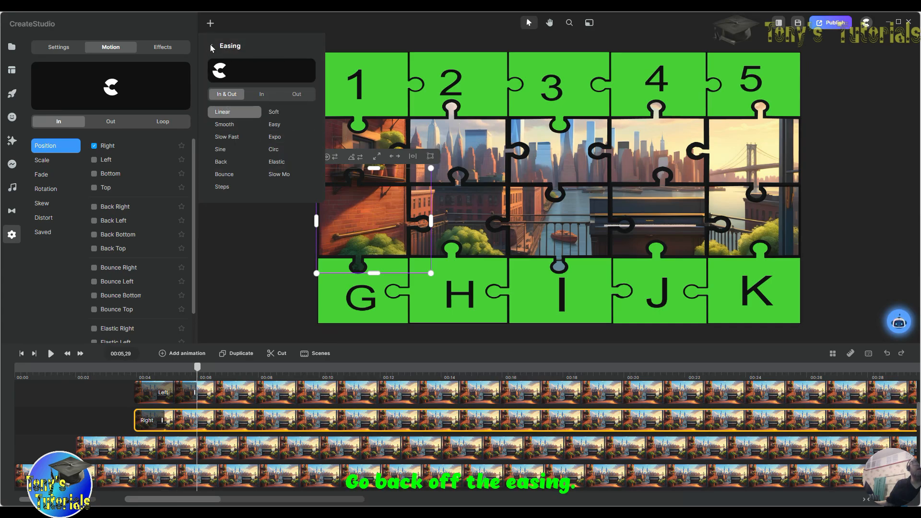
left_click(211, 47)
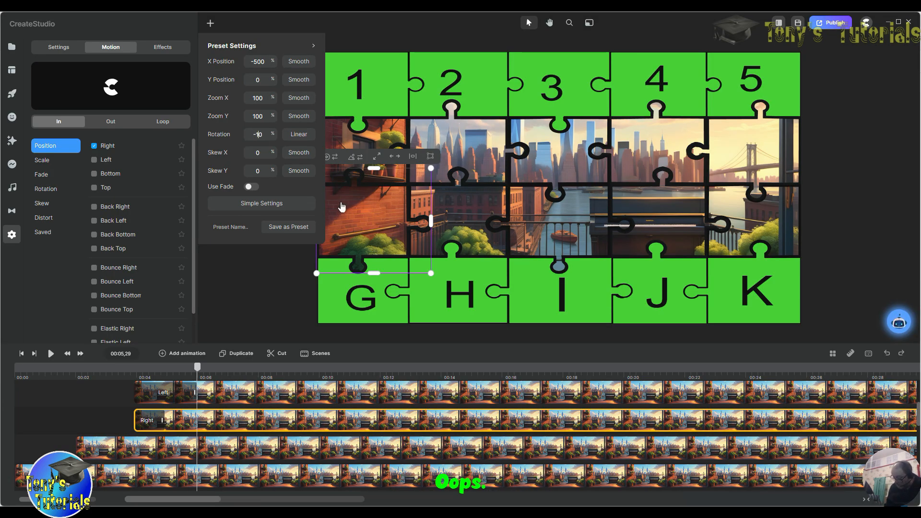
type("80")
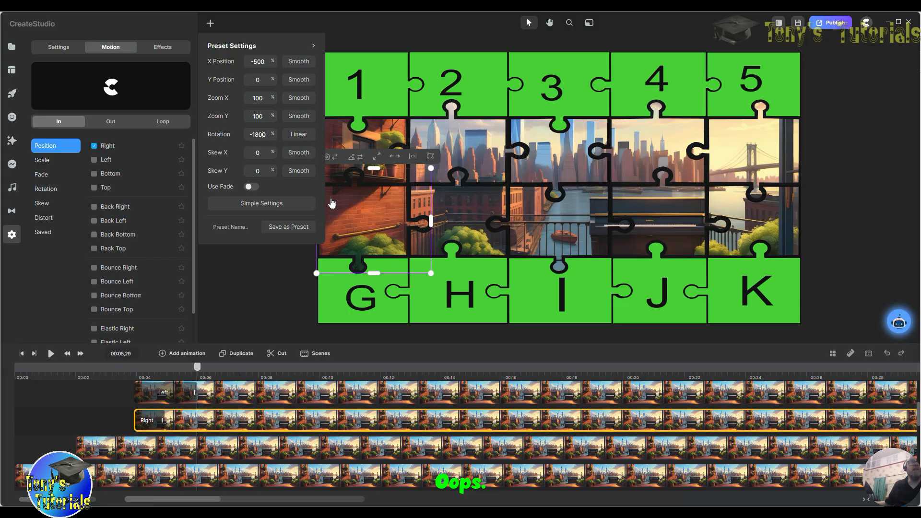
key("BackSpace")
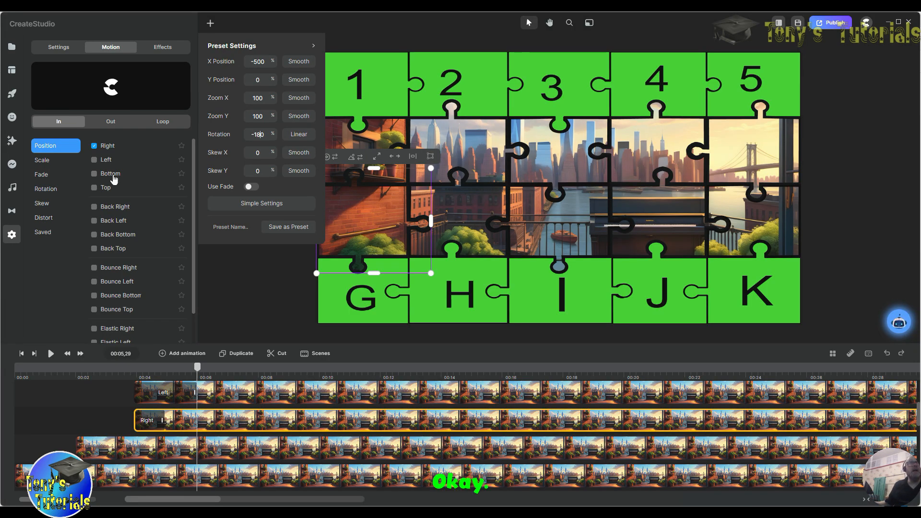
Step: Stretch the first third-row piece's Right motion to just before 6 s, matching the Left motion on the track above
left_click(250, 271)
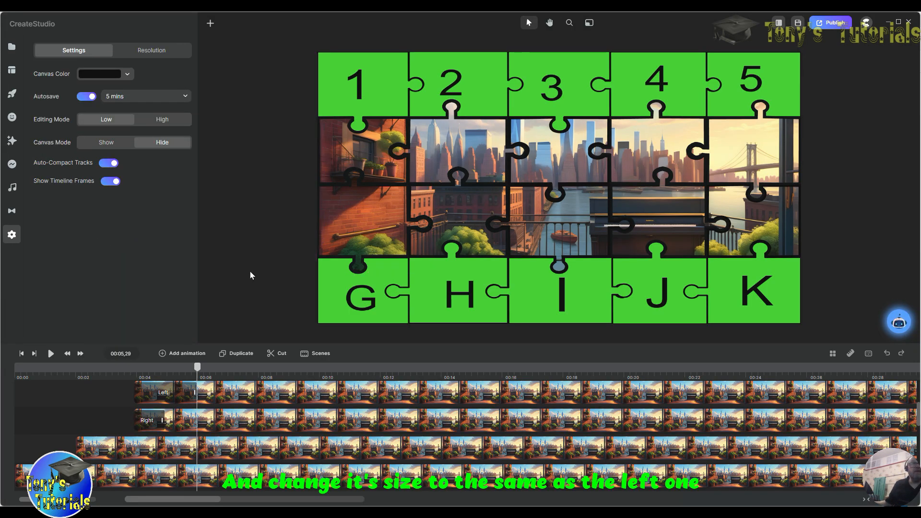
left_click_drag(162, 420, 194, 421)
left_click(154, 420)
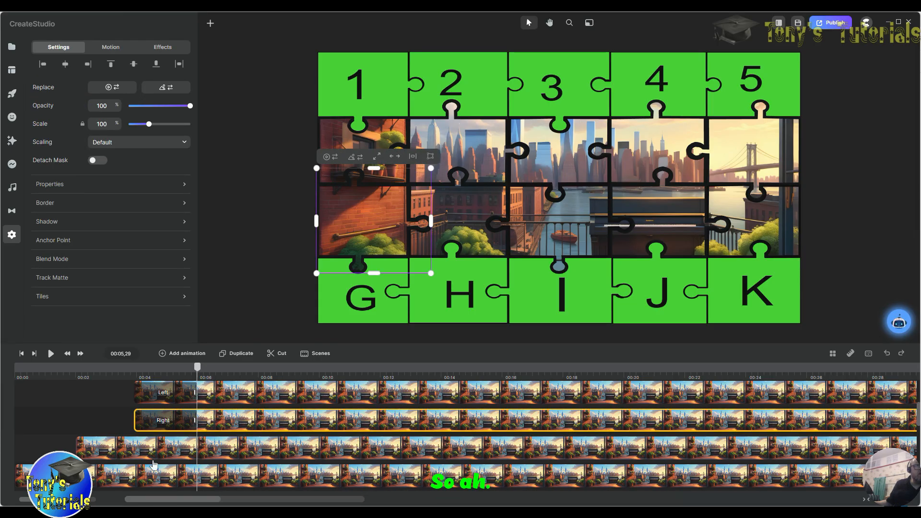
Step: Add a Right position entrance motion to the second puzzle piece in the third row
left_click(100, 447)
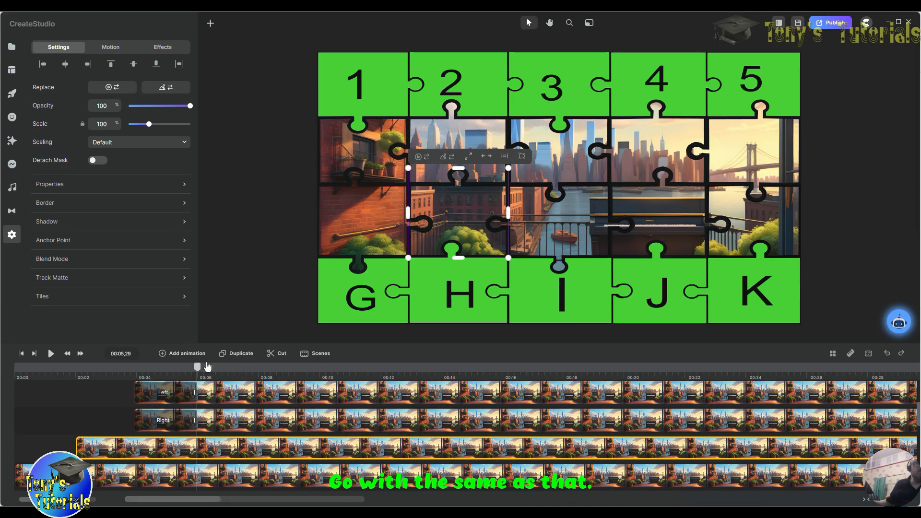
left_click(106, 47)
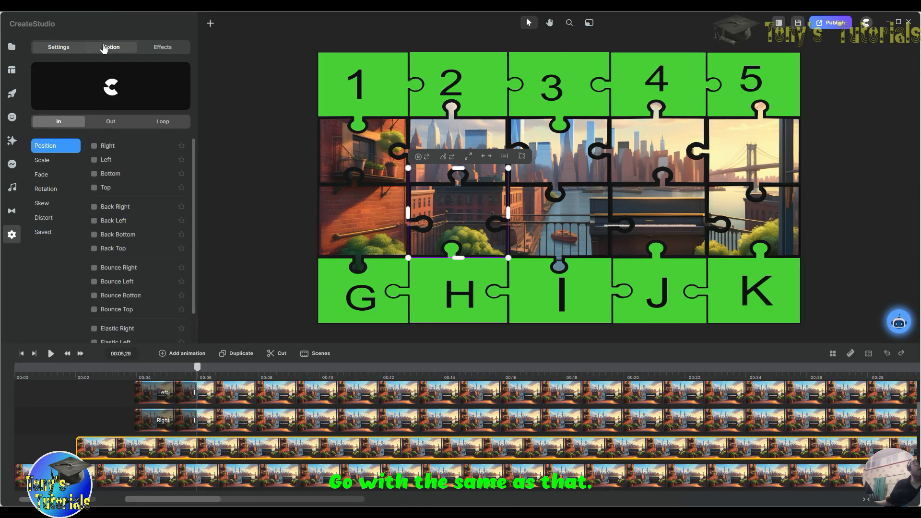
left_click(94, 145)
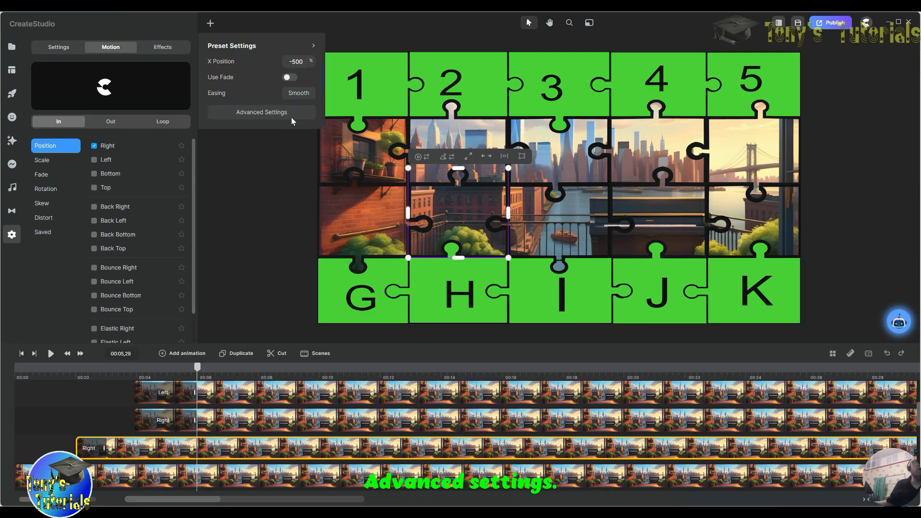
Step: Give the second third-row piece's Right motion a -180 rotation with Linear In & Out easing, and stretch the motion to just before 4 s
left_click(262, 114)
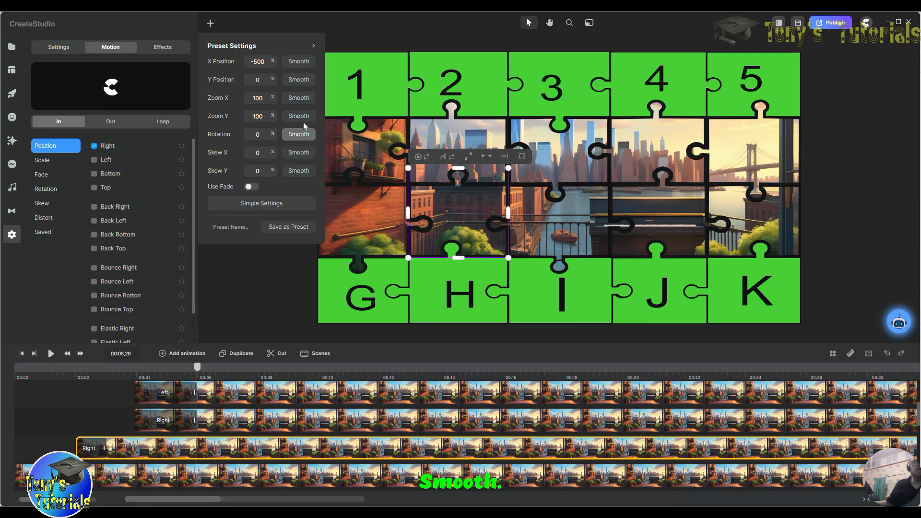
left_click(295, 137)
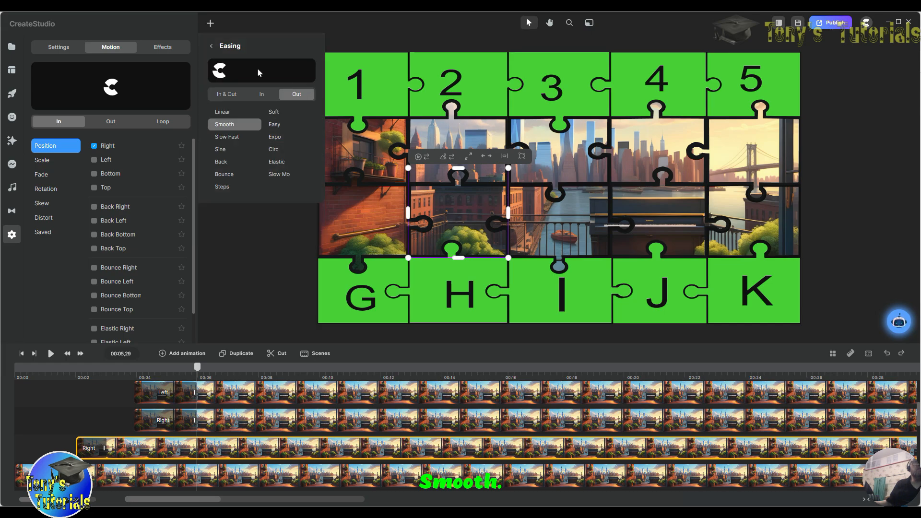
left_click(223, 112)
left_click(227, 94)
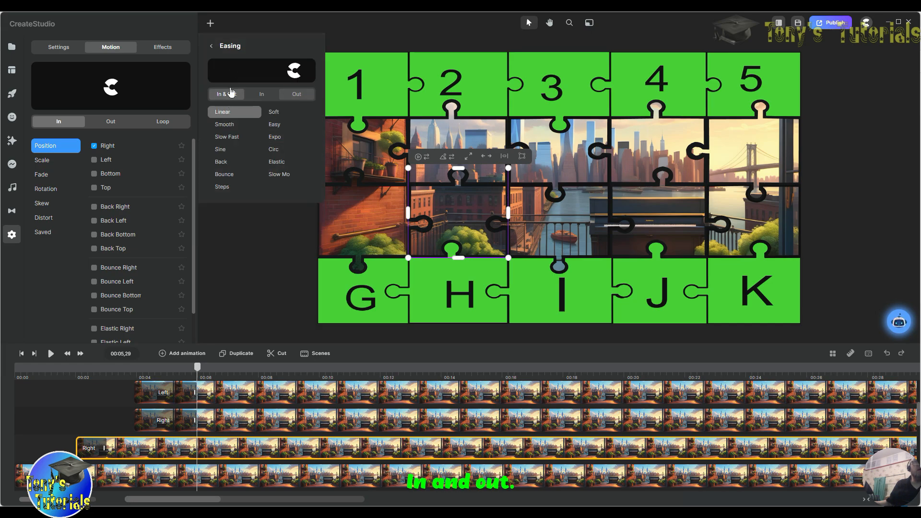
left_click(208, 46)
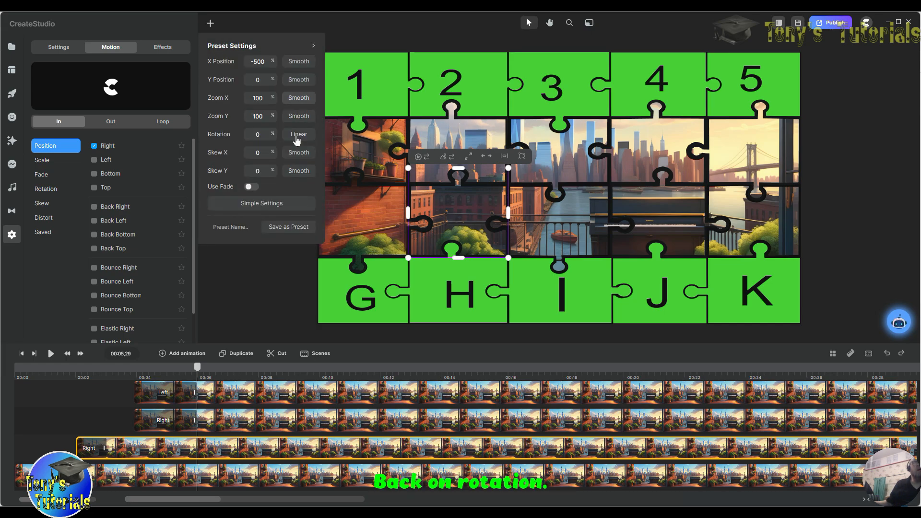
left_click(257, 134)
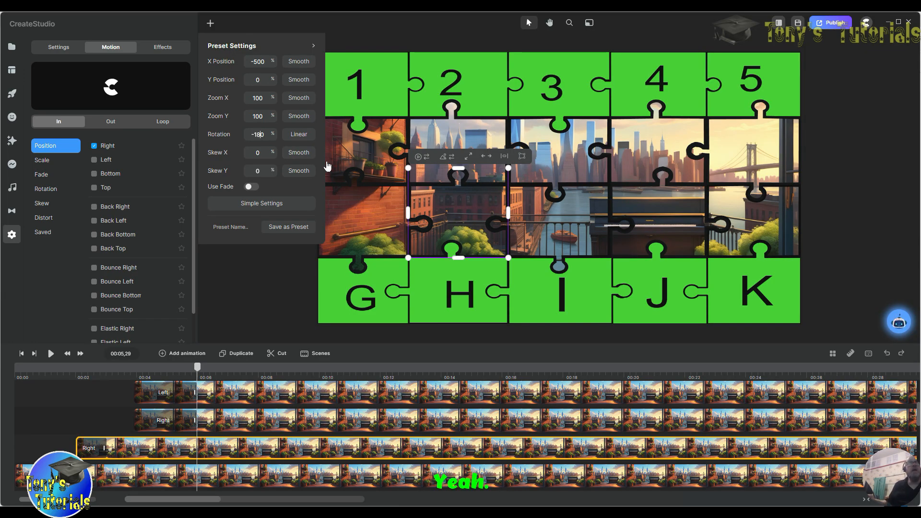
left_click(241, 312)
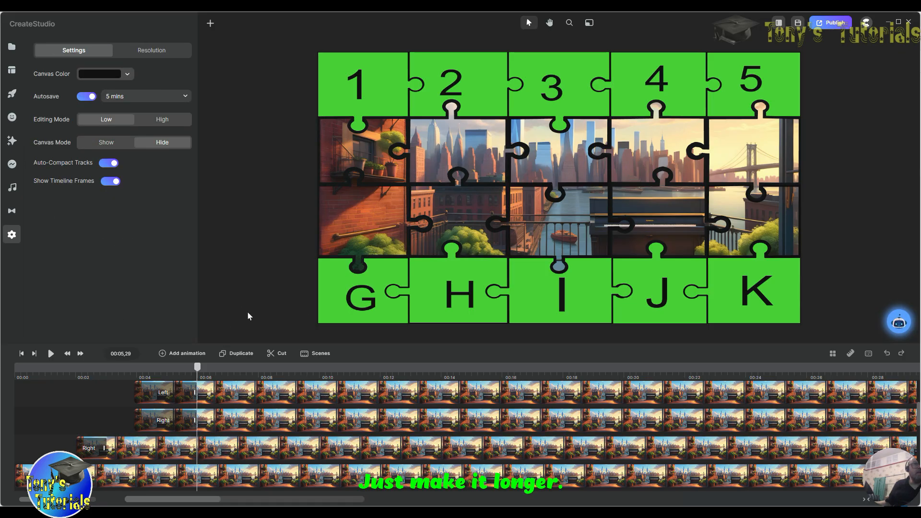
mouse_move(116, 448)
left_mouse_down()
mouse_move(140, 448)
mouse_move(132, 449)
left_mouse_up()
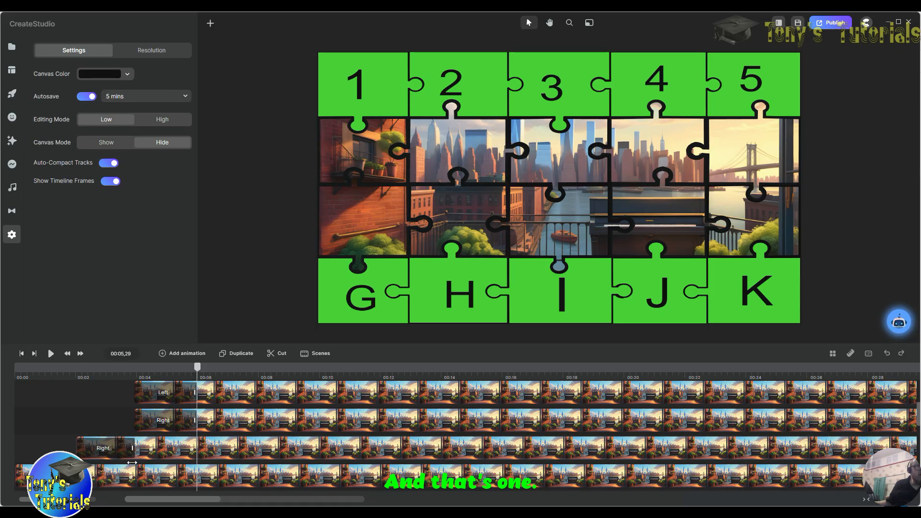
left_click(134, 448)
Step: Add a Top position entrance motion to the middle third-row piece, with Linear In & Out easing on its rotation
left_click(513, 229)
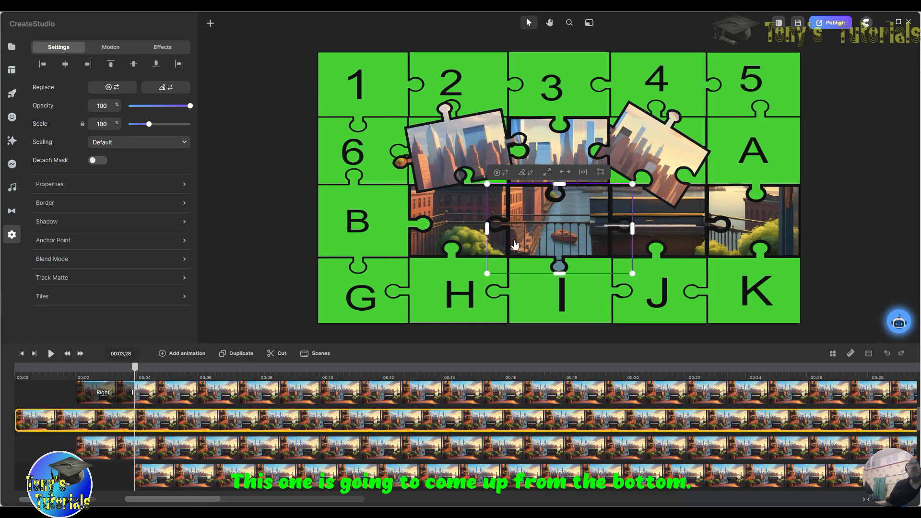
left_click(110, 48)
left_click(95, 189)
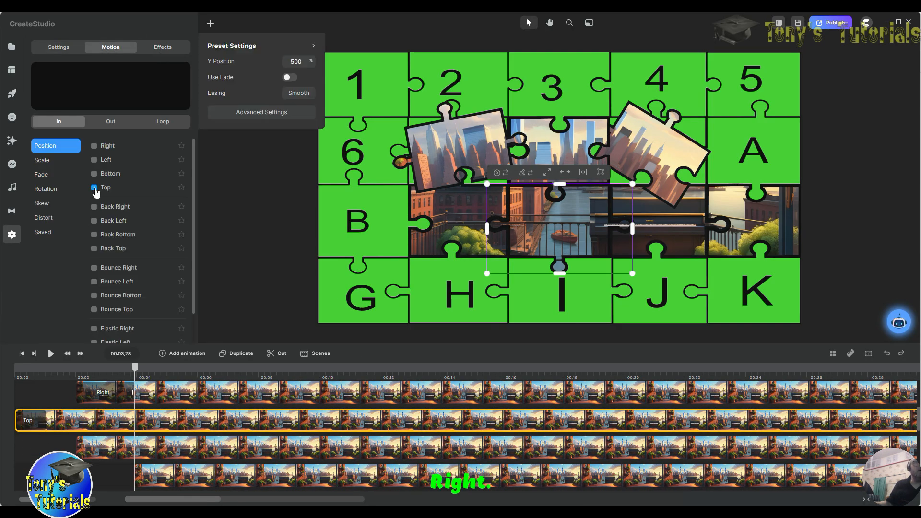
left_click(260, 112)
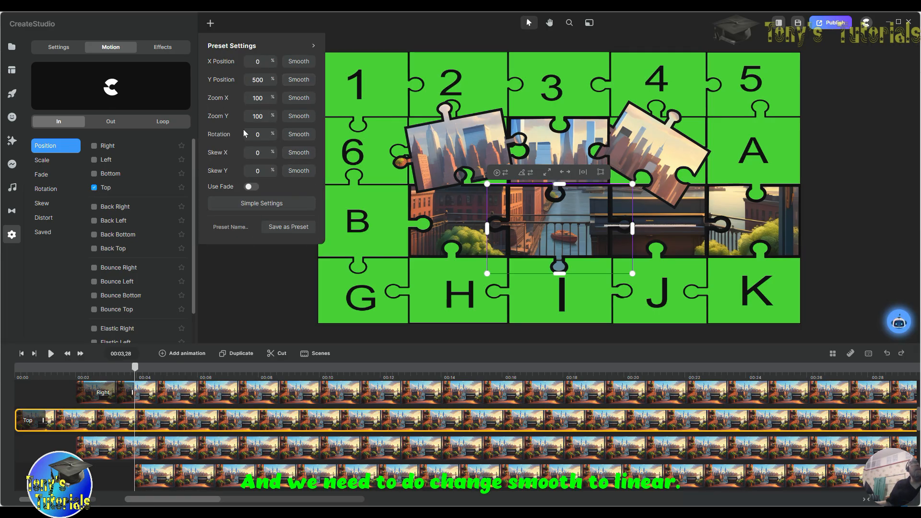
left_click(299, 134)
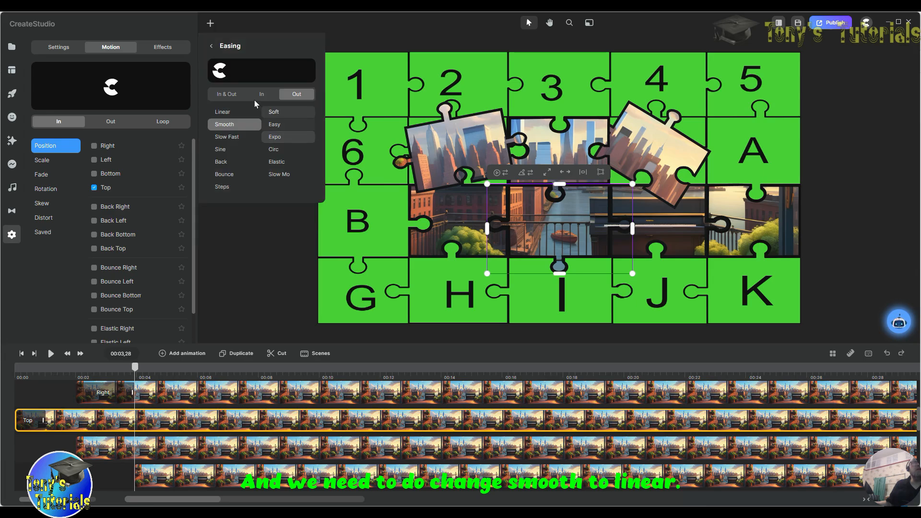
left_click(220, 112)
left_click(226, 94)
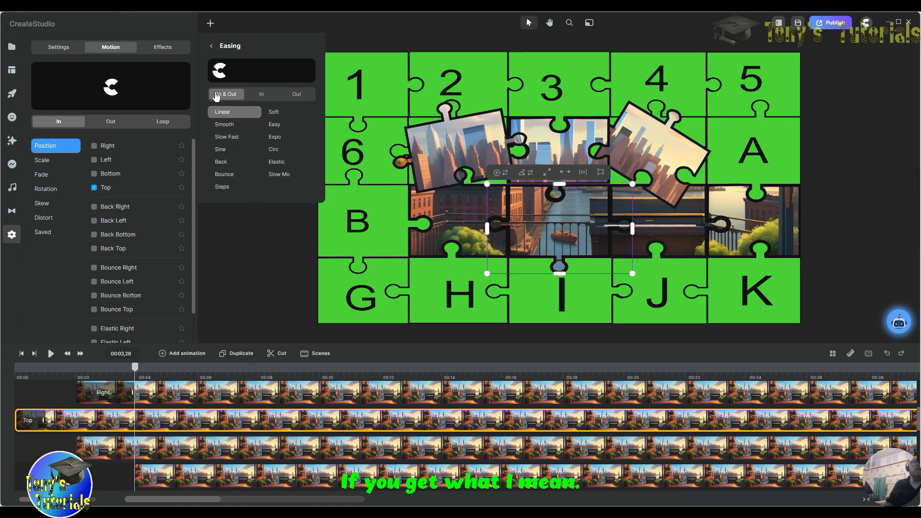
left_click(209, 47)
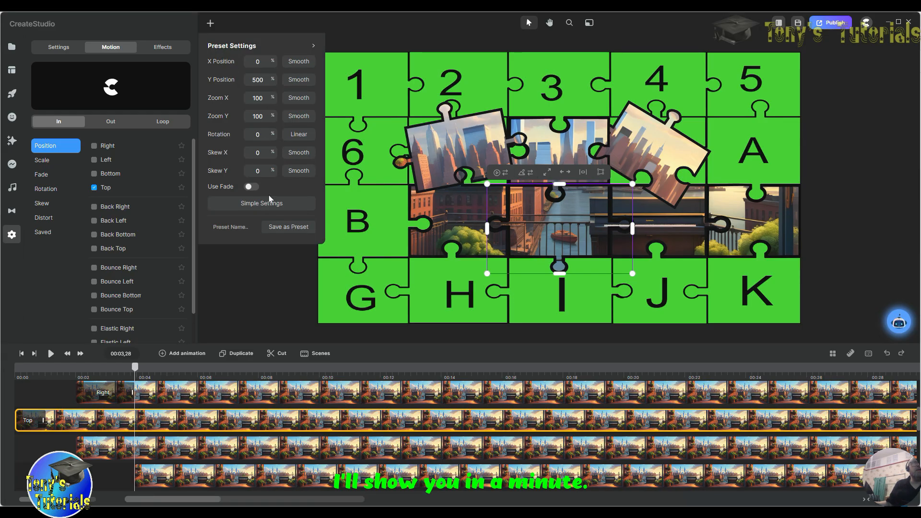
Step: Set the middle third-row piece's Top motion rotation to 180 and stretch the motion to just before 2 s
left_click(257, 134)
type("1")
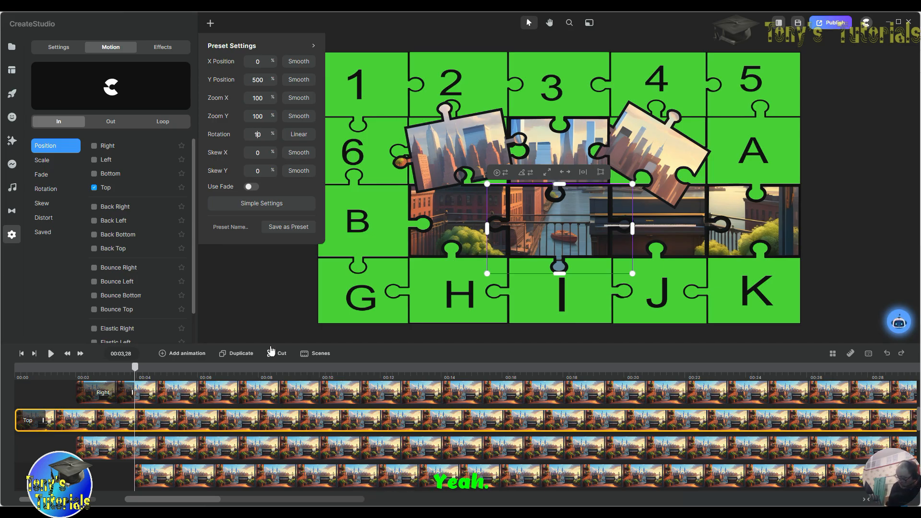
type("8")
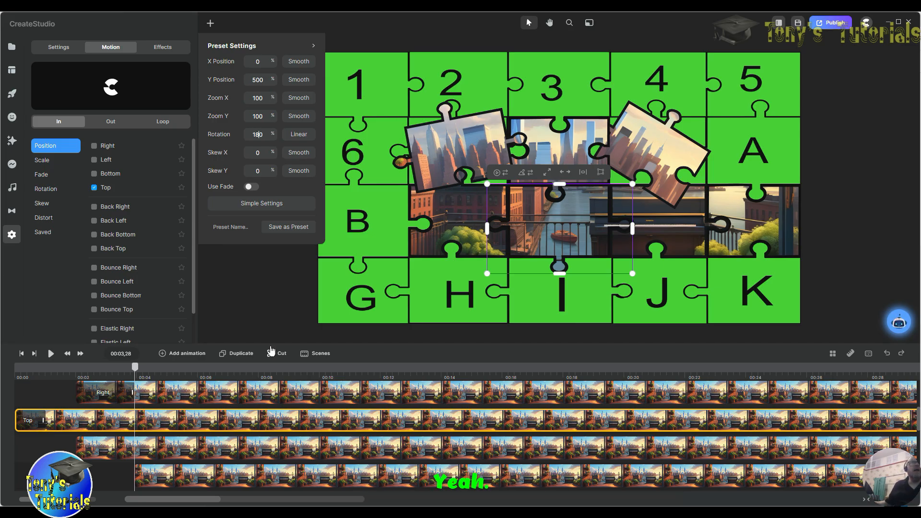
left_click(272, 302)
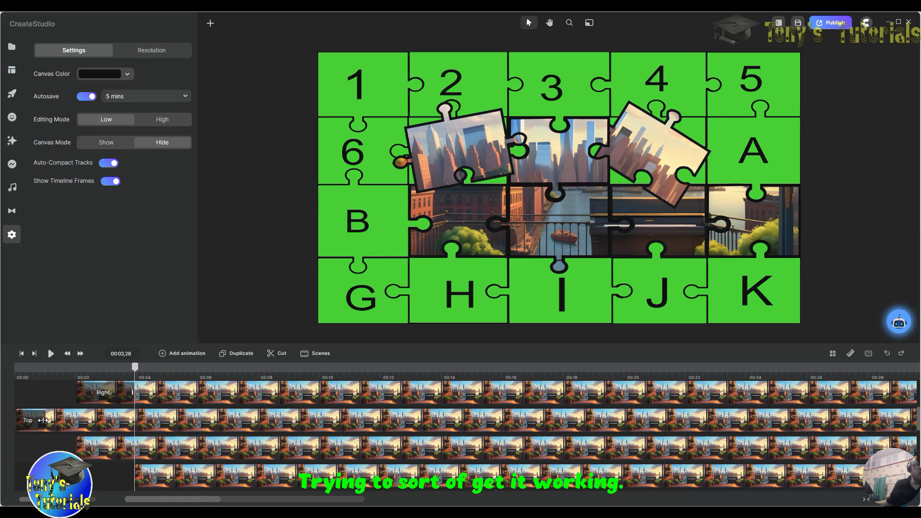
left_click_drag(43, 420, 74, 420)
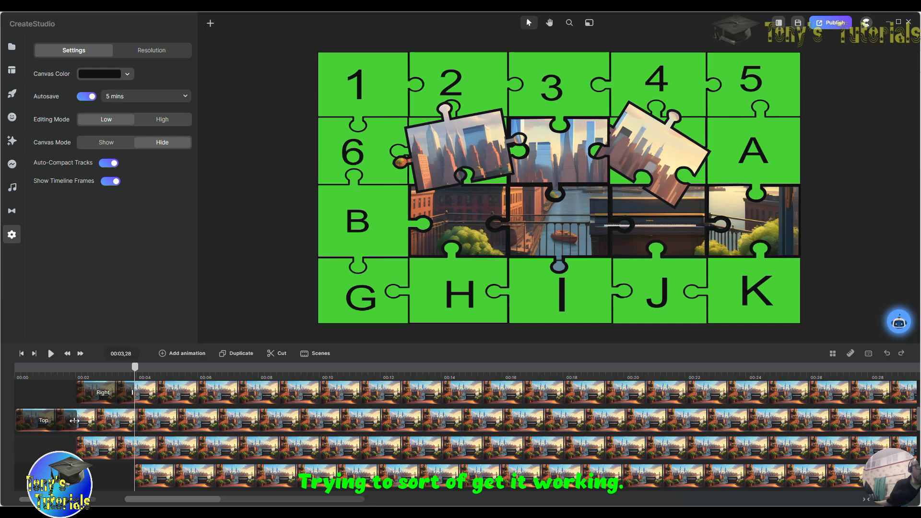
left_click(249, 428)
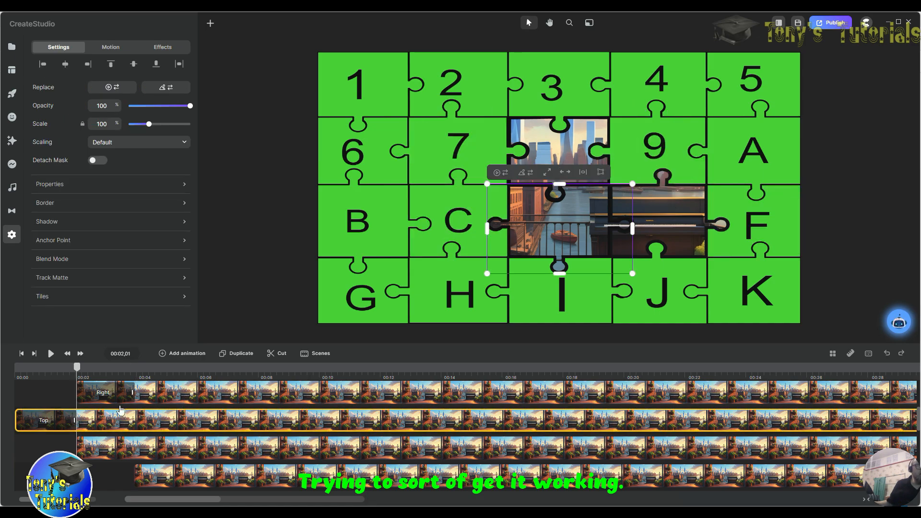
left_click(71, 426)
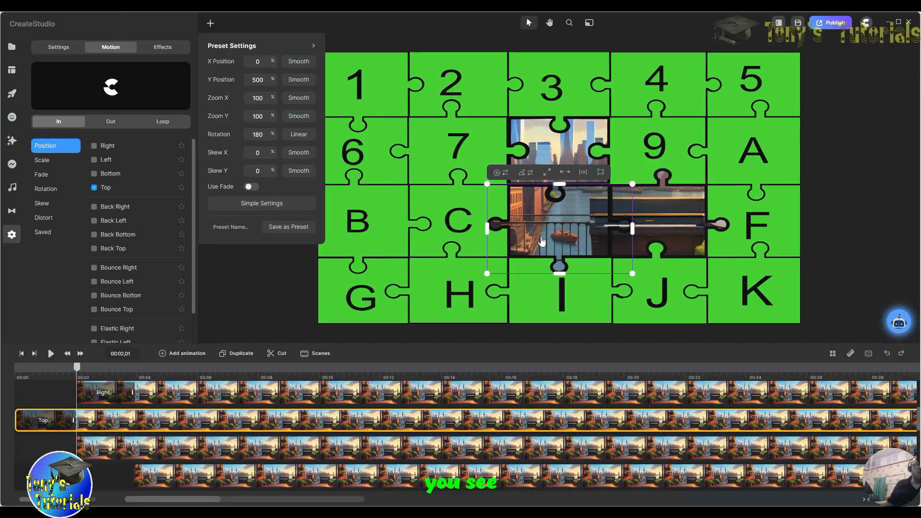
Step: Add a Left position entrance motion to the fourth third-row piece, with Linear In & Out easing on its rotation
left_click(113, 449)
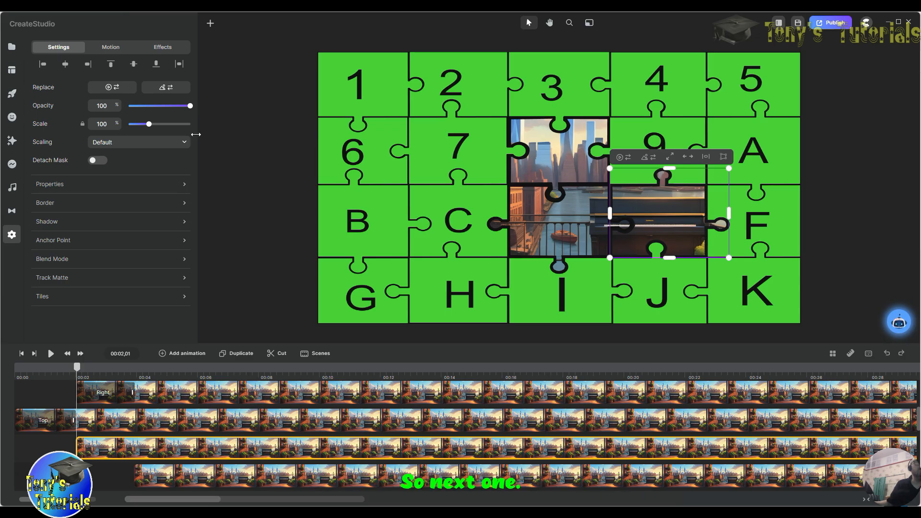
left_click(110, 50)
left_click(94, 160)
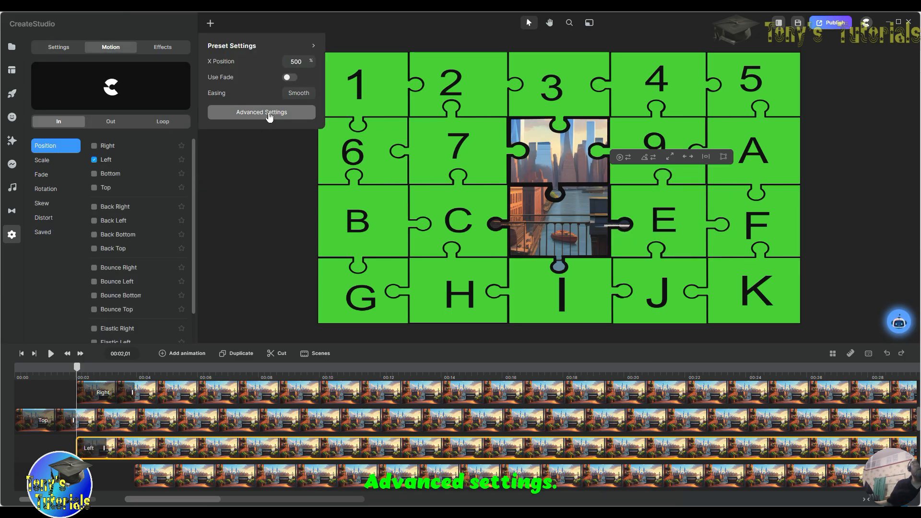
left_click(266, 114)
left_click(298, 135)
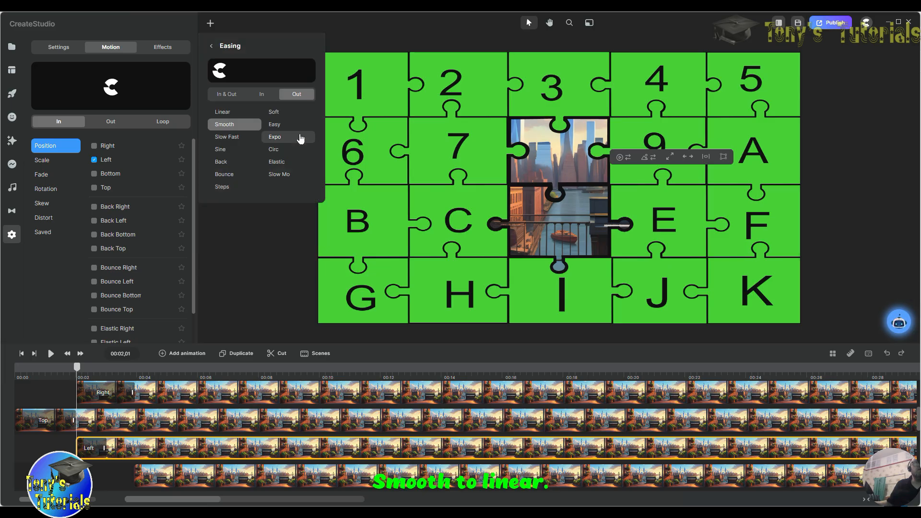
left_click(226, 113)
left_click(228, 98)
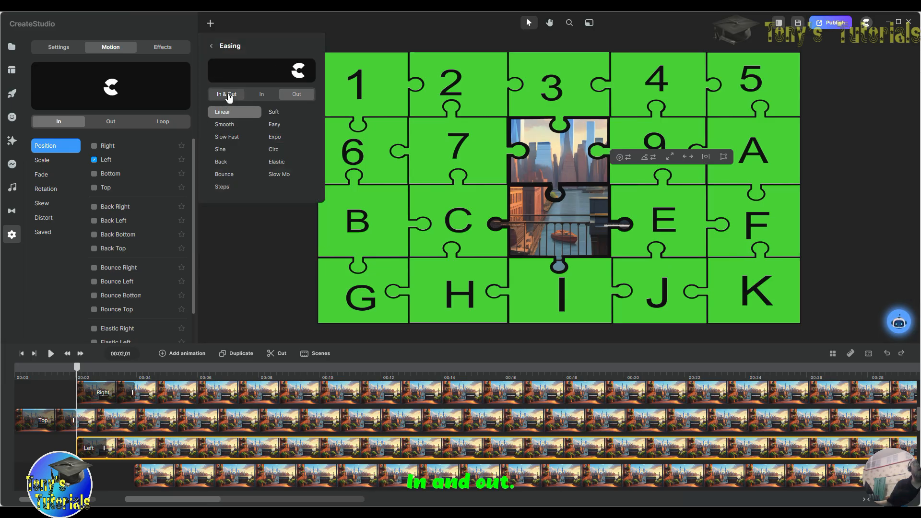
left_click(212, 46)
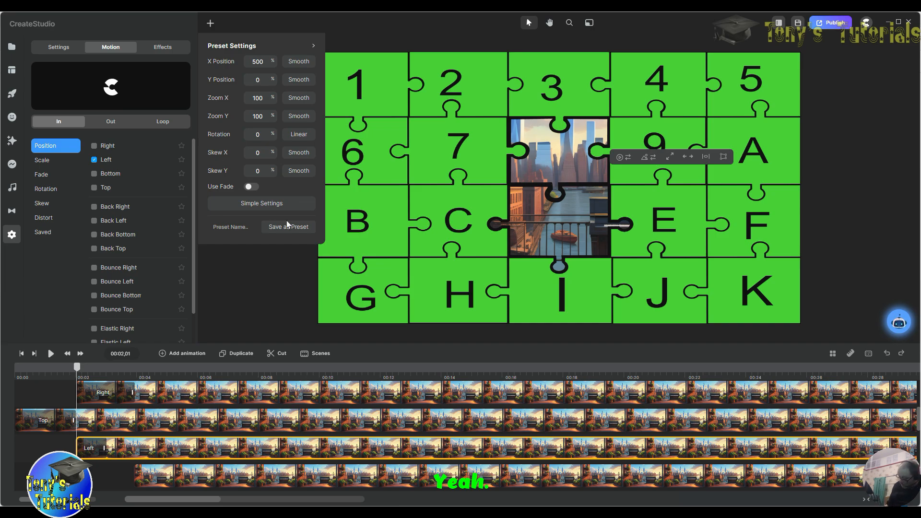
Step: Set the fourth third-row piece's Left motion rotation to 180, stretch the motion to just before 4 s, and scrub through it
type("18")
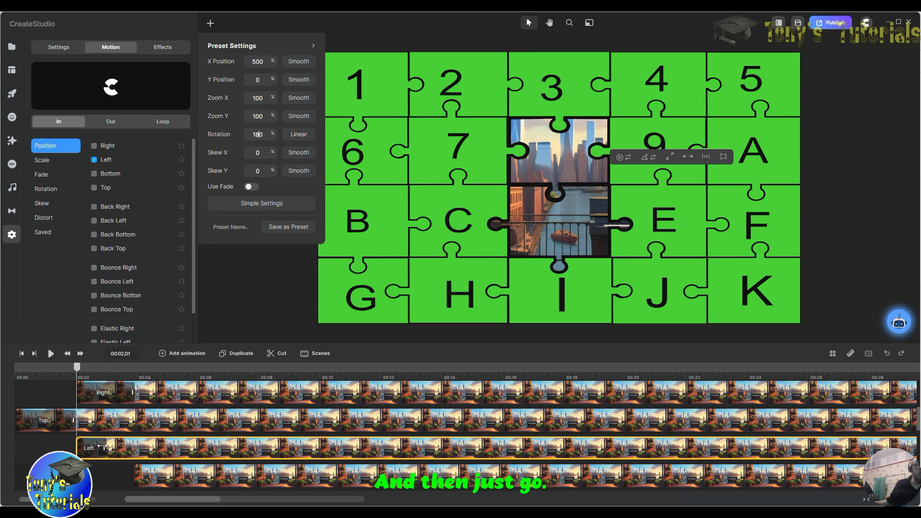
left_click_drag(110, 447, 127, 448)
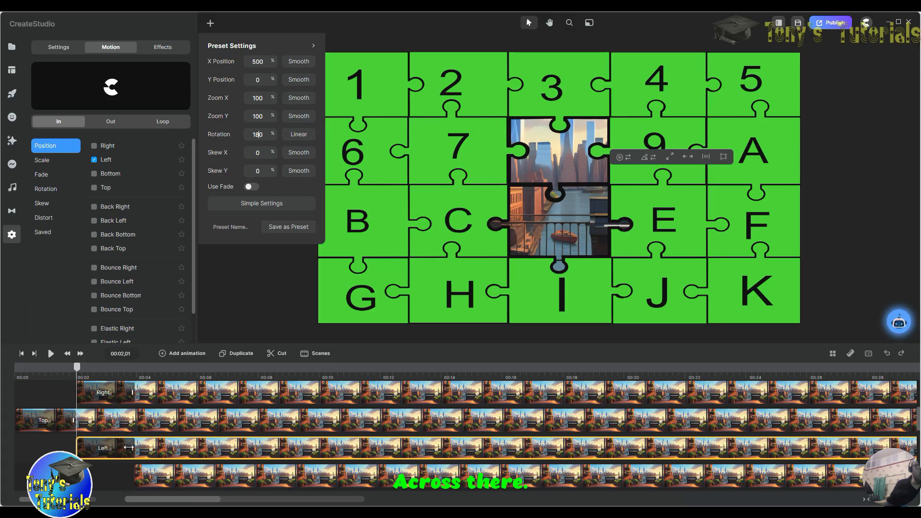
left_click(119, 444)
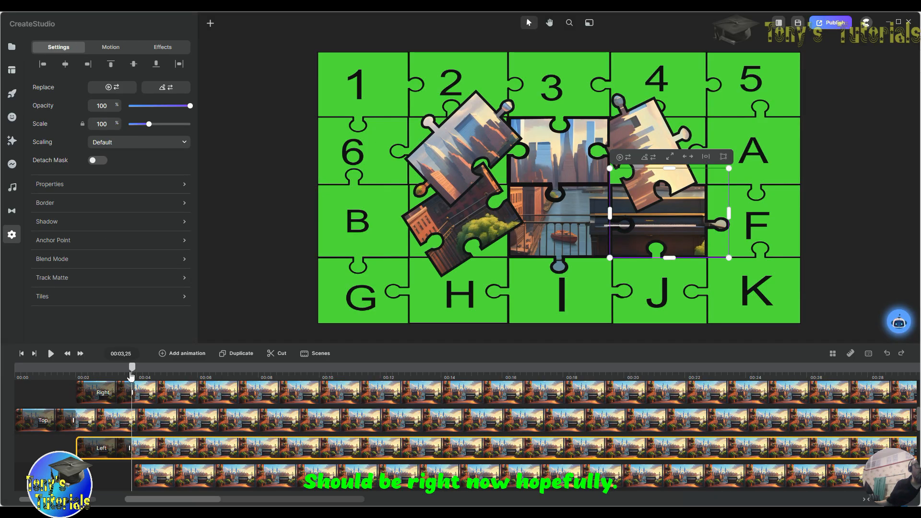
left_click_drag(118, 364, 85, 363)
left_click_drag(111, 366, 130, 369)
Step: Add a Left position entrance motion to the fifth third-row piece, with Linear In & Out easing on its rotation
left_click(143, 477)
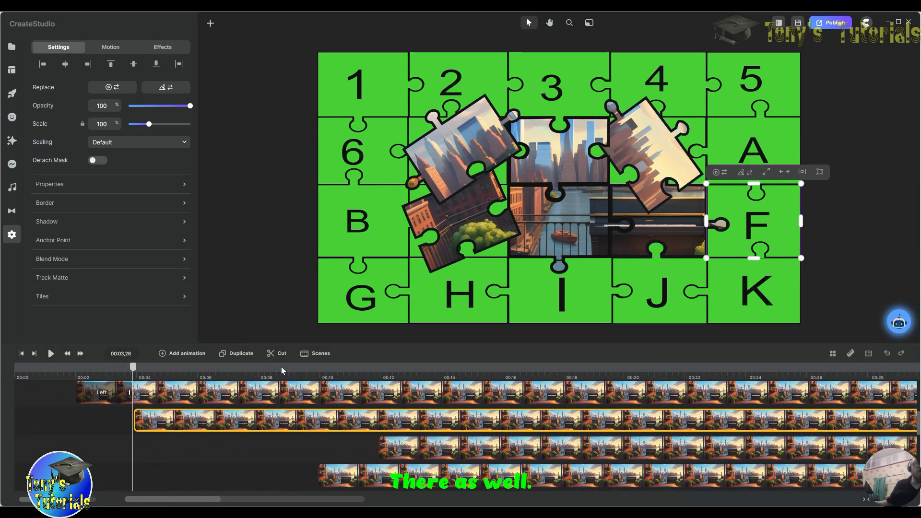
left_click(109, 44)
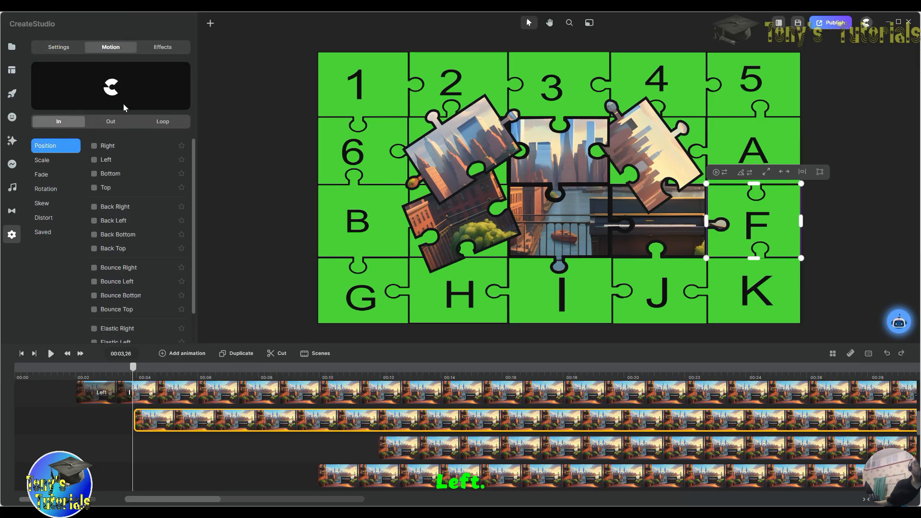
left_click(106, 159)
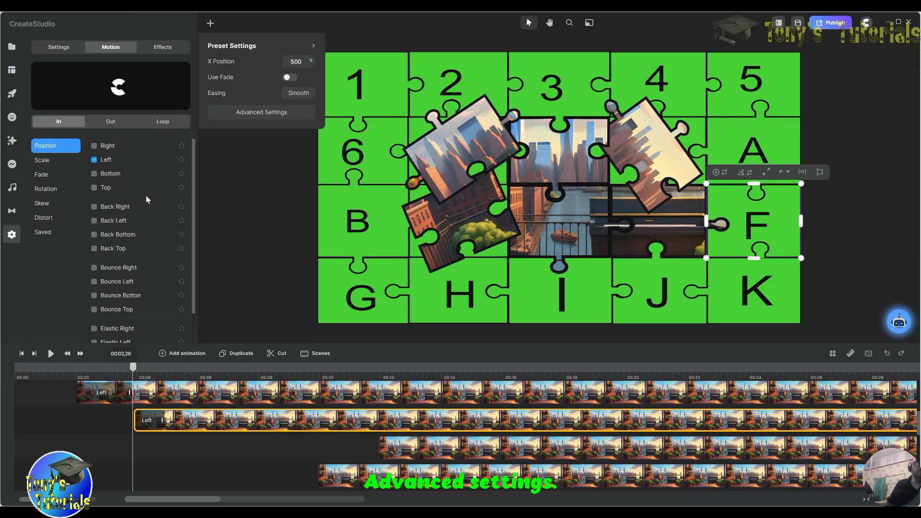
left_click(259, 115)
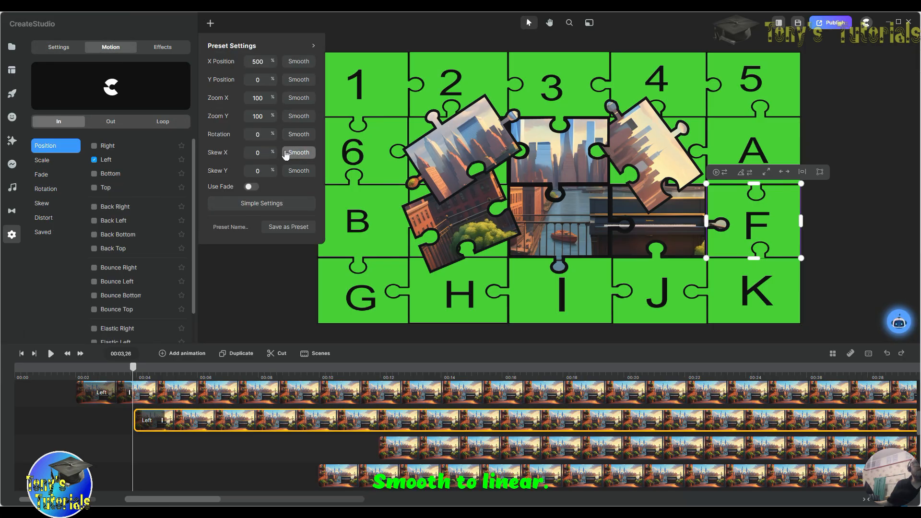
left_click(301, 137)
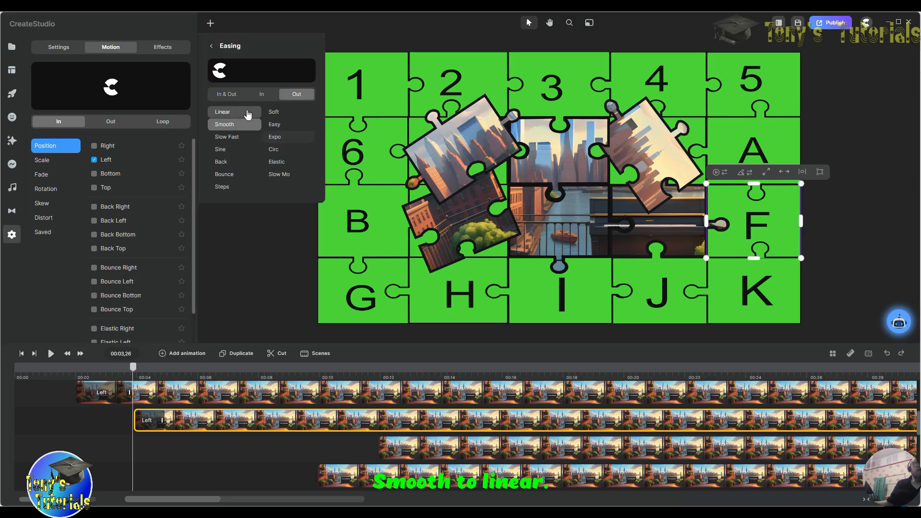
left_click(229, 113)
left_click(226, 94)
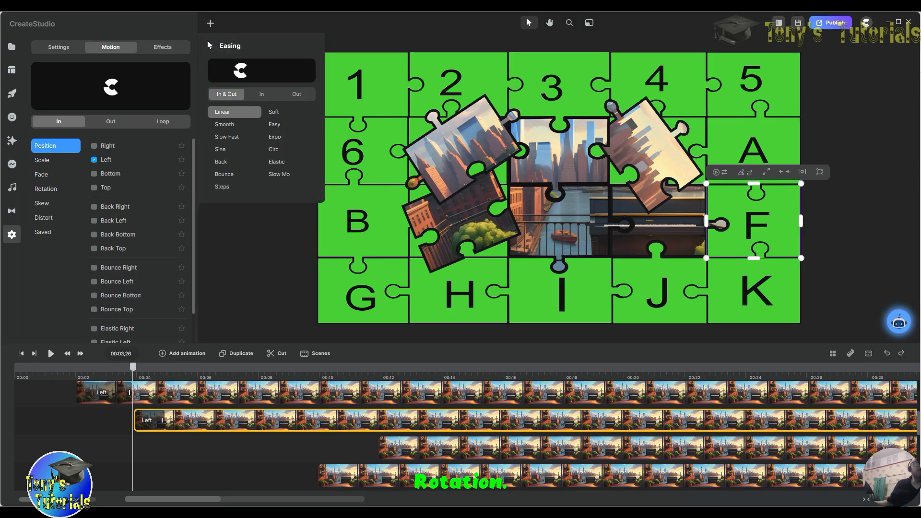
left_click(210, 46)
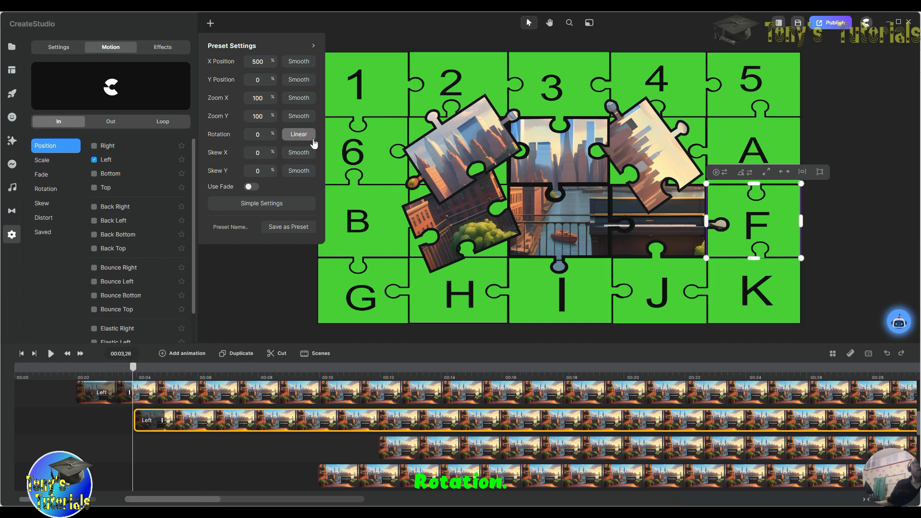
Step: Set the fifth third-row piece's Left motion rotation to 180 and stretch the motion to about 6 s
left_click(253, 134)
type("1")
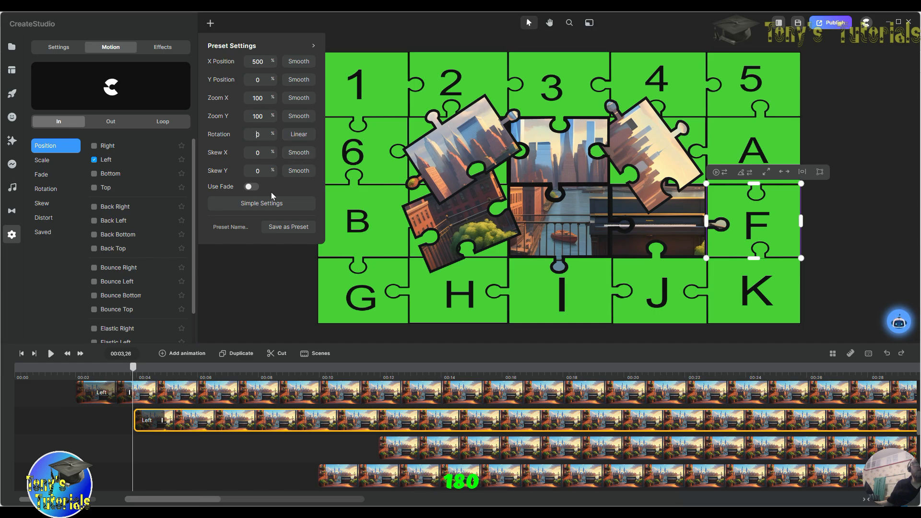
type("8")
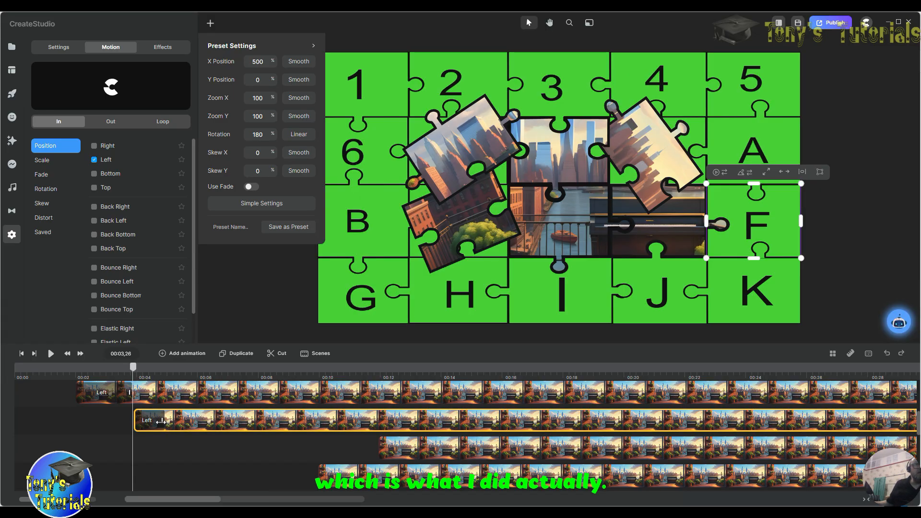
left_click_drag(161, 421, 198, 422)
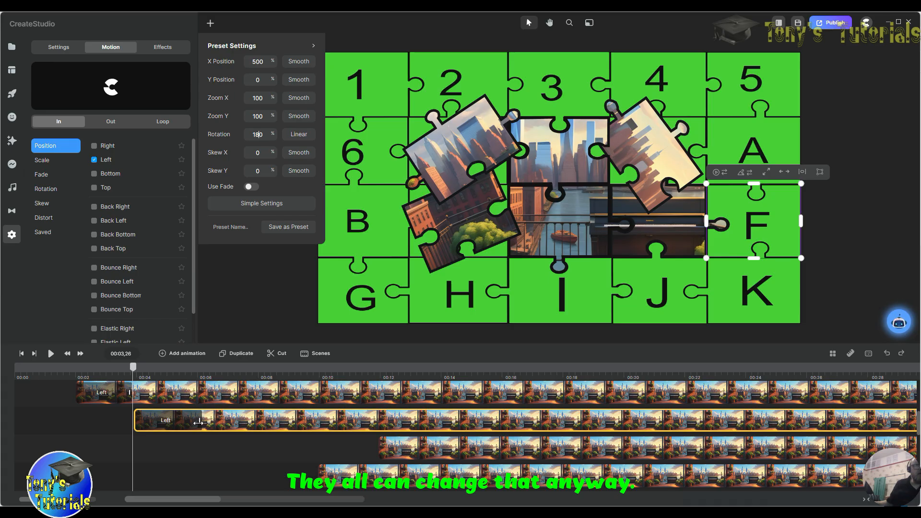
left_click(208, 468)
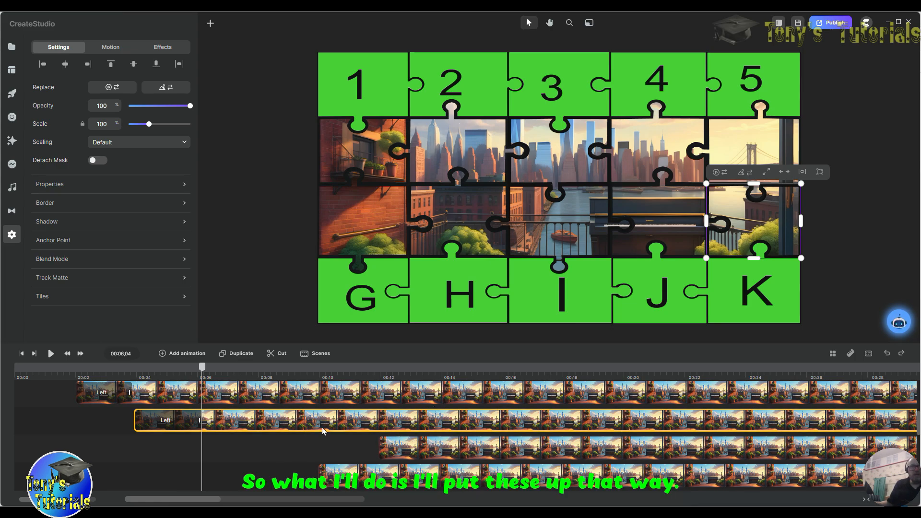
Step: Shift the fifth, fourth and middle third-row clips later so they start near 12 s, 10 s and 8 s respectively
left_click_drag(332, 421, 571, 421)
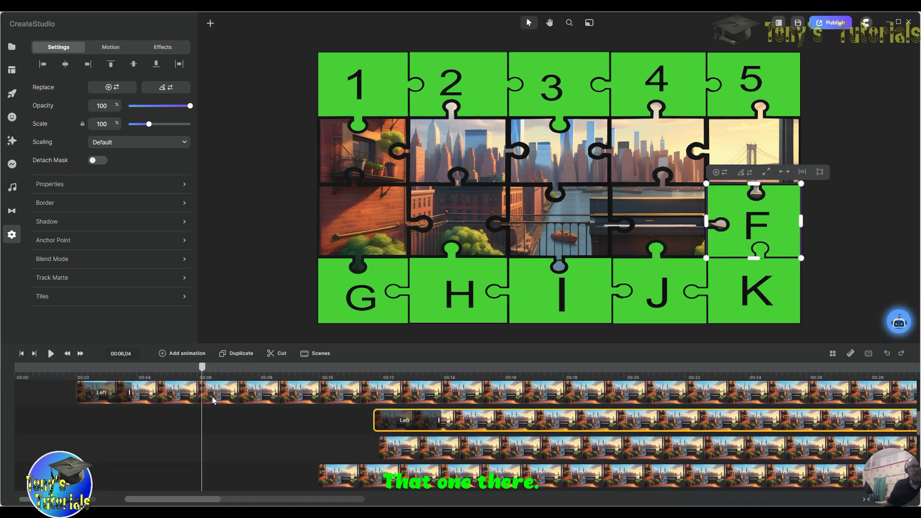
left_click_drag(228, 396, 447, 421)
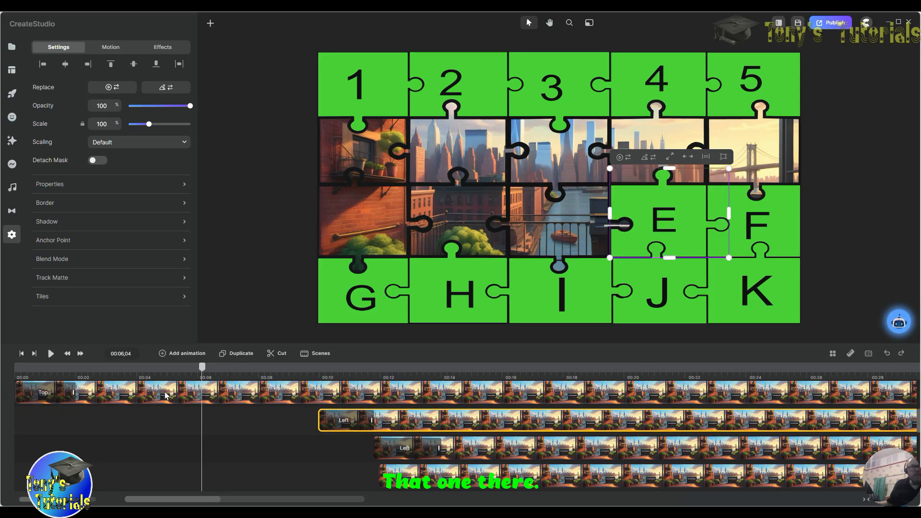
left_click_drag(166, 395, 423, 451)
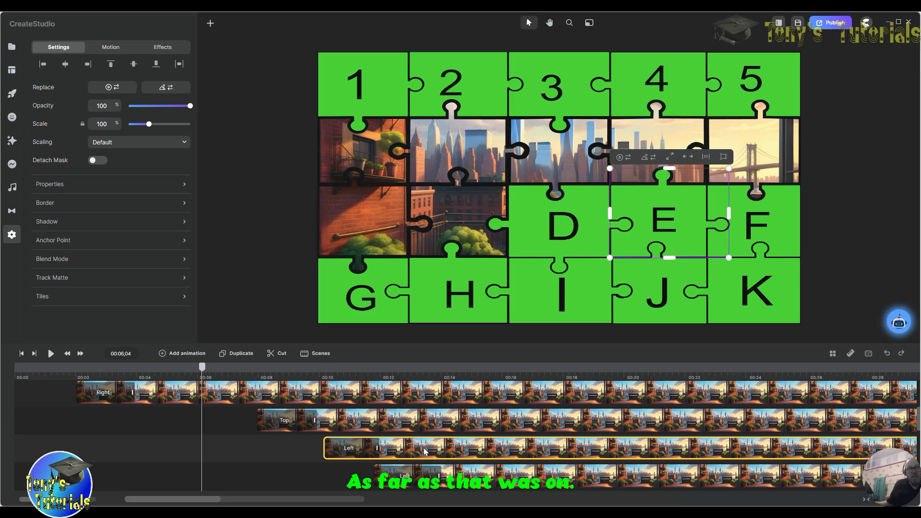
Step: Nudge the middle third-row clip to start just after 8 s and the fifth third-row clip just before 12 s
left_click_drag(338, 421, 343, 422)
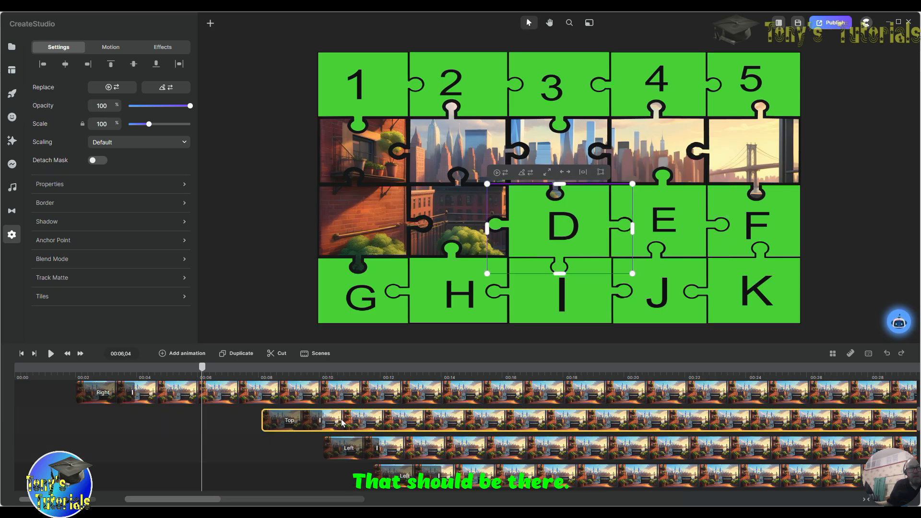
left_click(394, 472)
scroll(431, 441, "down", 2)
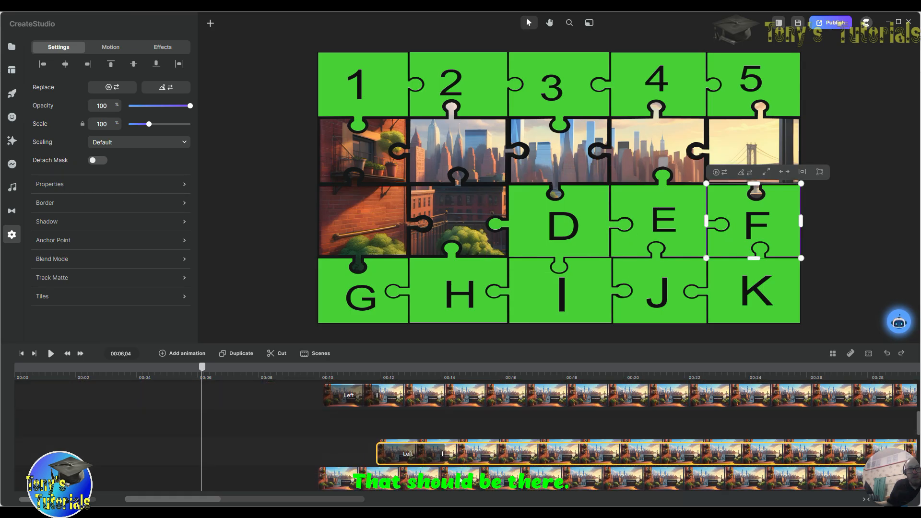
left_click_drag(457, 422, 464, 422)
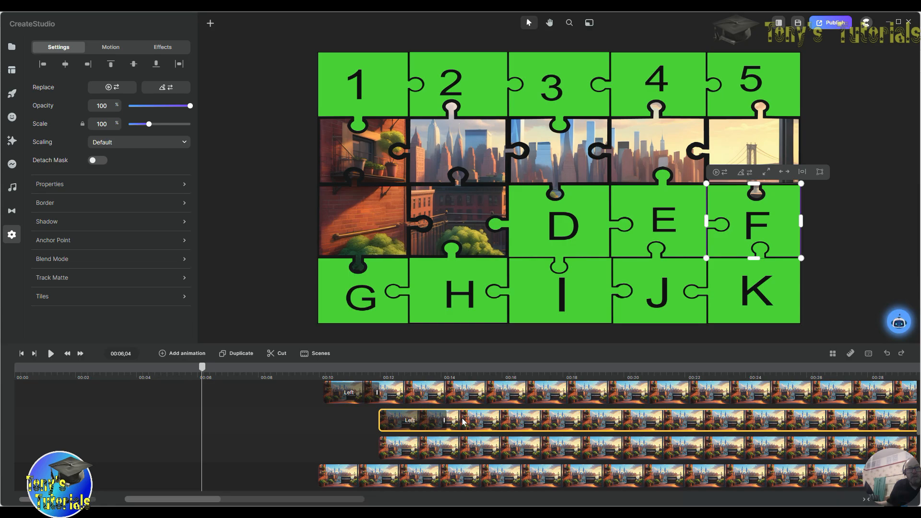
Step: Move the second third-row clip to start at about 10 s and the first third-row clip at about 12 s
scroll(602, 403, "up", 3)
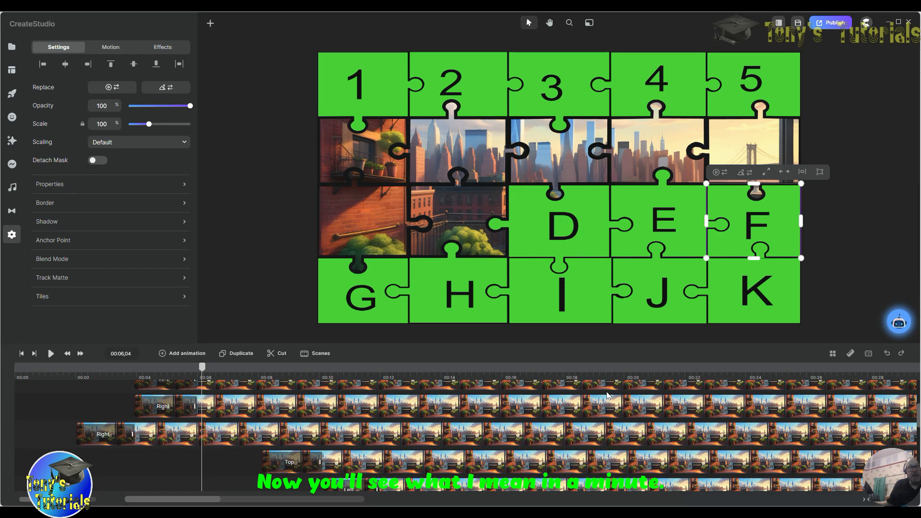
scroll(600, 409, "down", 2)
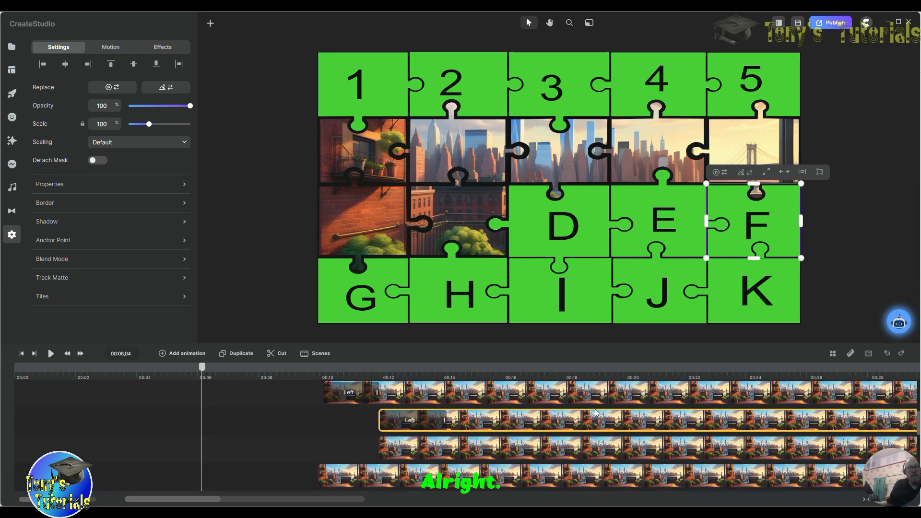
scroll(596, 412, "up", 2)
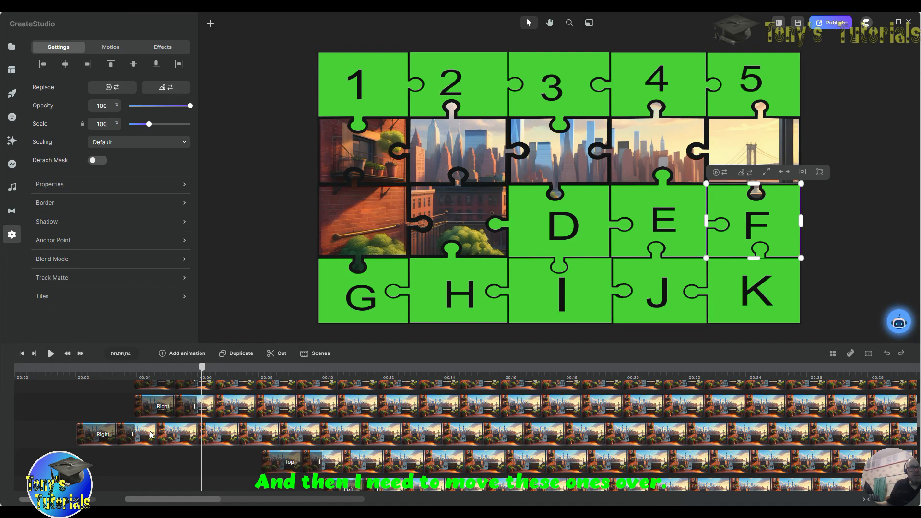
left_click_drag(151, 434, 398, 441)
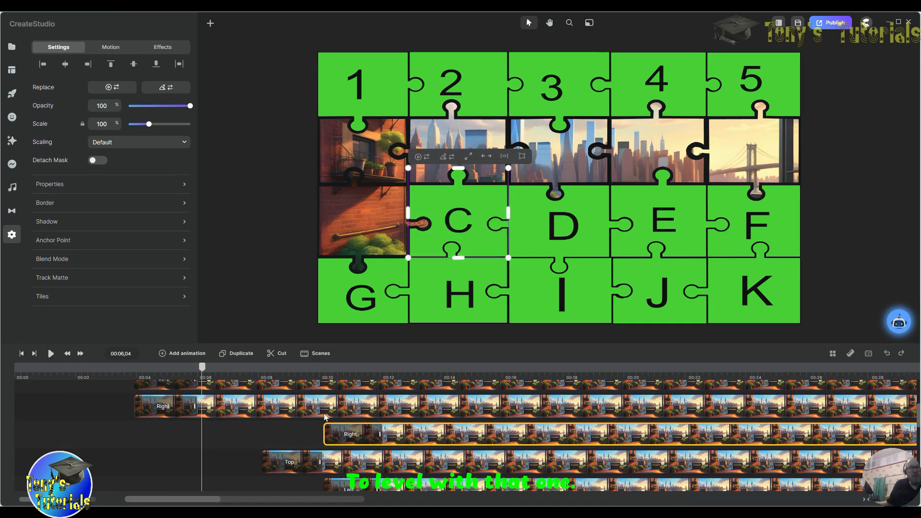
left_click_drag(268, 406, 516, 417)
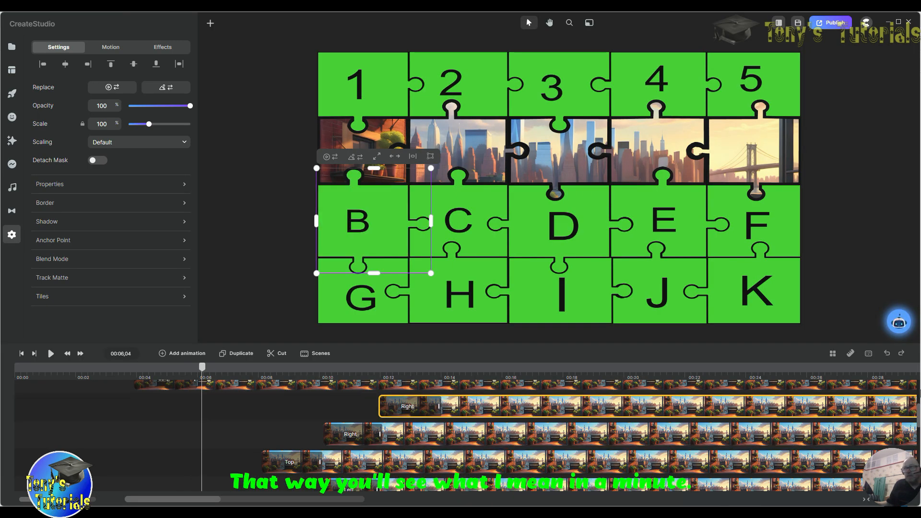
Step: Try shifting the second fourth-row clip to about 12 s, and move it back to start at about 10 s
scroll(914, 401, "down", 3)
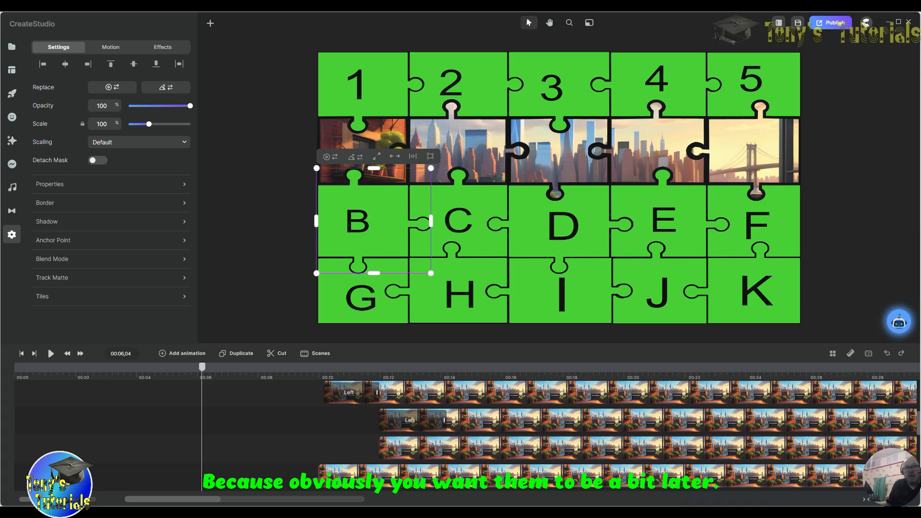
left_click_drag(459, 477, 525, 427)
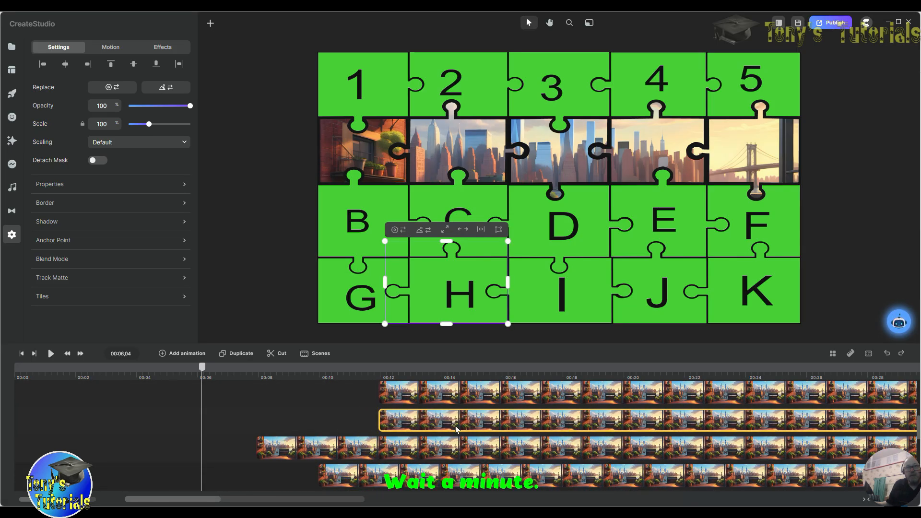
left_click_drag(596, 423, 541, 423)
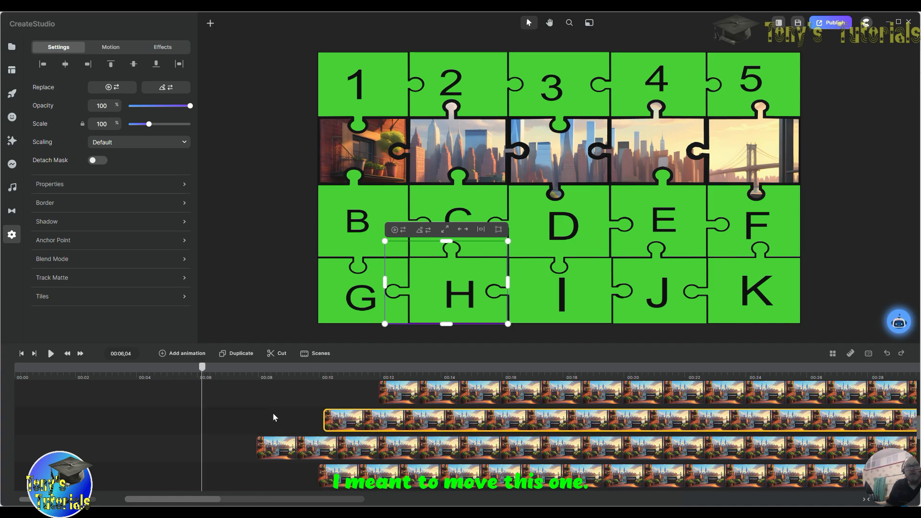
Step: Place the playhead at about 16 s and align the start of the middle fourth-row clip with it
scroll(280, 419, "up", 2)
scroll(286, 420, "down", 2)
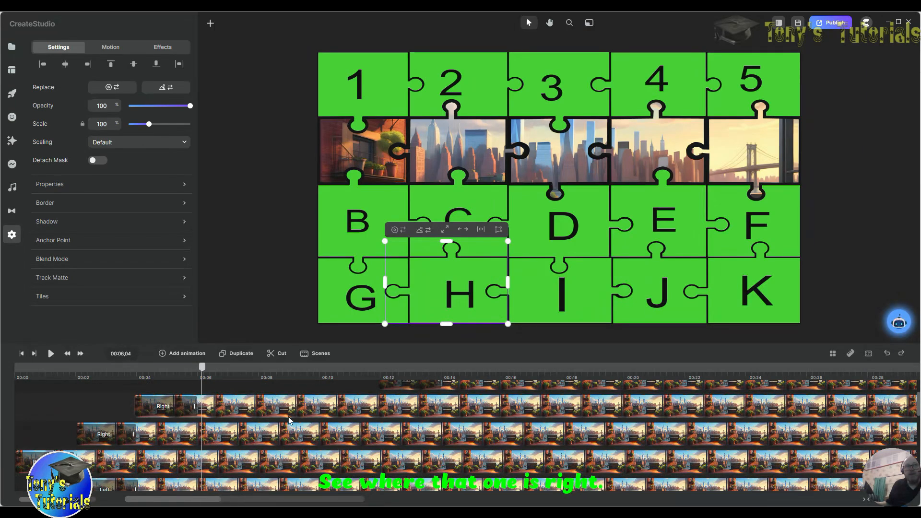
scroll(288, 421, "down", 4)
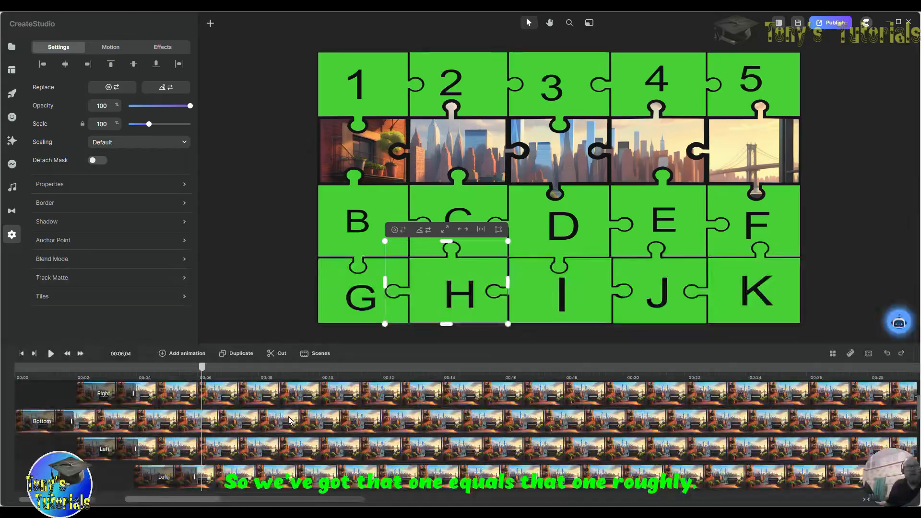
scroll(290, 420, "up", 4)
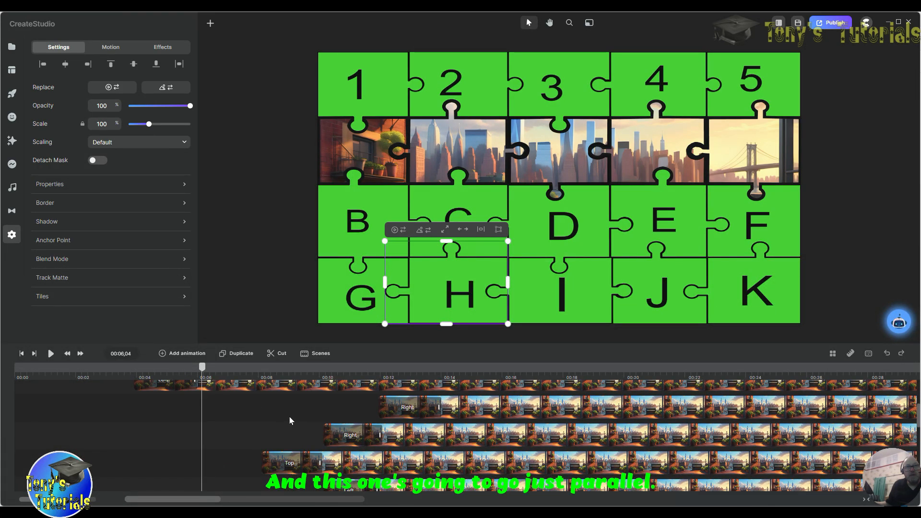
scroll(290, 420, "down", 4)
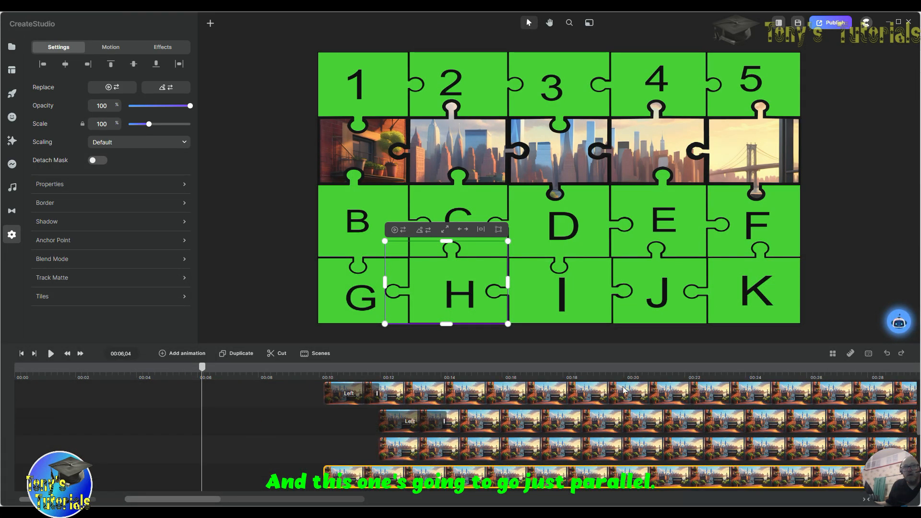
left_click(506, 377)
scroll(538, 446, "down", 3)
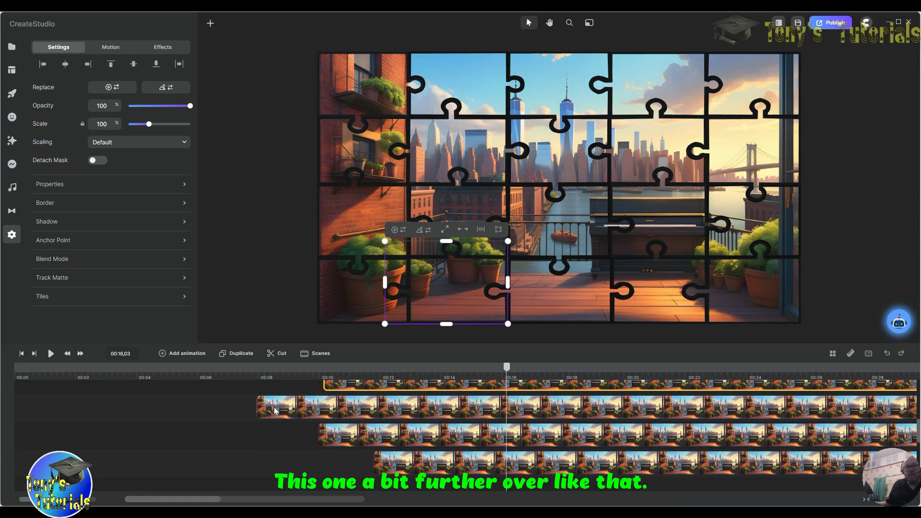
left_click_drag(275, 410, 525, 414)
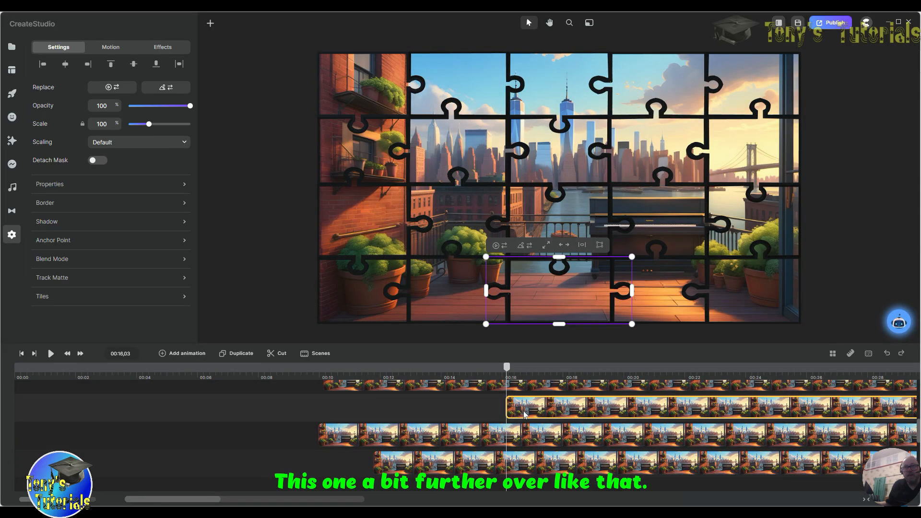
Step: Shift the second fourth-row clip to start at about 18 s and the first fourth-row clip at about 20 s
left_click_drag(367, 388, 617, 449)
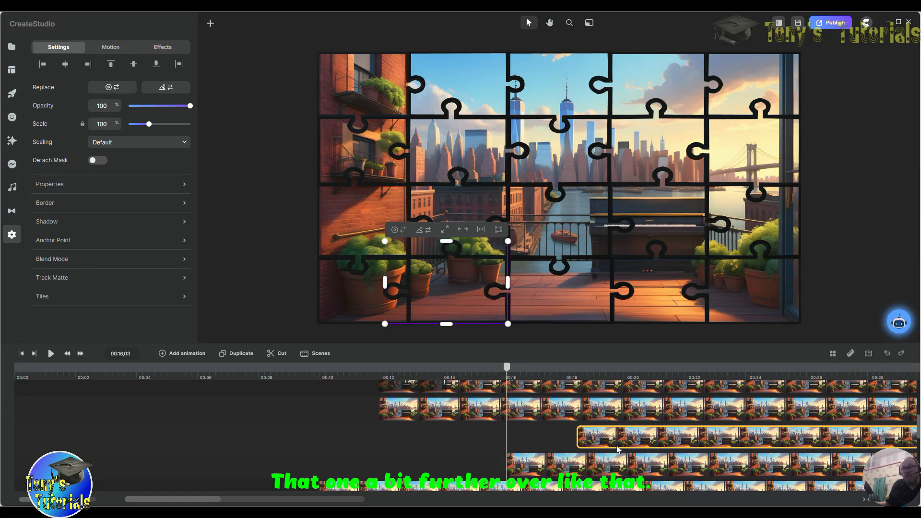
left_click_drag(449, 412, 693, 427)
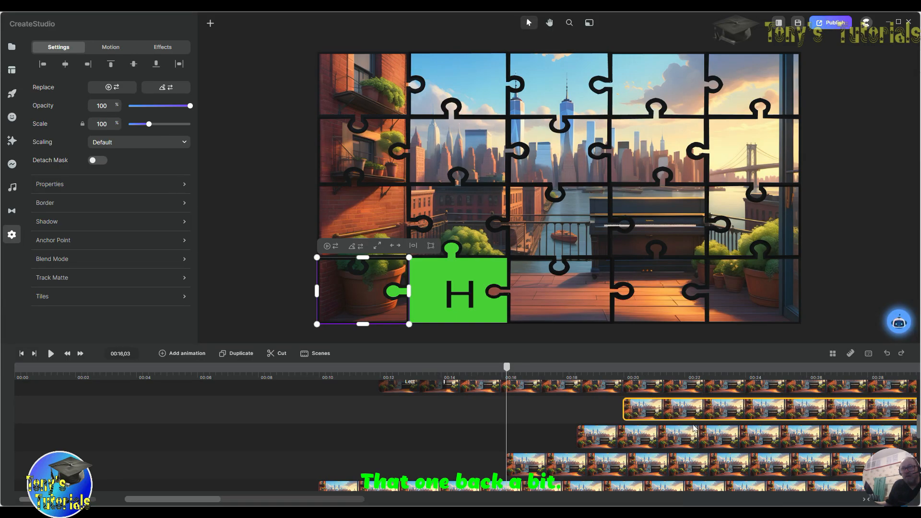
left_click_drag(639, 437, 626, 442)
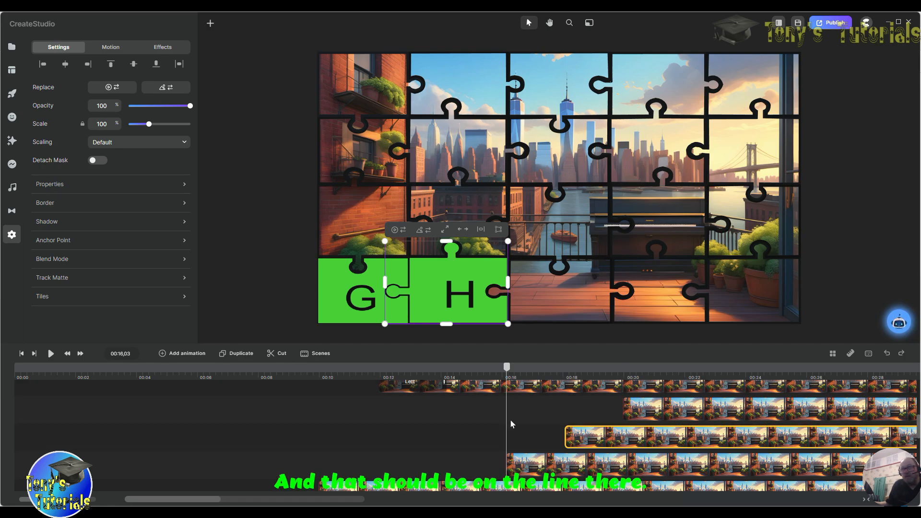
scroll(432, 469, "down", 3)
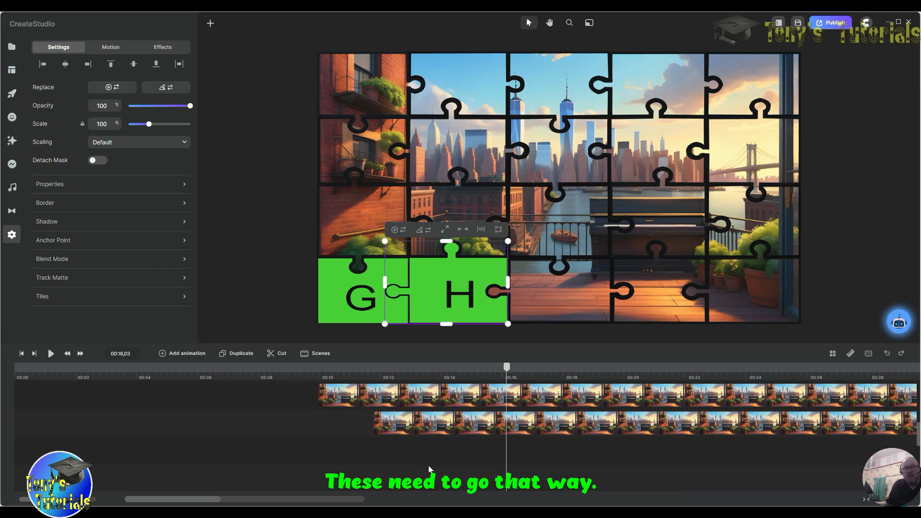
Step: Move the bottom-row J piece's clip to start at about 18 s and the K piece's clip at about 20 s
left_click_drag(387, 399, 633, 421)
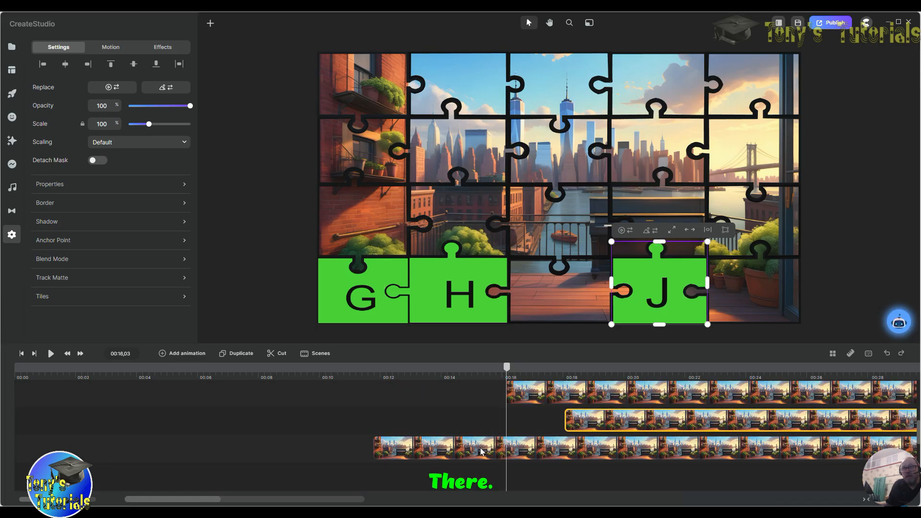
left_click_drag(480, 449, 729, 448)
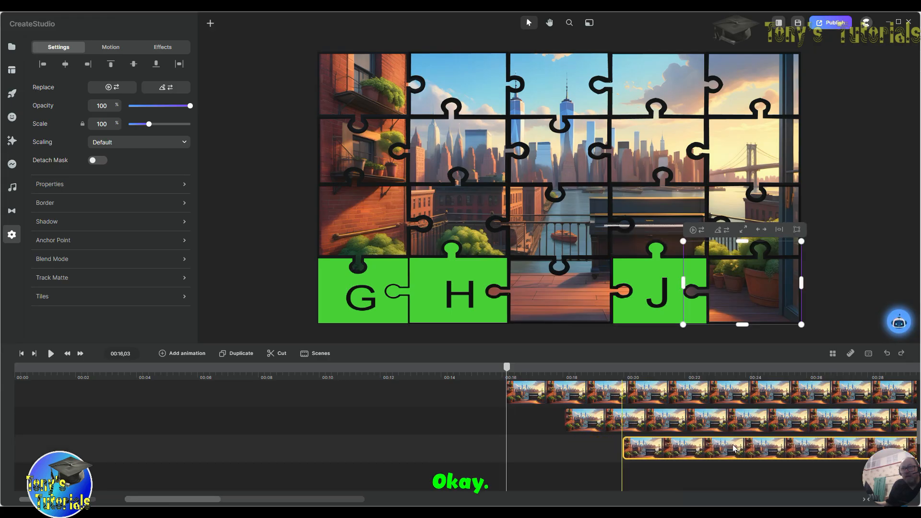
left_click_drag(662, 460, 662, 460)
scroll(472, 484, "up", 2)
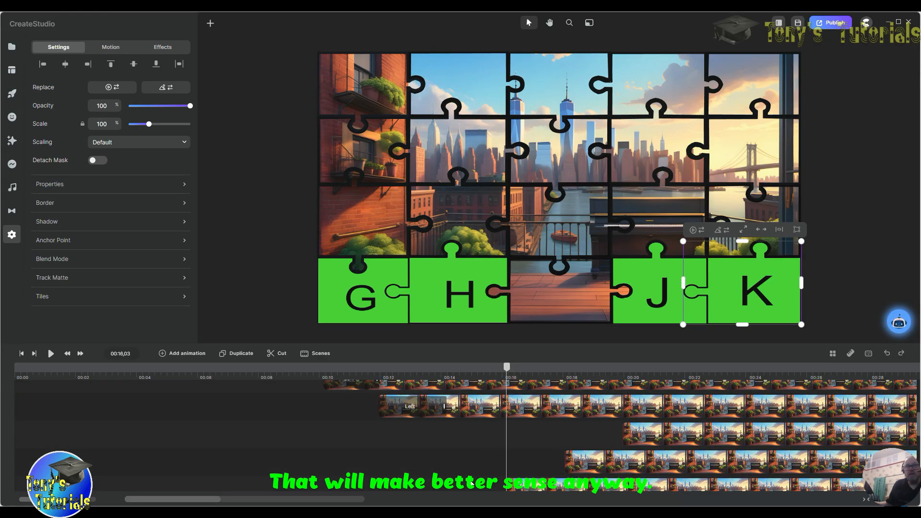
scroll(472, 483, "up", 3)
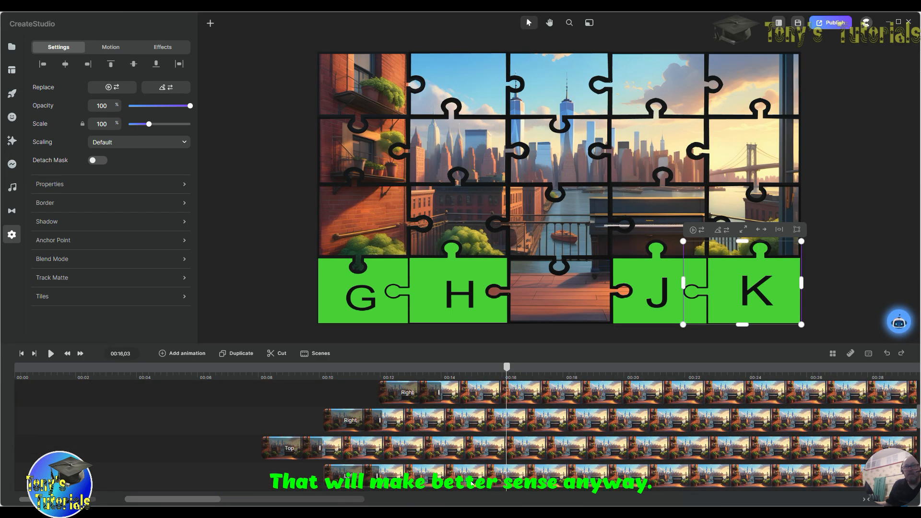
scroll(471, 482, "down", 3)
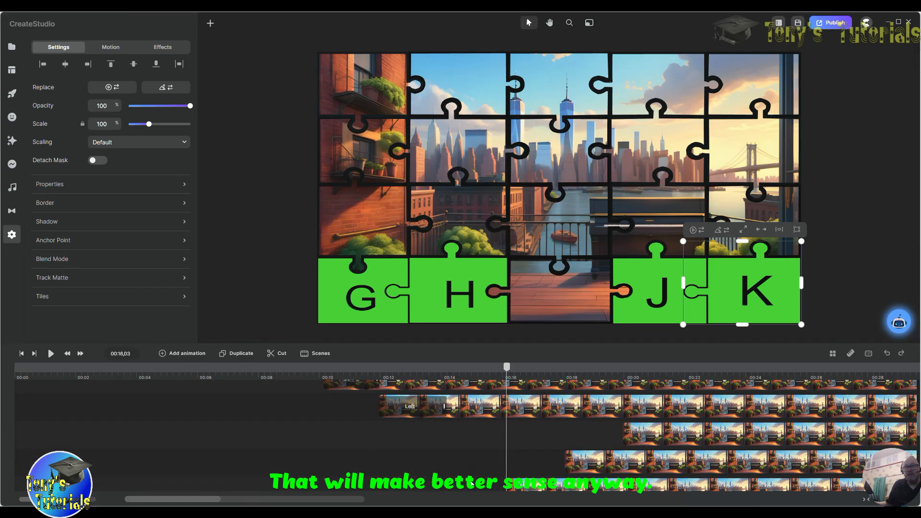
Step: Apply the Right position entrance motion to the bottom-row G piece and open its advanced preset settings
left_click(660, 432)
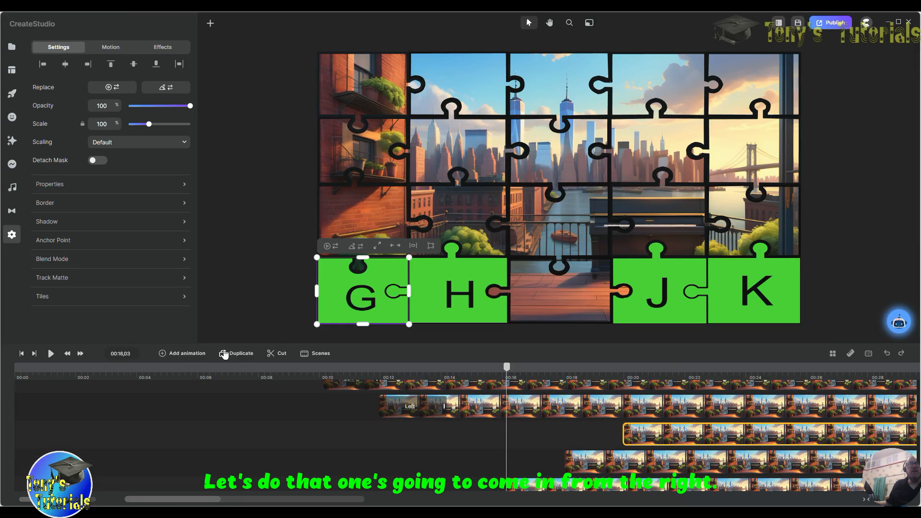
left_click(108, 49)
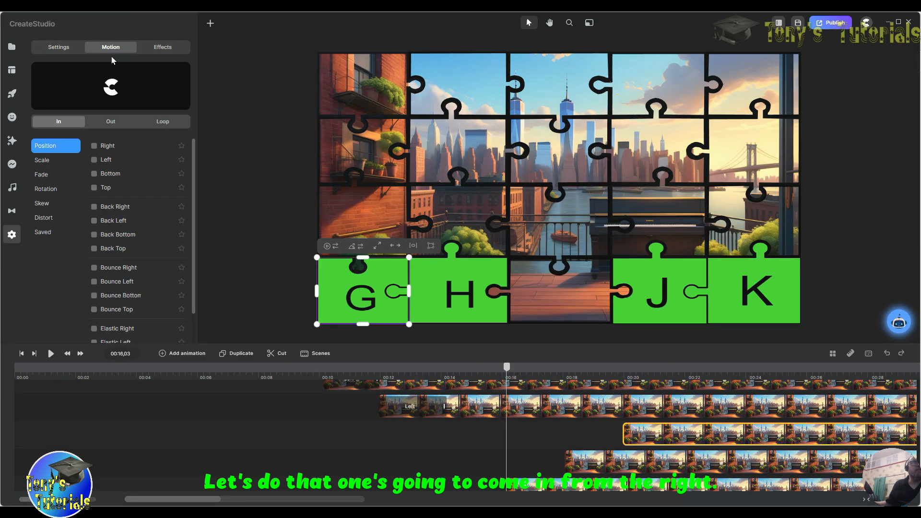
left_click(98, 146)
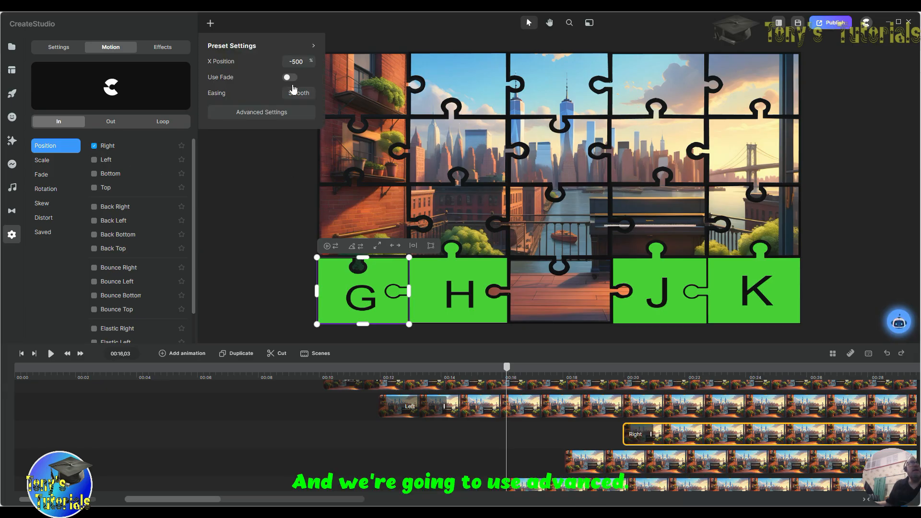
left_click(259, 113)
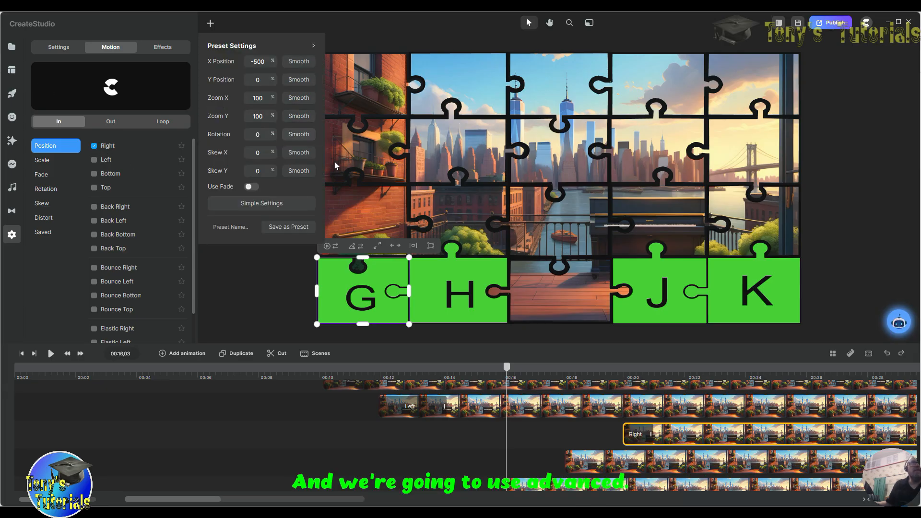
Step: Set the G piece's entrance rotation to -180 with Linear easing and lengthen the entrance to about 2 s
left_click(299, 135)
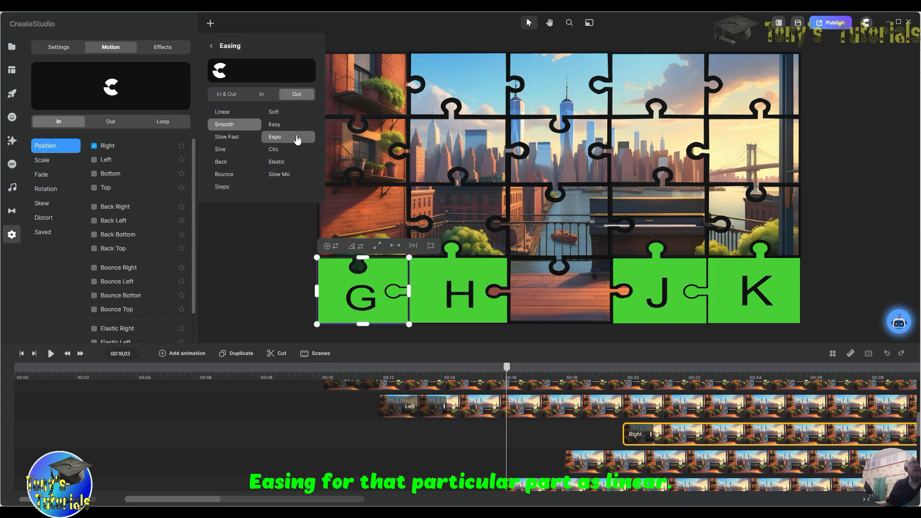
left_click(235, 95)
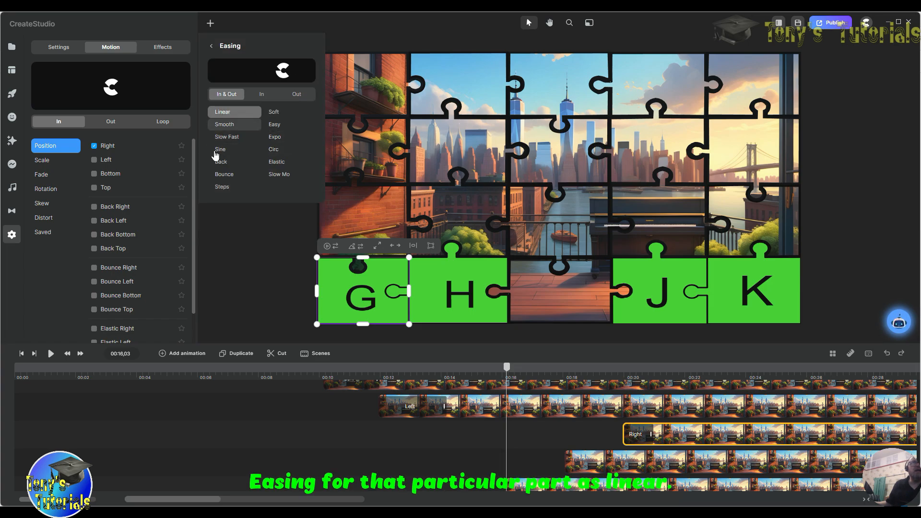
left_click(209, 47)
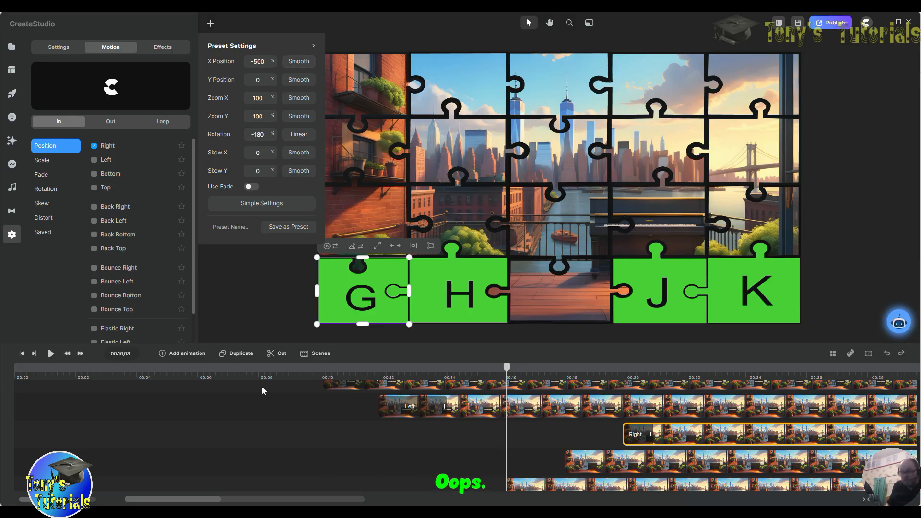
type("0")
key("BackSpace")
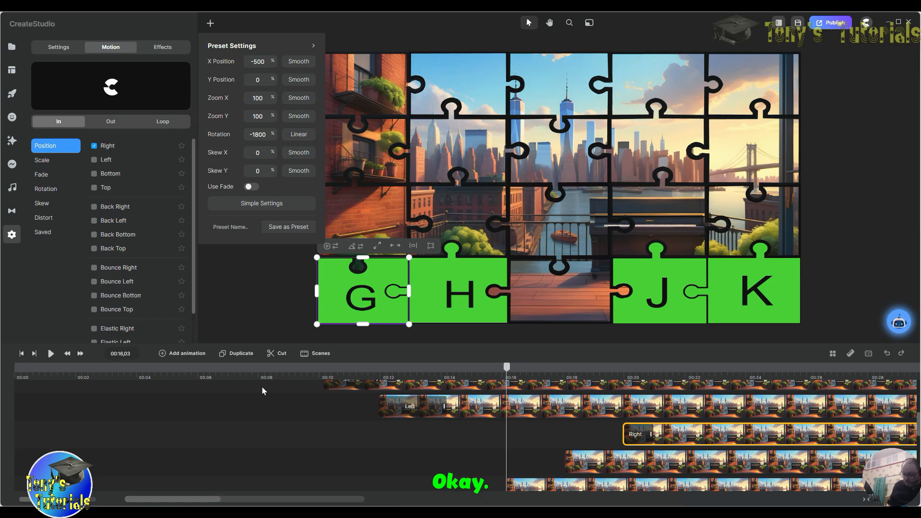
left_click(247, 302)
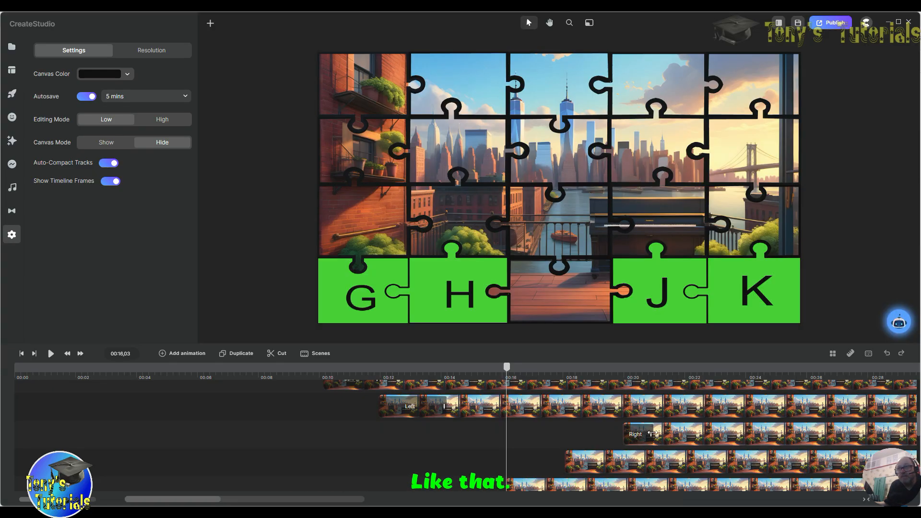
left_click_drag(649, 433, 683, 433)
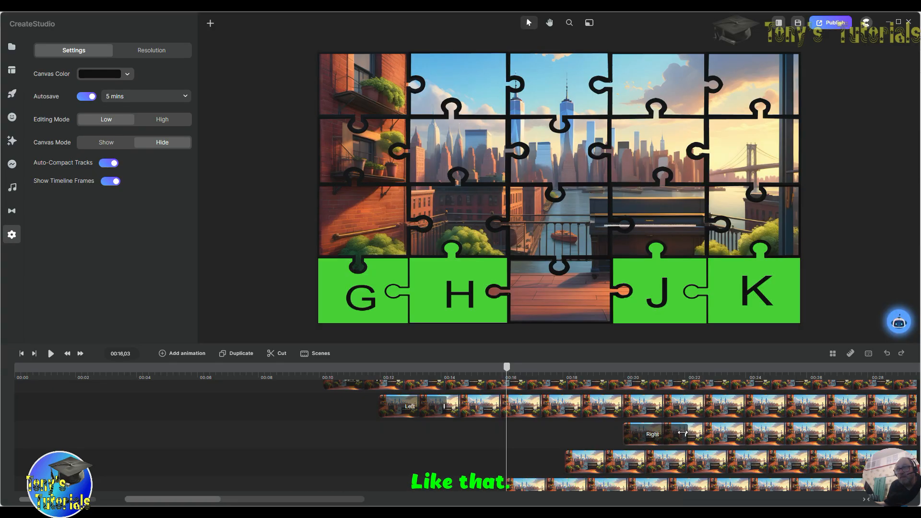
left_click(682, 433)
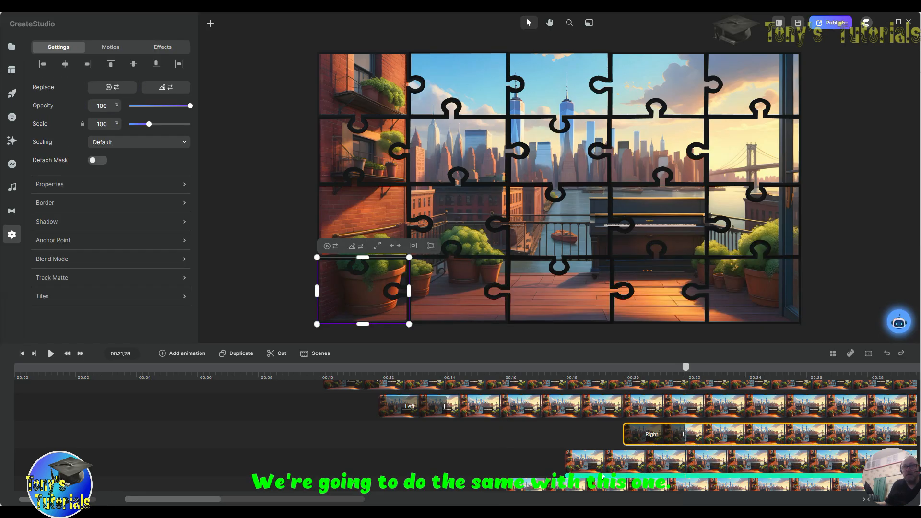
Step: Apply the Right position entrance motion to the bottom-row H piece and open its advanced preset settings
left_click(596, 468)
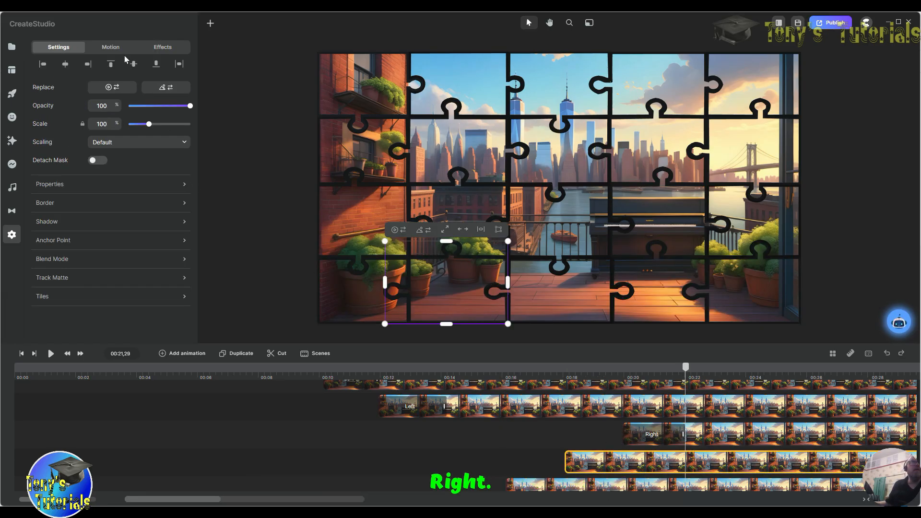
left_click(111, 47)
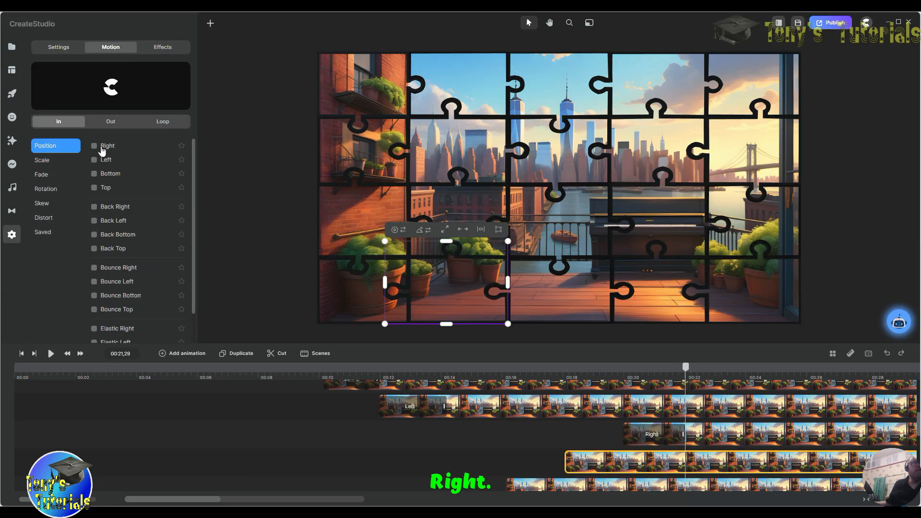
left_click(263, 115)
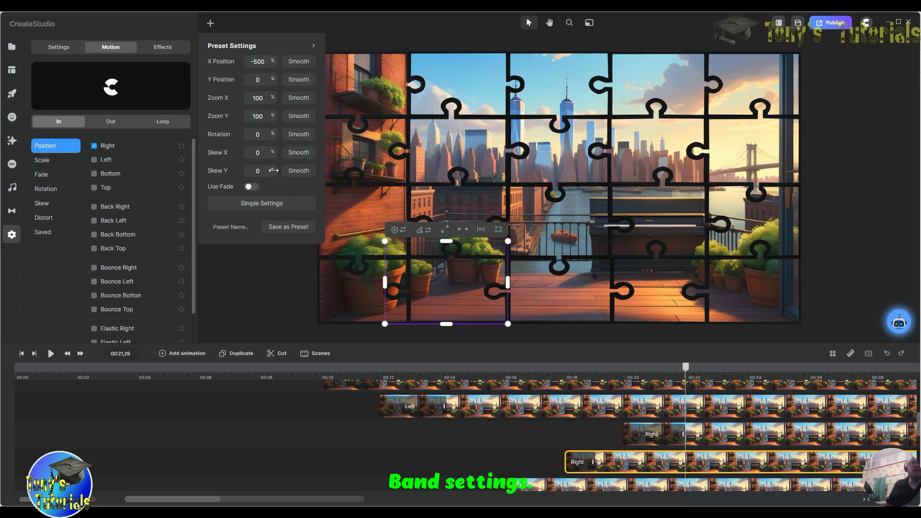
Step: Set the H piece's entrance rotation to -180 with Linear easing and lengthen the entrance to about 2 s
left_click(298, 134)
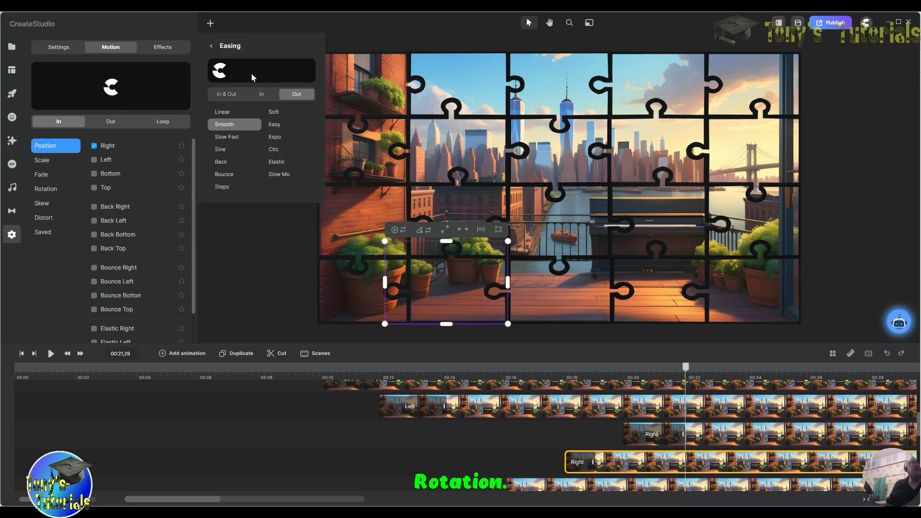
left_click(226, 113)
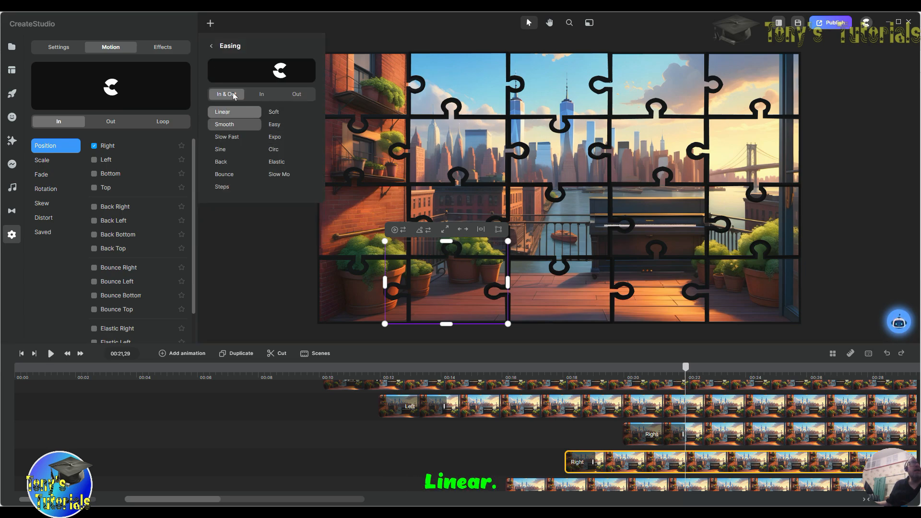
left_click(213, 48)
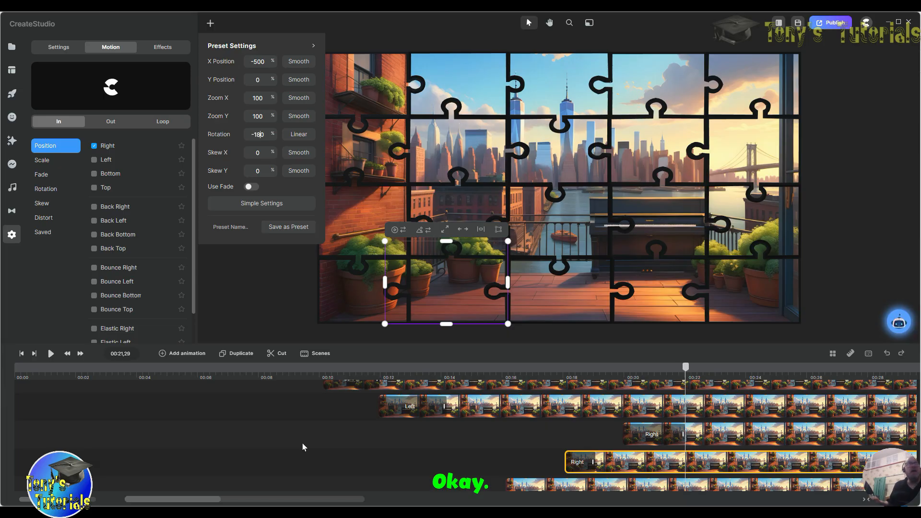
left_click(281, 262)
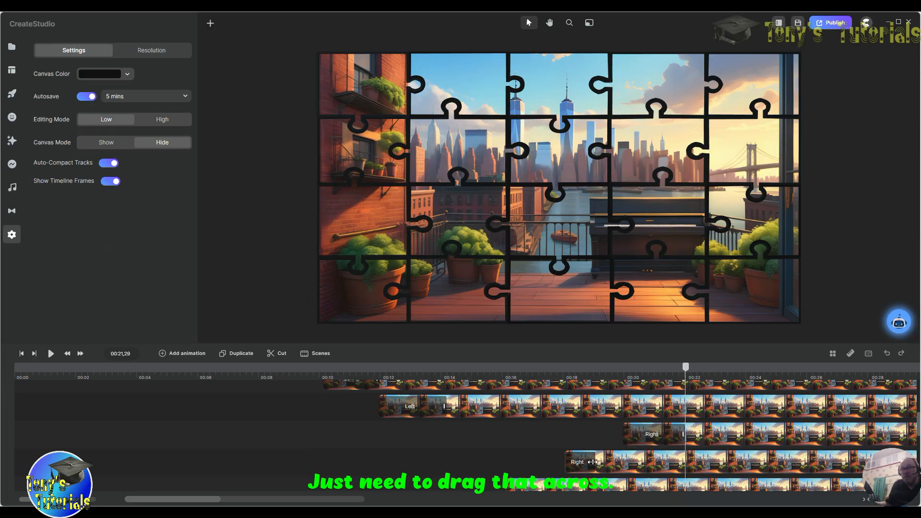
left_click_drag(611, 460, 621, 461)
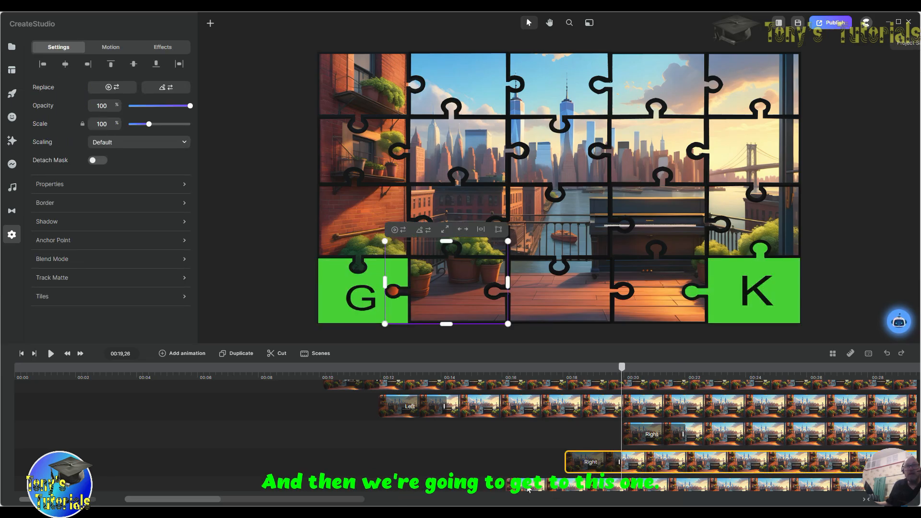
Step: Apply the Top position entrance motion to the middle bottom-row piece and open its advanced preset settings
left_click(582, 485)
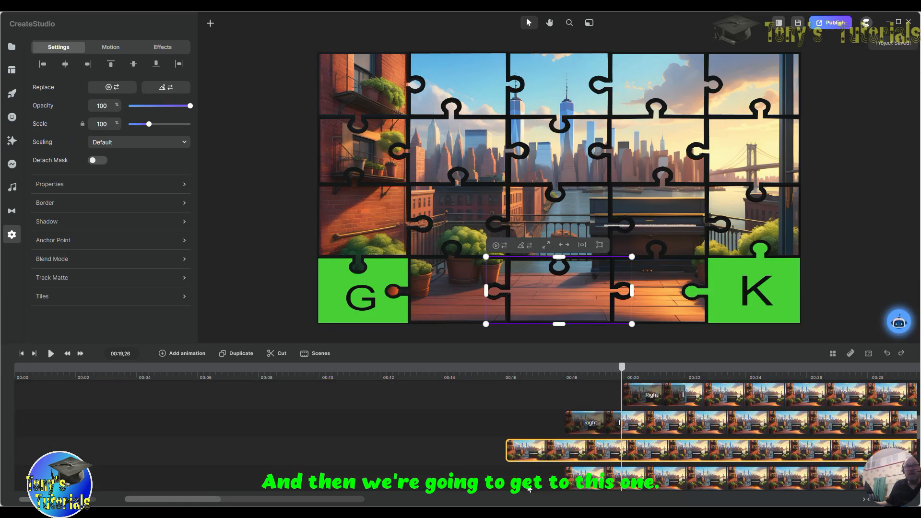
left_click(108, 48)
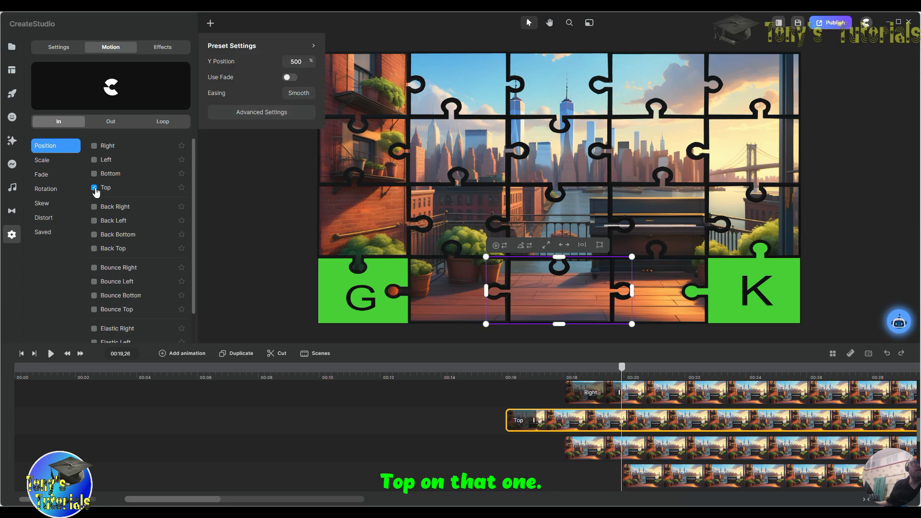
left_click(262, 113)
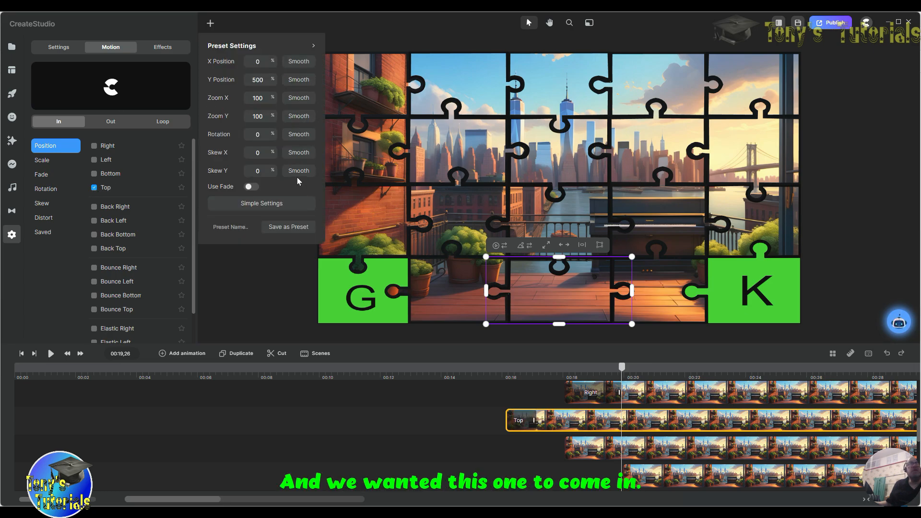
Step: Set the middle bottom-row piece's entrance rotation to 180 with Linear easing and lengthen the entrance to about 2 s
left_click(287, 139)
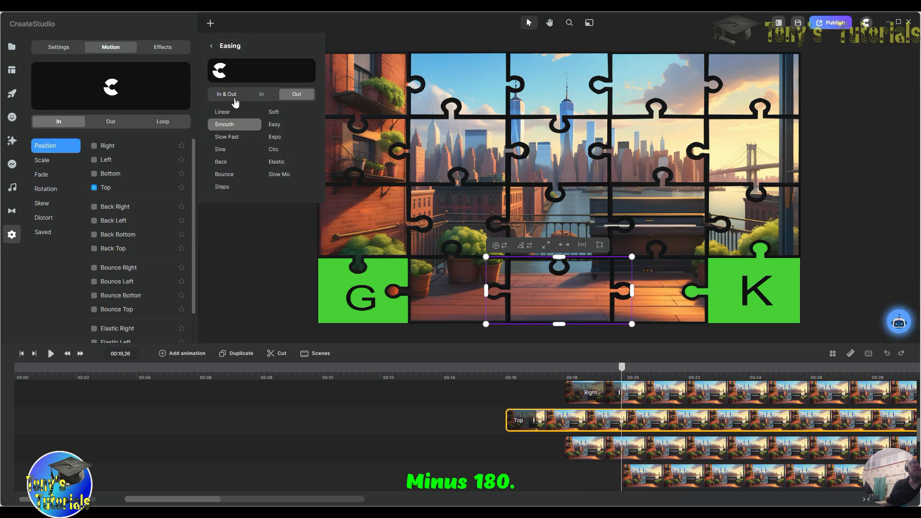
left_click(229, 112)
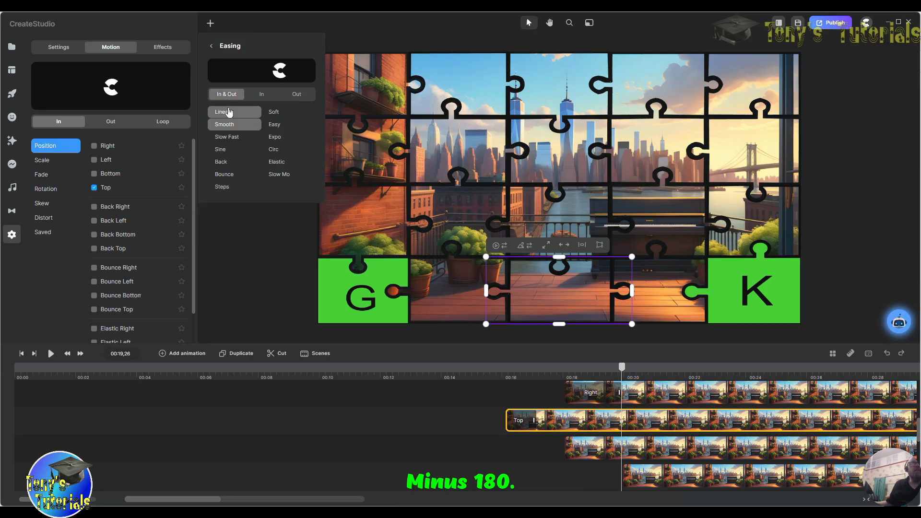
left_click(213, 46)
left_click(251, 137)
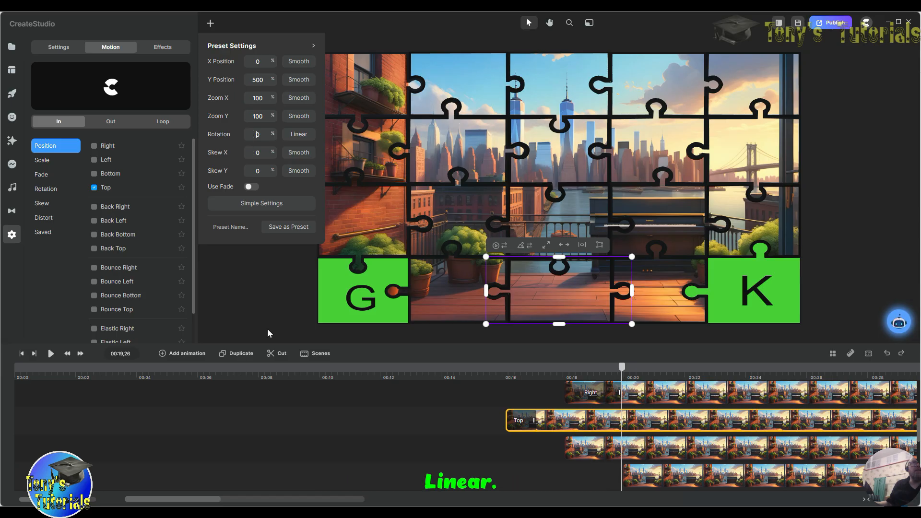
type("1")
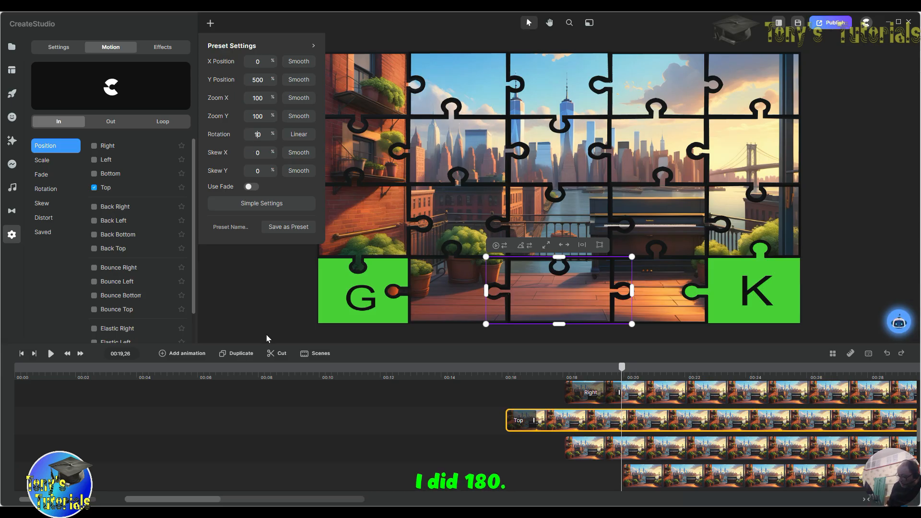
type("8")
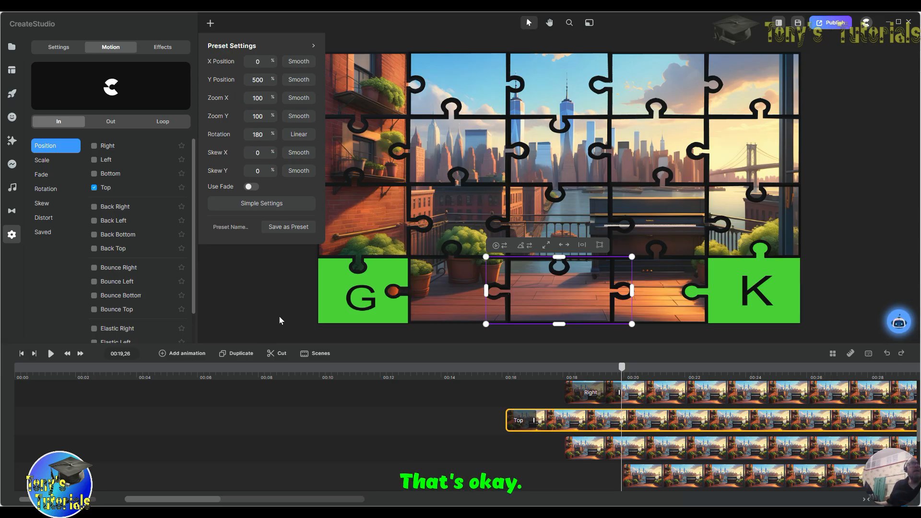
left_click(279, 317)
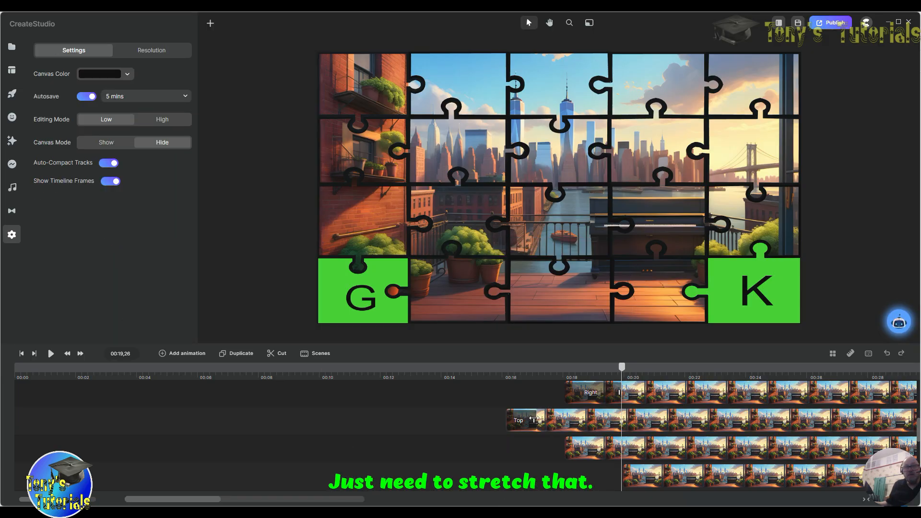
left_click_drag(531, 420, 559, 424)
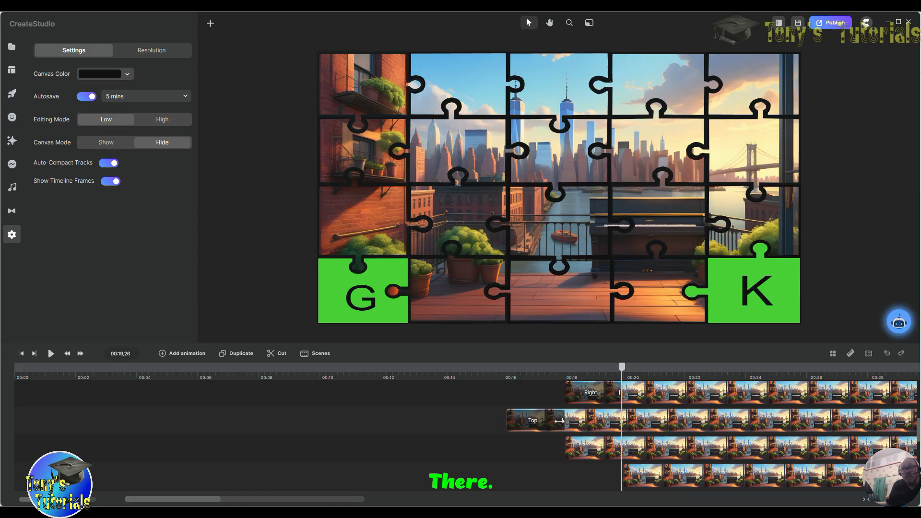
Step: Apply the Left position entrance animation to puzzle piece J's clip starting at 00:18
left_click(573, 445)
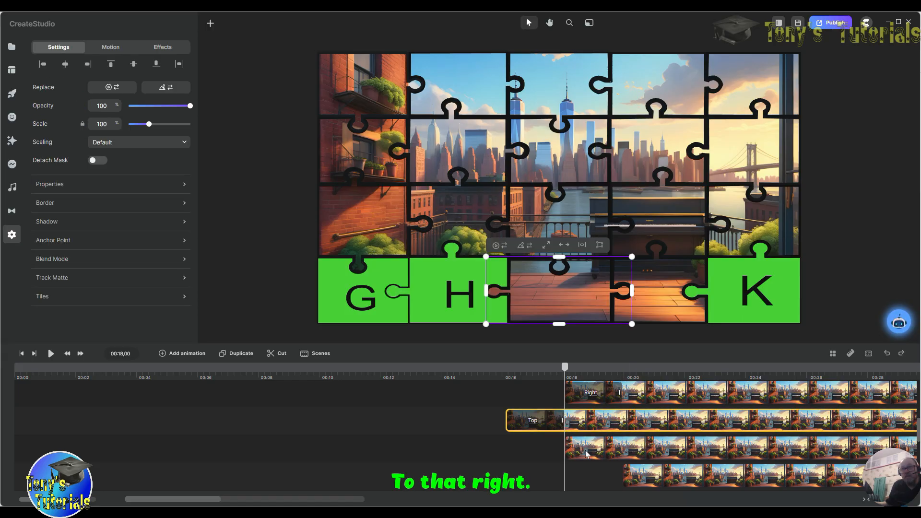
left_click(579, 454)
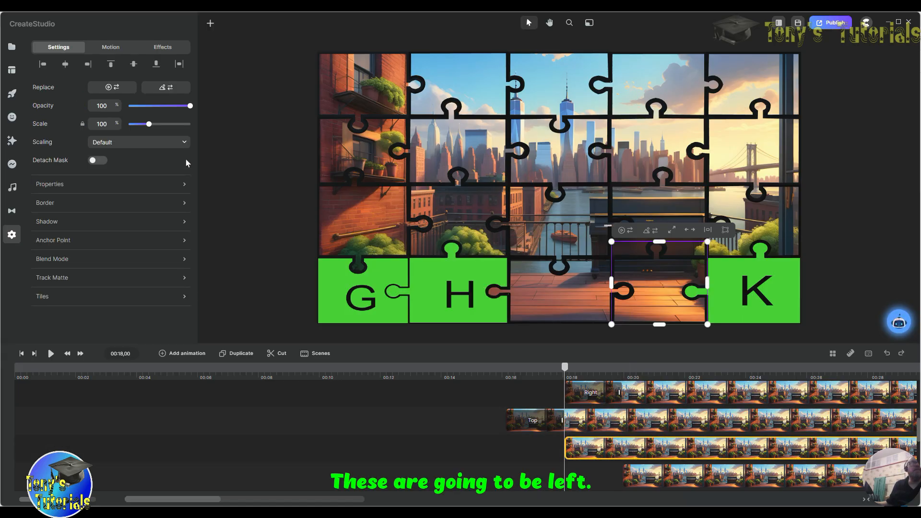
left_click(128, 48)
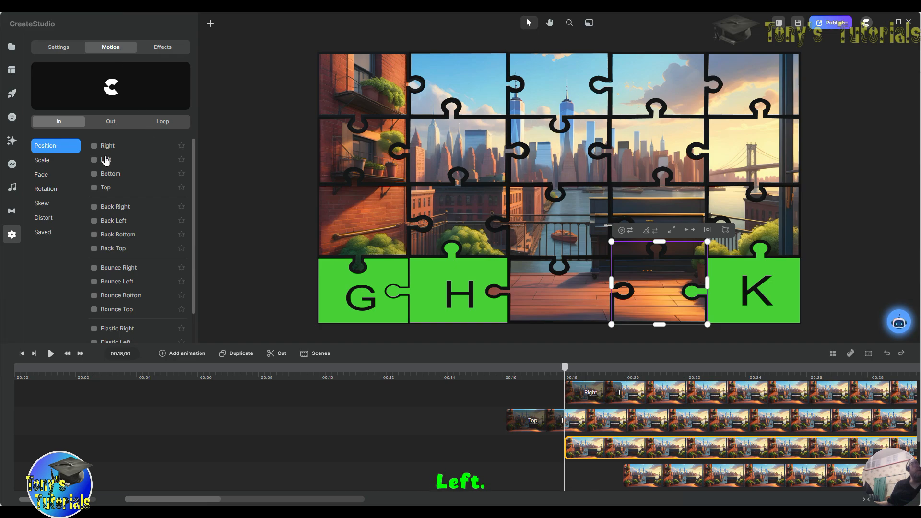
left_click(94, 160)
Step: Set piece J's entrance rotation to 180 with Linear easing in In & Out mode
left_click(269, 112)
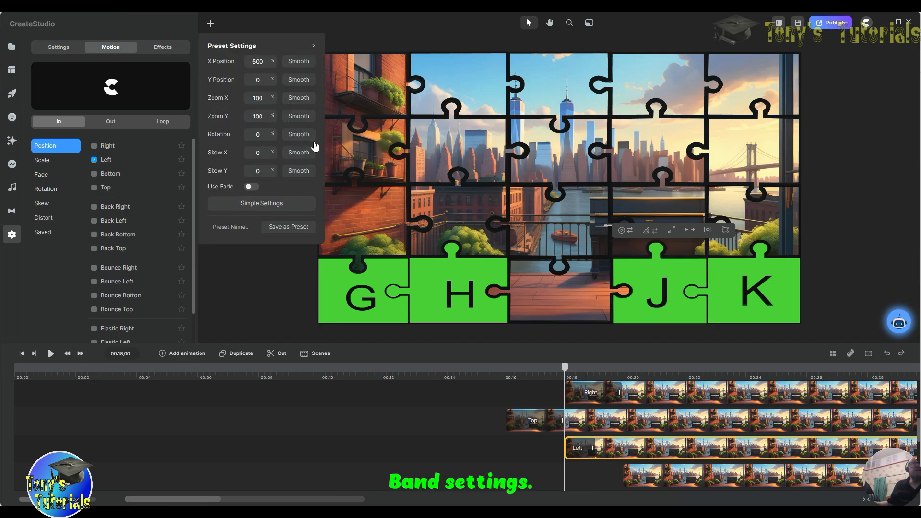
left_click(299, 135)
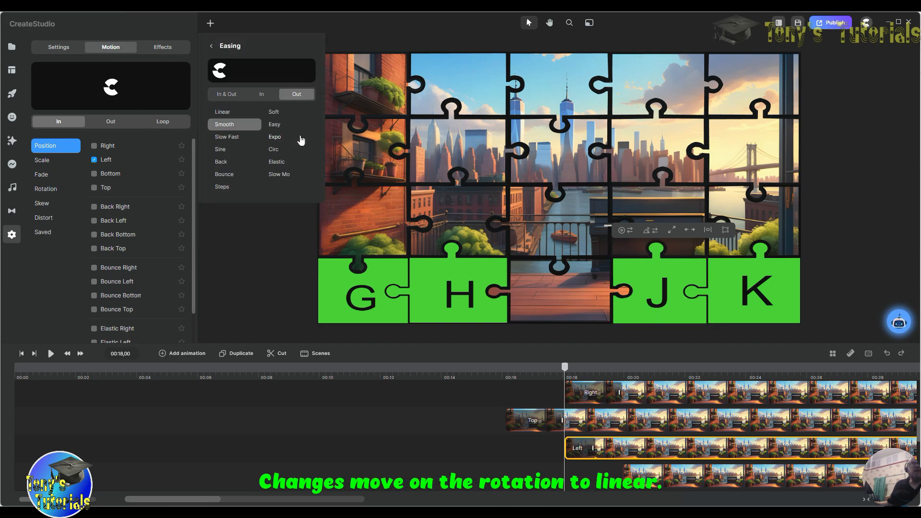
left_click(222, 112)
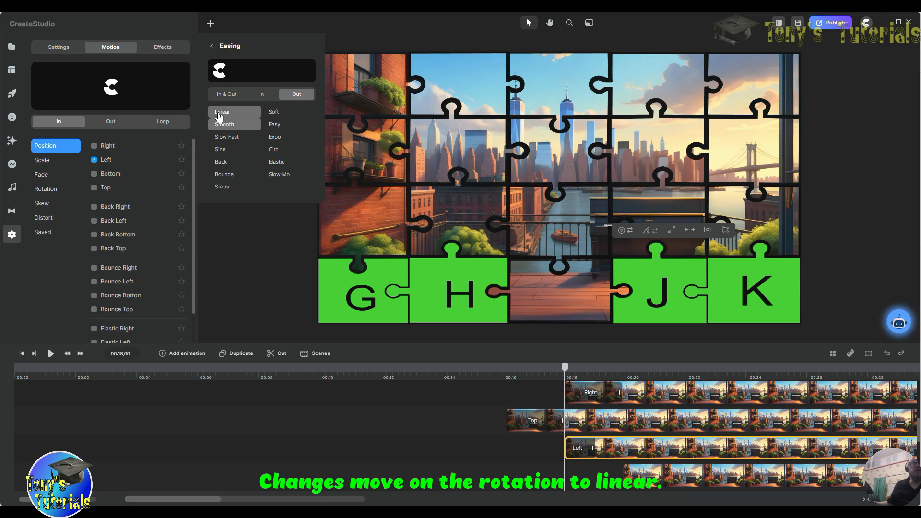
left_click(227, 95)
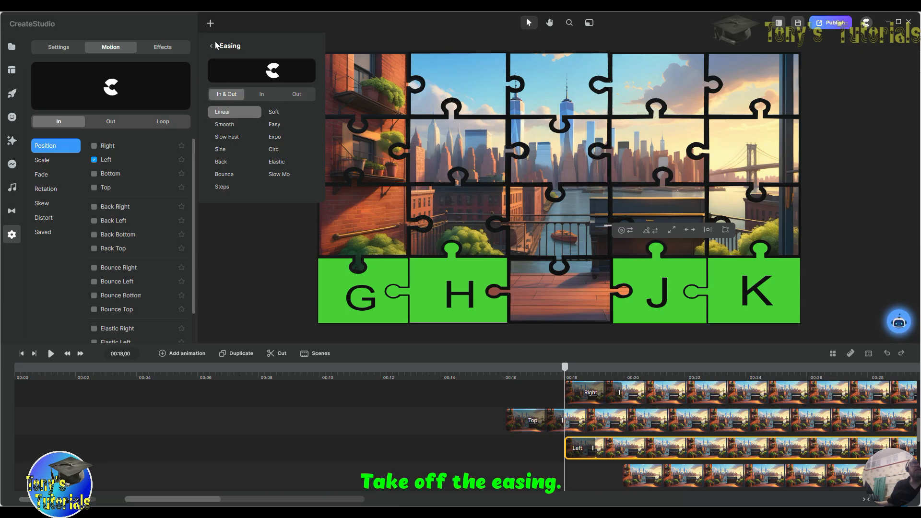
left_click(211, 48)
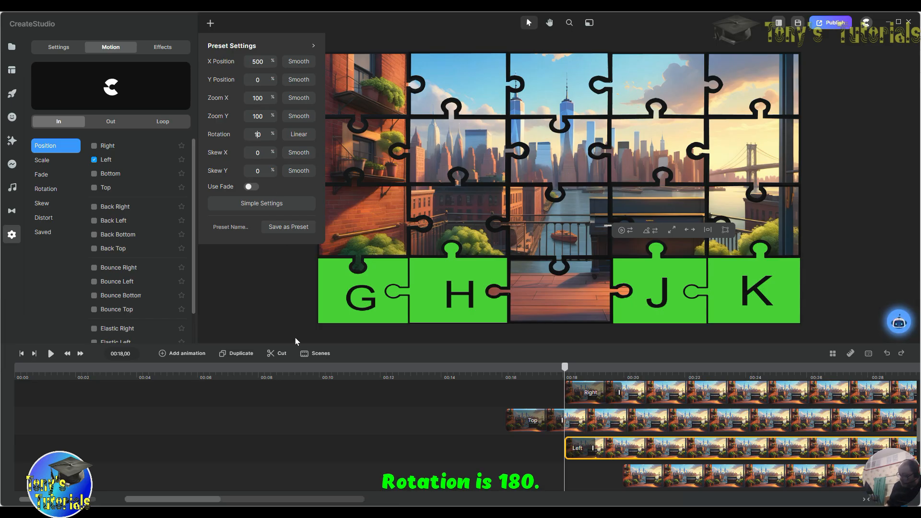
type("8")
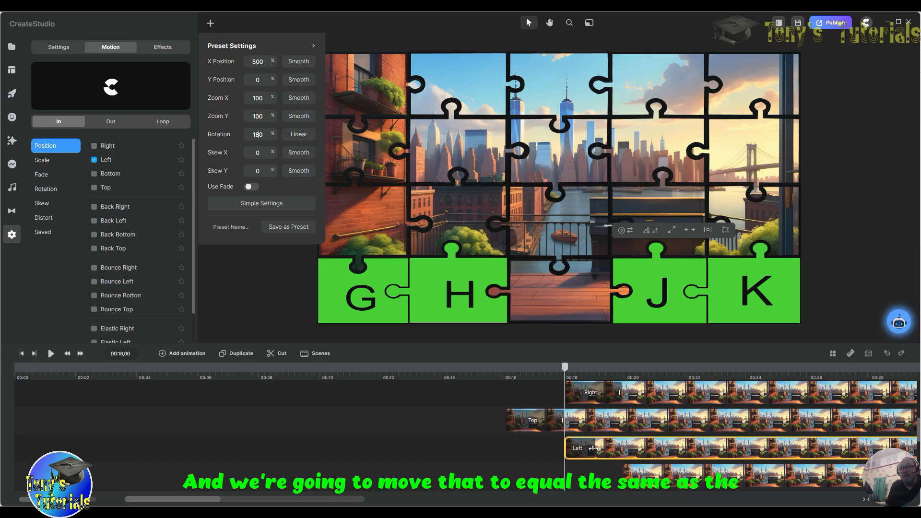
Step: Lengthen piece J's Left animation to match the Right animation's duration, and place the playhead at 00:19,27
left_click_drag(593, 448, 621, 449)
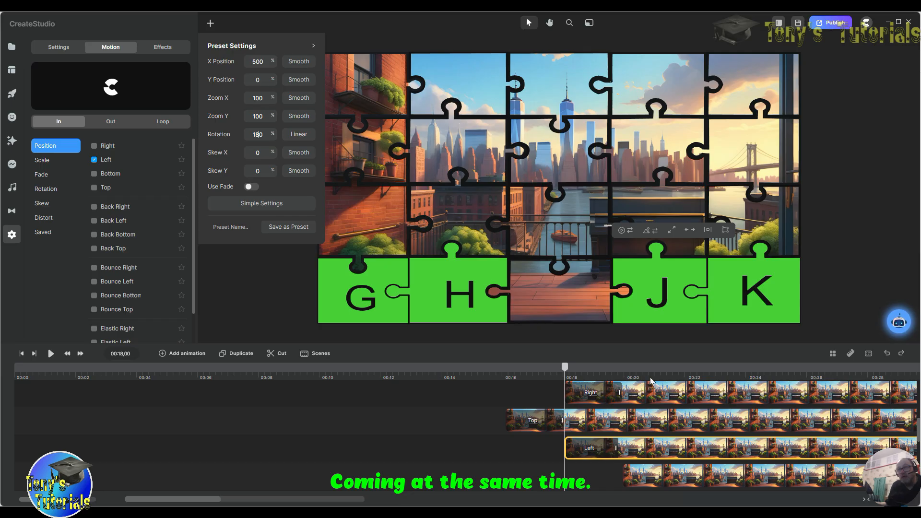
left_click(618, 369)
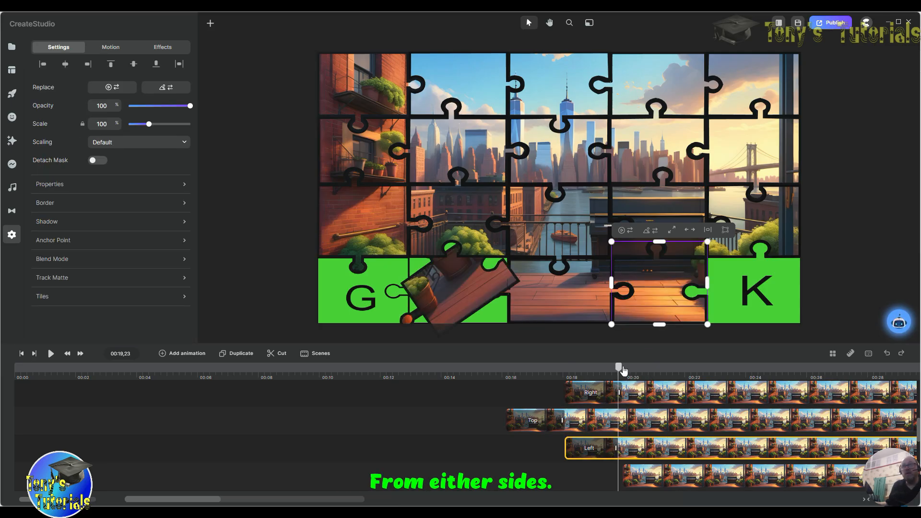
mouse_move(622, 369)
left_mouse_down()
mouse_move(544, 367)
mouse_move(622, 370)
left_mouse_up()
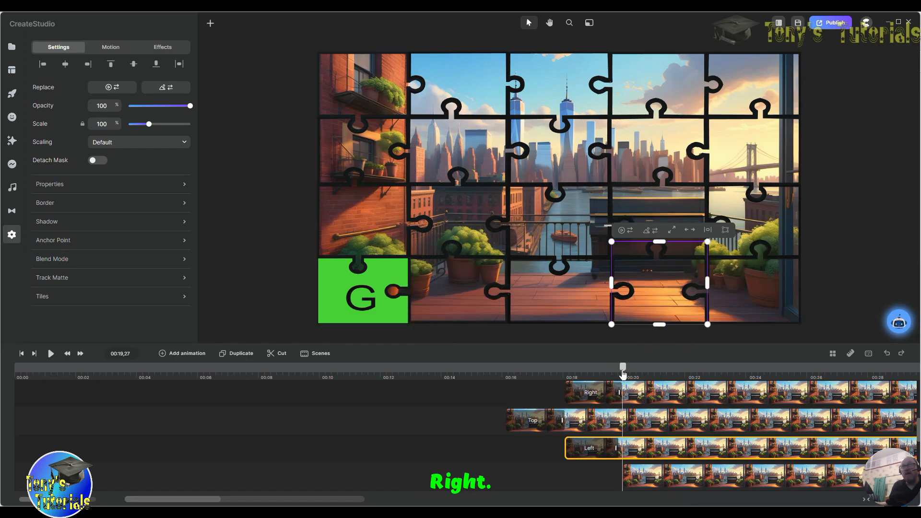
Step: Apply the Left position entrance animation to puzzle piece K's clip on the lowest puzzle-piece track
left_click(650, 480)
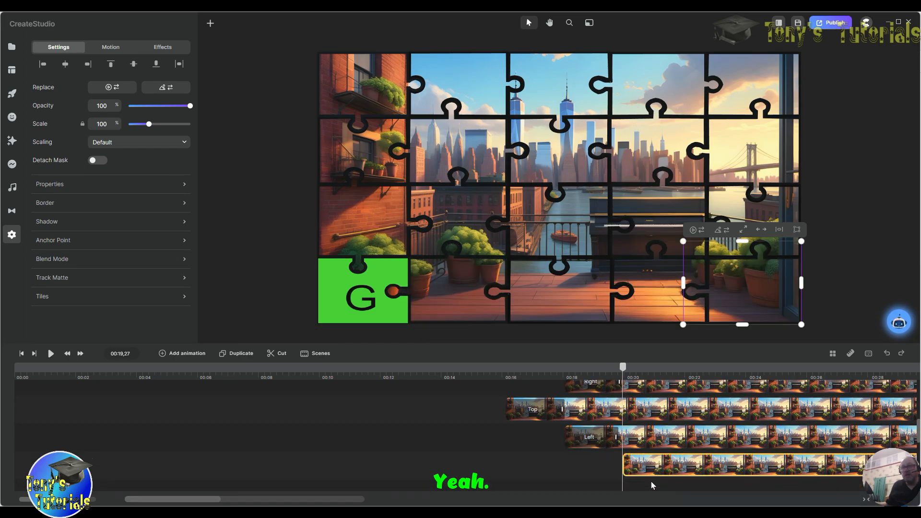
scroll(650, 481, "down", 2)
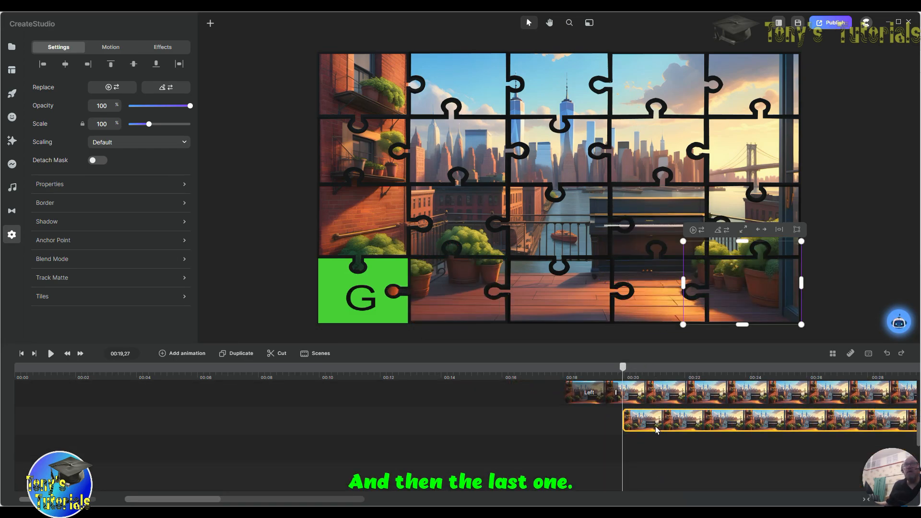
left_click(113, 49)
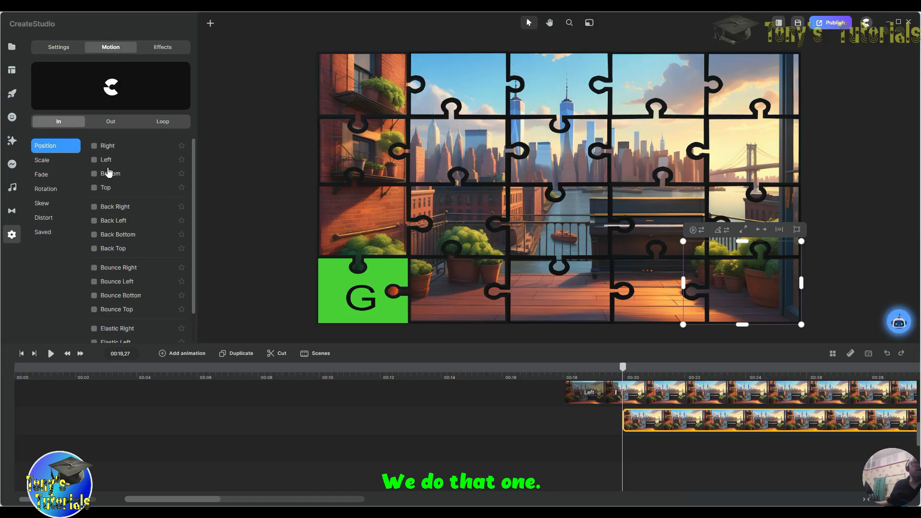
left_click(94, 160)
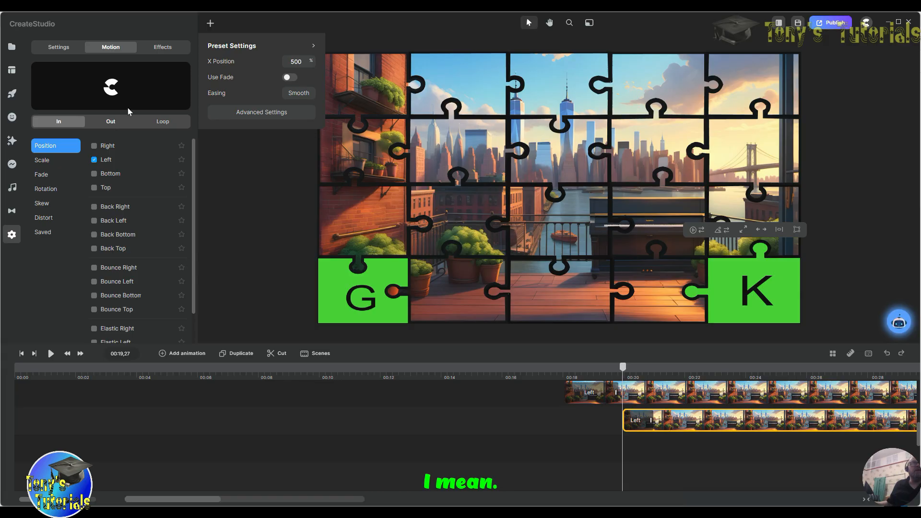
Step: Set piece K's entrance rotation to 180 with Linear easing in In & Out mode
left_click(261, 114)
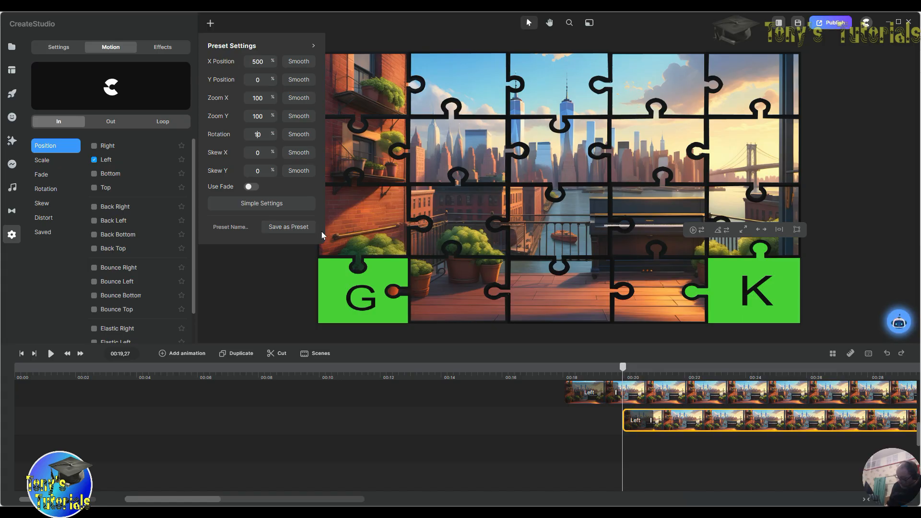
type("18")
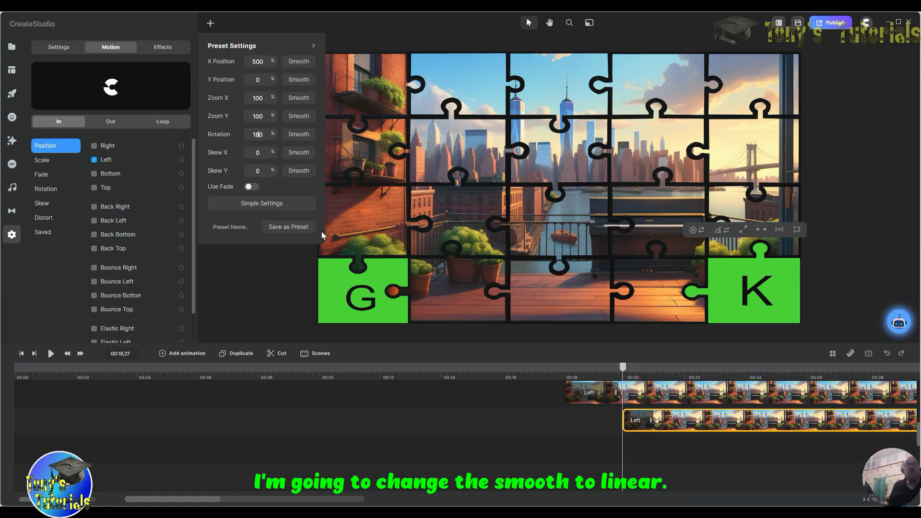
left_click(293, 137)
left_click(222, 111)
left_click(227, 94)
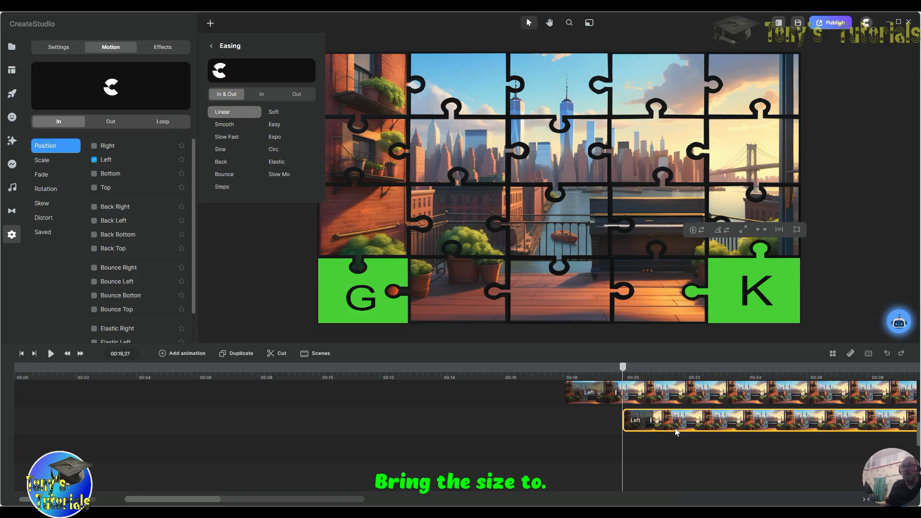
Step: Lengthen piece K's Left animation to about two seconds and place the playhead at 00:21,28
left_click_drag(650, 420, 681, 422)
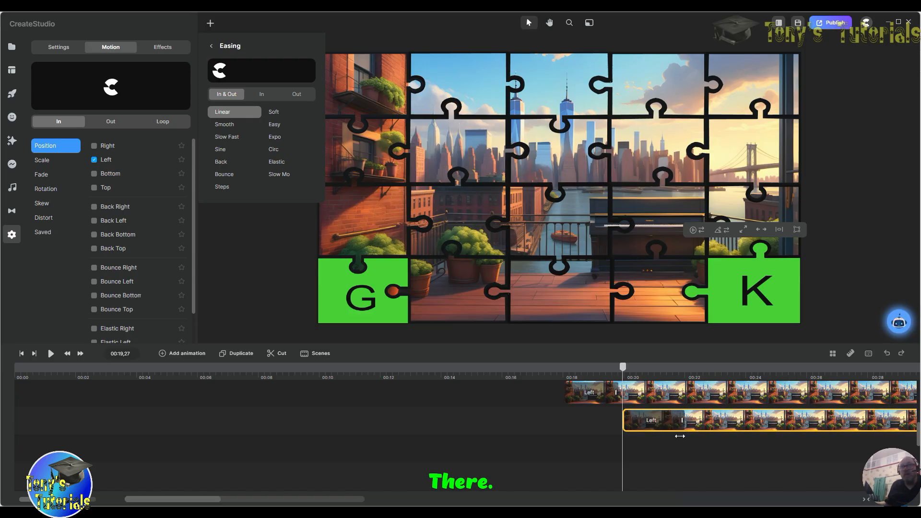
left_click(679, 435)
scroll(459, 434, "up", 5)
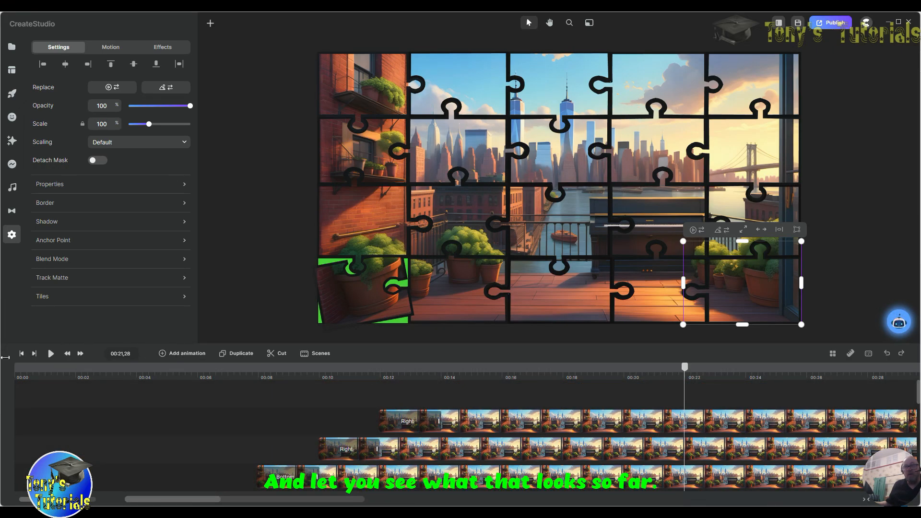
Step: Return the playhead to the start and delete the locked green numbered puzzle template from the timeline
left_click(21, 353)
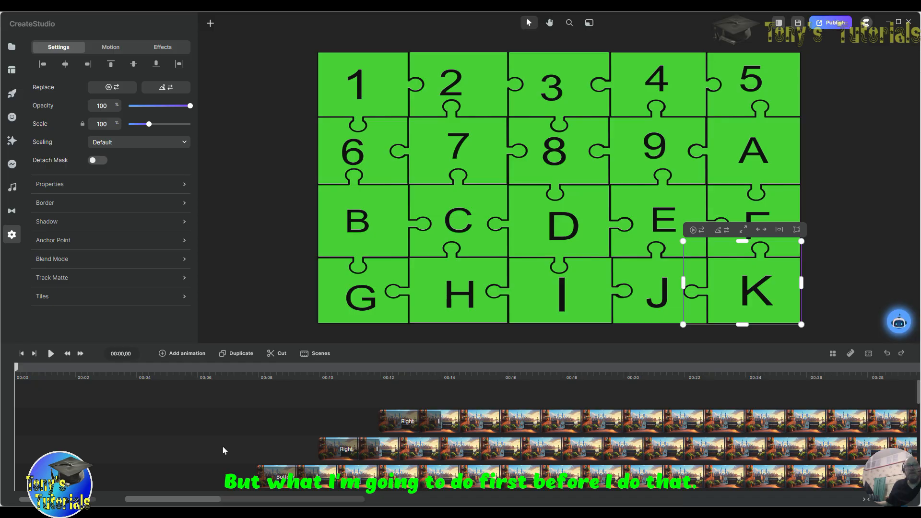
scroll(222, 445, "down", 5)
scroll(223, 444, "down", 2)
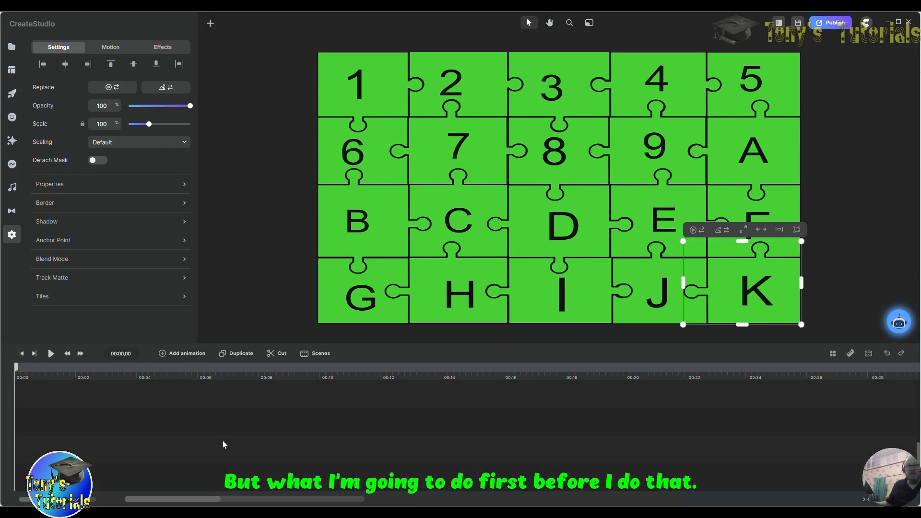
scroll(226, 436, "down", 1)
right_click(266, 448)
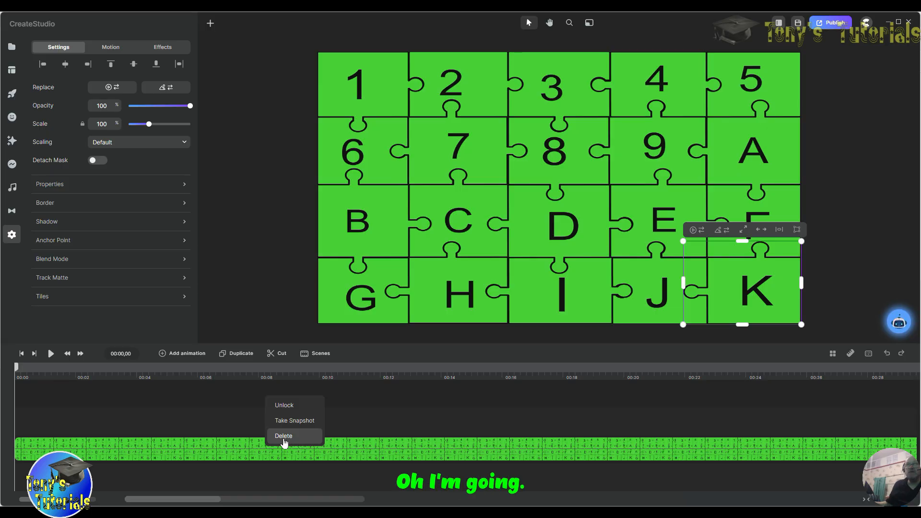
left_click(428, 408)
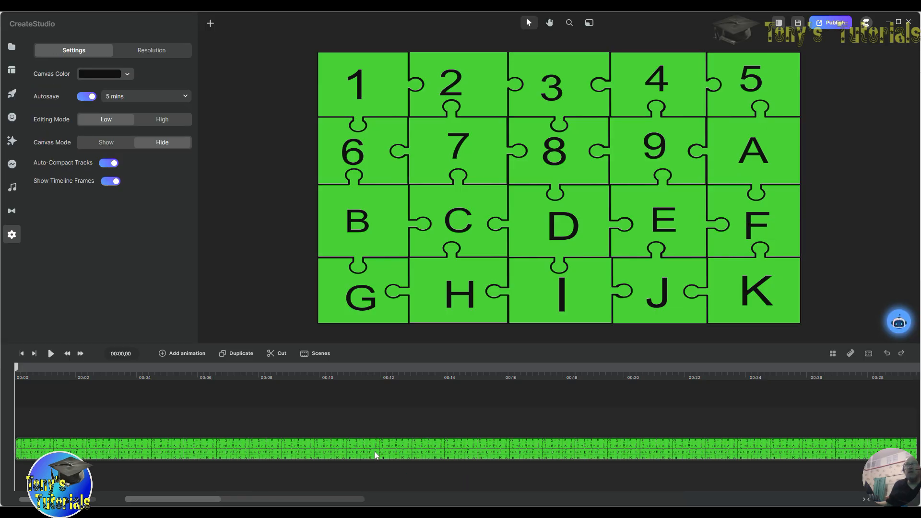
right_click(512, 453)
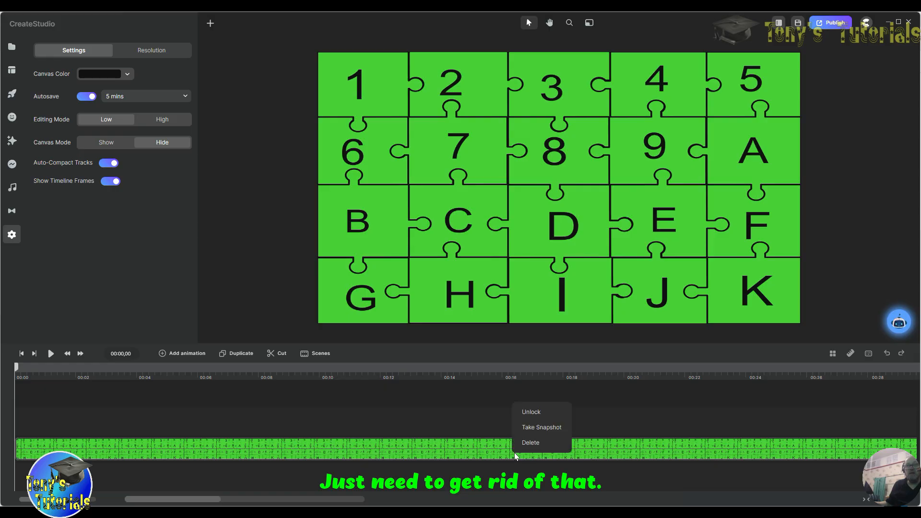
left_click(546, 444)
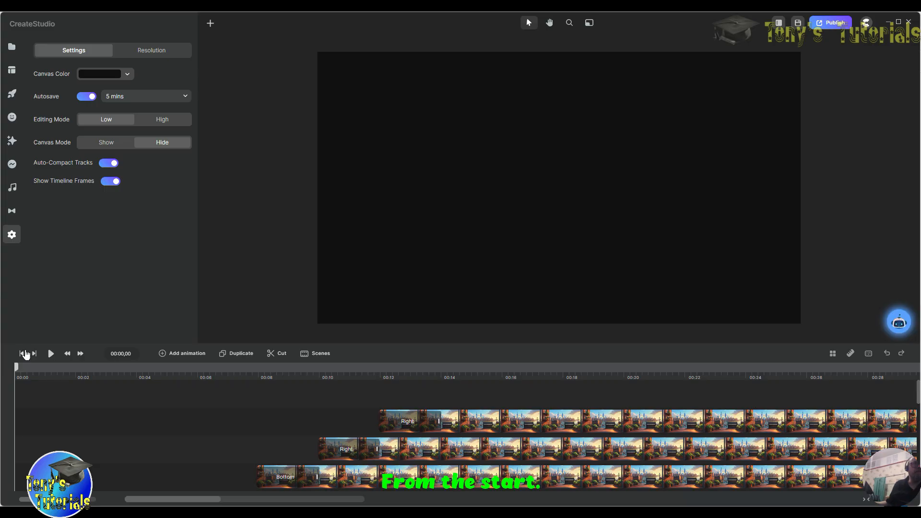
Step: Play the puzzle animation from the start to review how the pieces enter and leave
left_click(54, 355)
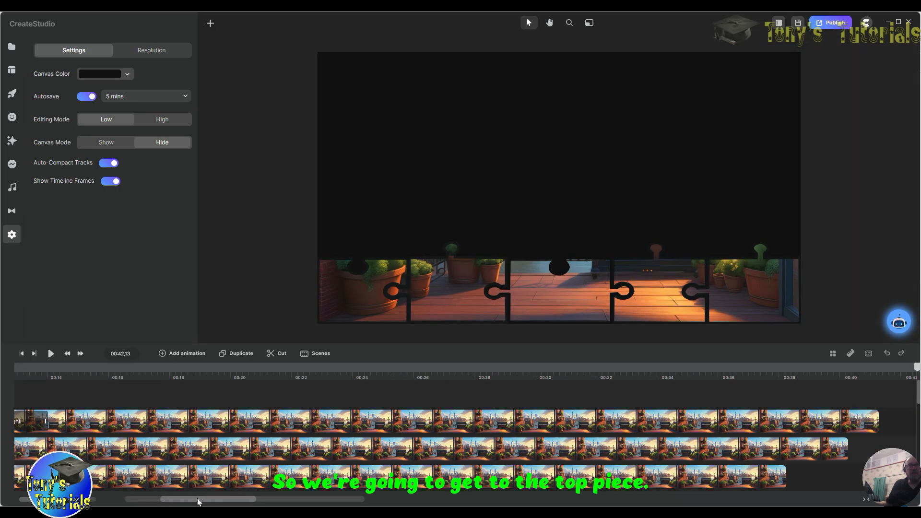
scroll(218, 498, "left", 5)
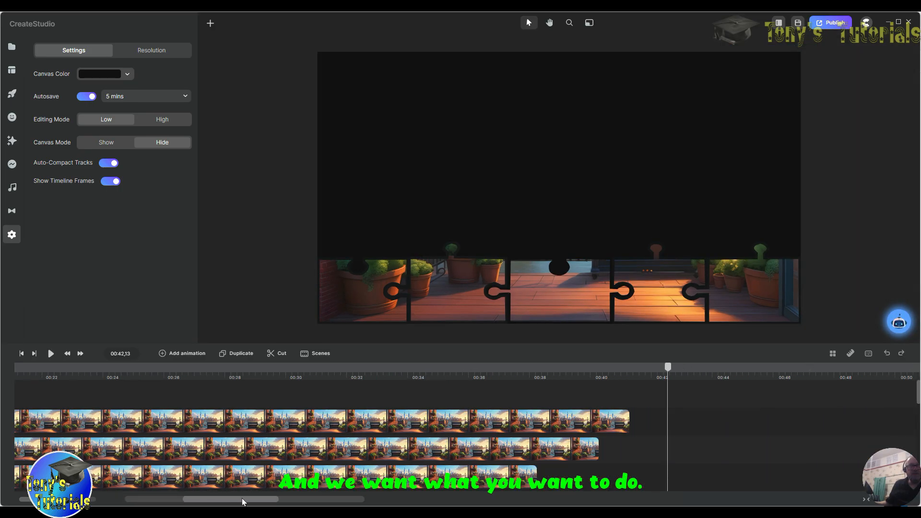
scroll(220, 492, "right", 5)
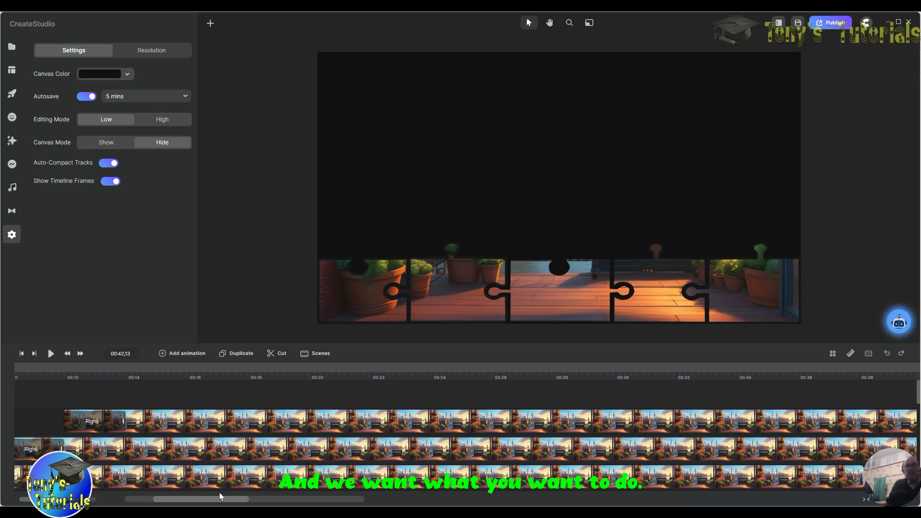
Step: Find where the last pieces finish coming in and place the playhead at 00:26,03 for the first piece's exit
left_click(453, 378)
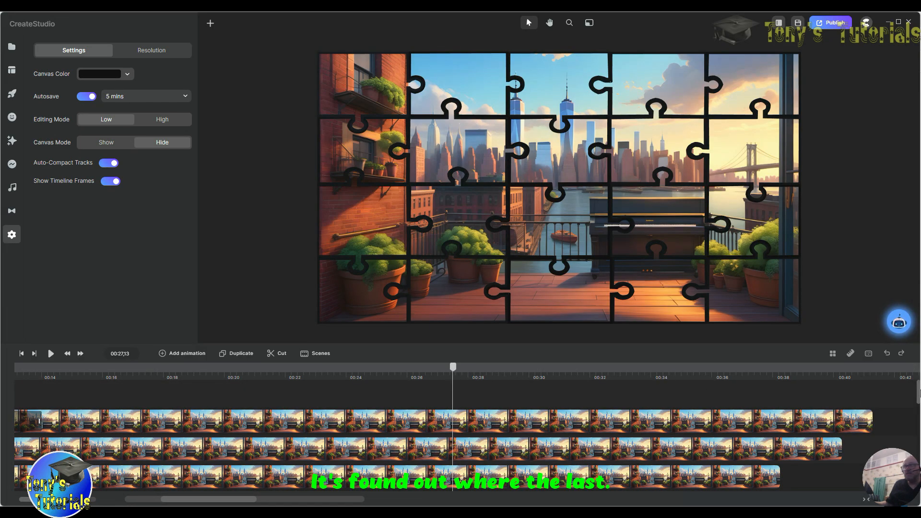
left_click_drag(917, 398, 919, 453)
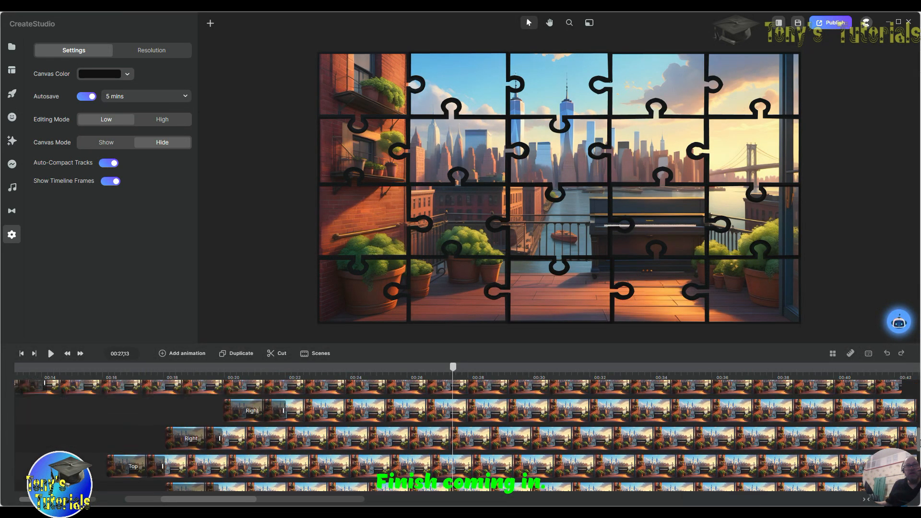
mouse_move(919, 444)
left_mouse_down()
mouse_move(915, 383)
mouse_move(919, 443)
left_mouse_up()
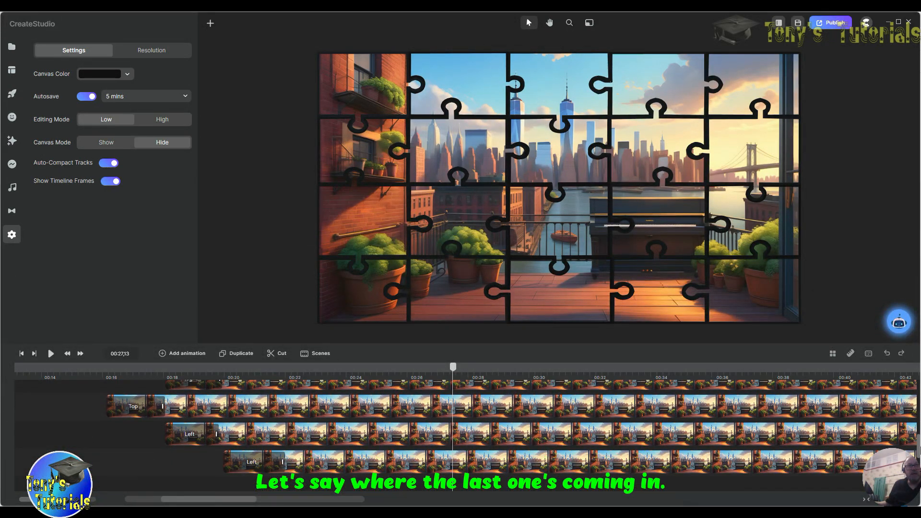
left_click(412, 373)
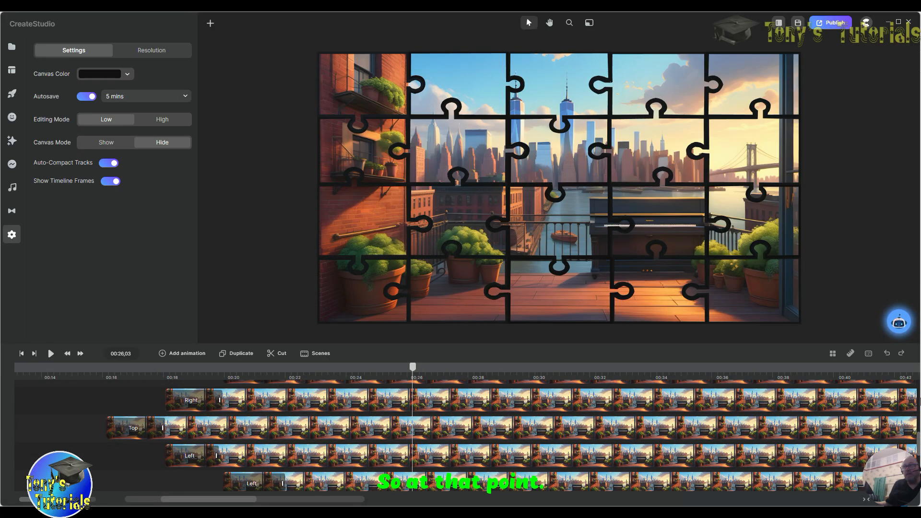
scroll(915, 410, "up", 5)
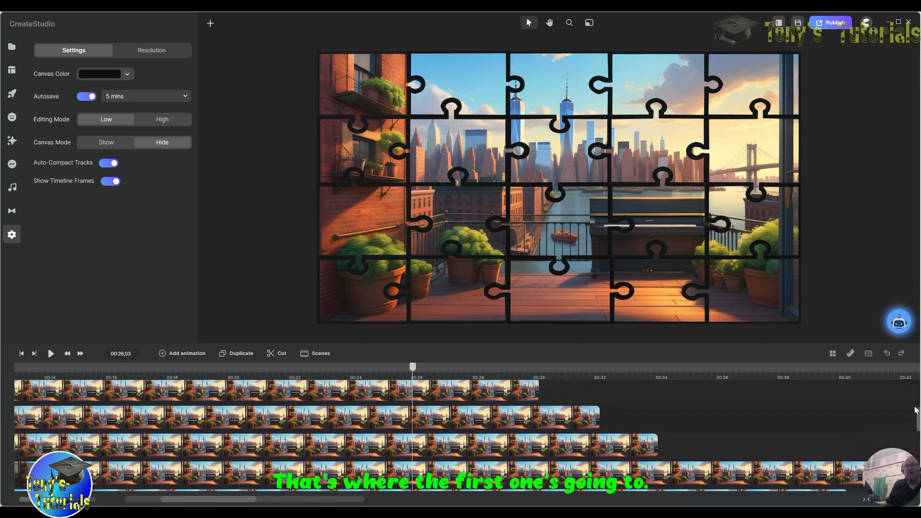
Step: Shorten the clip of the first, top-left puzzle piece so that it ends at about 00:30
scroll(915, 410, "up", 5)
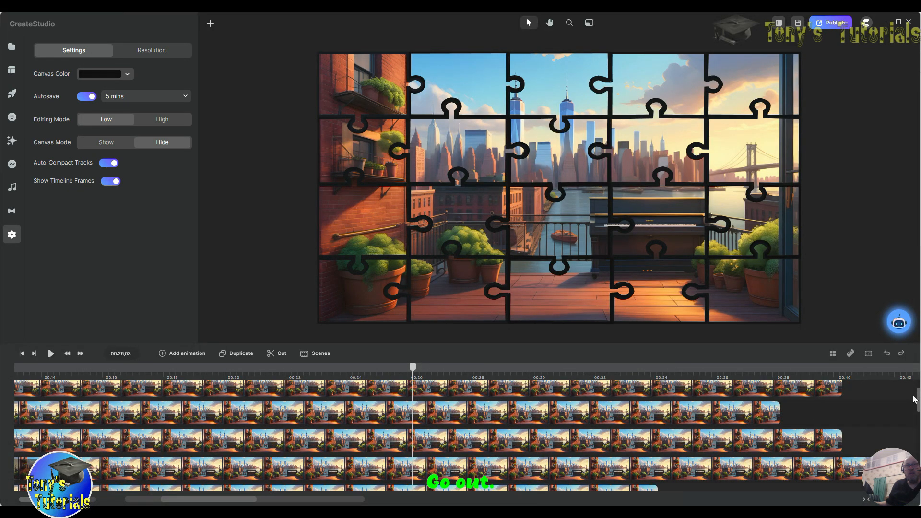
scroll(913, 400, "up", 2)
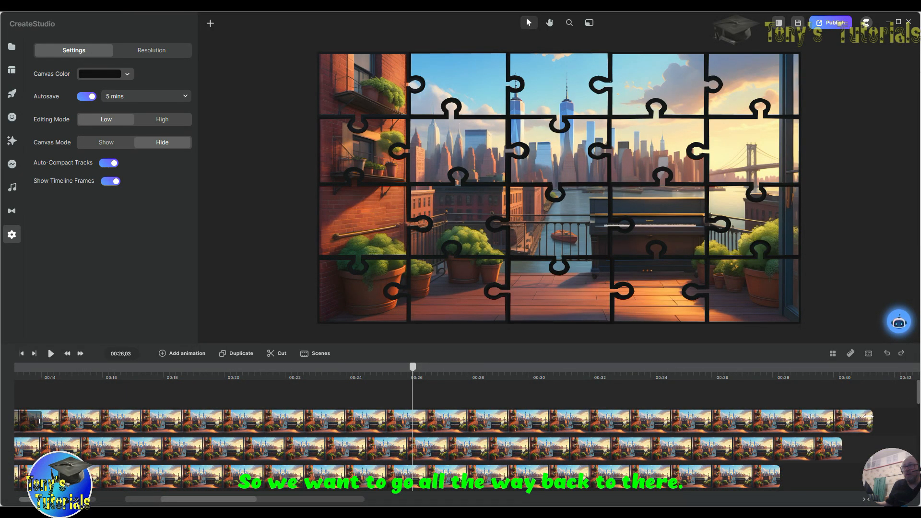
left_click_drag(853, 418, 537, 424)
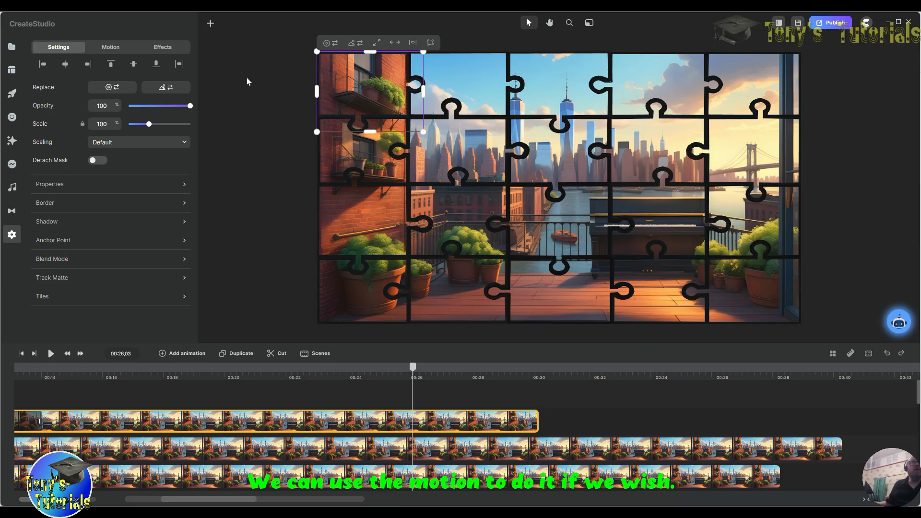
Step: Give the top-left piece a Bottom exit motion with 180% rotation and Linear In & Out rotation easing, starting at the playhead
left_click(112, 50)
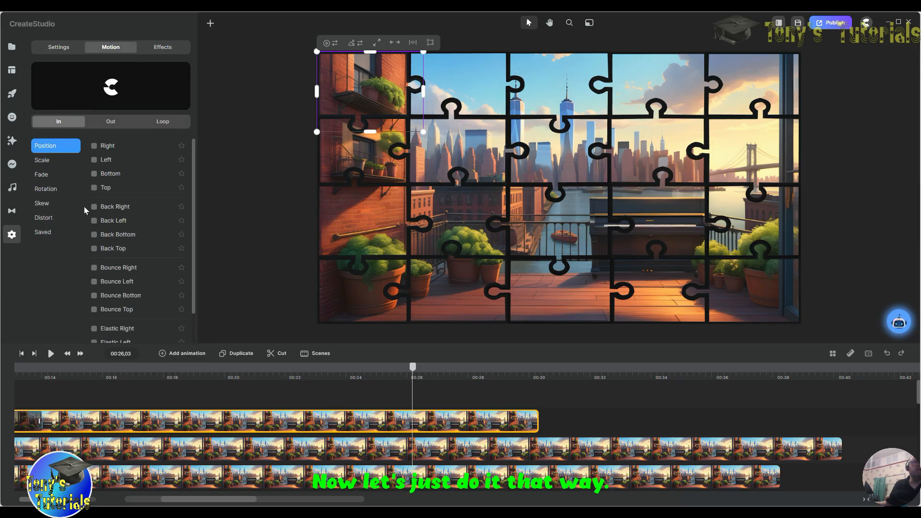
left_click(110, 123)
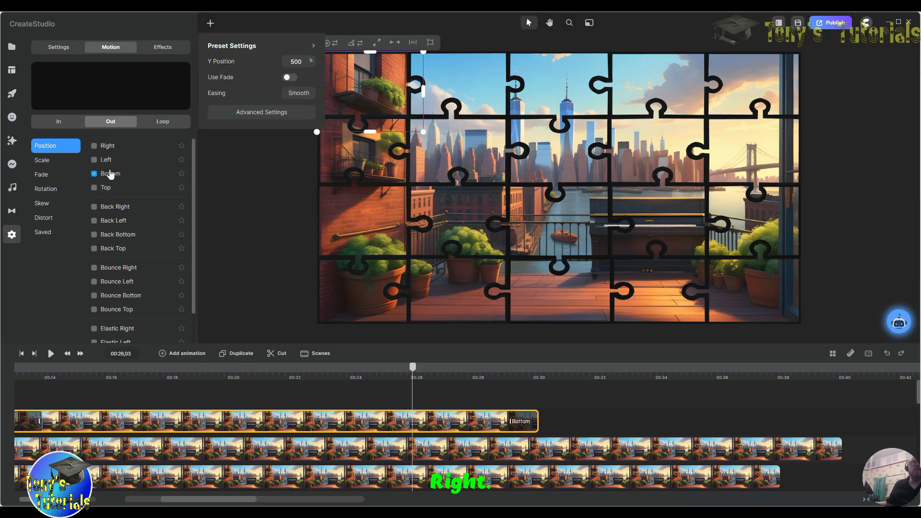
left_click(263, 113)
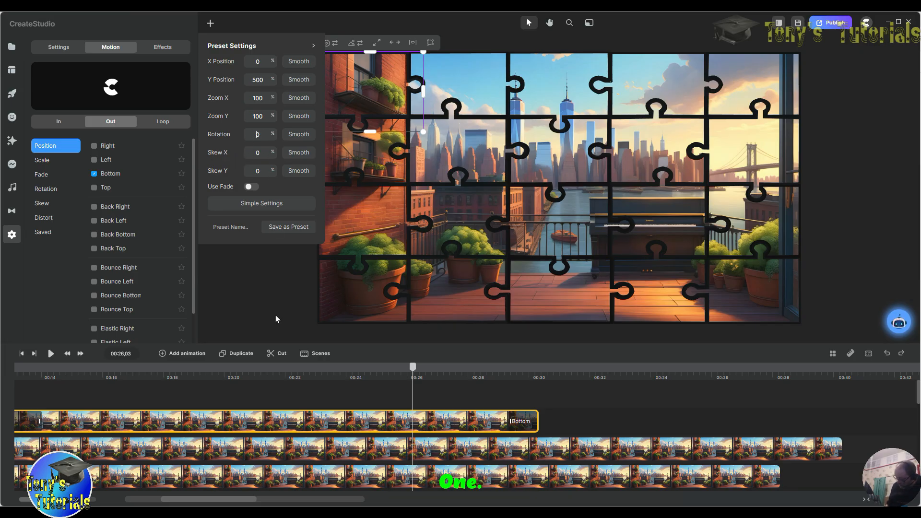
type("180")
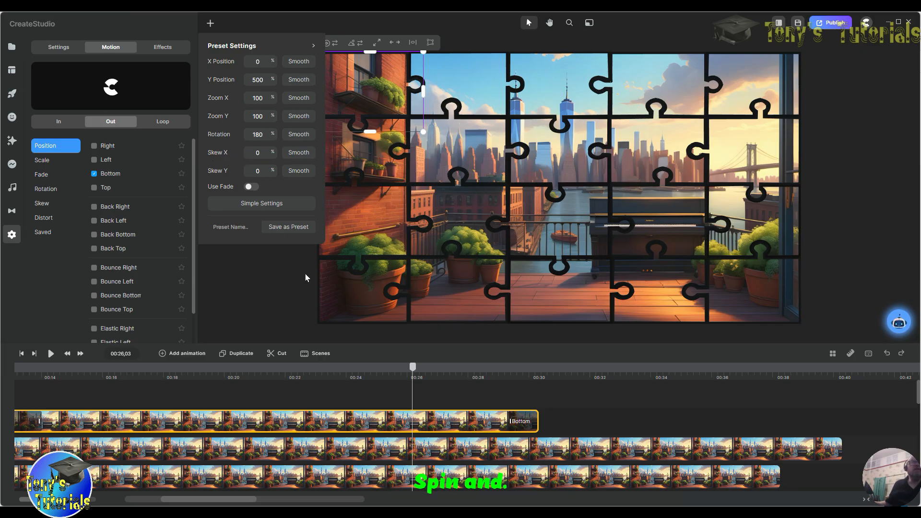
left_click(298, 135)
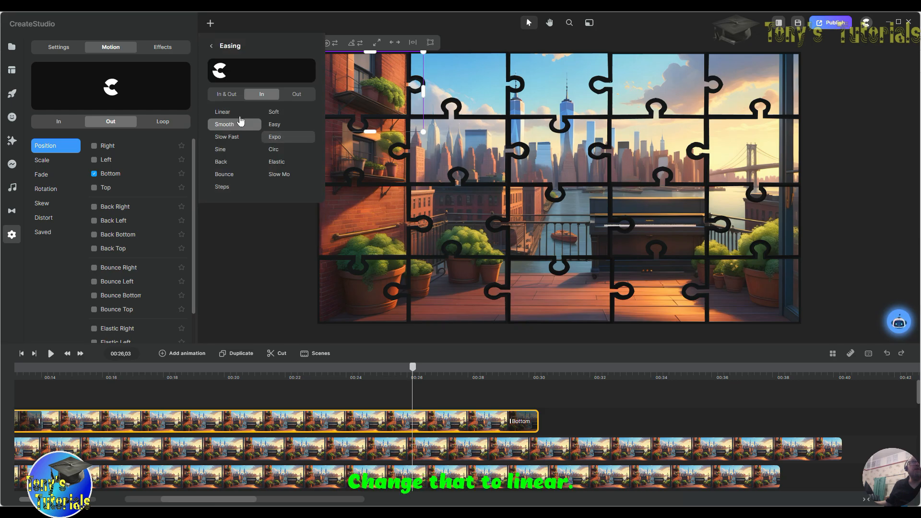
left_click(224, 112)
left_click(227, 94)
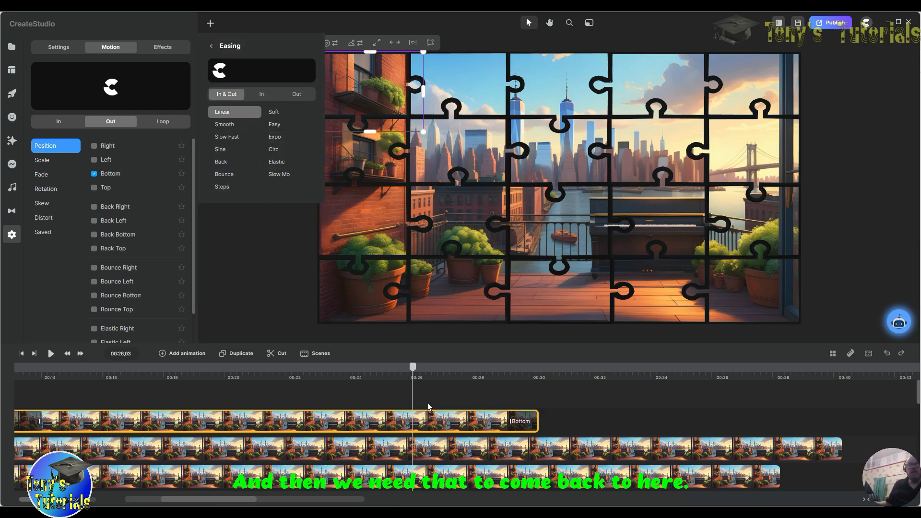
left_click_drag(507, 421, 415, 430)
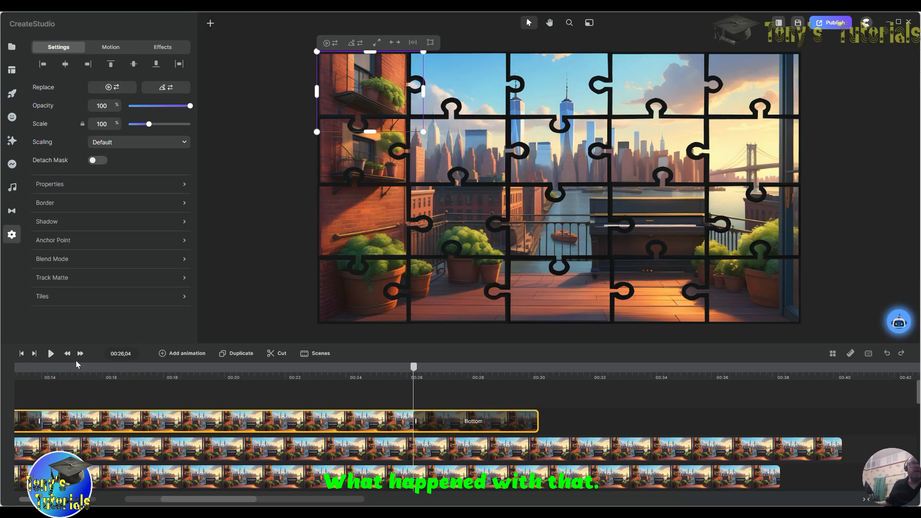
Step: Play the top-left piece's exit and shorten the clip of the piece beside it to end just before 00:34
left_click(51, 354)
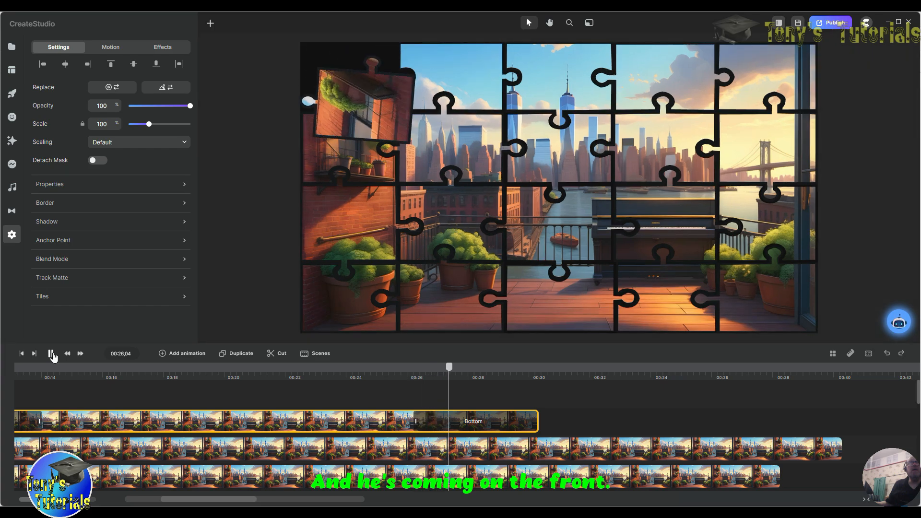
left_click(487, 374)
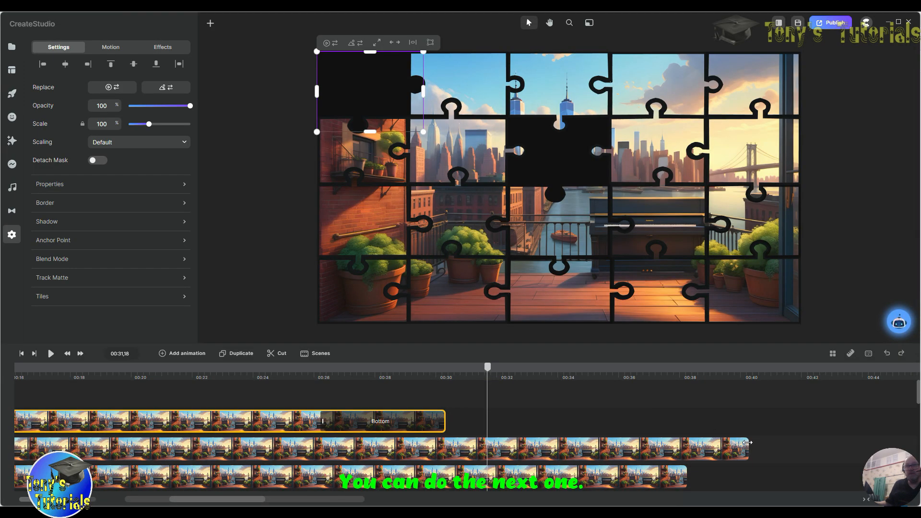
left_click_drag(744, 445, 558, 456)
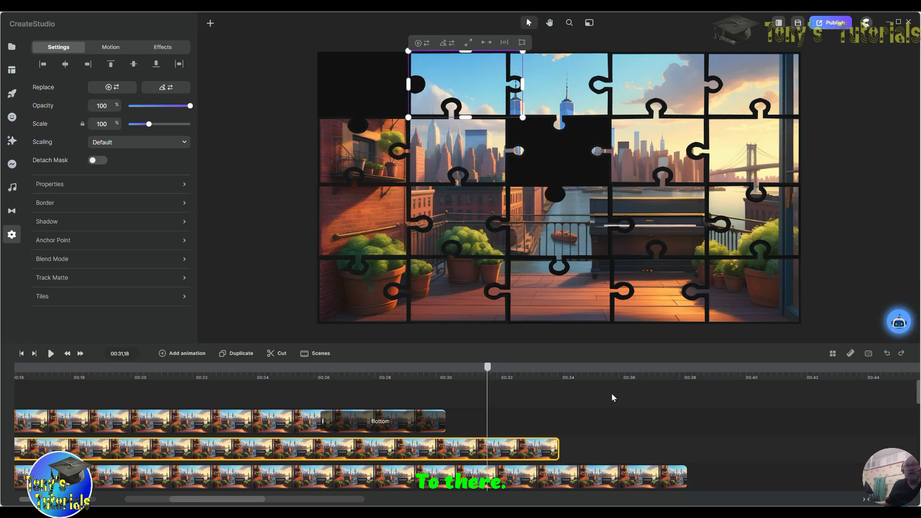
Step: Delete the Bottom exit animation from the top-left piece and place the playhead at 00:25,28
left_click_drag(488, 367, 446, 379)
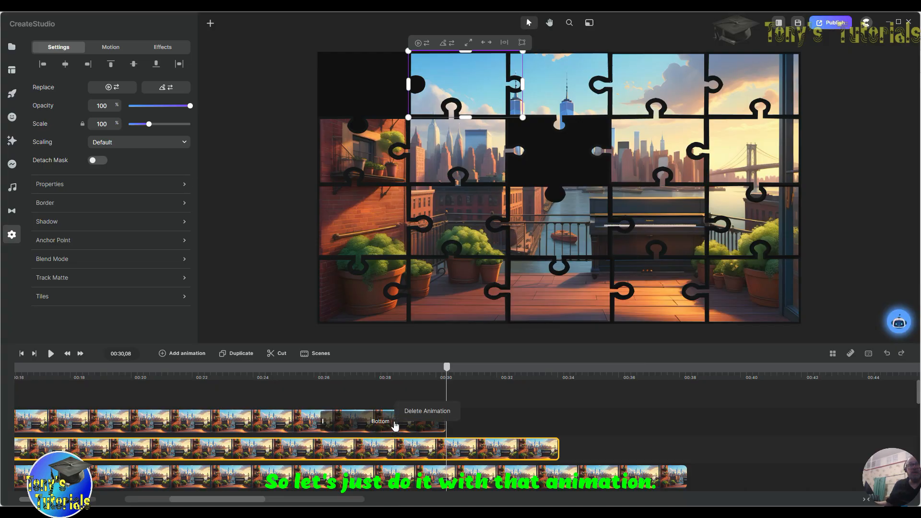
left_click(416, 411)
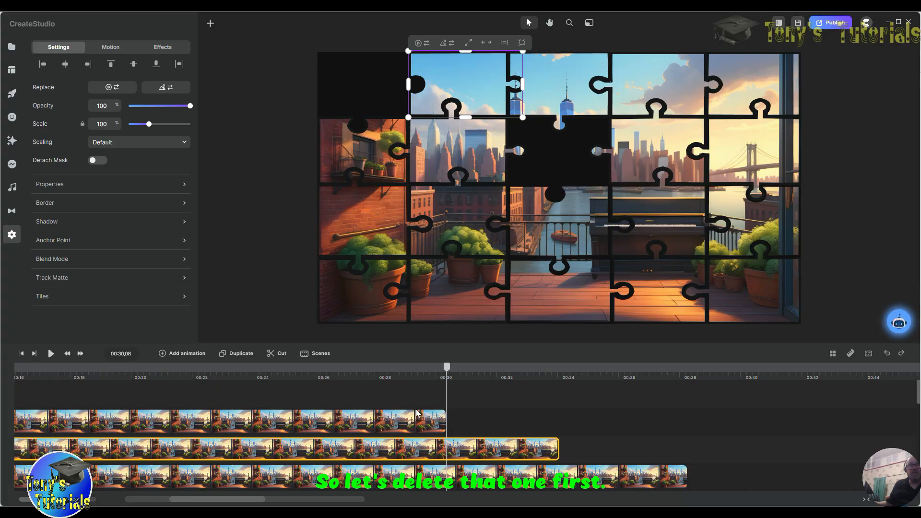
left_click(315, 372)
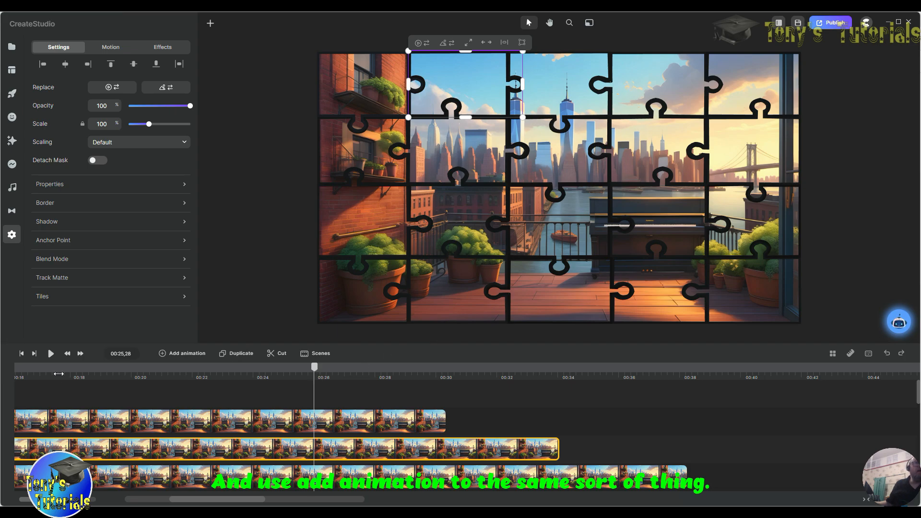
left_click(163, 356)
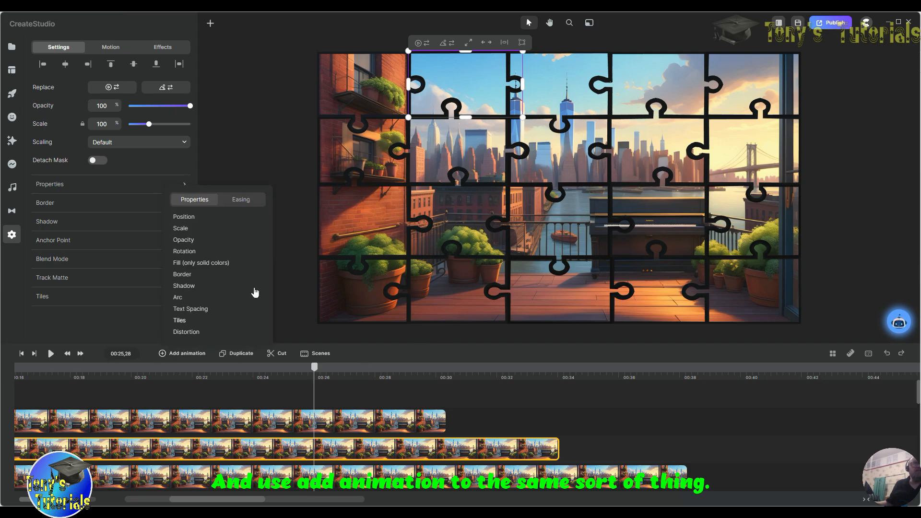
left_click(189, 218)
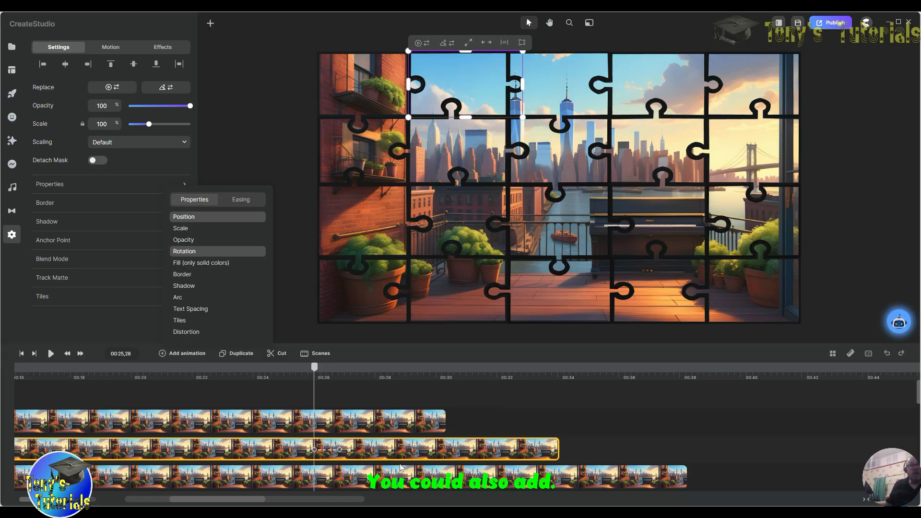
right_click(331, 450)
left_click(362, 442)
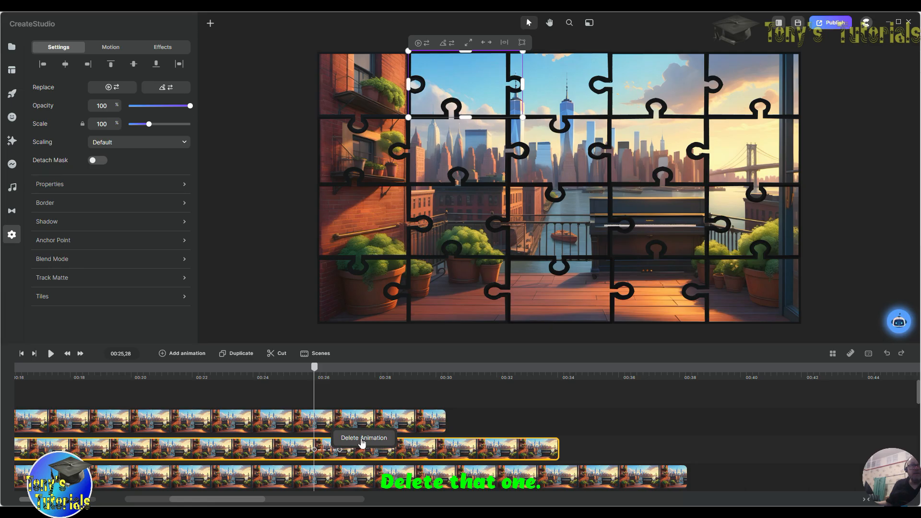
Step: Add a Position, Scale and Rotation animation with Linear In & Out easing to the top-left piece, extending it from 00:25,28 to 00:29,29
left_click(334, 422)
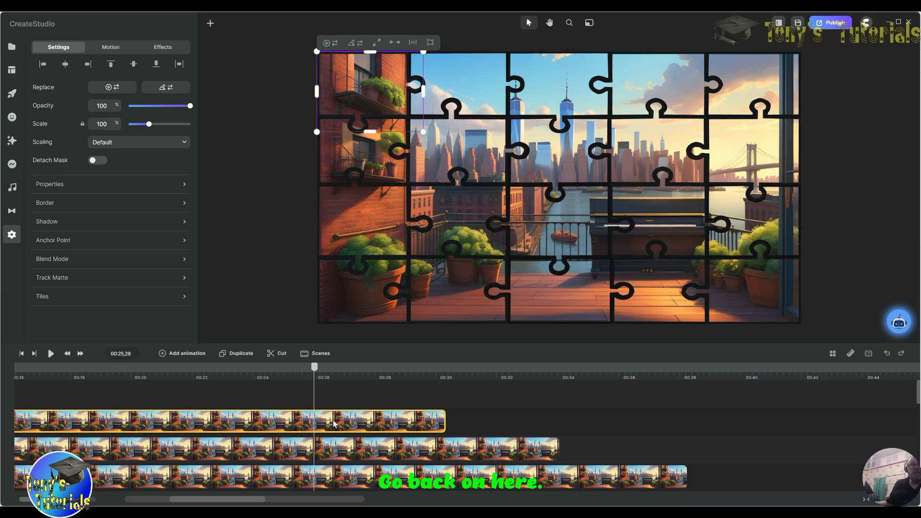
left_click(163, 353)
left_click(201, 215)
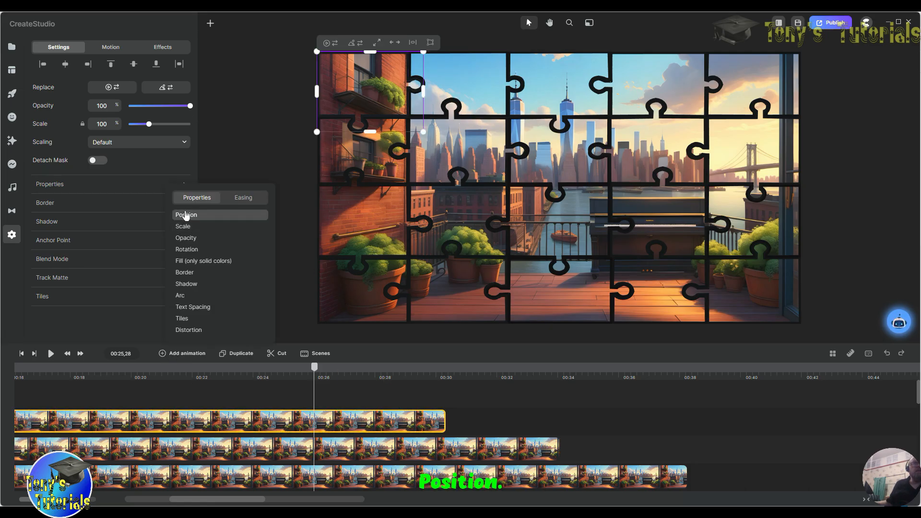
left_click(190, 229)
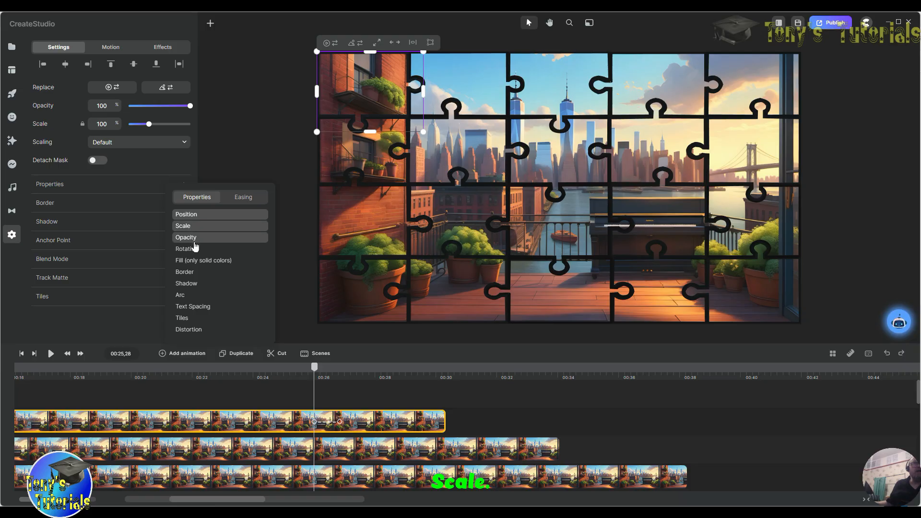
left_click(190, 249)
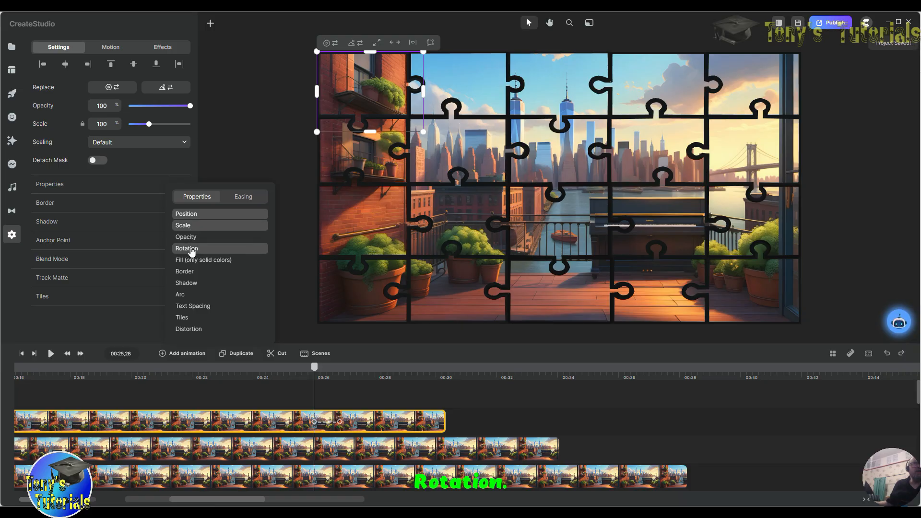
left_click(243, 197)
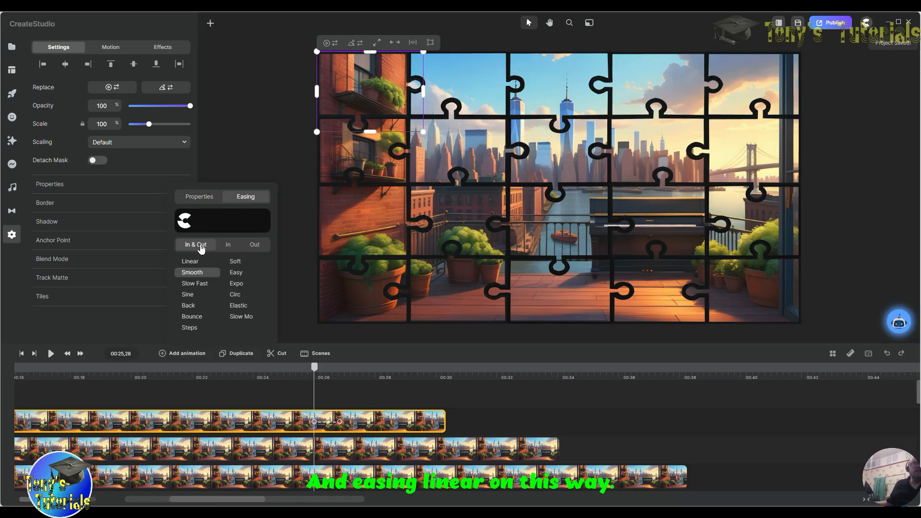
left_click(186, 263)
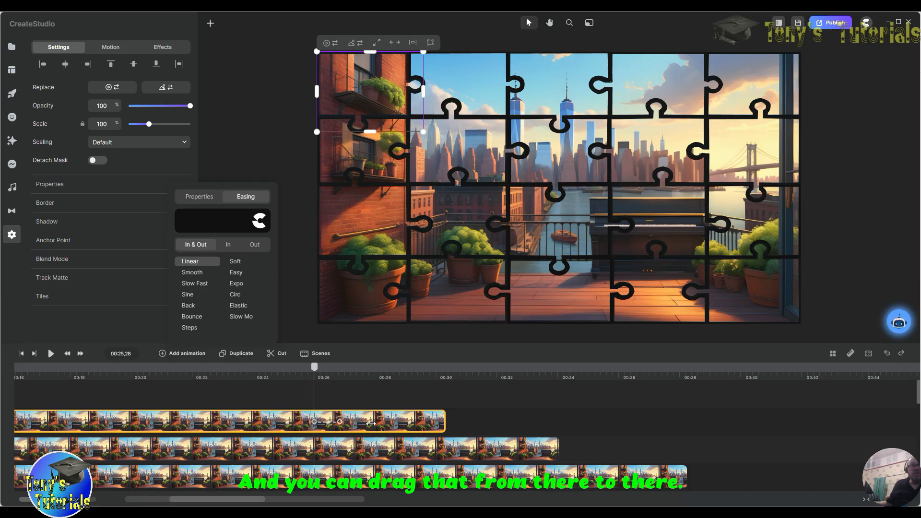
mouse_move(419, 424)
left_mouse_down()
mouse_move(446, 422)
mouse_move(435, 423)
left_mouse_up()
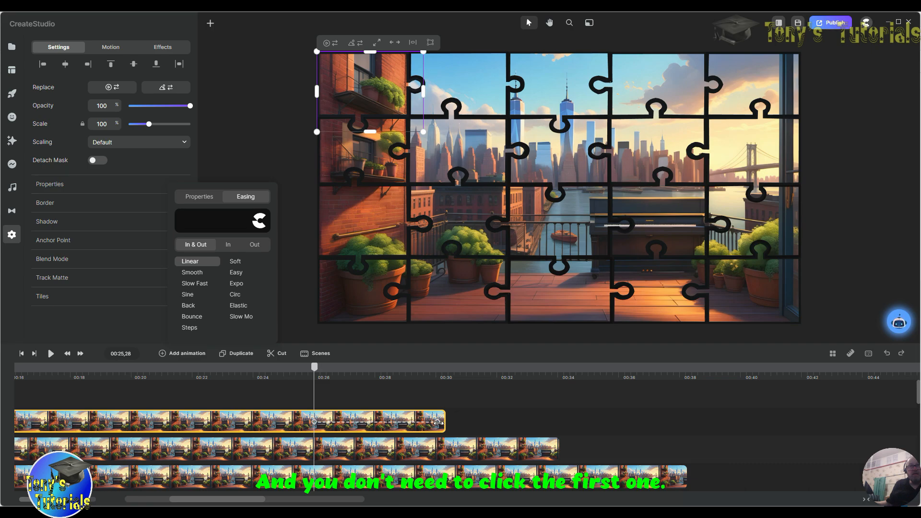
Step: At the animation's end keyframe, rotate the top-left piece, shrink it to 20% and move it off the canvas's lower edge
left_click(438, 423)
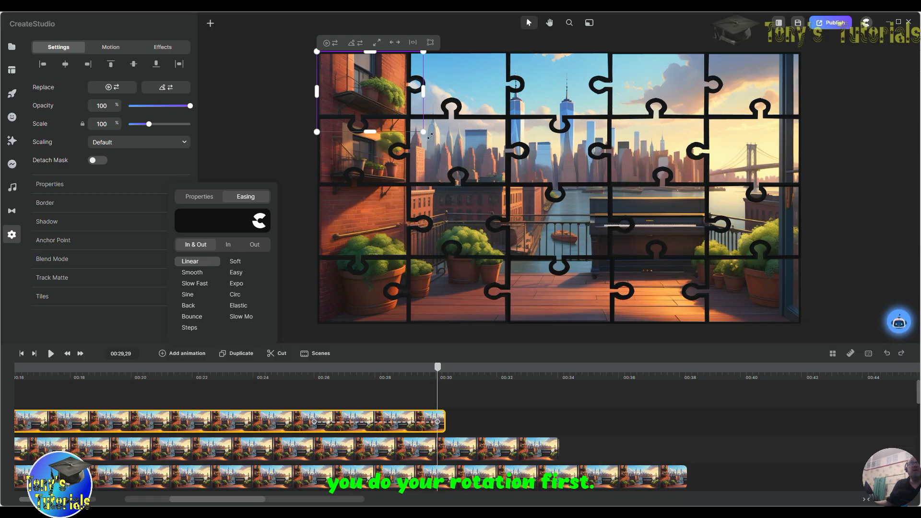
mouse_move(430, 136)
left_mouse_down()
mouse_move(428, 70)
mouse_move(421, 132)
mouse_move(435, 80)
mouse_move(443, 122)
mouse_move(435, 138)
left_mouse_up()
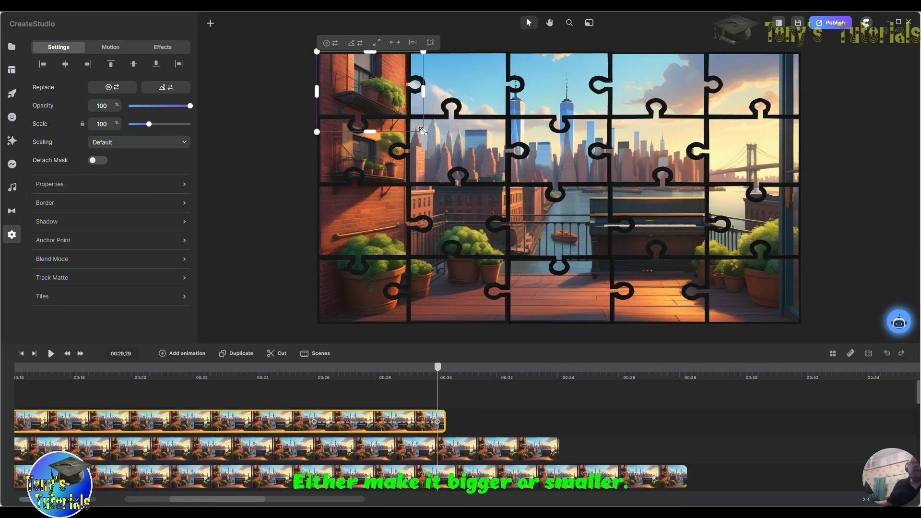
left_click_drag(439, 143, 342, 348)
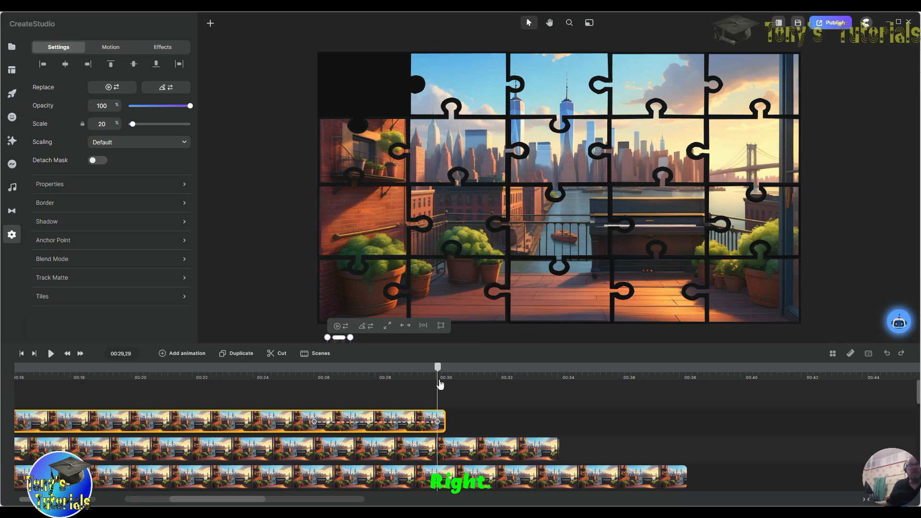
Step: Play the timeline from 00:25,20 to review how the top-left piece leaves the puzzle
left_click_drag(439, 371, 306, 367)
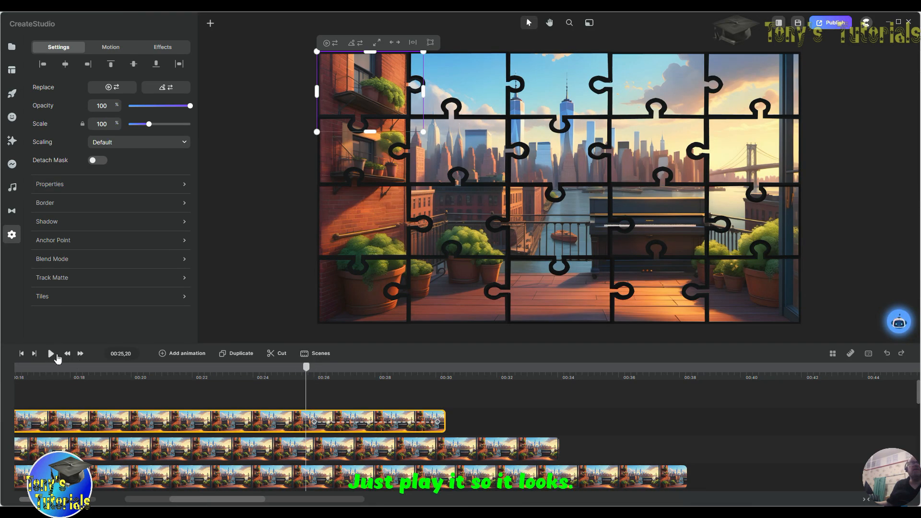
left_click(52, 354)
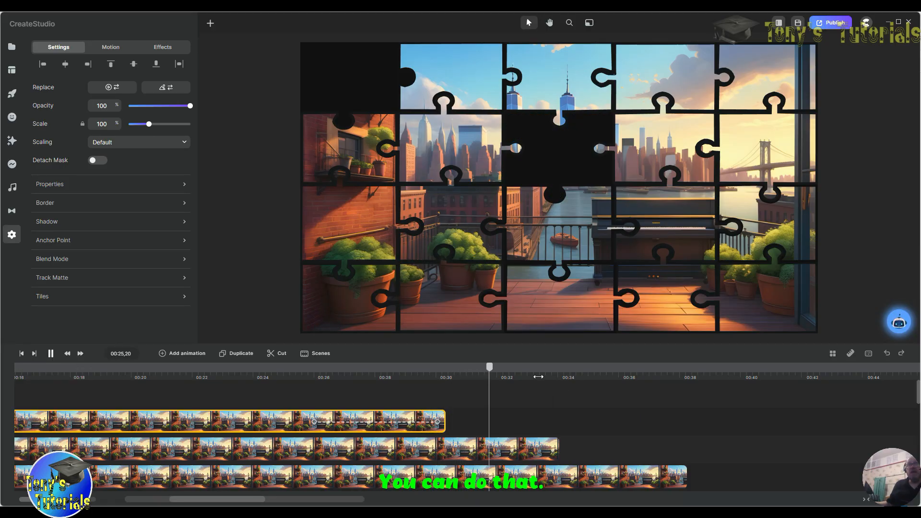
key("space")
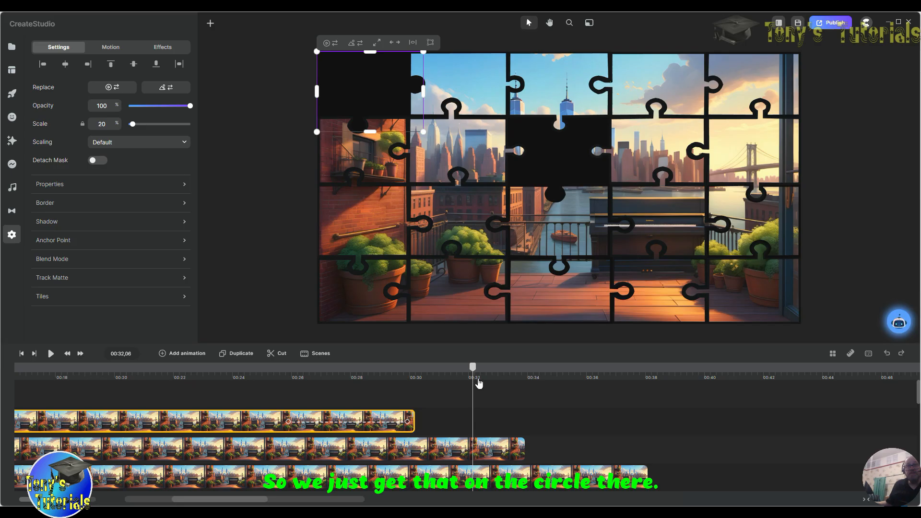
Step: Add an animation with Linear In & Out easing to the second top-row piece, starting at 00:29,29
left_click_drag(475, 368, 407, 370)
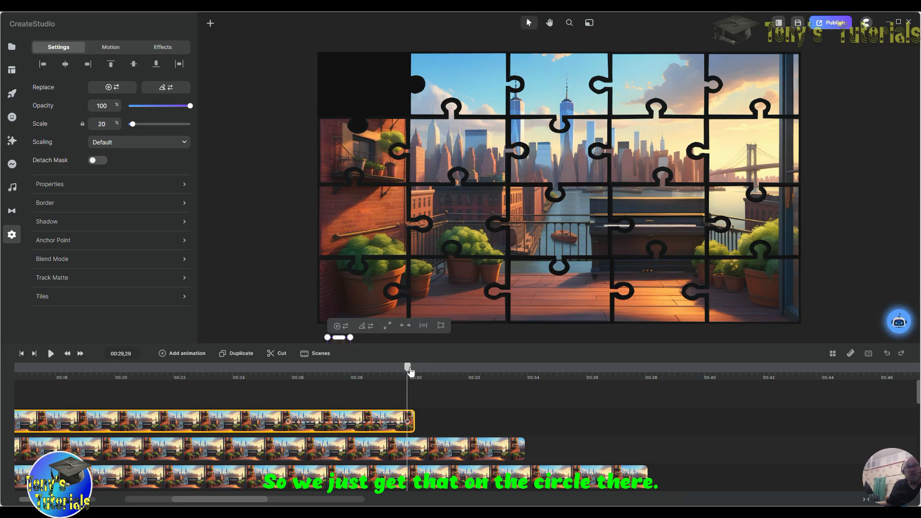
left_click(408, 453)
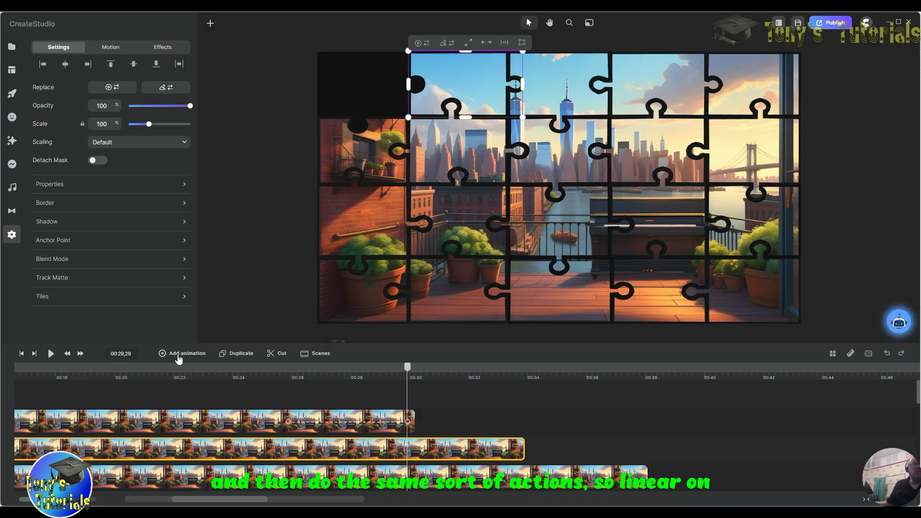
left_click(178, 355)
left_click(188, 264)
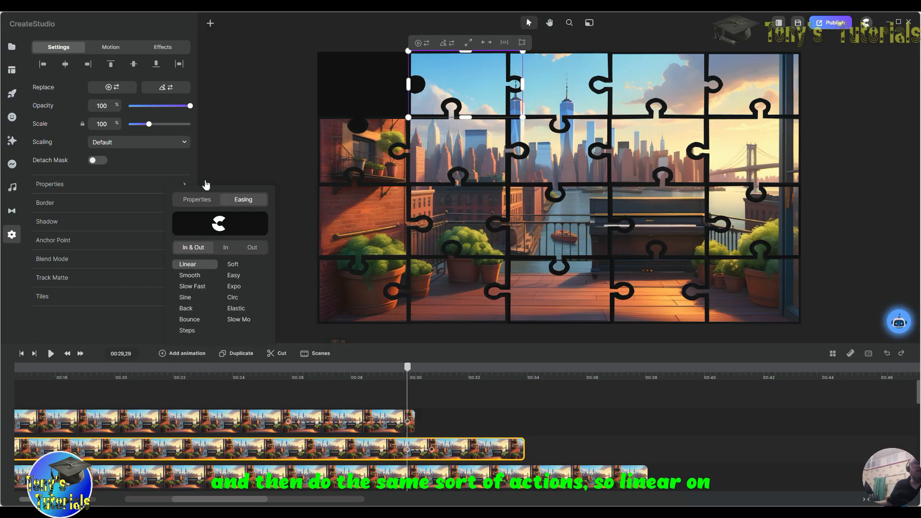
Step: Set the second piece's animation to affect Position, Scale and Rotation only, and extend it to 00:33,21
left_click(197, 199)
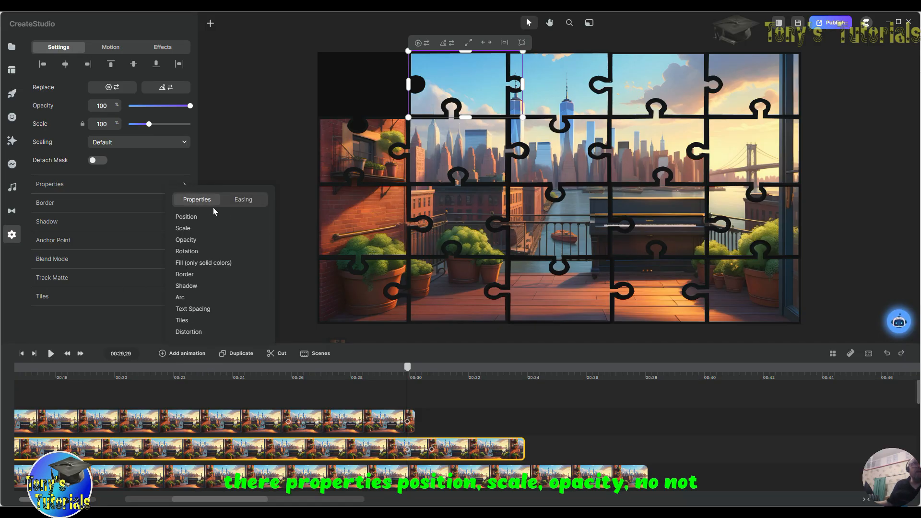
left_click(190, 217)
left_click(191, 228)
left_click(191, 240)
left_click(190, 251)
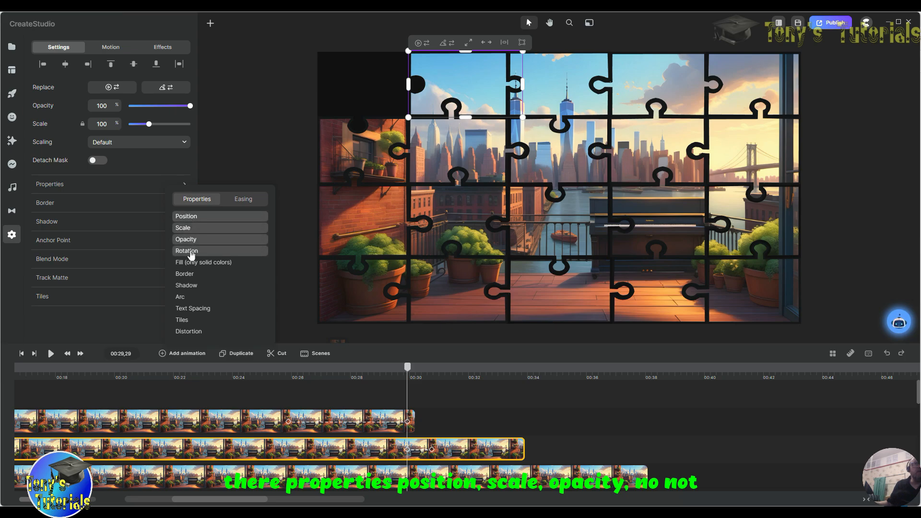
left_click(190, 251)
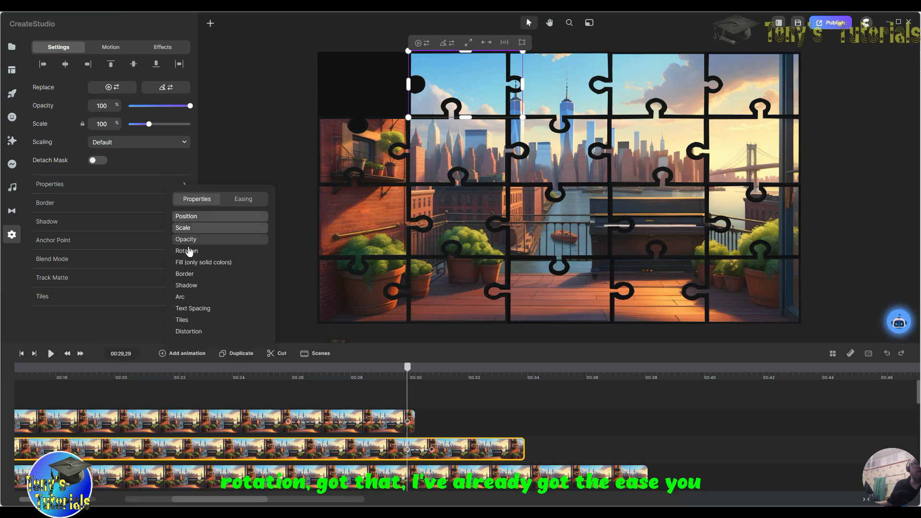
left_click(185, 251)
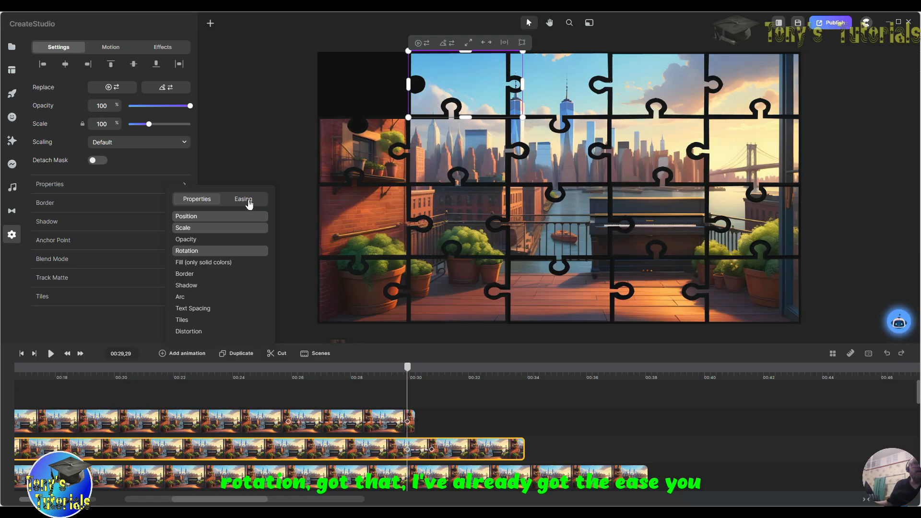
left_click(245, 201)
left_click(198, 199)
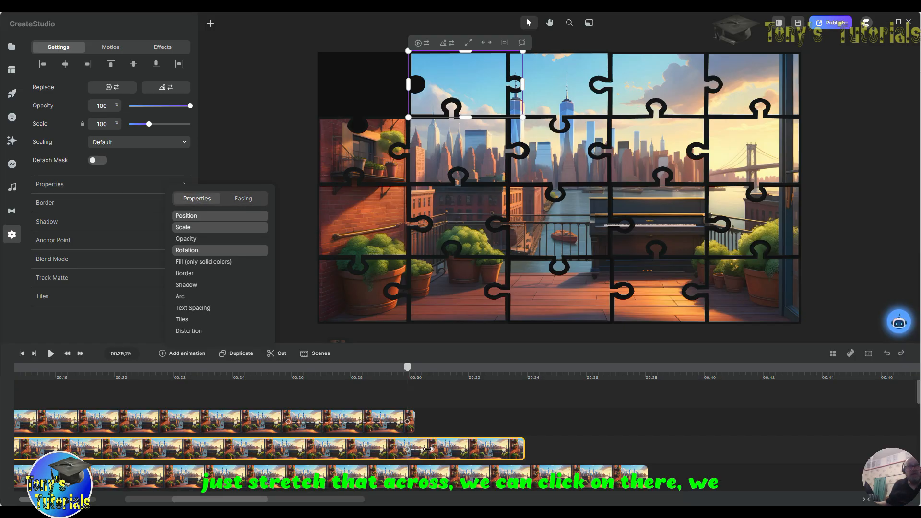
left_click_drag(460, 451, 517, 453)
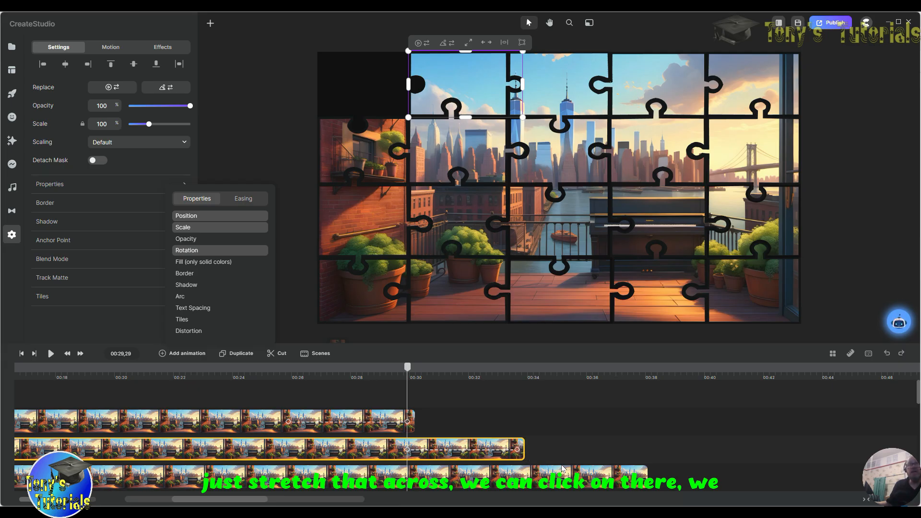
Step: At the second piece's end keyframe, rotate it twice, shrink it to 25% and move it beyond the canvas's lower-left side
left_click(516, 449)
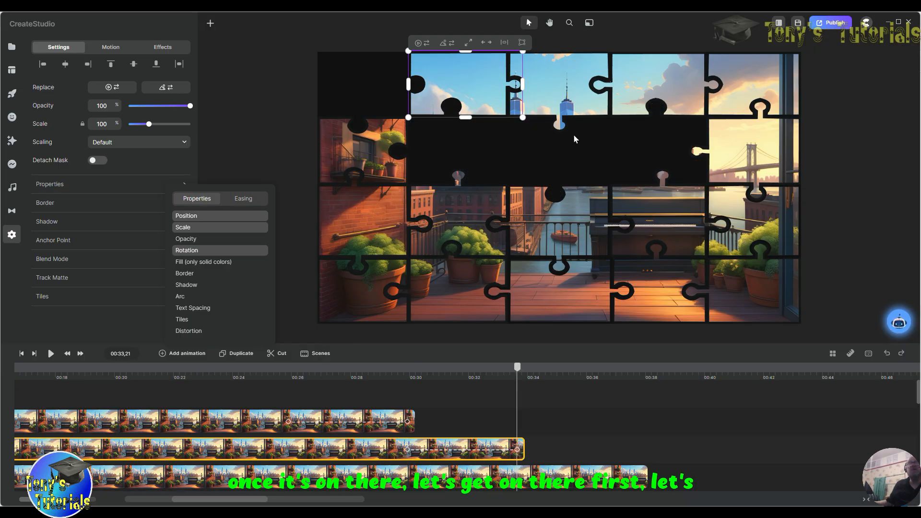
mouse_move(522, 124)
left_mouse_down()
mouse_move(532, 96)
mouse_move(508, 53)
mouse_move(532, 72)
mouse_move(518, 53)
mouse_move(533, 75)
mouse_move(532, 130)
left_mouse_up()
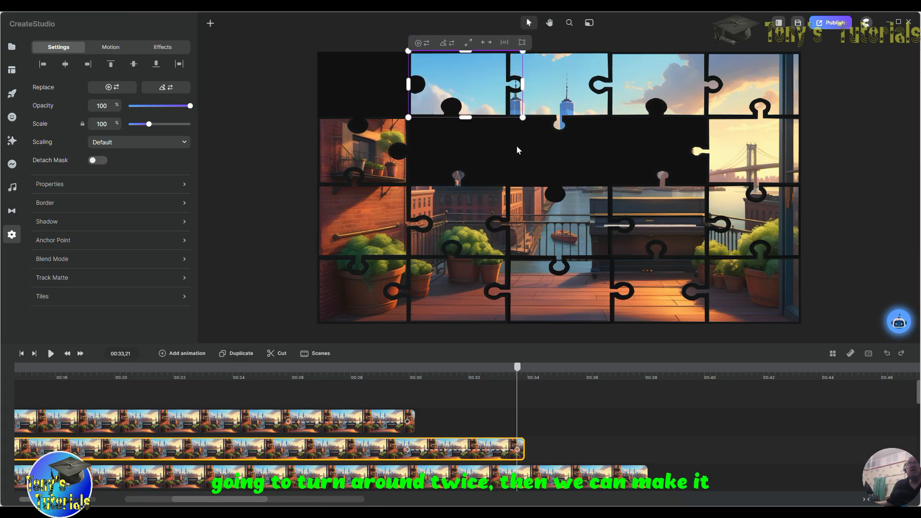
left_click_drag(523, 119, 265, 325)
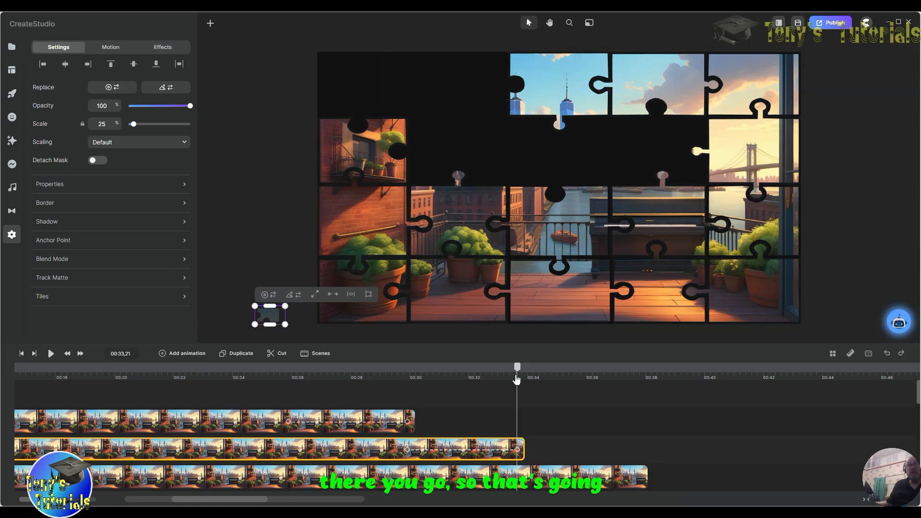
left_click_drag(519, 373, 499, 369)
Step: Add a Position, Scale and Rotation animation with Linear In & Out easing to the third top-row piece, starting at 00:33,21
left_click(521, 381)
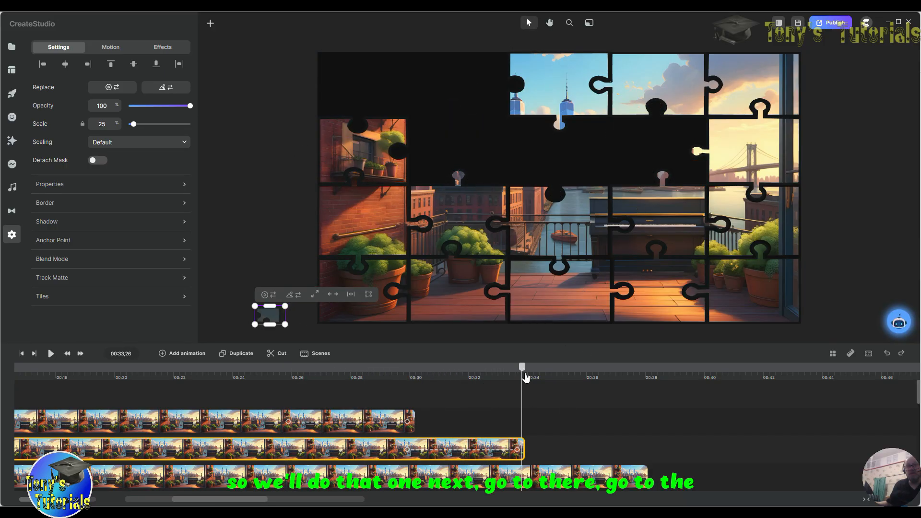
left_click_drag(526, 371, 521, 372)
left_click(503, 474)
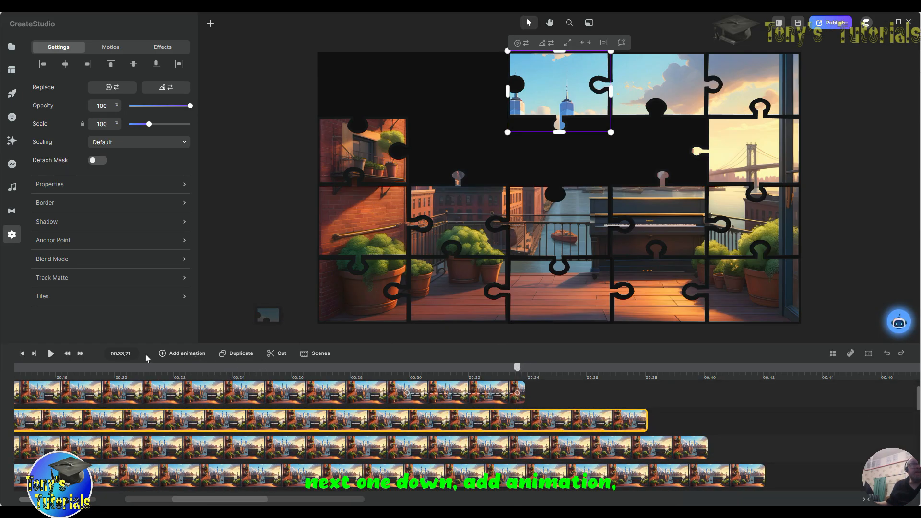
left_click(170, 355)
left_click(194, 214)
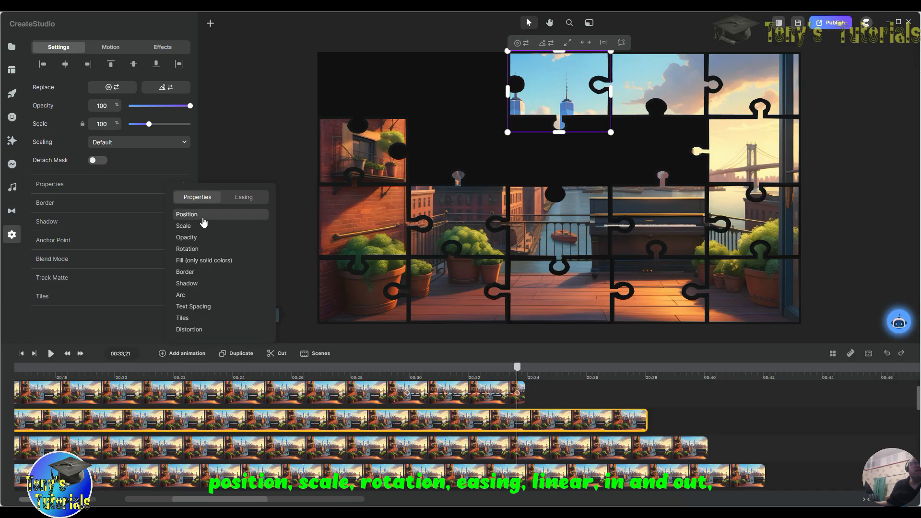
left_click(193, 226)
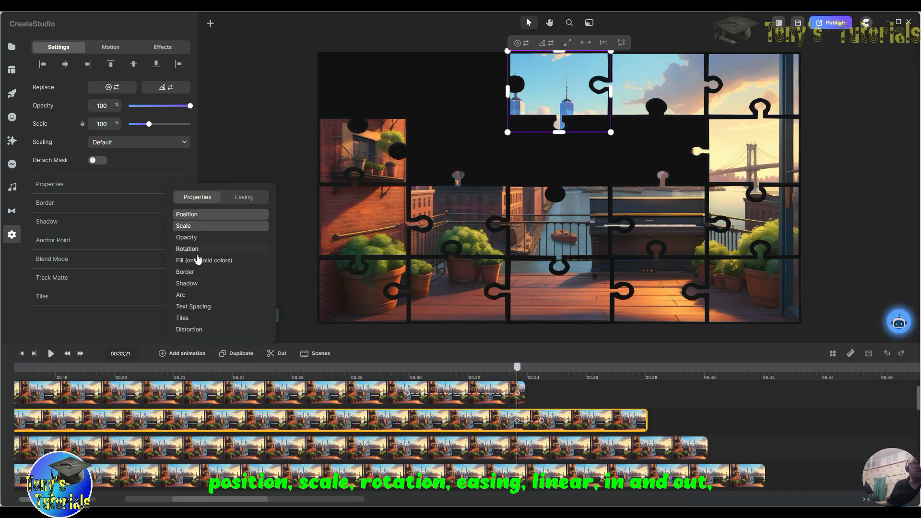
left_click(194, 249)
left_click(243, 197)
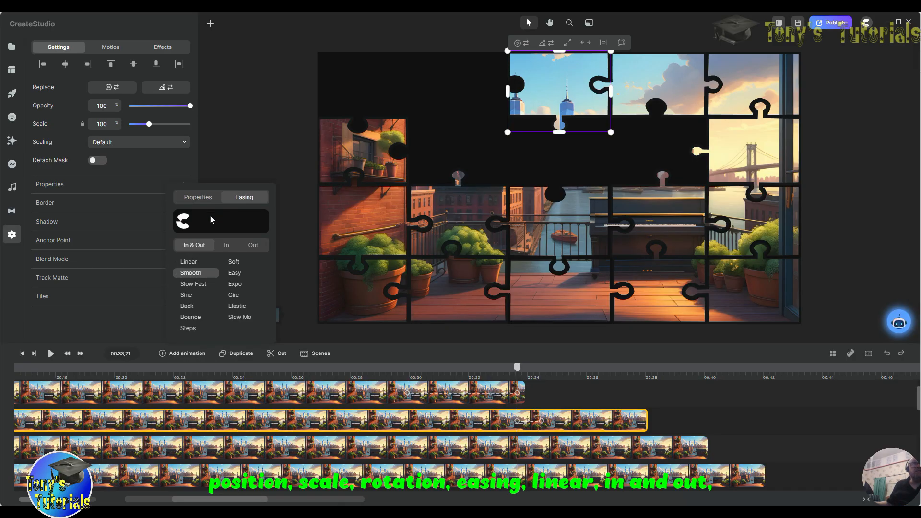
left_click(189, 261)
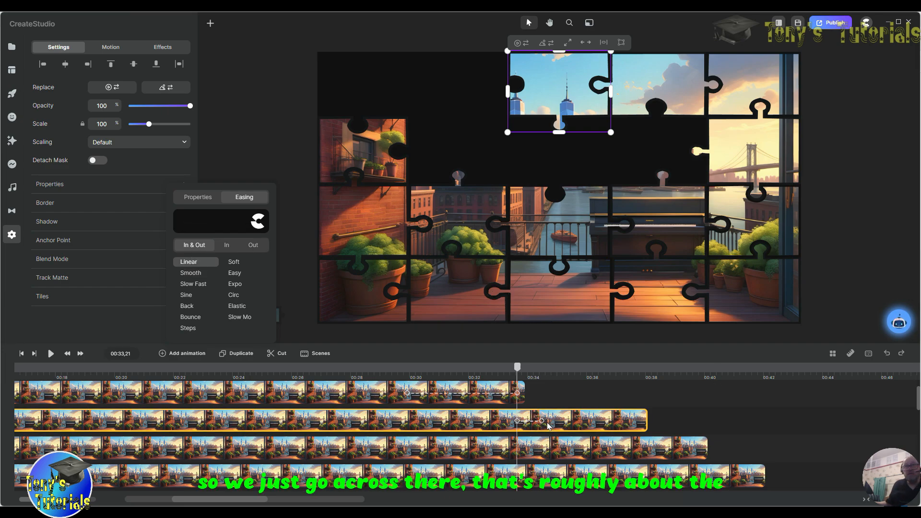
Step: Extend the third top-row piece's animation so that its end keyframe falls at 00:37,10
left_click_drag(555, 419, 640, 422)
left_click(639, 426)
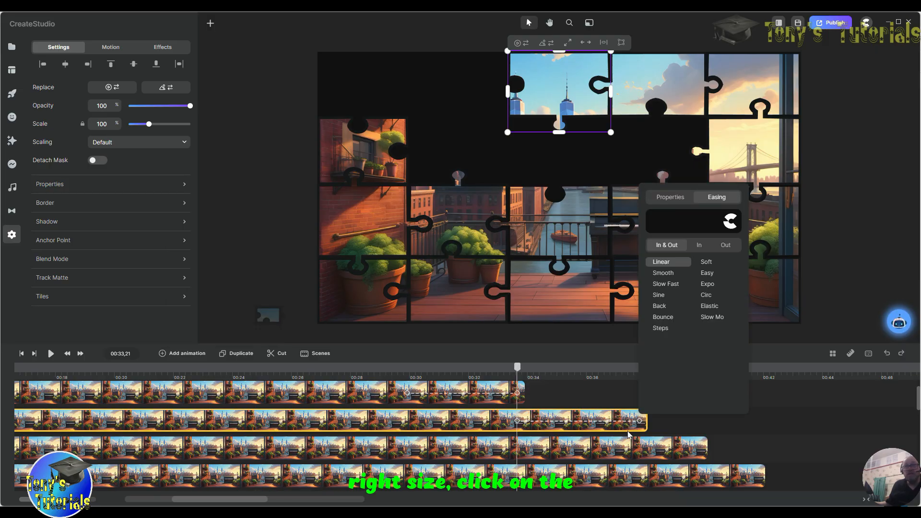
left_click(640, 421)
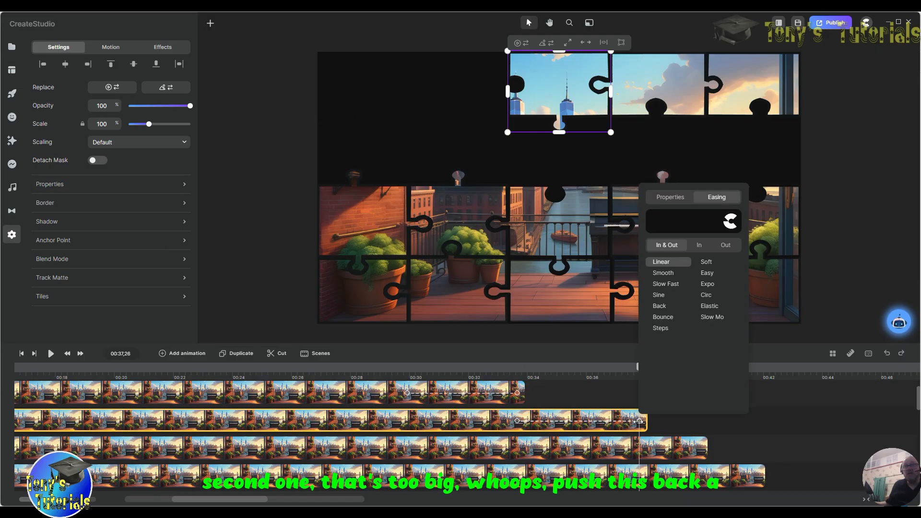
mouse_move(640, 421)
left_mouse_down()
mouse_move(630, 422)
mouse_move(662, 422)
mouse_move(622, 422)
left_mouse_up()
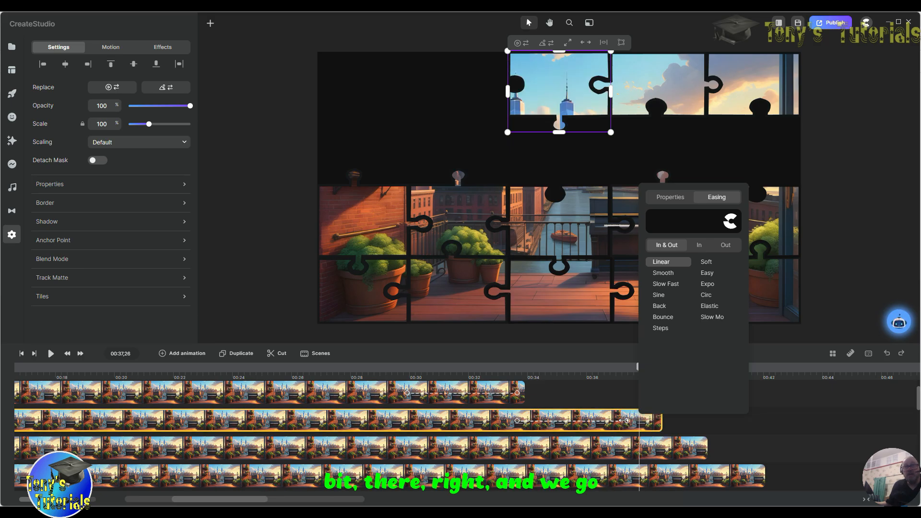
left_click(622, 421)
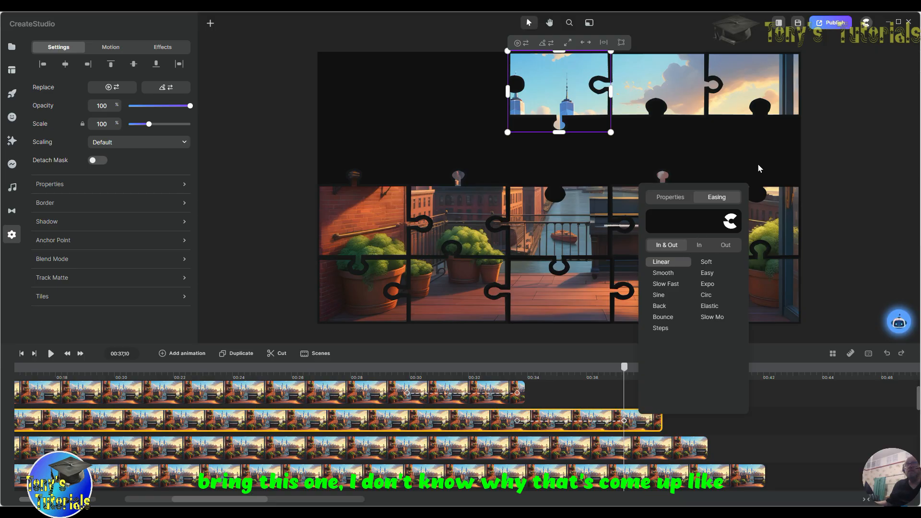
Step: At the third piece's end keyframe, rotate it twice, shrink it to 23% and move it off the canvas's left edge
left_click(857, 283)
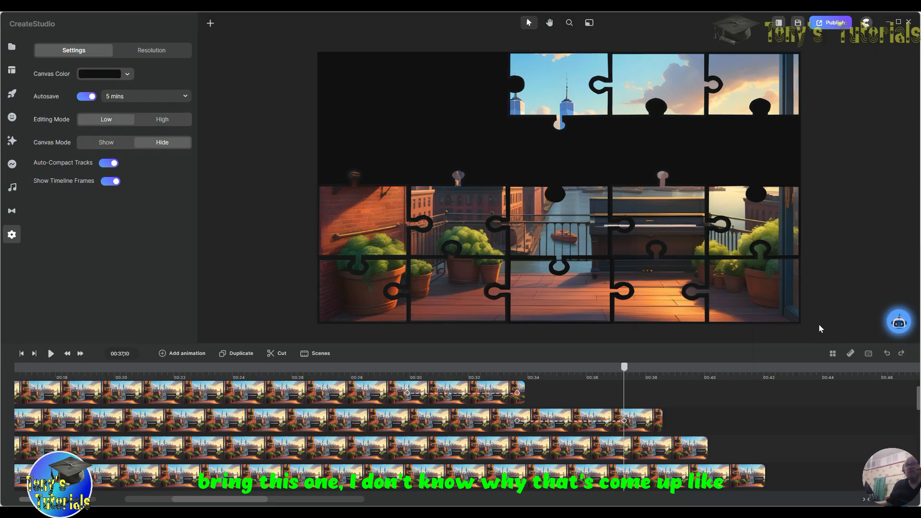
left_click(625, 420)
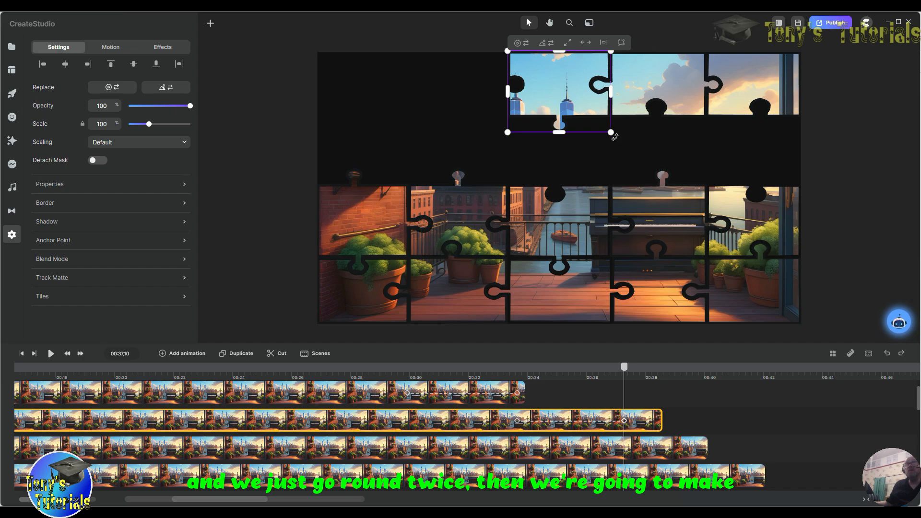
left_click_drag(612, 136, 213, 186)
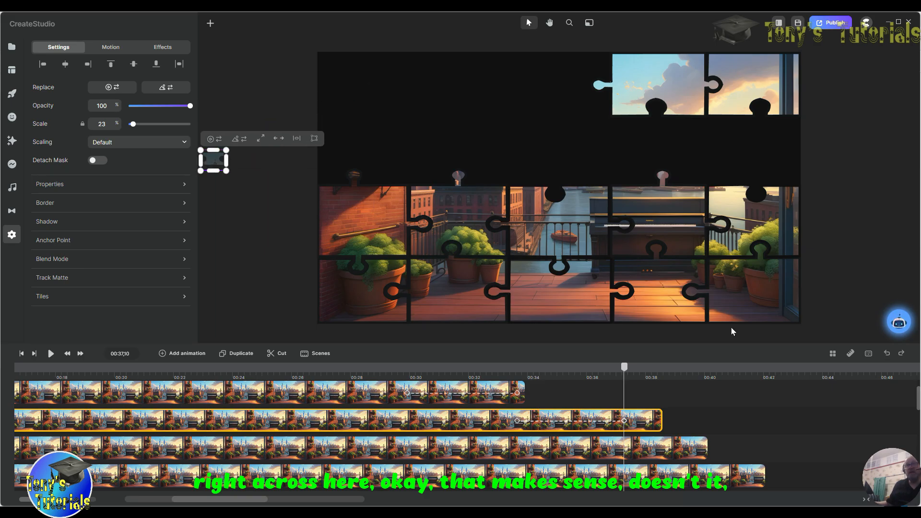
Step: Trim the end of the third top-row piece's clip to just after its last keyframe
left_click_drag(624, 372, 645, 378)
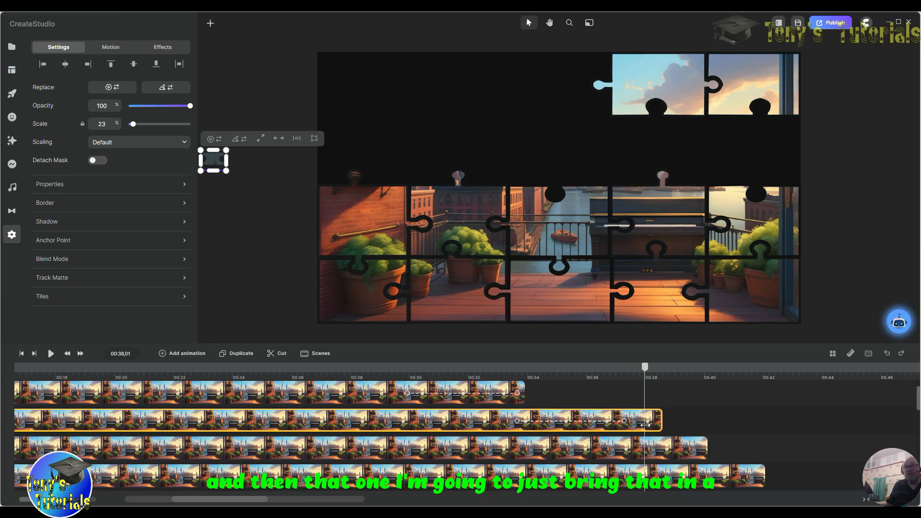
left_click_drag(645, 424, 631, 425)
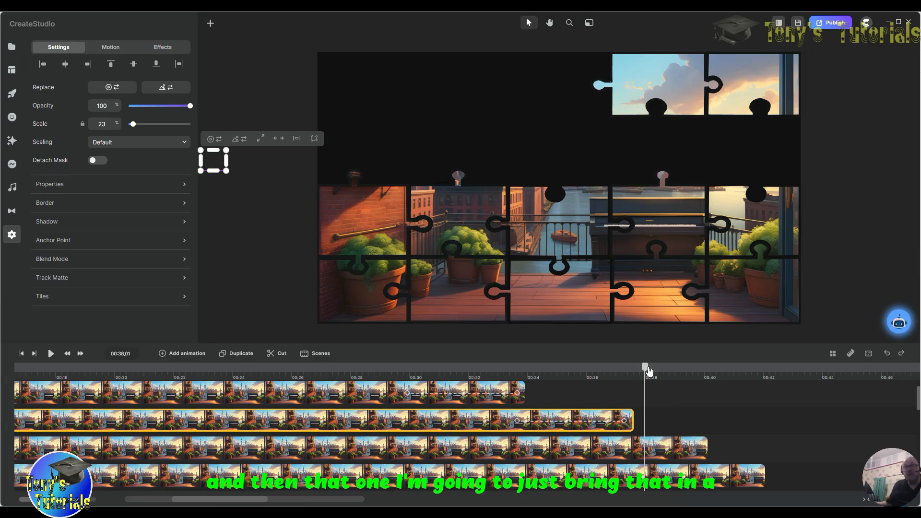
left_click_drag(645, 367, 642, 368)
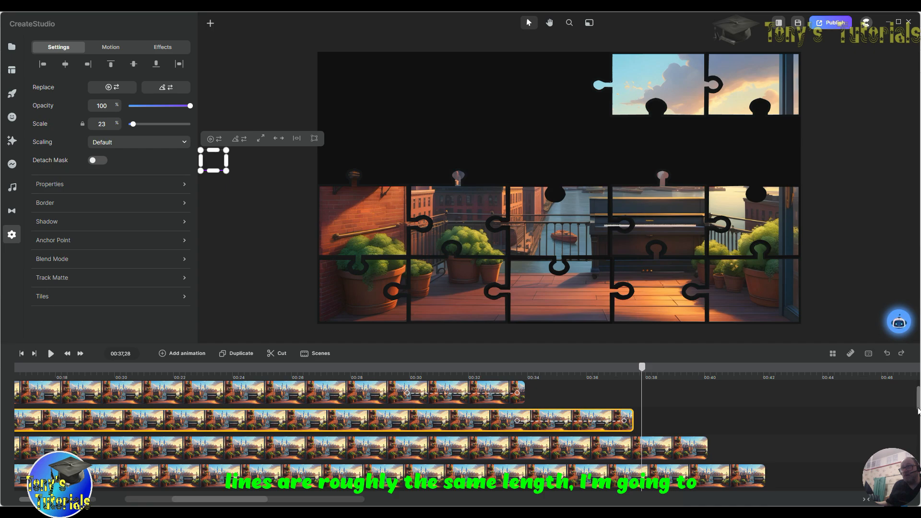
Step: Pull the top-left piece's end keyframe in to 00:29,24 and trim its clip to just after that keyframe
scroll(917, 403, "up", 1)
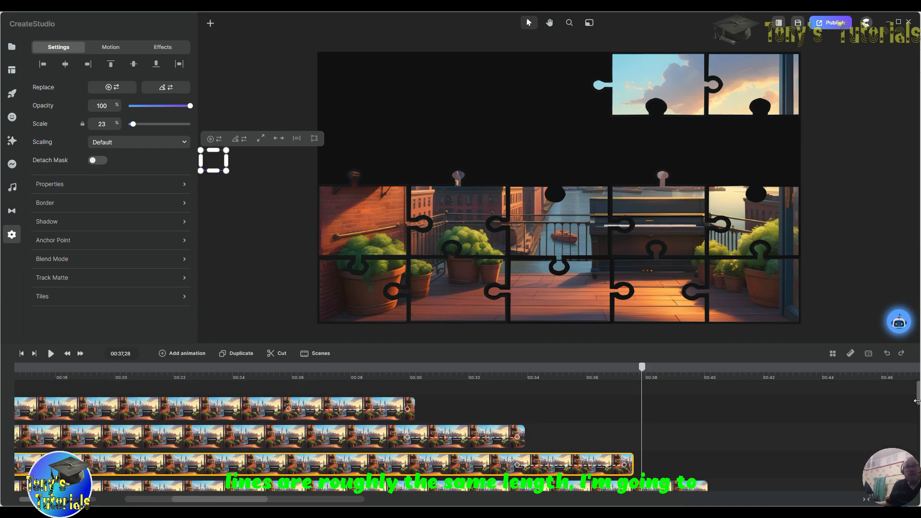
left_click(401, 408)
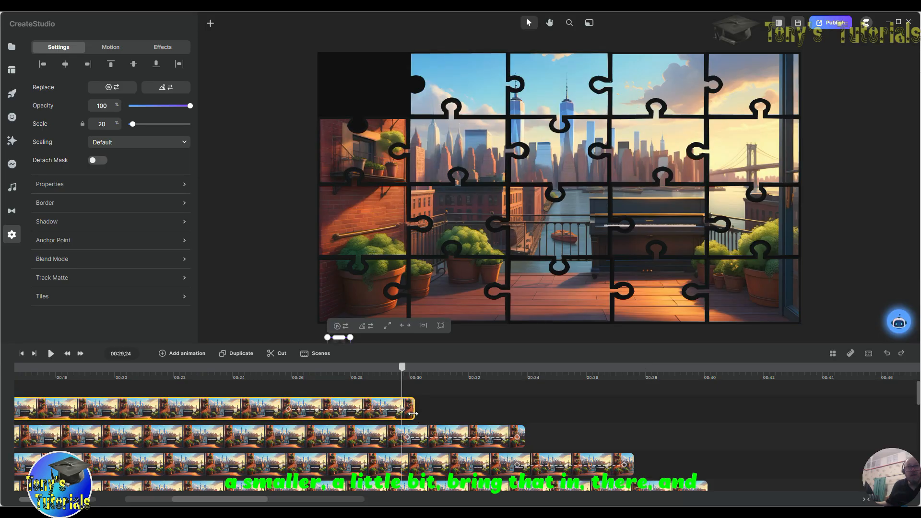
left_click_drag(410, 412, 407, 412)
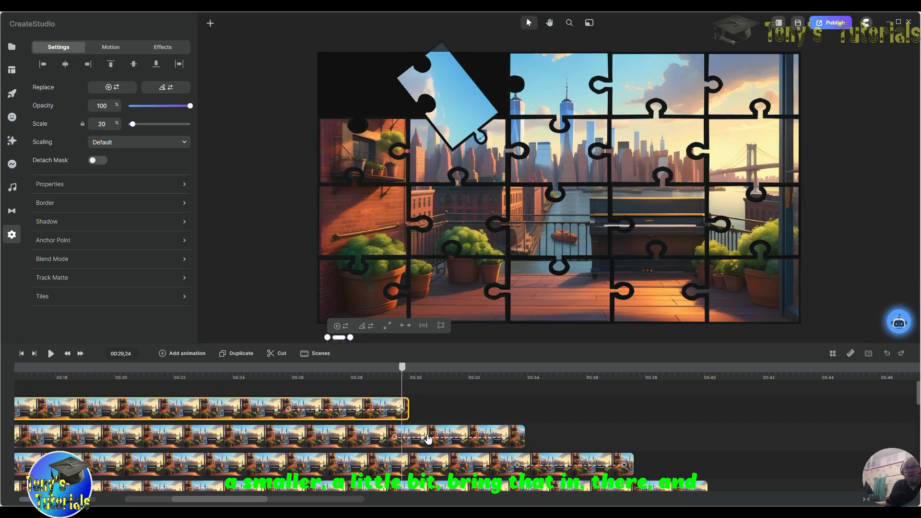
Step: Shift the second and third top-row pieces' exit animations earlier so each starts where the previous piece's animation ends
left_click(515, 440)
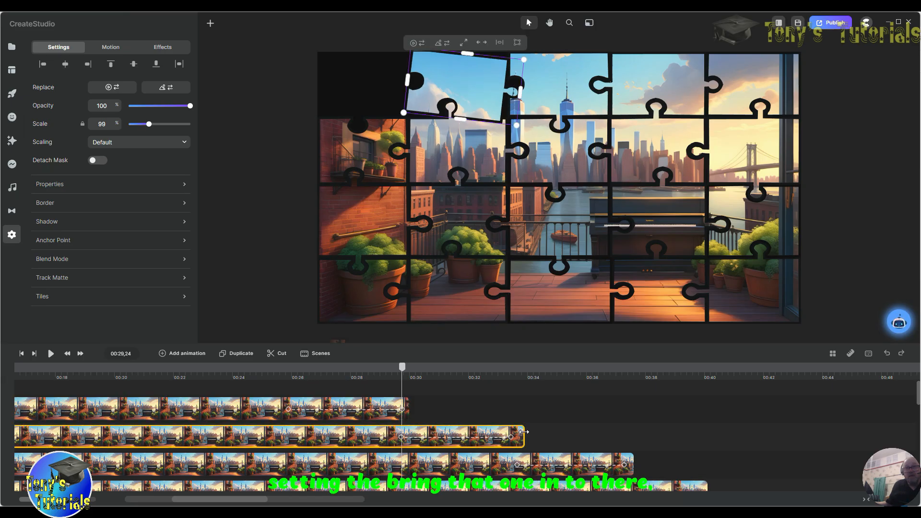
left_click(557, 463)
left_click_drag(556, 464, 562, 465)
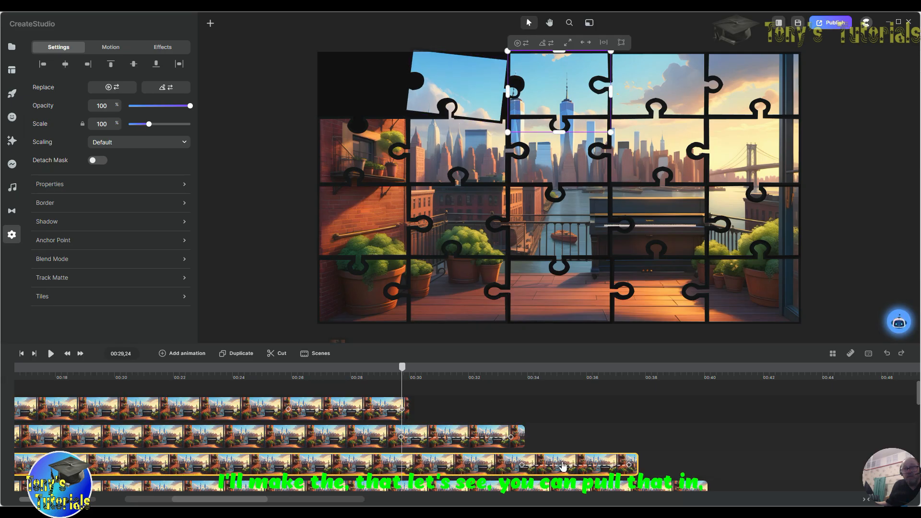
left_click(560, 465)
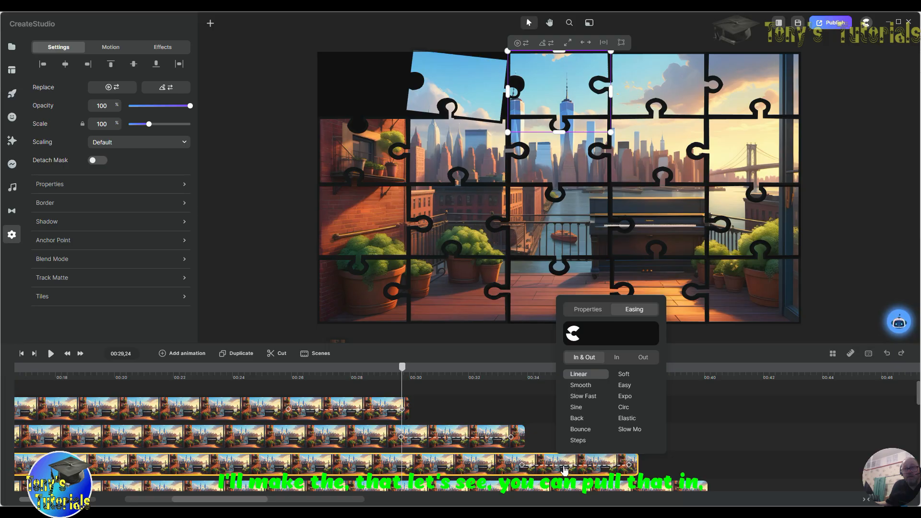
left_click_drag(560, 469, 554, 469)
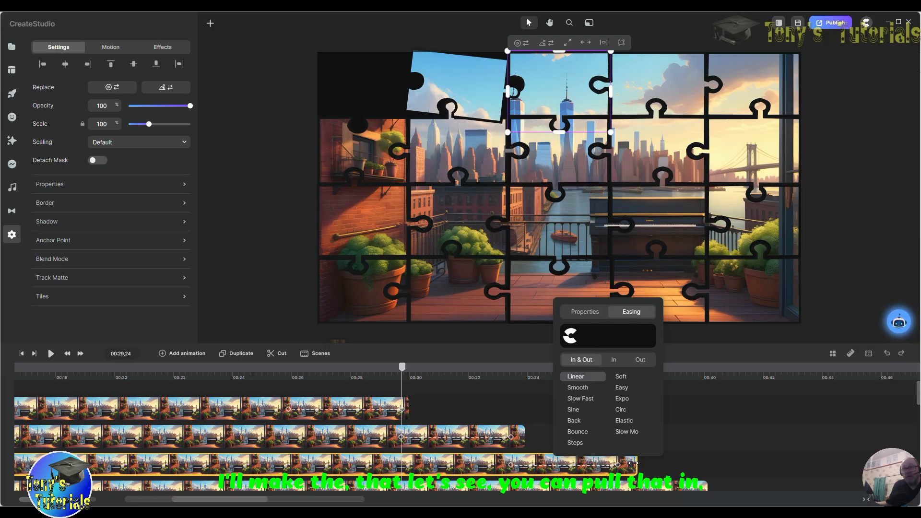
Step: Trim the end of the third top-row piece's clip slightly closer to its last keyframe
left_click_drag(632, 462, 626, 463)
left_click(733, 448)
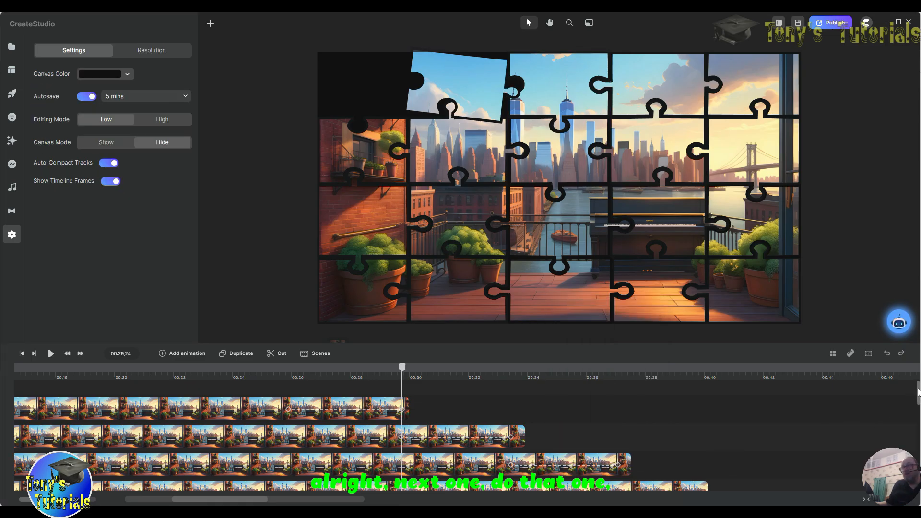
Step: Check which timeline clips belong to the first four top-row pieces, with the full puzzle shown at 00:23,21
left_click_drag(917, 391, 917, 401)
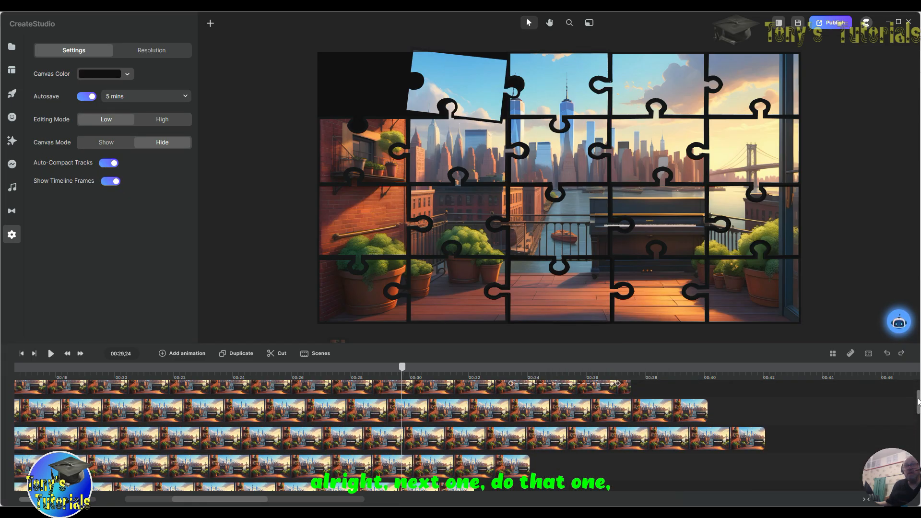
left_click(670, 415)
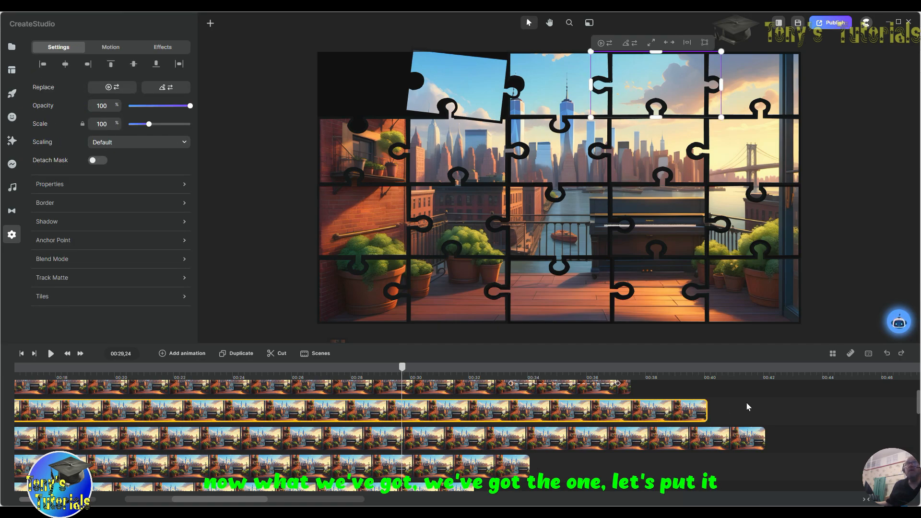
scroll(748, 406, "up", 3)
left_click(230, 425)
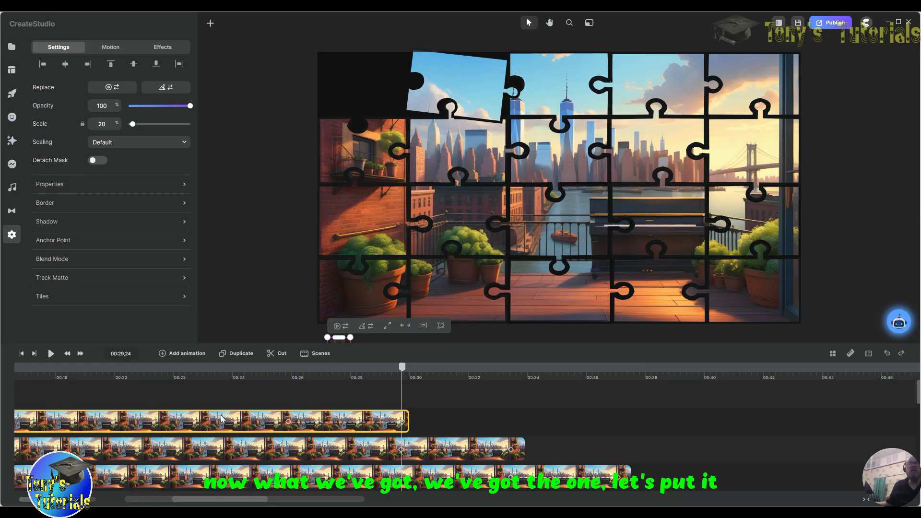
left_click(222, 374)
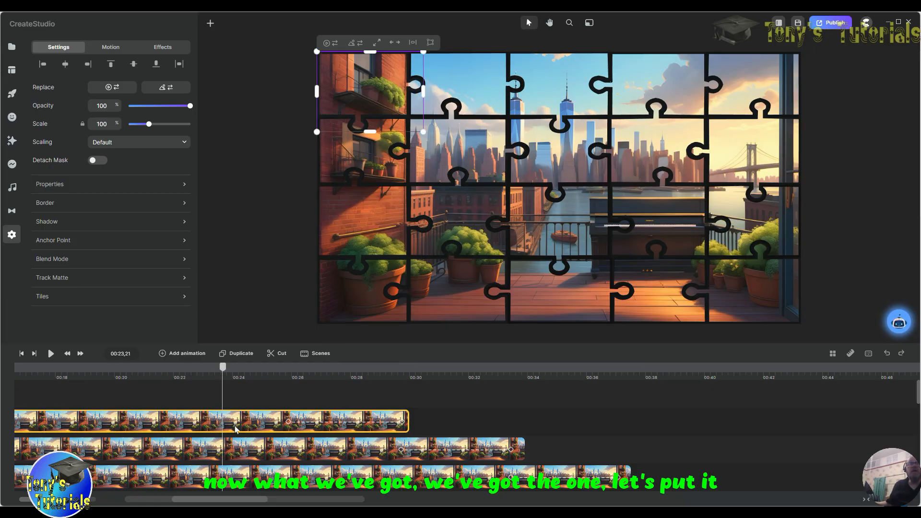
left_click(239, 453)
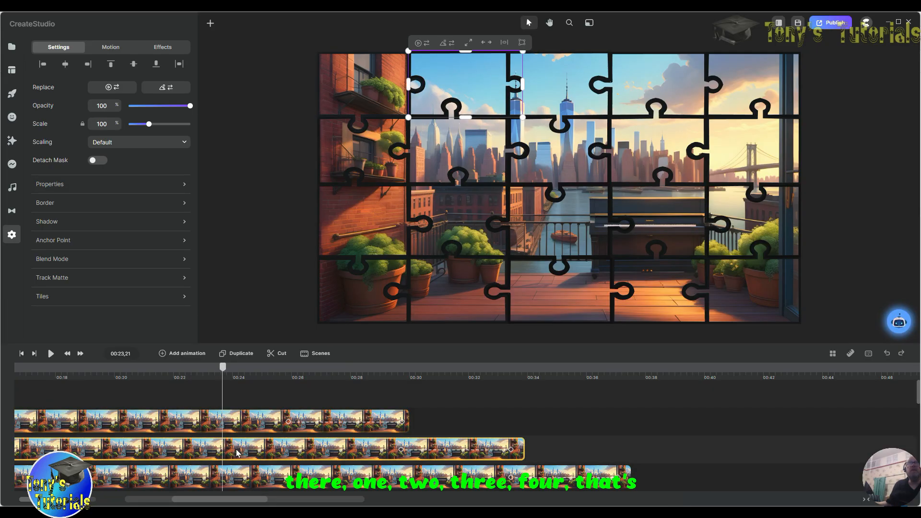
left_click(239, 475)
scroll(255, 468, "down", 2)
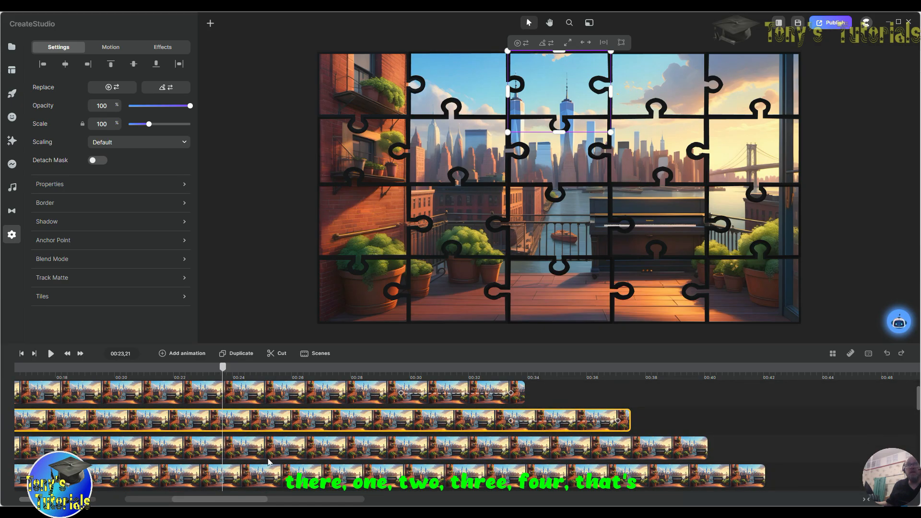
Step: Extend the fourth top-row piece's clip to about 00:42 and place the playhead at 00:37,04, the third piece's last keyframe
left_click(256, 445)
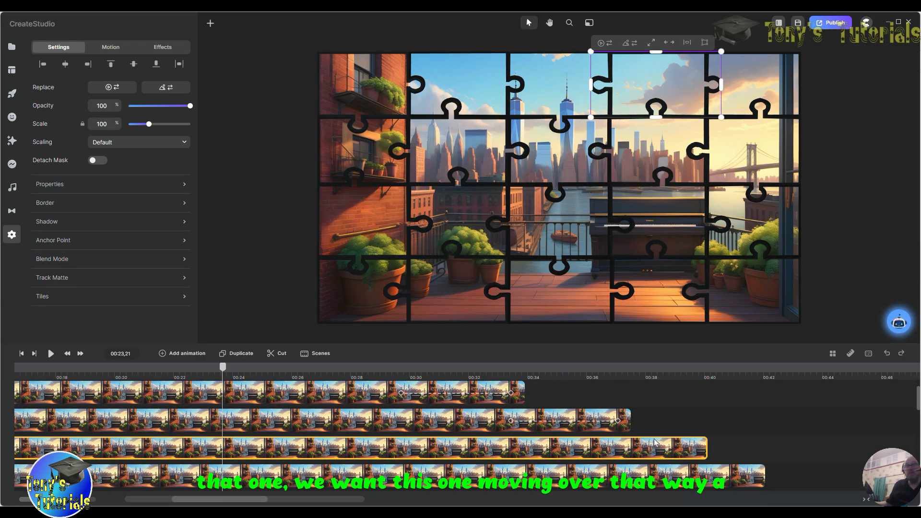
left_click_drag(723, 446, 765, 445)
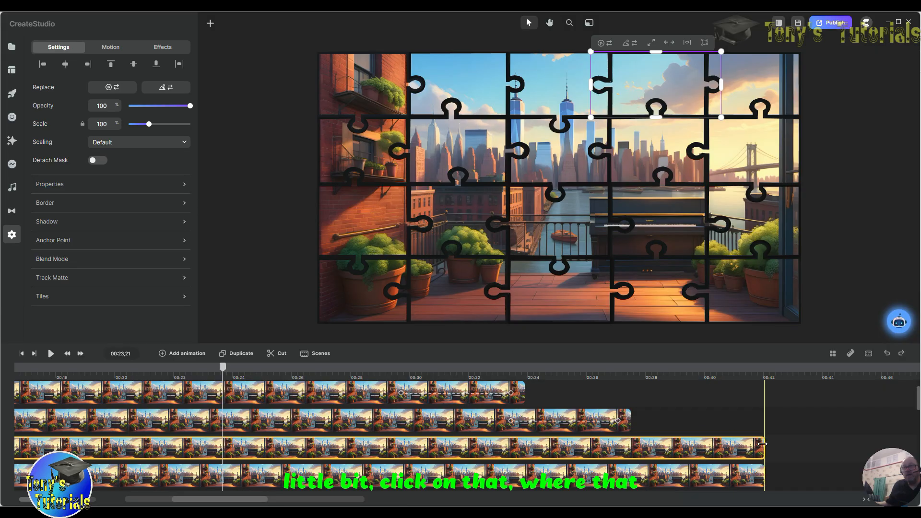
left_click(613, 378)
left_click_drag(612, 377, 618, 380)
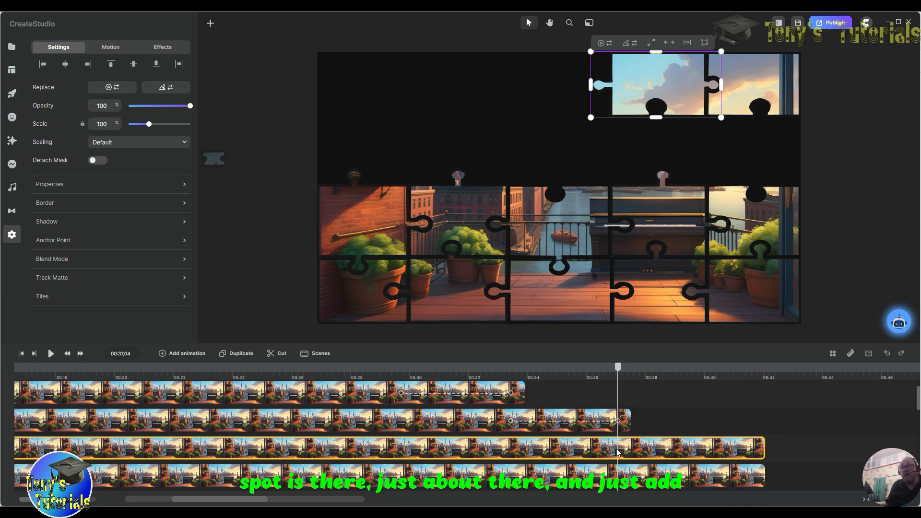
Step: Add an animation to the fourth top-row piece at 00:37,04 with Linear easing and the Position, Scale and Rotation properties
left_click(163, 353)
left_click(187, 263)
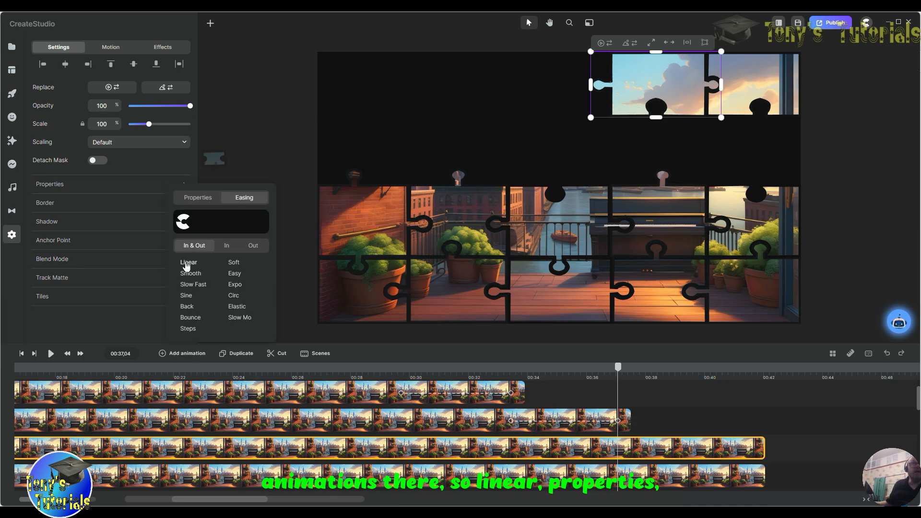
left_click(197, 197)
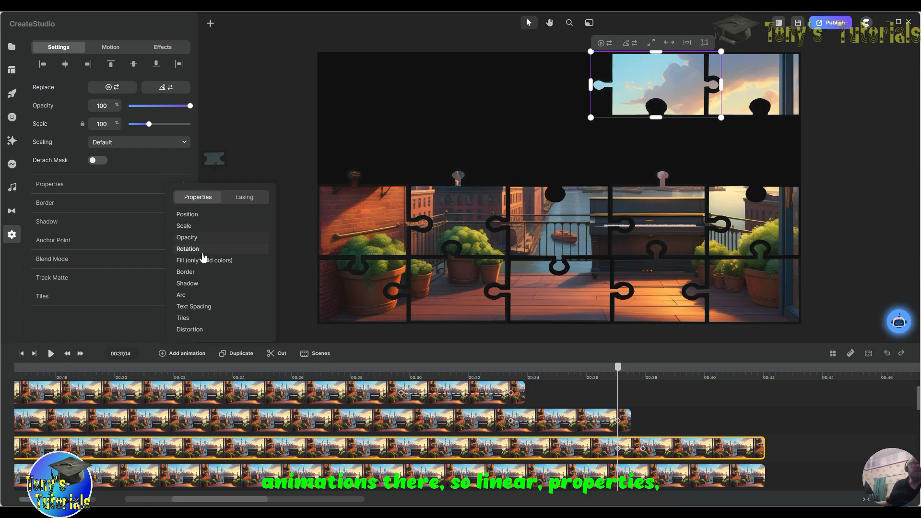
left_click(185, 225)
left_click(187, 249)
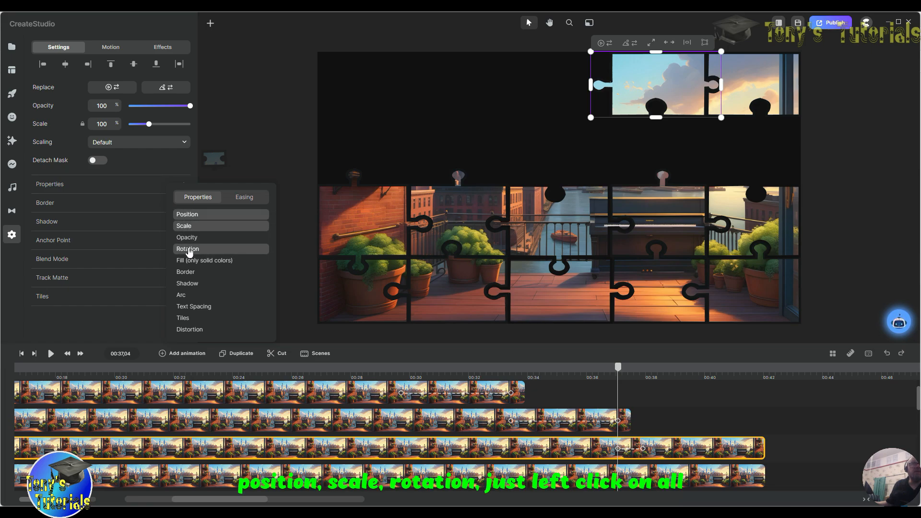
left_click(218, 275)
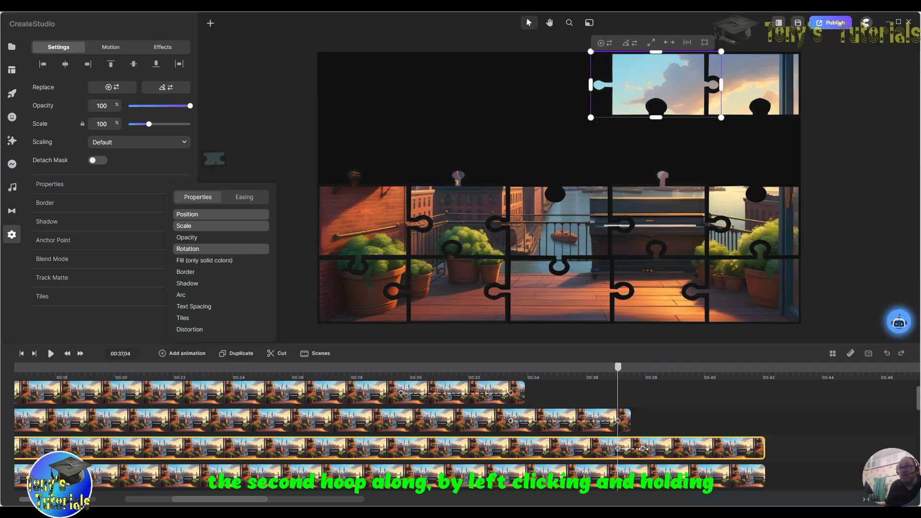
Step: Move the fourth piece's end keyframe to 00:40,13 with its clip trimmed just after, and there rotate it, shrink it to 41% and place it above the canvas
left_click_drag(647, 448, 725, 452)
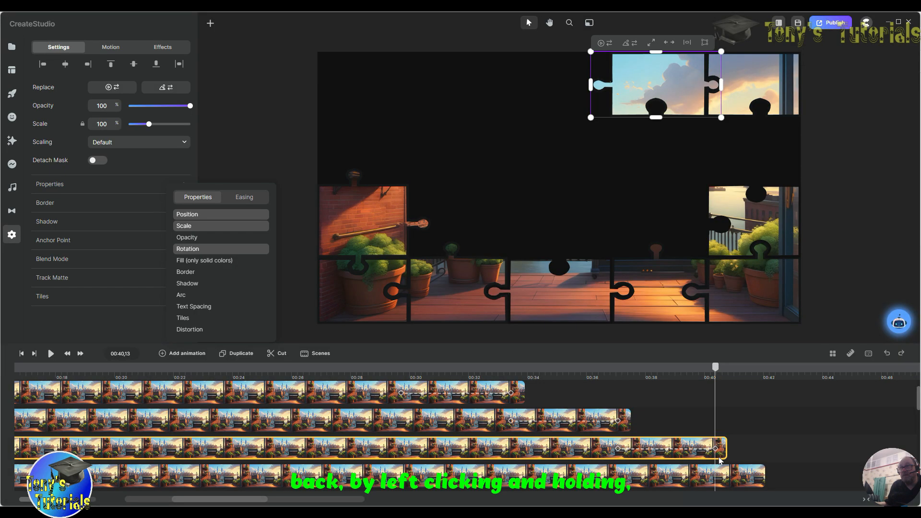
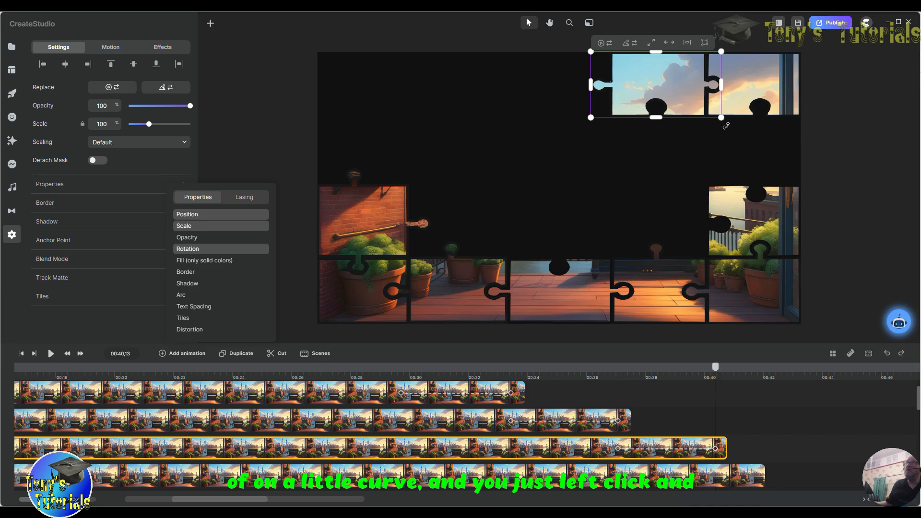
left_click(726, 125)
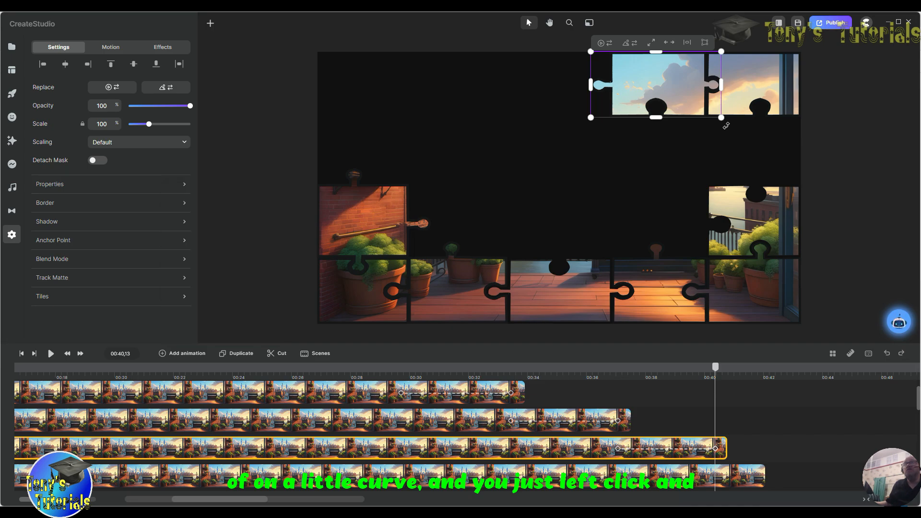
mouse_move(726, 125)
left_mouse_down()
mouse_move(736, 98)
mouse_move(697, 17)
mouse_move(674, 32)
mouse_move(705, 58)
mouse_move(690, 34)
mouse_move(657, 19)
mouse_move(710, 57)
mouse_move(729, 126)
left_mouse_up()
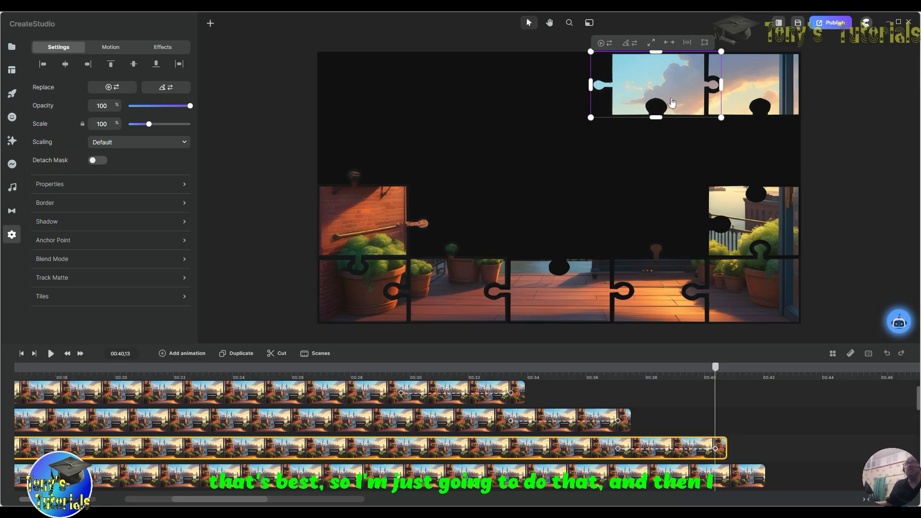
left_click_drag(674, 102, 664, 96)
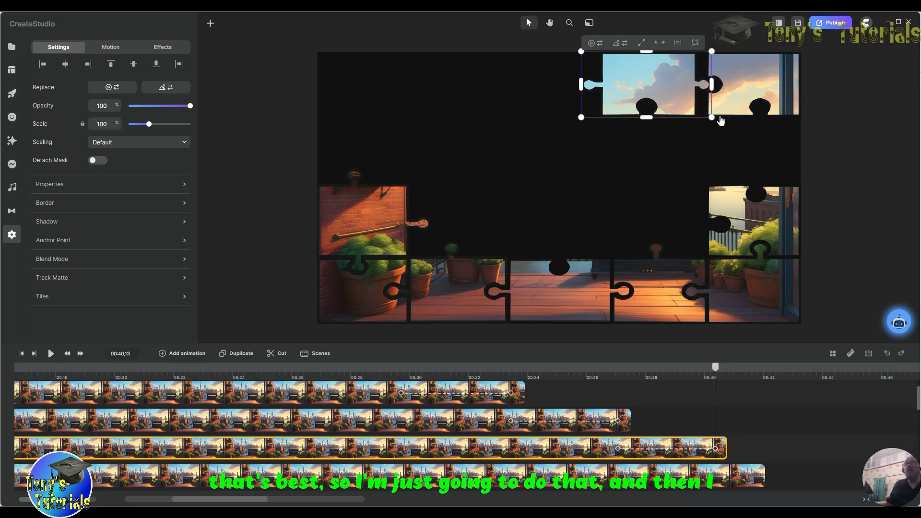
left_click_drag(711, 118, 352, 33)
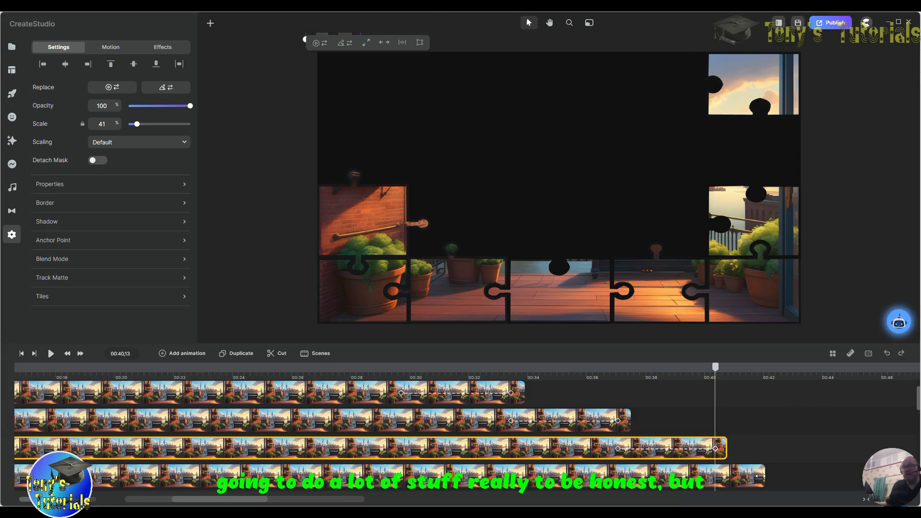
Step: Extend the top-right piece's clip past 00:44 and add a Linear animation of Position, Scale and Rotation at 00:40,14
left_click_drag(762, 476, 843, 466)
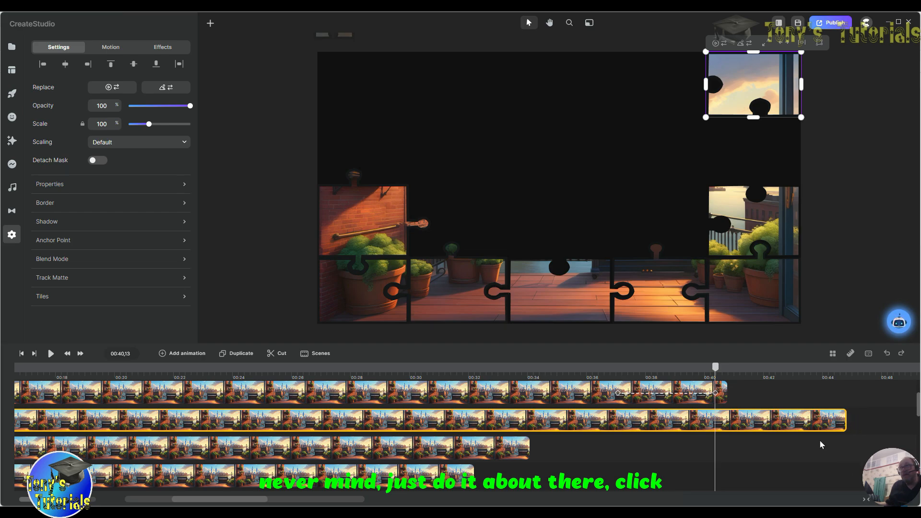
left_click_drag(715, 368, 716, 368)
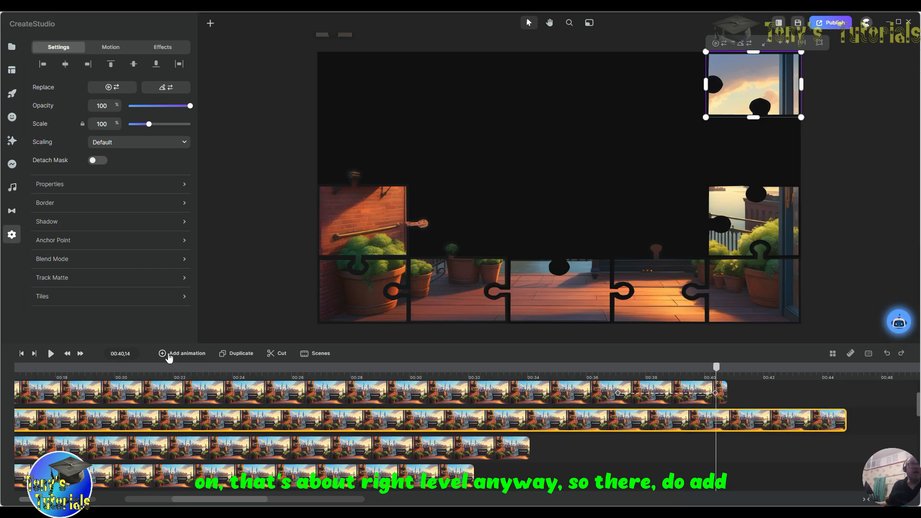
left_click(163, 356)
left_click(185, 213)
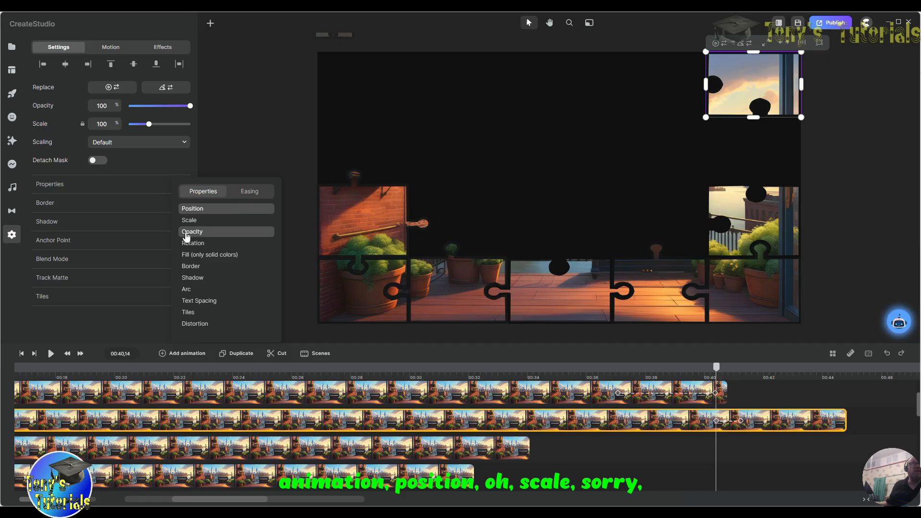
left_click(185, 225)
left_click(186, 232)
left_click(187, 243)
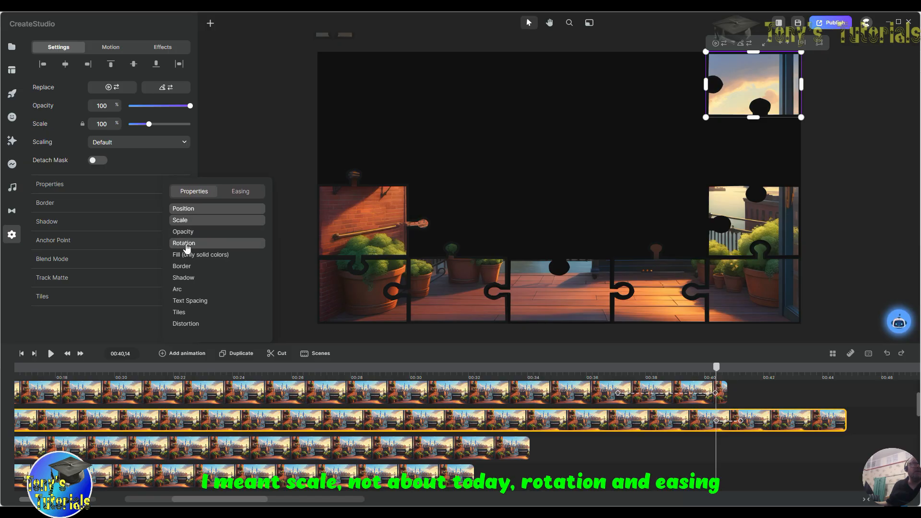
left_click(240, 191)
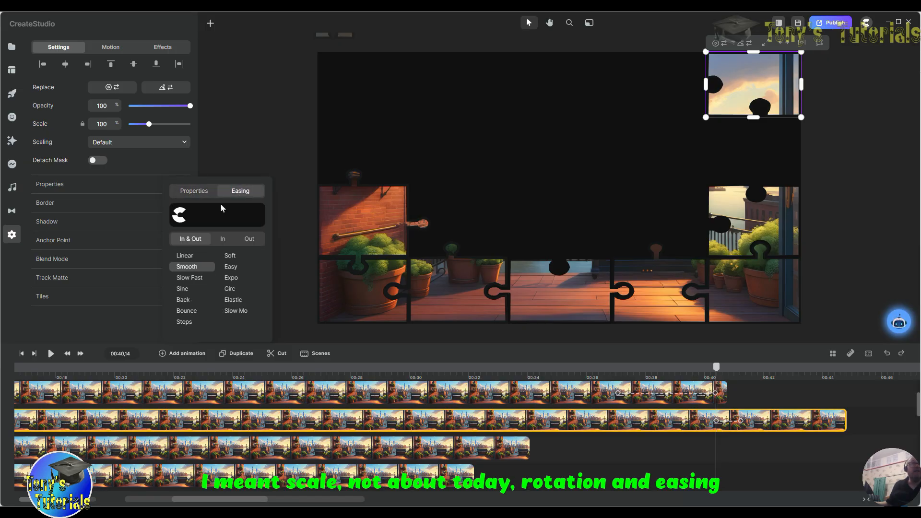
left_click(177, 256)
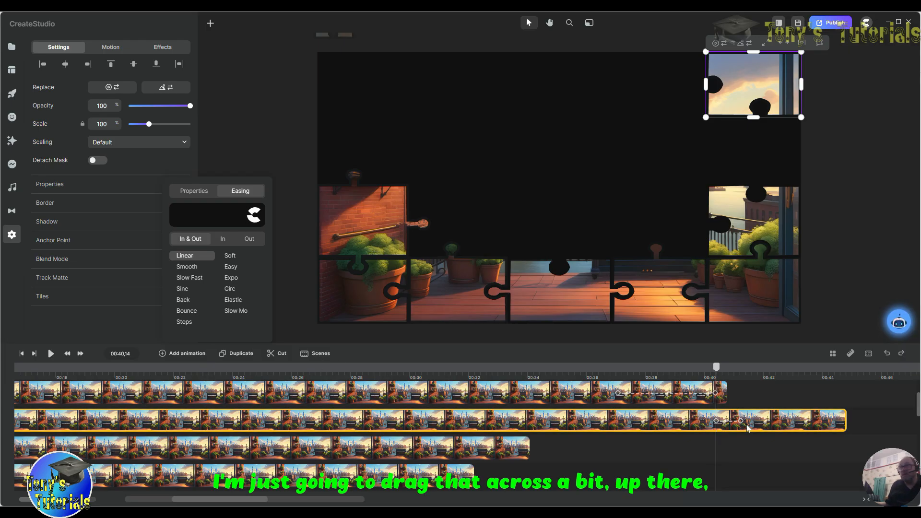
Step: Move the top-right piece's end keyframe to 00:43,26, trim its clip just after, and there shrink it to 64% above the canvas
mouse_move(742, 420)
left_mouse_down()
mouse_move(837, 423)
mouse_move(830, 437)
left_mouse_up()
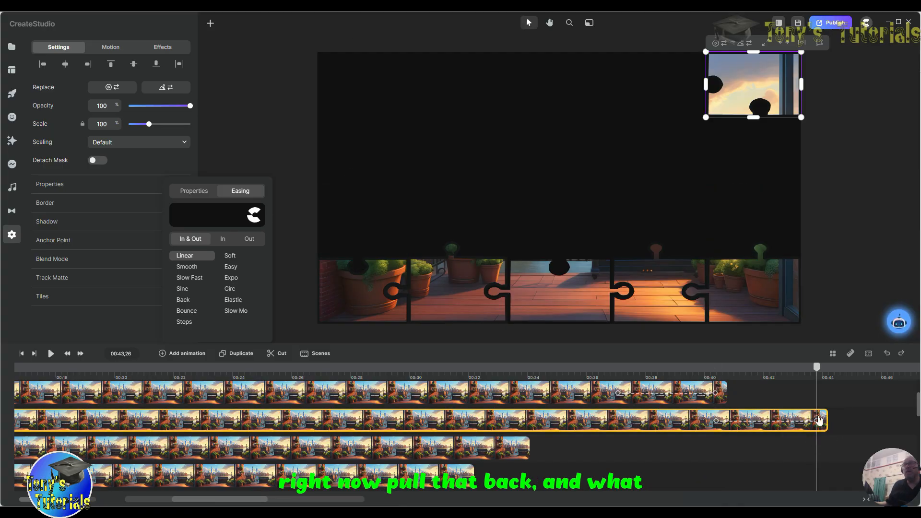
left_click_drag(805, 119, 595, 29)
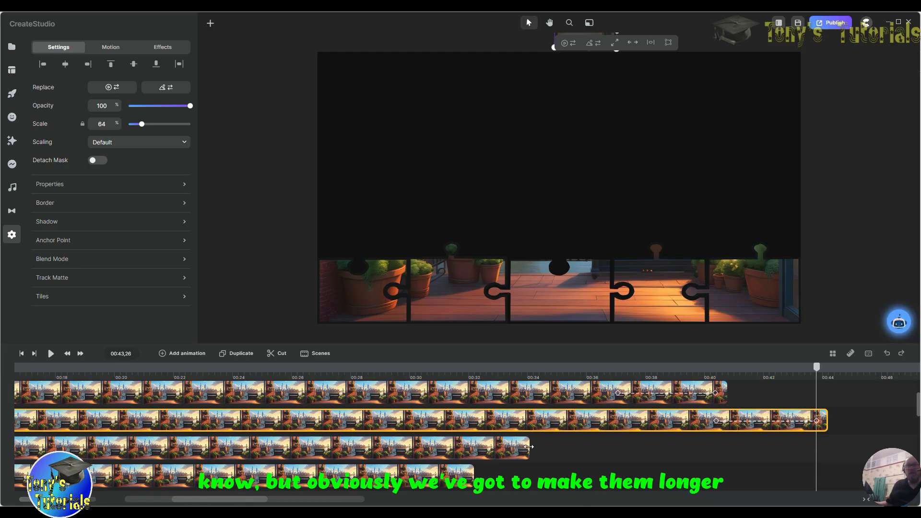
Step: Extend the clips of the first four second-row pieces to about 00:48, 00:52, 00:53 and 00:55
left_click_drag(528, 447, 916, 433)
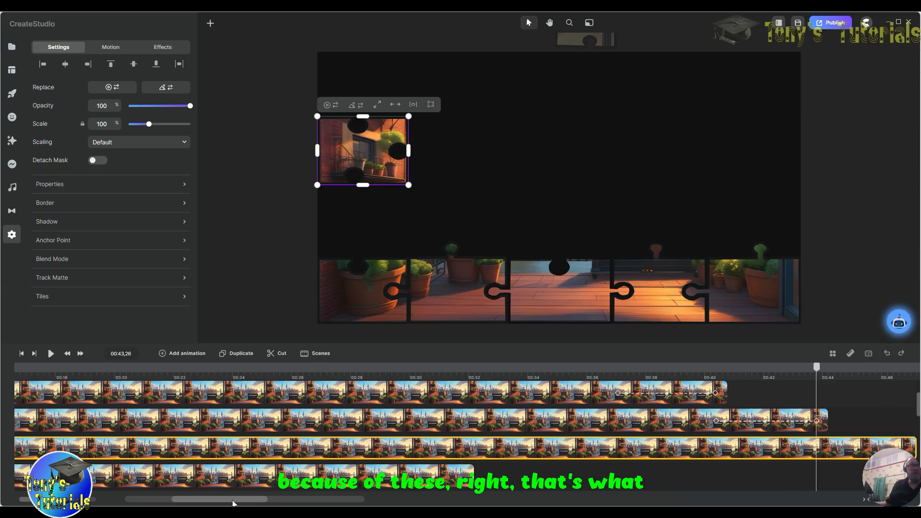
left_click_drag(237, 503, 265, 504)
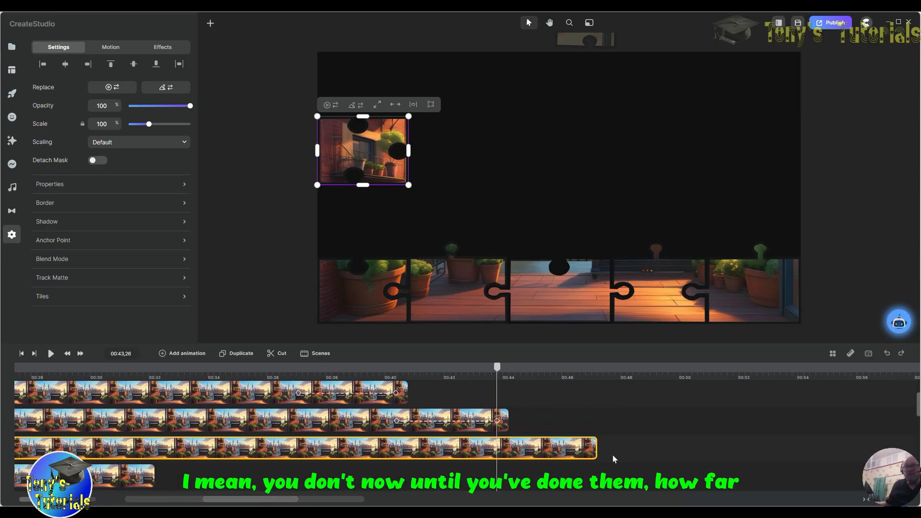
left_click_drag(596, 449, 617, 449)
left_click_drag(151, 477, 750, 415)
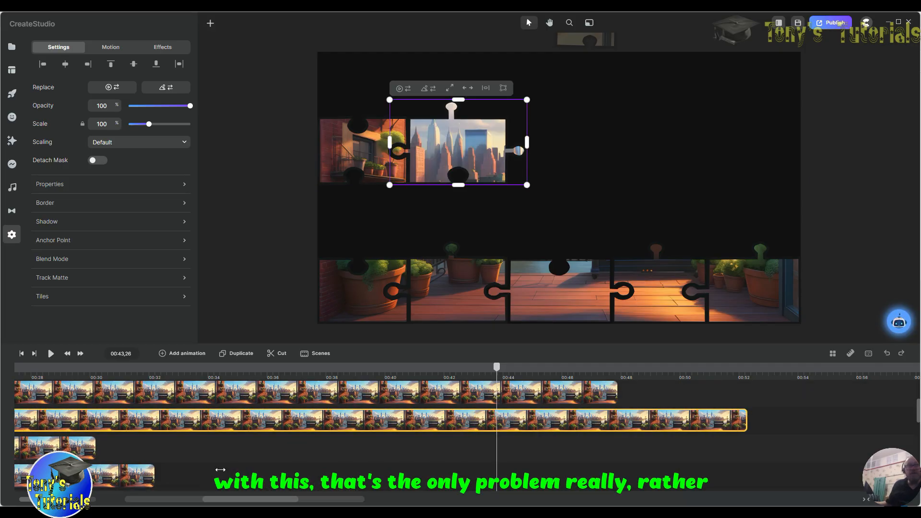
left_click_drag(191, 441, 782, 447)
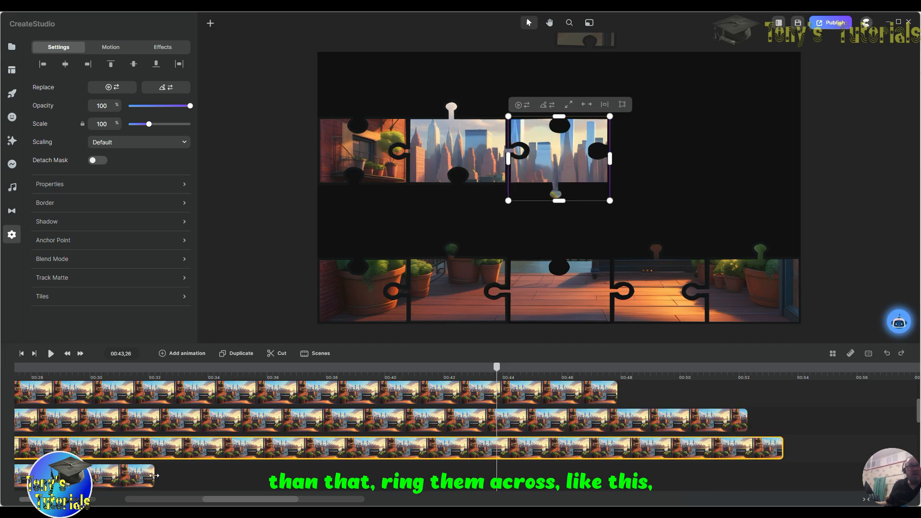
left_click_drag(154, 475, 828, 443)
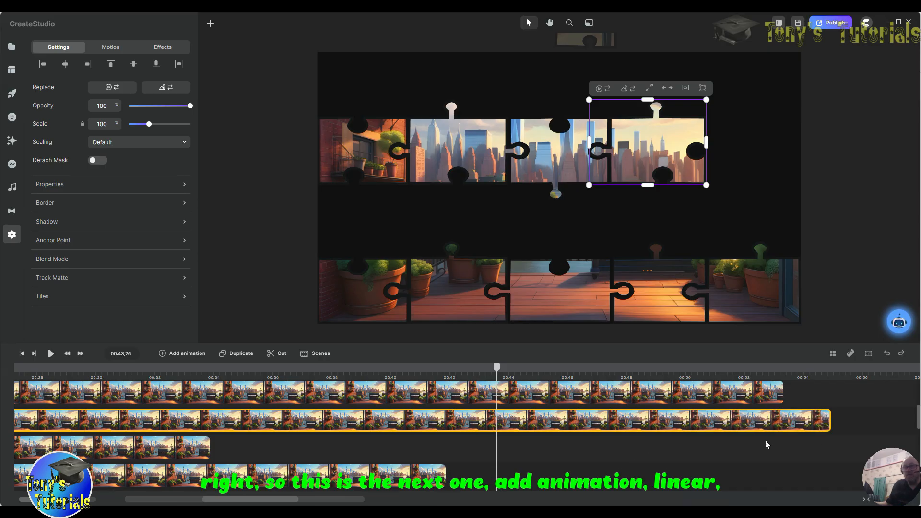
Step: Add a Linear animation of Position, Scale and Rotation to the second row's first piece at 00:43,26
scroll(764, 443, "up", 3)
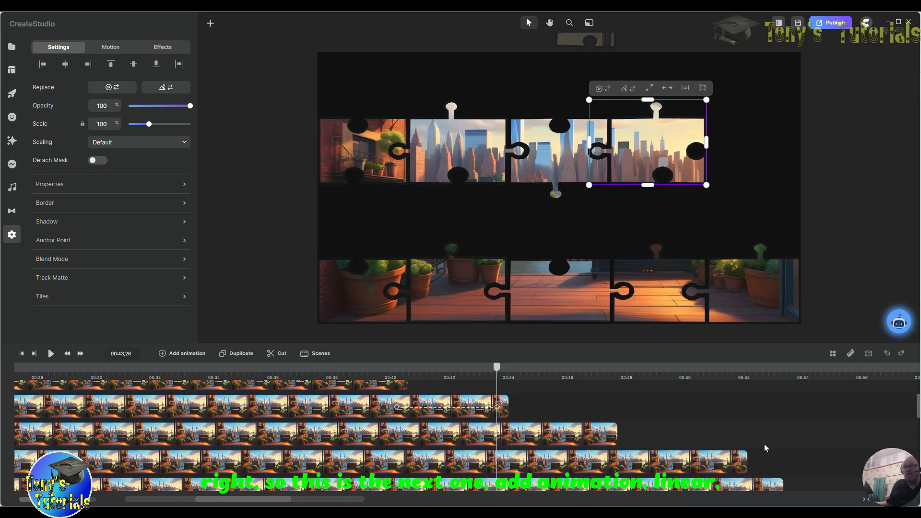
left_click(497, 434)
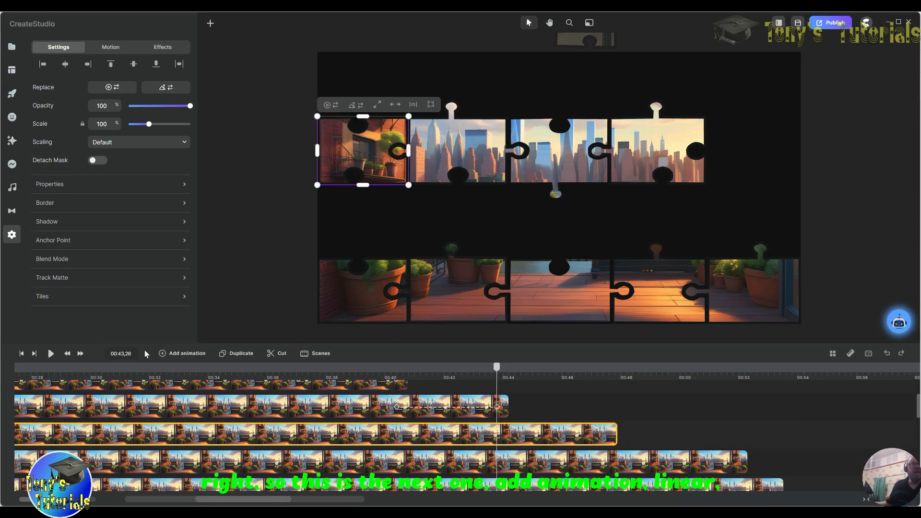
left_click(175, 355)
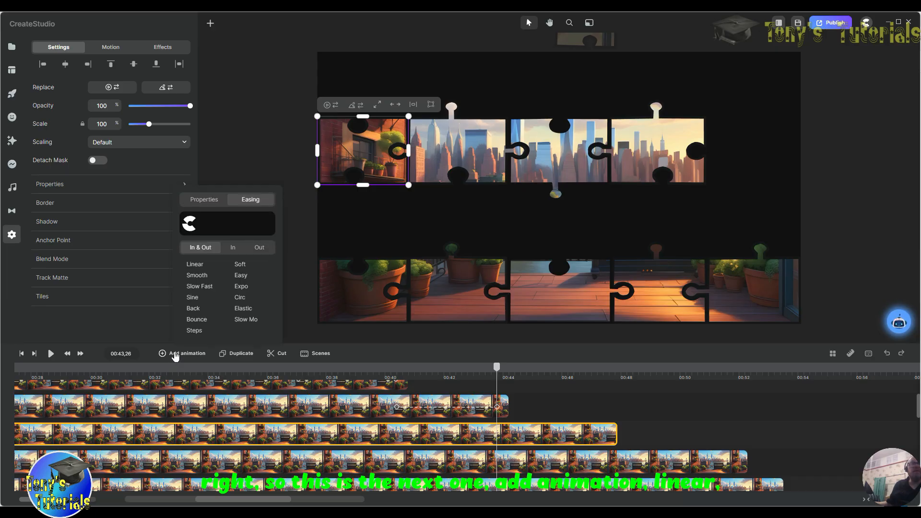
left_click(195, 267)
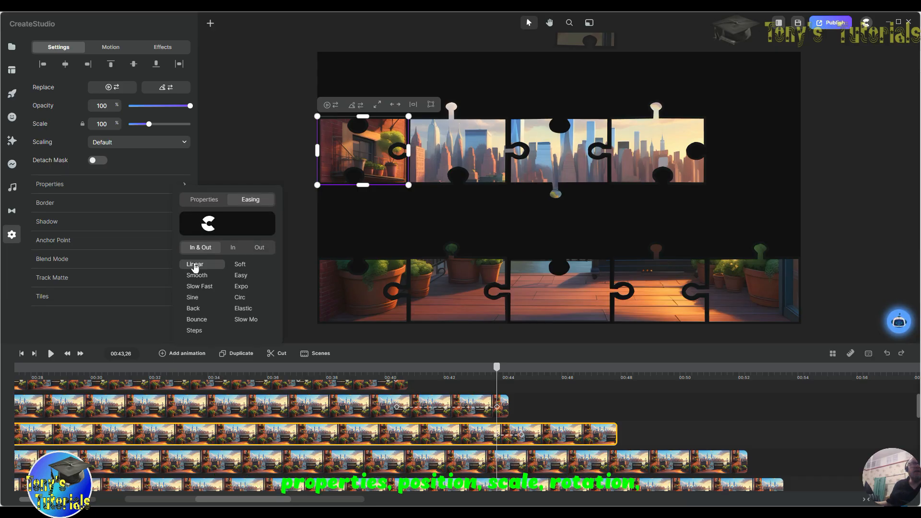
left_click(205, 199)
left_click(210, 217)
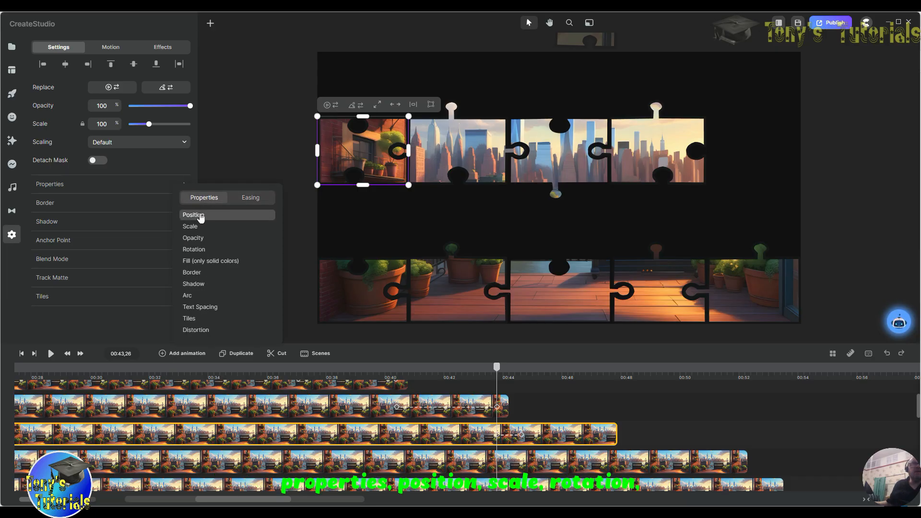
left_click(194, 229)
left_click(191, 251)
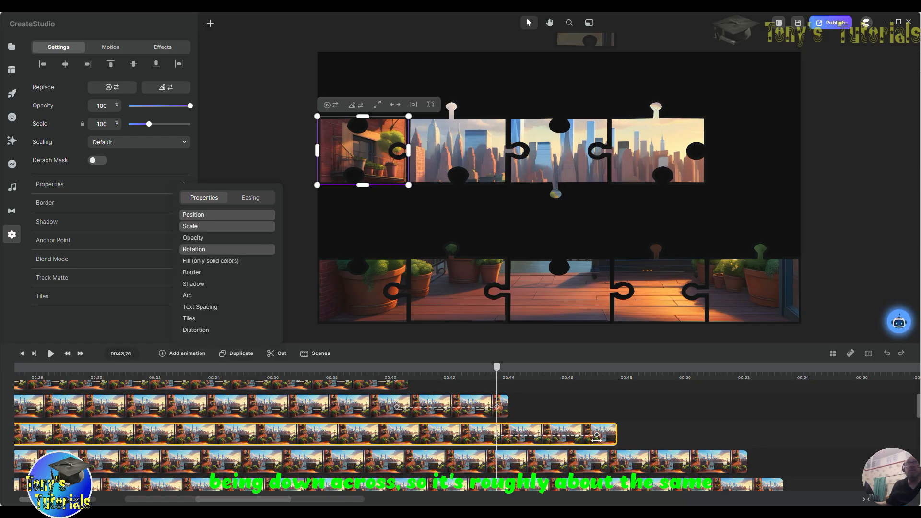
Step: At the first second-row piece's end keyframe at 00:47,08, rotate it twice around, shrink it and place it beyond the canvas's upper-right corner
left_click(596, 438)
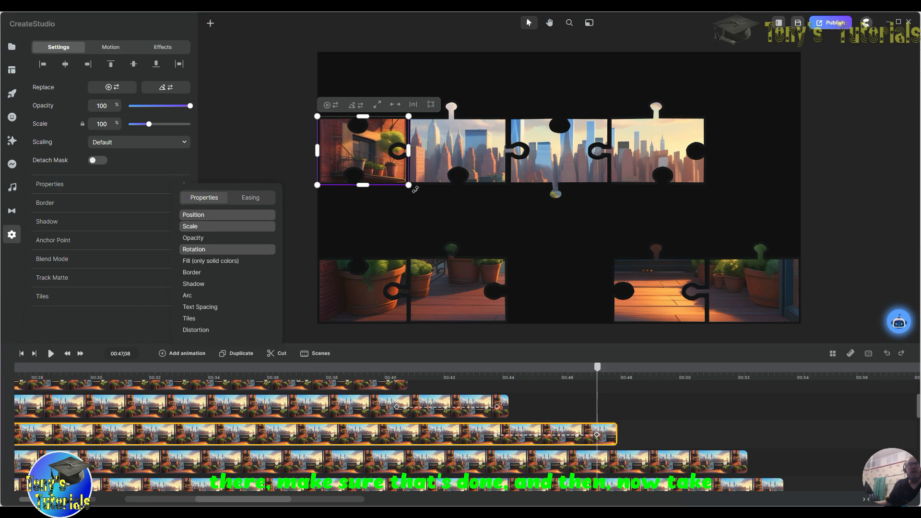
mouse_move(415, 189)
left_mouse_down()
mouse_move(355, 211)
mouse_move(383, 206)
mouse_move(419, 175)
mouse_move(312, 200)
mouse_move(411, 181)
mouse_move(380, 200)
mouse_move(411, 186)
left_mouse_up()
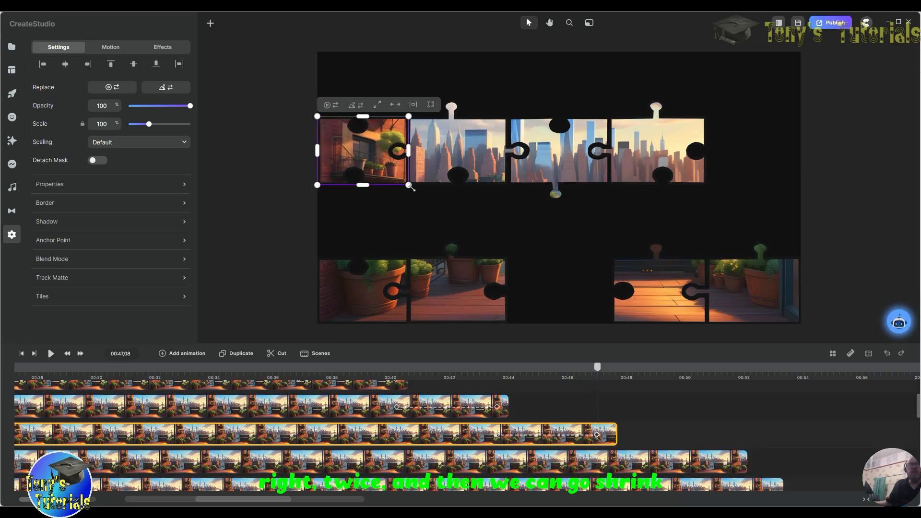
left_click_drag(410, 186, 861, 59)
Step: Add a Linear In & Out animation of Position, Scale and Rotation to the second row's second piece at 00:47,08
left_click(477, 174)
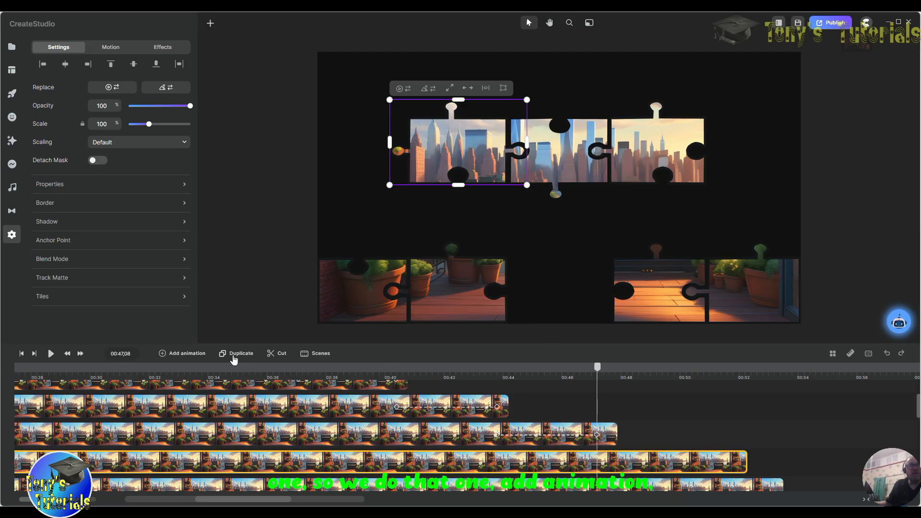
left_click(168, 355)
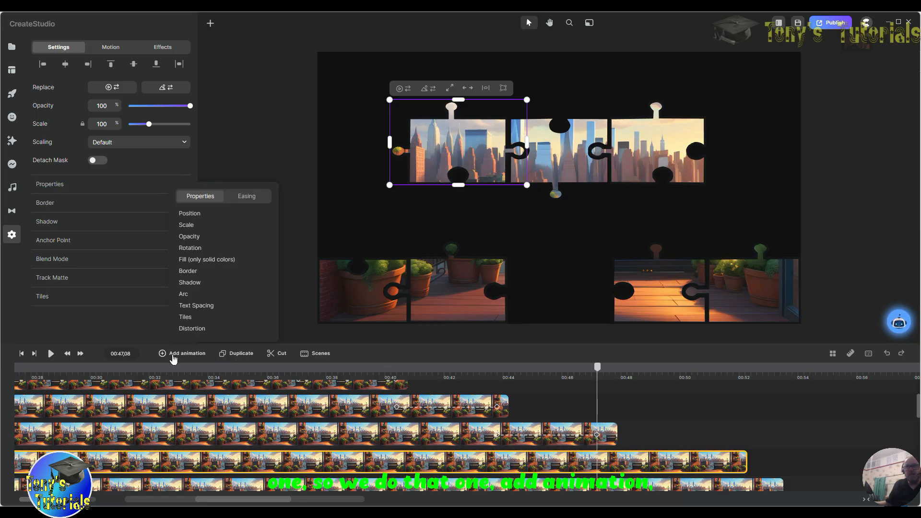
left_click(202, 213)
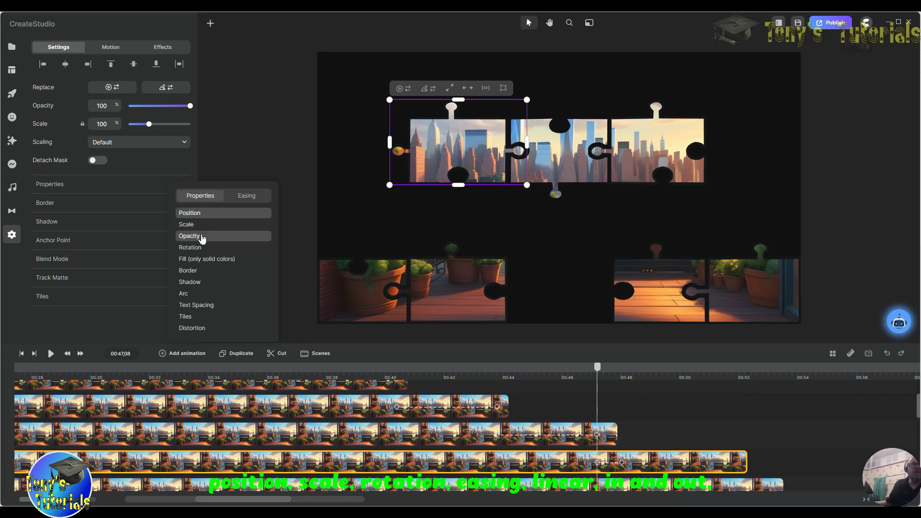
left_click(199, 224)
left_click(203, 248)
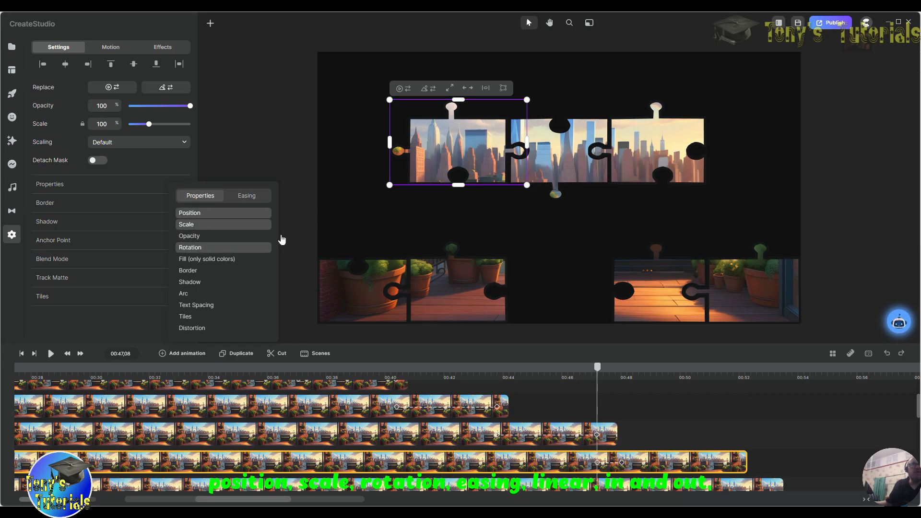
left_click(262, 203)
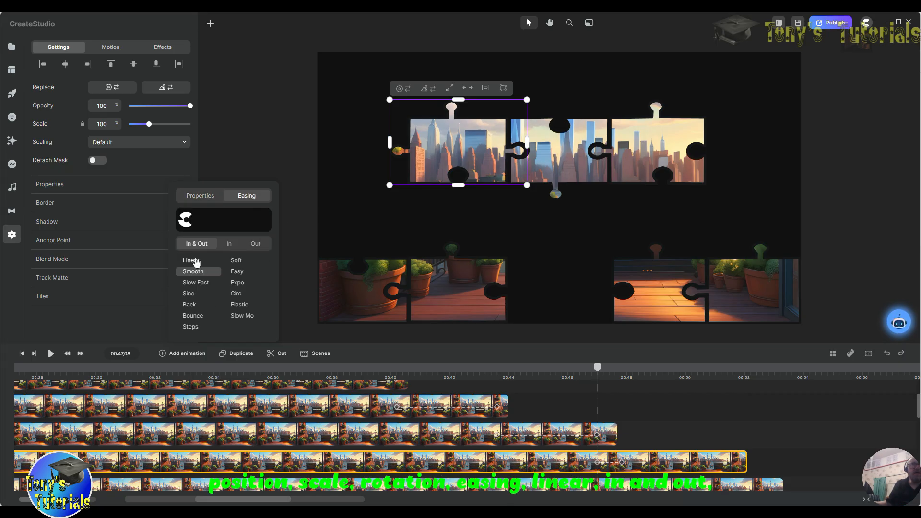
left_click(191, 261)
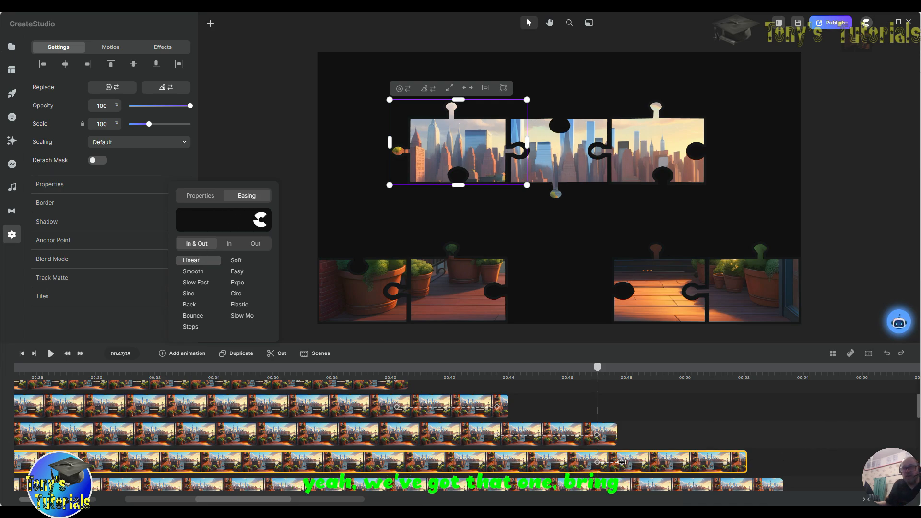
Step: Move the second piece's end keyframe to 00:50,19, trim its clip just after, and there rotate it twice and shrink it to 26% right of the canvas
left_click_drag(622, 462, 687, 461)
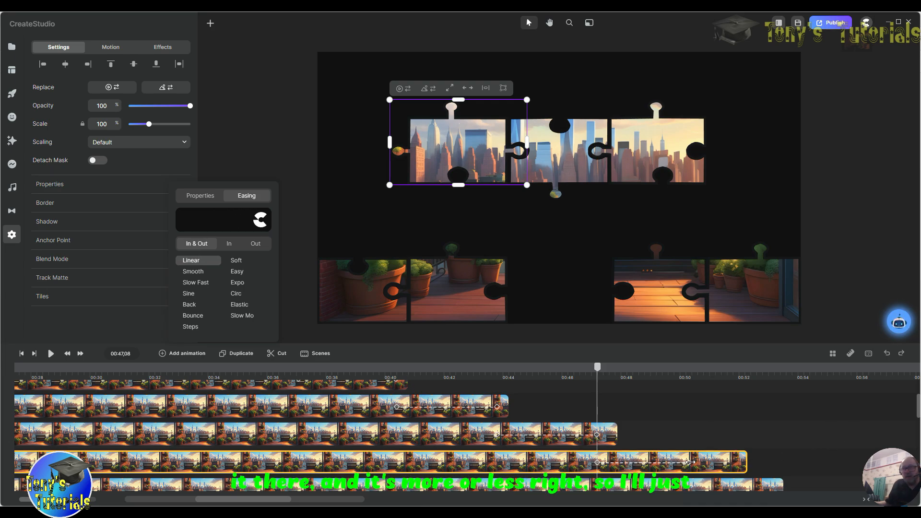
left_click_drag(743, 463, 699, 468)
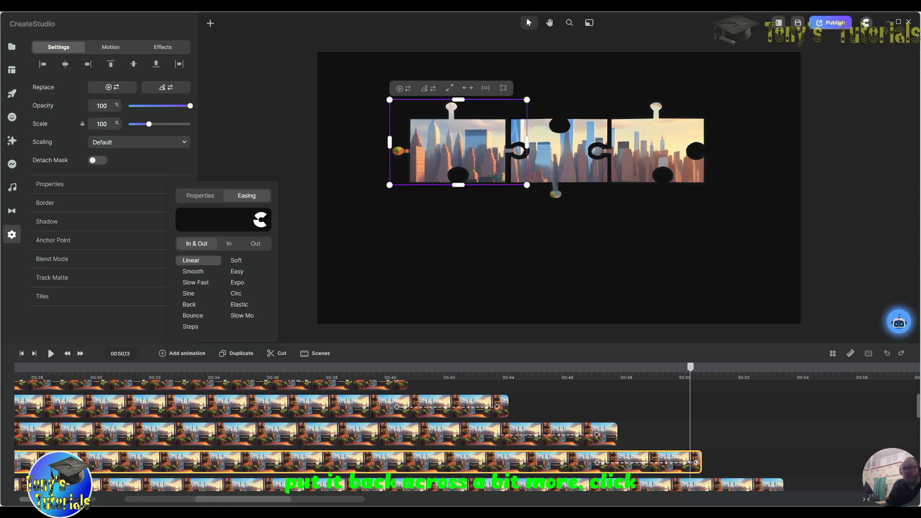
left_click(695, 462)
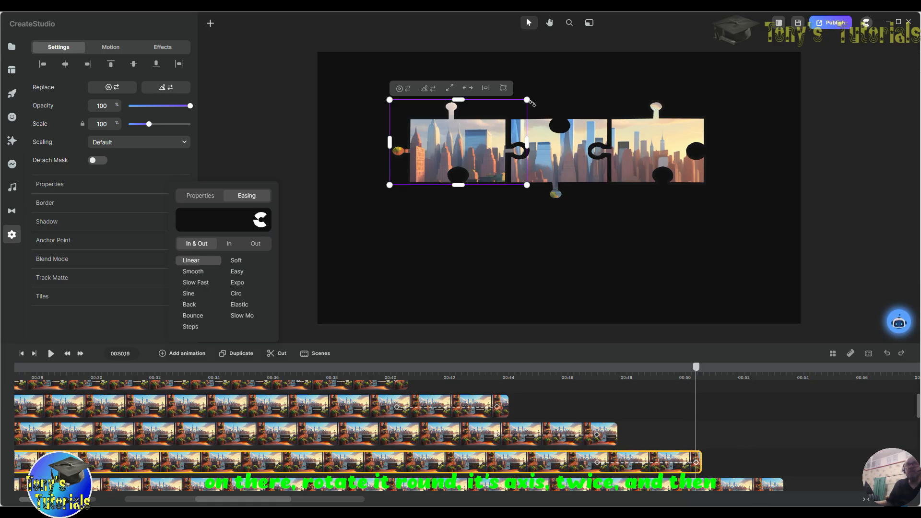
mouse_move(530, 102)
left_mouse_down()
mouse_move(384, 118)
mouse_move(327, 176)
mouse_move(400, 79)
mouse_move(531, 112)
mouse_move(479, 244)
mouse_move(341, 132)
mouse_move(480, 82)
mouse_move(523, 130)
mouse_move(521, 109)
left_mouse_up()
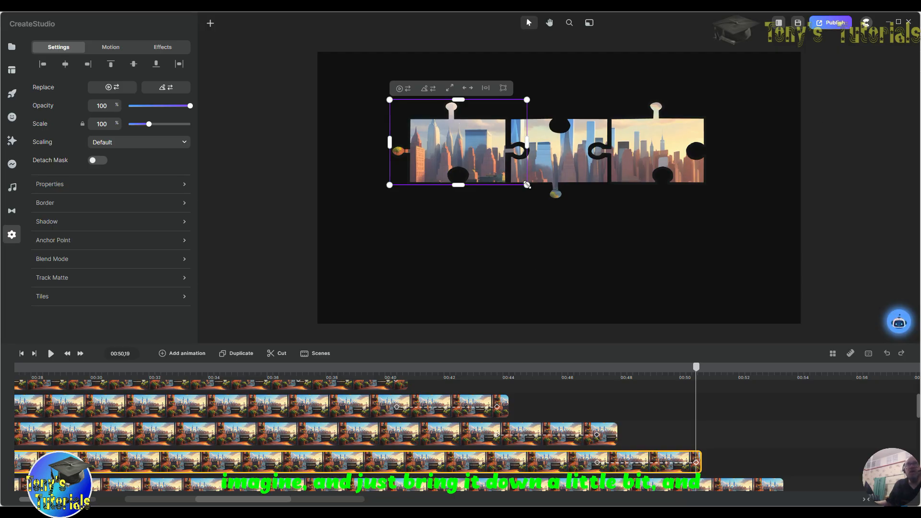
left_click_drag(512, 179, 846, 132)
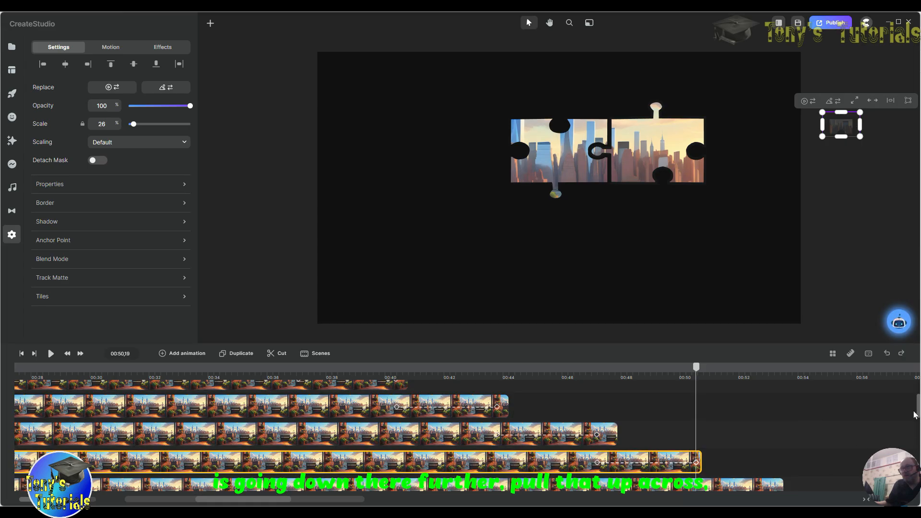
Step: Extend the second row's third piece's clip to about 00:54 and add a Linear animation of Position, Scale and Rotation at 00:50,19
left_click_drag(917, 411, 917, 421)
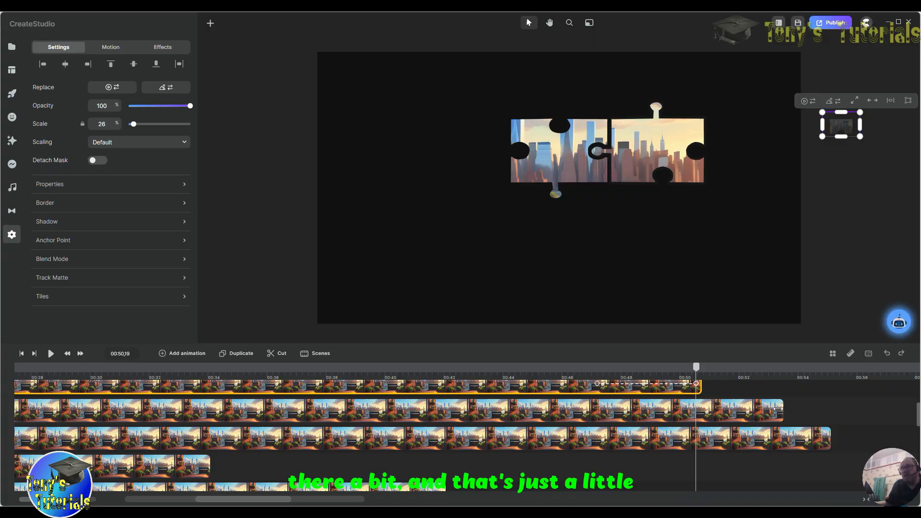
left_click_drag(778, 408, 787, 408)
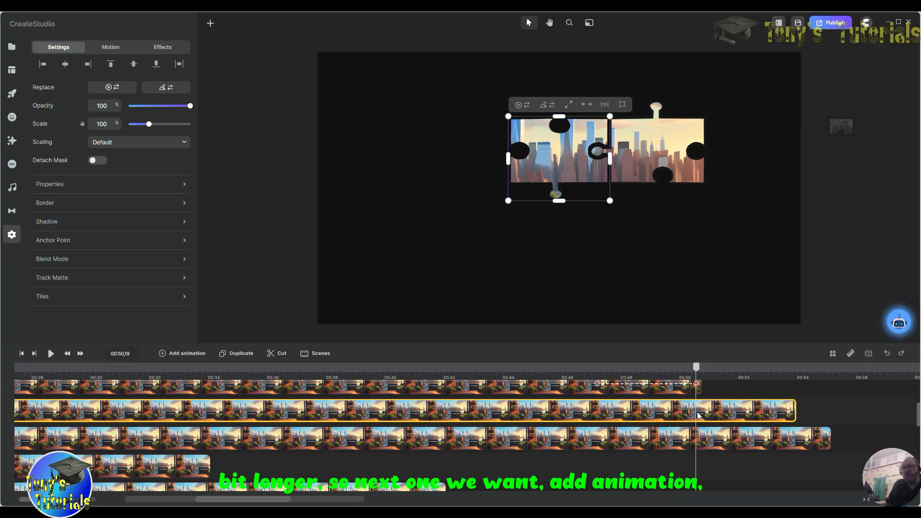
left_click(164, 353)
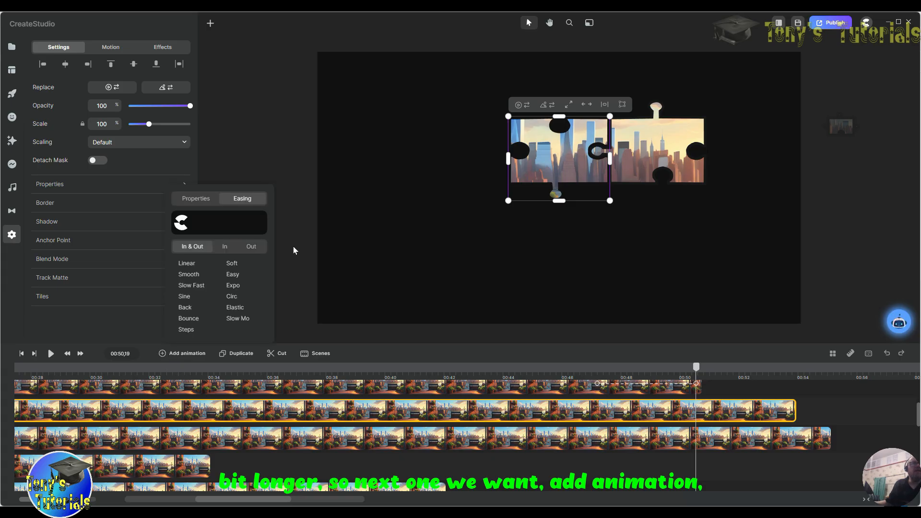
left_click(186, 266)
left_click(196, 198)
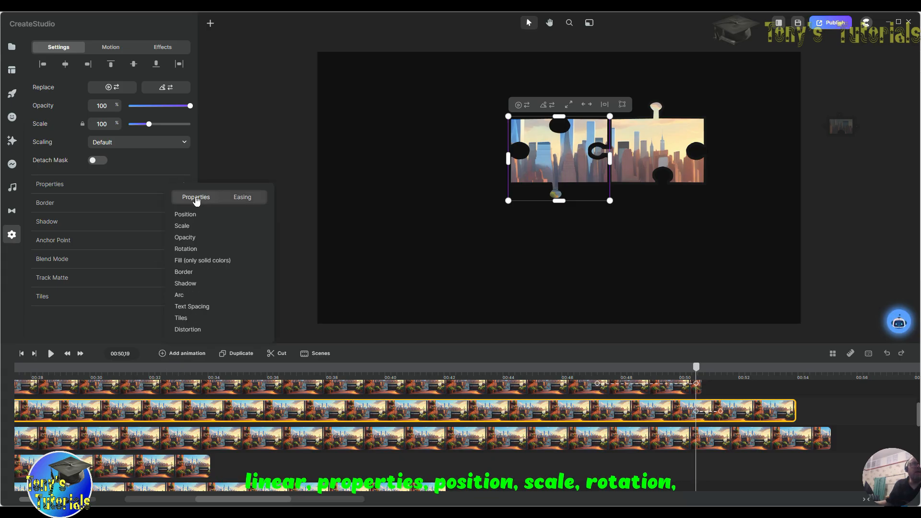
left_click(189, 228)
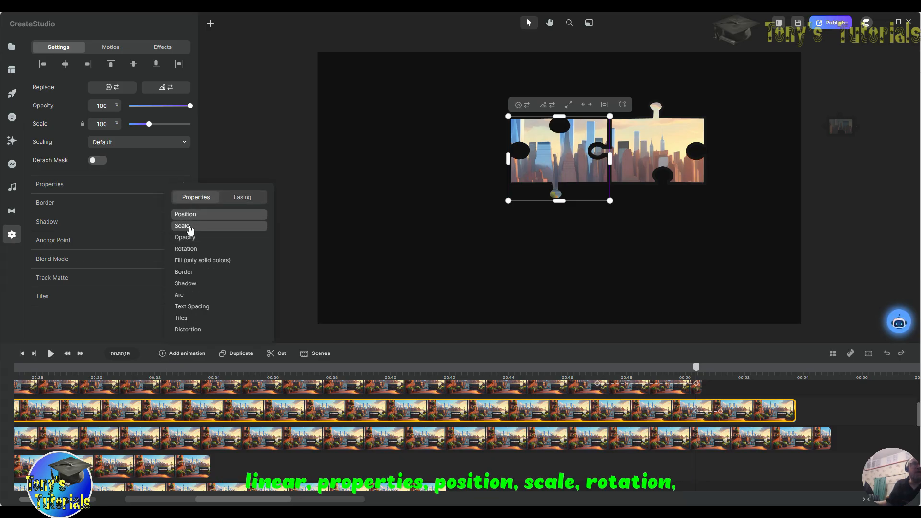
left_click(187, 251)
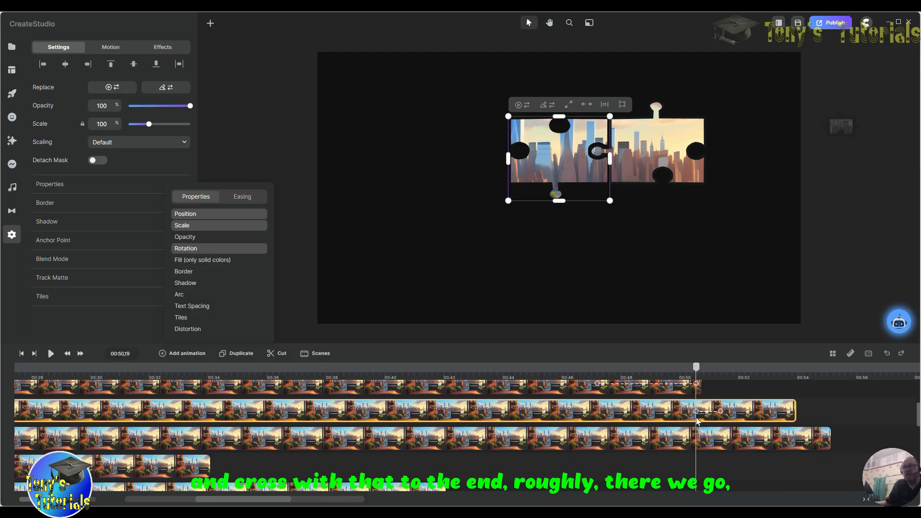
Step: Move the third piece's end keyframe to 00:53,23, and there rotate the piece, shrink it to 31% and place it right of the canvas
left_click_drag(722, 411, 790, 412)
left_click(789, 411)
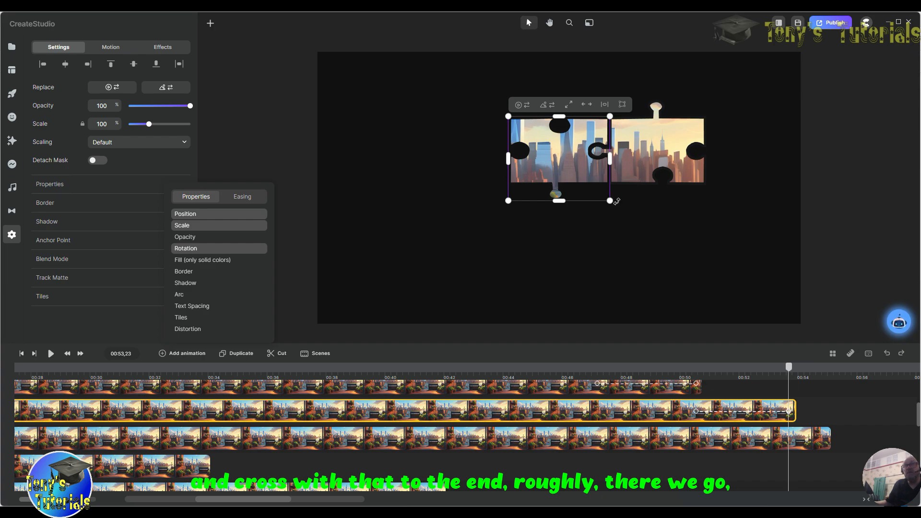
mouse_move(616, 201)
left_mouse_down()
mouse_move(625, 154)
mouse_move(636, 152)
mouse_move(627, 206)
mouse_move(559, 218)
mouse_move(477, 135)
mouse_move(610, 118)
mouse_move(625, 161)
mouse_move(610, 201)
left_mouse_up()
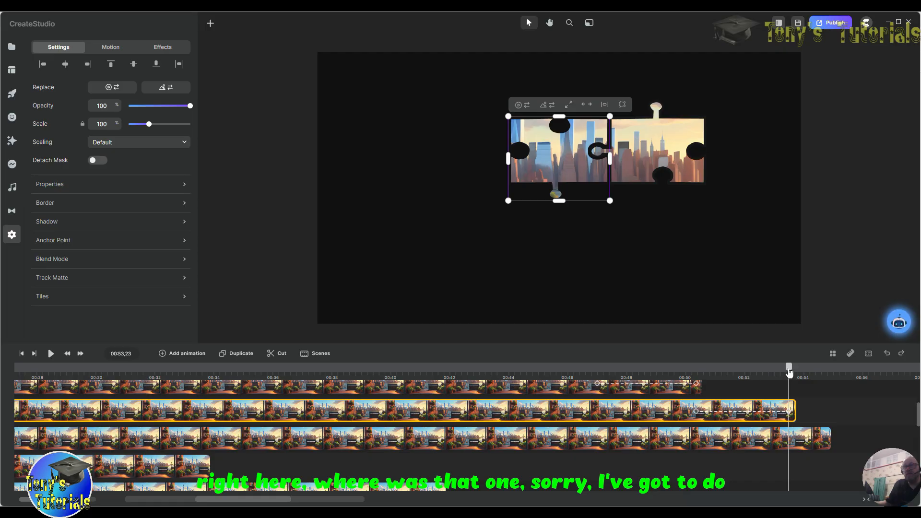
mouse_move(788, 367)
left_mouse_down()
mouse_move(657, 373)
mouse_move(789, 370)
left_mouse_up()
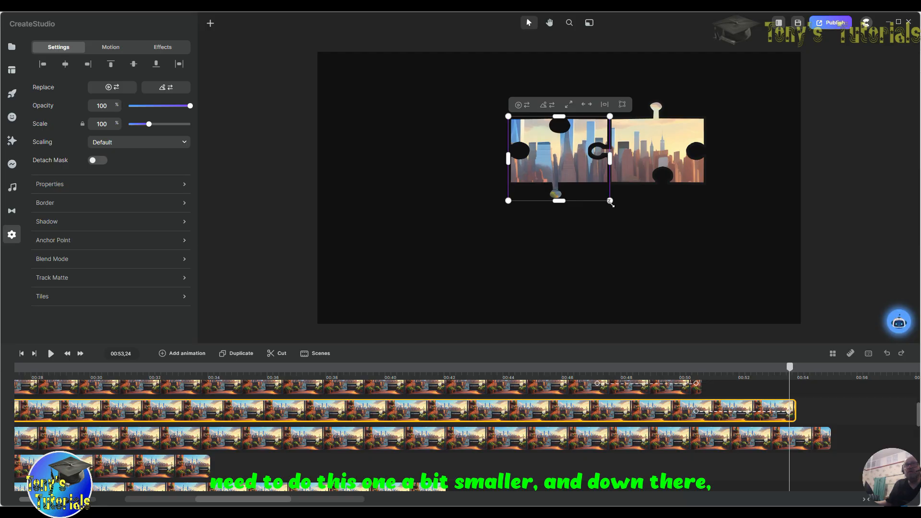
left_click_drag(609, 200, 876, 237)
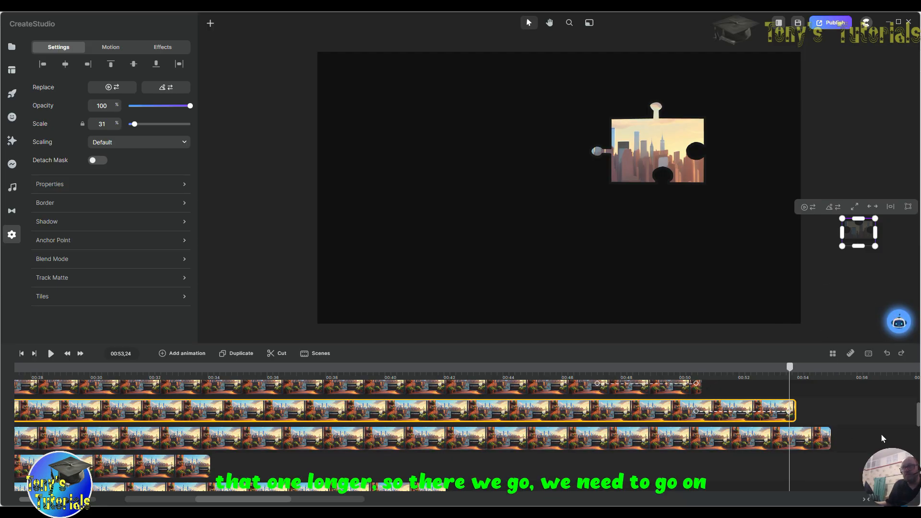
Step: Extend the second row's fourth piece's clip to about 00:58 and add a Linear Position, Scale and Rotation animation from 00:53,24 to about 00:57
left_click_drag(830, 438, 909, 429)
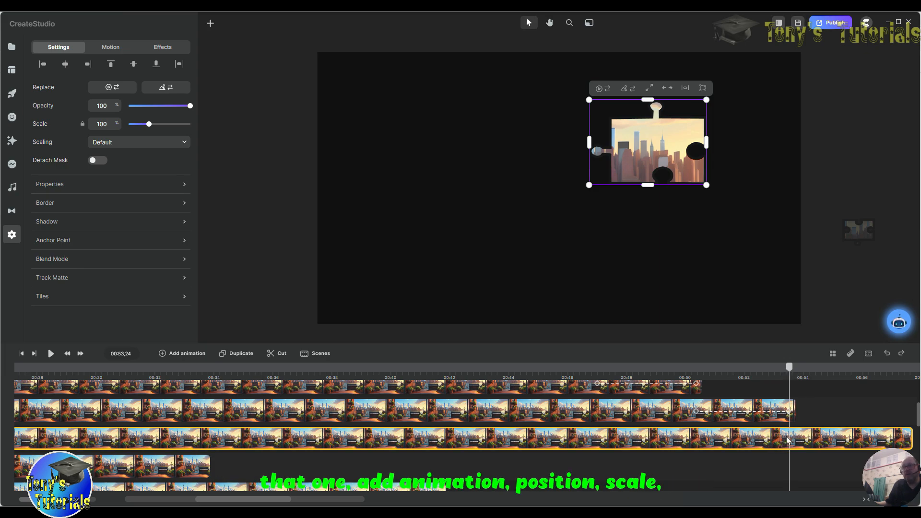
left_click(162, 355)
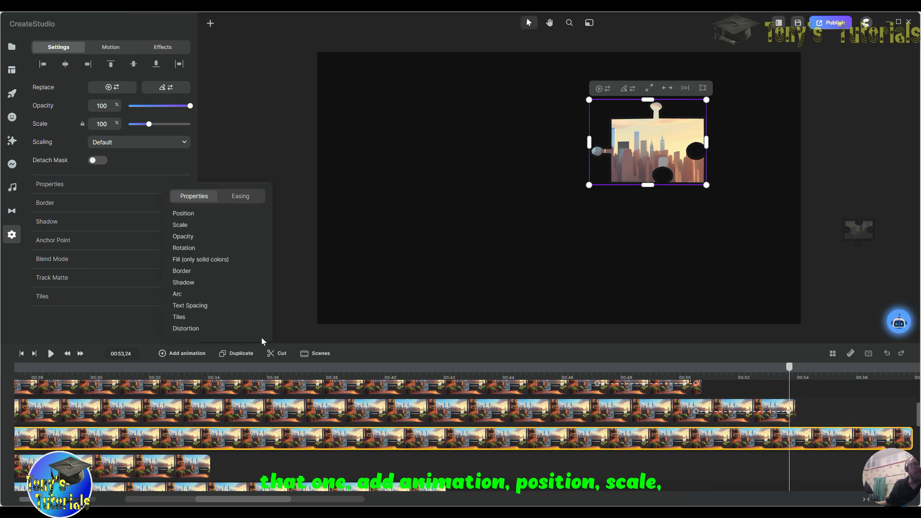
left_click(187, 224)
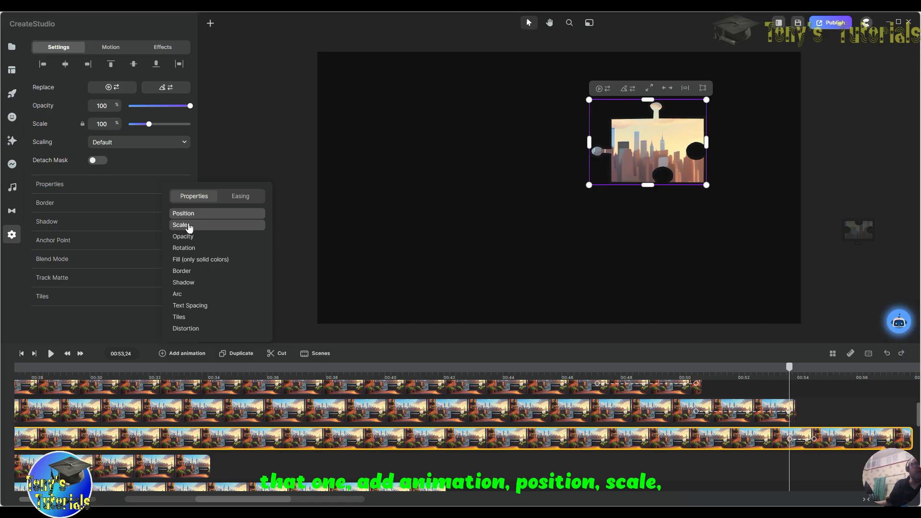
left_click(188, 249)
left_click(242, 197)
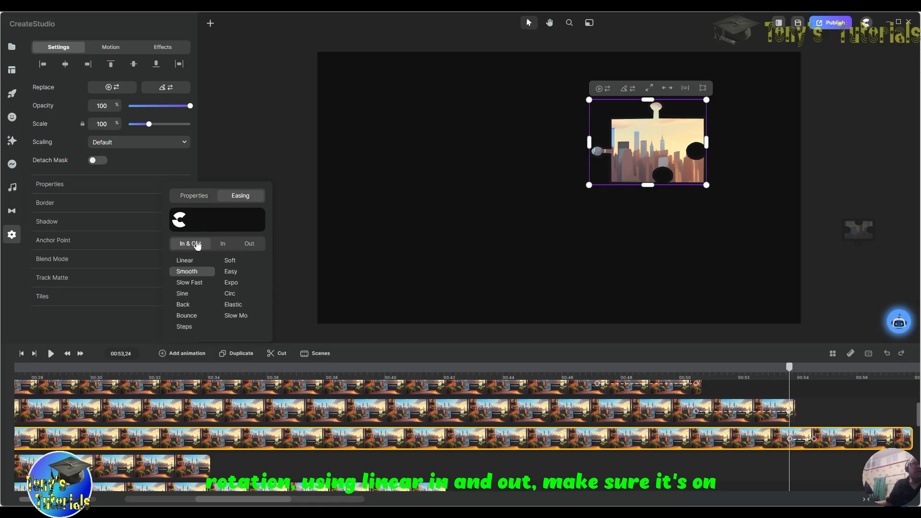
left_click(185, 260)
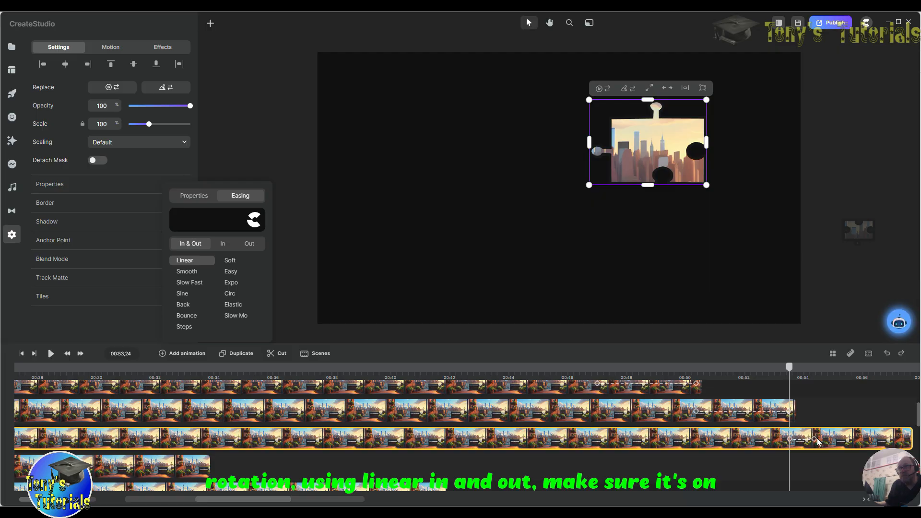
left_click_drag(869, 436, 895, 439)
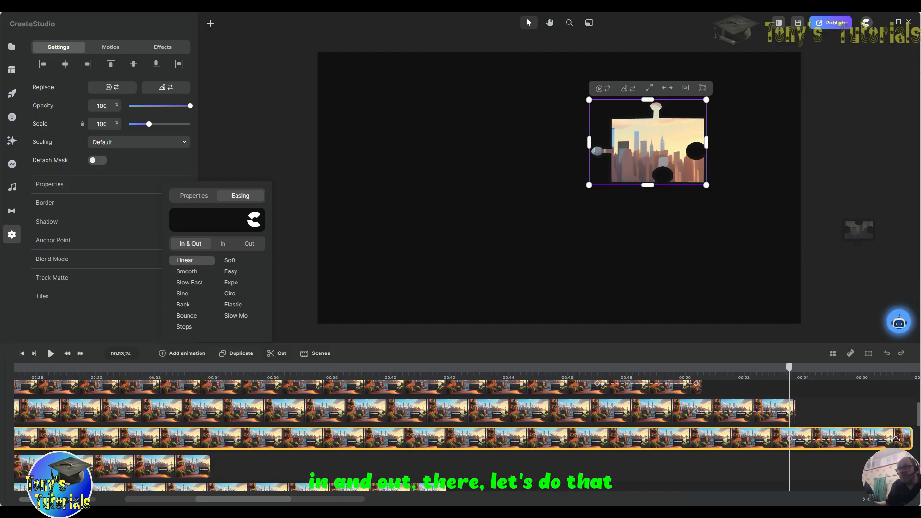
Step: At the fourth piece's end keyframe, 00:57,12, rotate it twice, shrink it to 31% and place it below the canvas, and trim its clip to about 00:57,30
left_click(897, 439)
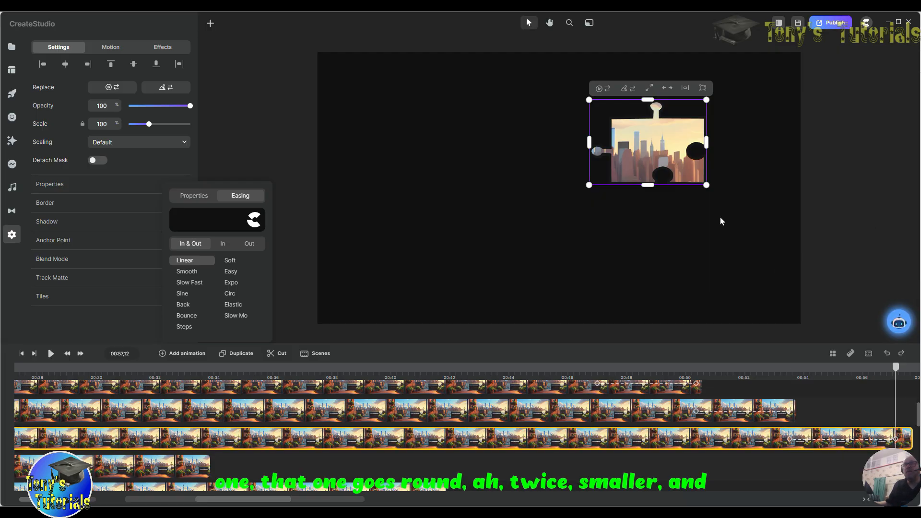
left_click_drag(710, 189, 738, 214)
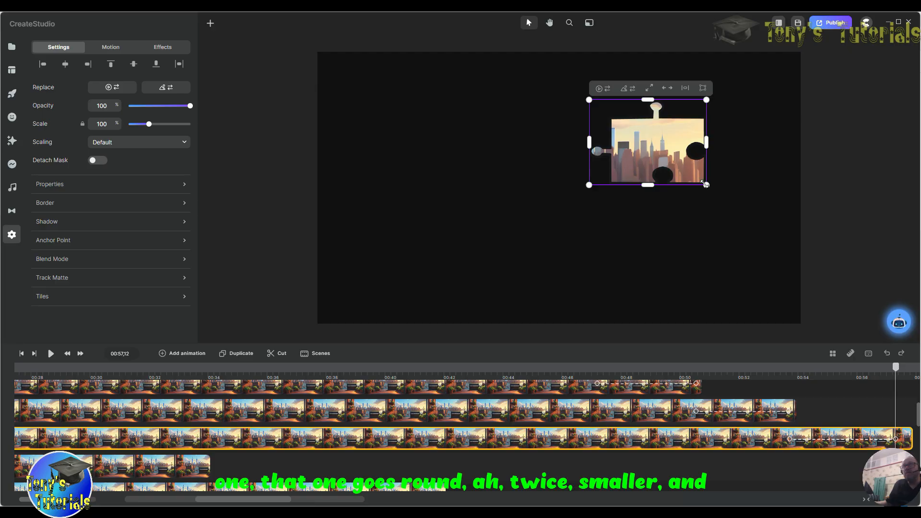
left_click_drag(705, 184, 694, 352)
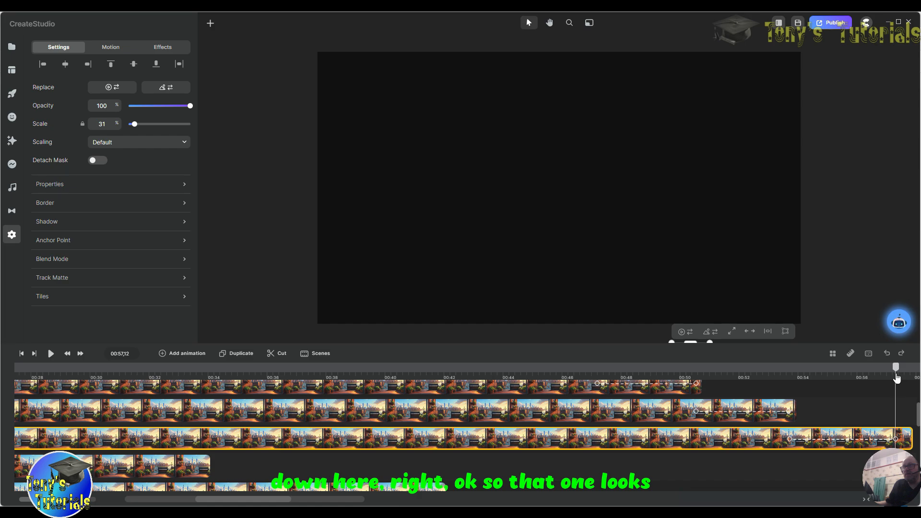
mouse_move(897, 373)
left_mouse_down()
mouse_move(688, 364)
mouse_move(884, 366)
mouse_move(895, 369)
mouse_move(895, 384)
left_mouse_up()
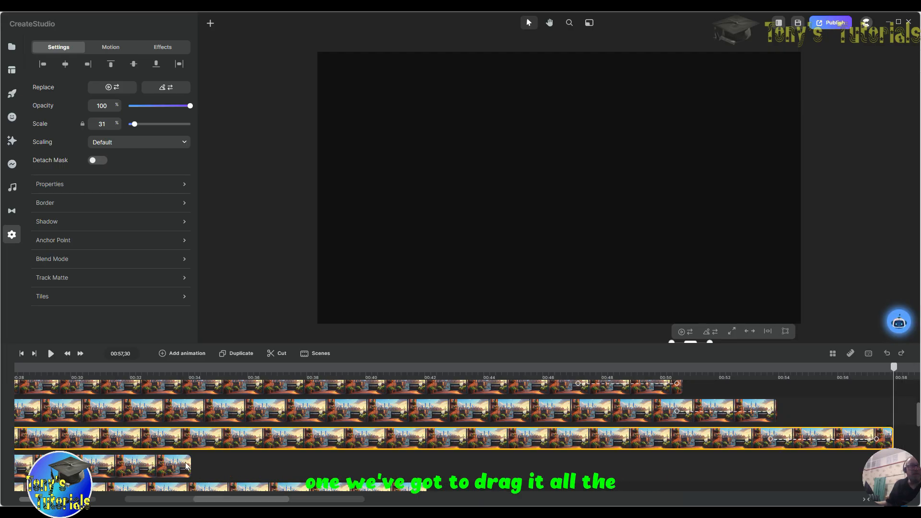
Step: Check the fourth piece's exit and extend the second row's fifth piece's clip to about 01:02
left_click_drag(187, 463, 911, 447)
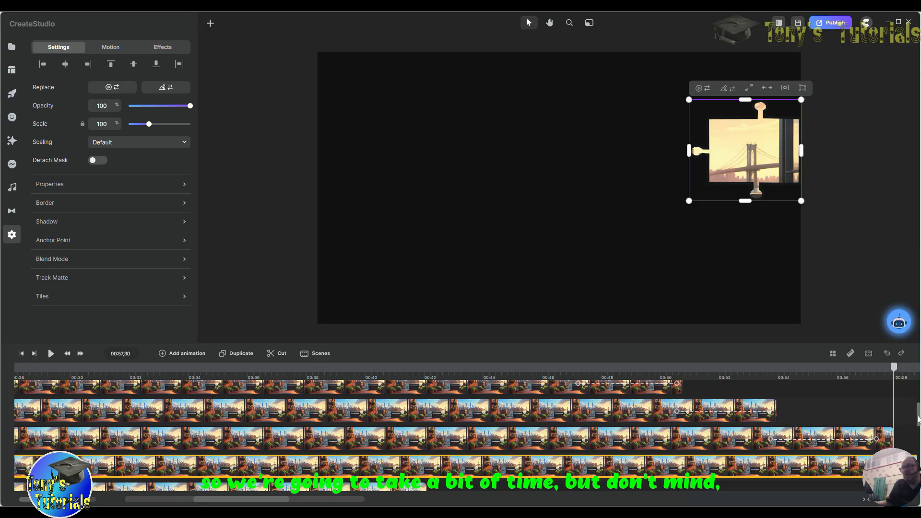
left_click_drag(917, 419, 917, 425)
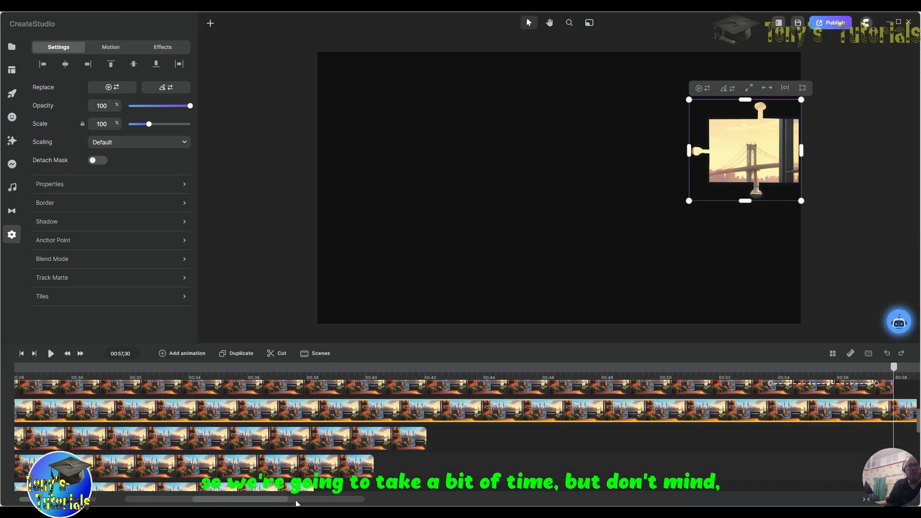
left_click_drag(275, 501, 300, 501)
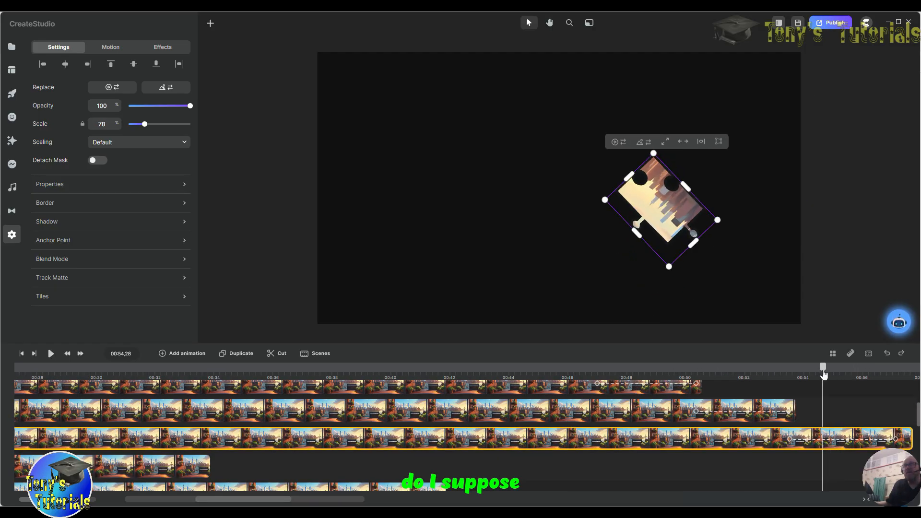
left_click_drag(838, 367, 896, 387)
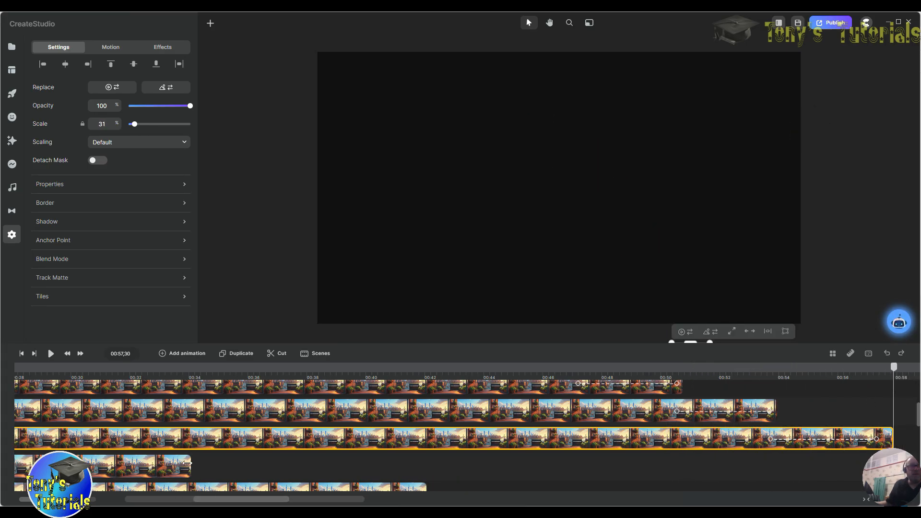
left_click_drag(404, 457, 917, 442)
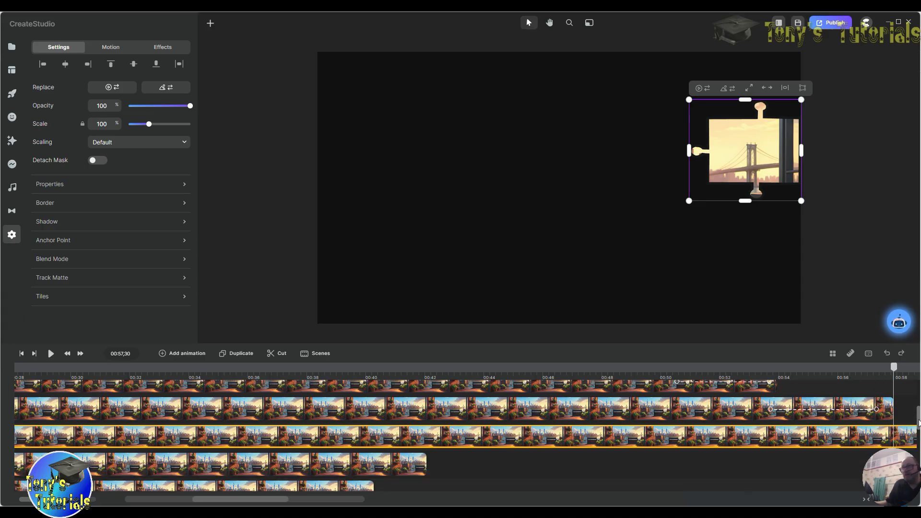
left_click_drag(918, 418, 918, 425)
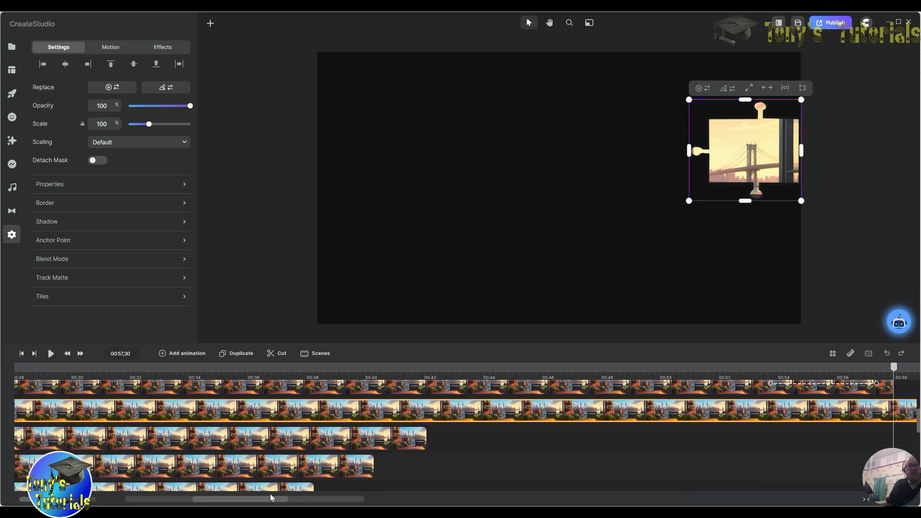
left_click_drag(272, 502, 298, 503)
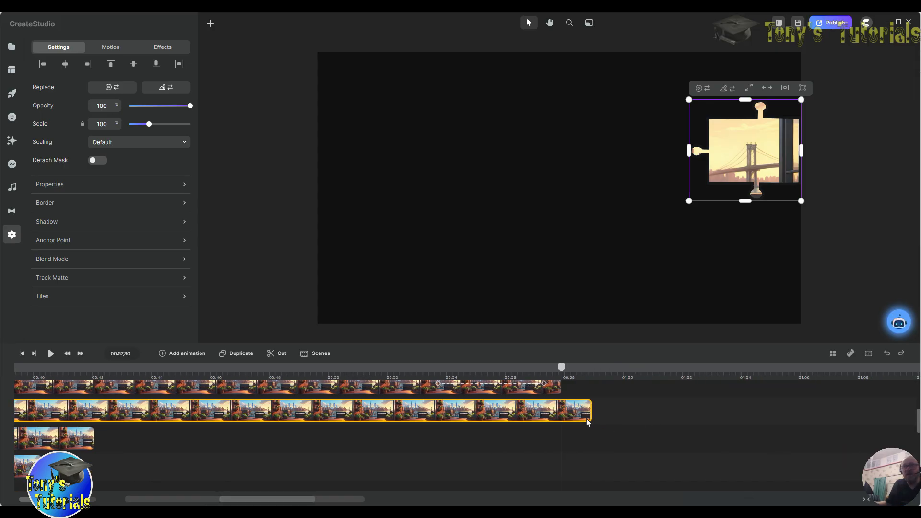
left_click_drag(642, 414, 679, 415)
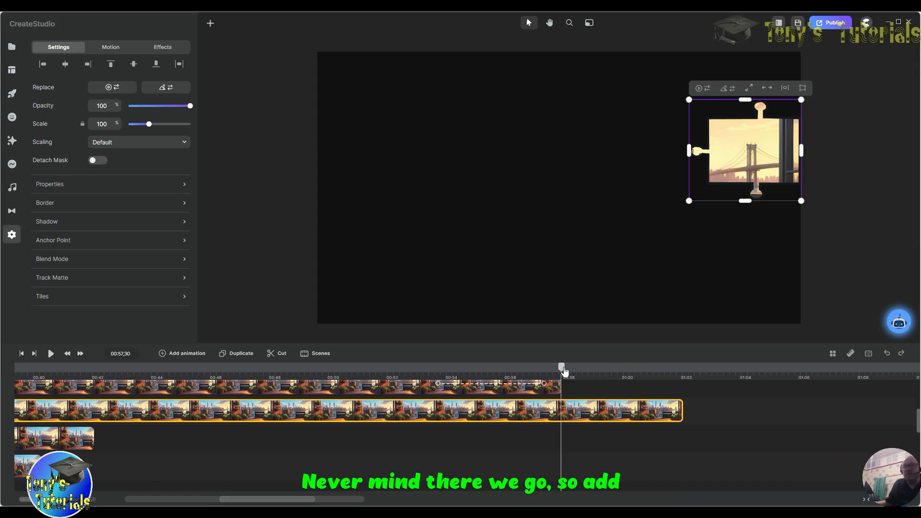
Step: Add a Linear animation of Position, Scale and Rotation to the fifth piece from 00:57,12 to 01:00,24
left_click_drag(562, 368, 544, 368)
left_click(162, 356)
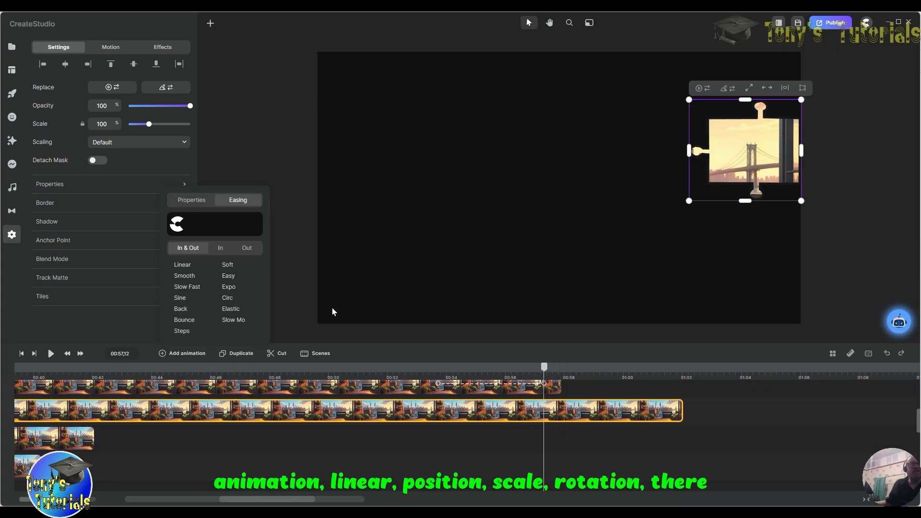
left_click(191, 199)
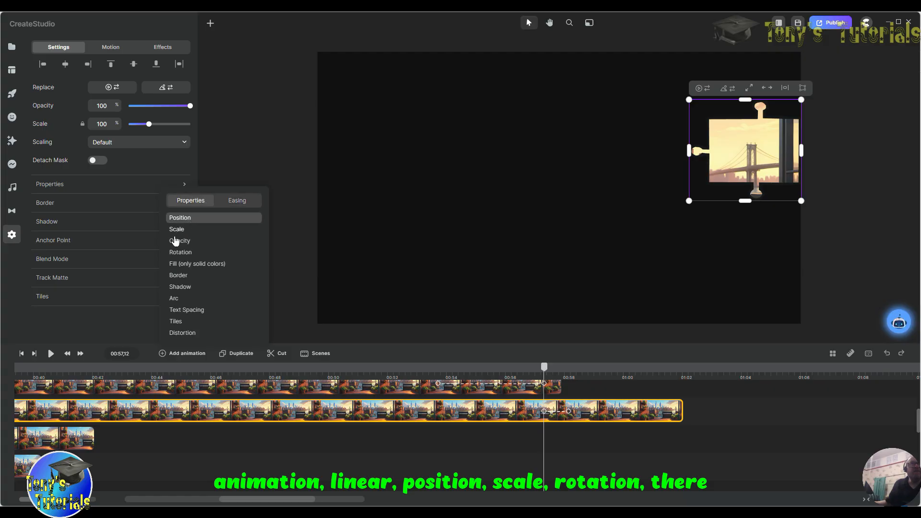
left_click(192, 229)
left_click(192, 252)
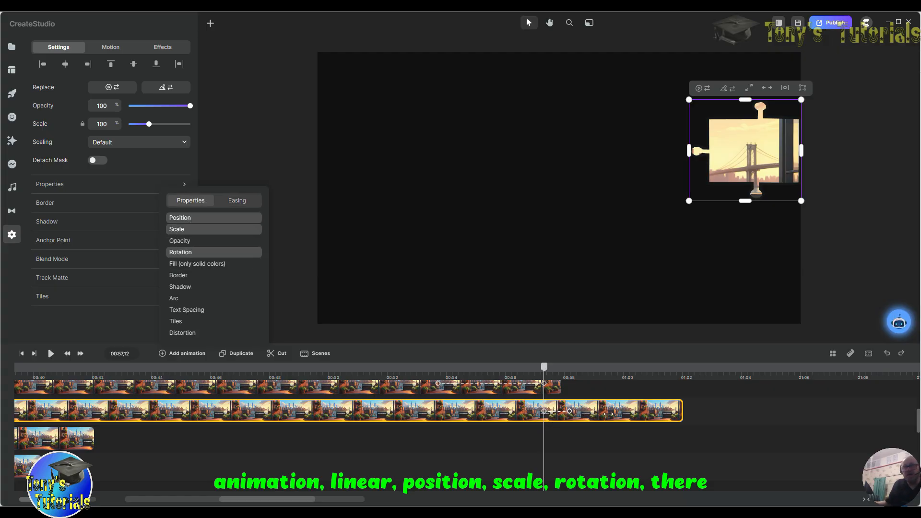
left_click_drag(608, 413, 644, 412)
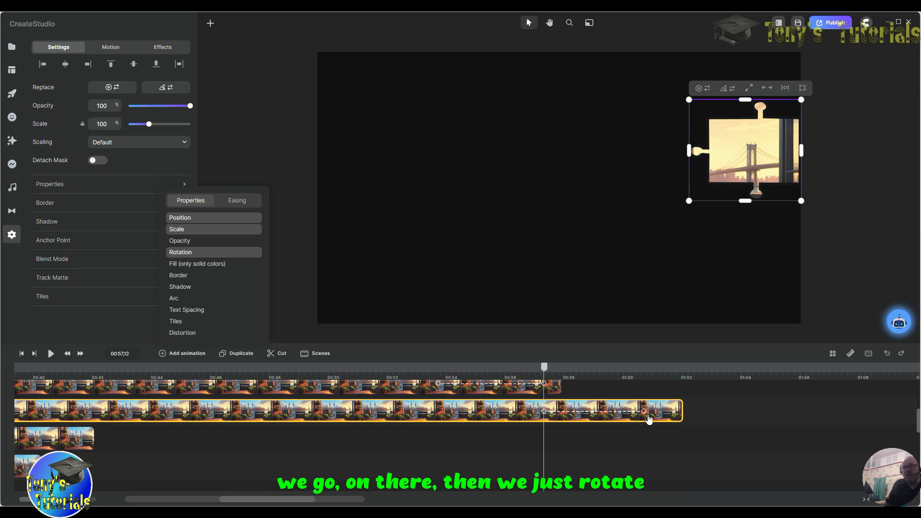
Step: At 01:00,24, rotate the fifth piece, shrink it to 25% and place it below the canvas, and trim its clip to about 01:01
left_click(643, 412)
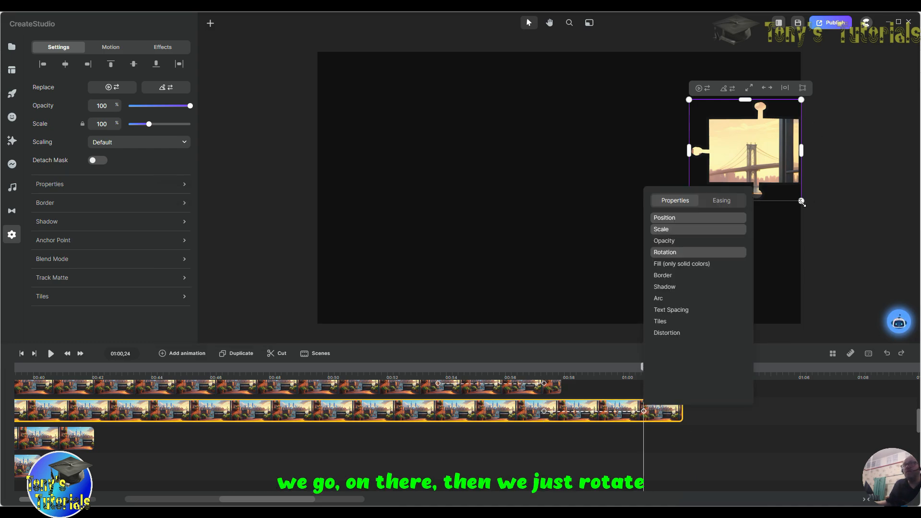
left_click_drag(801, 202, 531, 369)
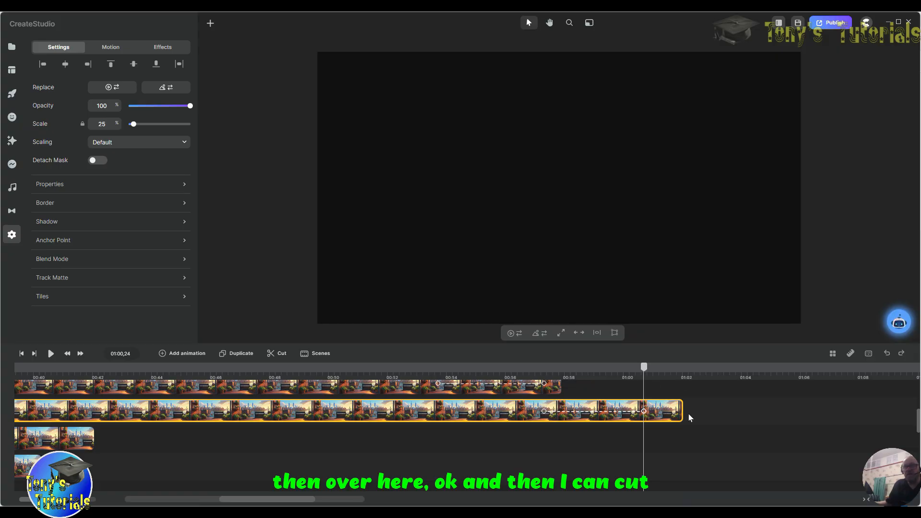
left_click_drag(680, 409, 651, 408)
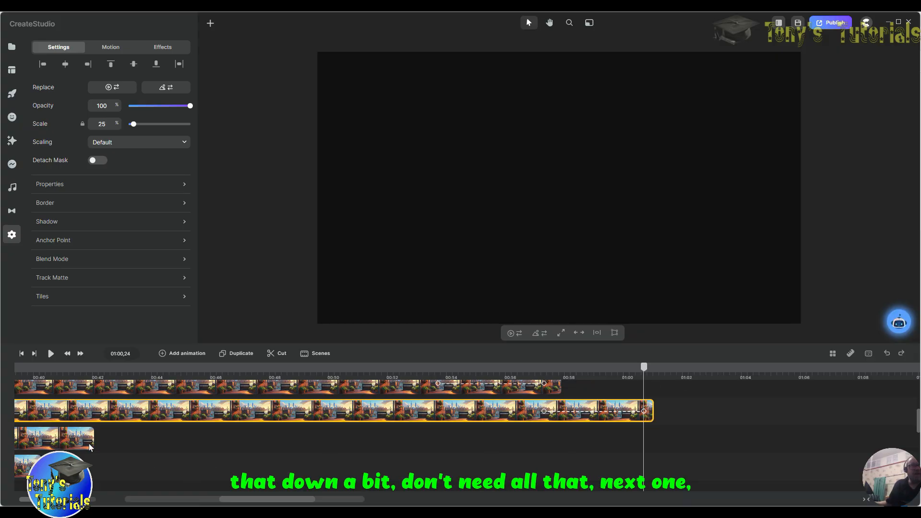
Step: Extend the third row's first piece's clip to about 01:04,23 and add a Linear Position, Scale and Rotation animation from 01:00,24 to 01:04,12
left_click_drag(91, 437, 773, 449)
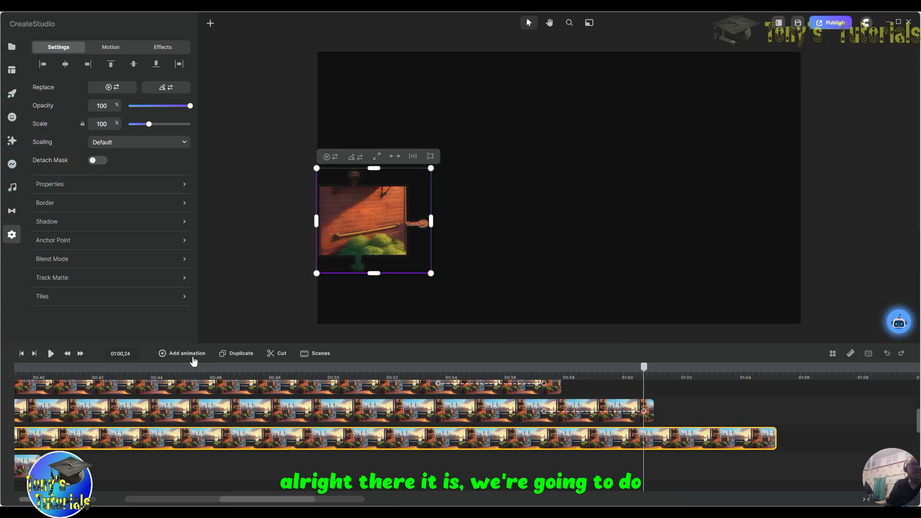
left_click(163, 355)
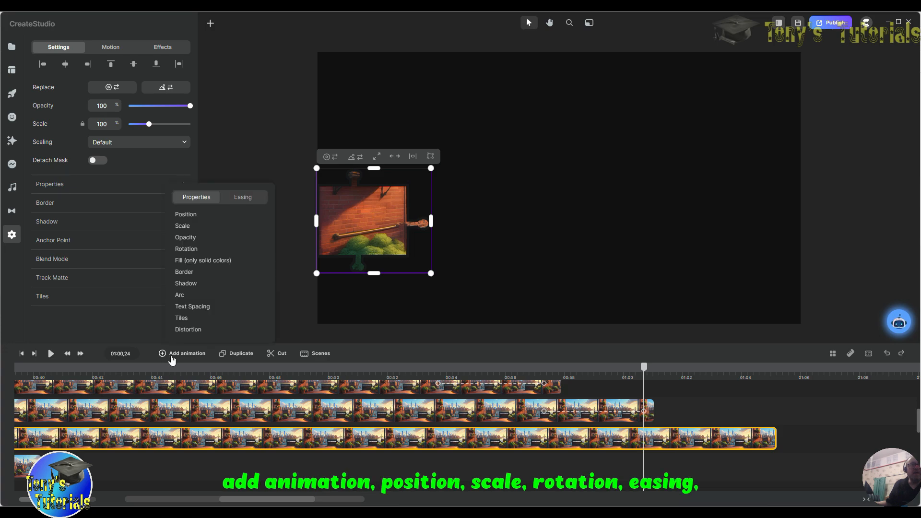
left_click(211, 218)
left_click(205, 226)
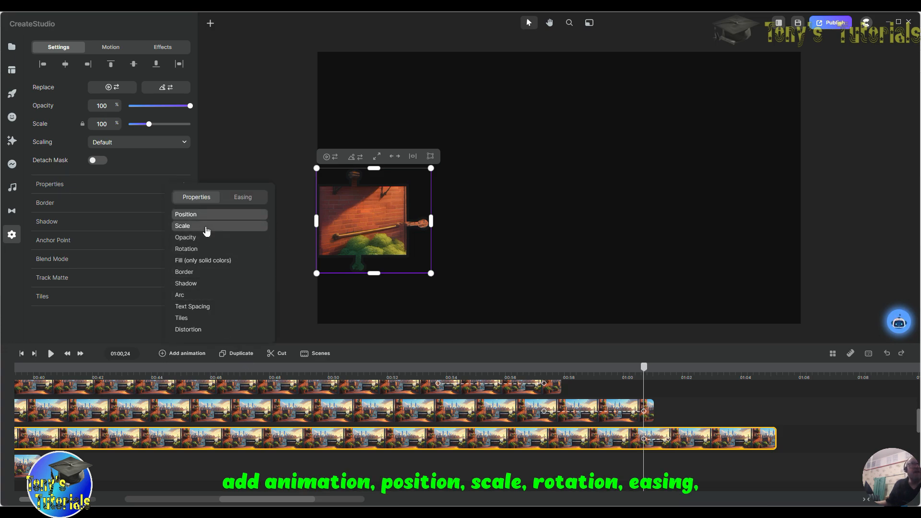
left_click(206, 249)
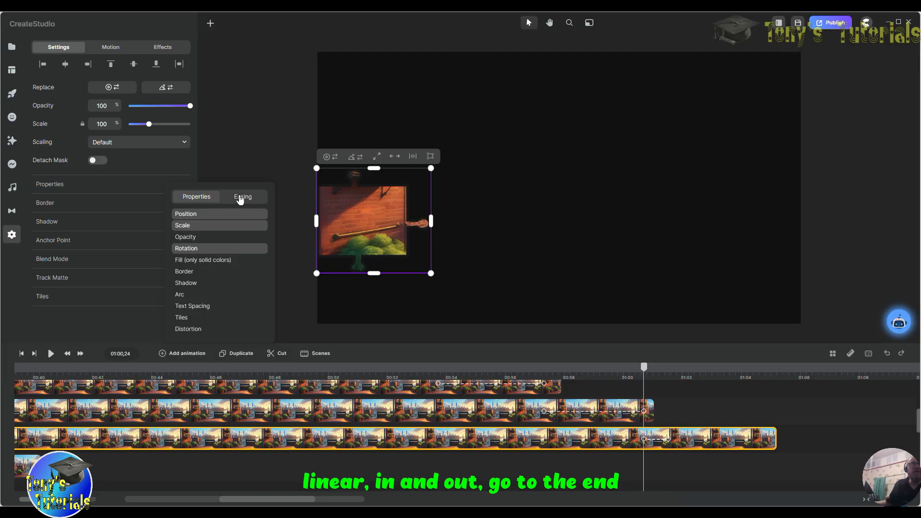
left_click(236, 203)
left_click(186, 262)
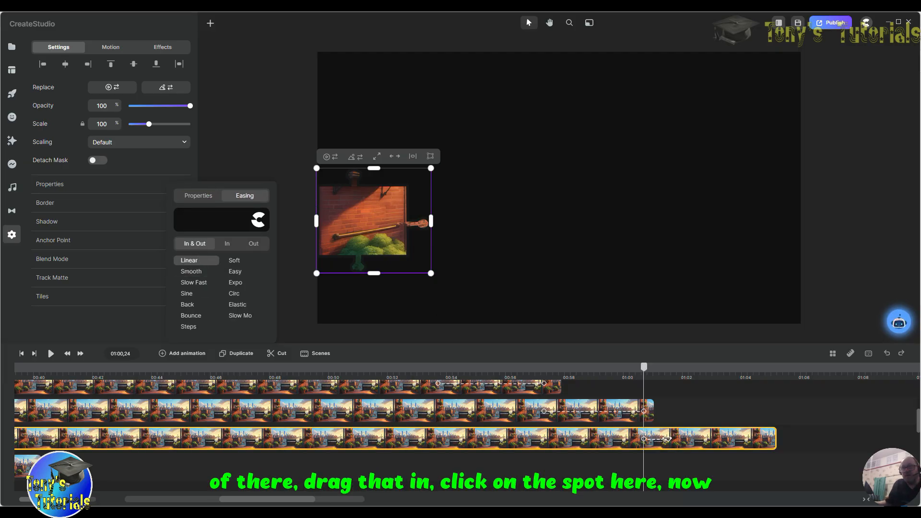
left_click_drag(669, 444, 762, 439)
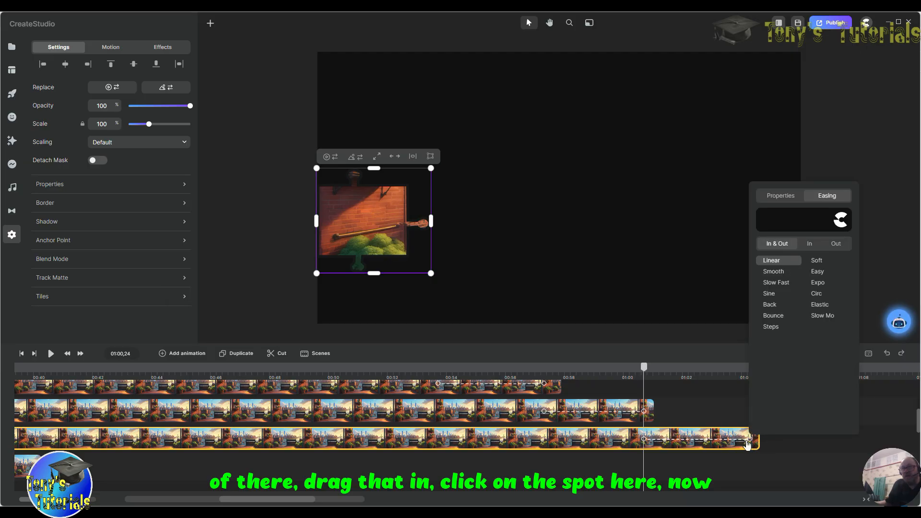
Step: At 01:04,12, rotate the third row's first piece anticlockwise, enlarge it to 173% and place it beyond the canvas's upper-right corner
left_click(748, 439)
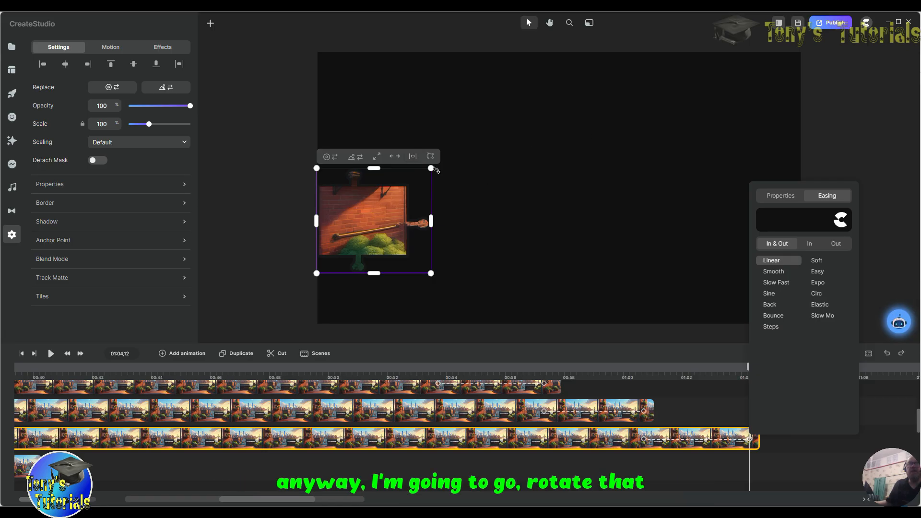
left_click_drag(433, 170, 416, 159)
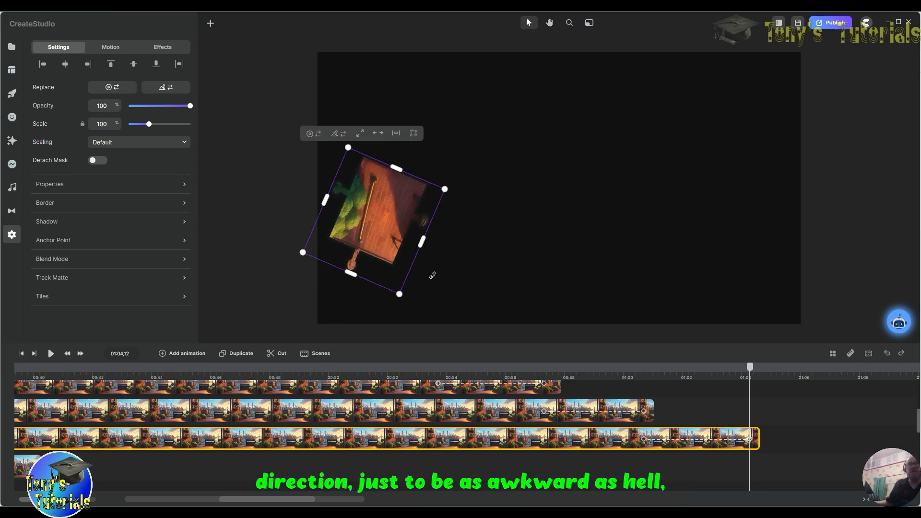
left_click_drag(396, 145, 447, 179)
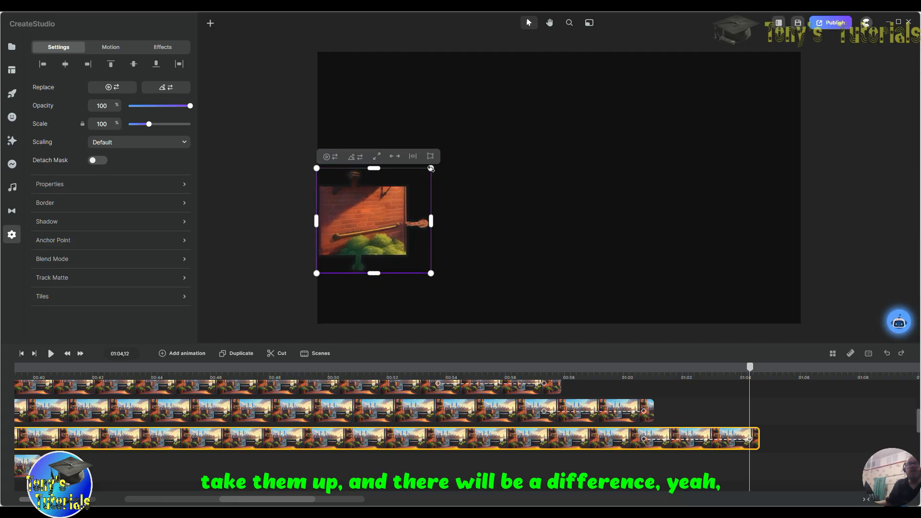
left_click_drag(430, 168, 553, 135)
left_click_drag(424, 215, 879, 12)
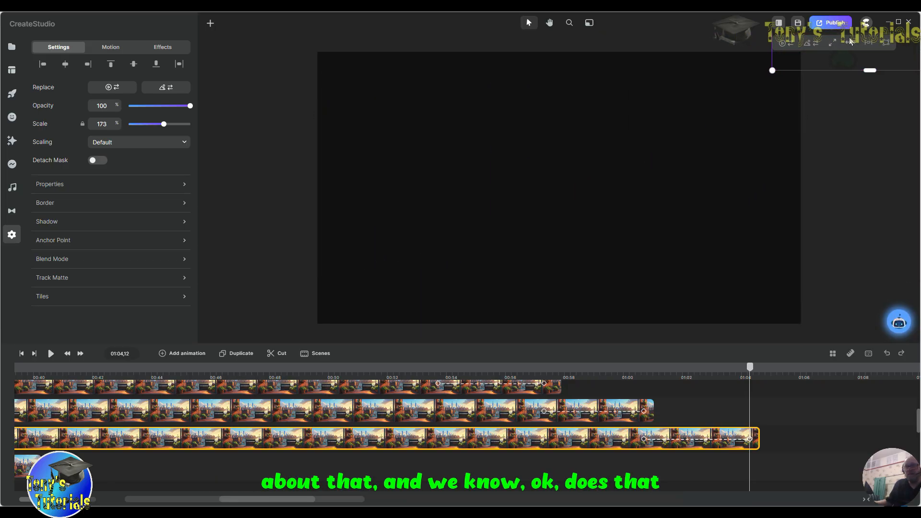
mouse_move(751, 374)
left_mouse_down()
mouse_move(524, 386)
mouse_move(762, 379)
left_mouse_up()
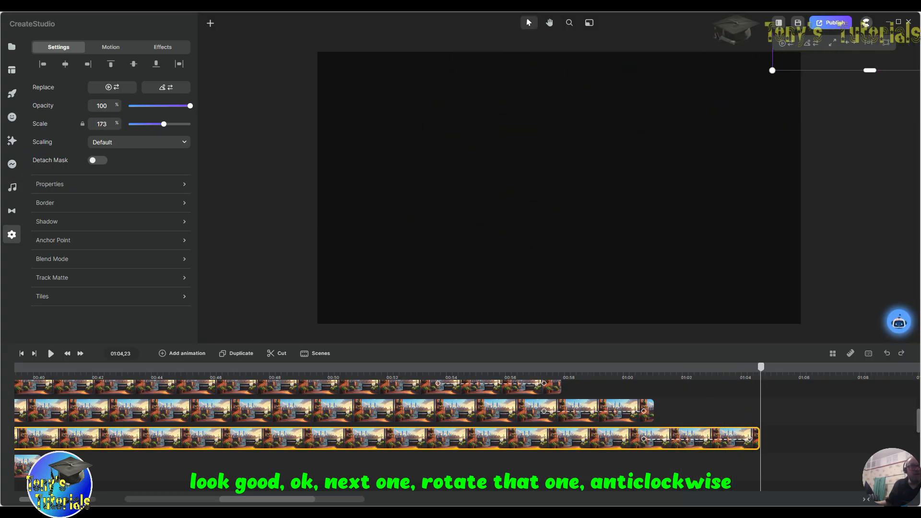
Step: Extend the third row's second piece's clip to about 01:08 and add a Linear Position, Scale and Rotation animation from 01:04,10 to 01:07,25
left_click(27, 465)
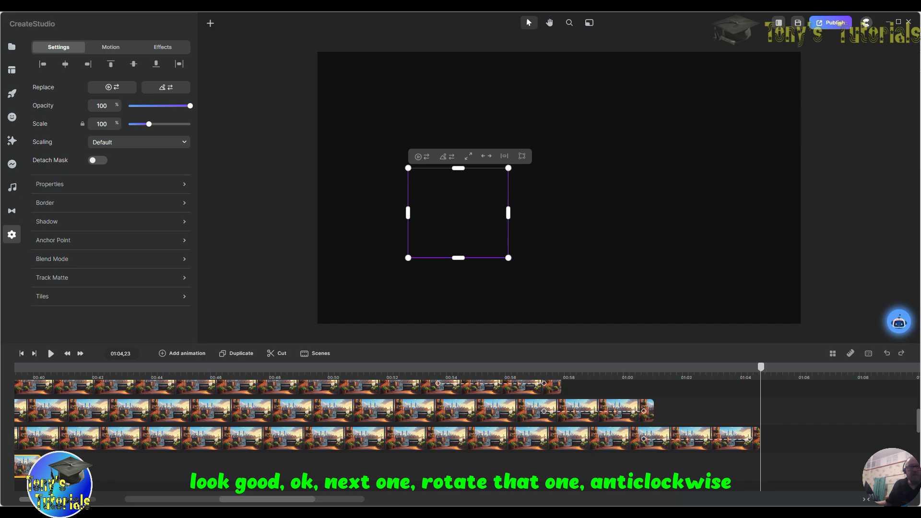
left_click_drag(40, 465, 855, 466)
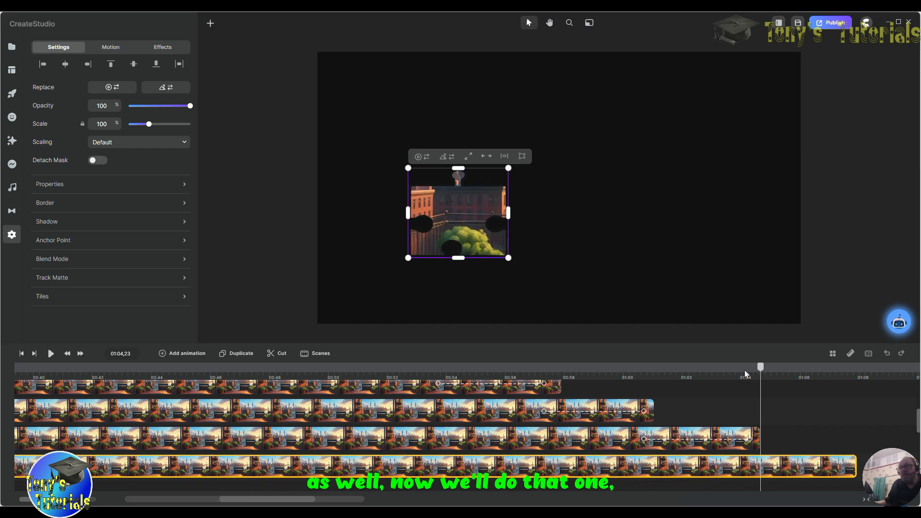
left_click_drag(756, 376, 744, 376)
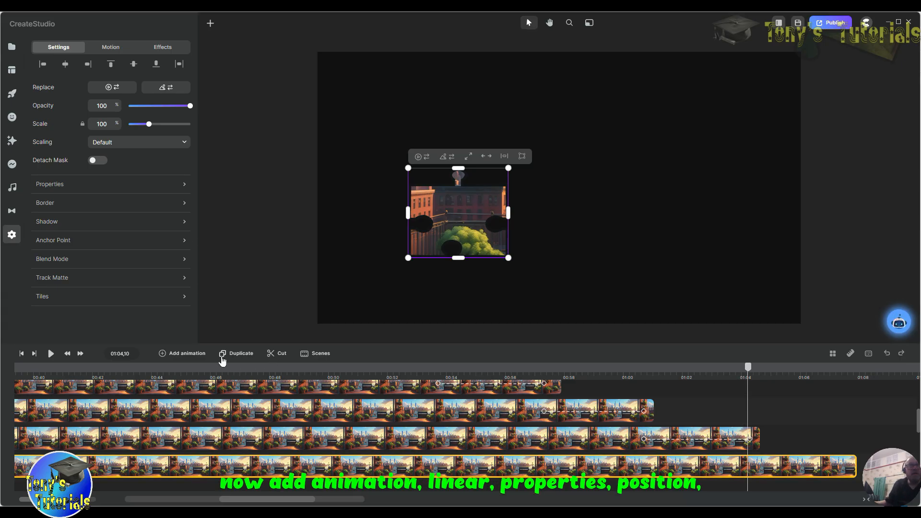
left_click(160, 355)
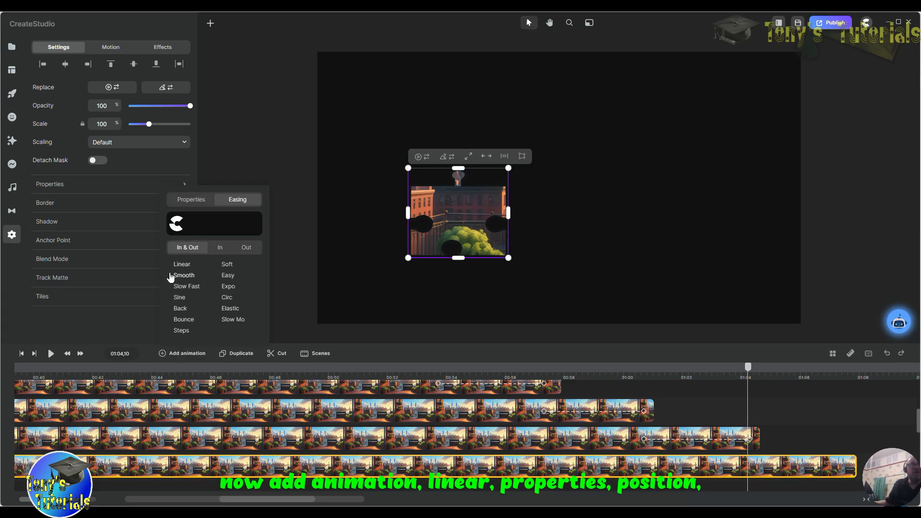
left_click(178, 265)
left_click(182, 200)
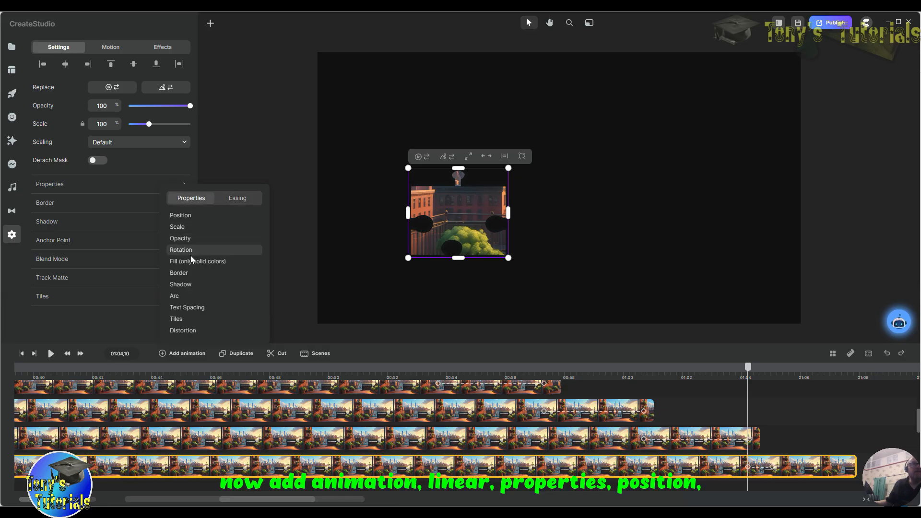
left_click(182, 228)
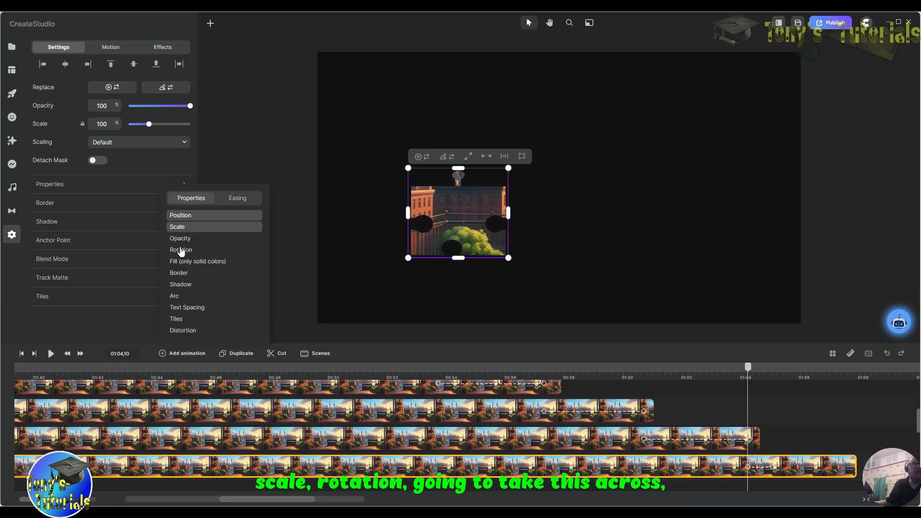
left_click(181, 252)
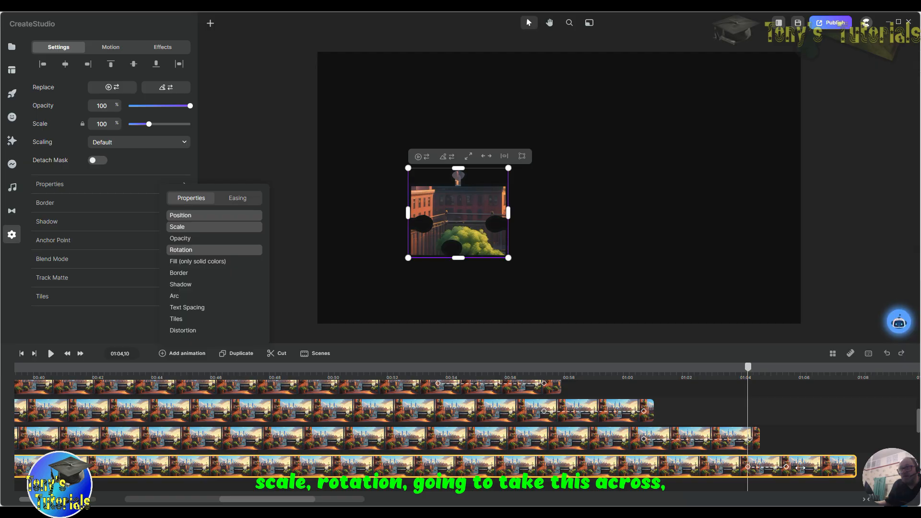
left_click_drag(800, 467, 853, 465)
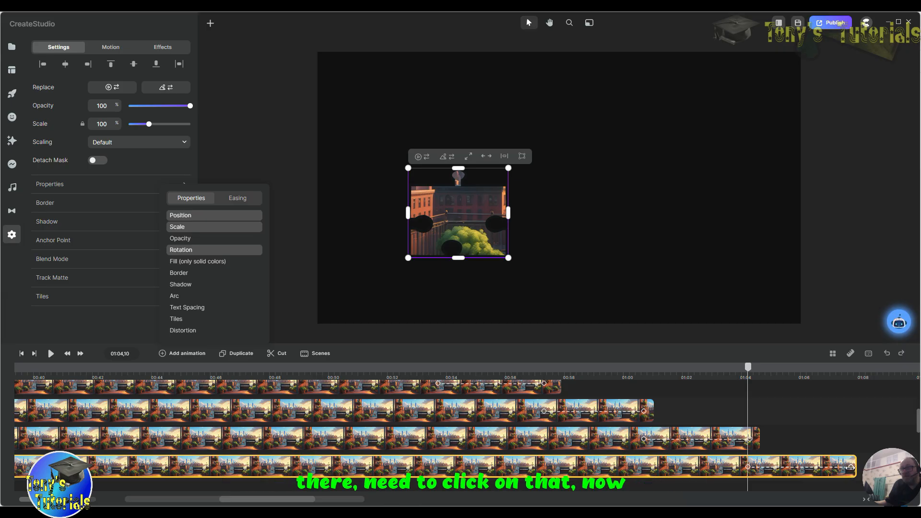
Step: At 01:07,25, rotate the third row's second piece anticlockwise, enlarge it to 187% and place it above the canvas, right of centre
left_click(849, 466)
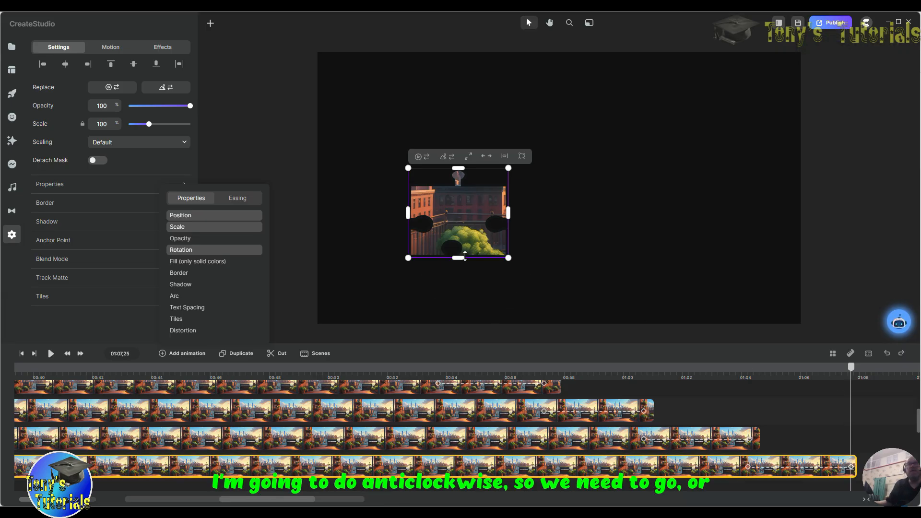
left_click(524, 177)
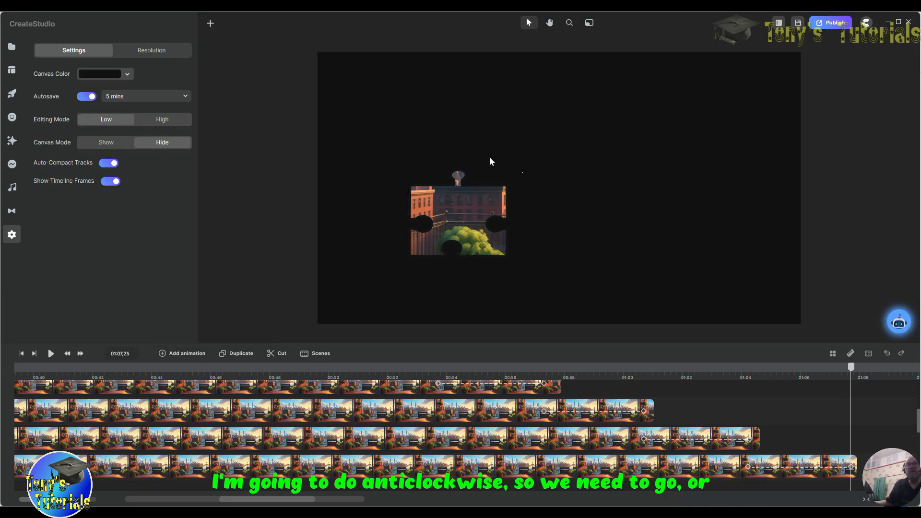
left_click(488, 217)
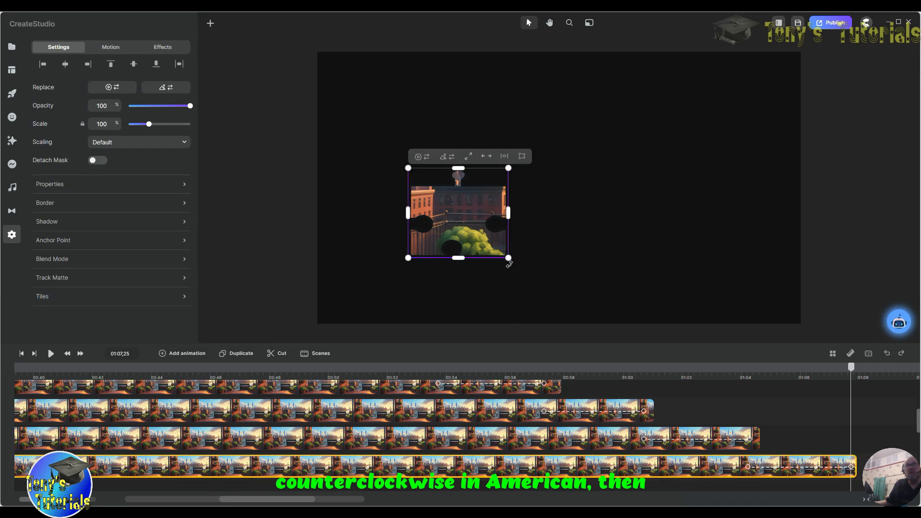
left_click_drag(509, 263, 536, 288)
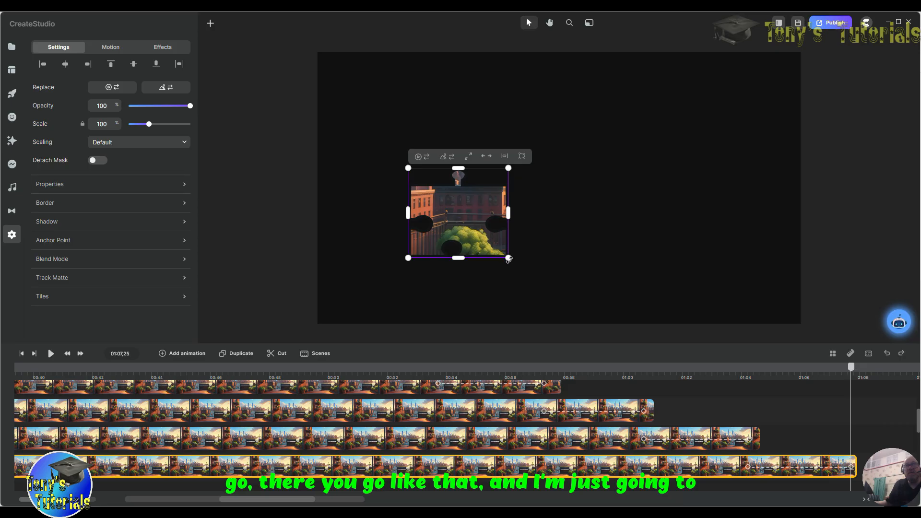
left_click_drag(507, 257, 593, 333)
left_click_drag(516, 303, 649, 14)
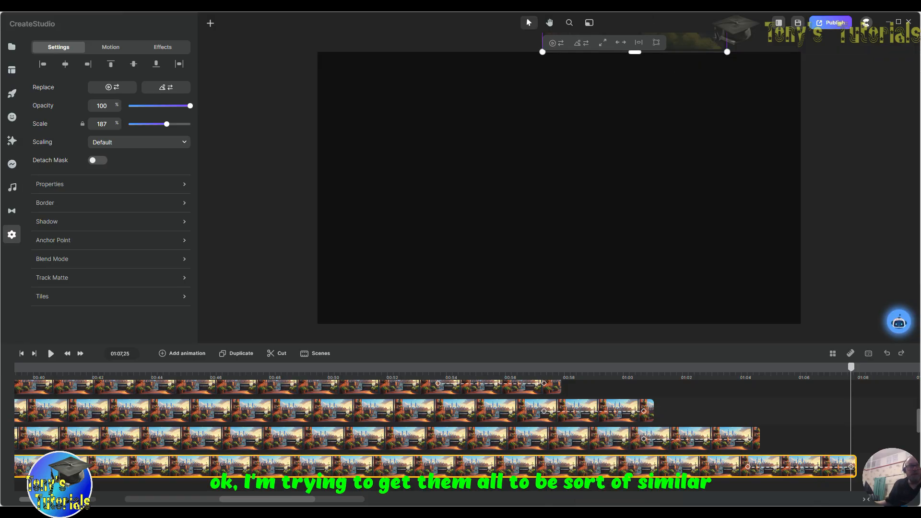
Step: Extend the clip of the third row's third piece to about 01:11,26
scroll(337, 455, "down", 2)
scroll(338, 453, "down", 2)
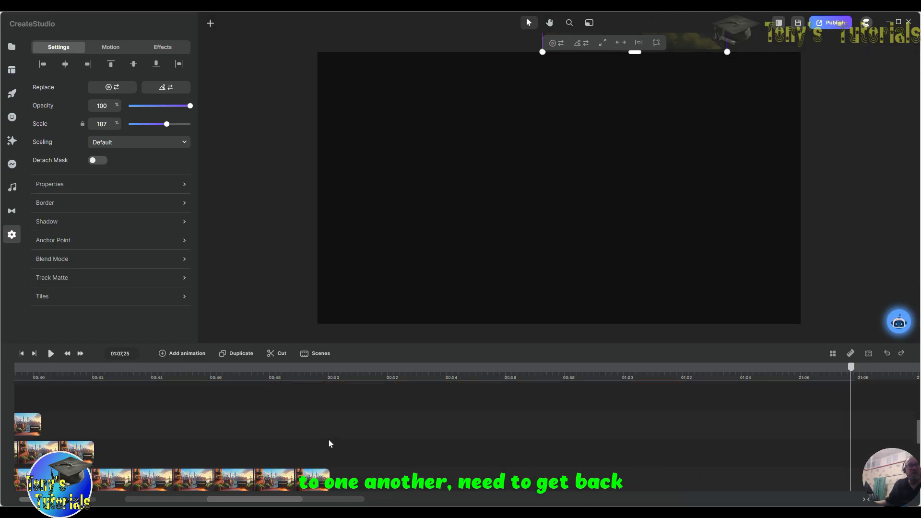
scroll(328, 438, "up", 4)
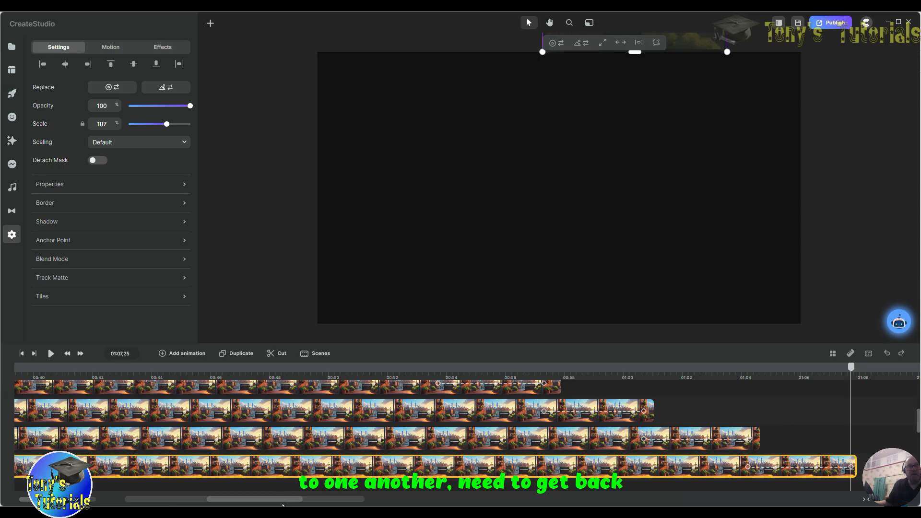
left_click_drag(282, 503, 919, 434)
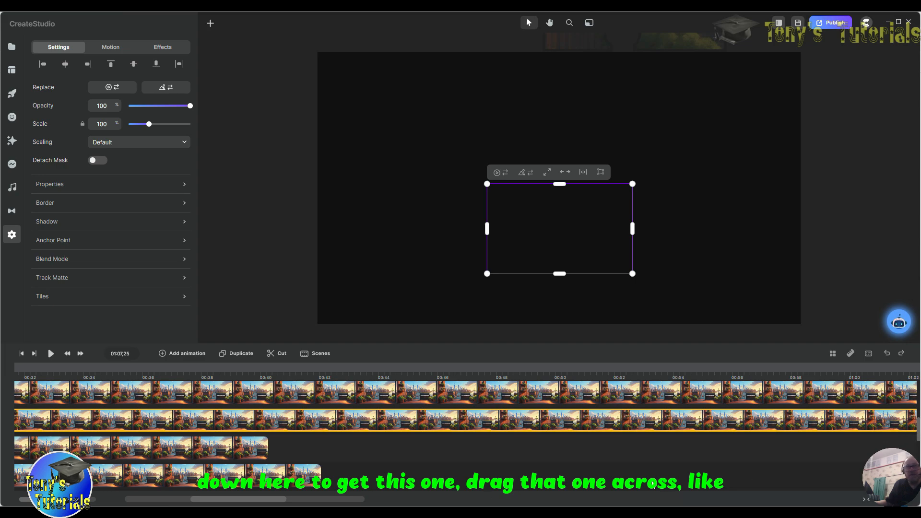
left_click_drag(272, 499, 319, 503)
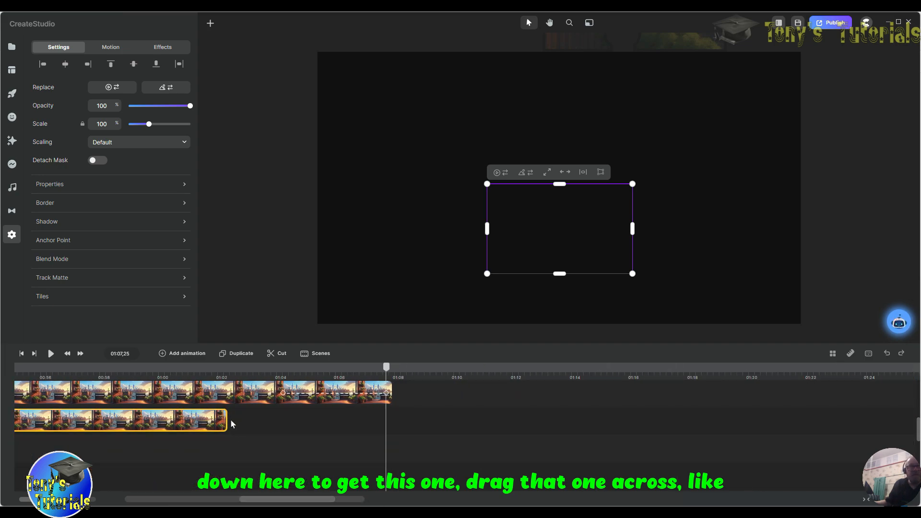
left_click_drag(349, 417, 503, 422)
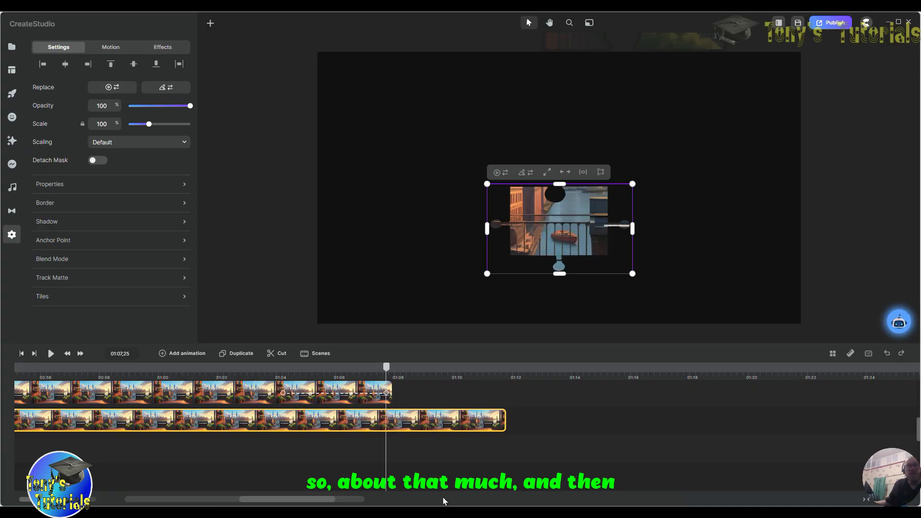
Step: Add a Linear animation of Position, Scale and Rotation to the third row's third piece from 01:07,25 to 01:11,16
left_click(163, 353)
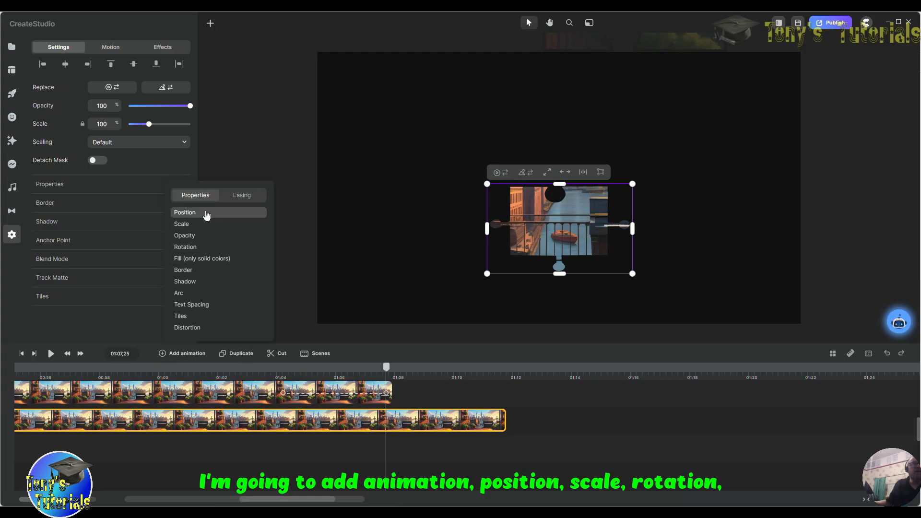
left_click(194, 224)
left_click(195, 247)
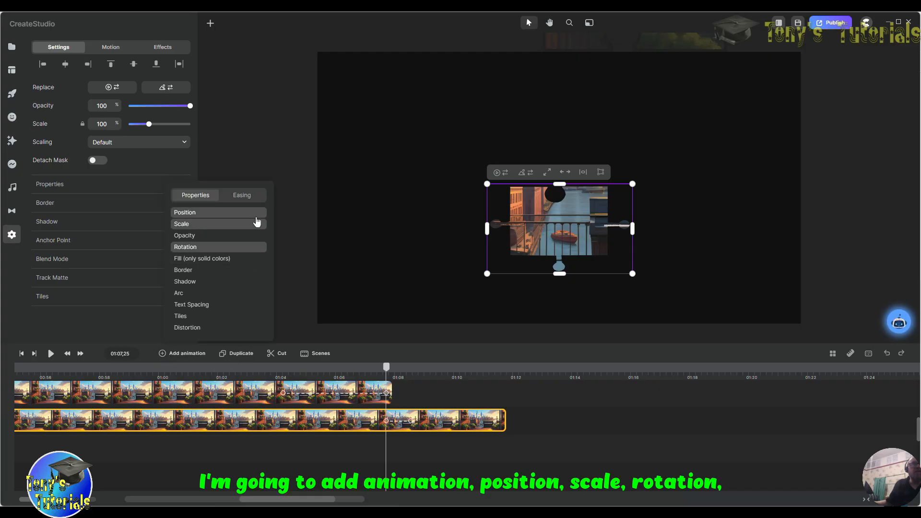
left_click(242, 196)
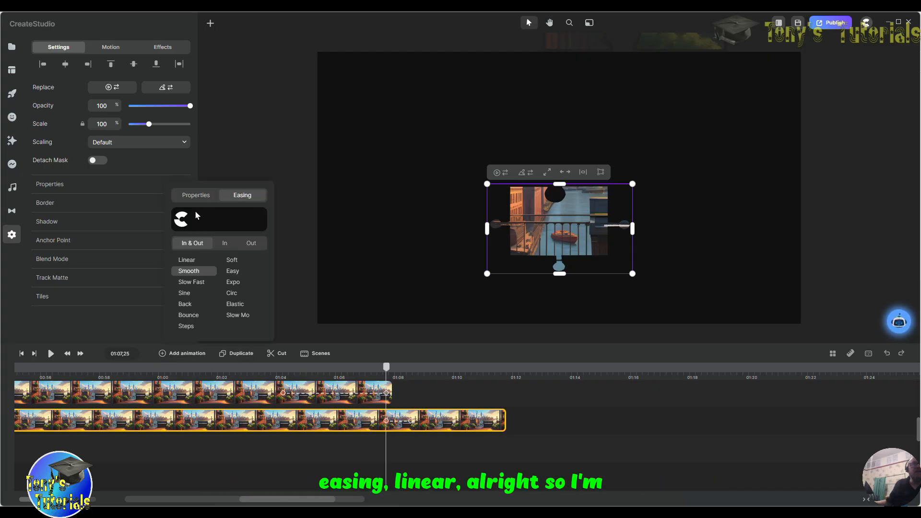
left_click(186, 260)
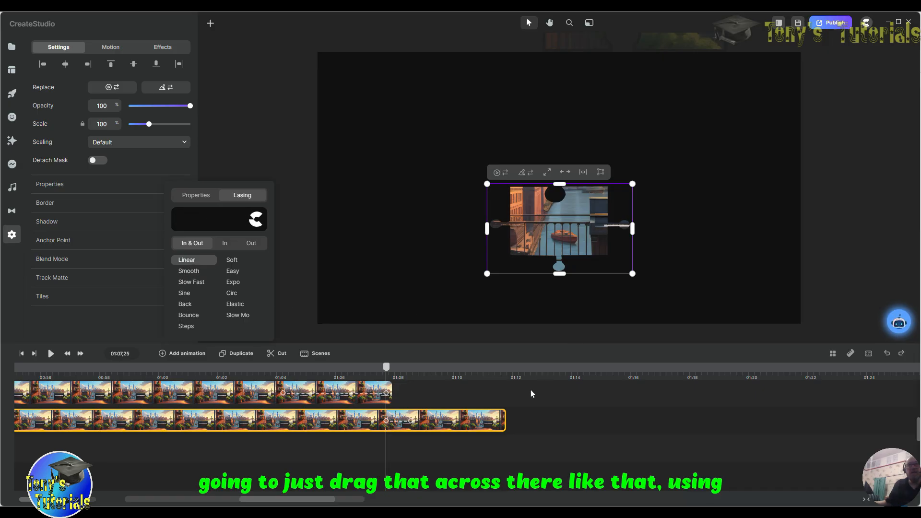
left_click_drag(421, 421, 495, 422)
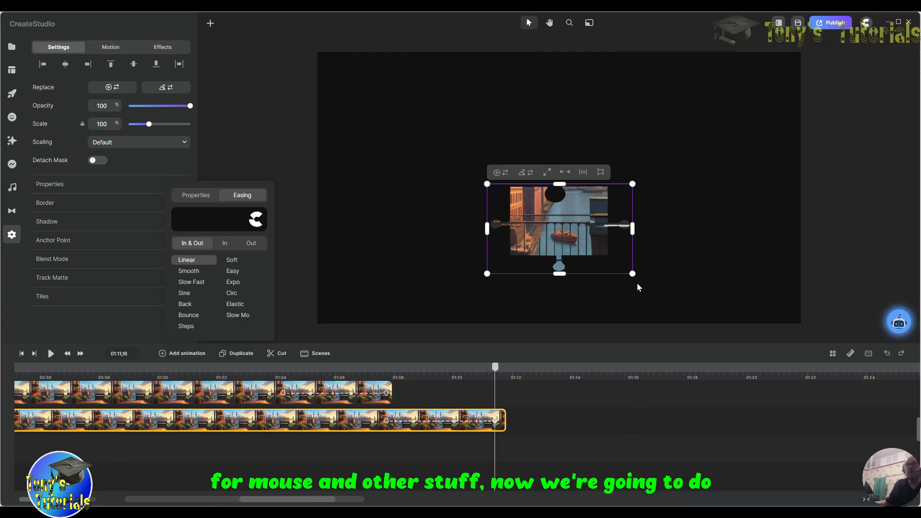
Step: At 01:11,16, enlarge the third row's third piece to 173%, place it beyond the canvas's upper-left corner and preview its exit
left_click_drag(479, 279, 383, 337)
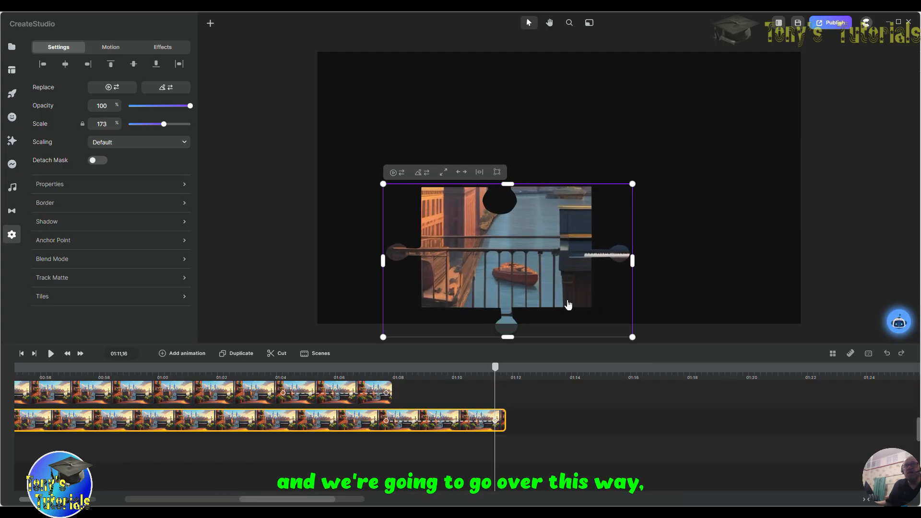
left_click_drag(568, 305, 421, 16)
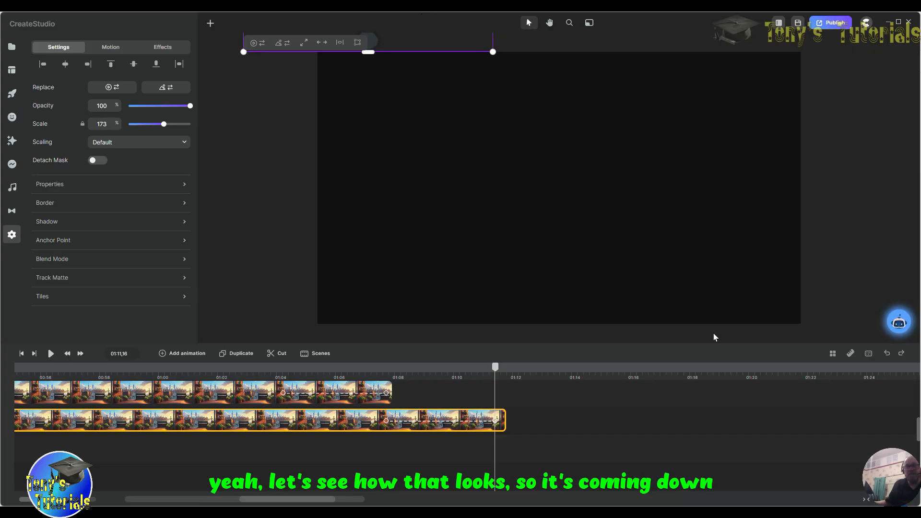
left_click_drag(495, 368, 542, 408)
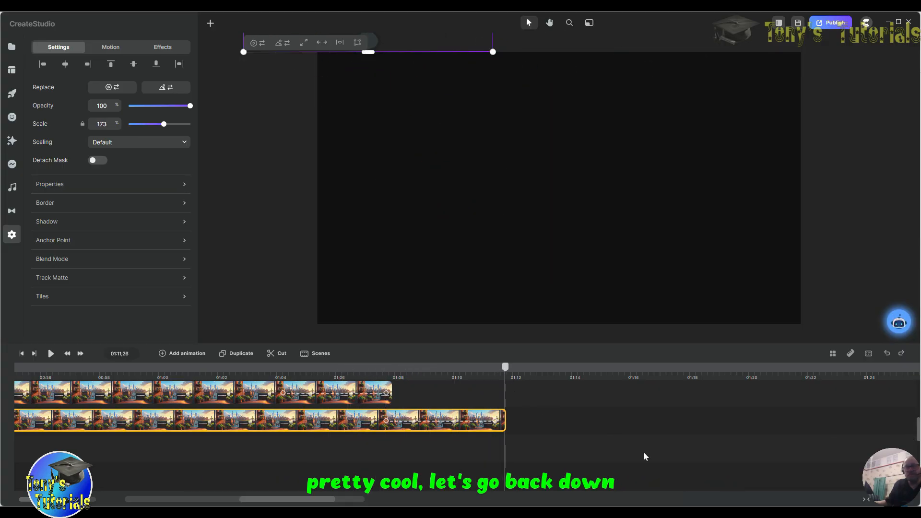
Step: Extend the clip of the third row's fourth piece to about 01:15,18 without moving its start
left_click_drag(292, 495, 224, 500)
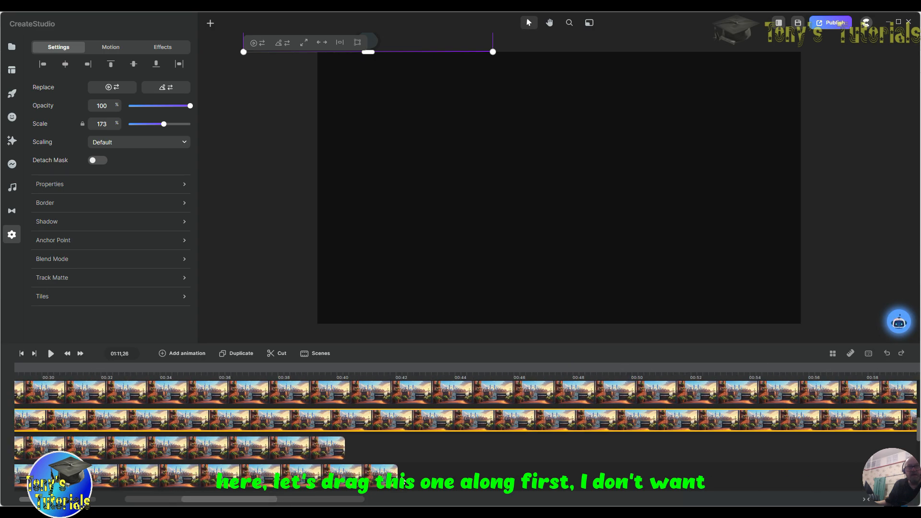
left_click(498, 450)
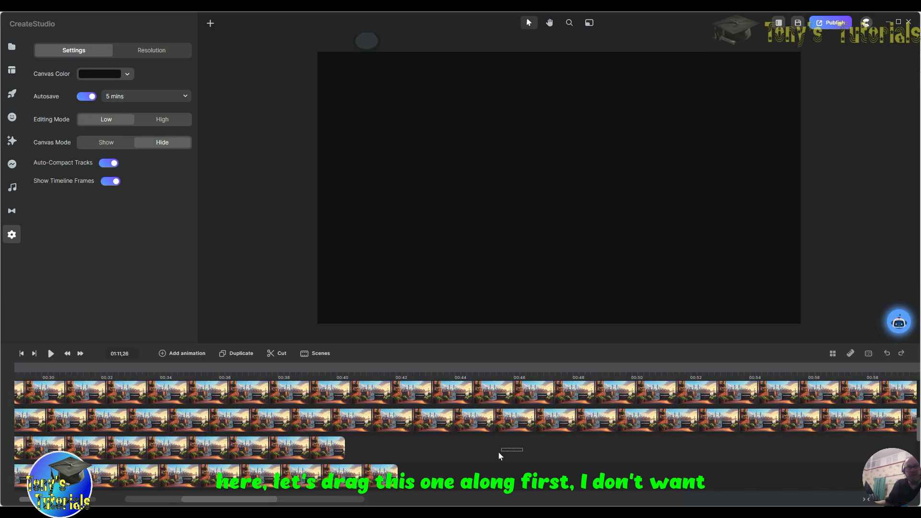
left_click_drag(335, 447, 845, 475)
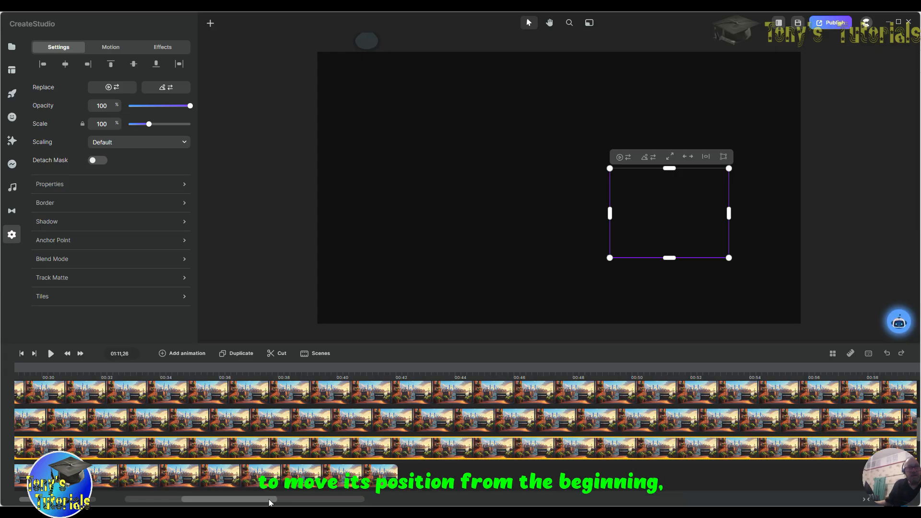
left_click_drag(269, 504, 320, 504)
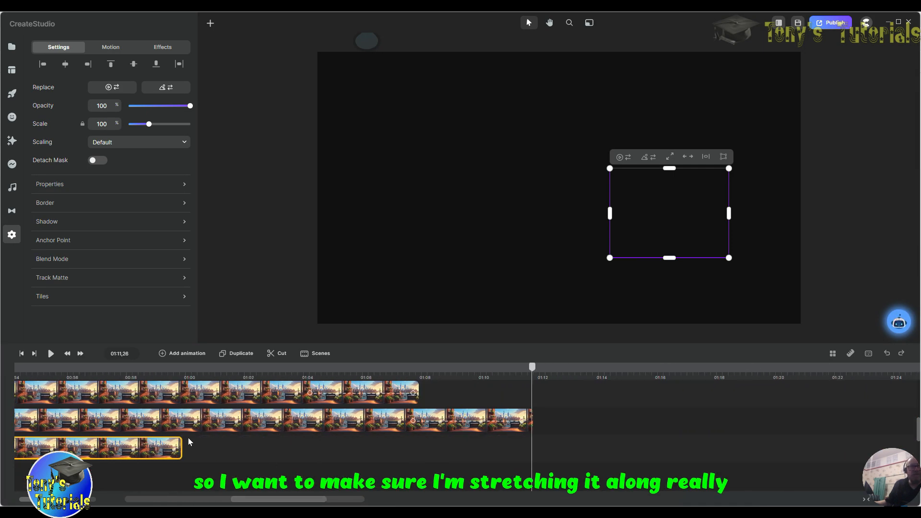
left_click_drag(180, 444, 630, 447)
Step: Add a Linear animation of Position, Scale and Rotation to the third row's fourth piece from 01:11,17 to about 01:15
mouse_move(532, 369)
left_mouse_down()
mouse_move(513, 369)
mouse_move(524, 369)
left_mouse_up()
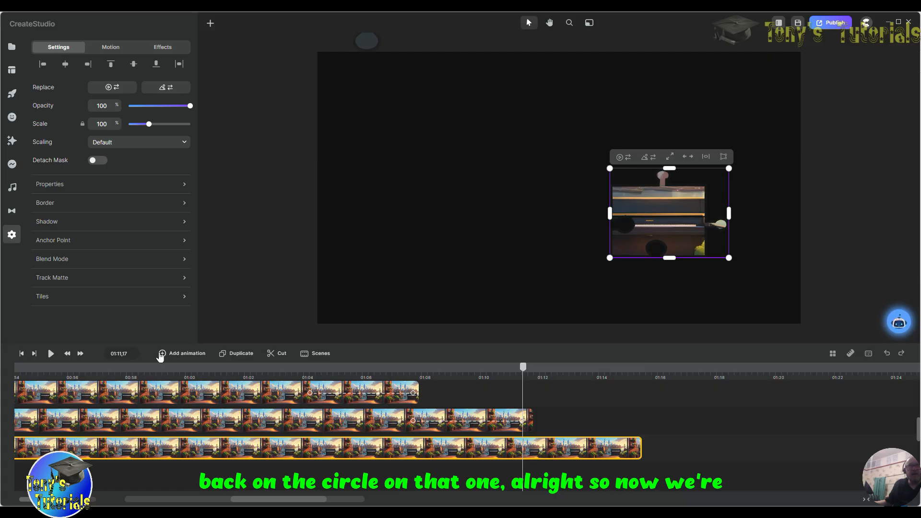
left_click(162, 354)
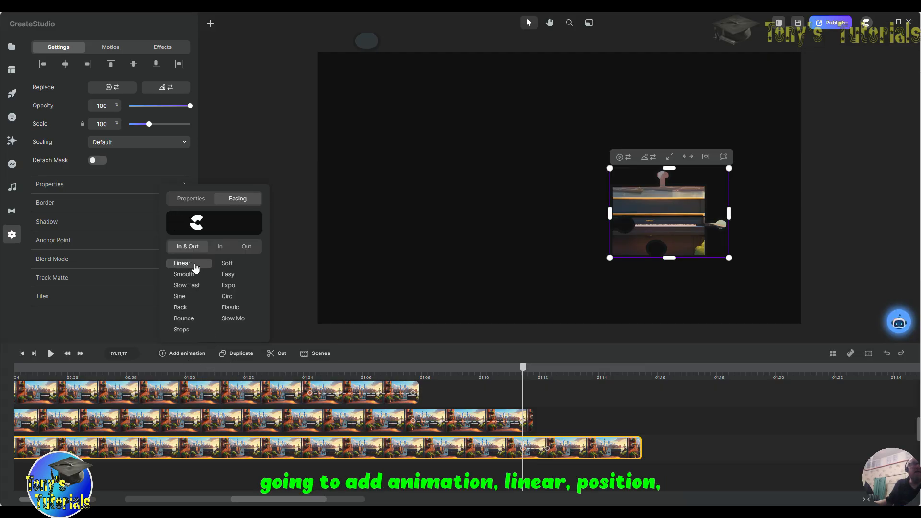
left_click(185, 200)
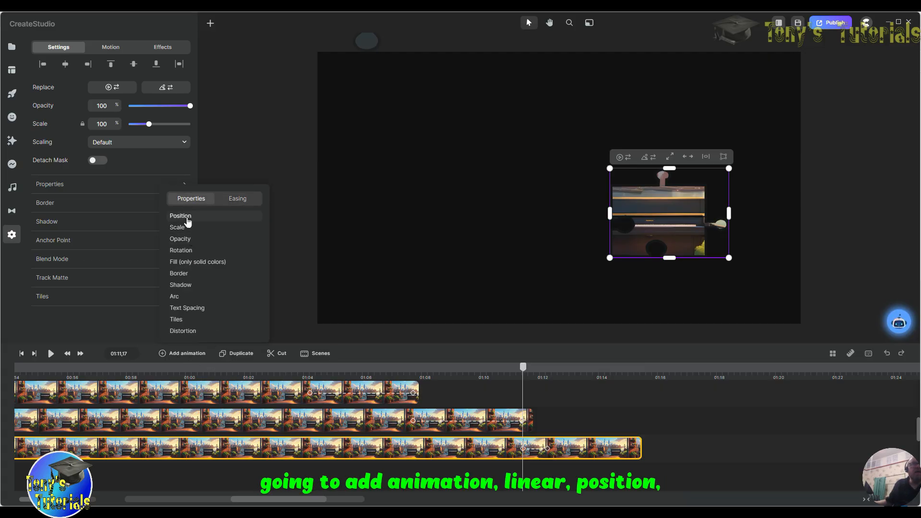
left_click(186, 217)
left_click(187, 228)
left_click(190, 251)
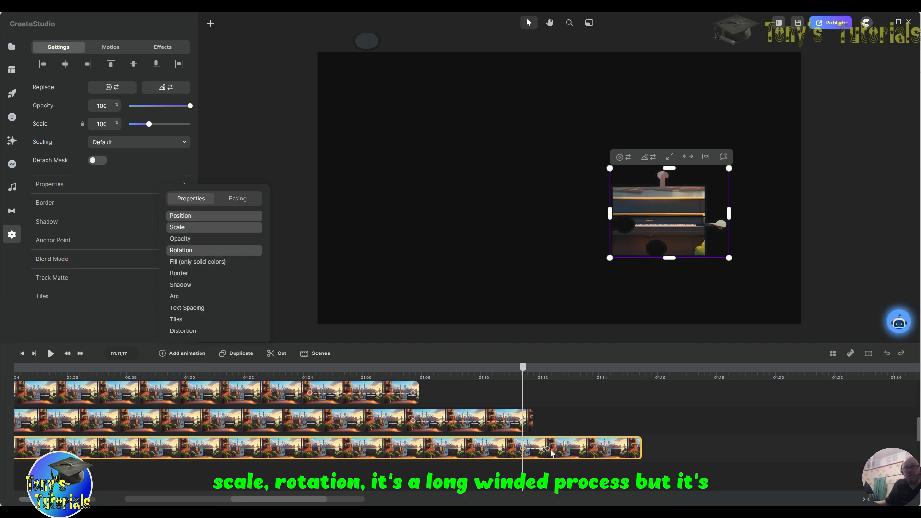
left_click_drag(574, 448, 623, 450)
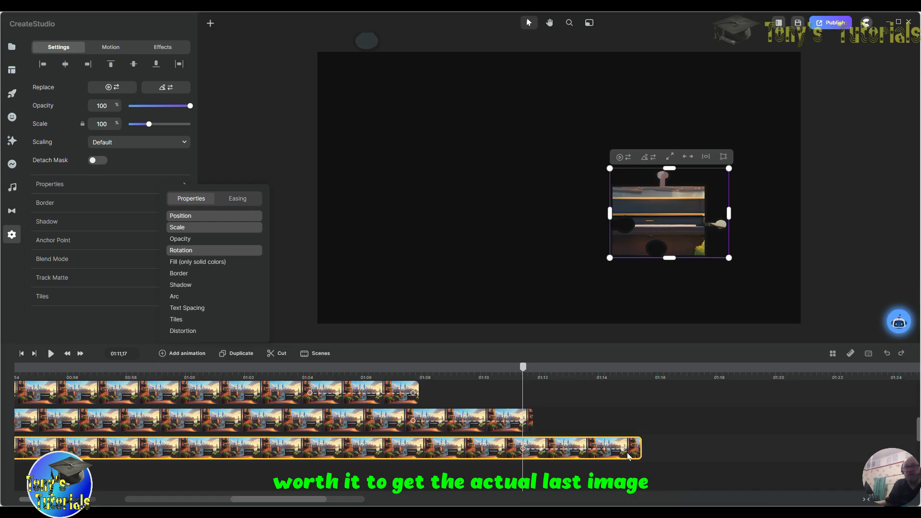
Step: At 01:14,29, rotate the third row's fourth piece anticlockwise, enlarge it to 156% and place it beyond the canvas's upper-left corner
left_click(622, 449)
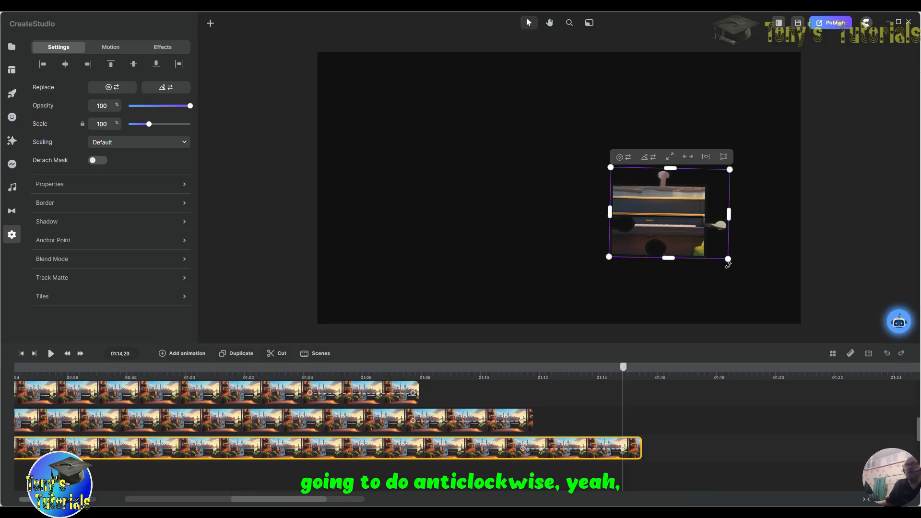
left_click_drag(731, 265, 768, 296)
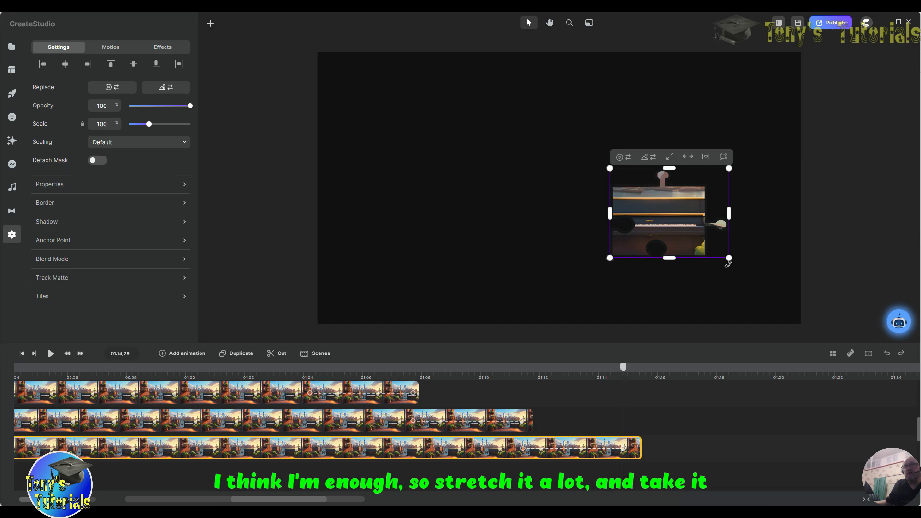
left_click_drag(728, 259, 792, 308)
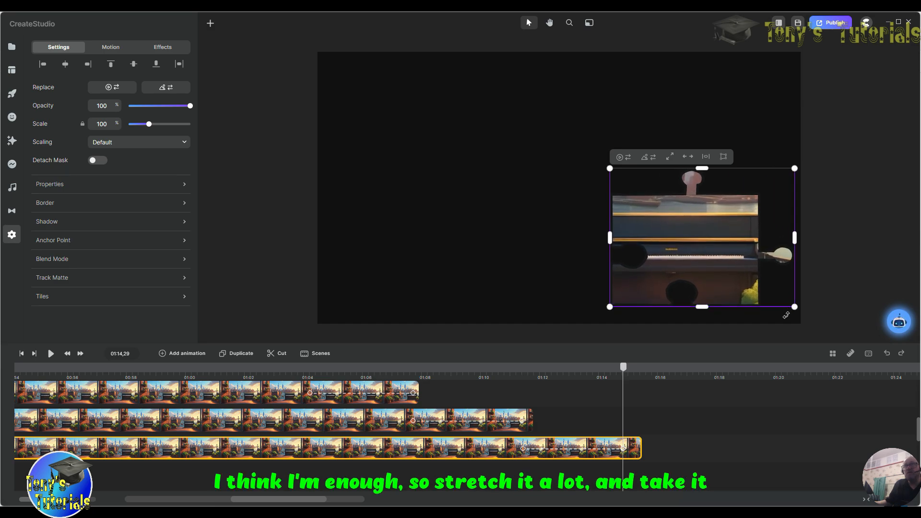
left_click_drag(723, 275, 260, 48)
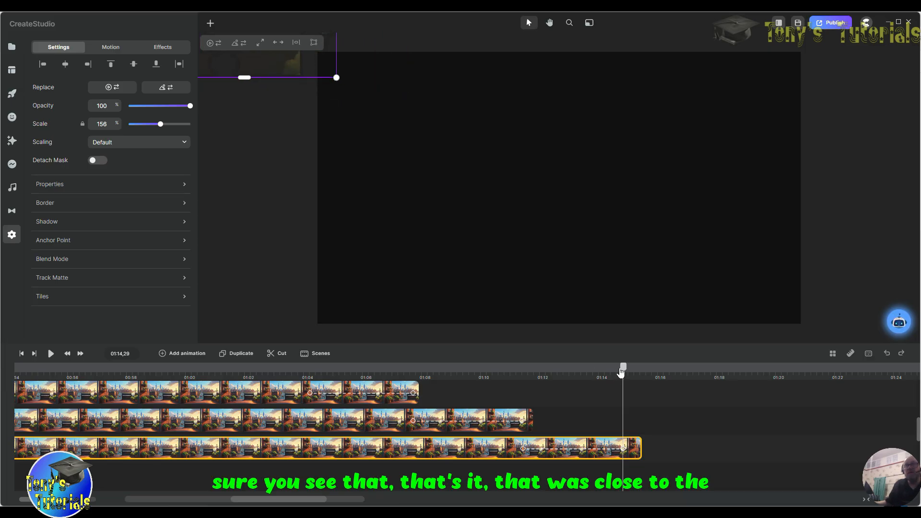
Step: Extend the clip of the third row's fifth piece to about 01:19 without moving its start
left_click_drag(620, 374, 643, 366)
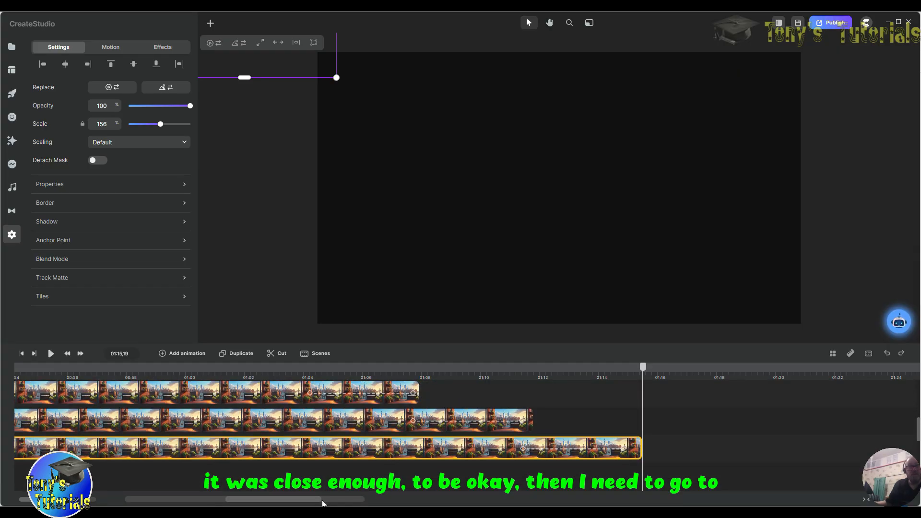
left_click_drag(320, 500, 253, 501)
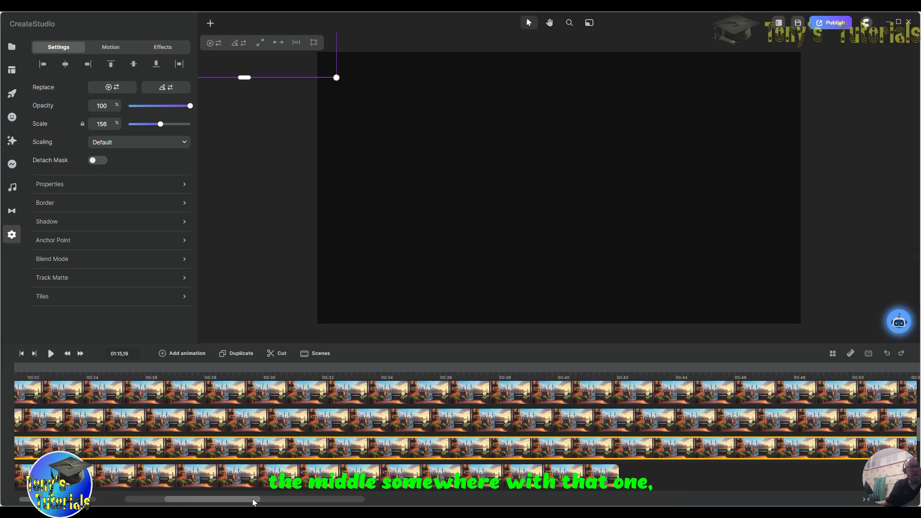
left_click_drag(617, 477, 917, 427)
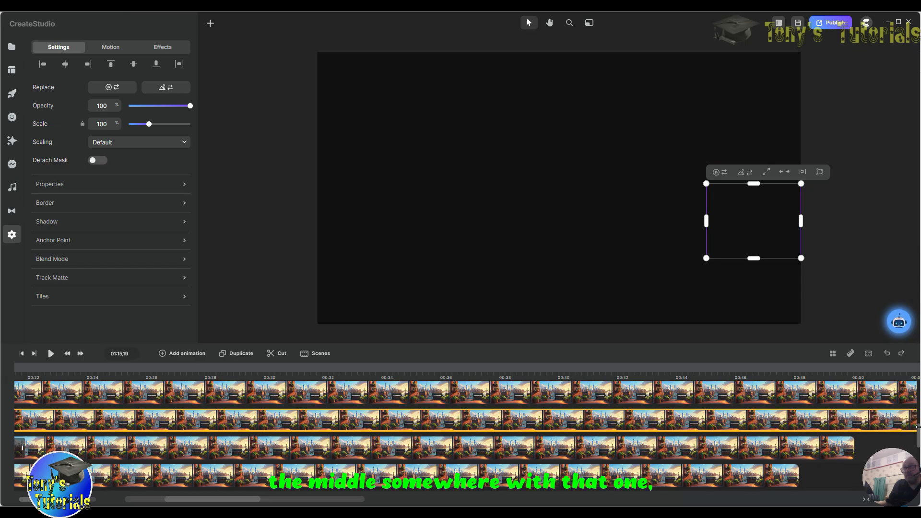
left_click_drag(241, 503, 291, 503)
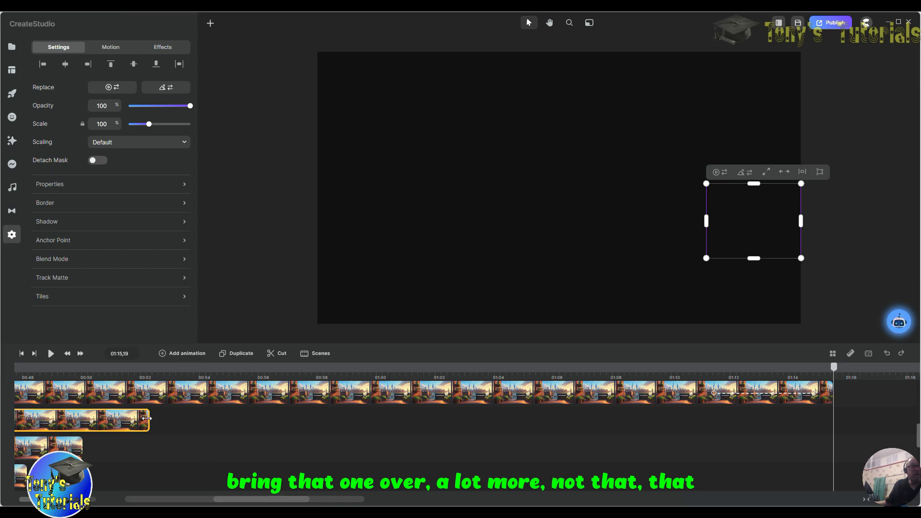
left_click_drag(413, 428, 913, 432)
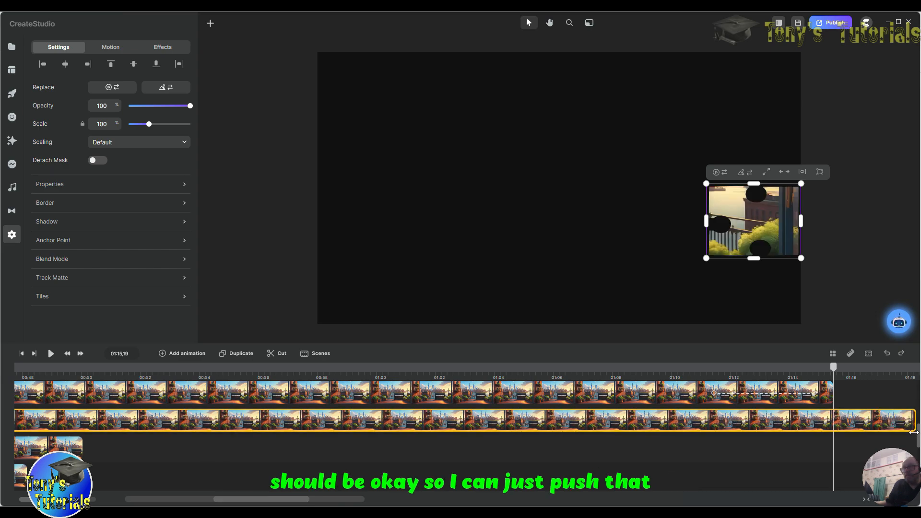
left_click_drag(278, 502, 299, 502)
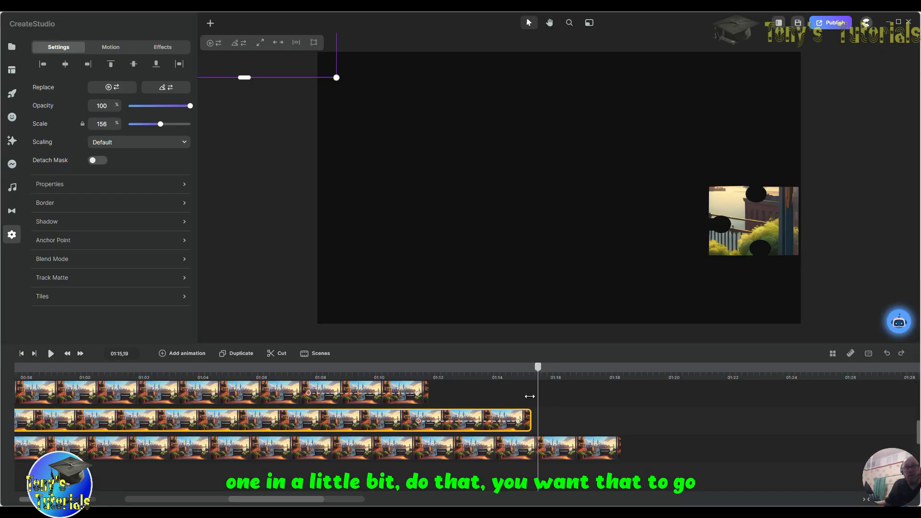
left_click_drag(537, 367, 525, 369)
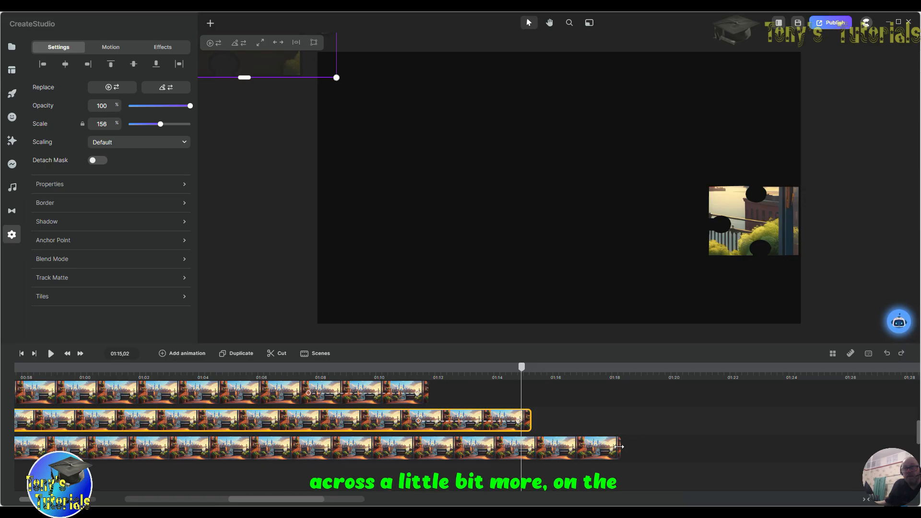
left_click_drag(620, 447, 635, 447)
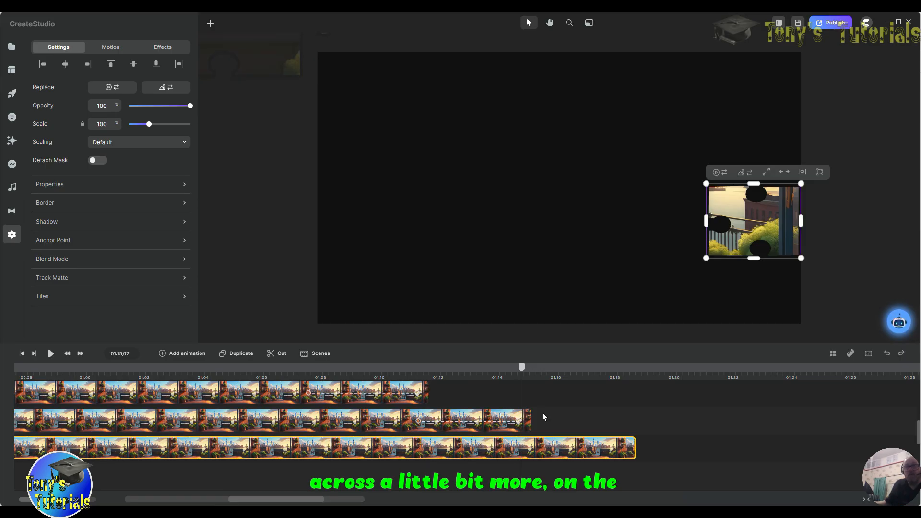
Step: Add a Linear animation of Position, Scale and Rotation to the third row's fifth piece from 01:15,00 to 01:18,17
left_click_drag(523, 367, 518, 368)
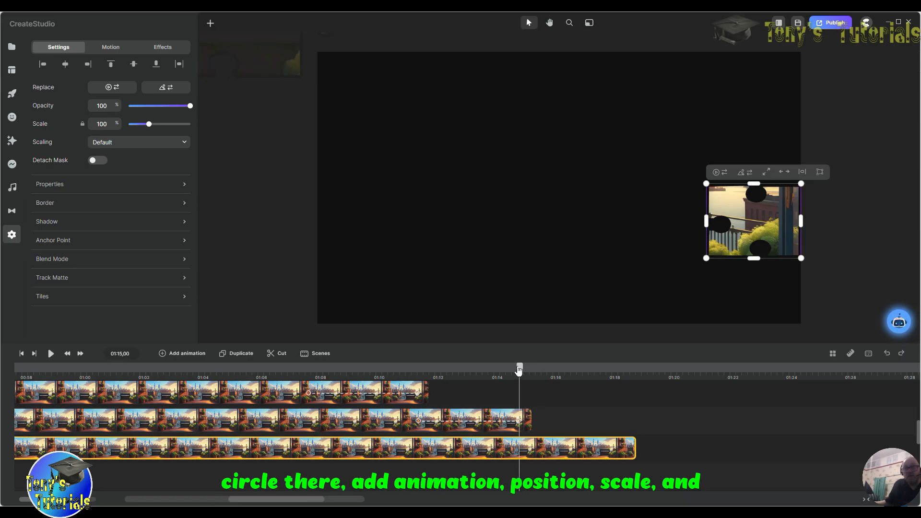
left_click(163, 355)
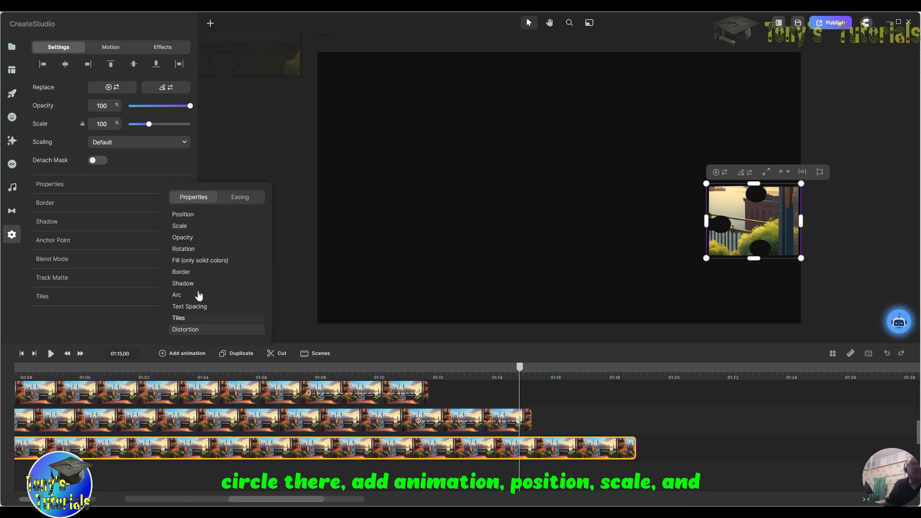
left_click(195, 228)
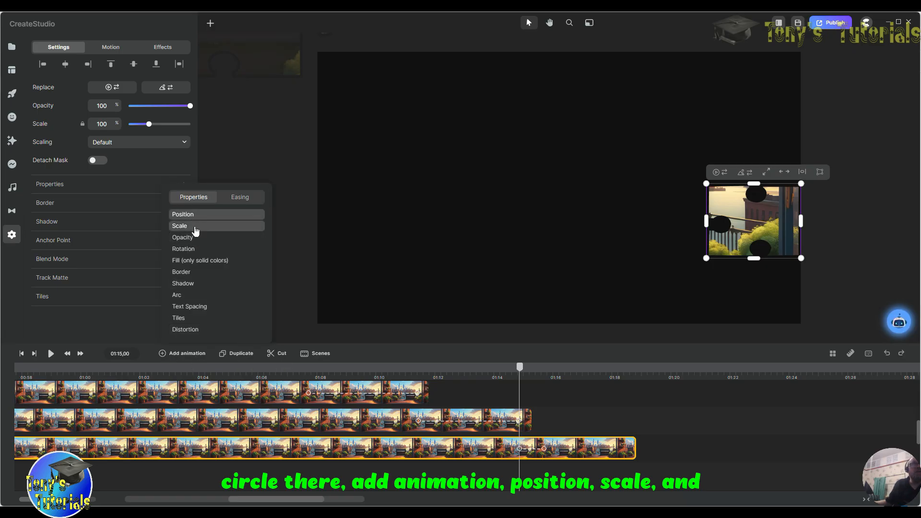
left_click(195, 250)
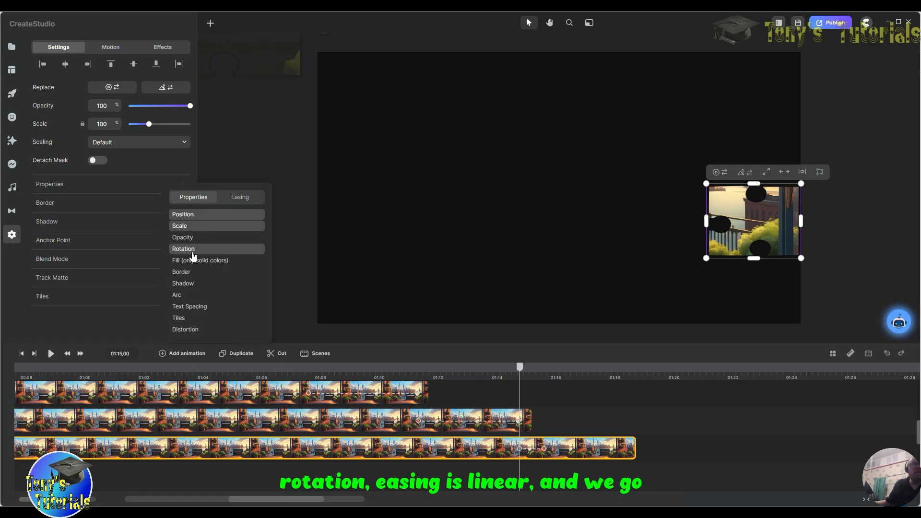
left_click(251, 202)
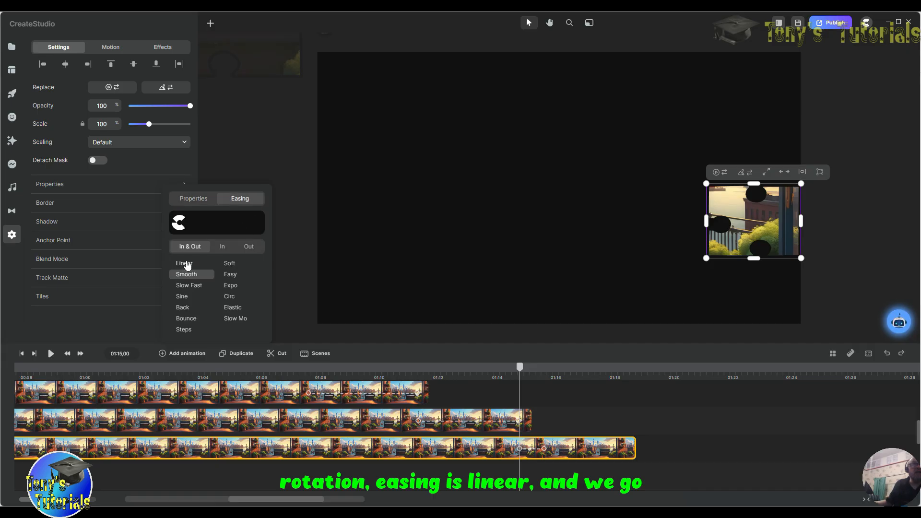
left_click(185, 264)
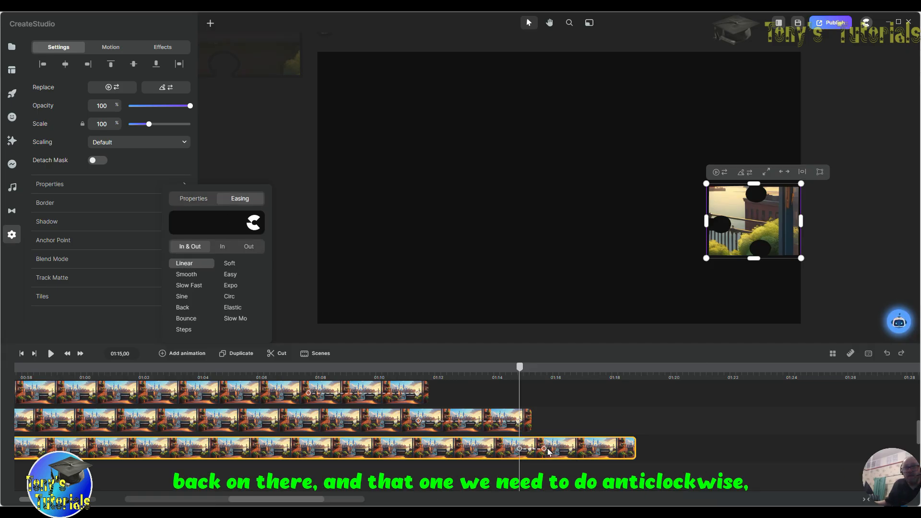
left_click_drag(593, 448, 625, 452)
Step: At 01:18,17, rotate the third row's fifth piece anticlockwise to upside down, enlarge it to 170% and place it beyond the canvas's left edge
left_click(624, 449)
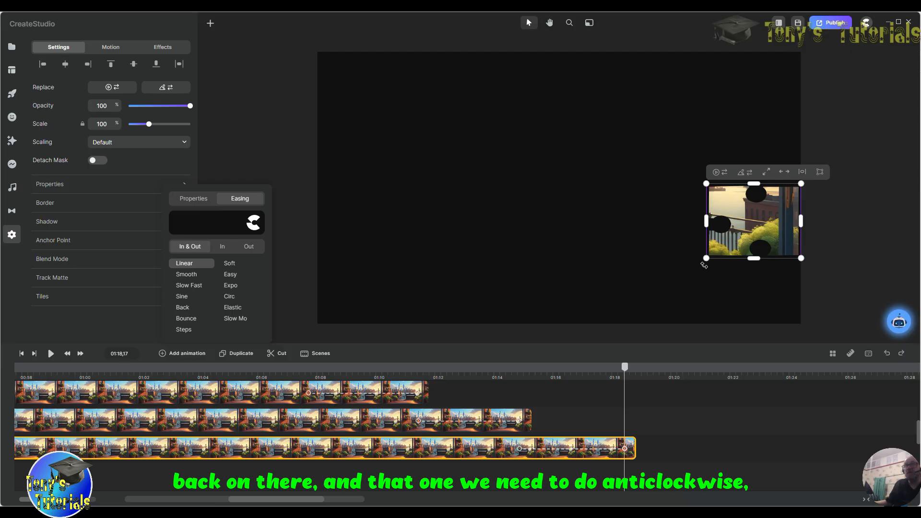
left_click_drag(703, 265, 784, 195)
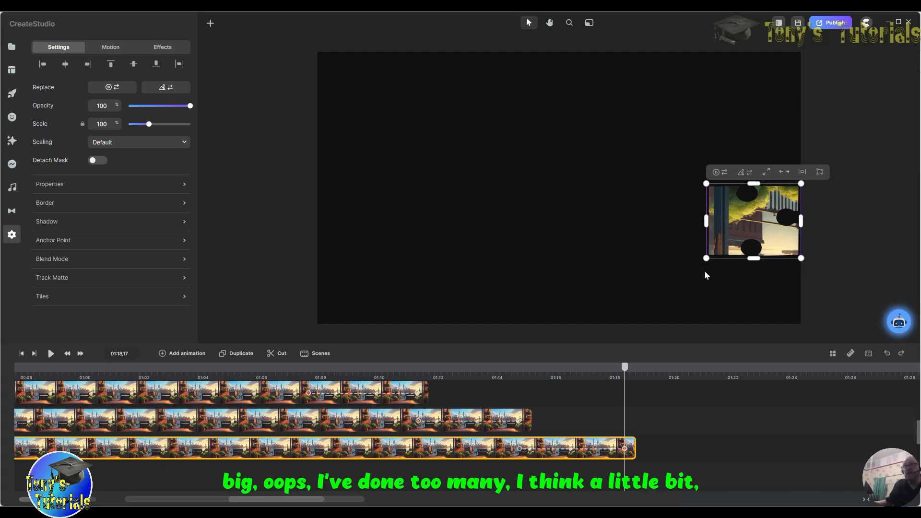
left_click_drag(706, 258, 621, 293)
left_click_drag(775, 268, 278, 230)
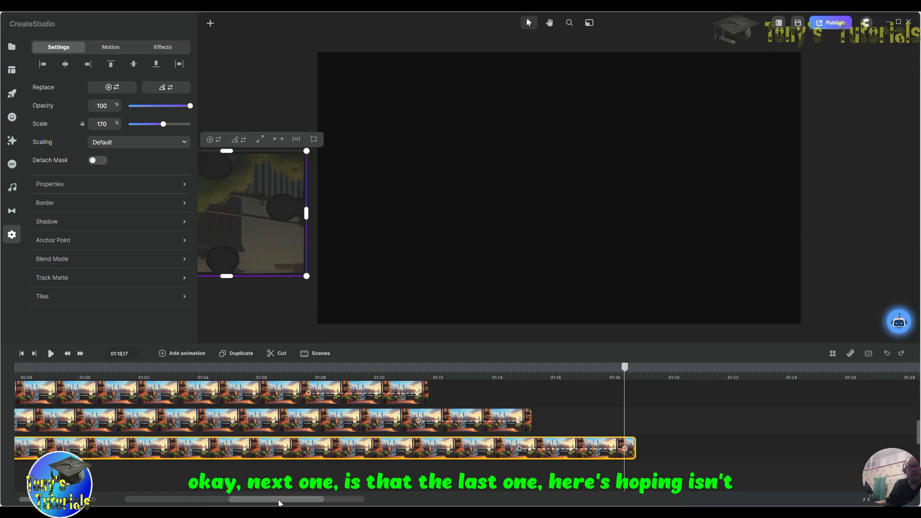
Step: Extend the clip of the fourth row's first piece to about 01:22,19 without moving its start
mouse_move(251, 499)
left_mouse_down()
mouse_move(147, 500)
mouse_move(237, 504)
left_mouse_up()
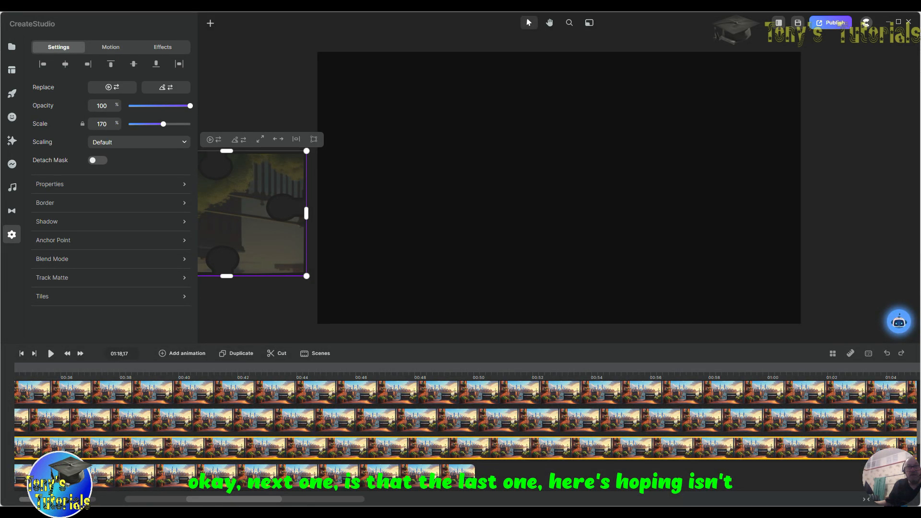
left_click_drag(470, 476, 916, 433)
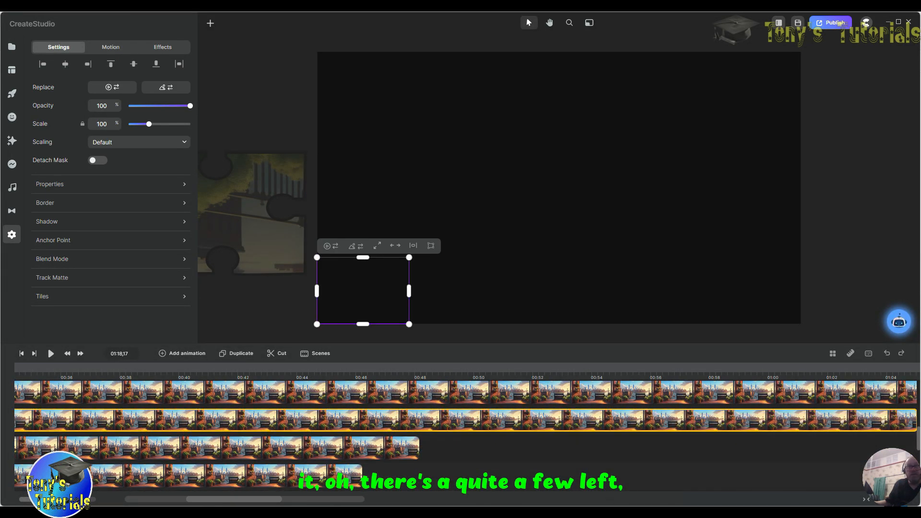
scroll(422, 496, "down", 5)
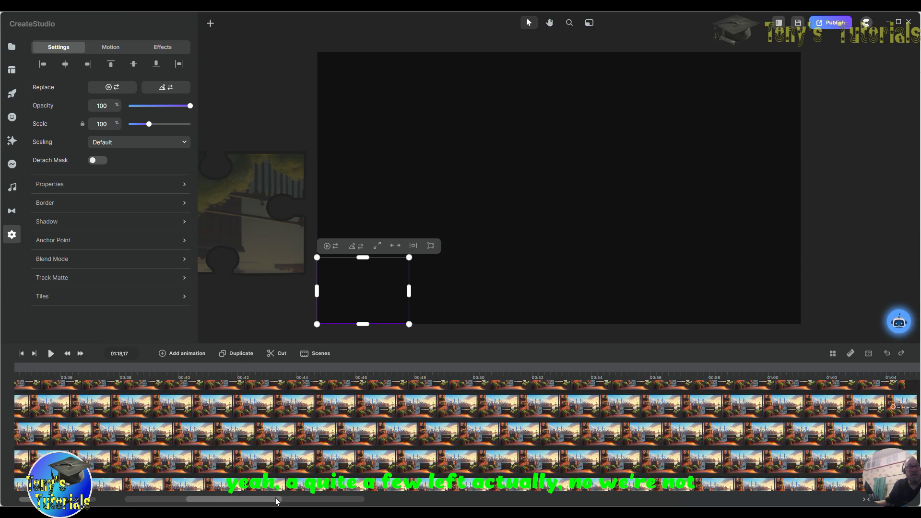
left_click_drag(278, 501, 327, 499)
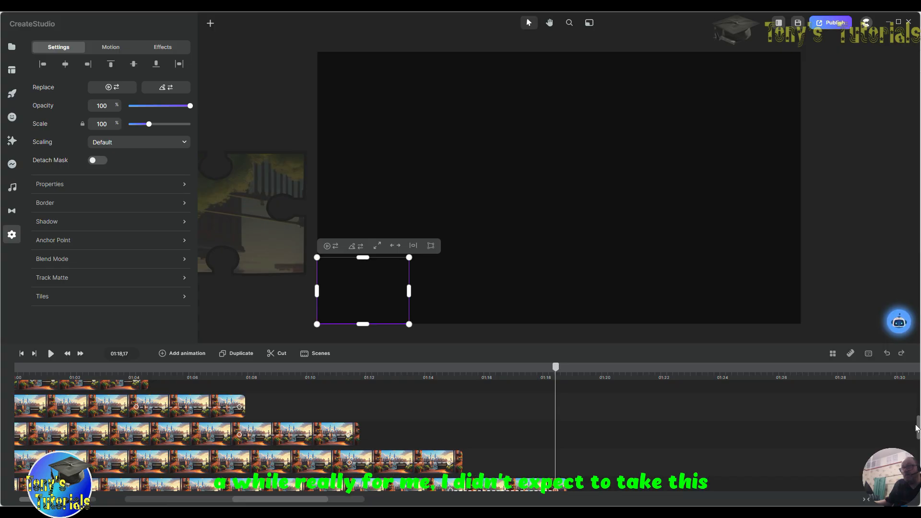
left_click_drag(918, 428, 917, 436)
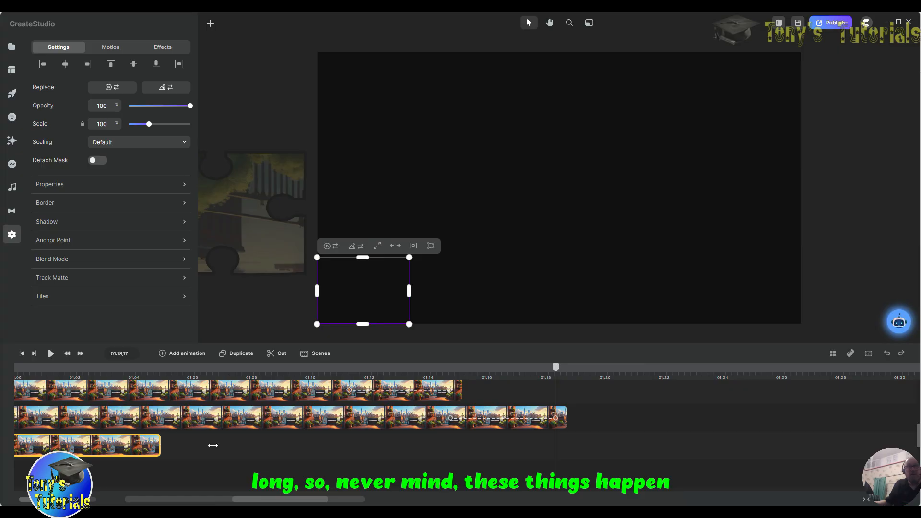
left_click_drag(213, 445, 673, 439)
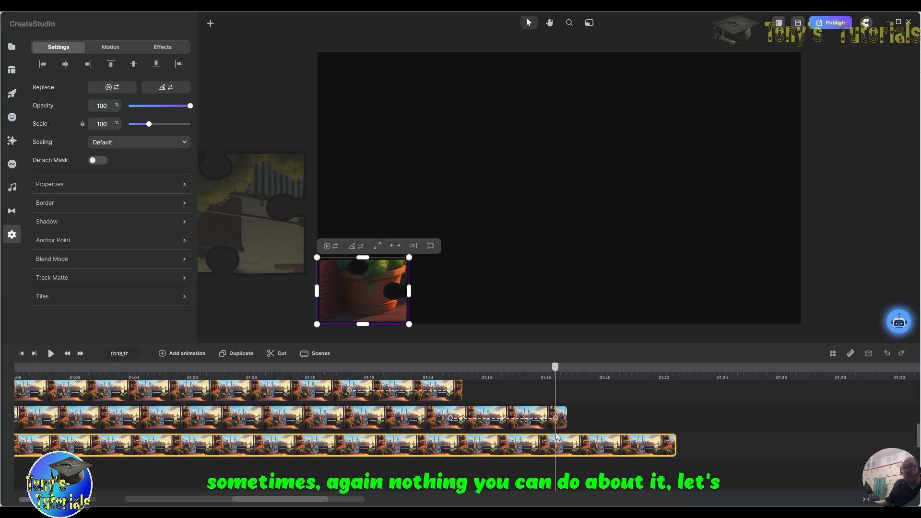
Step: Add a Linear animation of Position, Scale and Rotation to the fourth row's first piece from 01:18,17 to 01:22,07
left_click(161, 353)
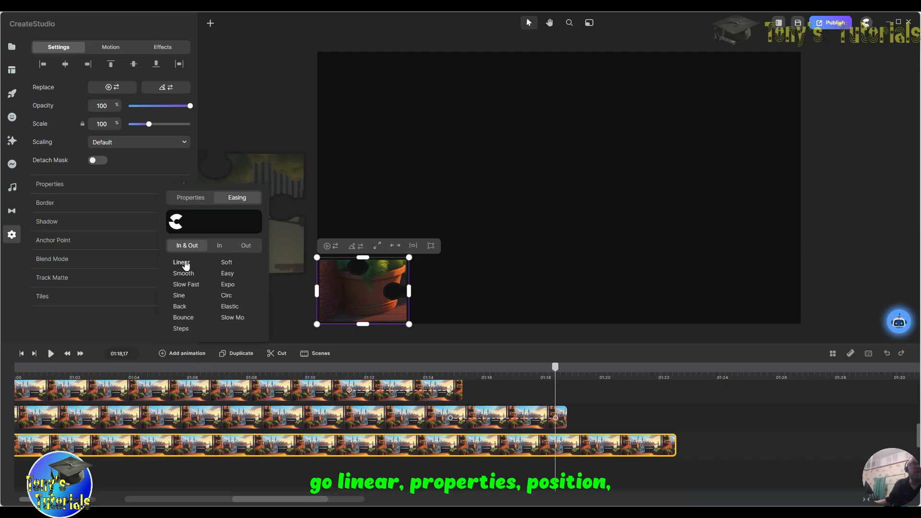
left_click(181, 264)
left_click(190, 197)
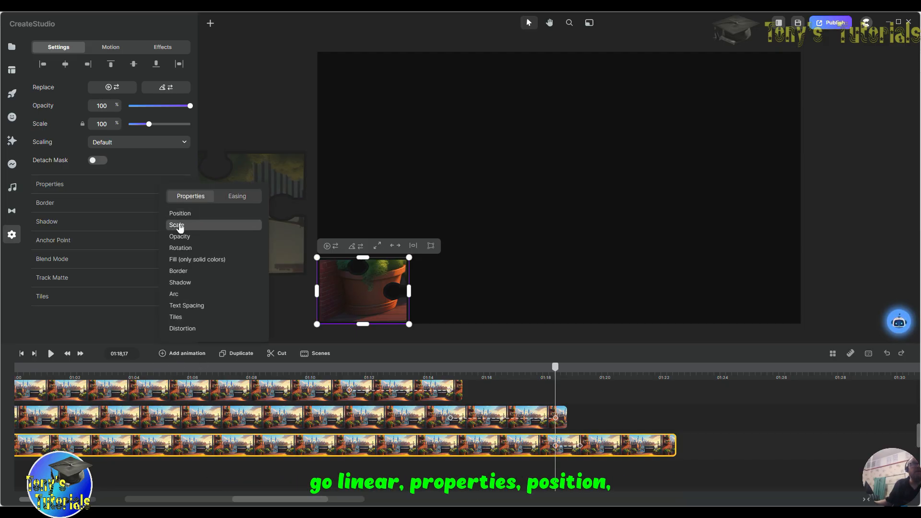
left_click(177, 225)
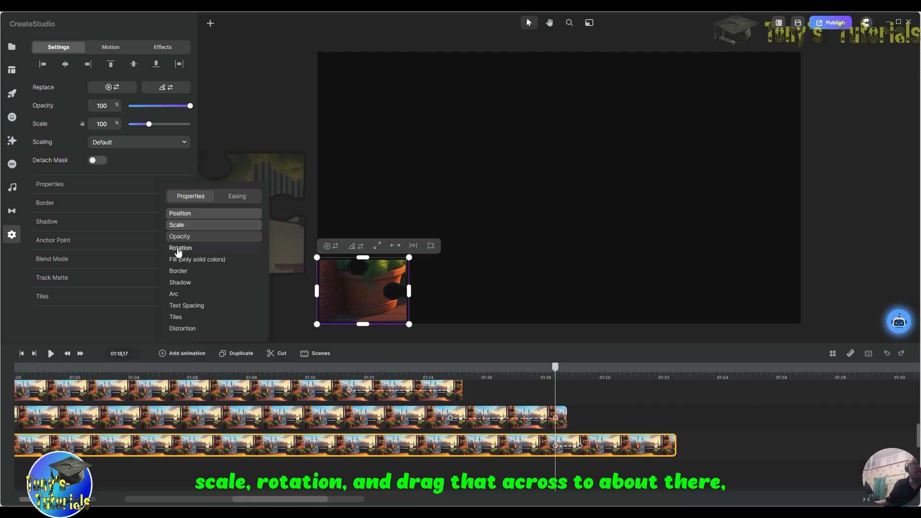
left_click(180, 248)
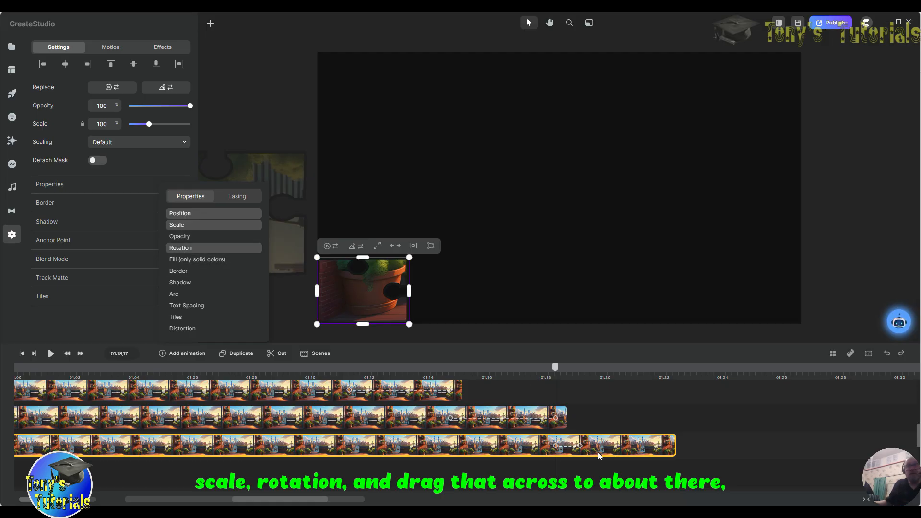
left_click_drag(650, 452, 667, 449)
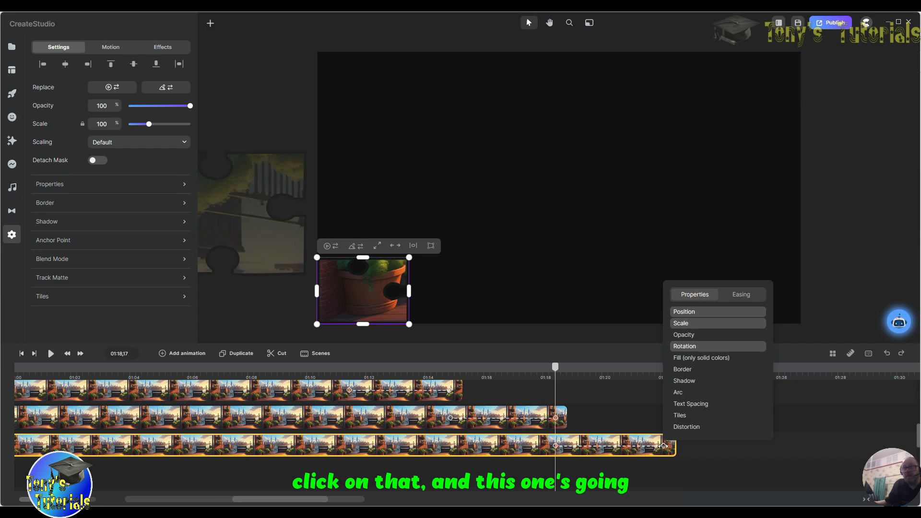
Step: At 01:22,07, rotate the fourth row's first piece to a slight tilt, enlarge it to 191% and place it beyond the canvas's upper-right corner
left_click(662, 446)
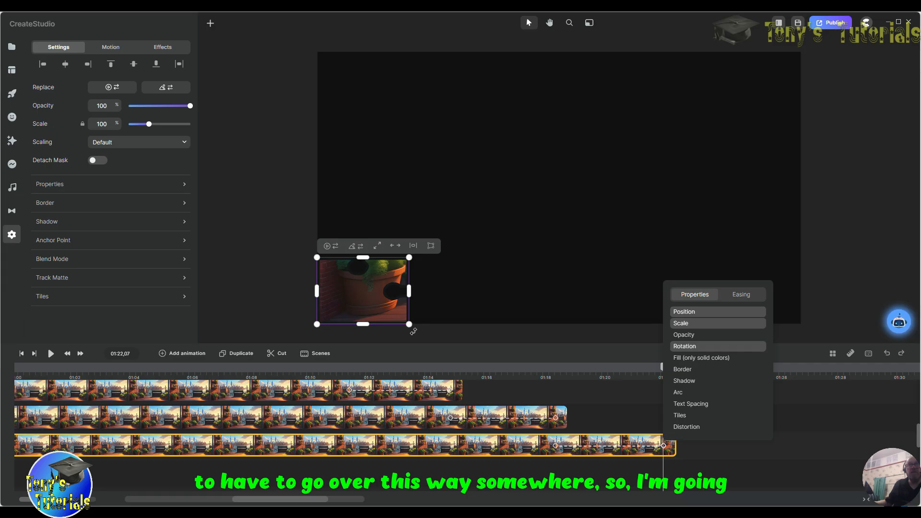
mouse_move(412, 331)
left_mouse_down()
mouse_move(448, 220)
mouse_move(341, 179)
mouse_move(204, 322)
mouse_move(505, 319)
mouse_move(369, 173)
mouse_move(272, 228)
mouse_move(414, 342)
mouse_move(430, 336)
left_mouse_up()
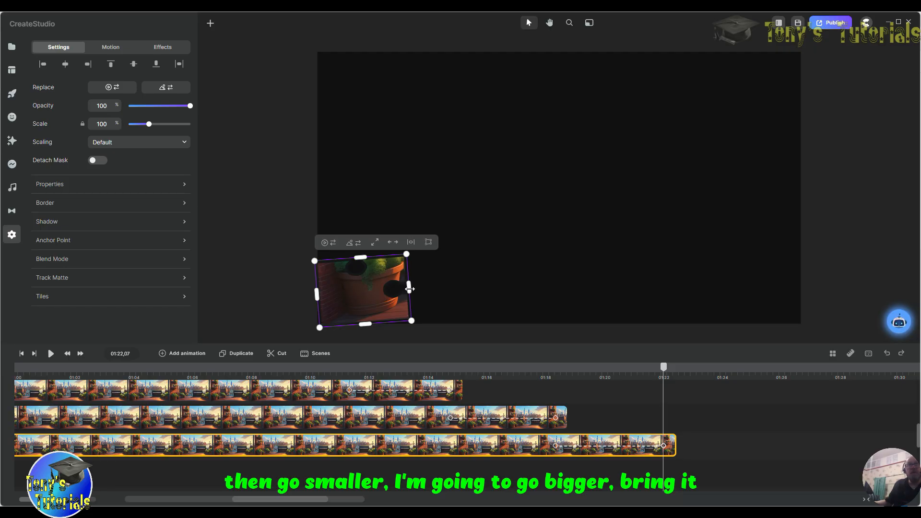
left_click_drag(411, 321, 529, 335)
left_click_drag(446, 305, 920, 71)
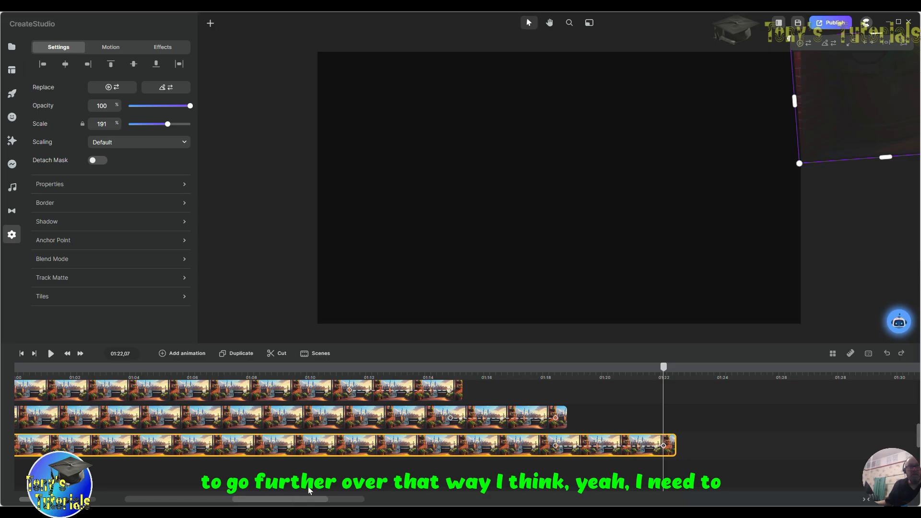
Step: Extend the clip of the fourth row's second piece to about 01:26,04 without moving its start
left_click_drag(299, 502, 248, 503)
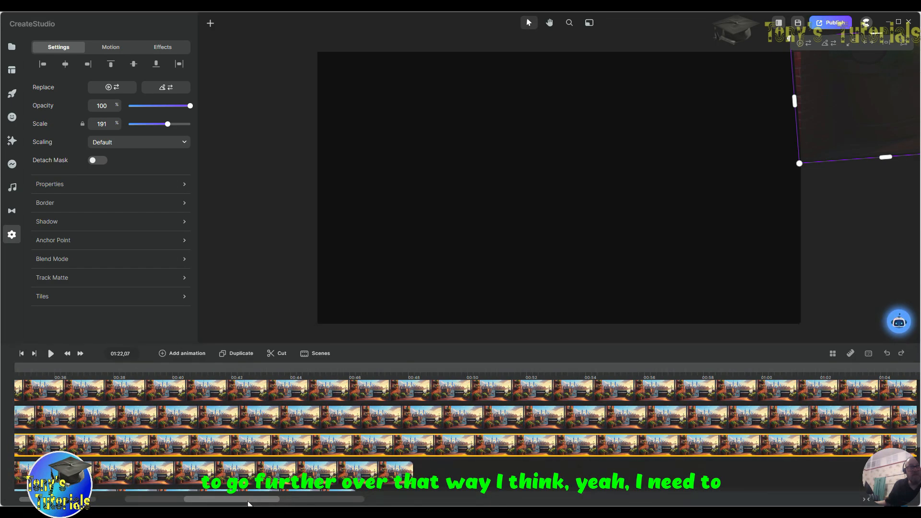
left_click_drag(438, 472, 917, 459)
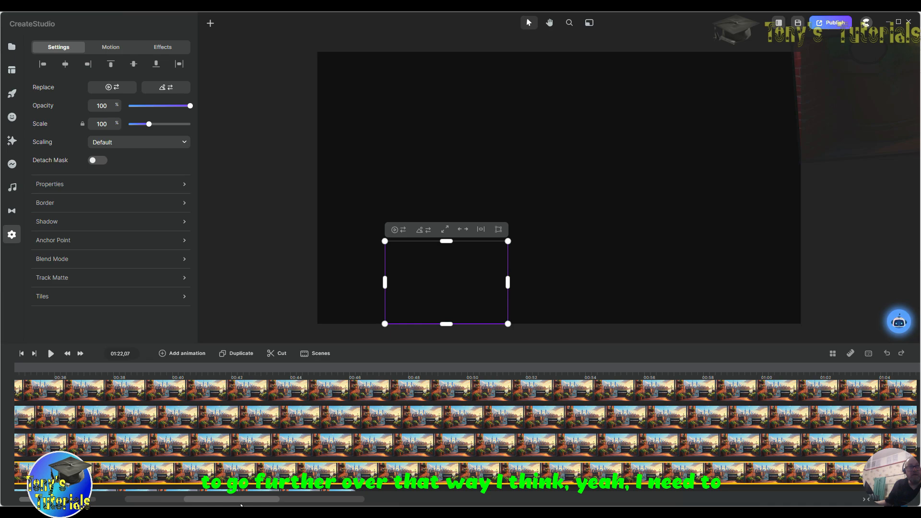
left_click_drag(262, 504, 305, 501)
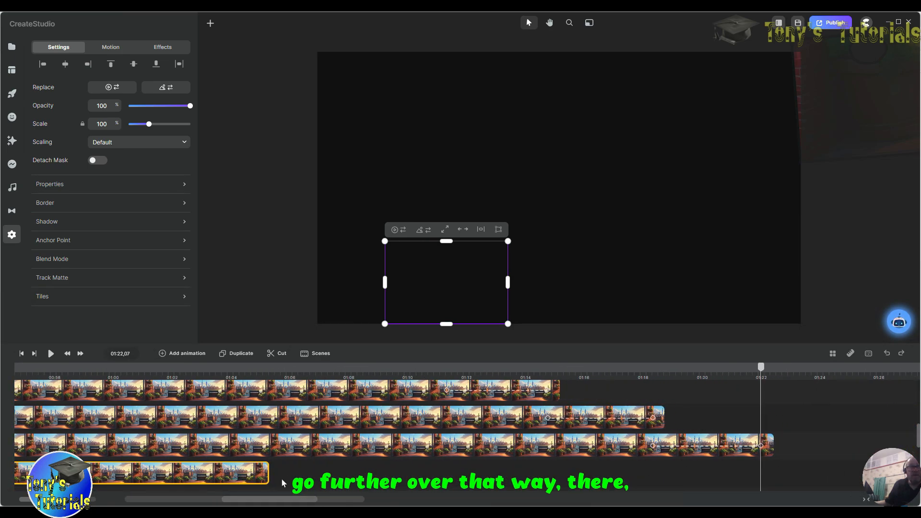
left_click_drag(457, 480, 858, 476)
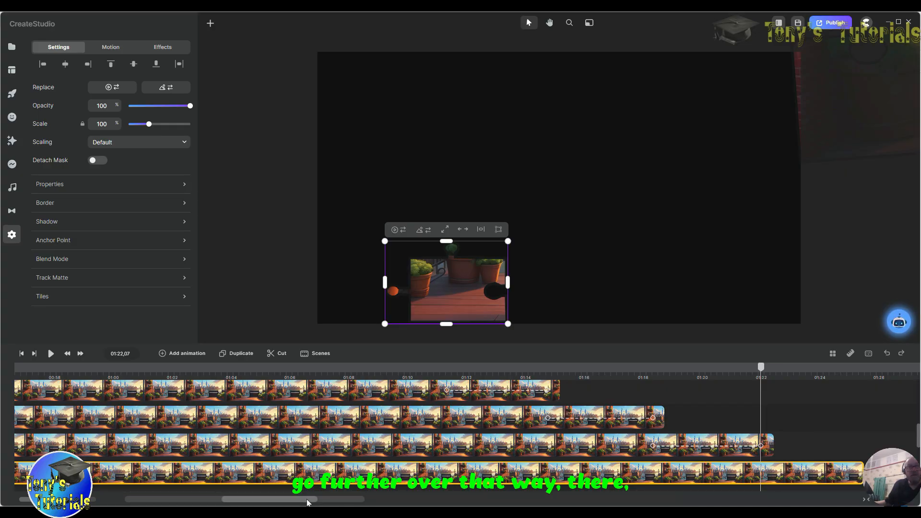
left_click_drag(307, 502, 330, 501)
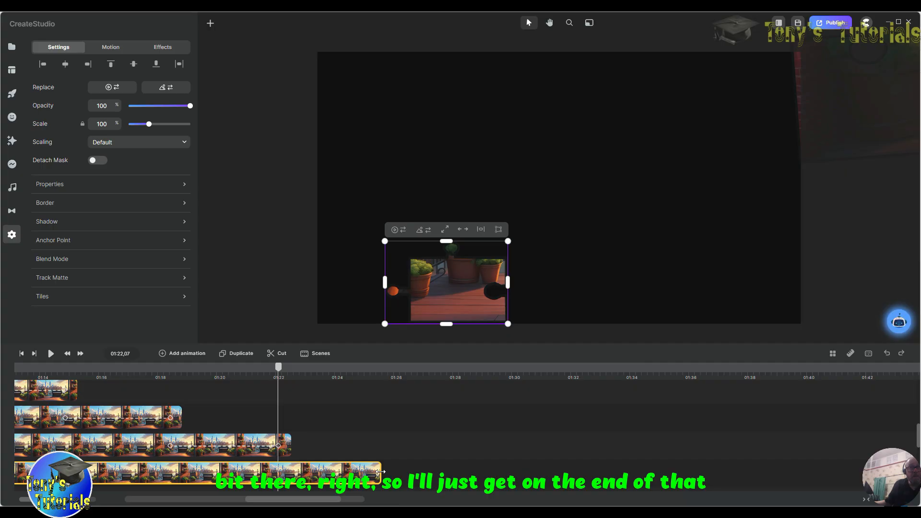
left_click_drag(380, 472, 393, 472)
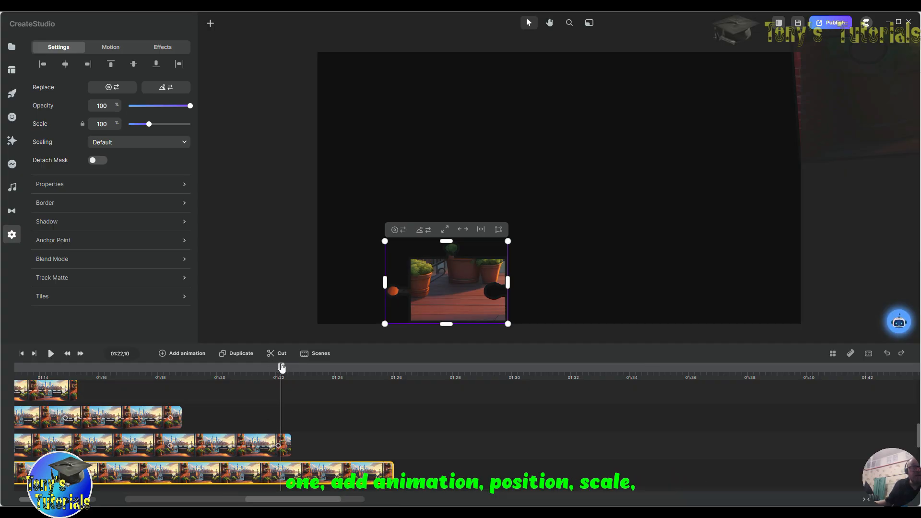
Step: Add a Linear animation of Position, Scale and Rotation to the fourth row's second piece from 01:22,07 to 01:25,28
left_click(162, 355)
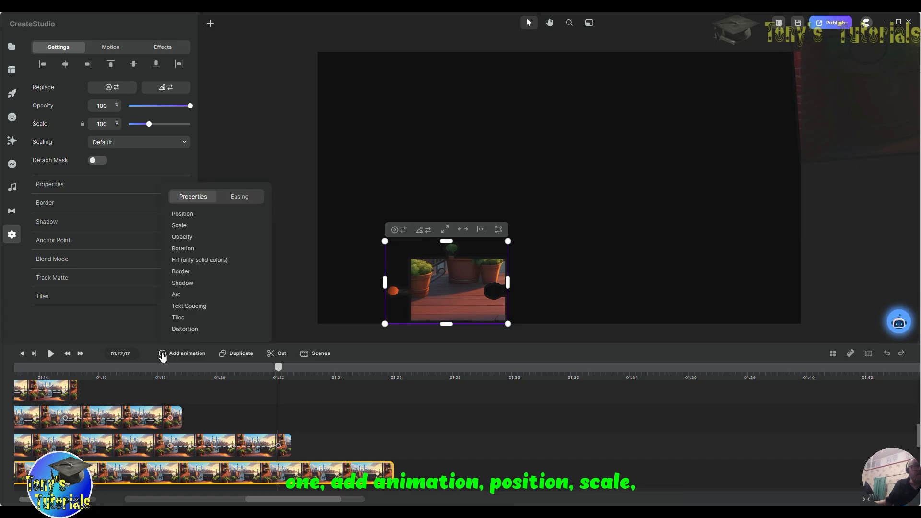
left_click(186, 214)
left_click(188, 226)
left_click(188, 249)
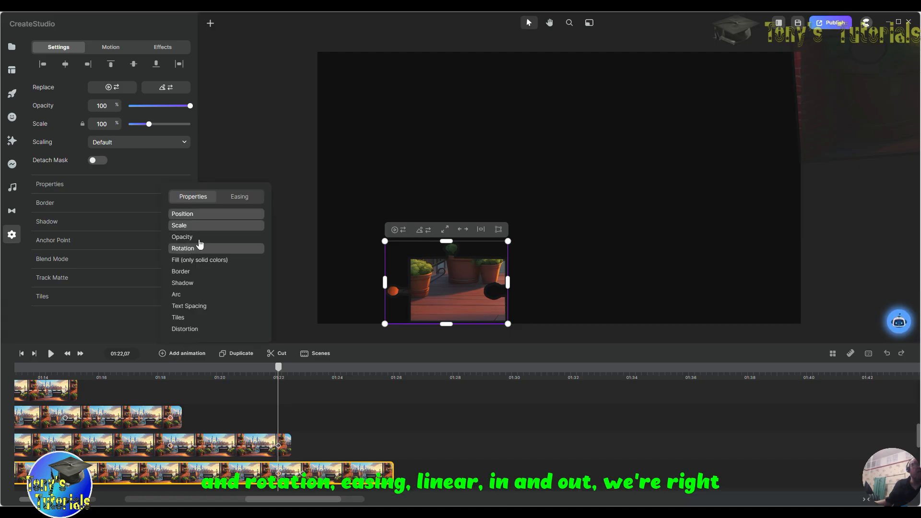
left_click(236, 201)
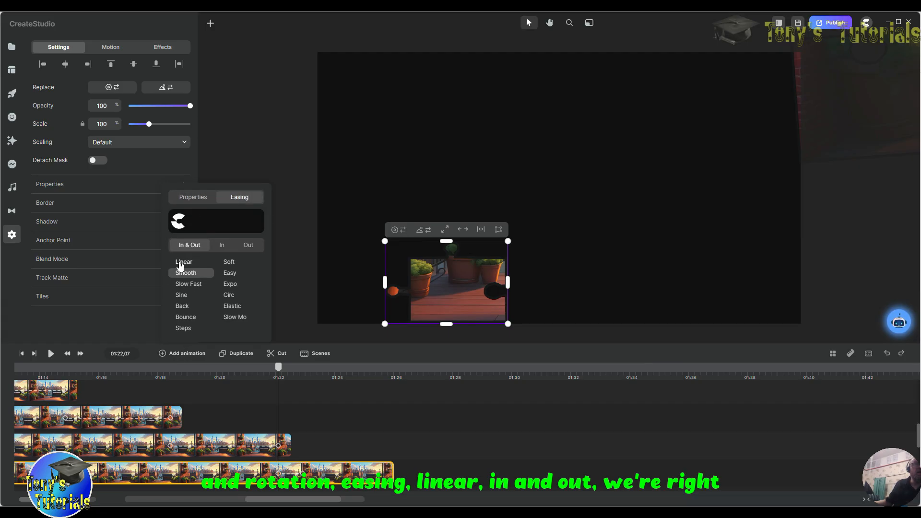
left_click(194, 261)
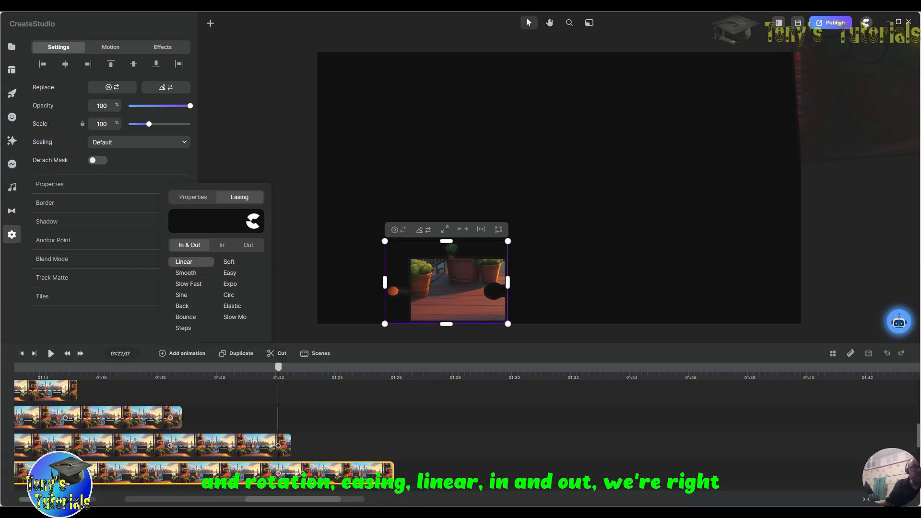
left_click_drag(323, 474, 386, 480)
left_click(387, 474)
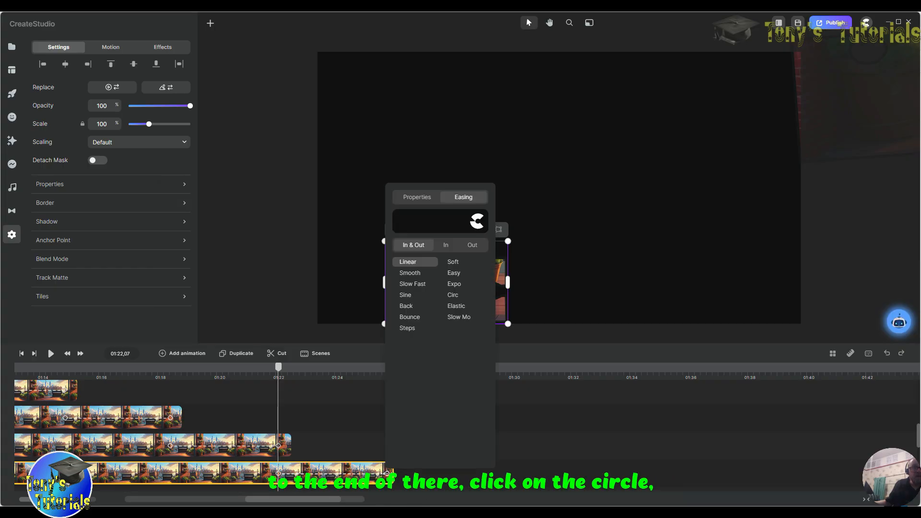
left_click(590, 299)
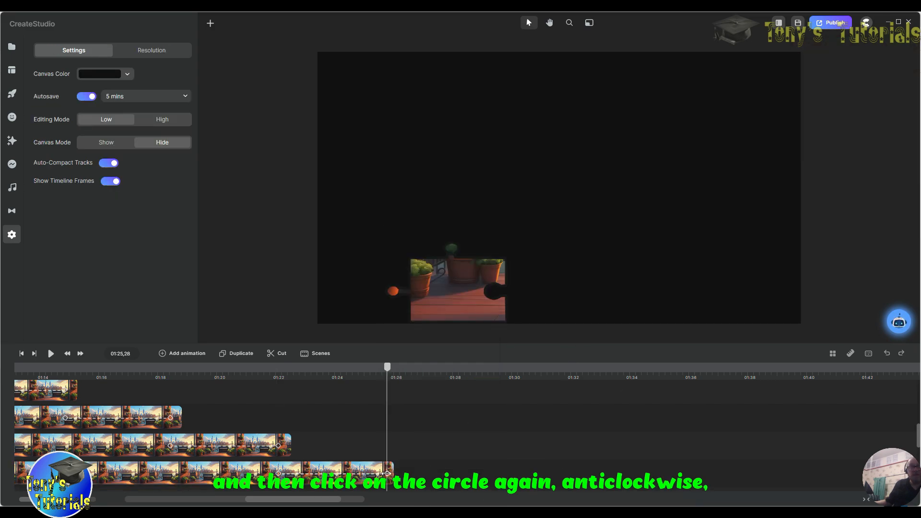
Step: At 01:25,28, spin the fourth row's second piece anticlockwise back to upright, enlarge it to 181% and place it beyond the canvas's right edge
left_click(386, 474)
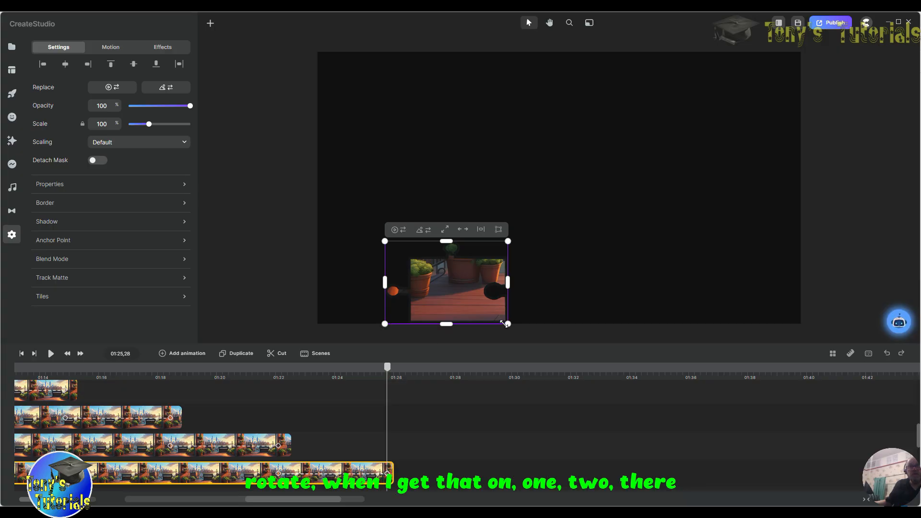
left_click_drag(514, 326, 534, 337)
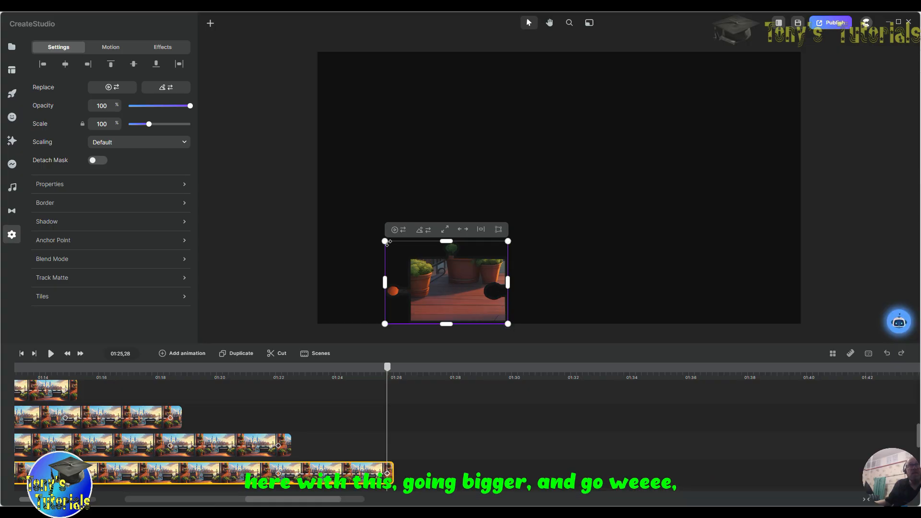
left_click_drag(385, 242, 287, 176)
left_click_drag(422, 284, 881, 272)
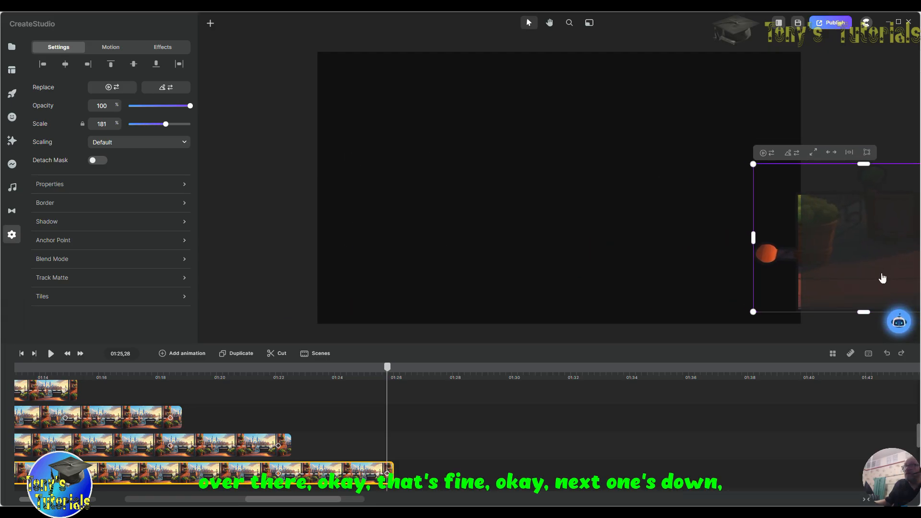
left_click_drag(828, 253, 878, 256)
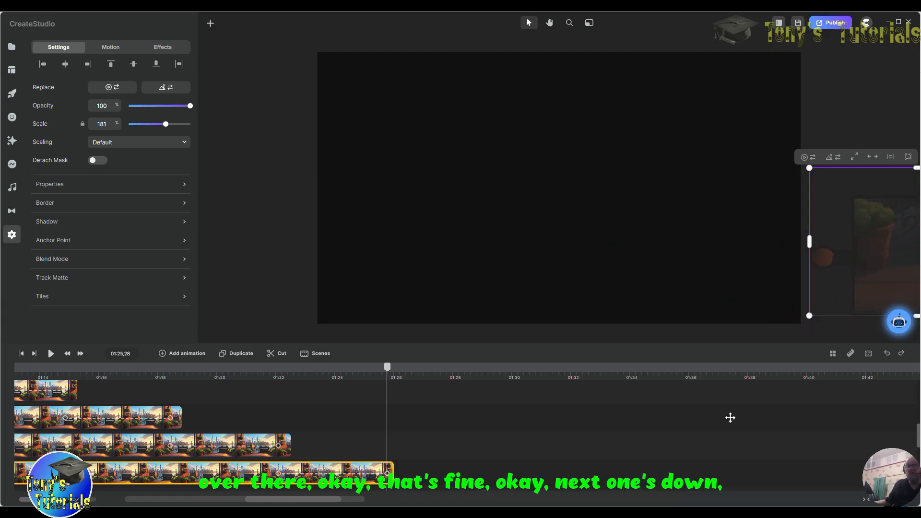
Step: Extend the clips of the fourth row's third and fourth pieces to about 01:05 and the fifth piece's clip to about 01:01
left_click_drag(386, 367, 431, 381)
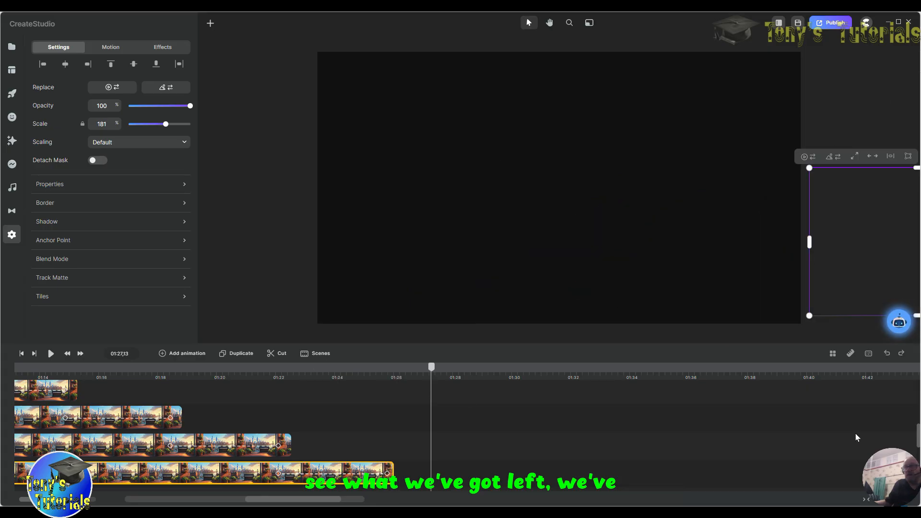
scroll(770, 445, "down", 3)
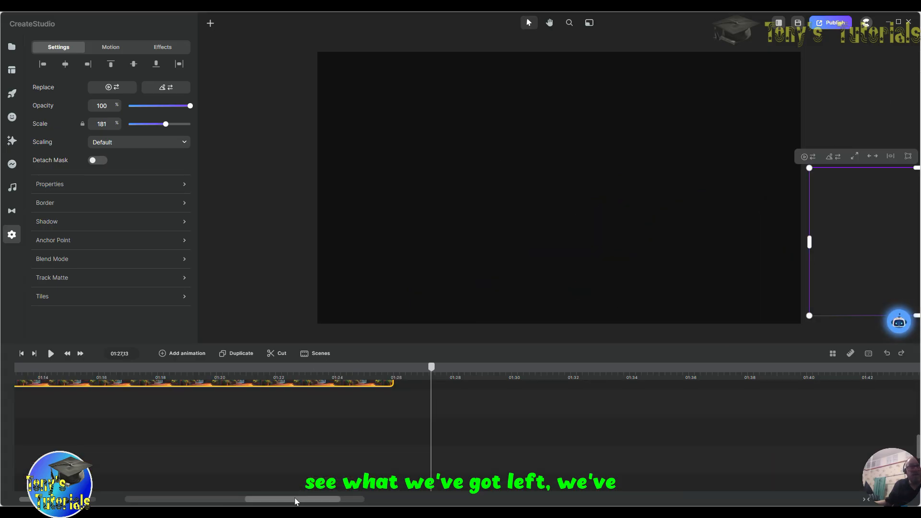
left_click_drag(295, 501, 243, 505)
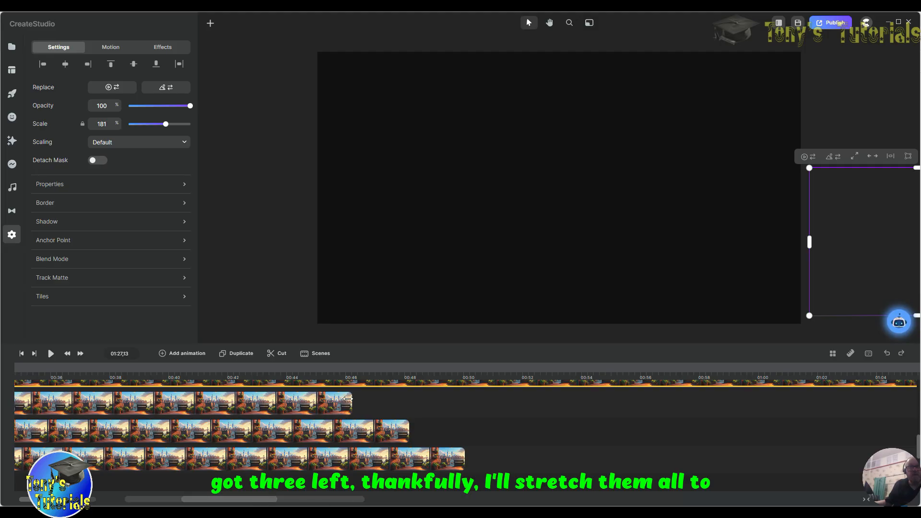
left_click_drag(348, 398, 916, 403)
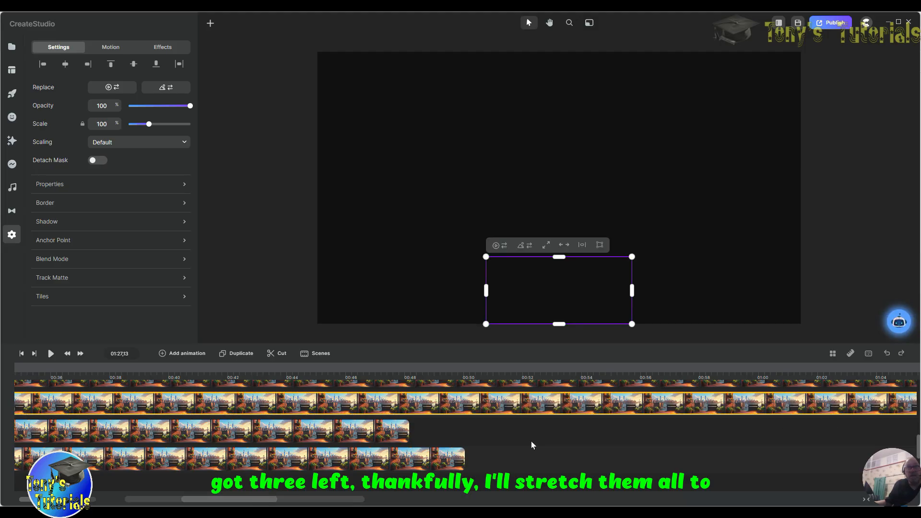
left_click_drag(409, 430, 912, 432)
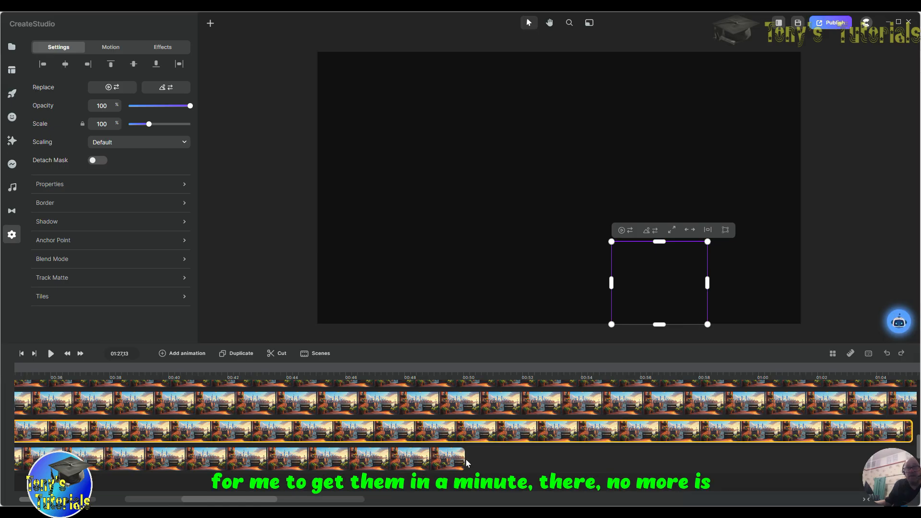
left_click_drag(466, 462, 787, 462)
left_click(785, 474)
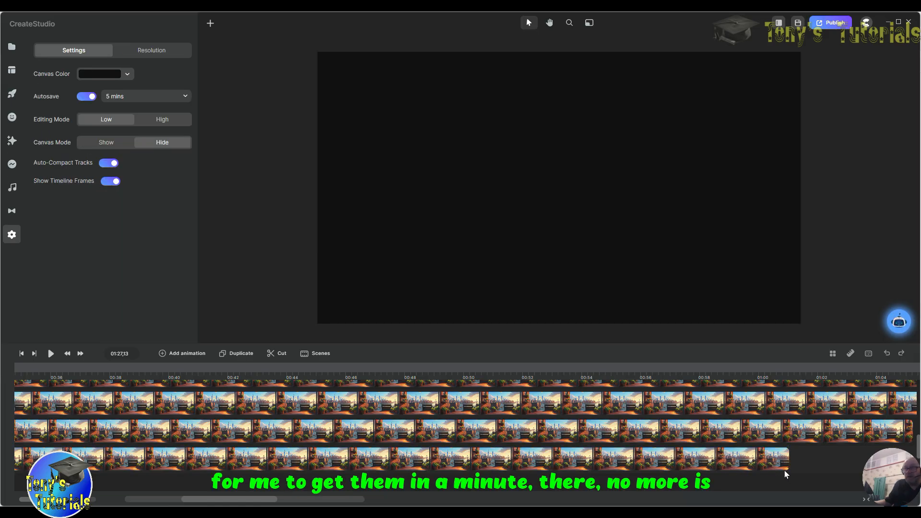
left_click(784, 470)
left_click(789, 463)
scroll(505, 458, "down", 1)
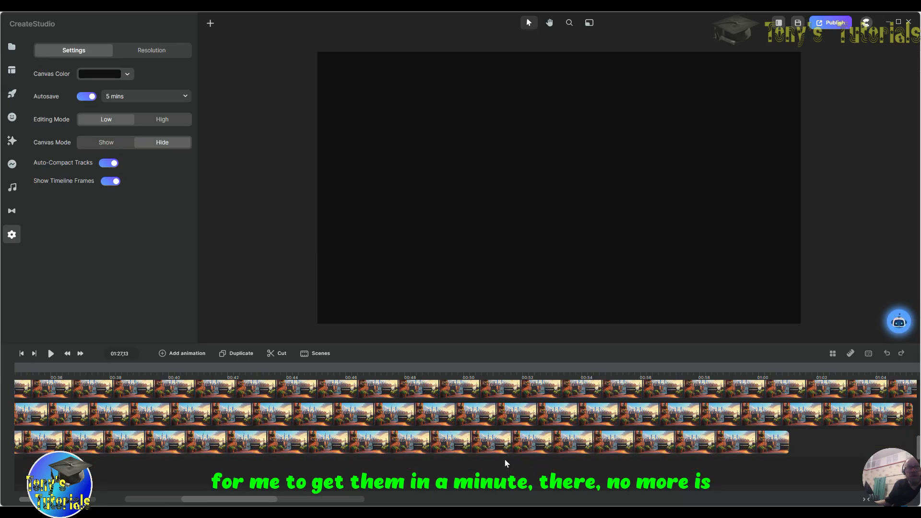
scroll(508, 460, "up", 1)
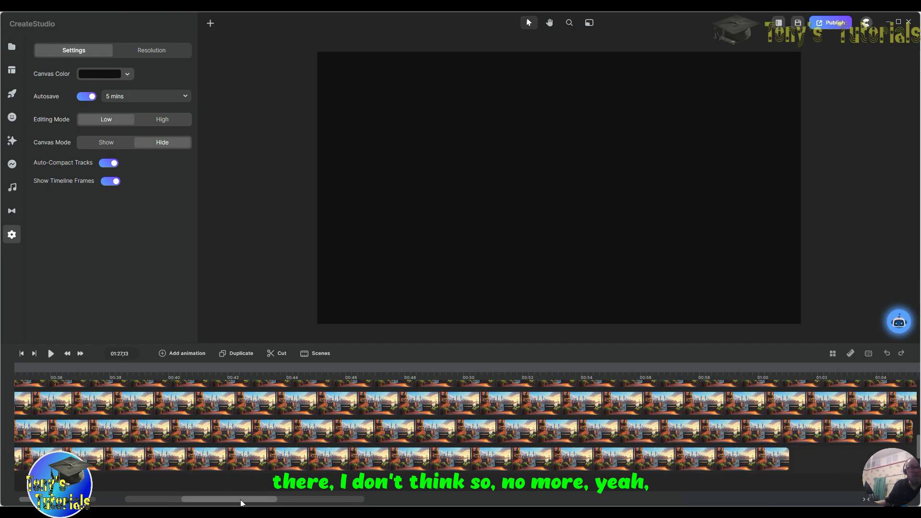
Step: Extend the clips of the fourth row's last three pieces further, to about 01:24,12
left_click_drag(240, 502, 273, 504)
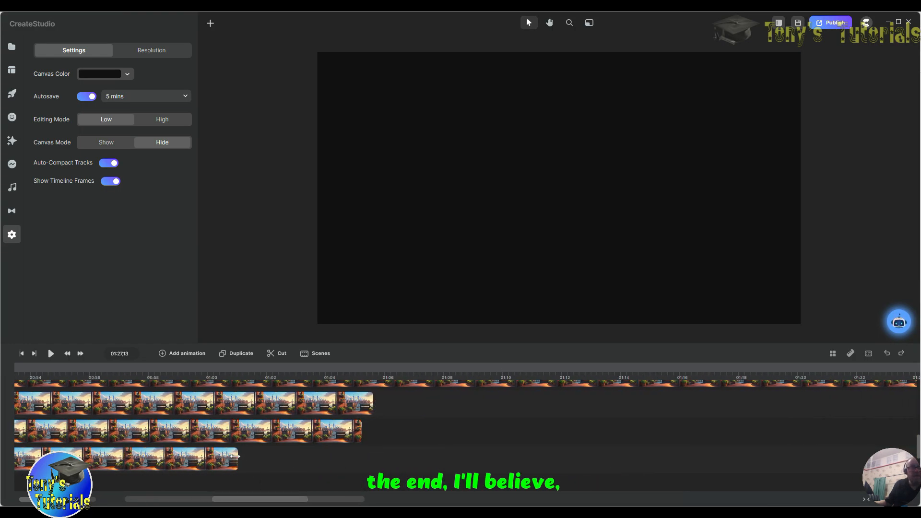
left_click_drag(317, 455, 808, 459)
left_click_drag(363, 431, 796, 442)
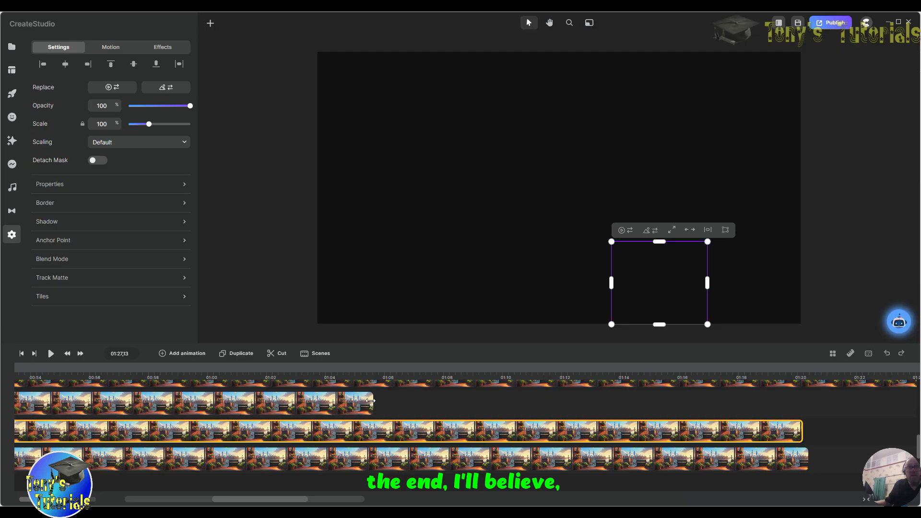
left_click_drag(372, 402, 915, 407)
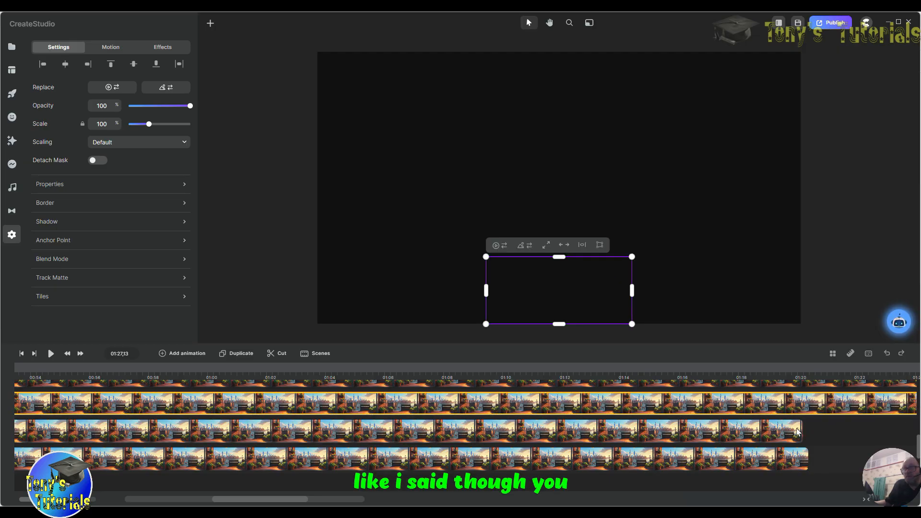
left_click_drag(807, 427, 905, 428)
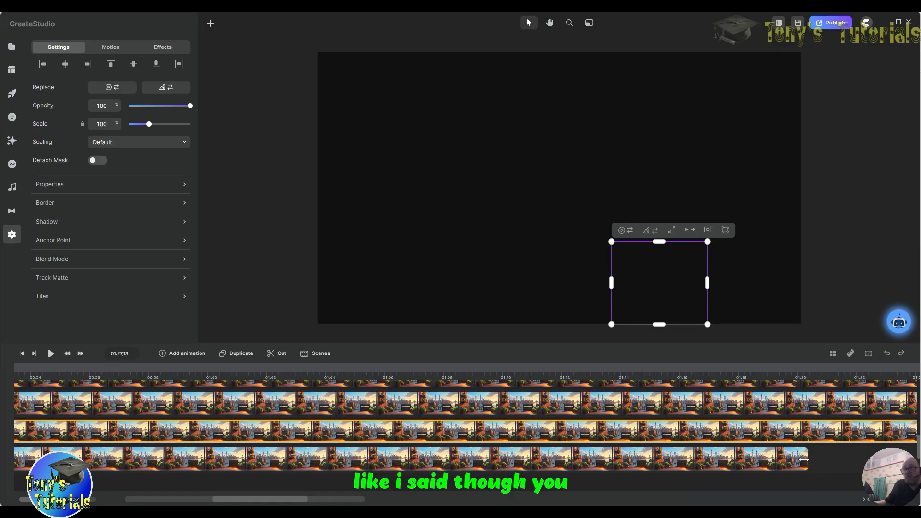
left_click_drag(890, 448, 913, 449)
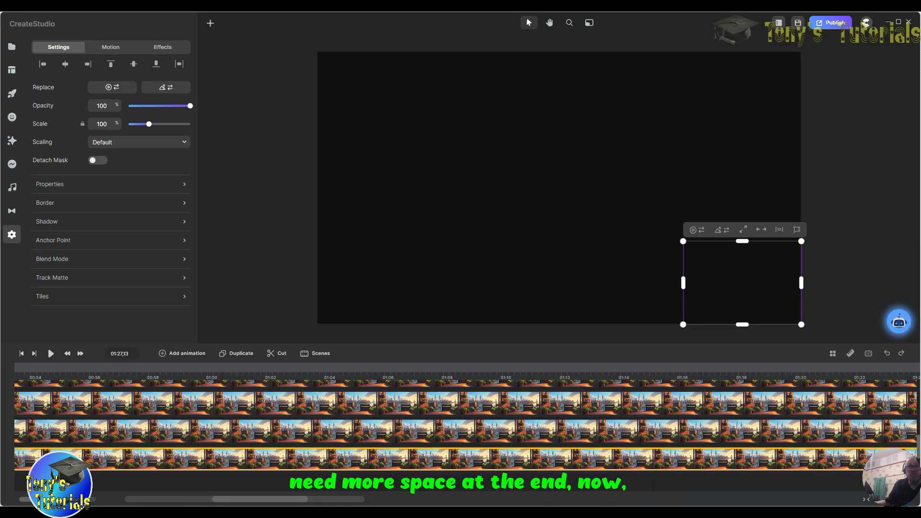
Step: Extend the clip of the fourth row's third piece to about 01:30,12, keeping its start in place
left_click_drag(294, 502, 330, 505)
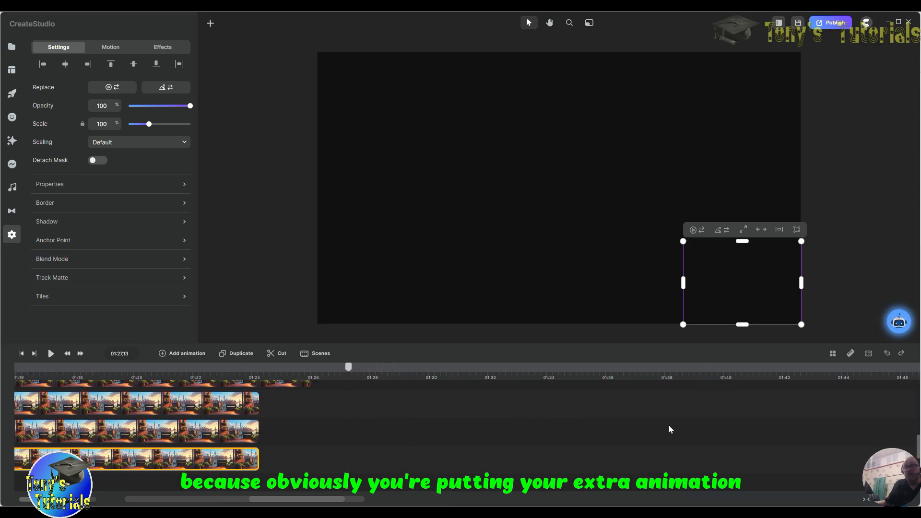
scroll(674, 432, "up", 1)
scroll(673, 435, "down", 3)
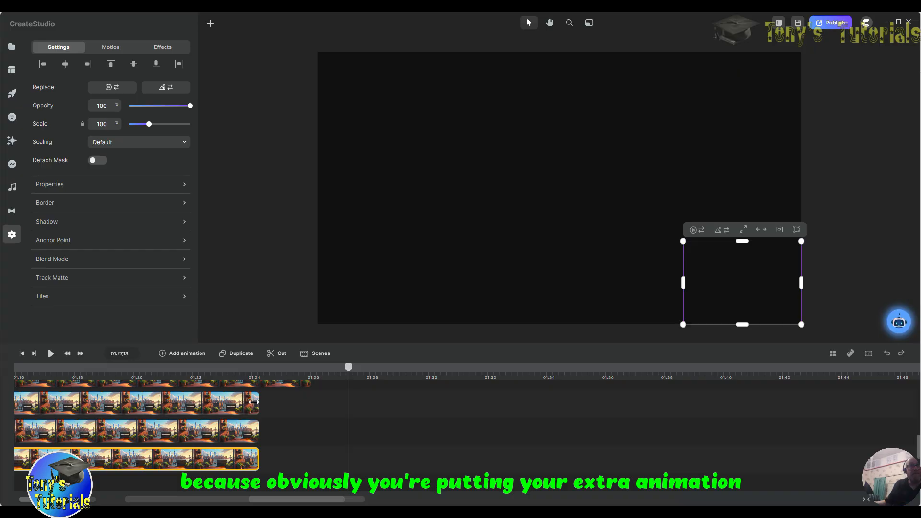
left_click_drag(254, 402, 442, 407)
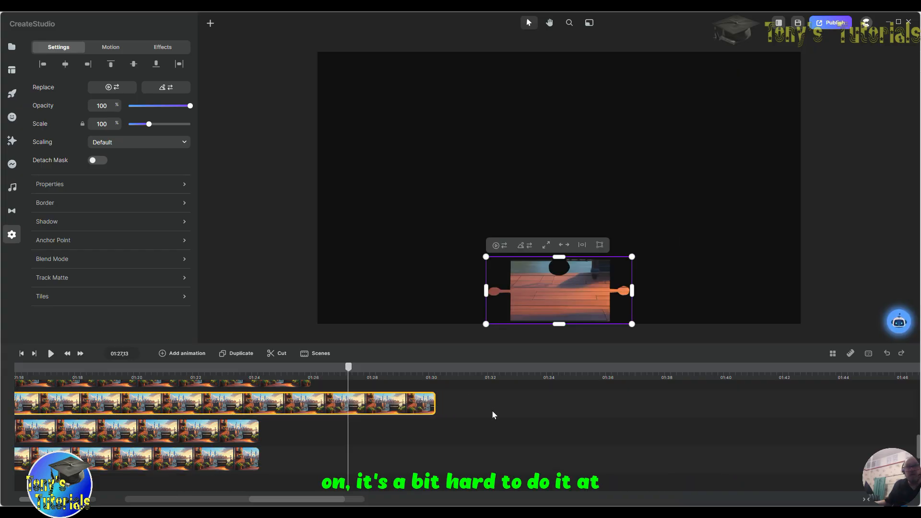
Step: Add a linear position, scale and rotation animation to the fourth row's third piece, running from 01:25,29 to 01:30,02
scroll(492, 415, "up", 3)
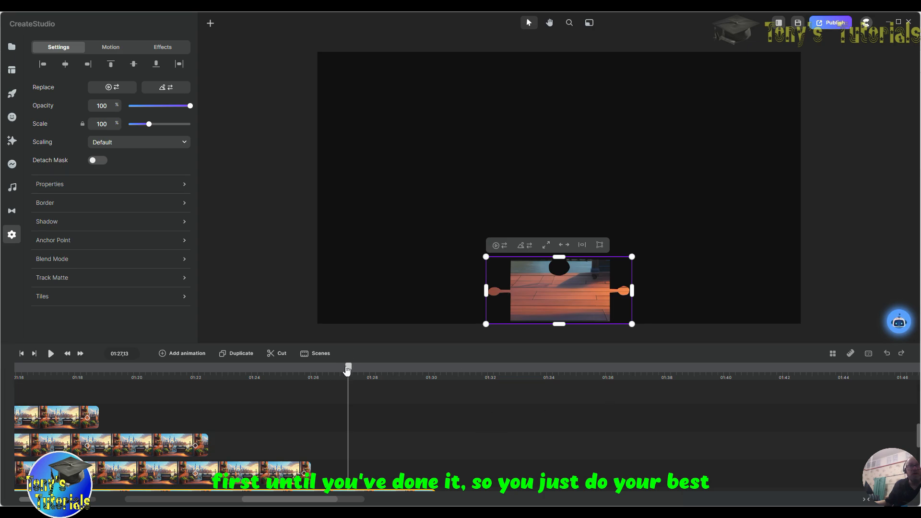
left_click_drag(347, 369, 305, 374)
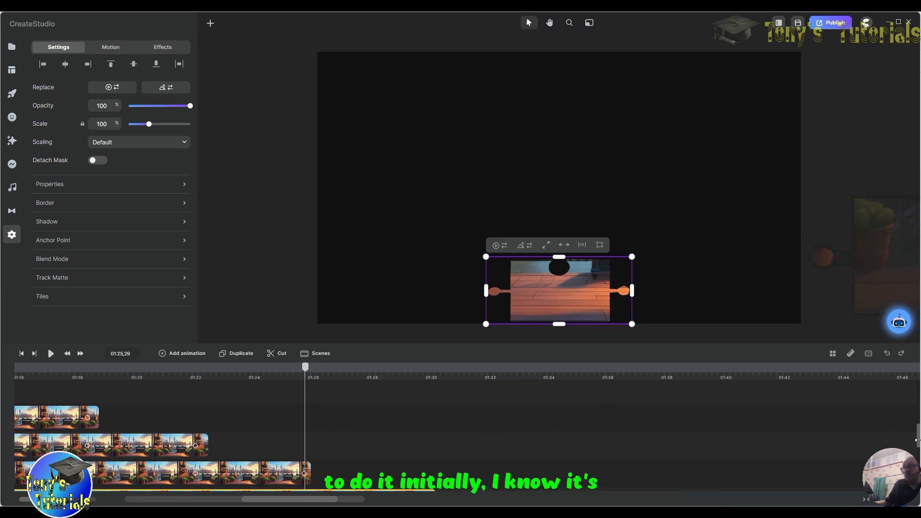
left_click_drag(917, 442, 917, 446)
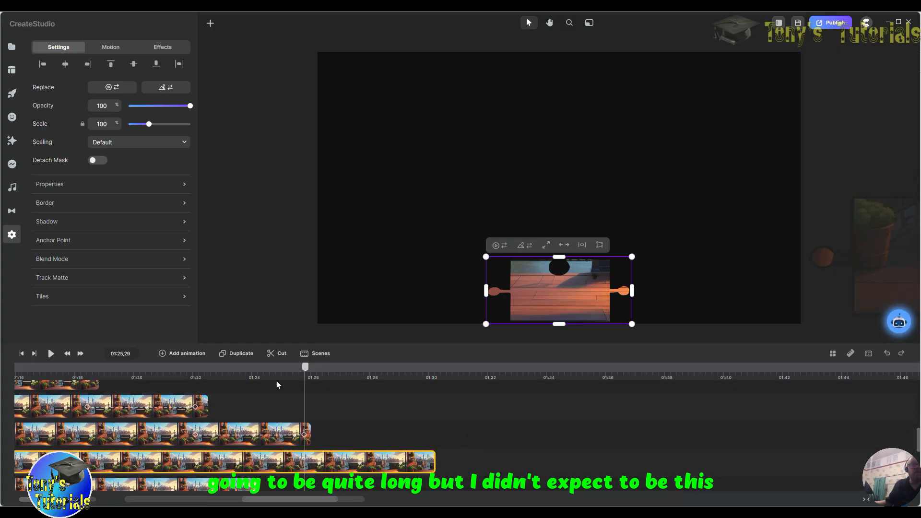
left_click(164, 353)
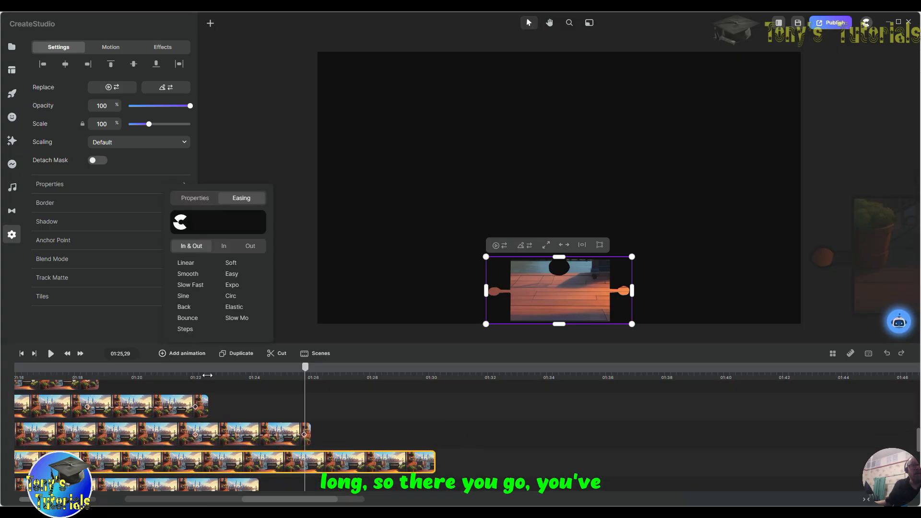
left_click(186, 263)
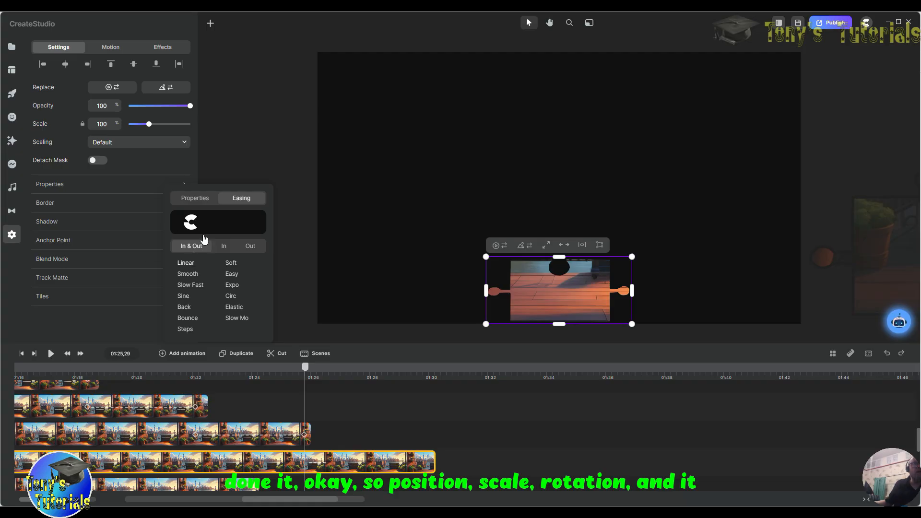
left_click(194, 198)
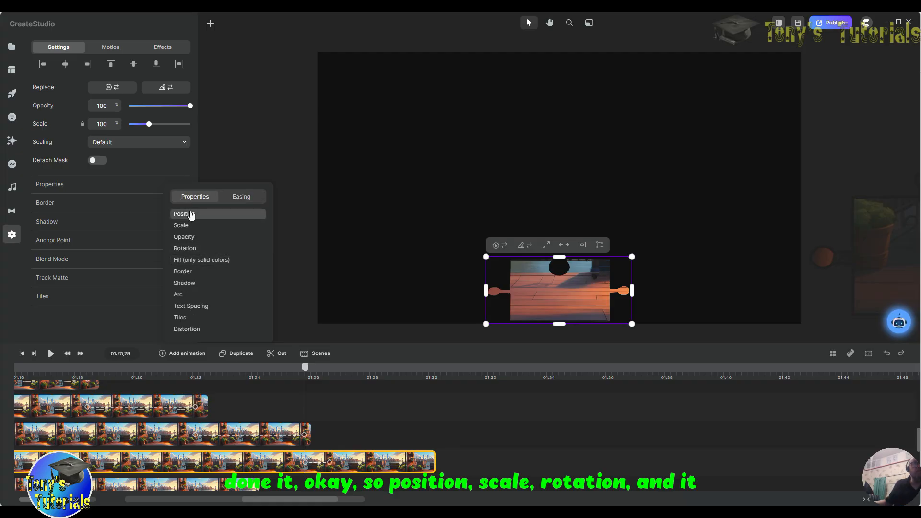
left_click(188, 226)
left_click(191, 249)
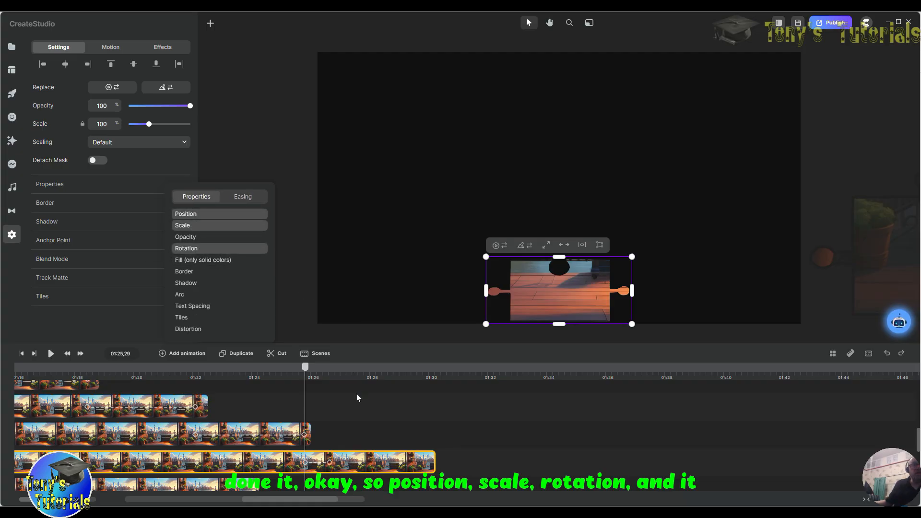
left_click_drag(356, 466, 425, 470)
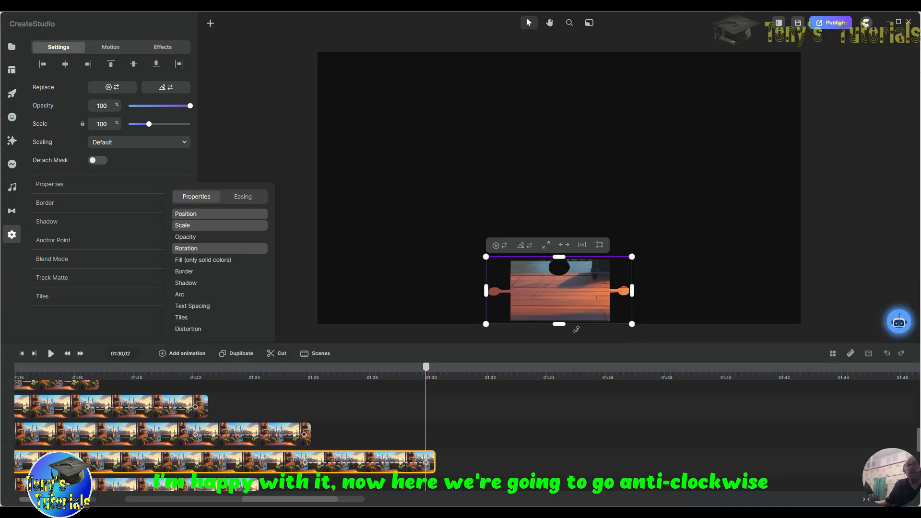
Step: At 01:30,02, spin the fourth row's third piece anticlockwise, enlarge it to 136% and place it beyond the canvas's bottom-right corner
left_click_drag(483, 329, 465, 341)
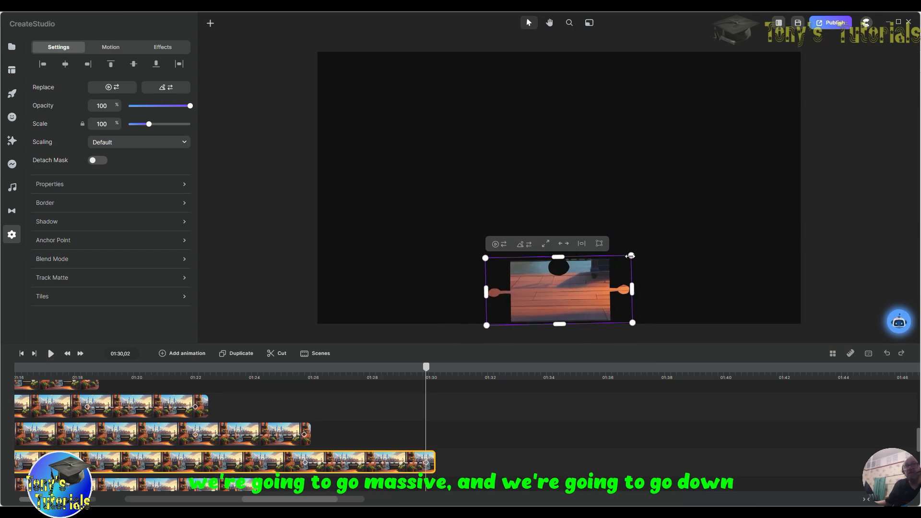
left_click_drag(631, 255, 707, 255)
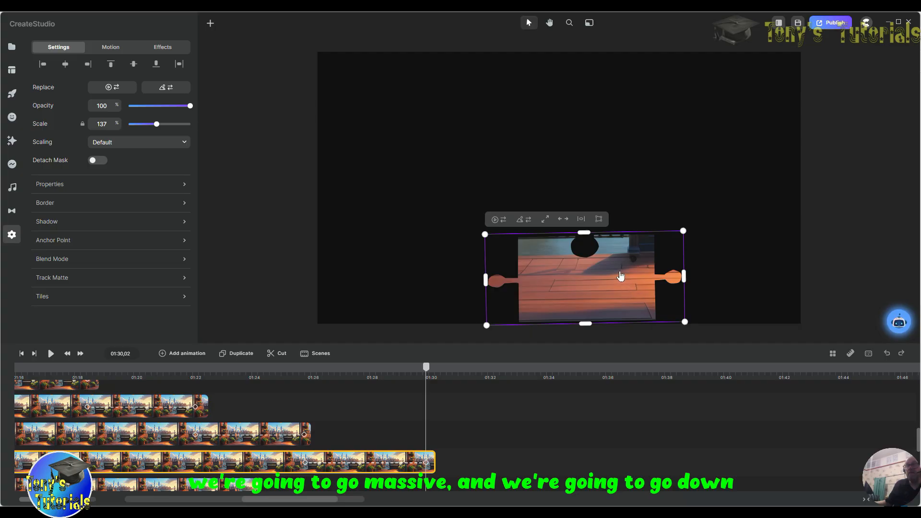
left_click_drag(617, 275, 873, 366)
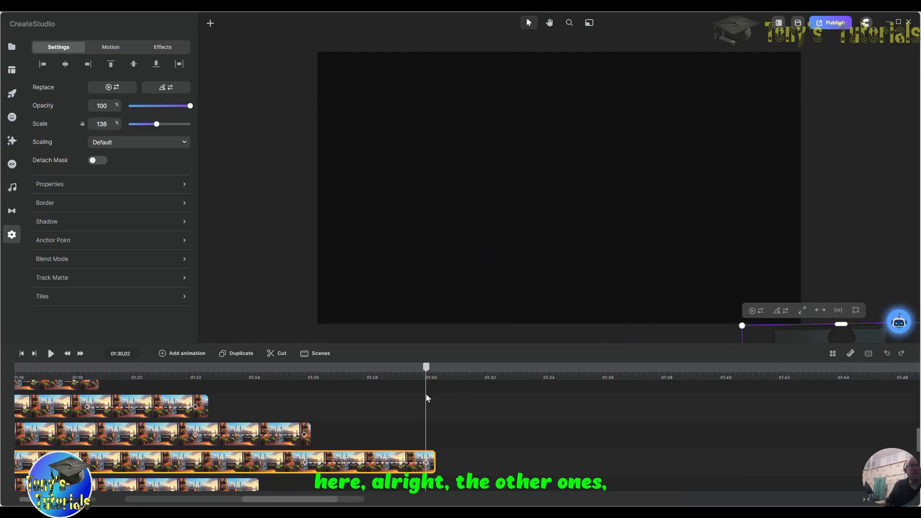
Step: Extend the clip of the fourth row's fourth piece to about 01:35, keeping its start in place
scroll(541, 401, "down", 3)
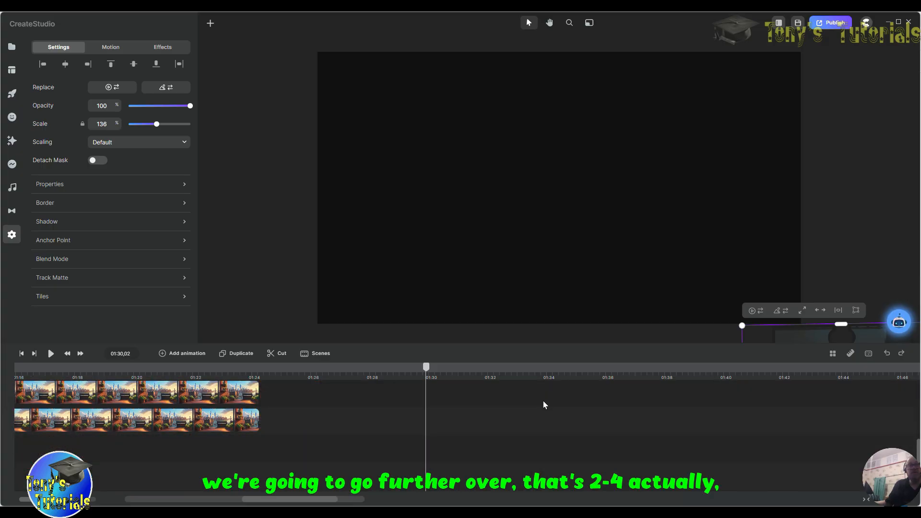
scroll(485, 396, "up", 2)
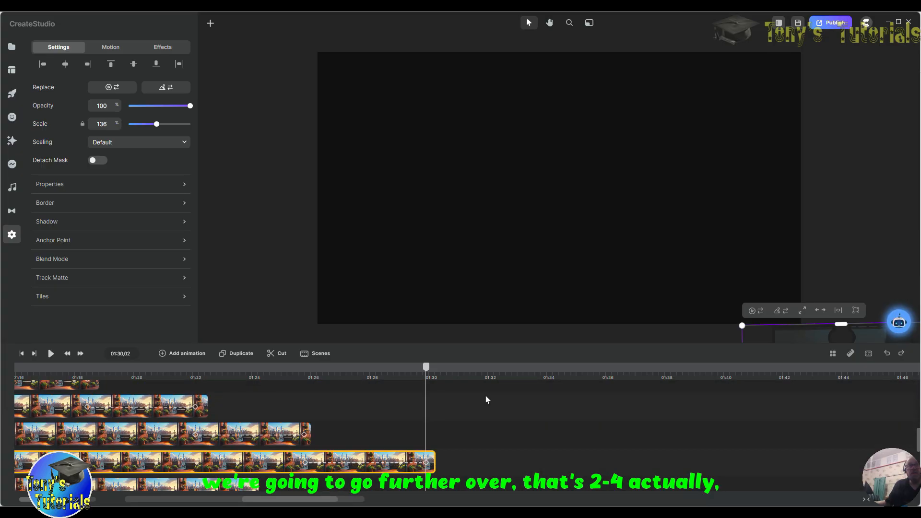
scroll(485, 399, "down", 2)
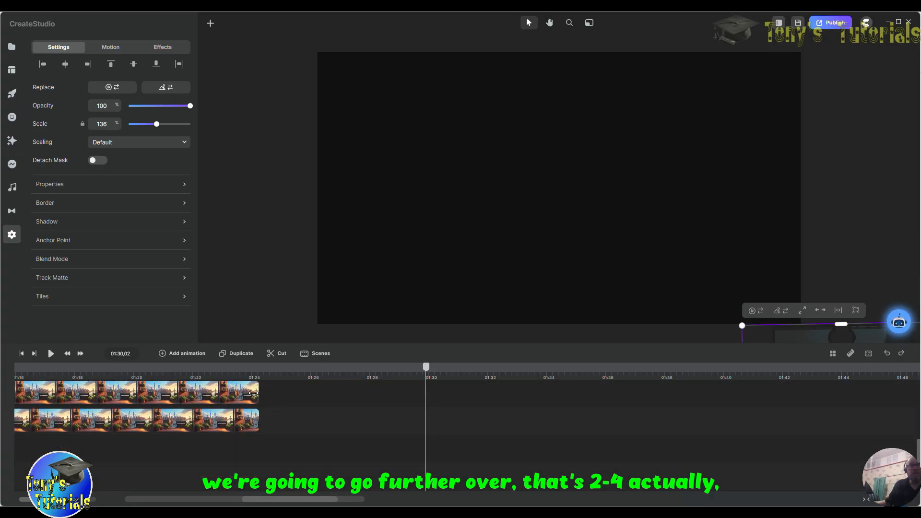
left_click_drag(255, 396, 580, 419)
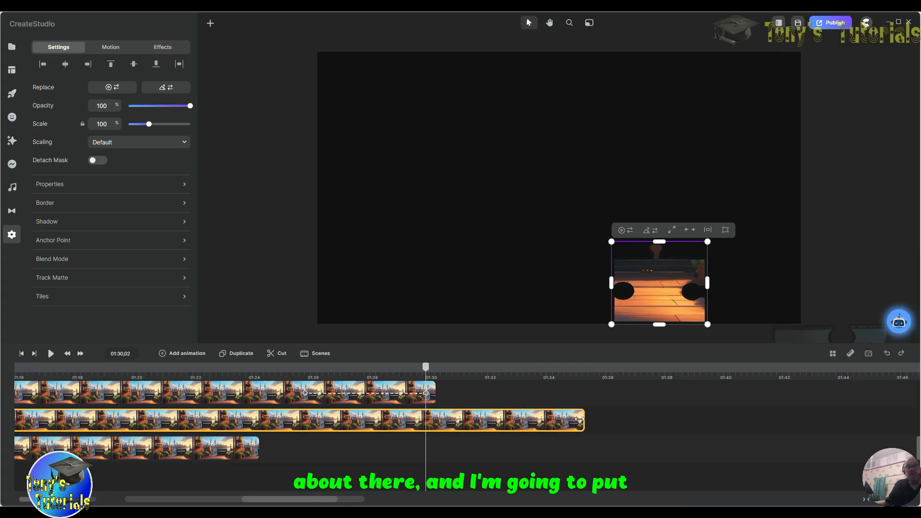
left_click_drag(580, 419, 567, 420)
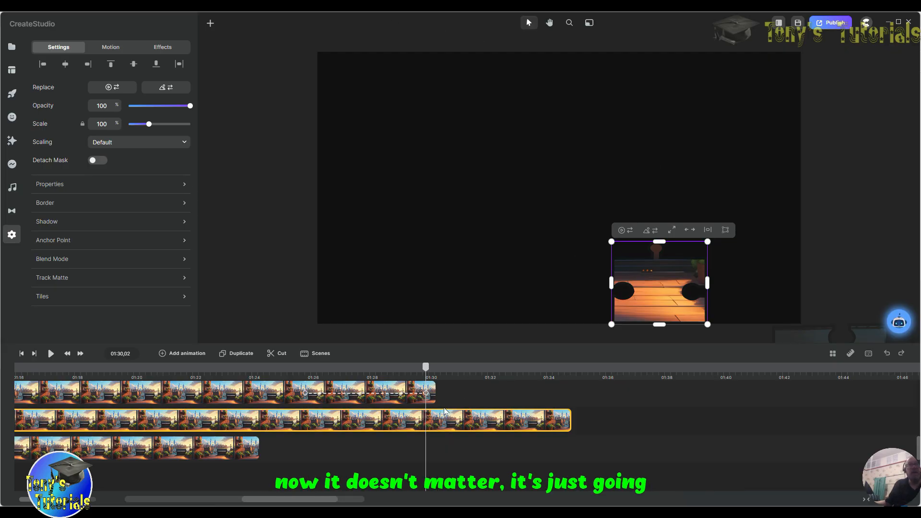
Step: Give the fourth row's fourth piece a linear position, scale and rotation animation from 01:30,02 to 01:34,01, and trim its clip to about 01:34,12
left_click(164, 356)
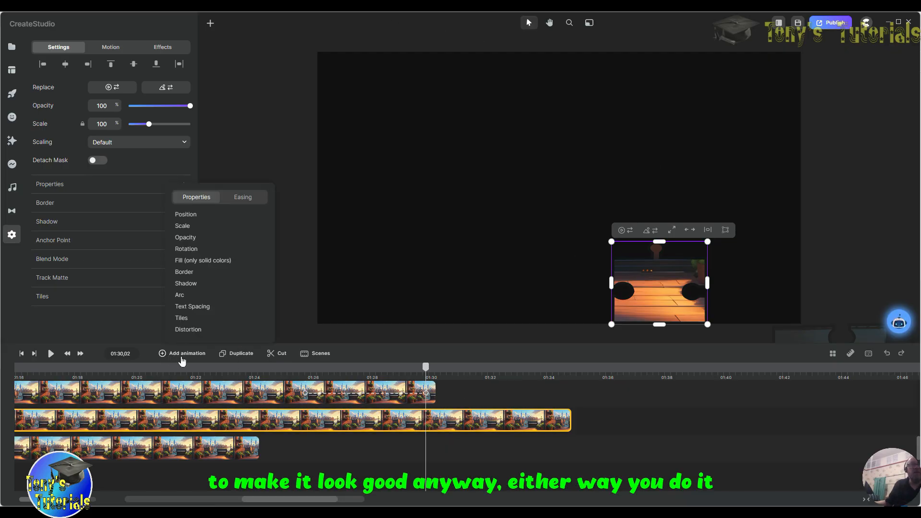
left_click(193, 227)
left_click(189, 249)
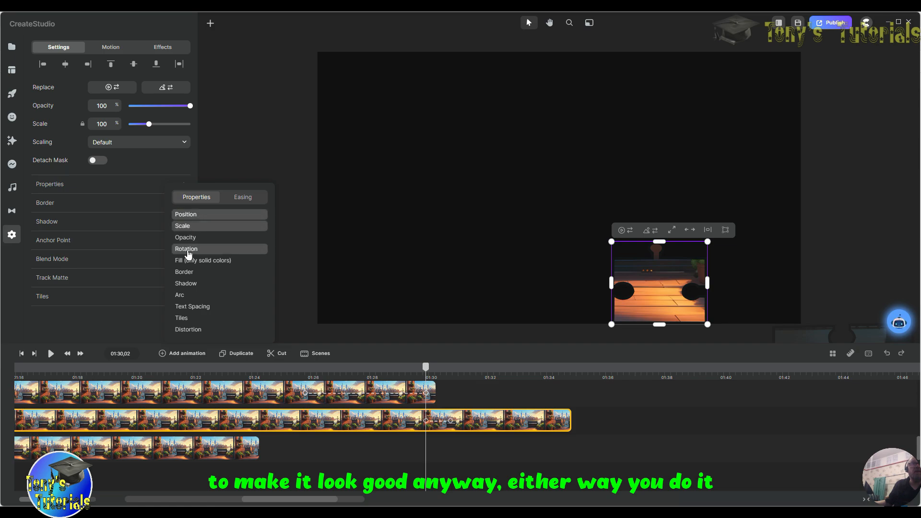
left_click(246, 202)
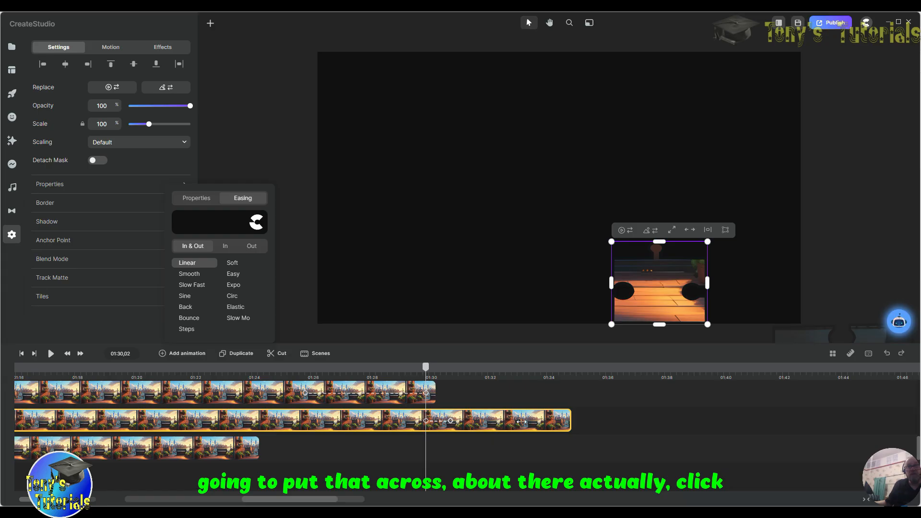
left_click_drag(521, 422, 554, 421)
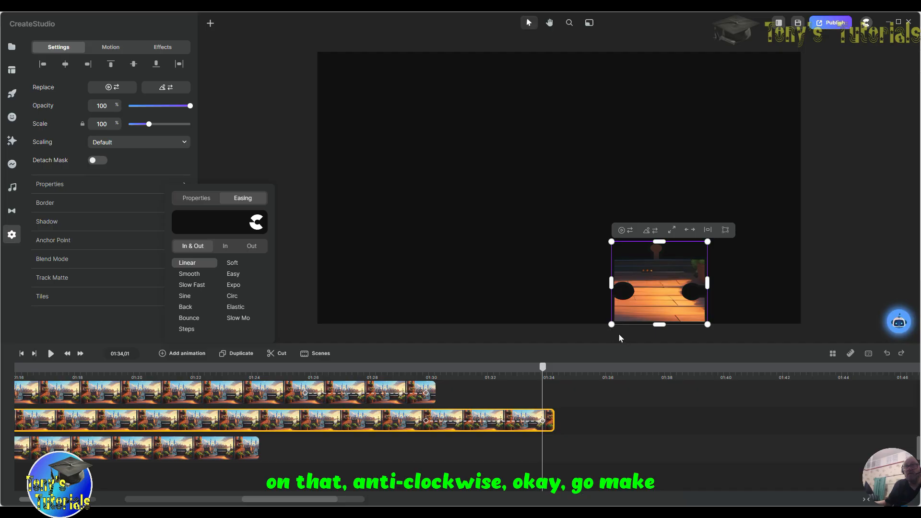
Step: At 01:34,01, spin the fourth row's fourth piece anticlockwise, enlarge it to 170% and move it to the canvas's top-left corner, mostly outside
mouse_move(613, 328)
left_mouse_down()
mouse_move(733, 312)
mouse_move(681, 206)
mouse_move(572, 249)
mouse_move(670, 361)
mouse_move(617, 326)
mouse_move(594, 287)
mouse_move(618, 327)
left_mouse_up()
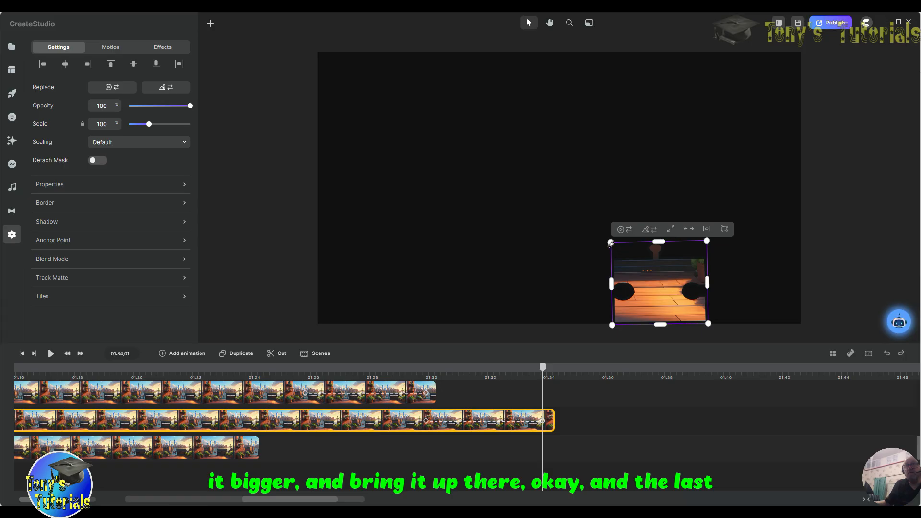
left_click_drag(610, 247, 532, 205)
left_click_drag(673, 301, 297, 69)
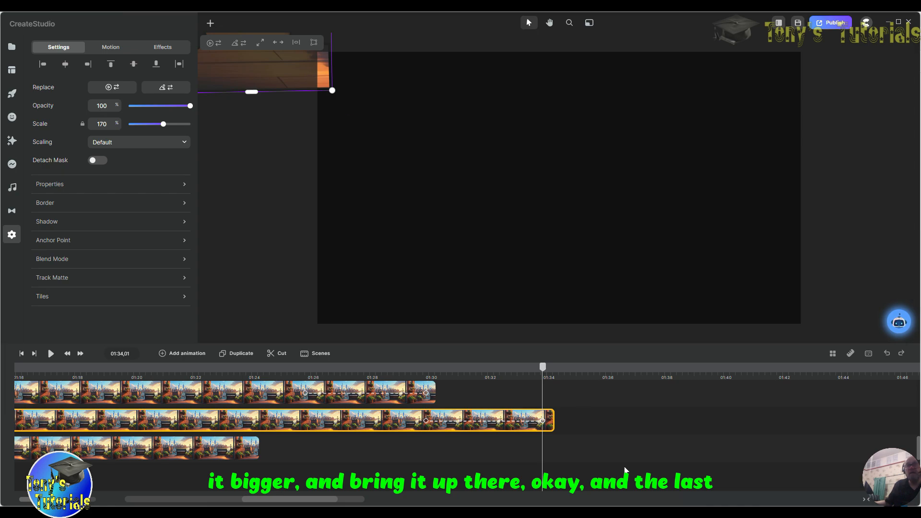
Step: Extend the fourth row's fifth piece's clip to about 01:38,15 and add a linear position, scale and rotation animation from 01:34,01 to 01:38,00
left_click(254, 454)
left_click_drag(254, 446, 671, 455)
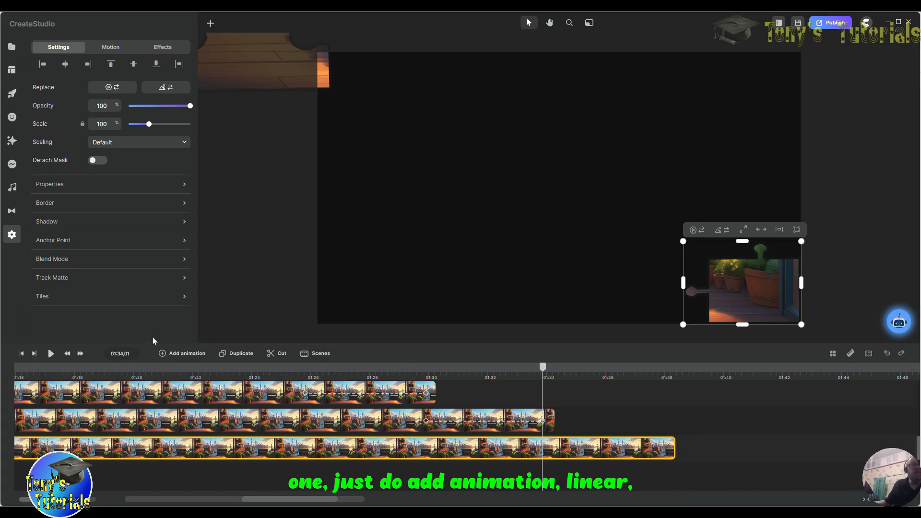
left_click(164, 354)
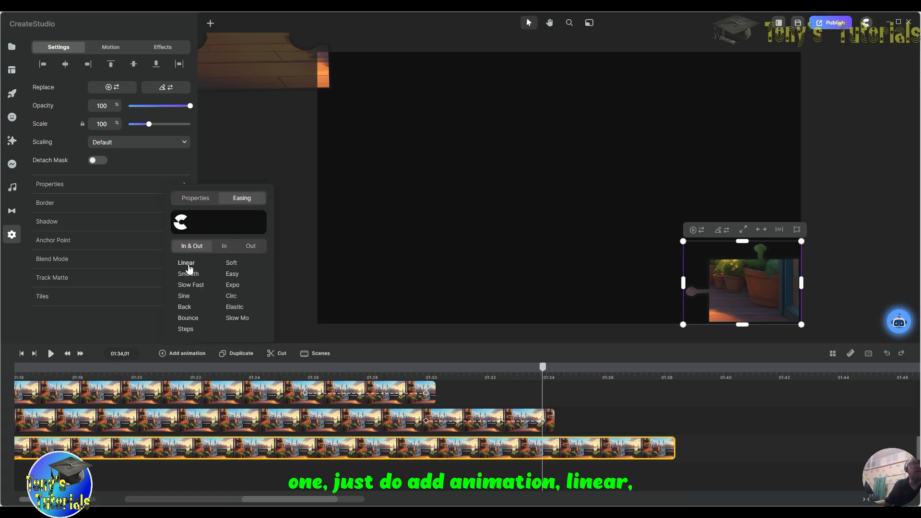
left_click(186, 263)
left_click(195, 201)
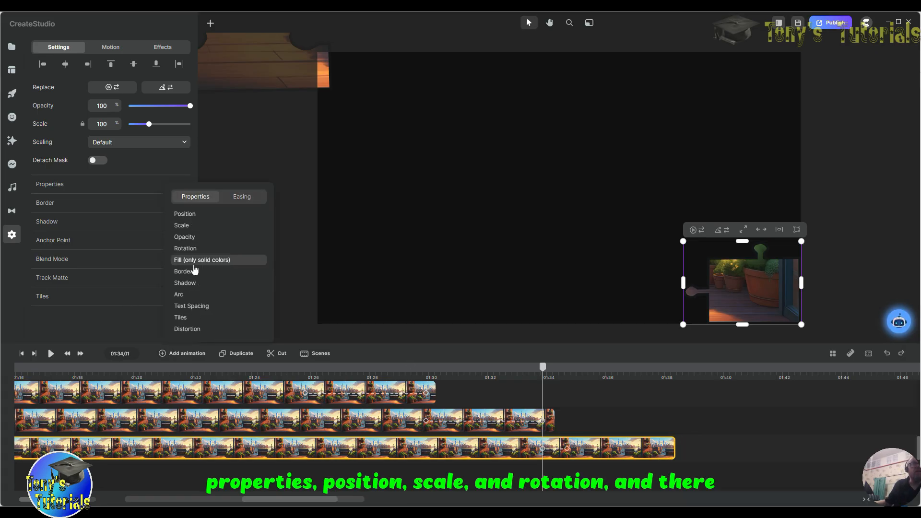
left_click(194, 214)
left_click(184, 229)
left_click(185, 248)
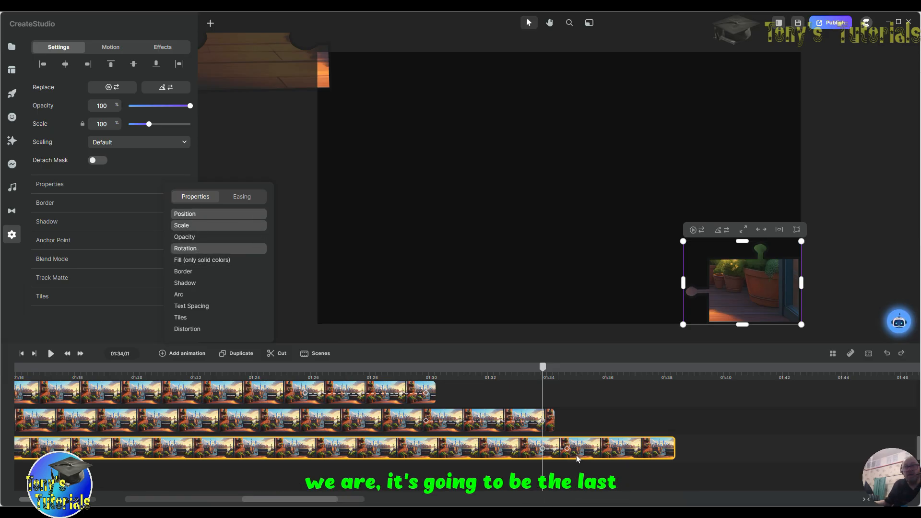
left_click_drag(569, 448, 652, 450)
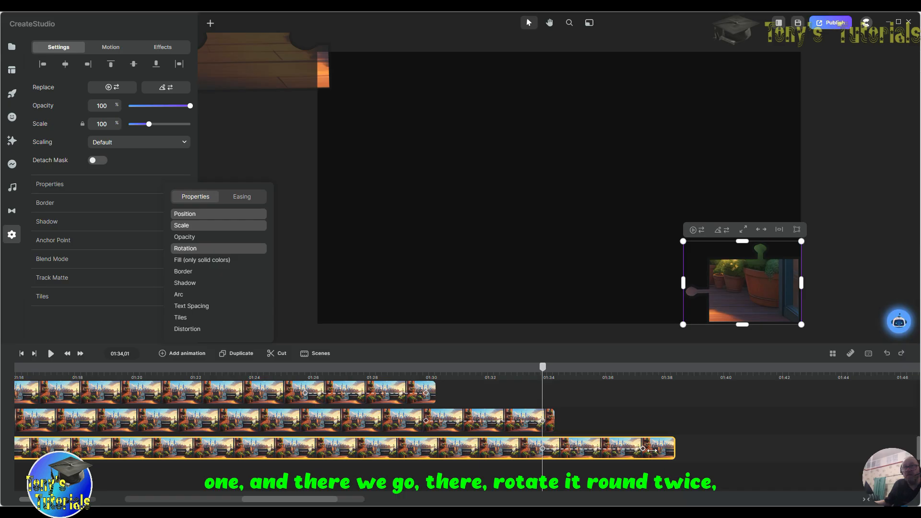
left_click(659, 448)
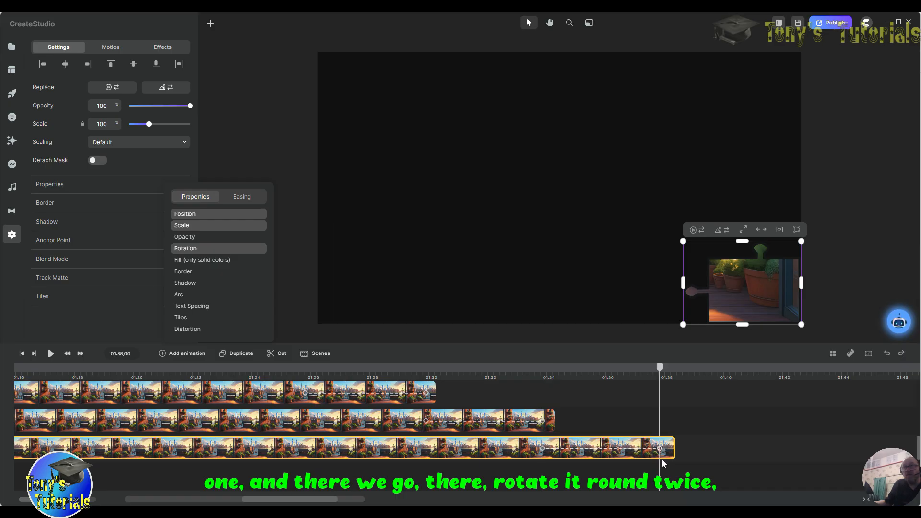
Step: At 01:38,00, spin the fourth row's fifth piece round back to upright, enlarge it to 178% and place it beyond the canvas's left edge
mouse_move(681, 330)
left_mouse_down()
mouse_move(825, 268)
mouse_move(664, 200)
mouse_move(686, 336)
left_mouse_up()
left_click_drag(705, 372, 641, 312)
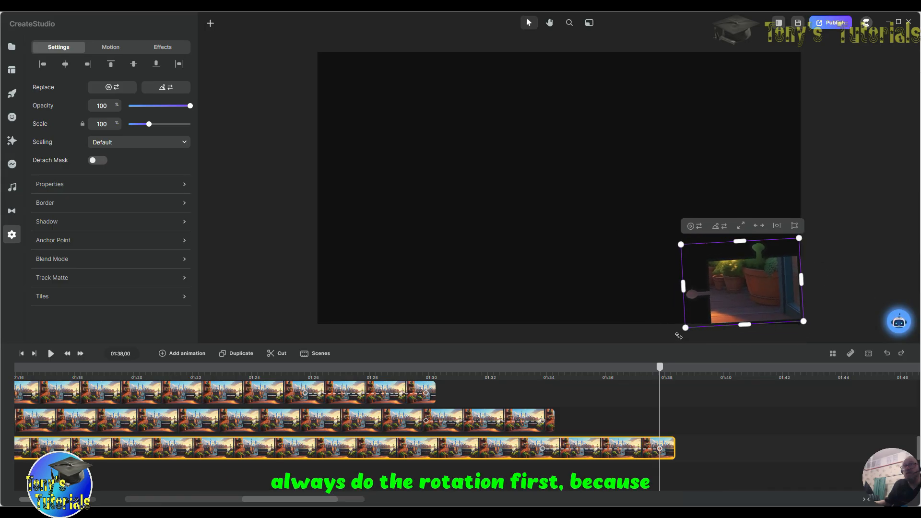
left_click_drag(678, 335, 677, 333)
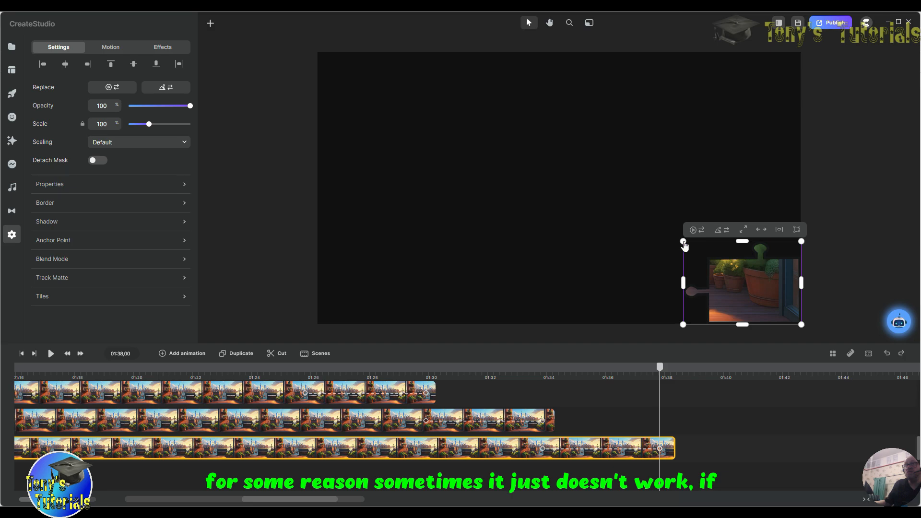
left_click_drag(674, 239, 592, 177)
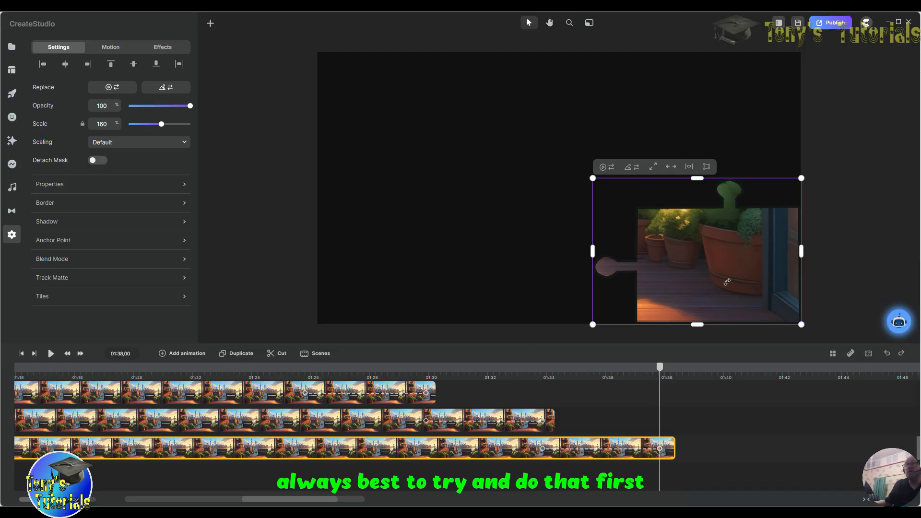
left_click_drag(660, 272, 203, 242)
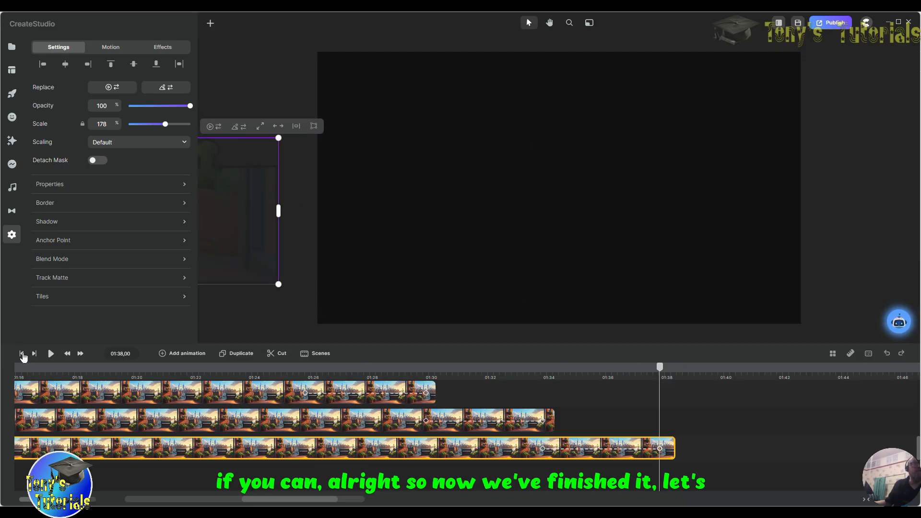
Step: Play the whole puzzle animation from the start to check how the pieces enter and leave
left_click(22, 354)
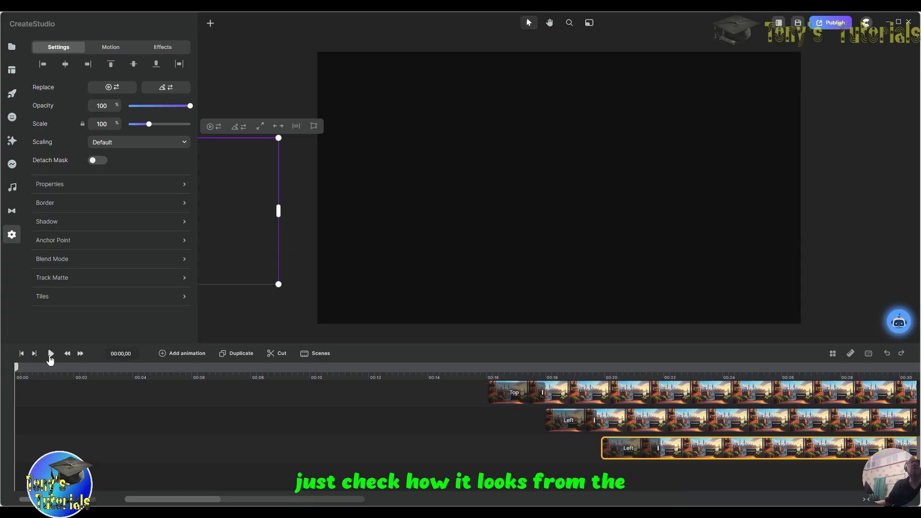
left_click(52, 355)
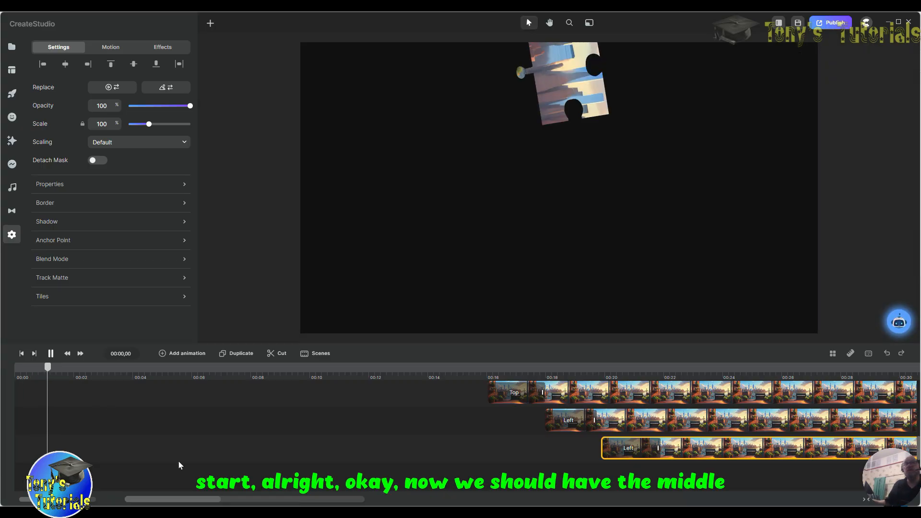